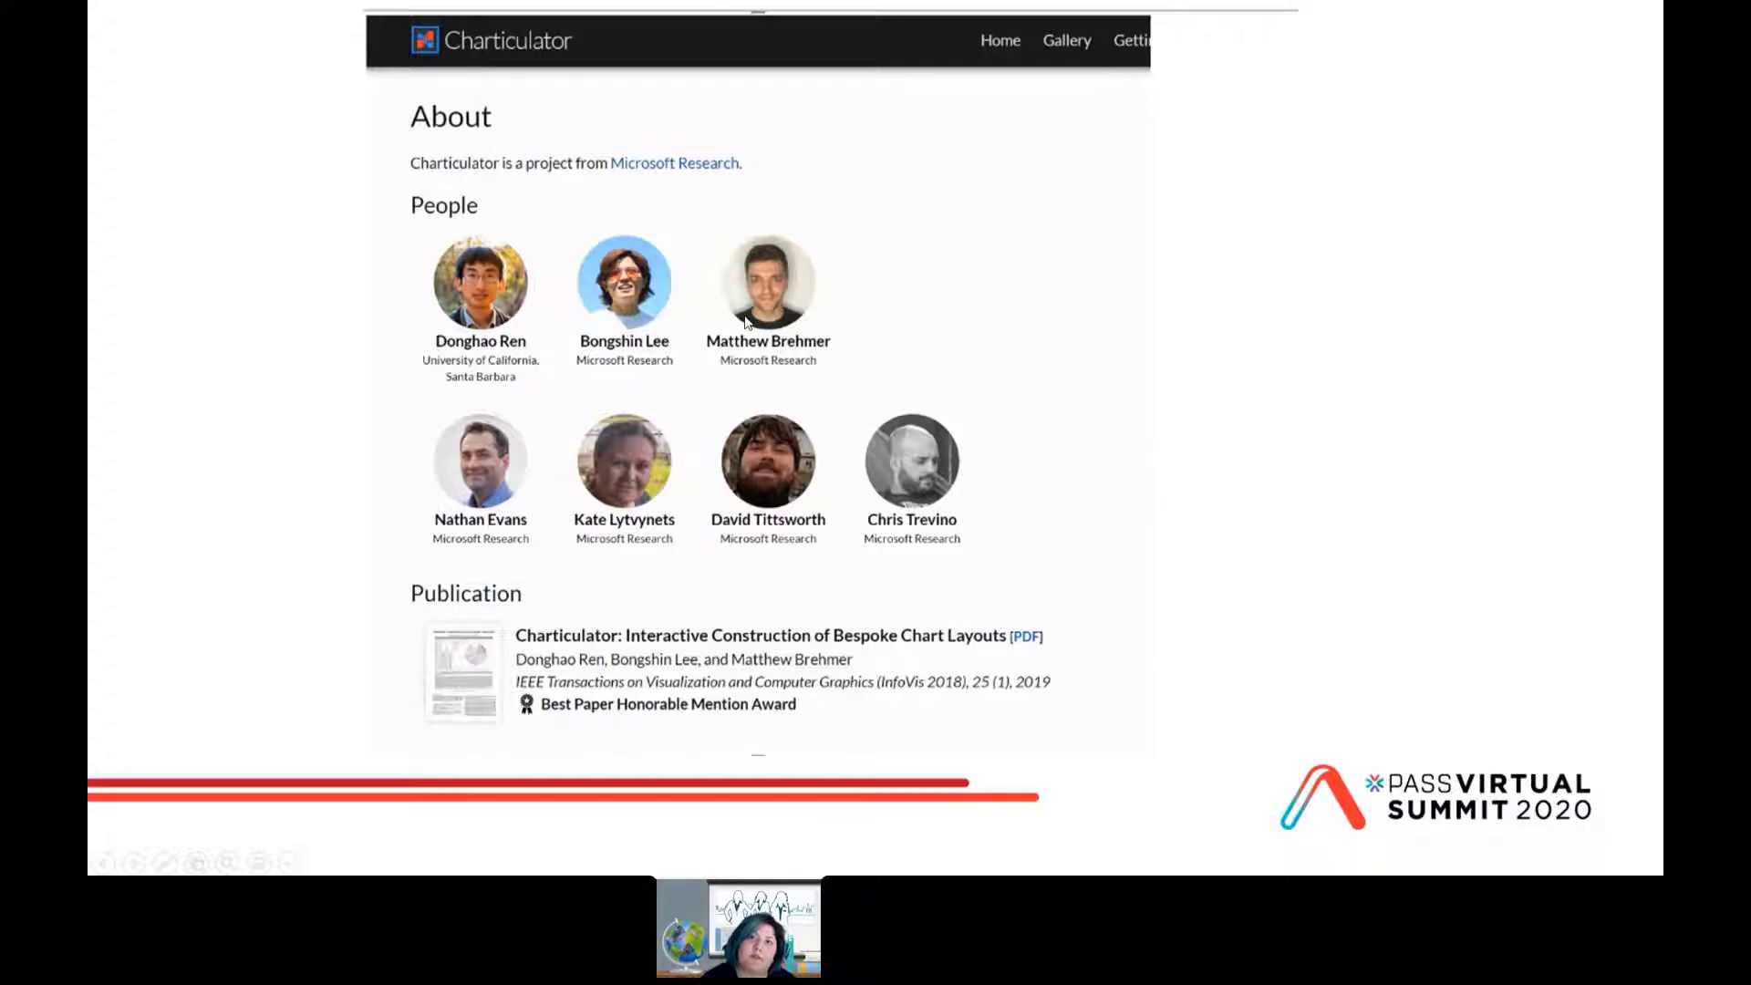
- Exit the slide show at the scatter and bar chart demo slide and view the Pyramid Chart and Polar Charts demo slides
left_click(974, 351)
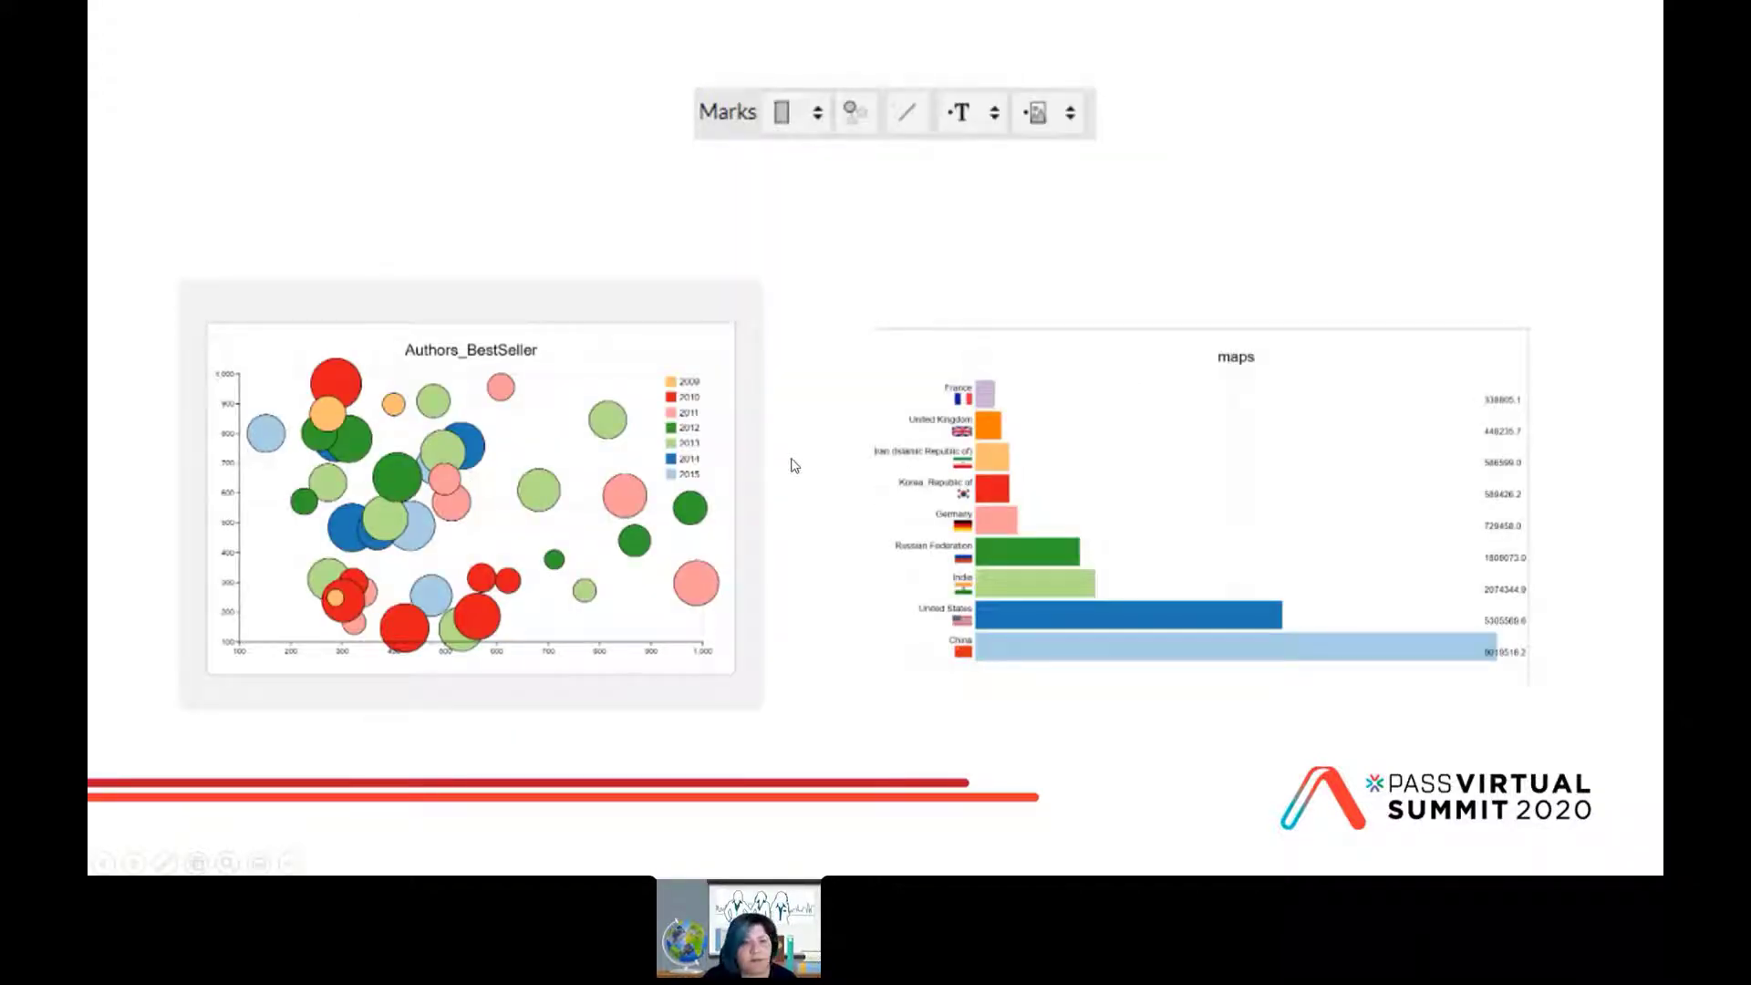
key("Left")
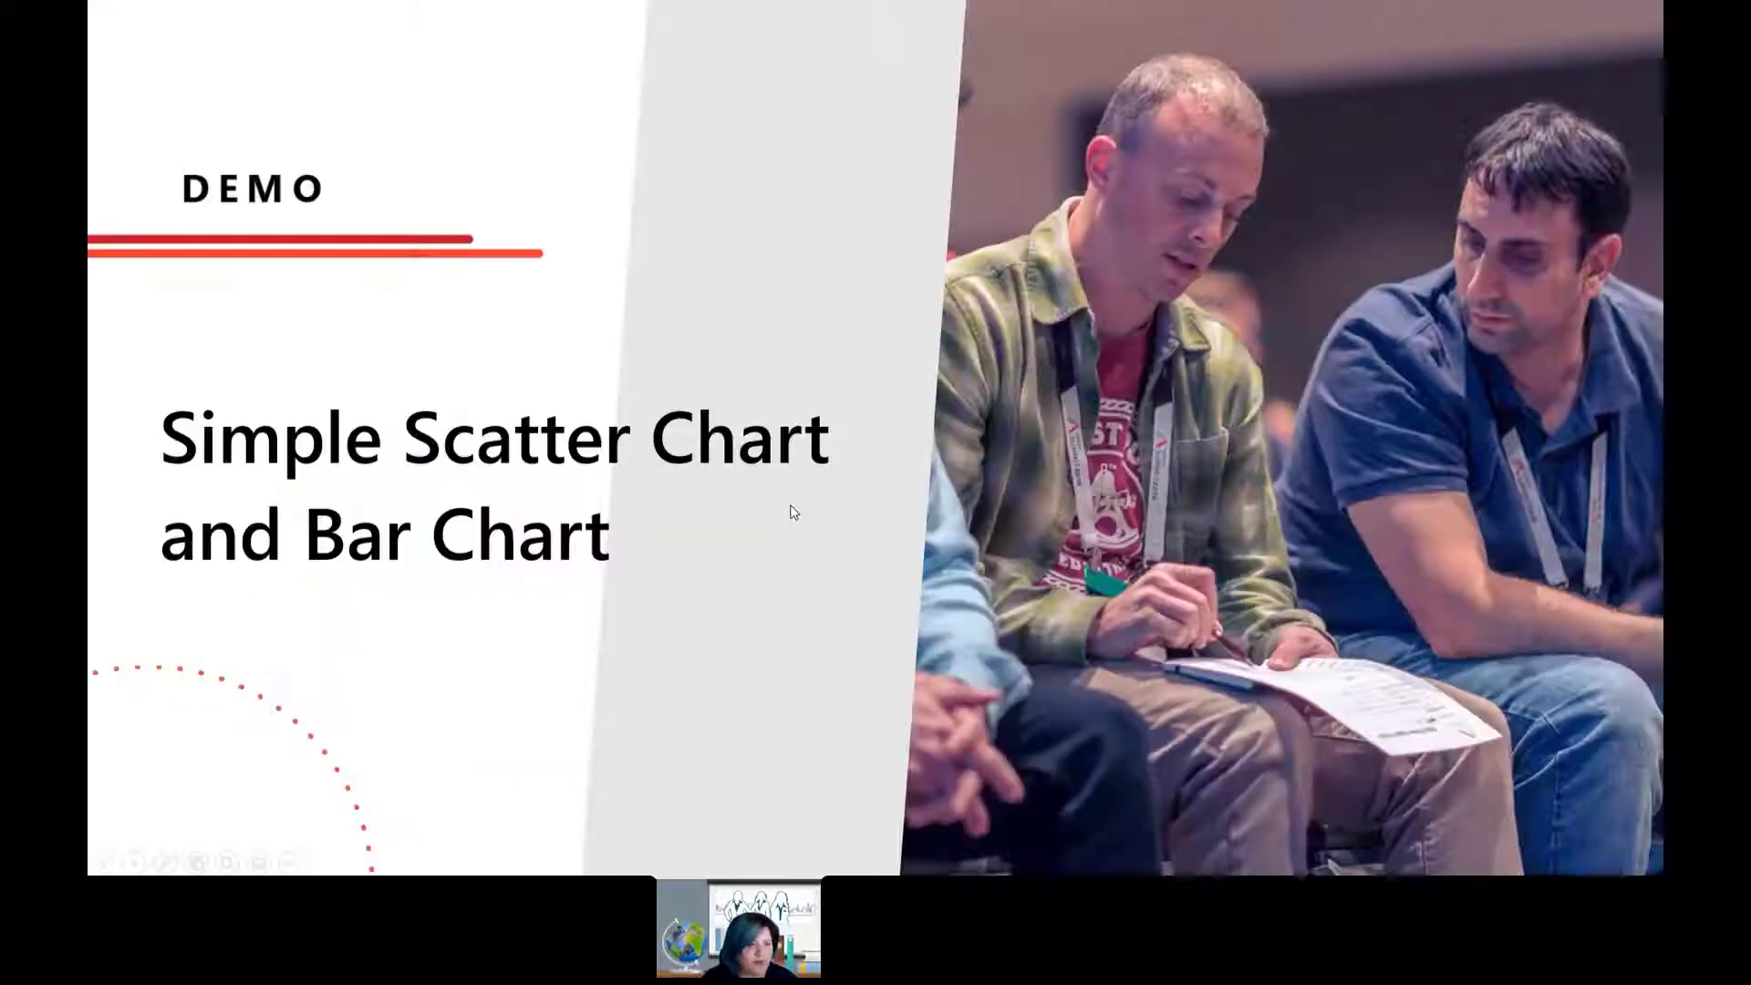
key("Escape")
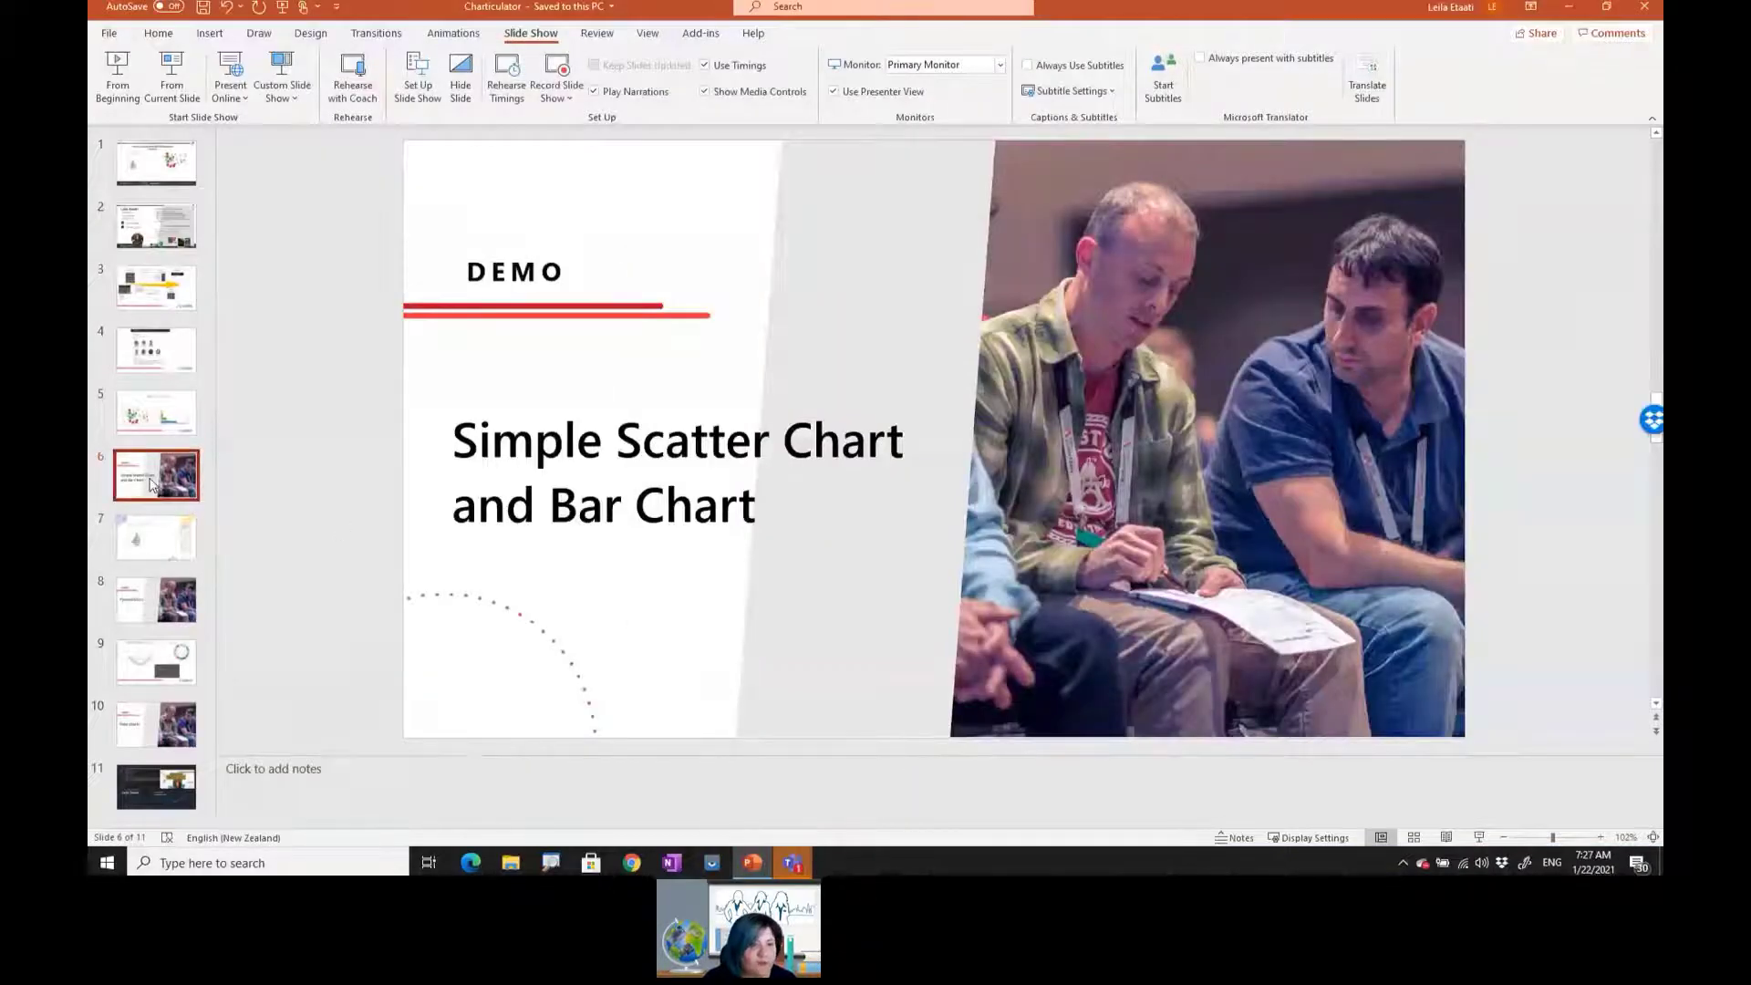
left_click(180, 604)
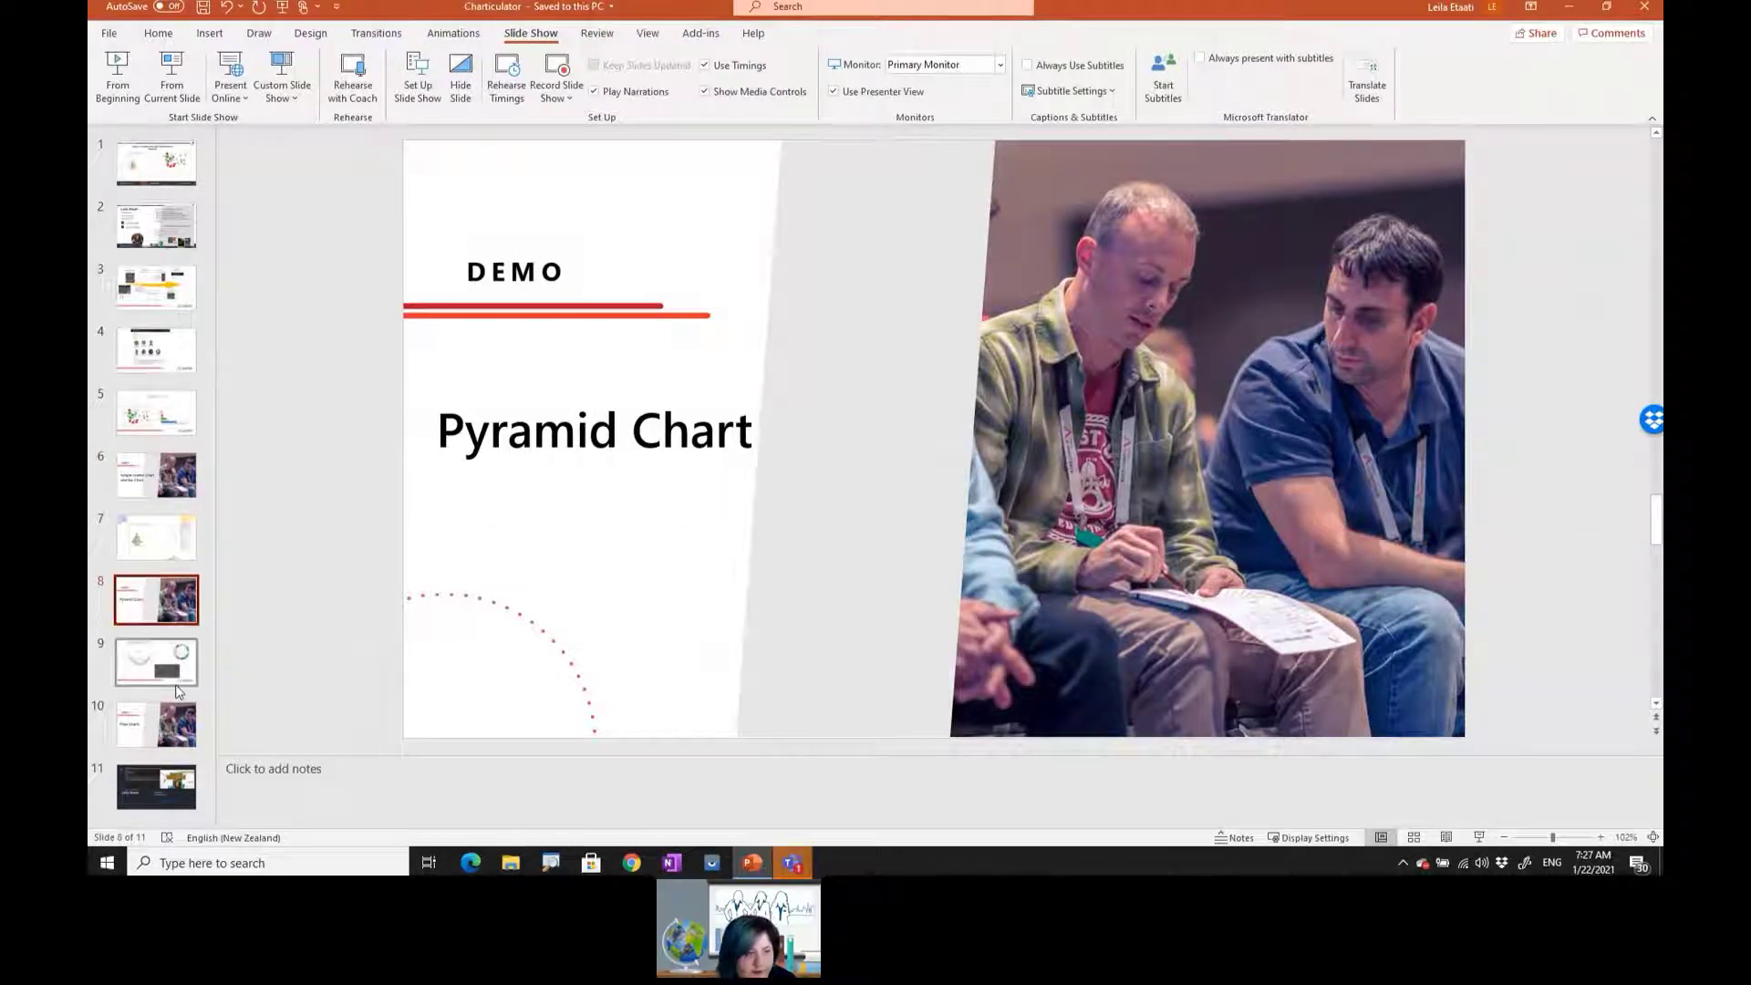
left_click(174, 725)
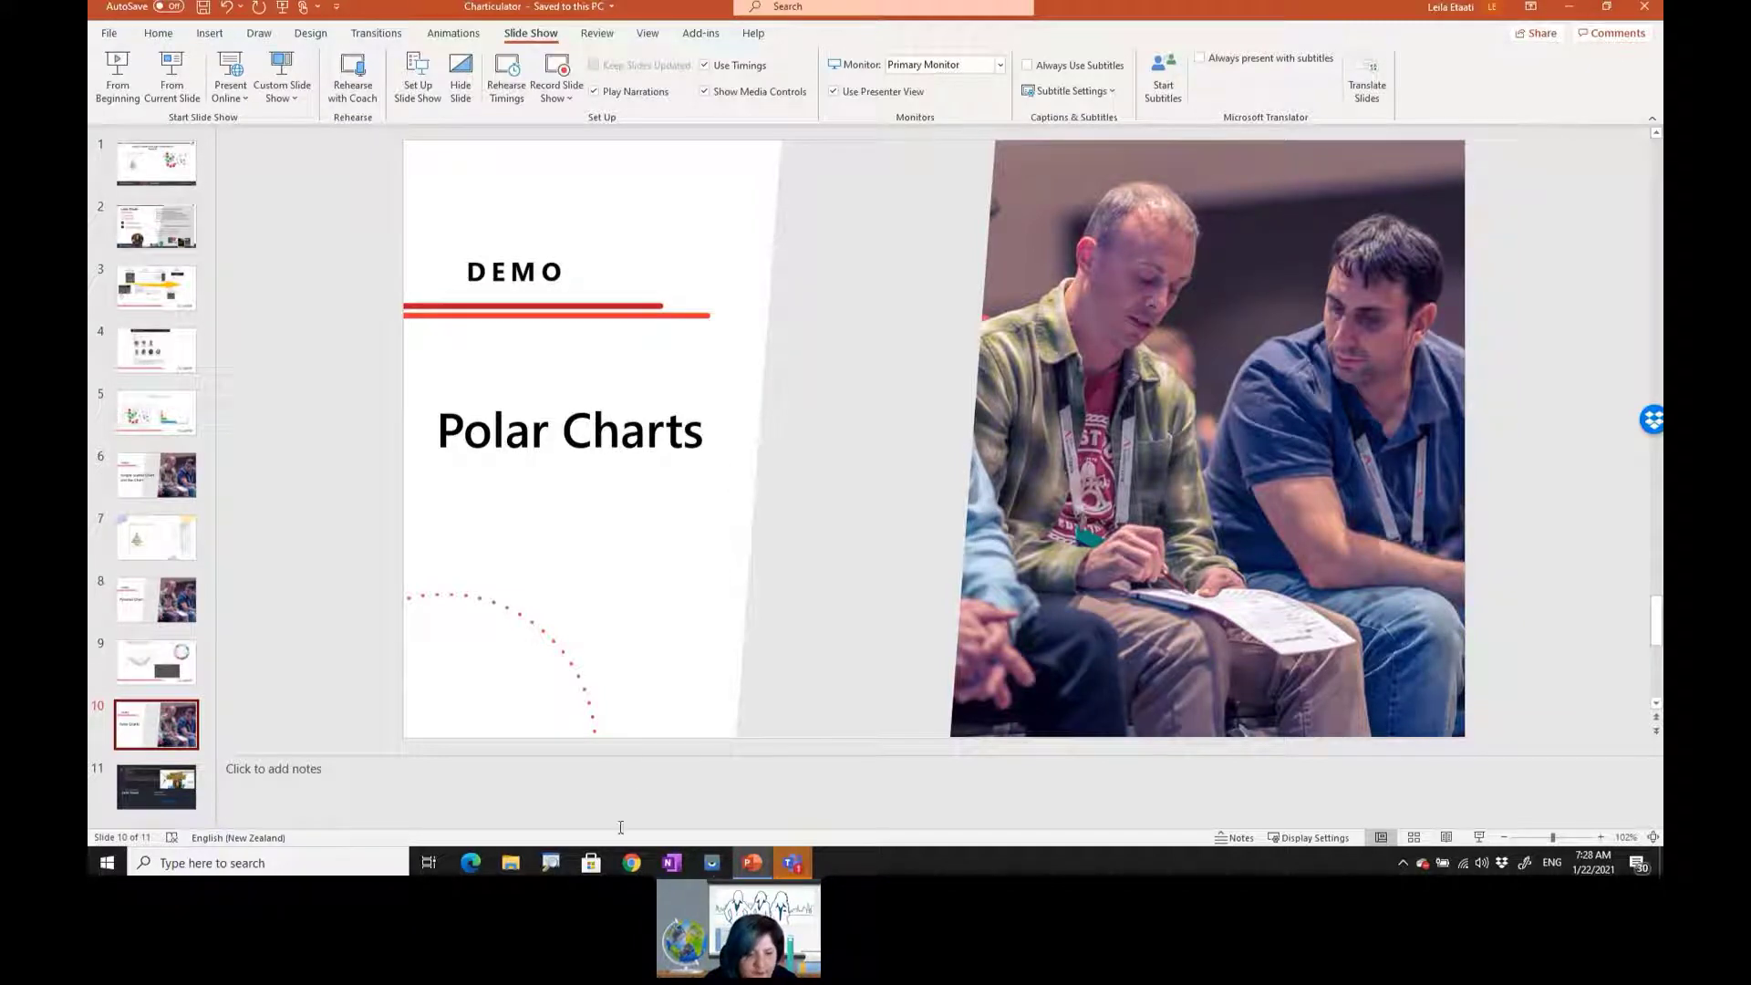
- Switch to Chrome with the charticulator.com home page and launch the Charticulator web app
mouse_move(628, 863)
left_click(675, 821)
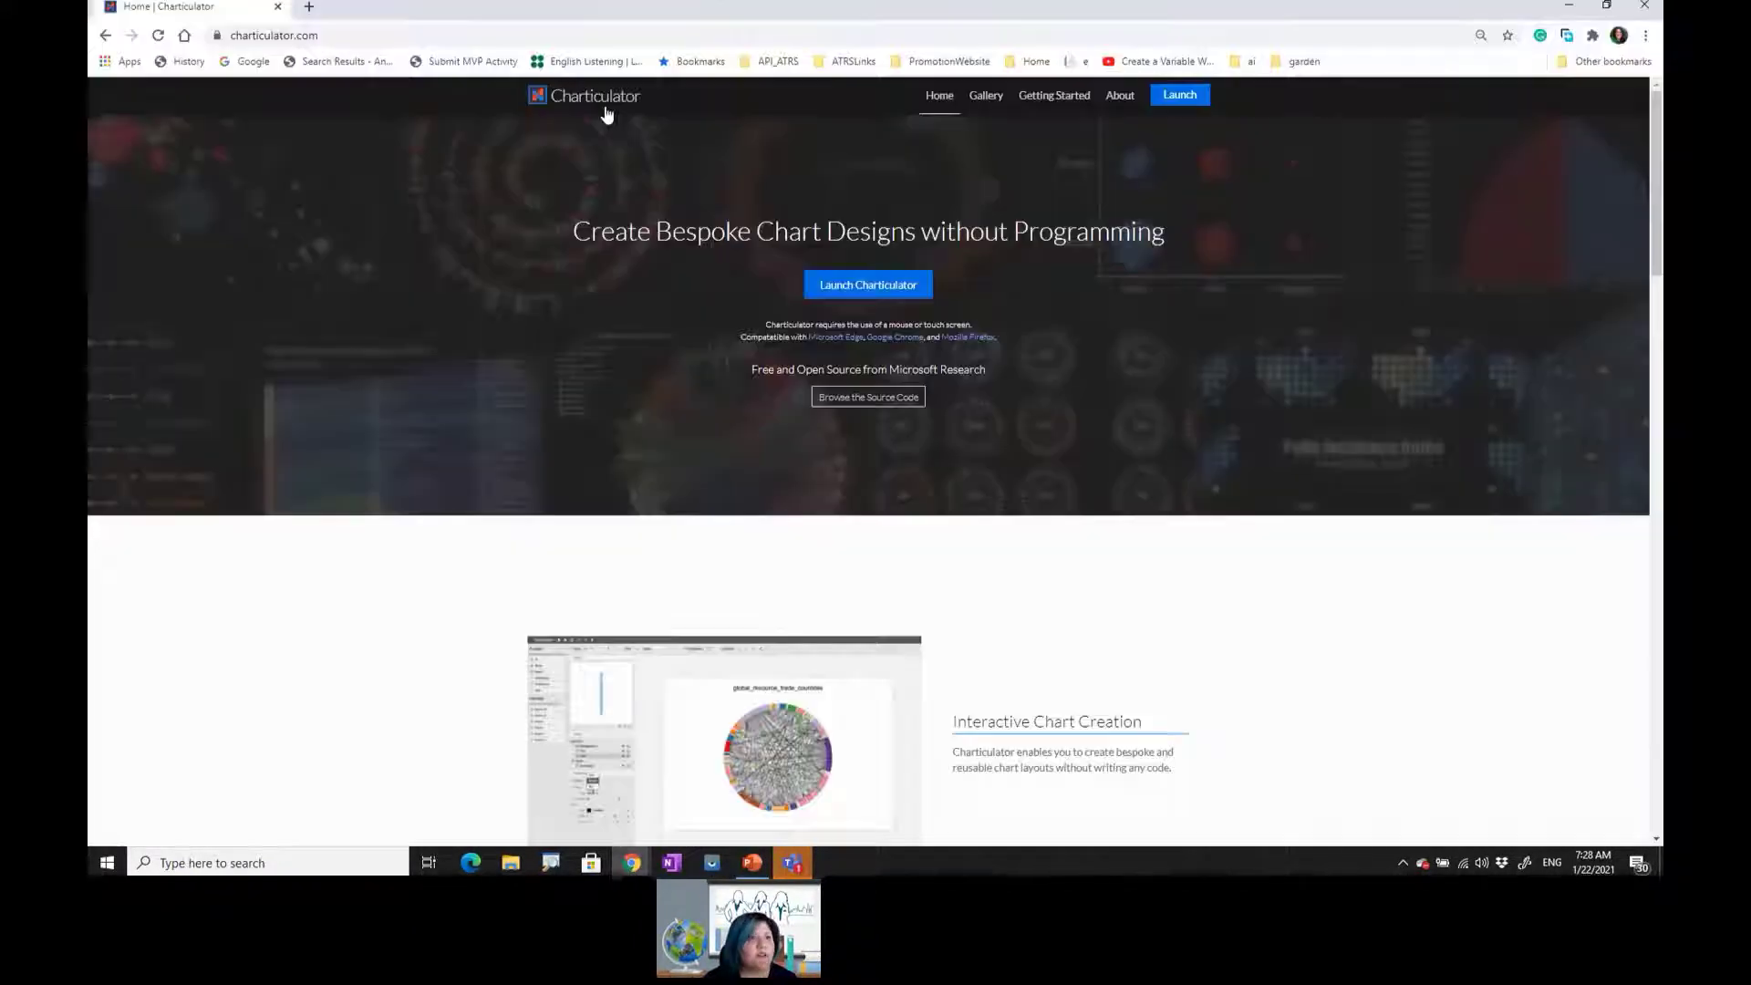
left_click(551, 863)
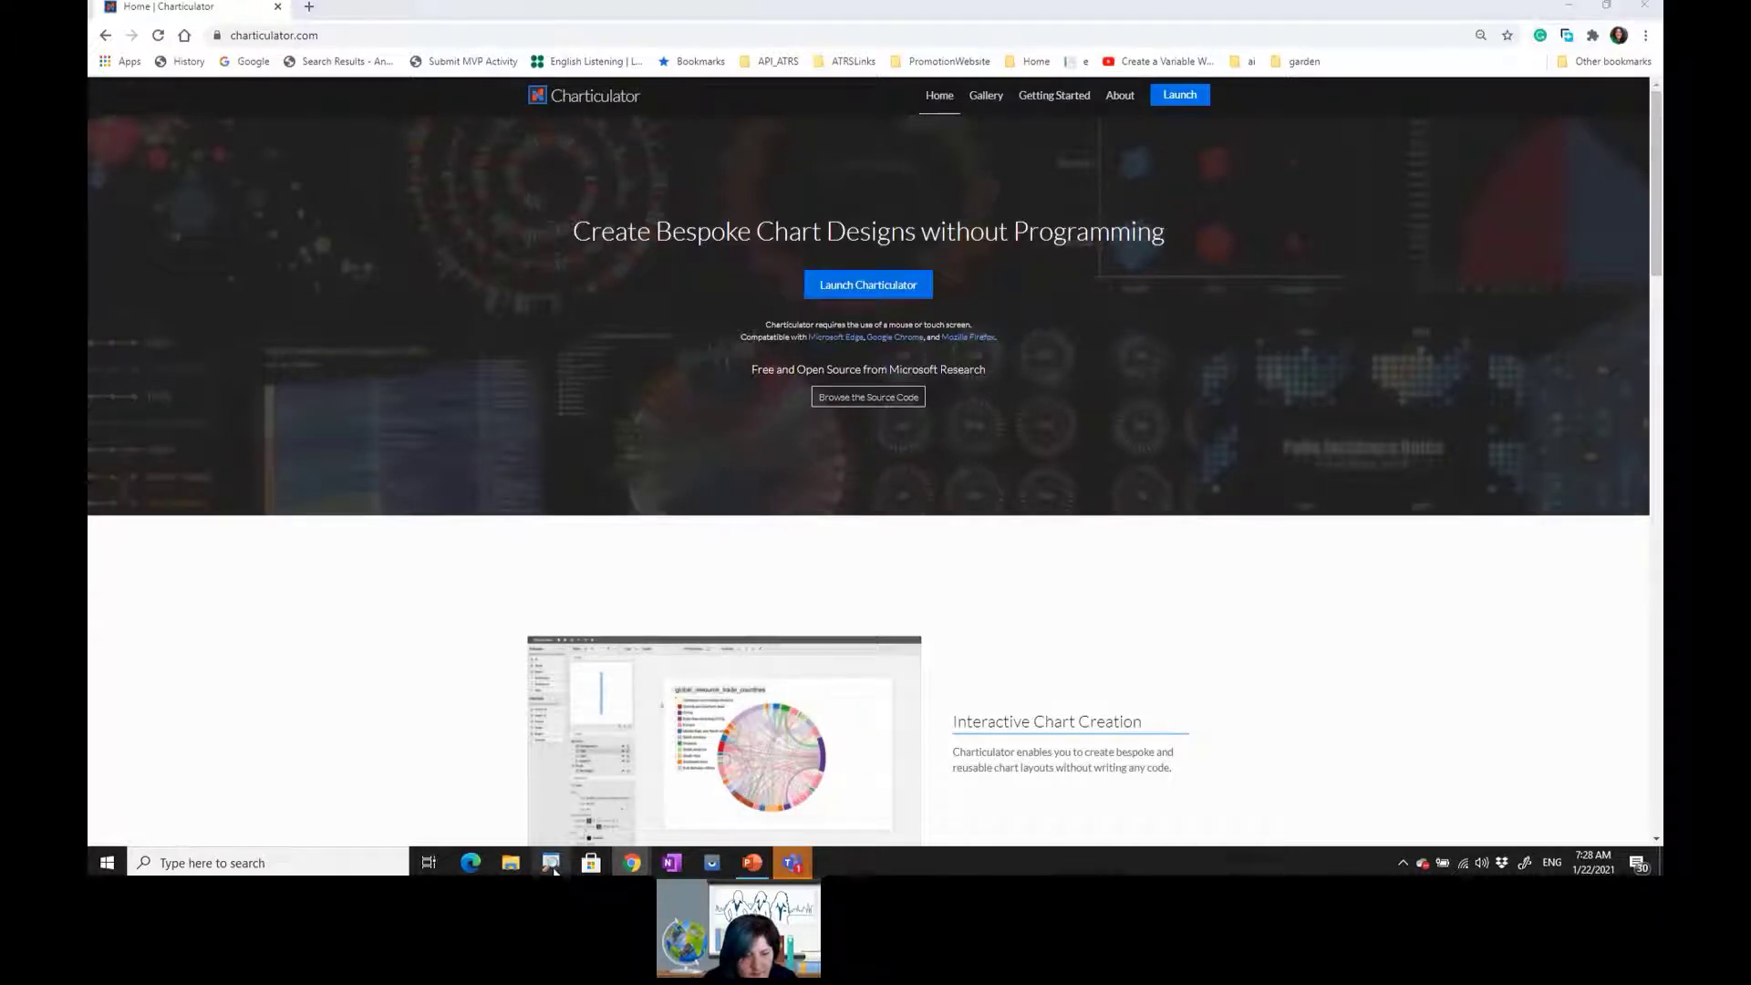
left_click(922, 583)
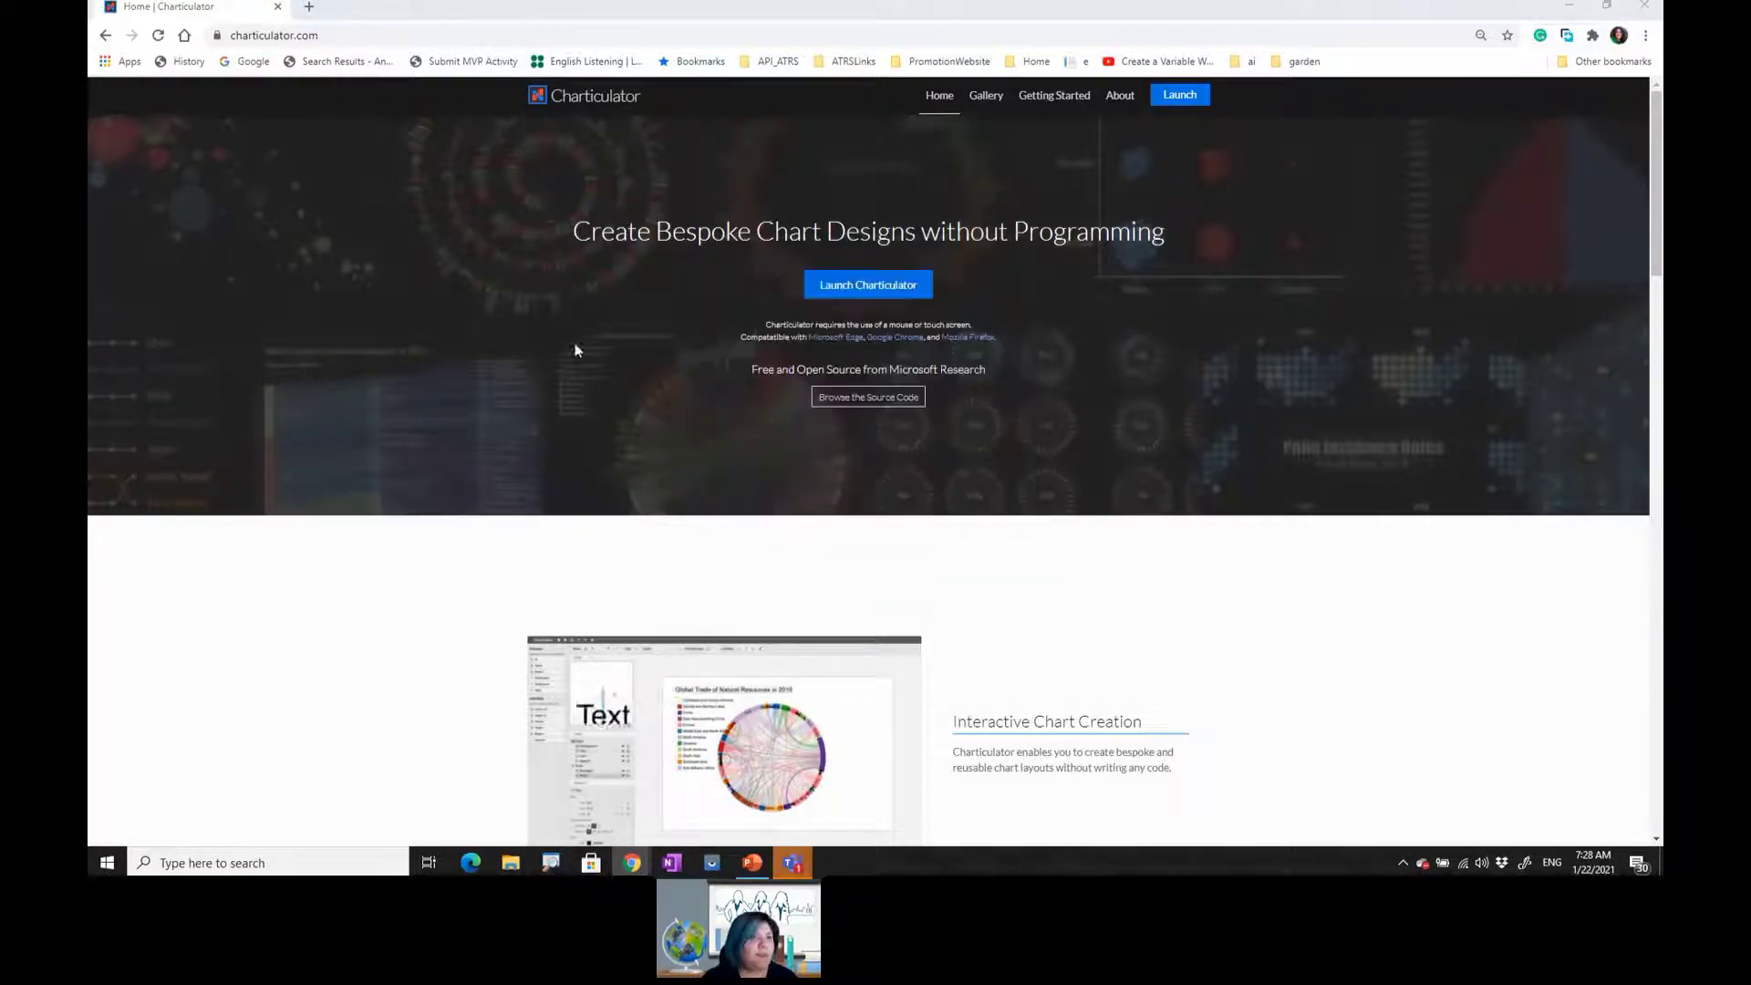
left_click(337, 33)
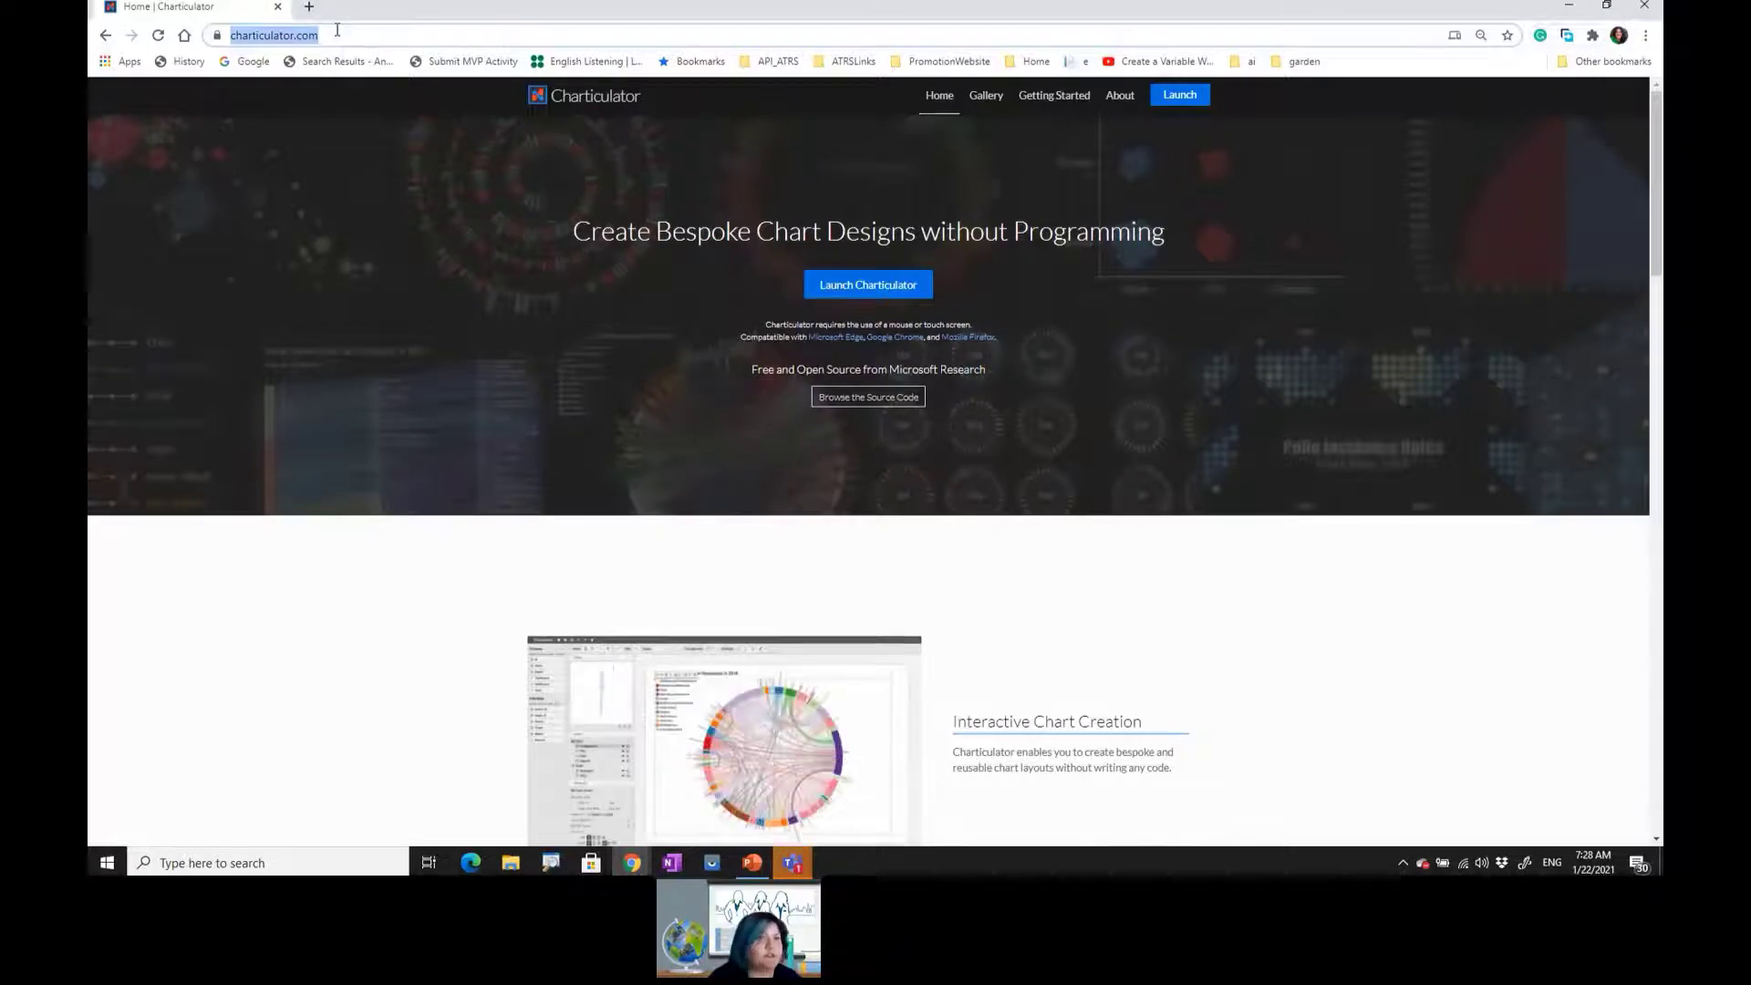
key("ctrl+1")
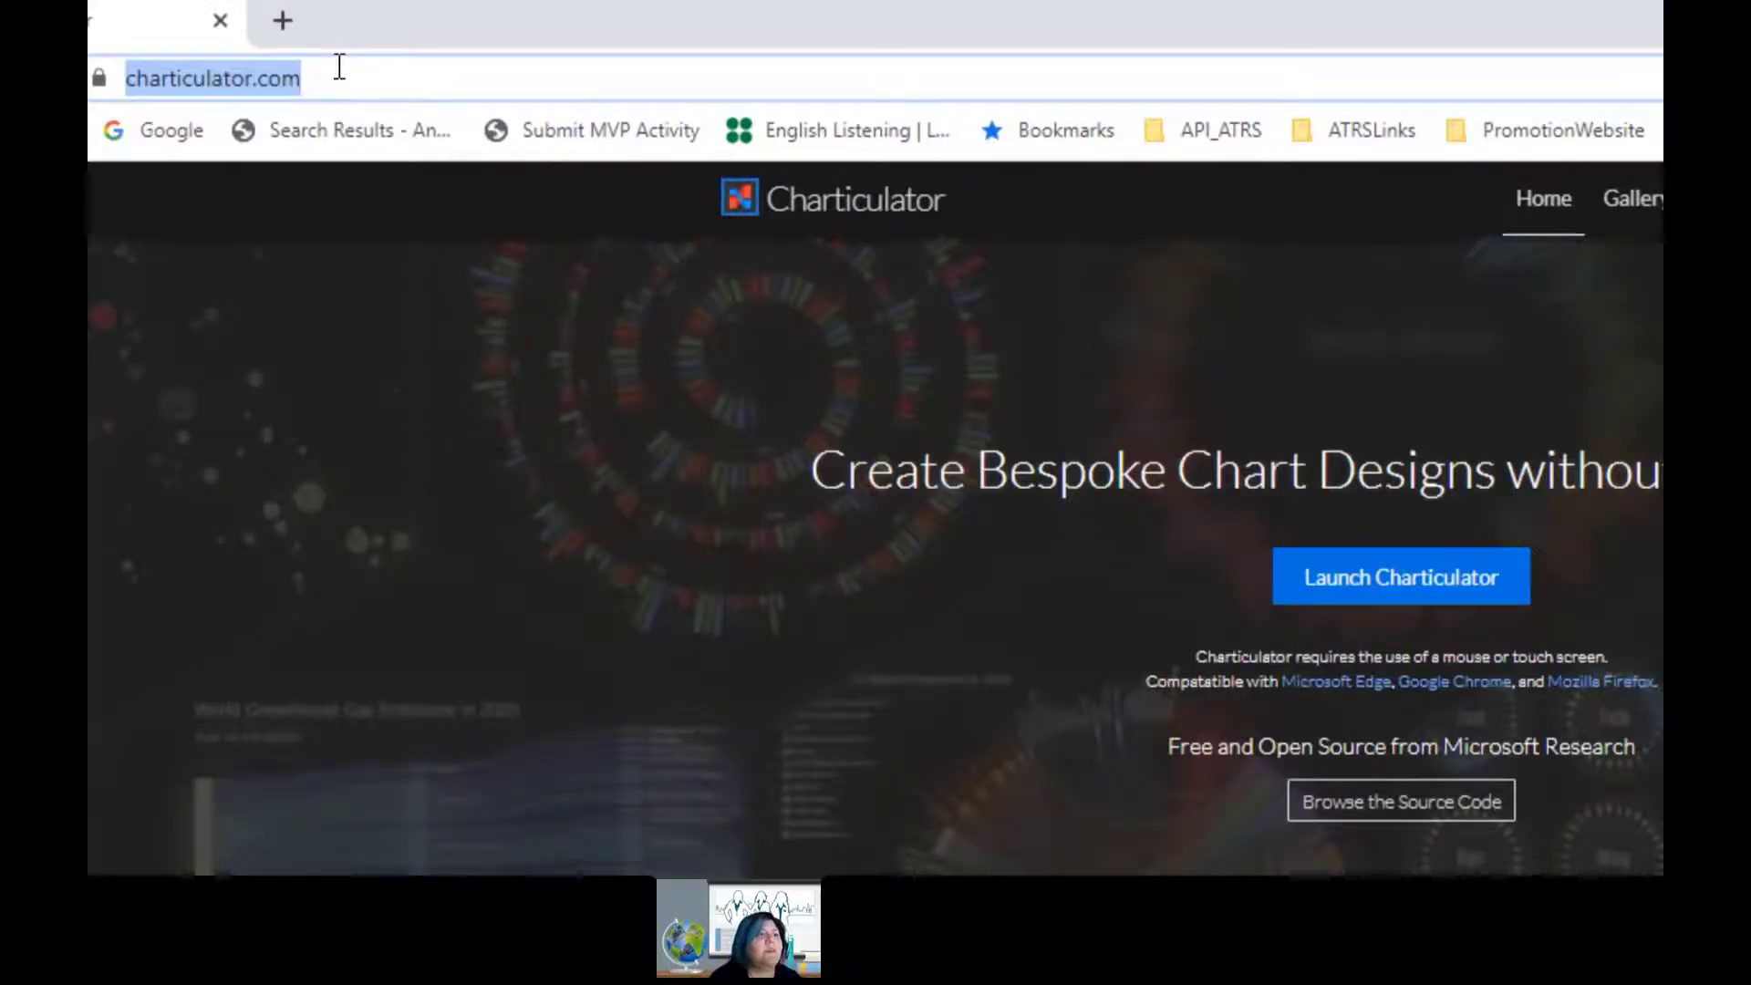
key("Escape")
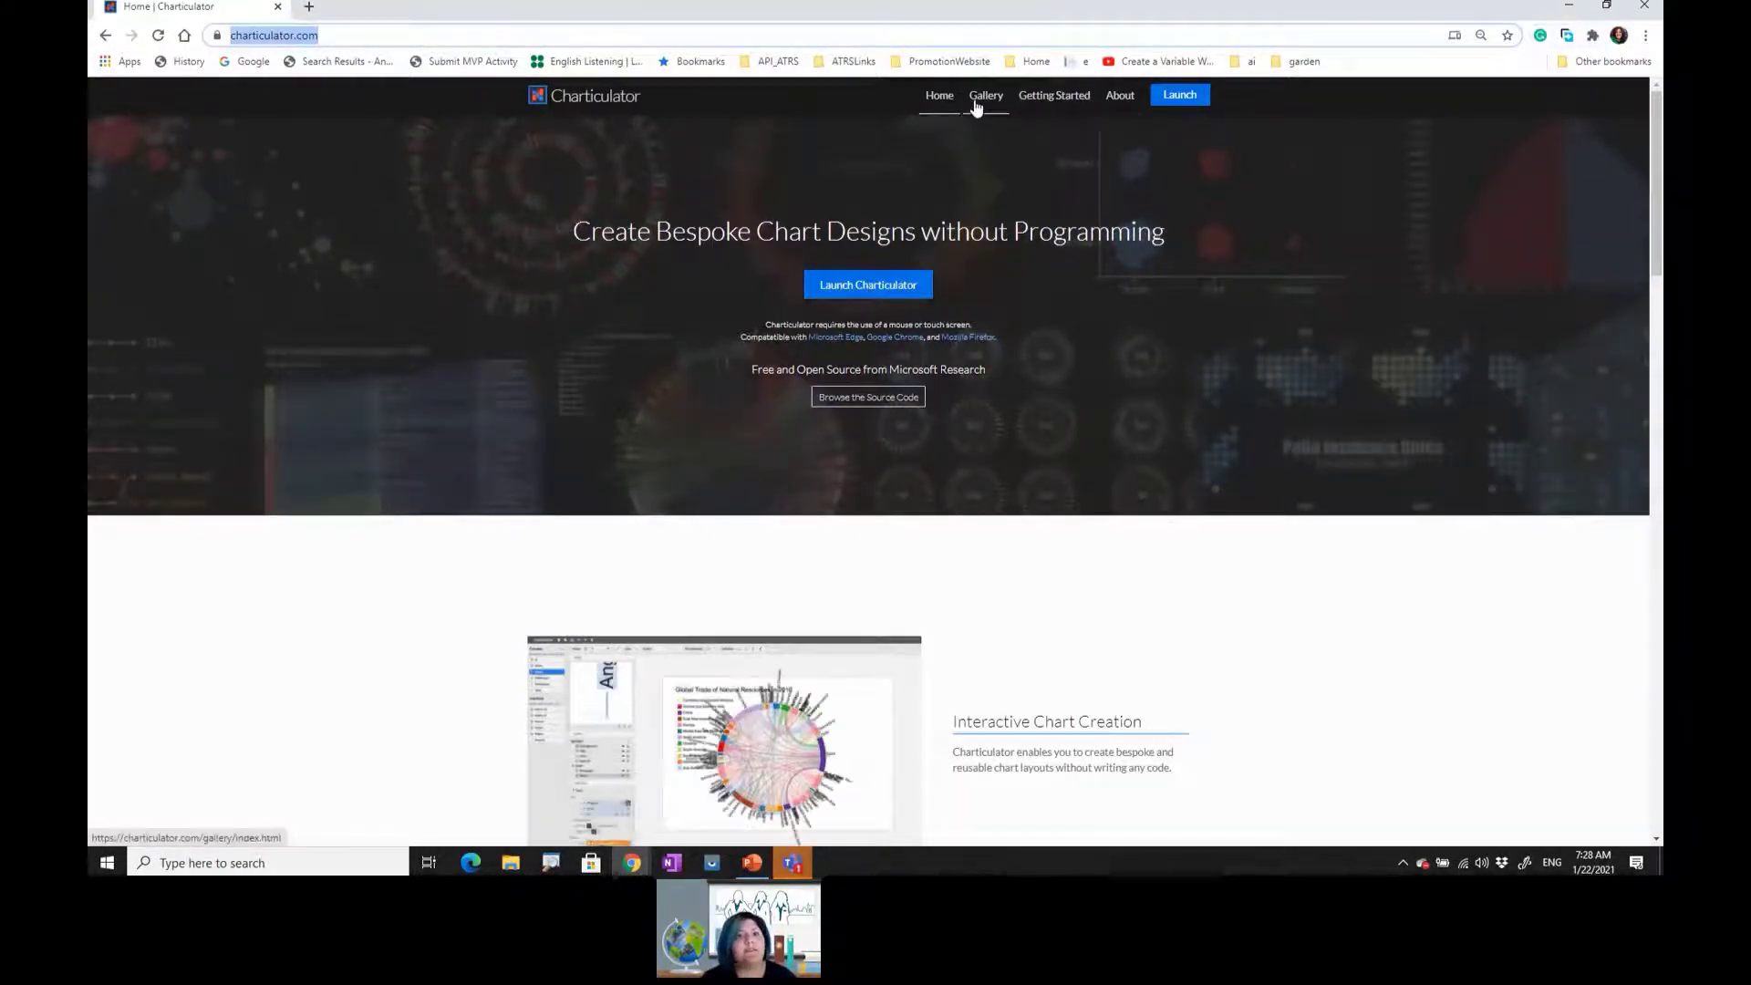
left_click(895, 286)
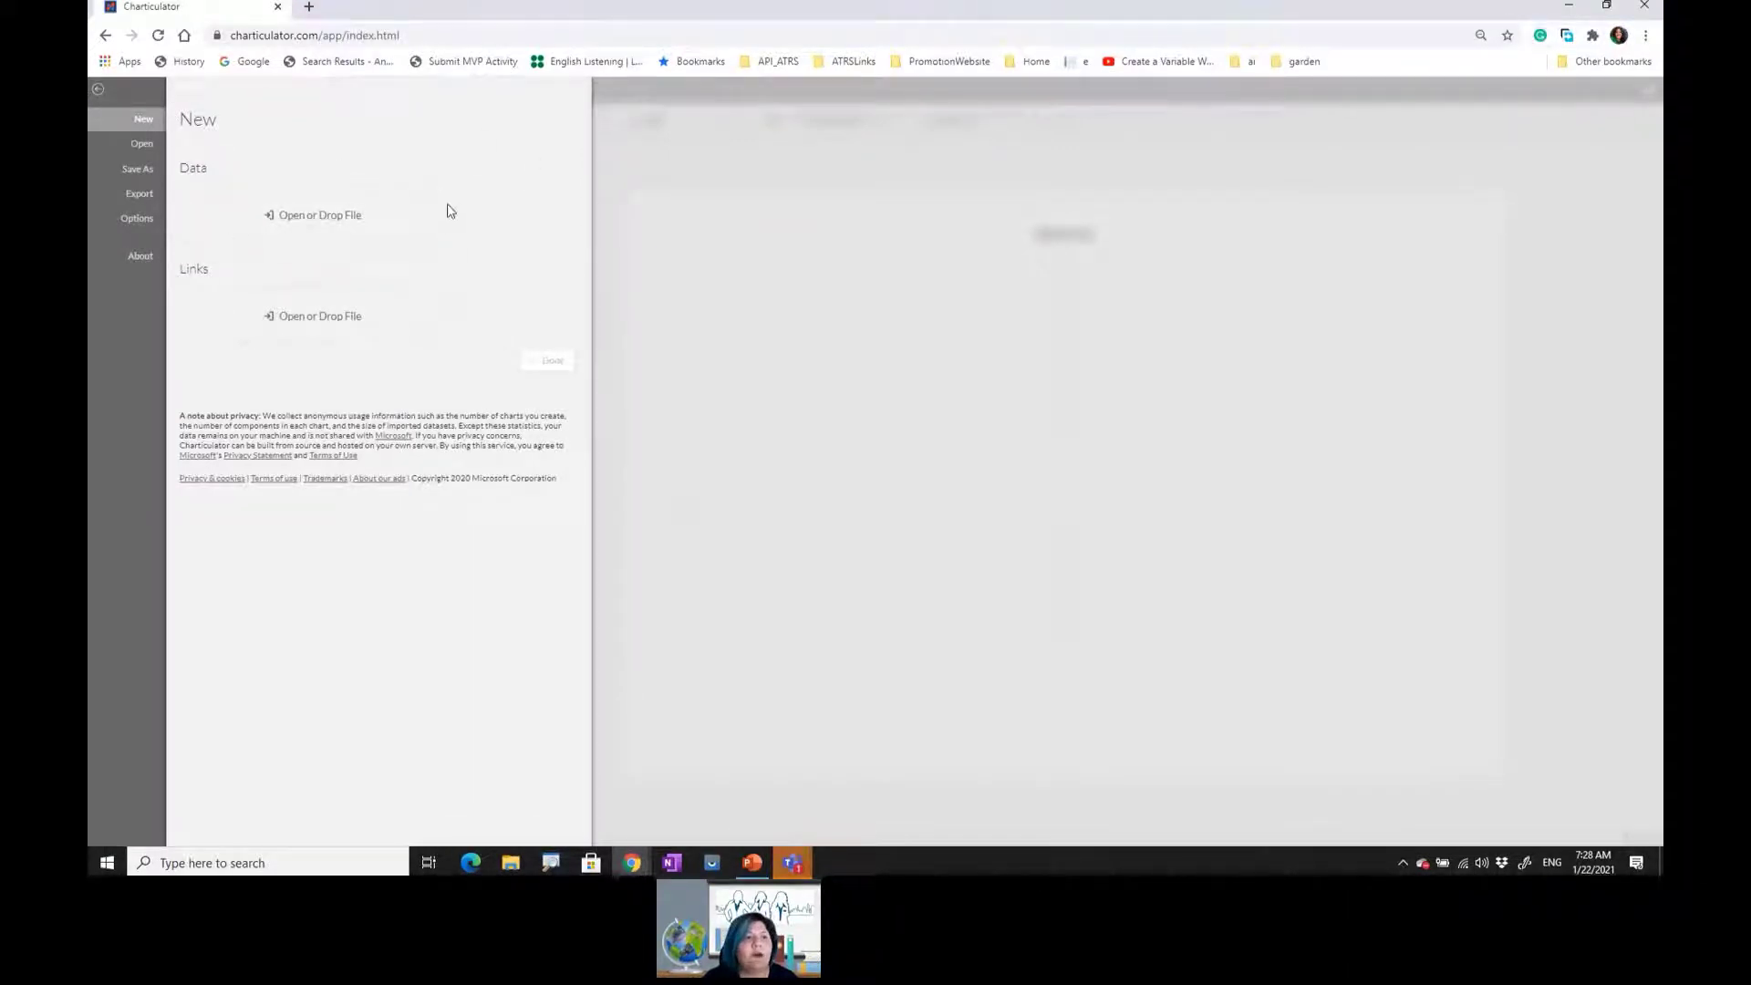
- Load the Authors_BestSeller file as the data for a new chart and finish the import without links
left_click(254, 228)
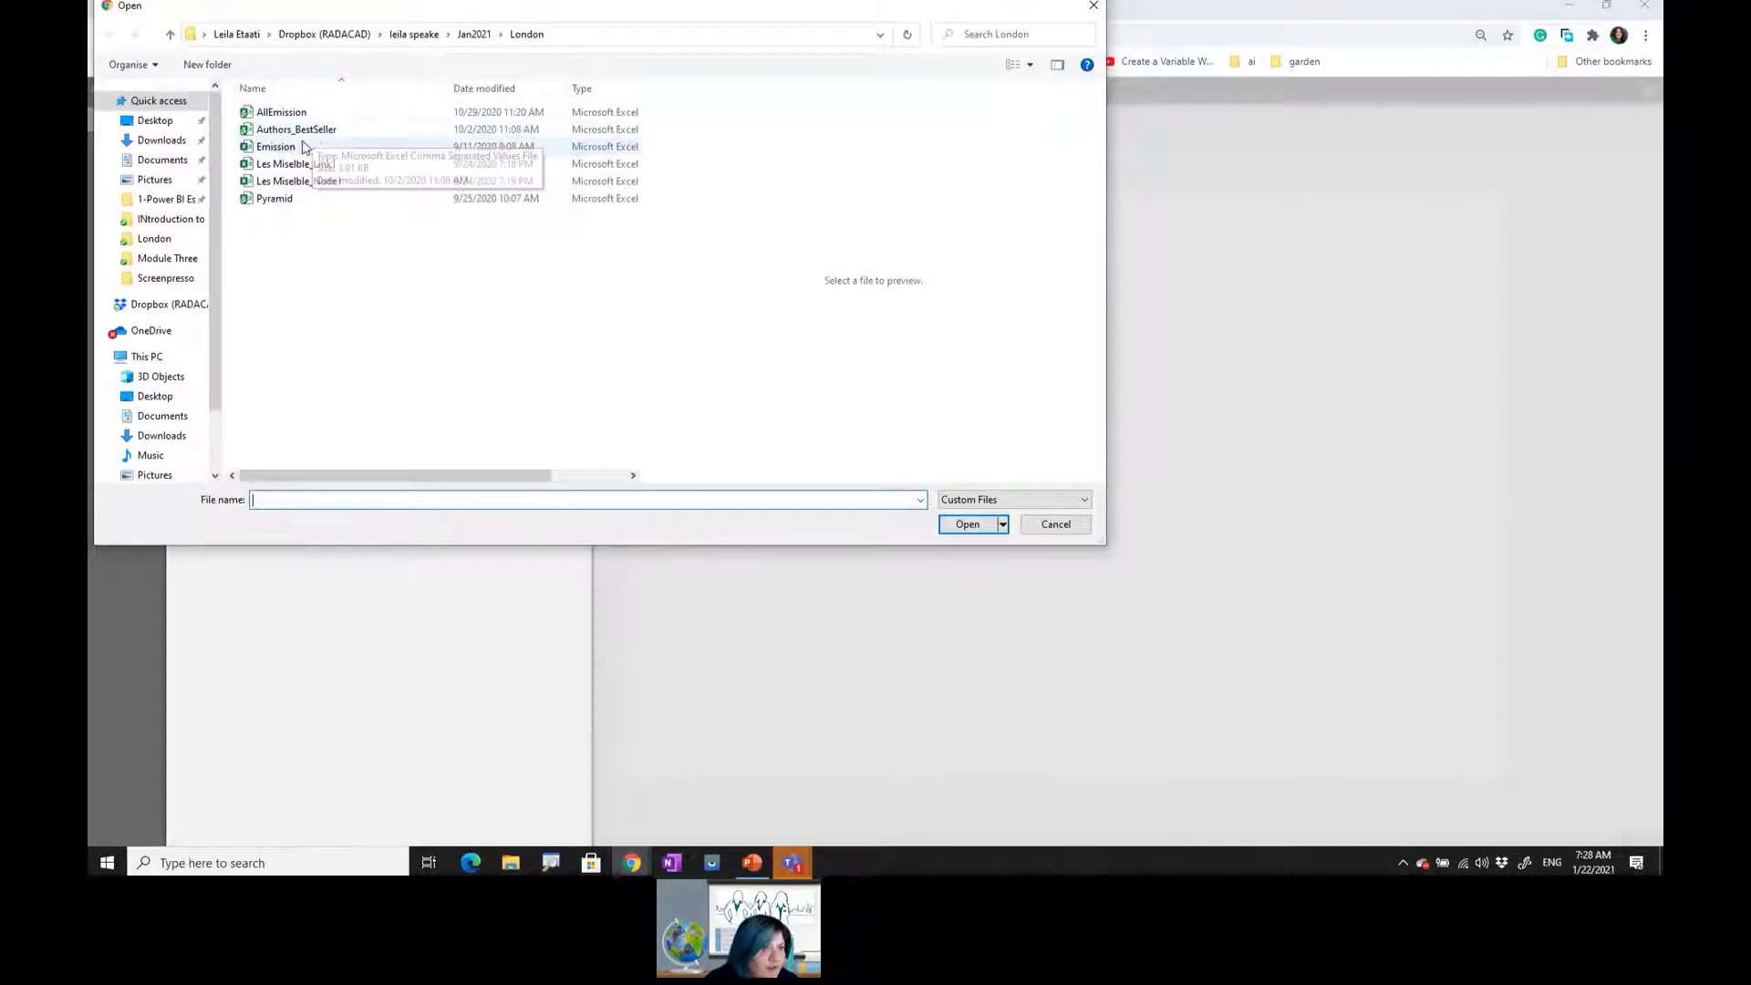
left_click(309, 142)
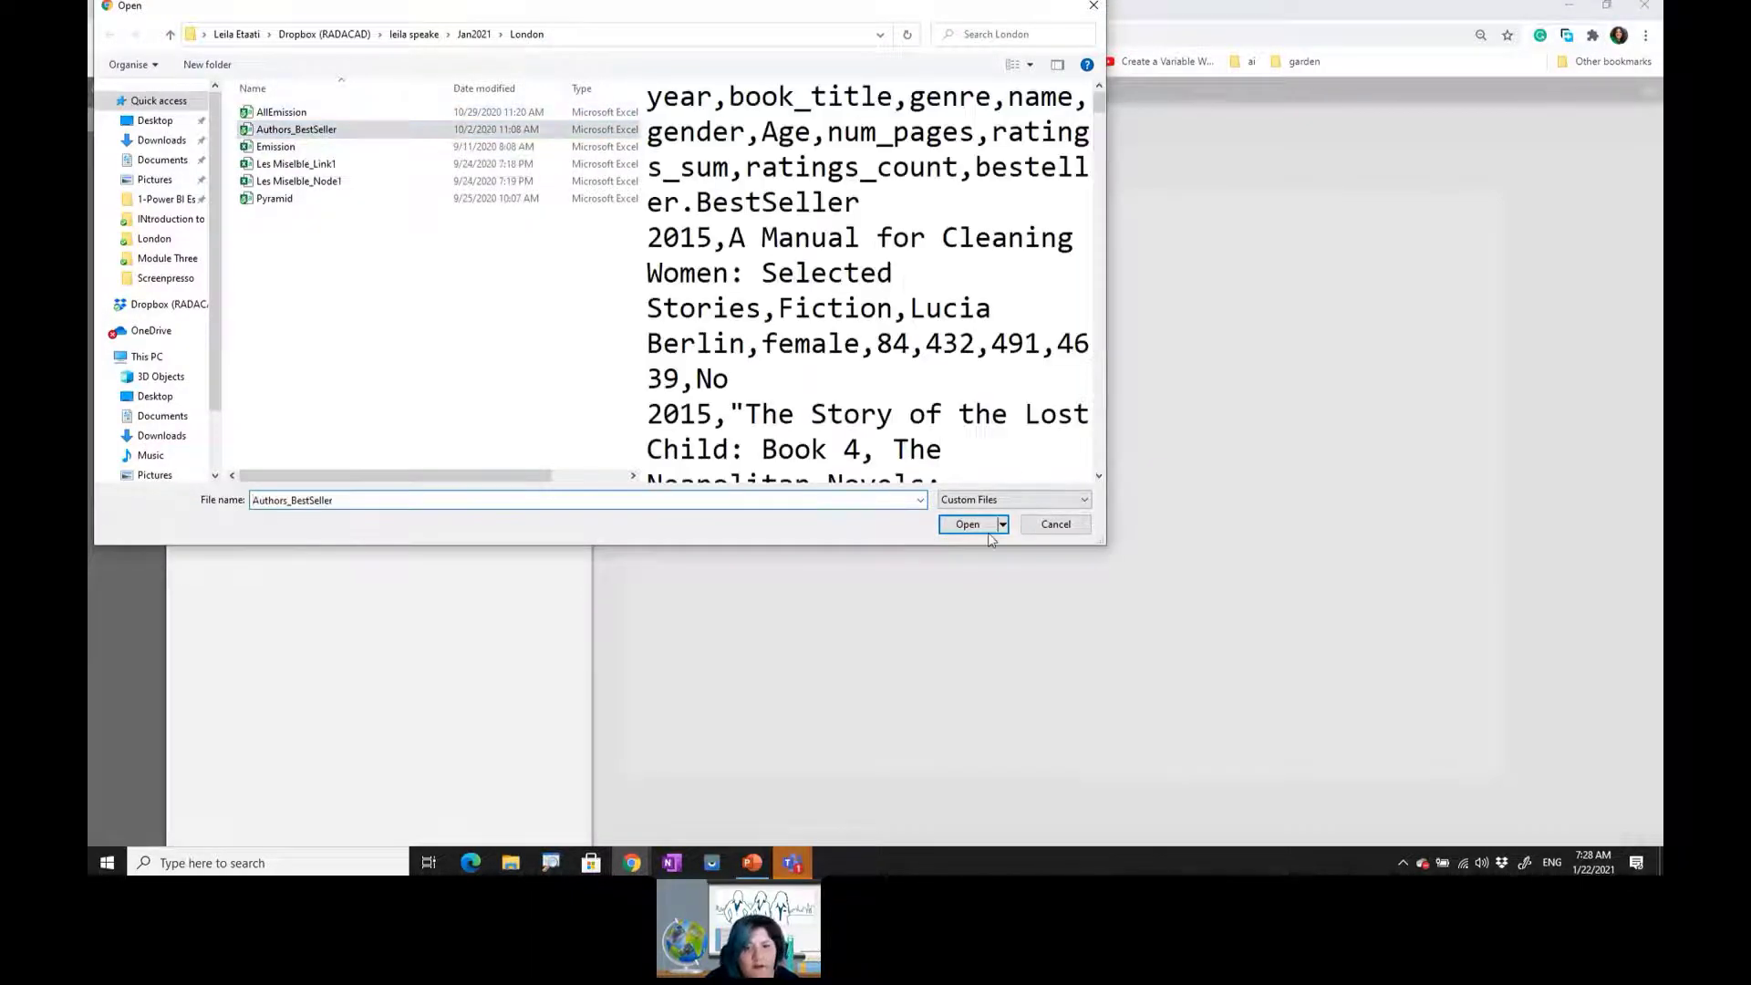
left_click(985, 526)
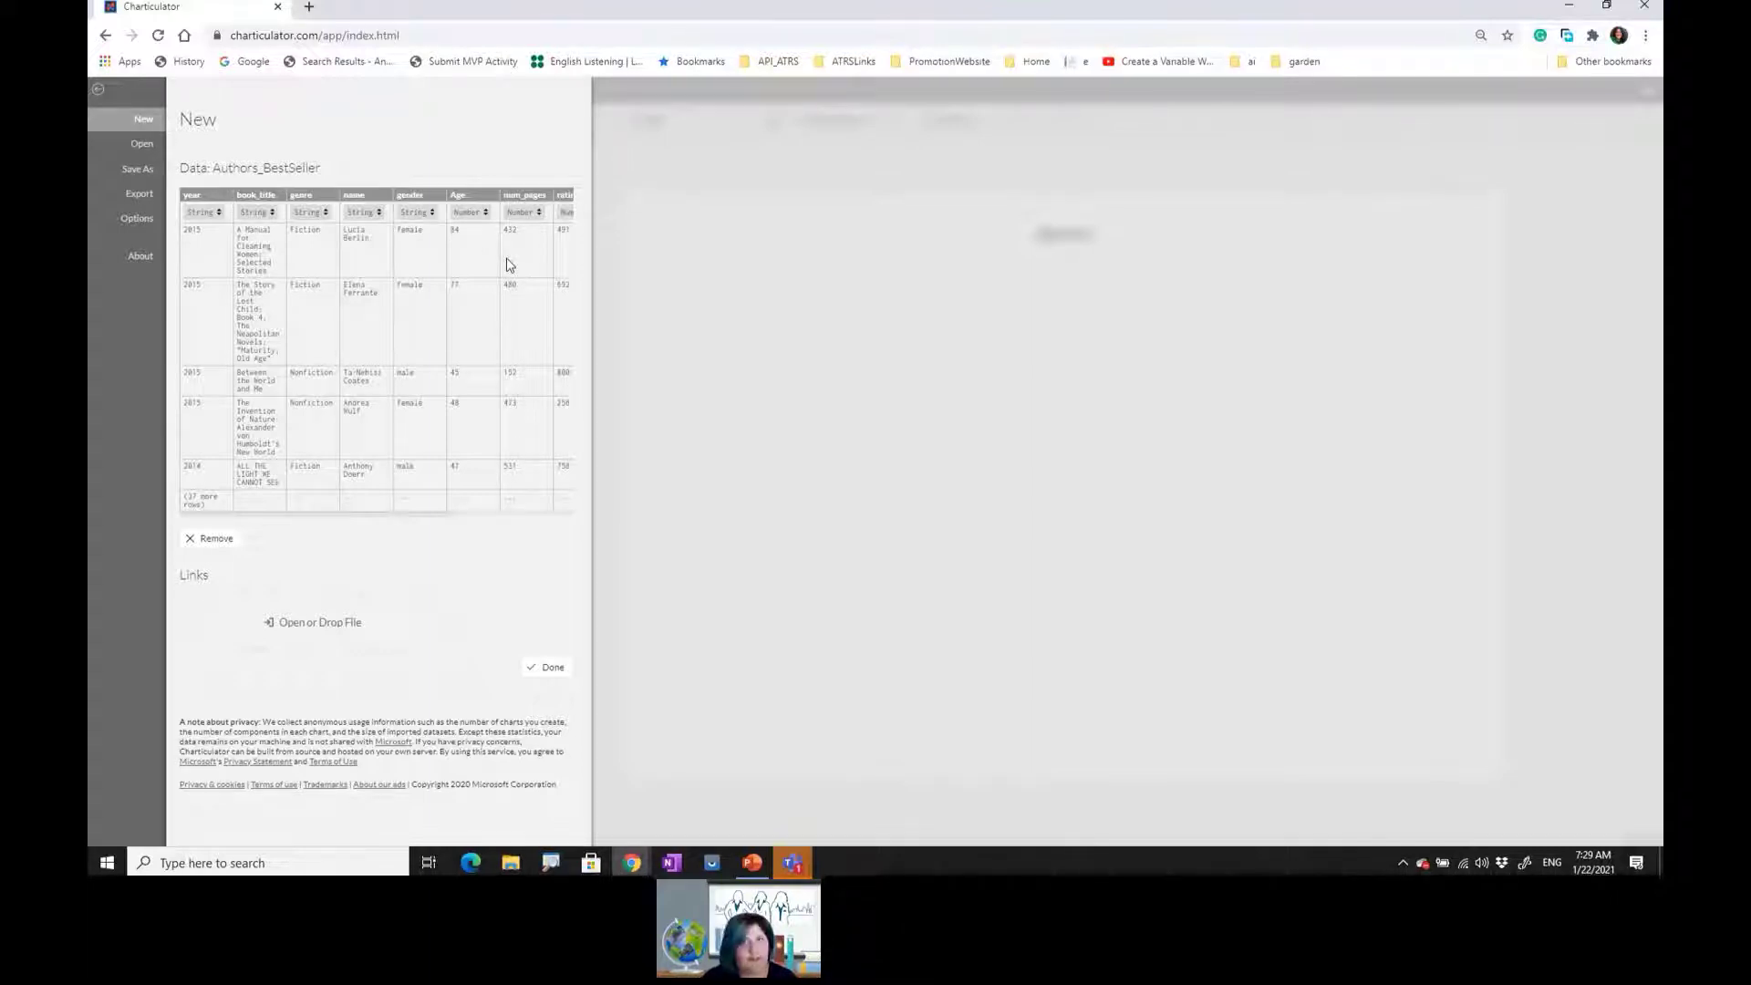
left_click(557, 672)
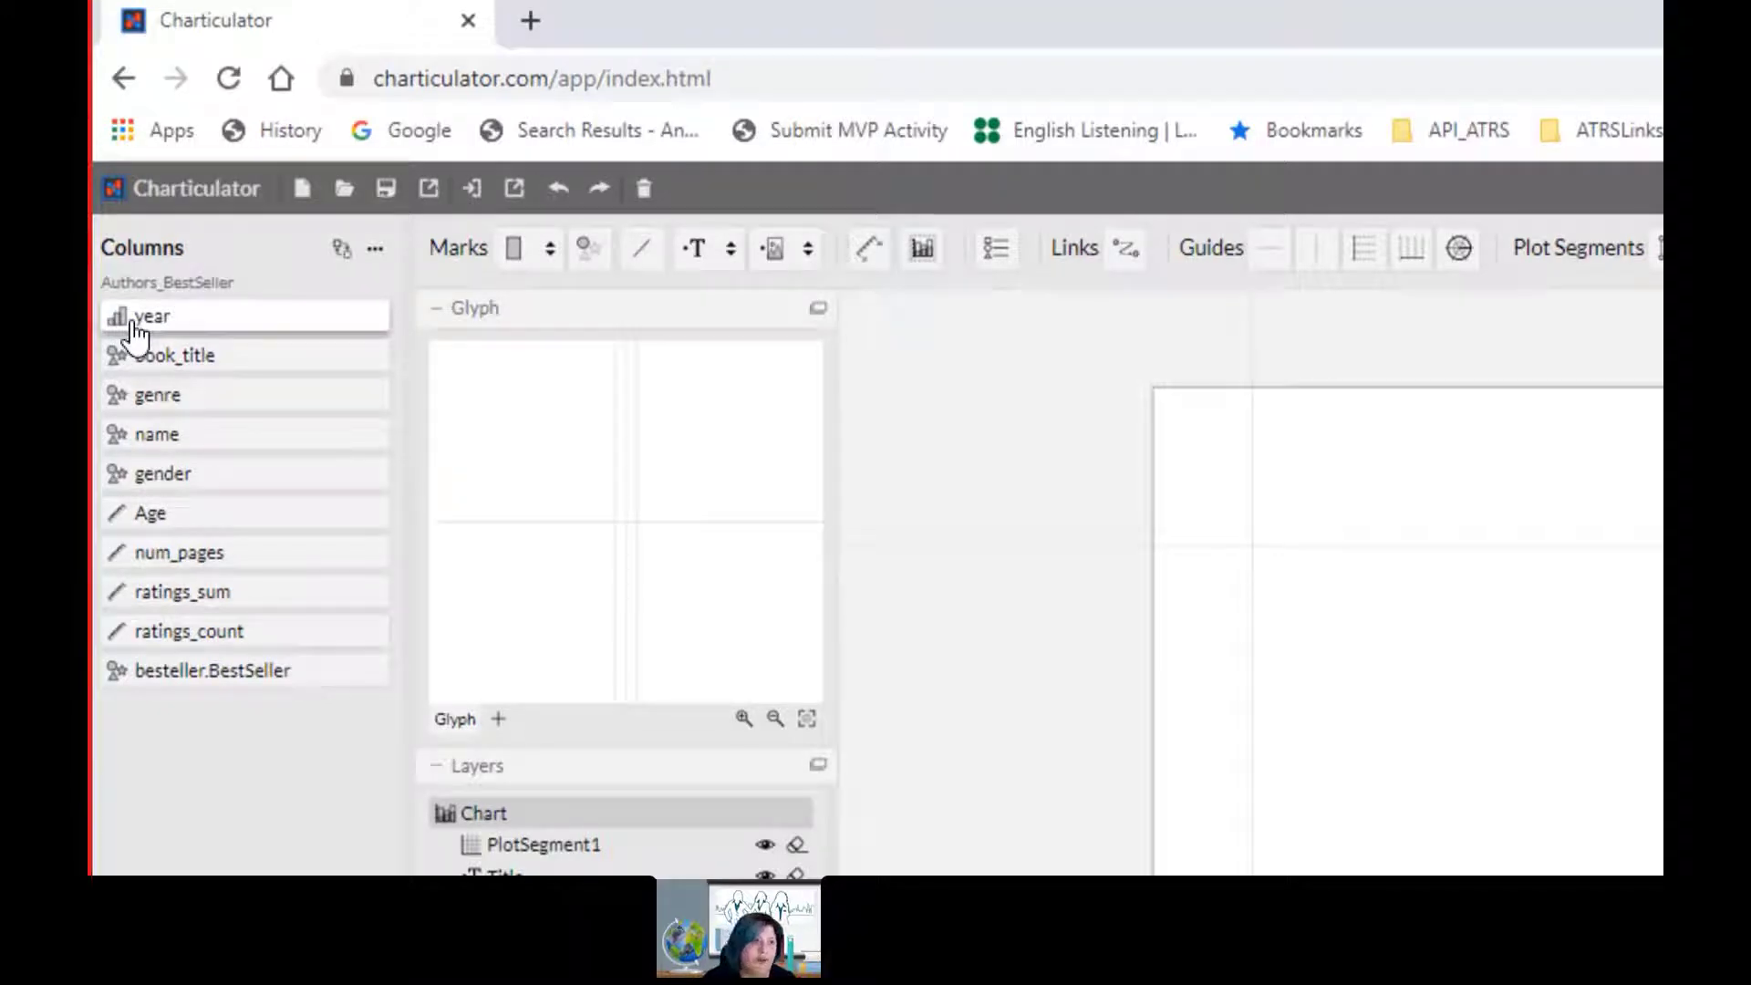
- Examine the data type options offered for the genre and Age columns, leaving their types as they are
left_click(125, 410)
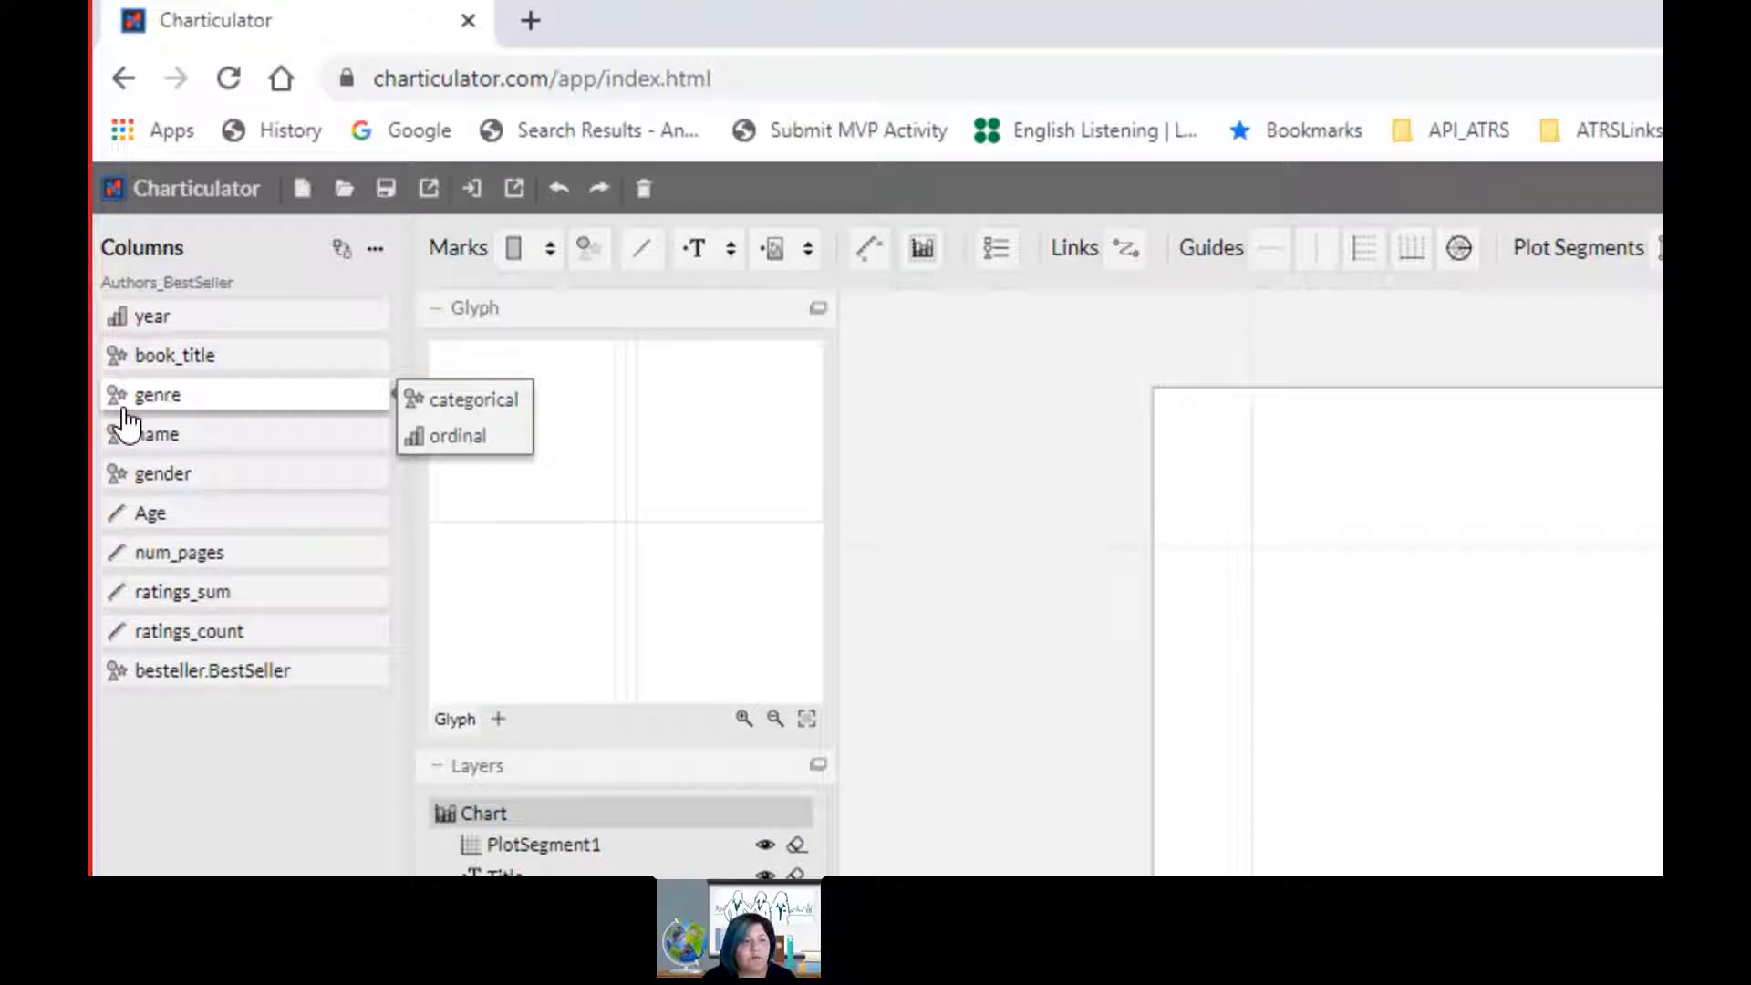
left_click(146, 532)
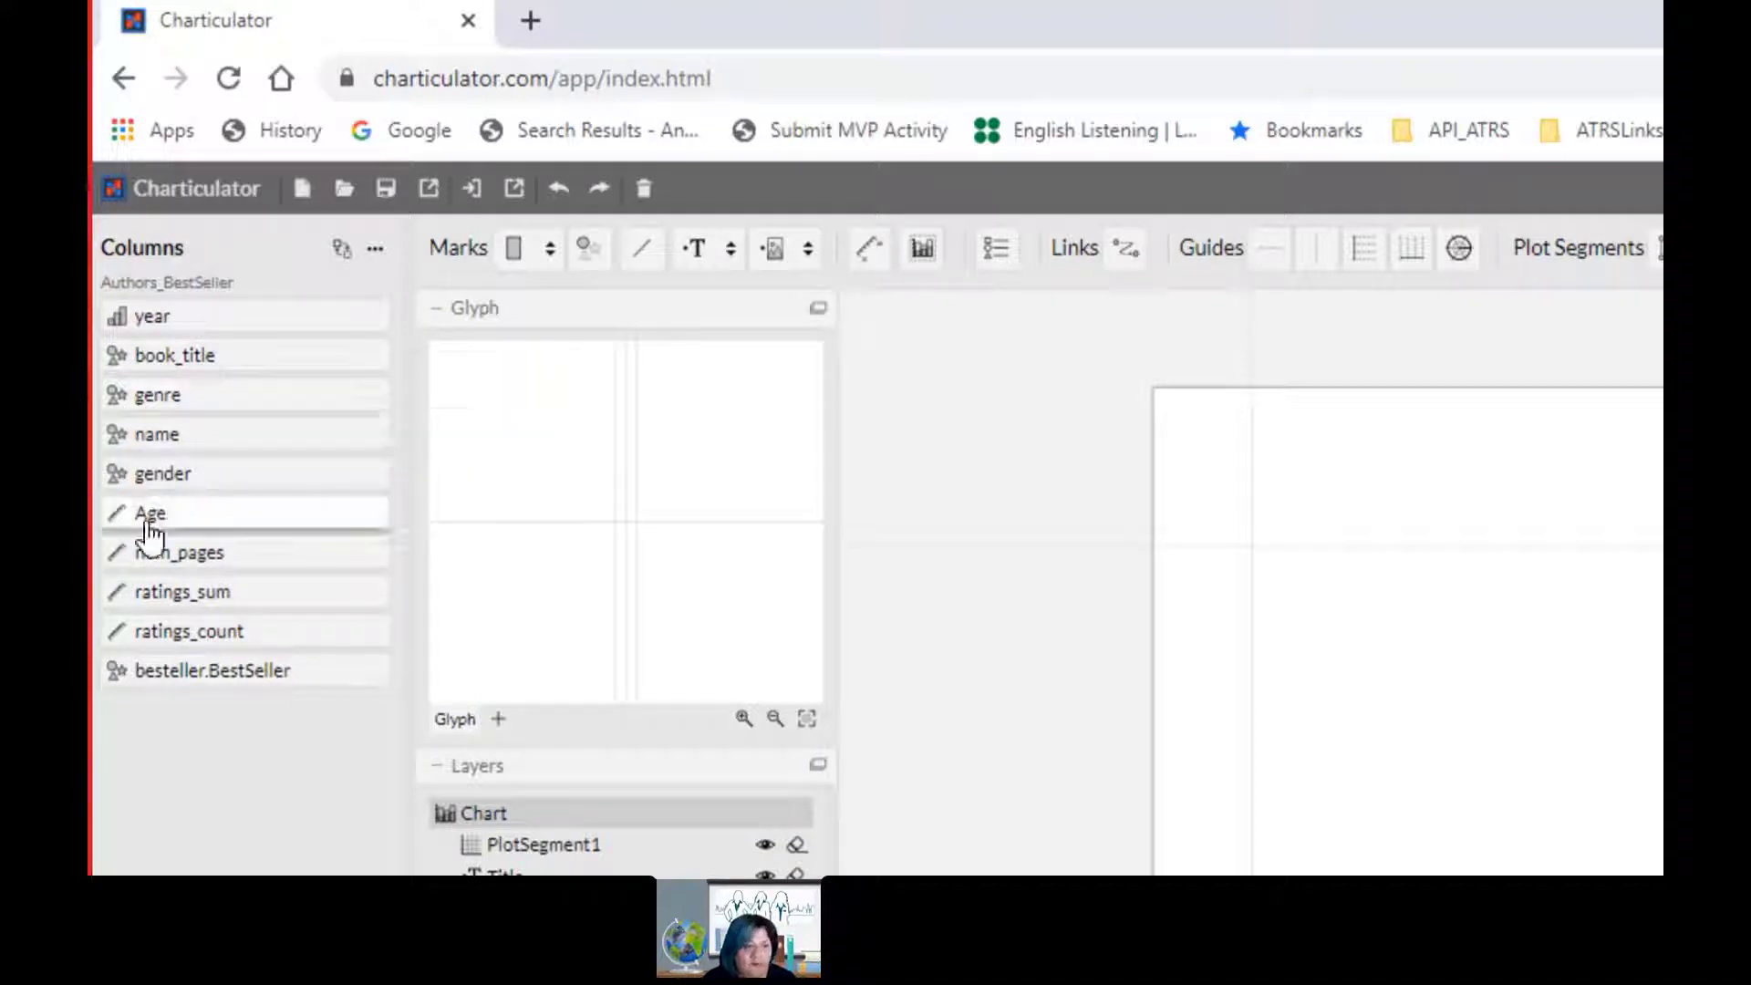
left_click(150, 527)
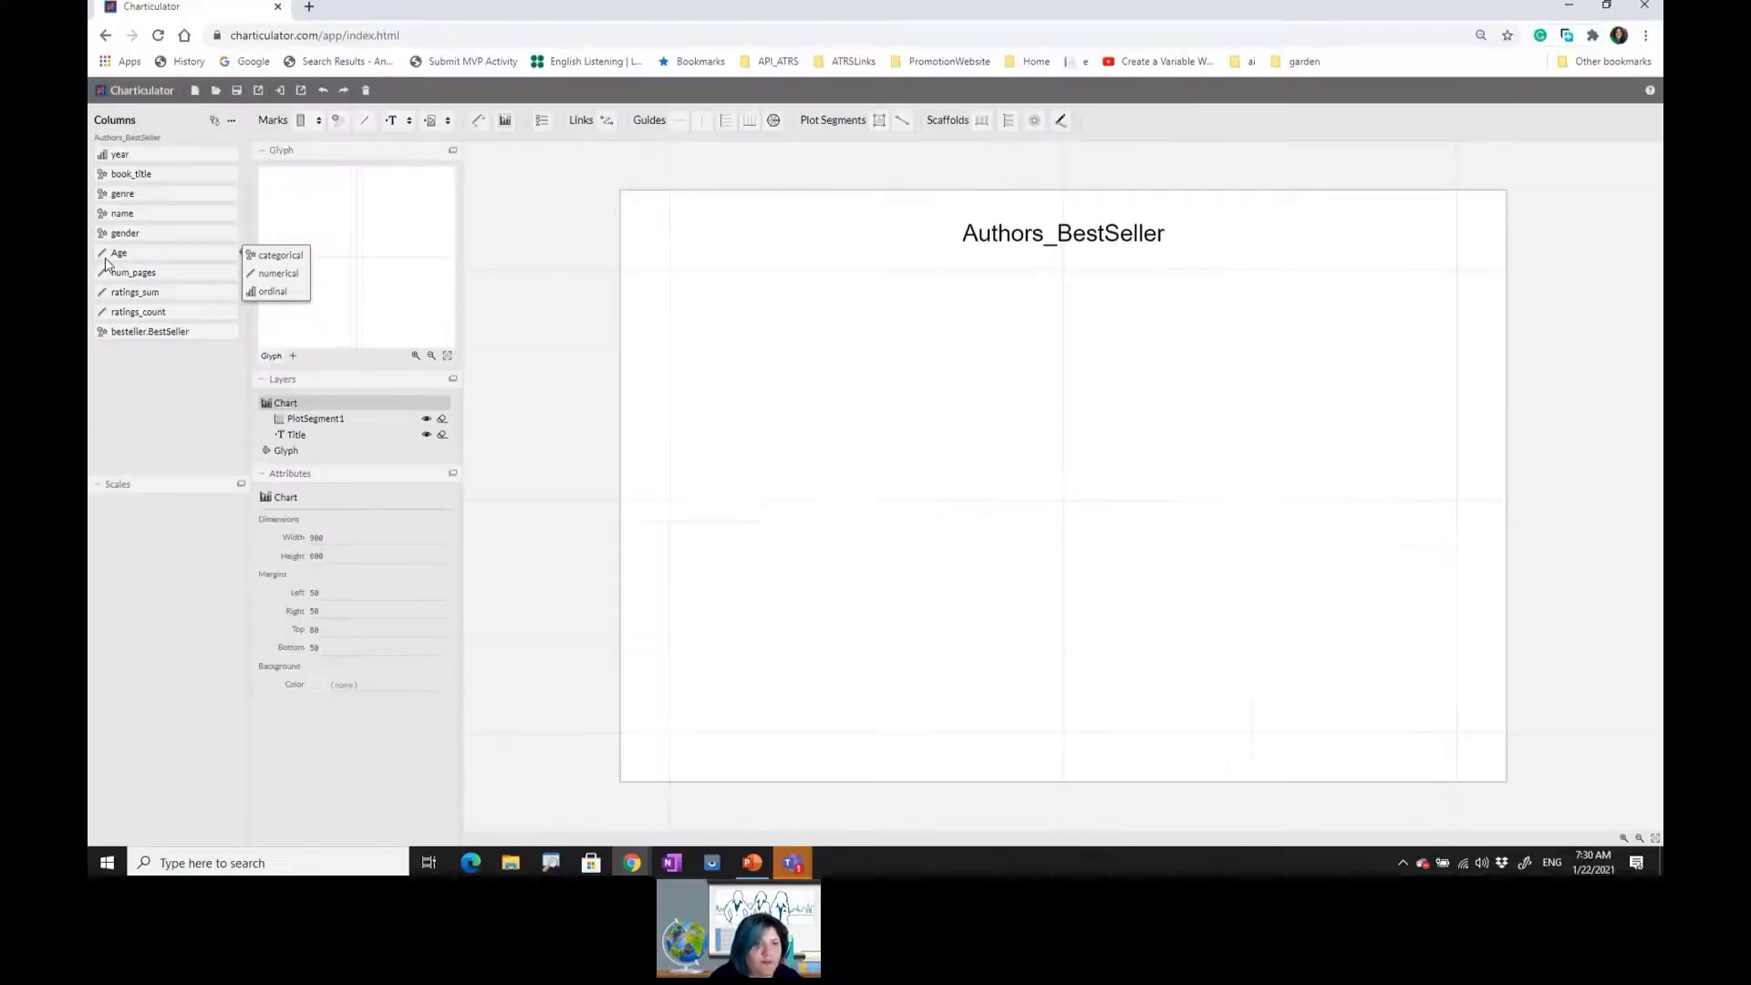
left_click(493, 226)
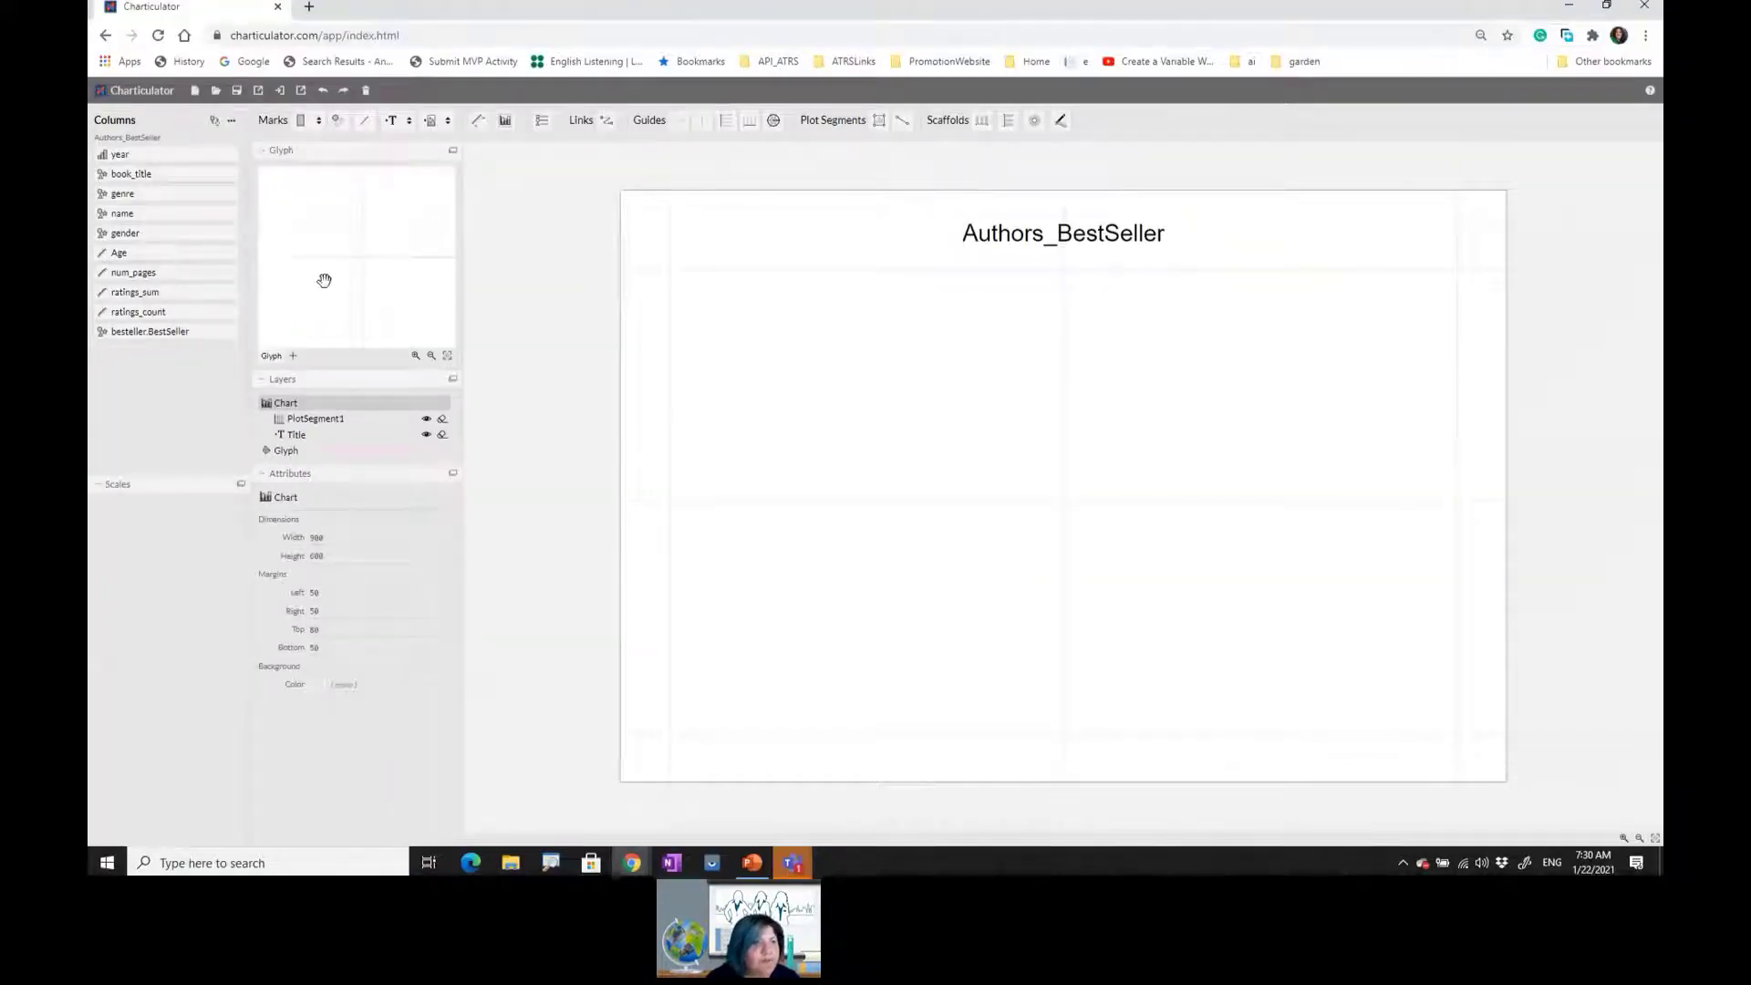
- Examine the rows and column types in the Authors_BestSeller data table and close the table preview
left_click(215, 122)
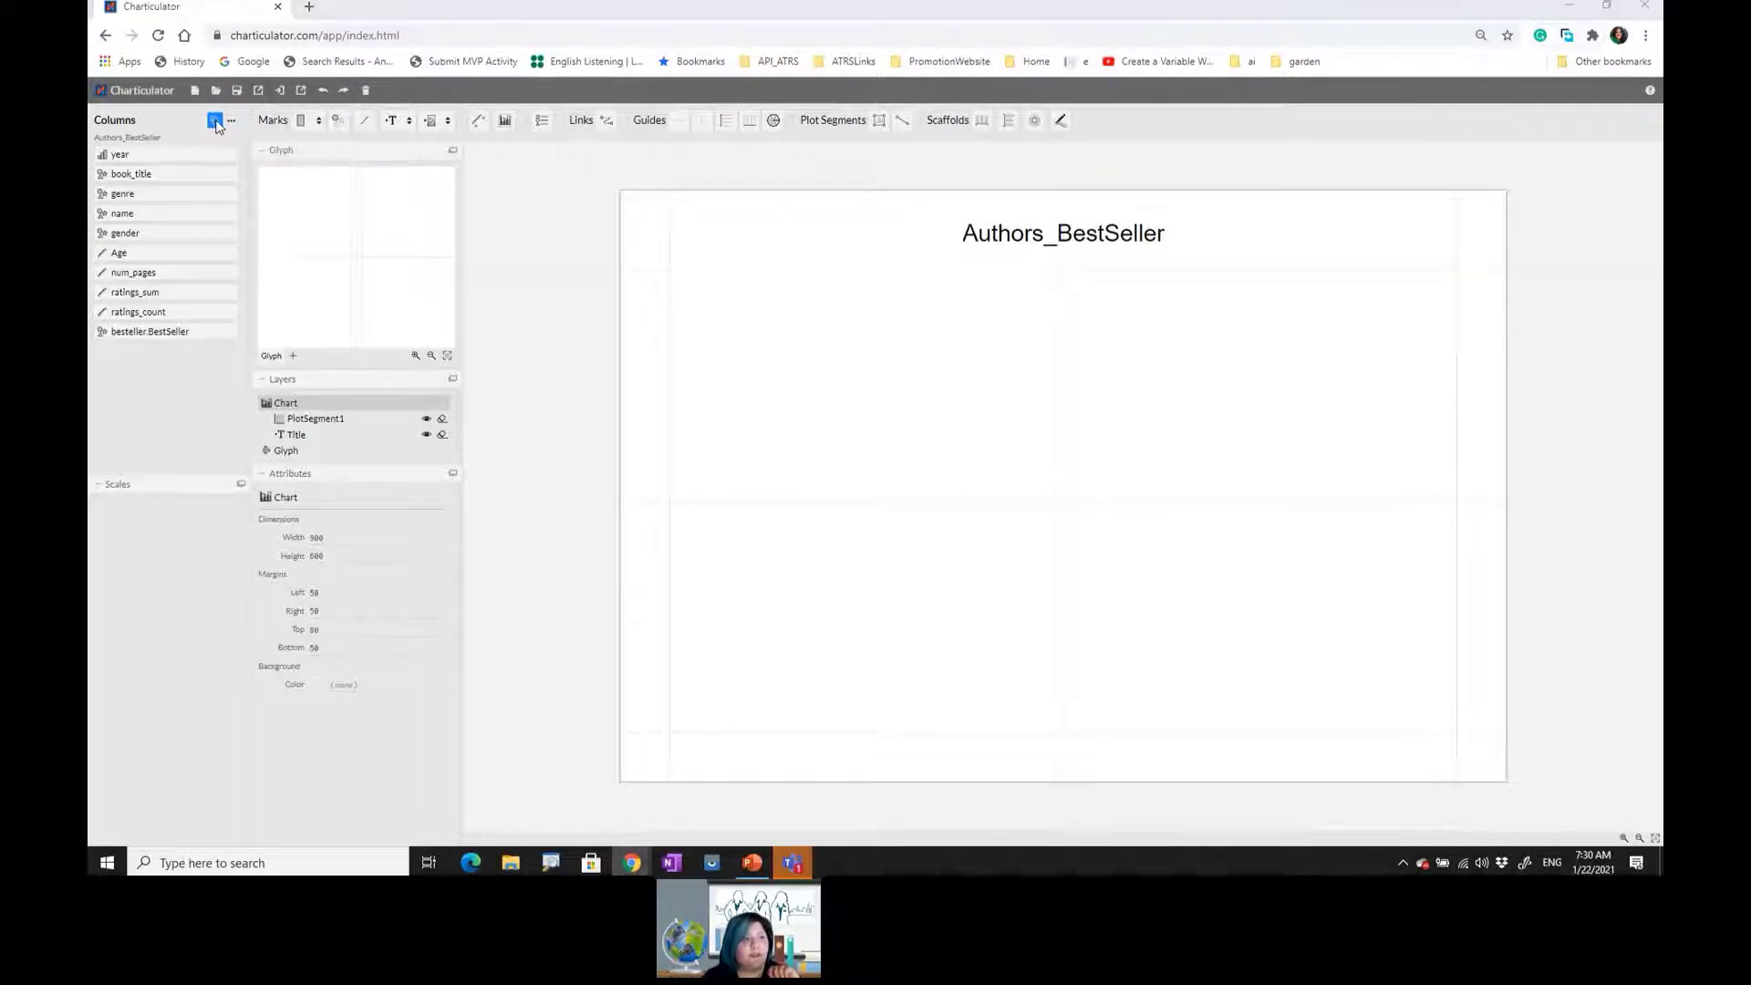
left_click(1055, 524)
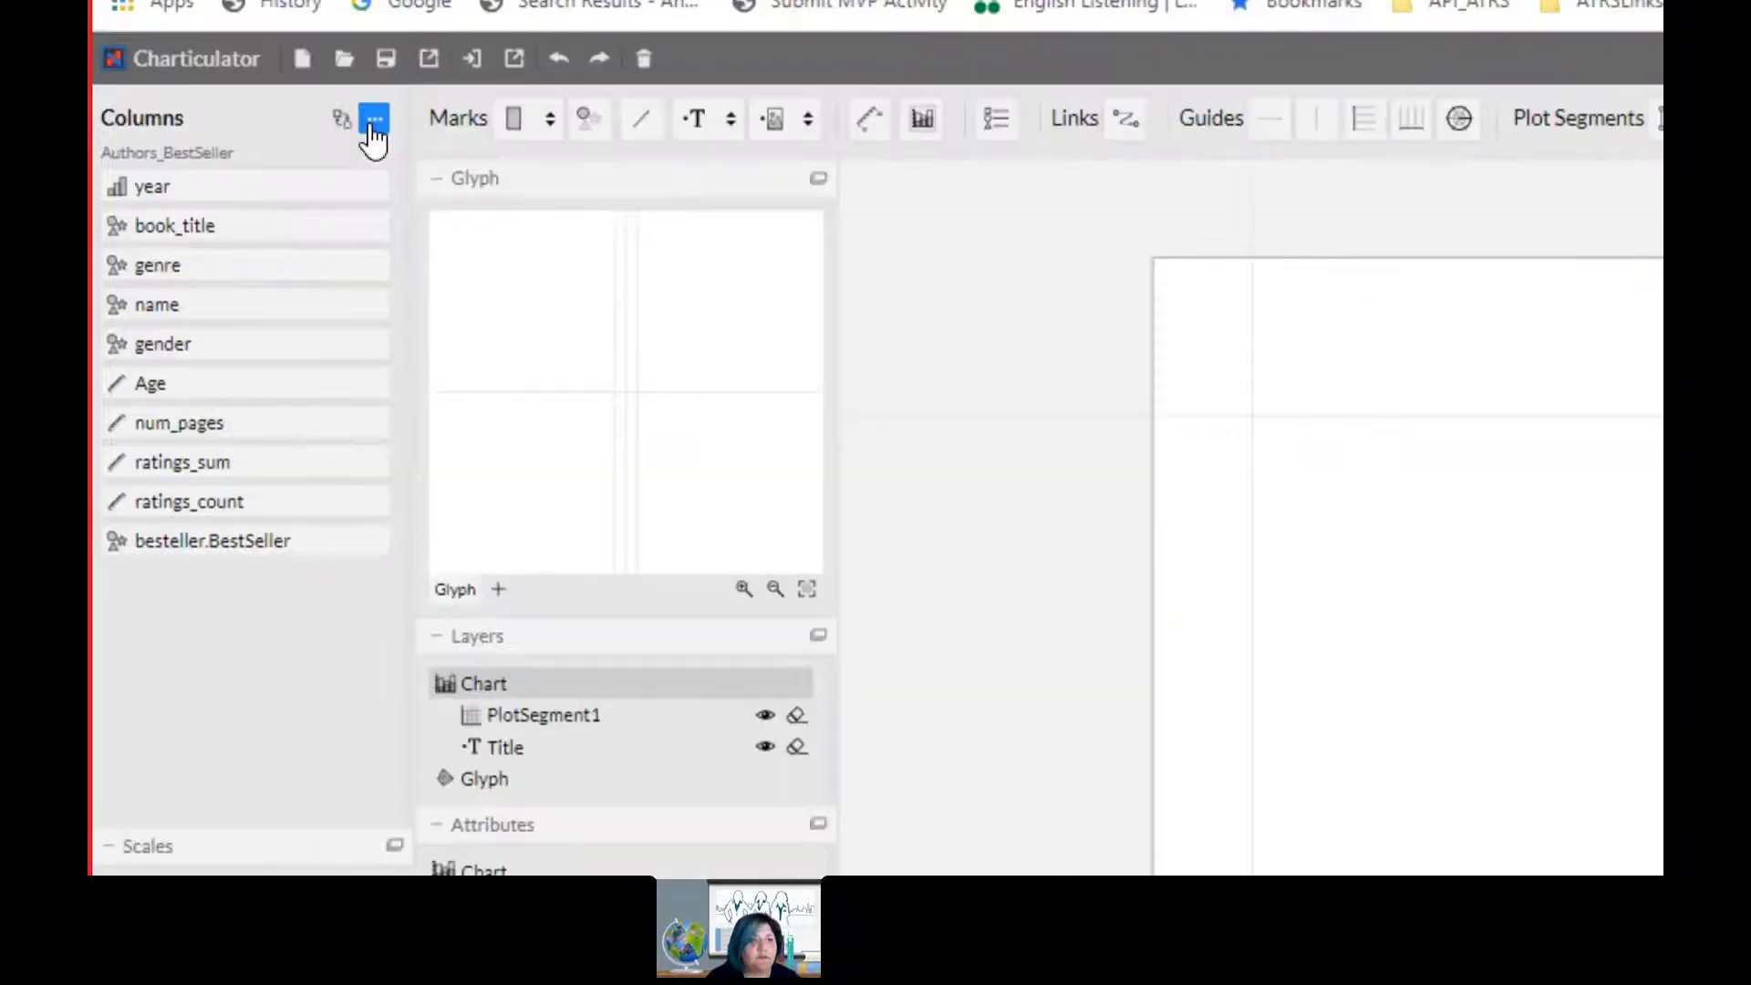
left_click(374, 121)
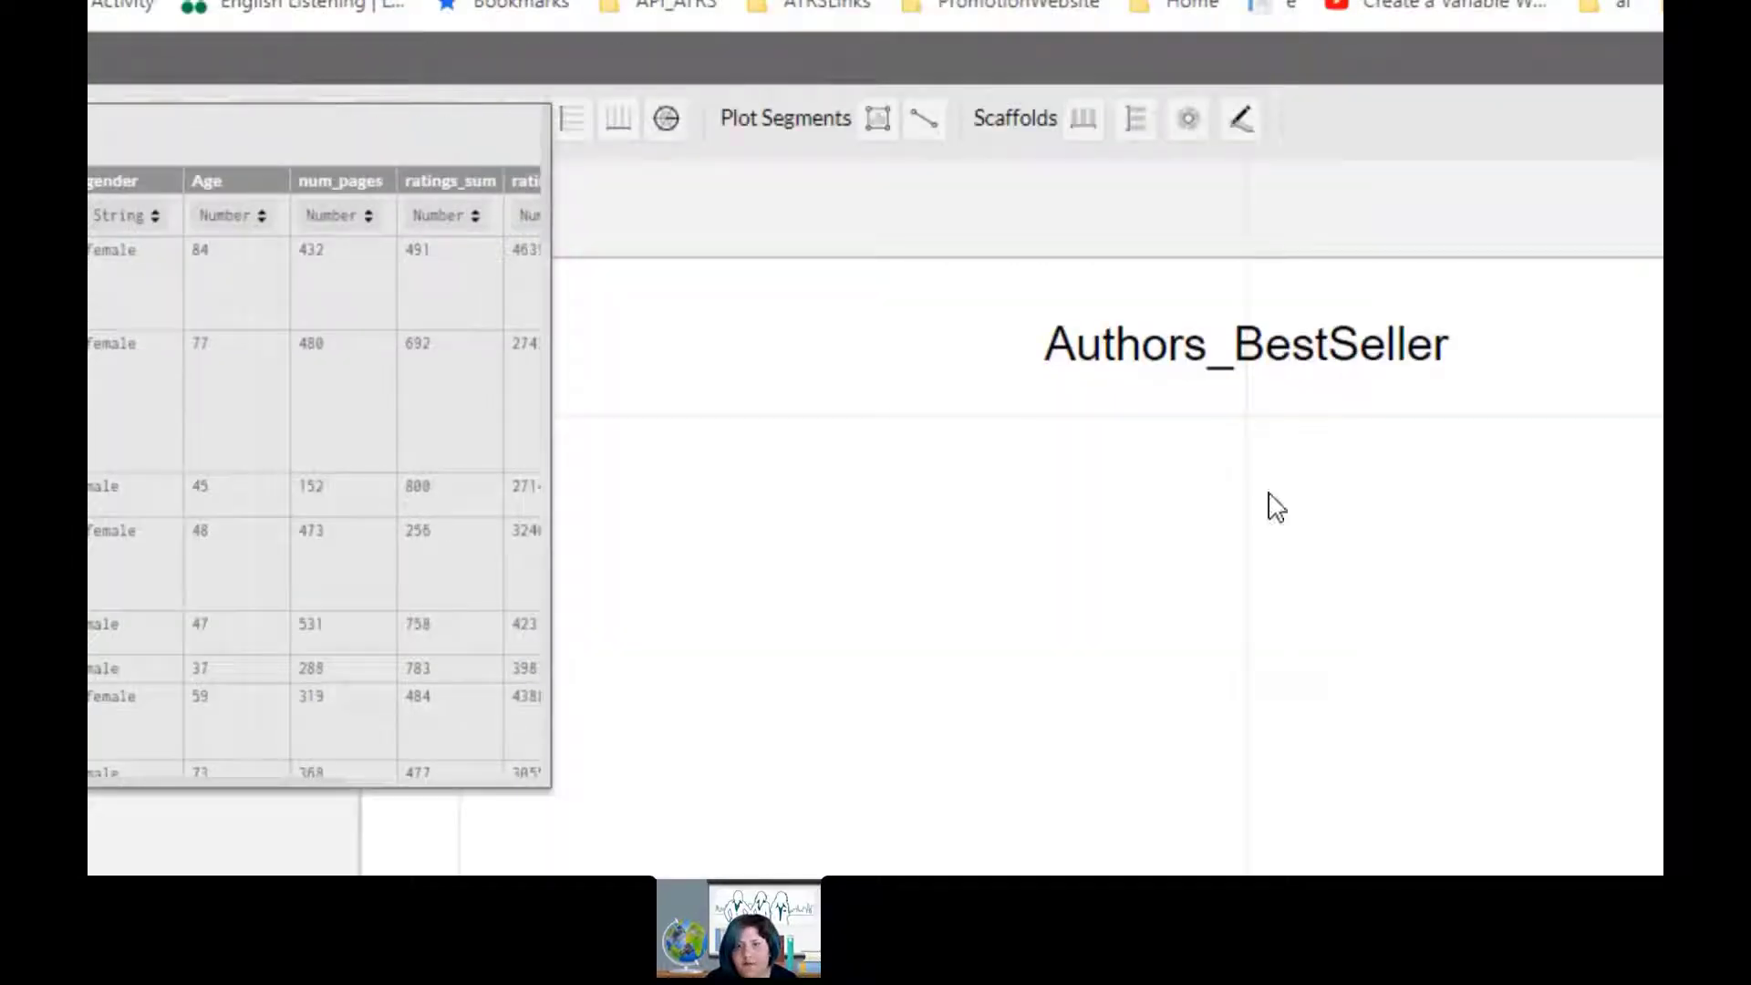
left_click(1235, 507)
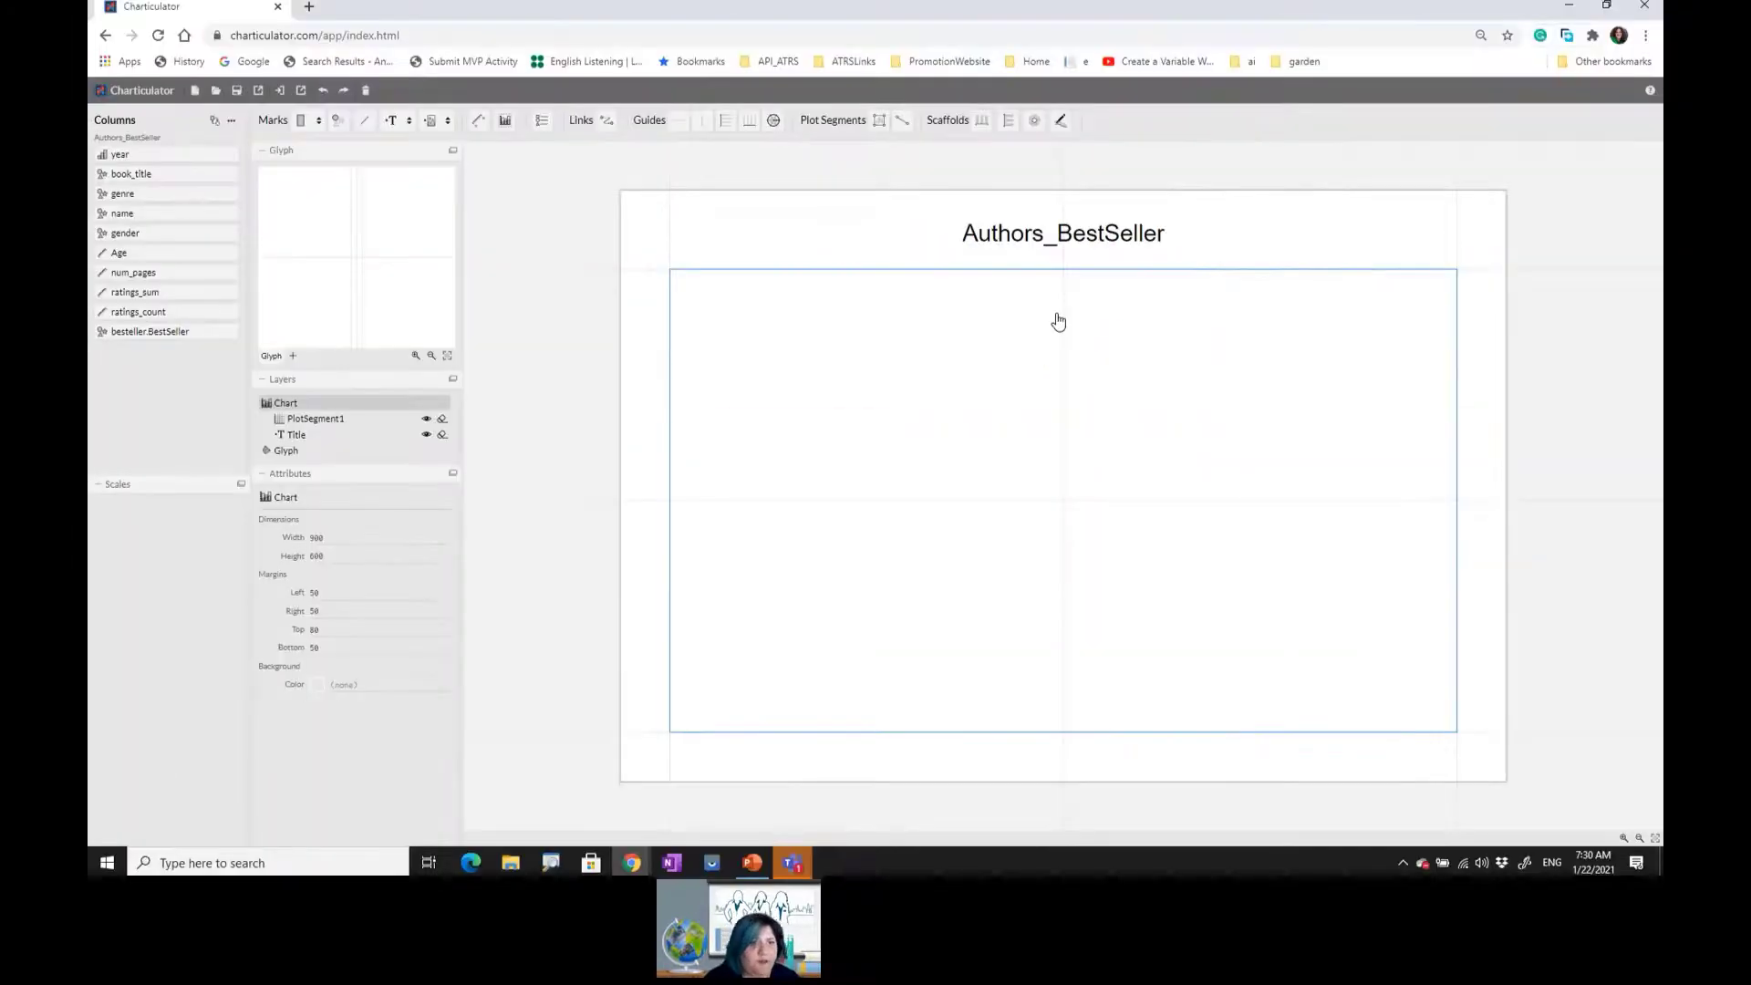
- Inspect the attributes of the PlotSegment1, Title and Glyph layers one after another
left_click(417, 449)
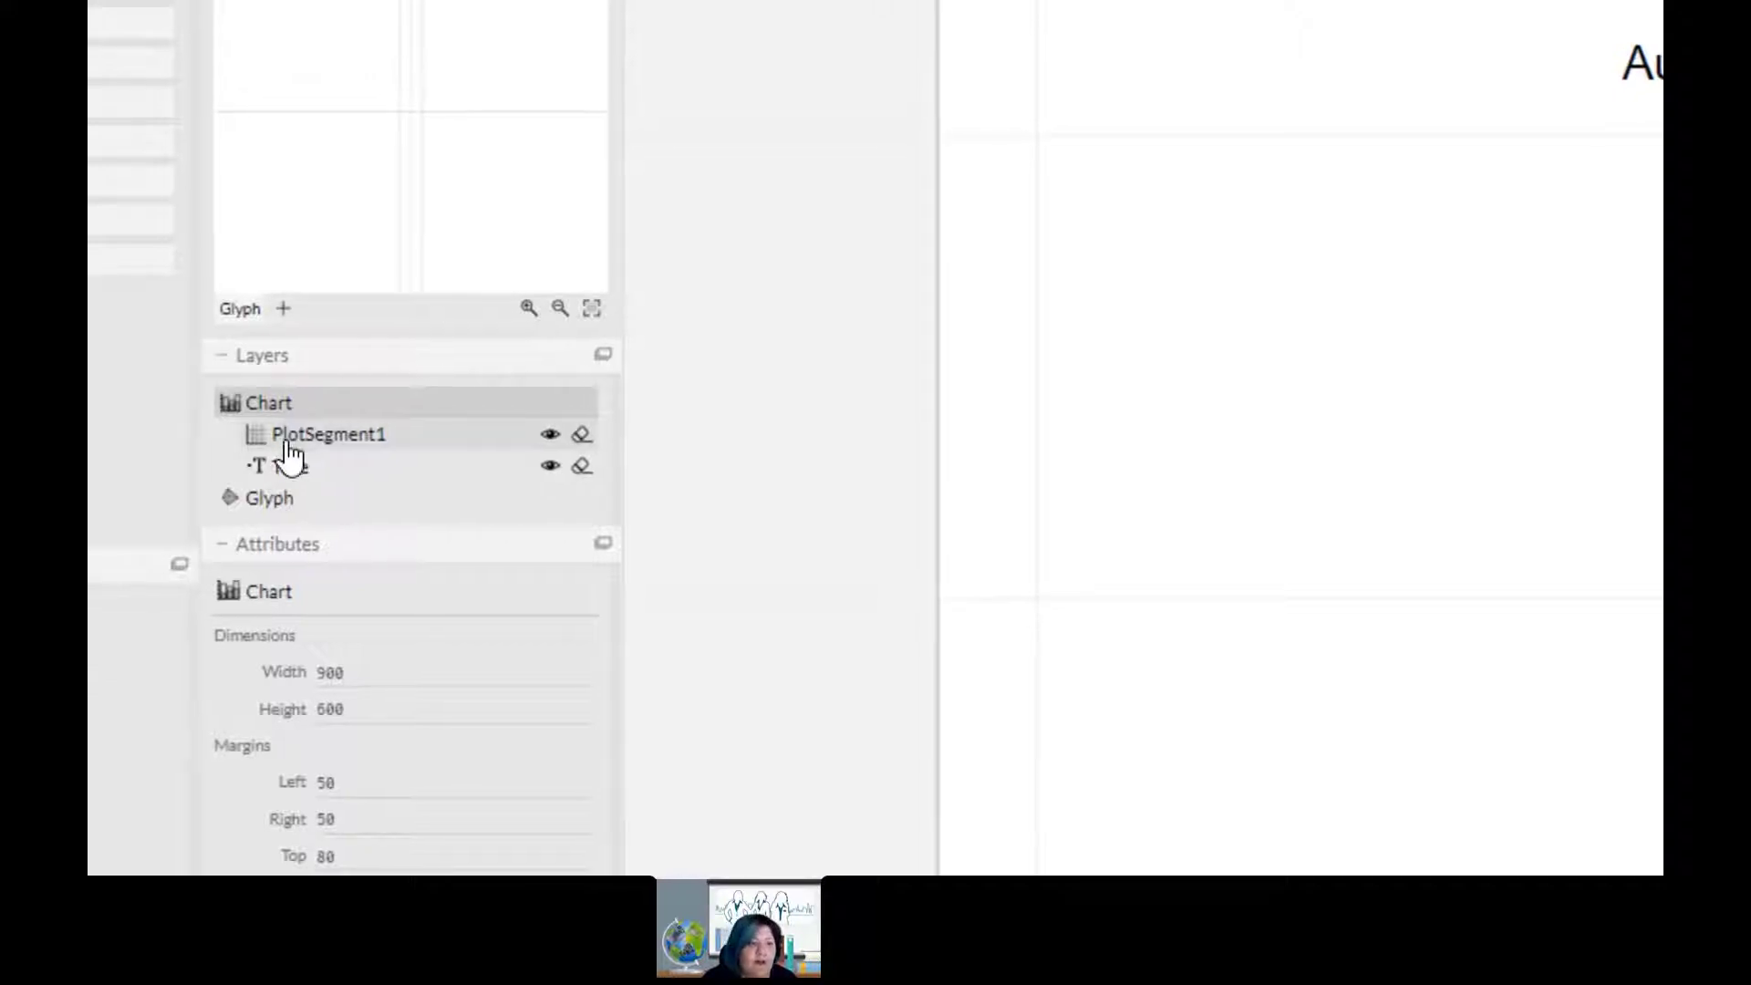
left_click(280, 441)
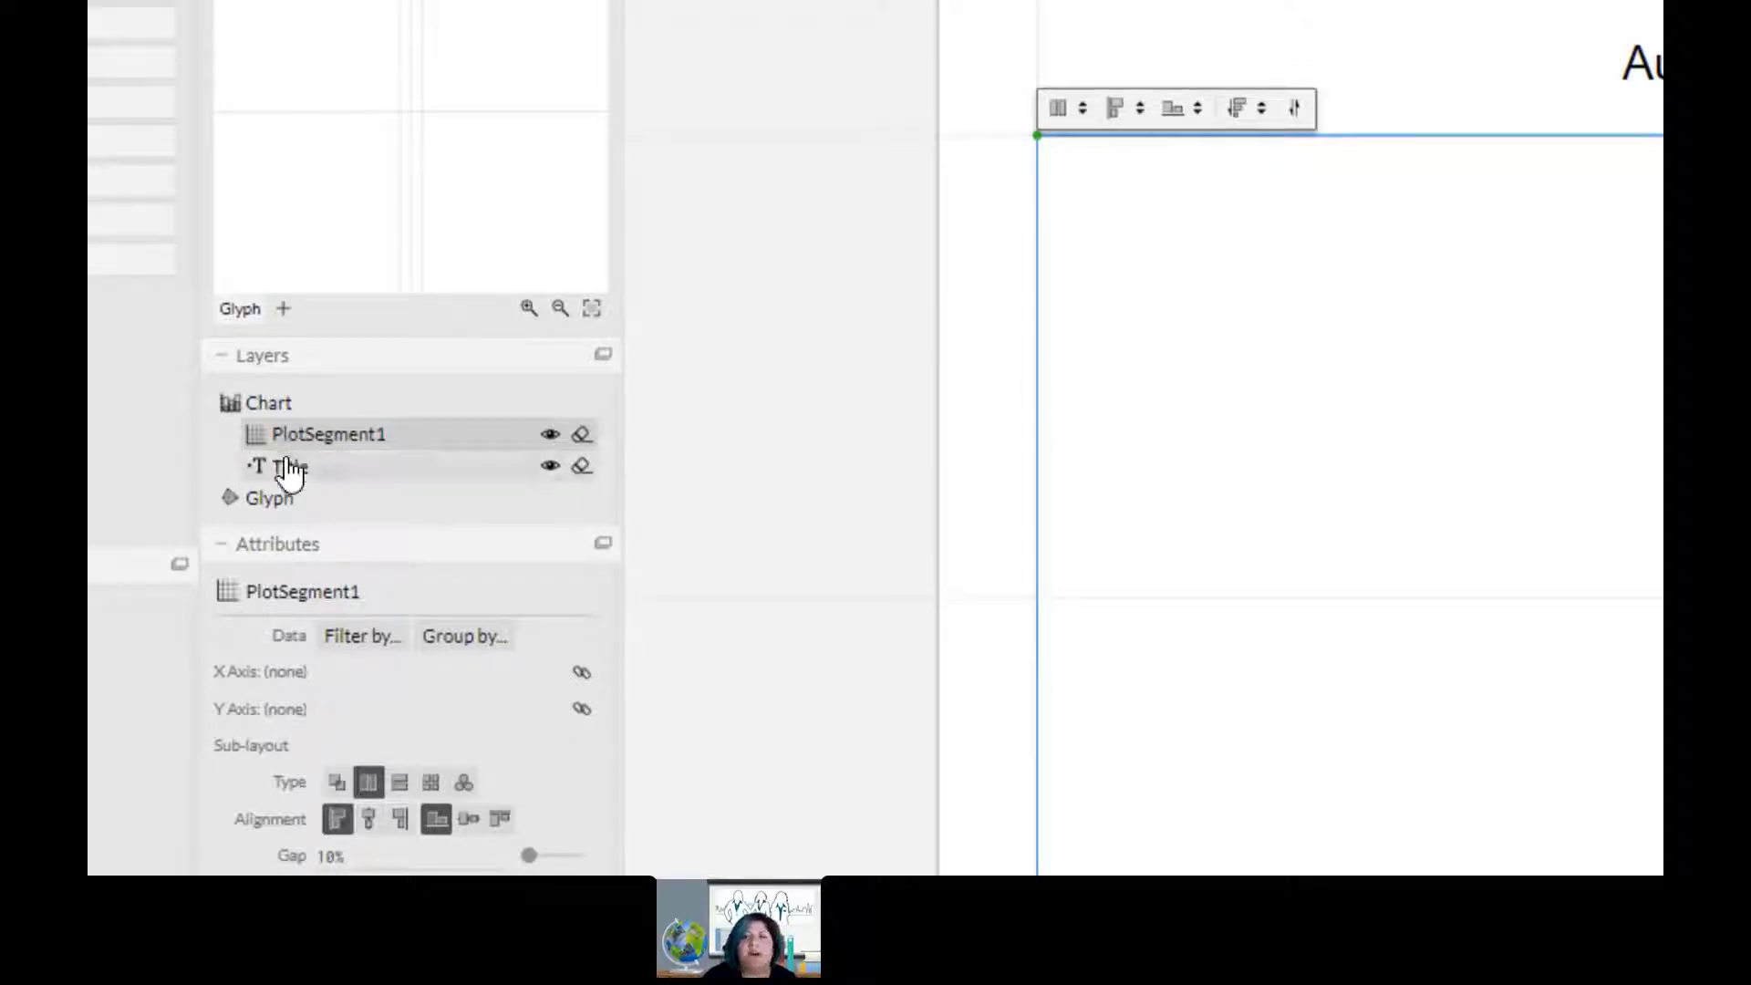
left_click(290, 470)
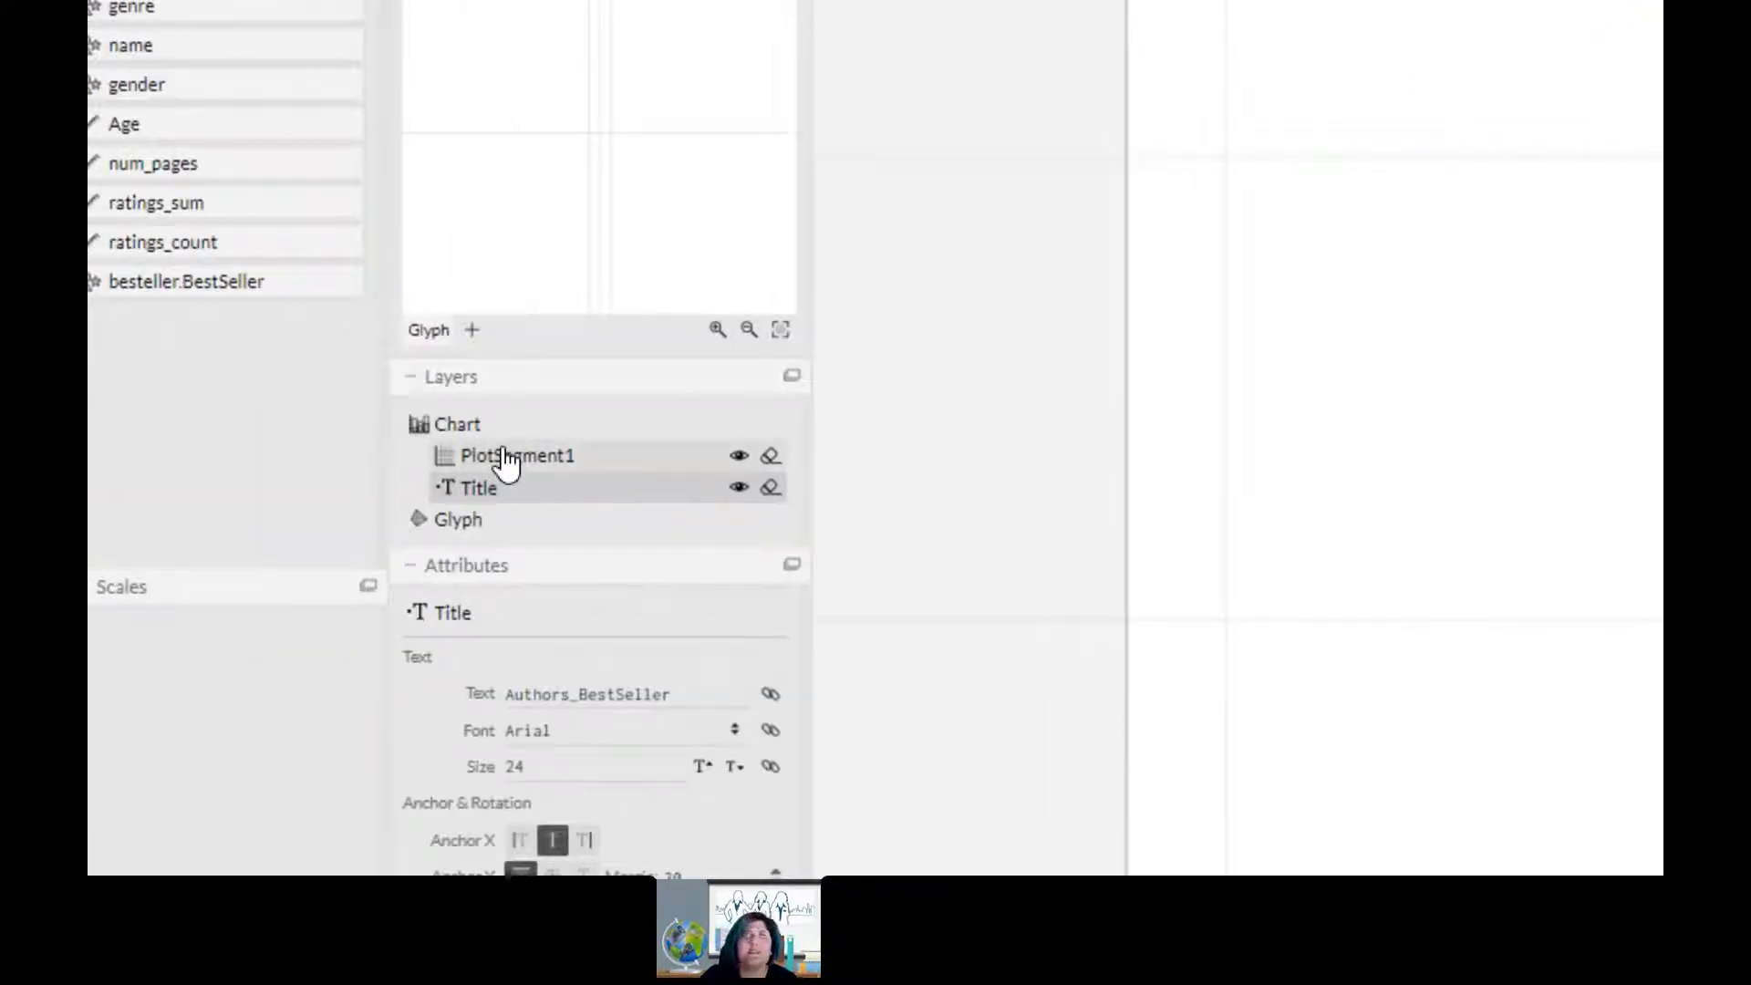
left_click(444, 522)
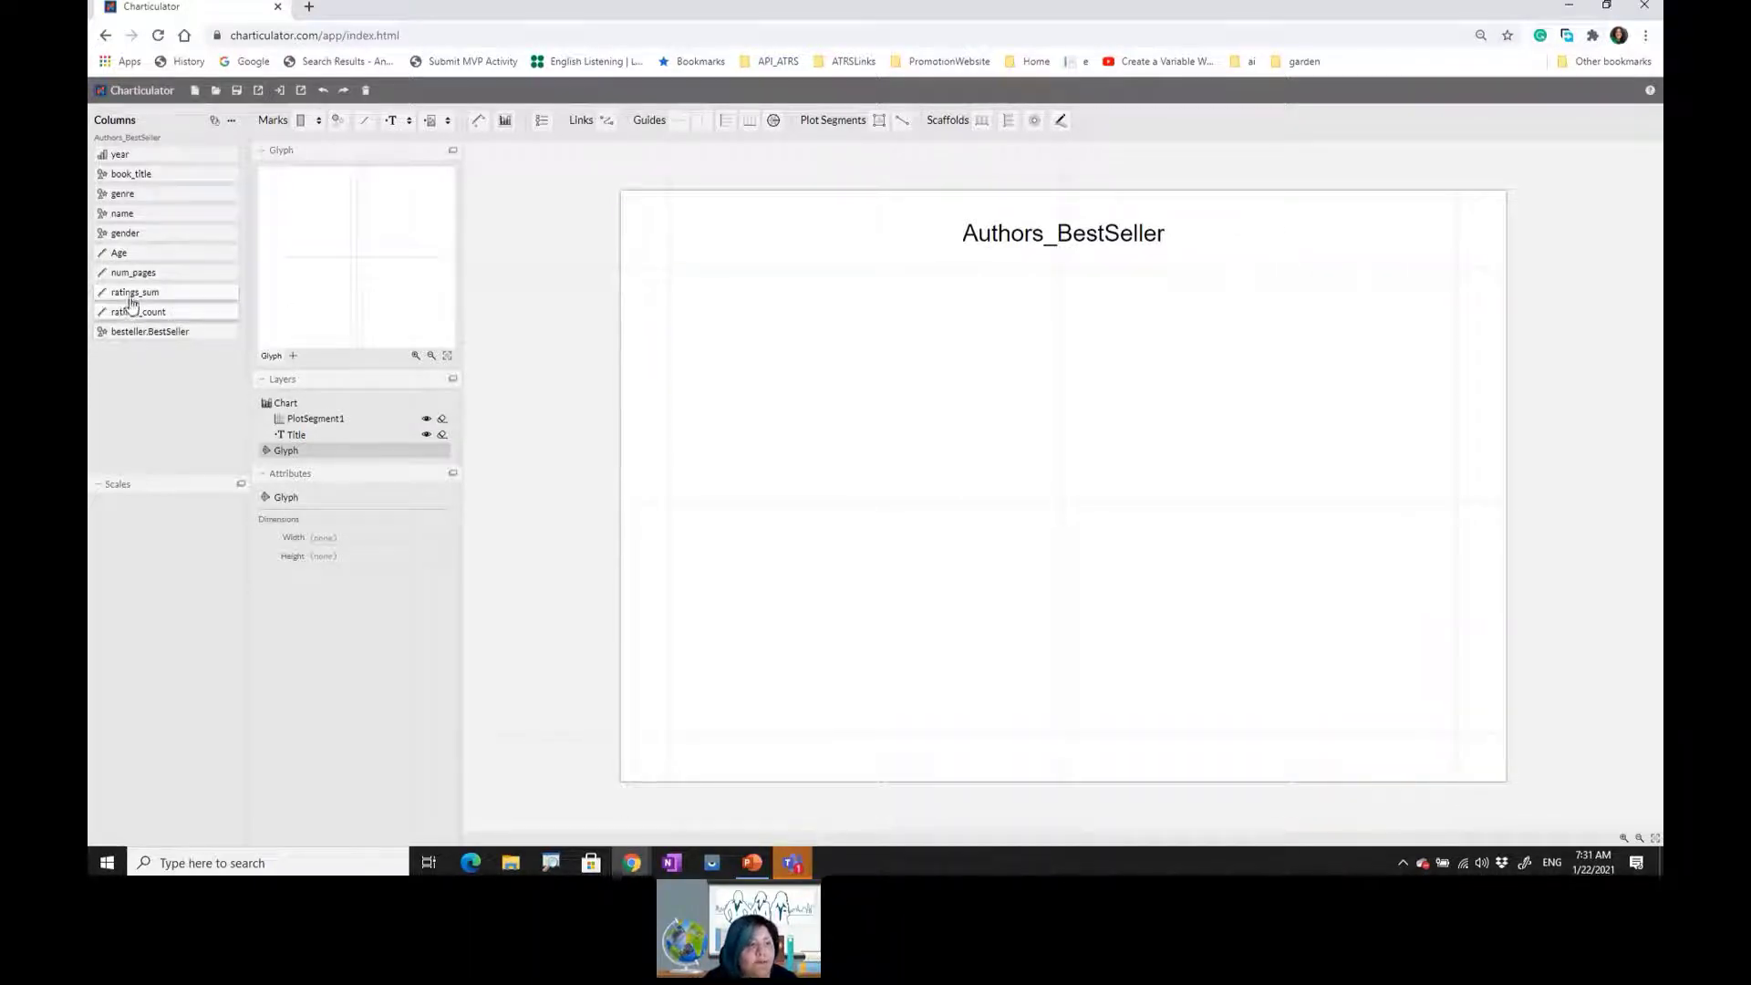
- Assign ratings_sum to the plot segment's Y axis and ratings_count to its X axis
left_click_drag(133, 301, 662, 343)
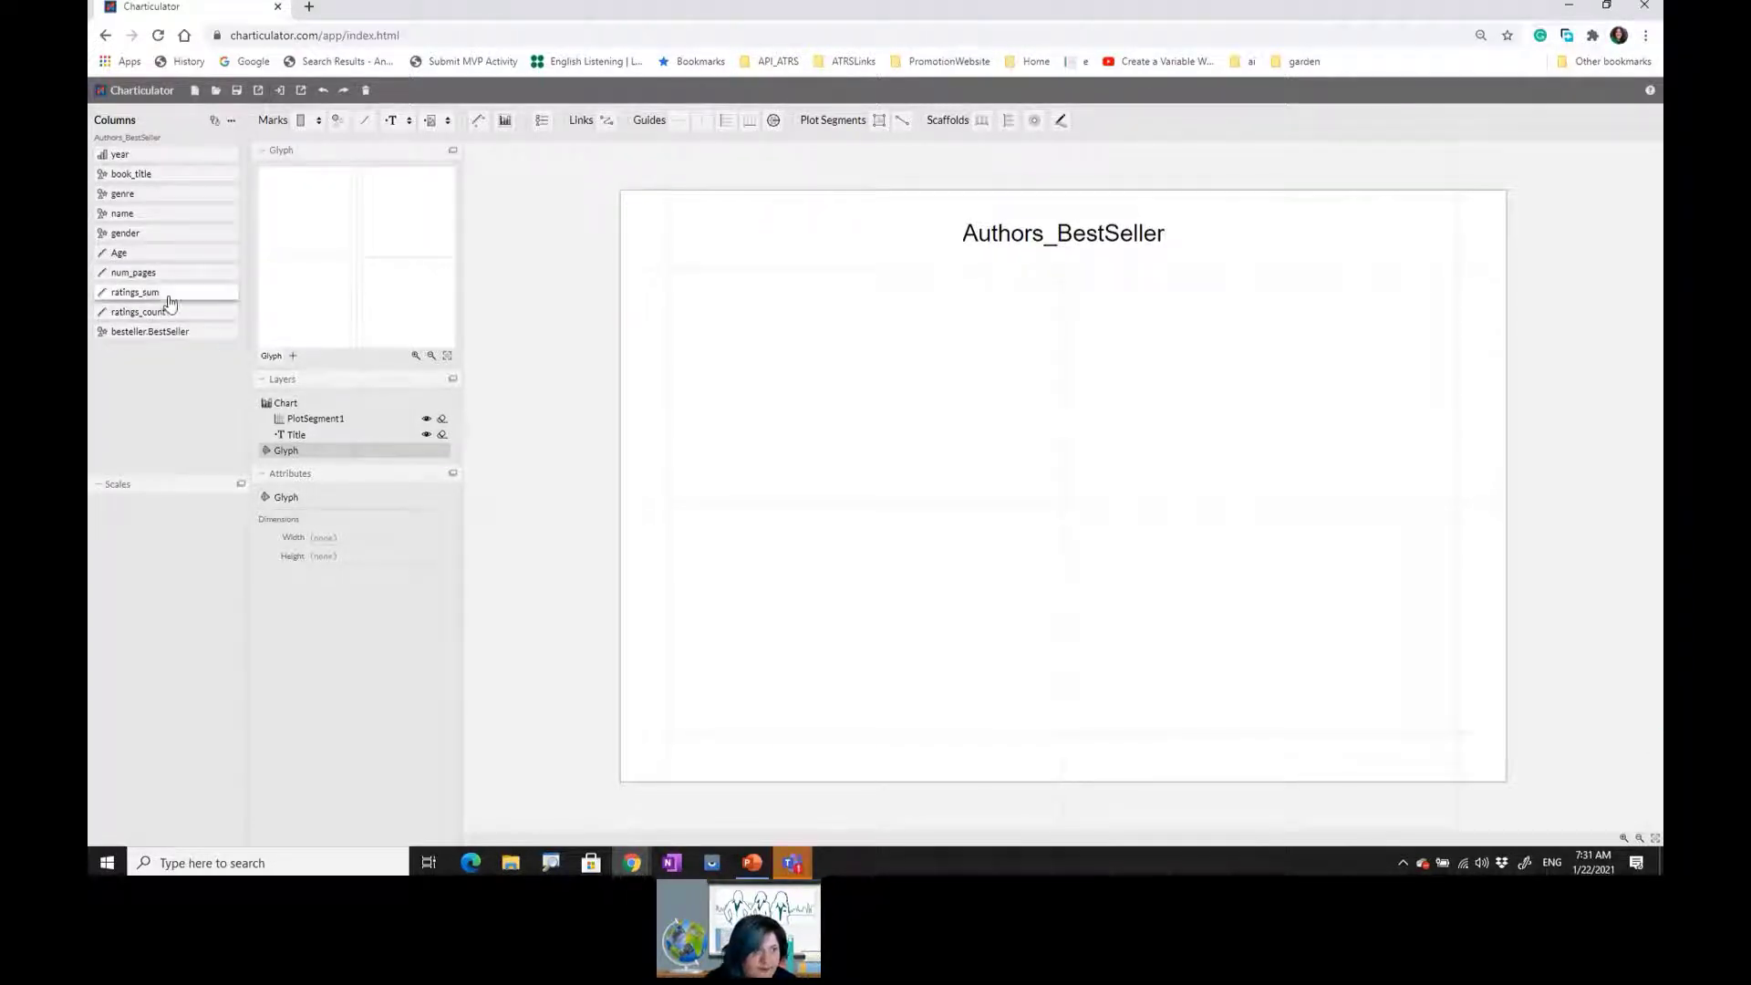
left_click_drag(153, 301, 658, 366)
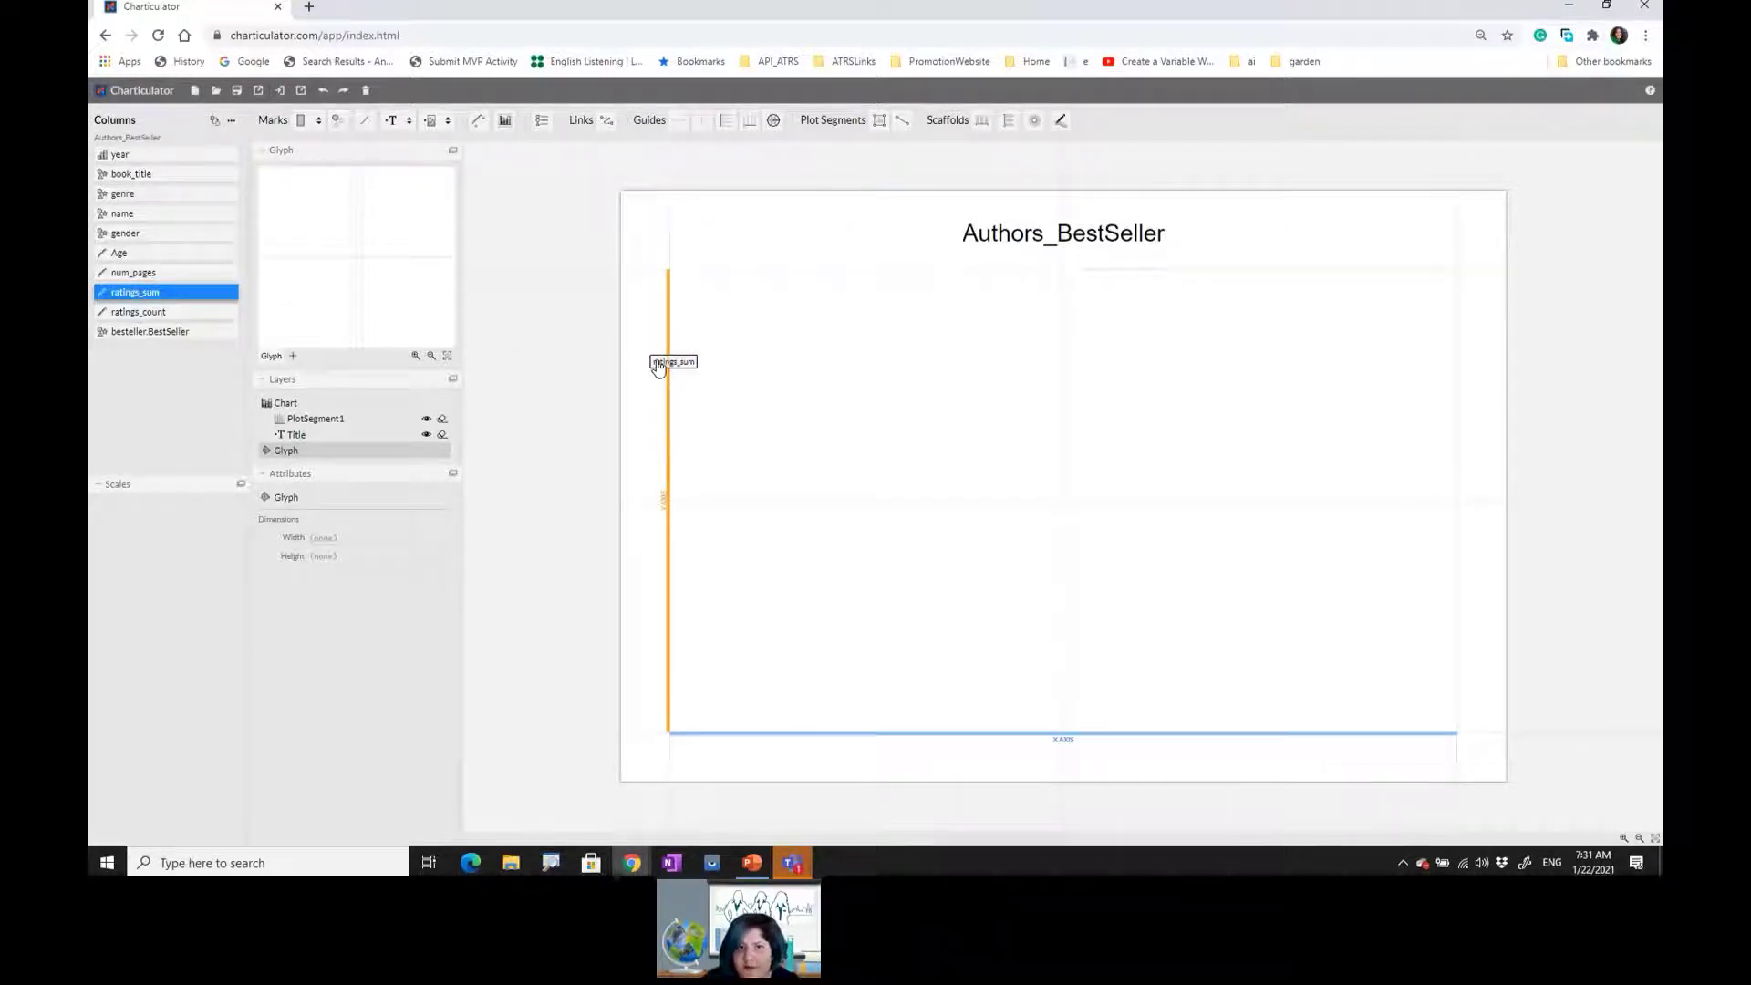
left_click_drag(657, 366, 657, 365)
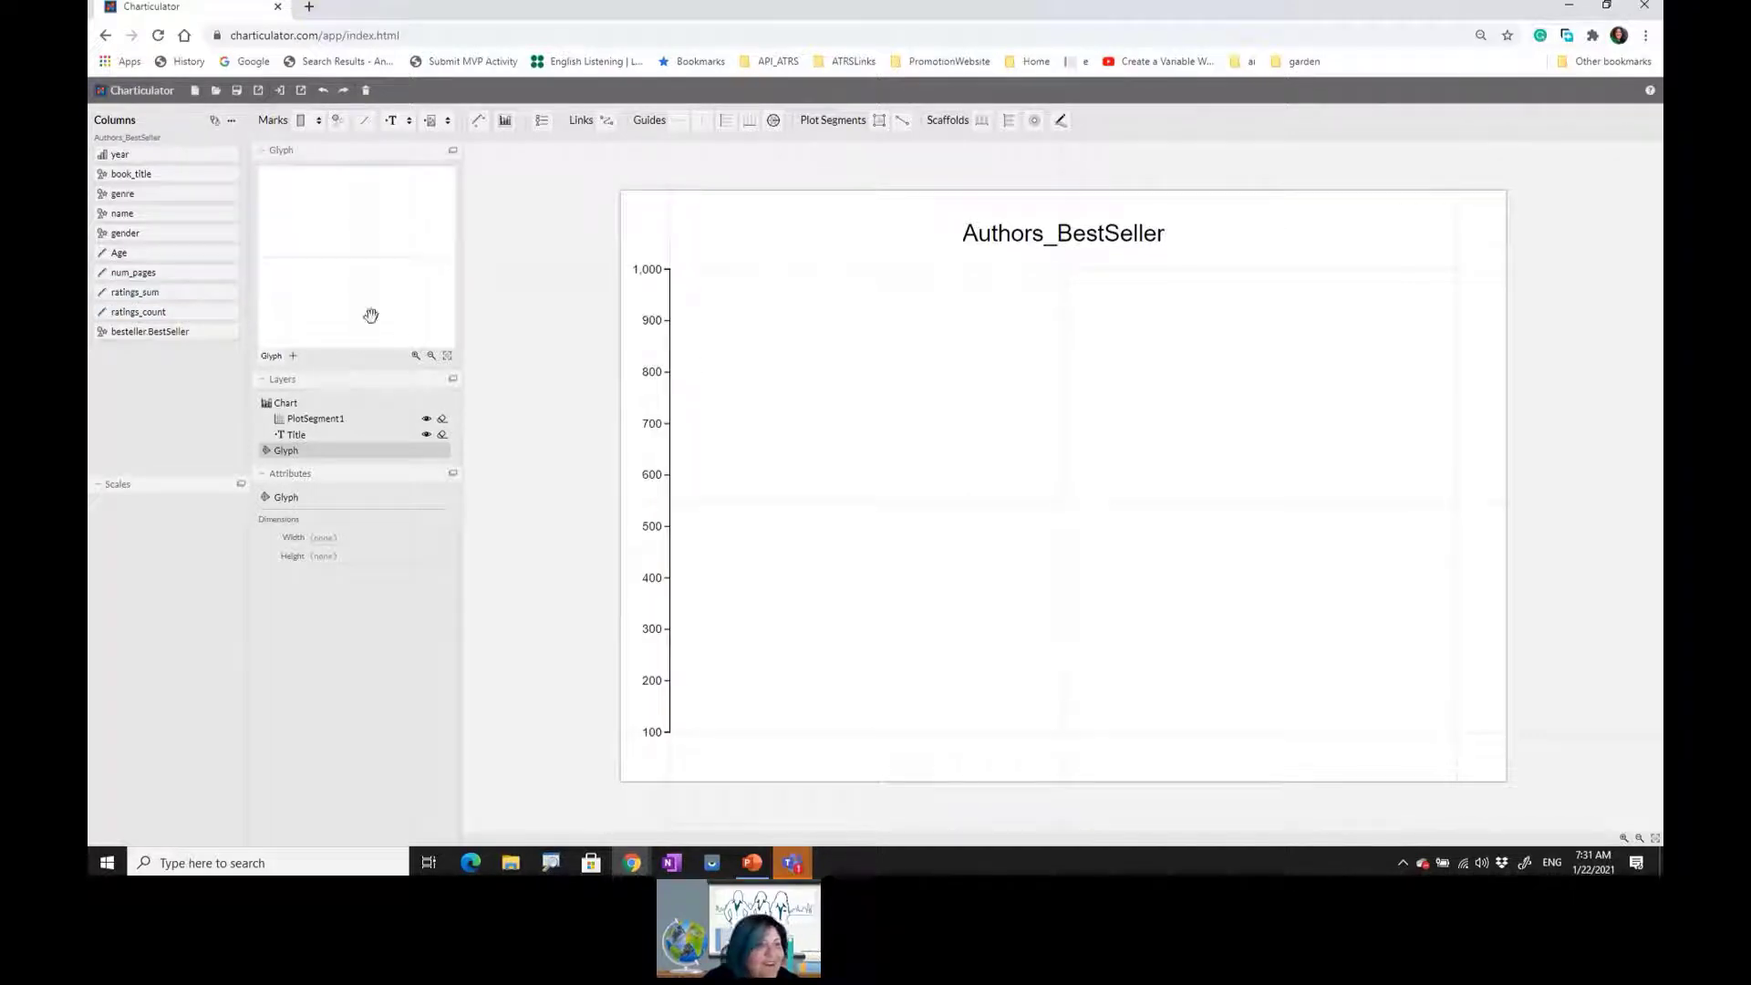
left_click_drag(166, 312, 1134, 737)
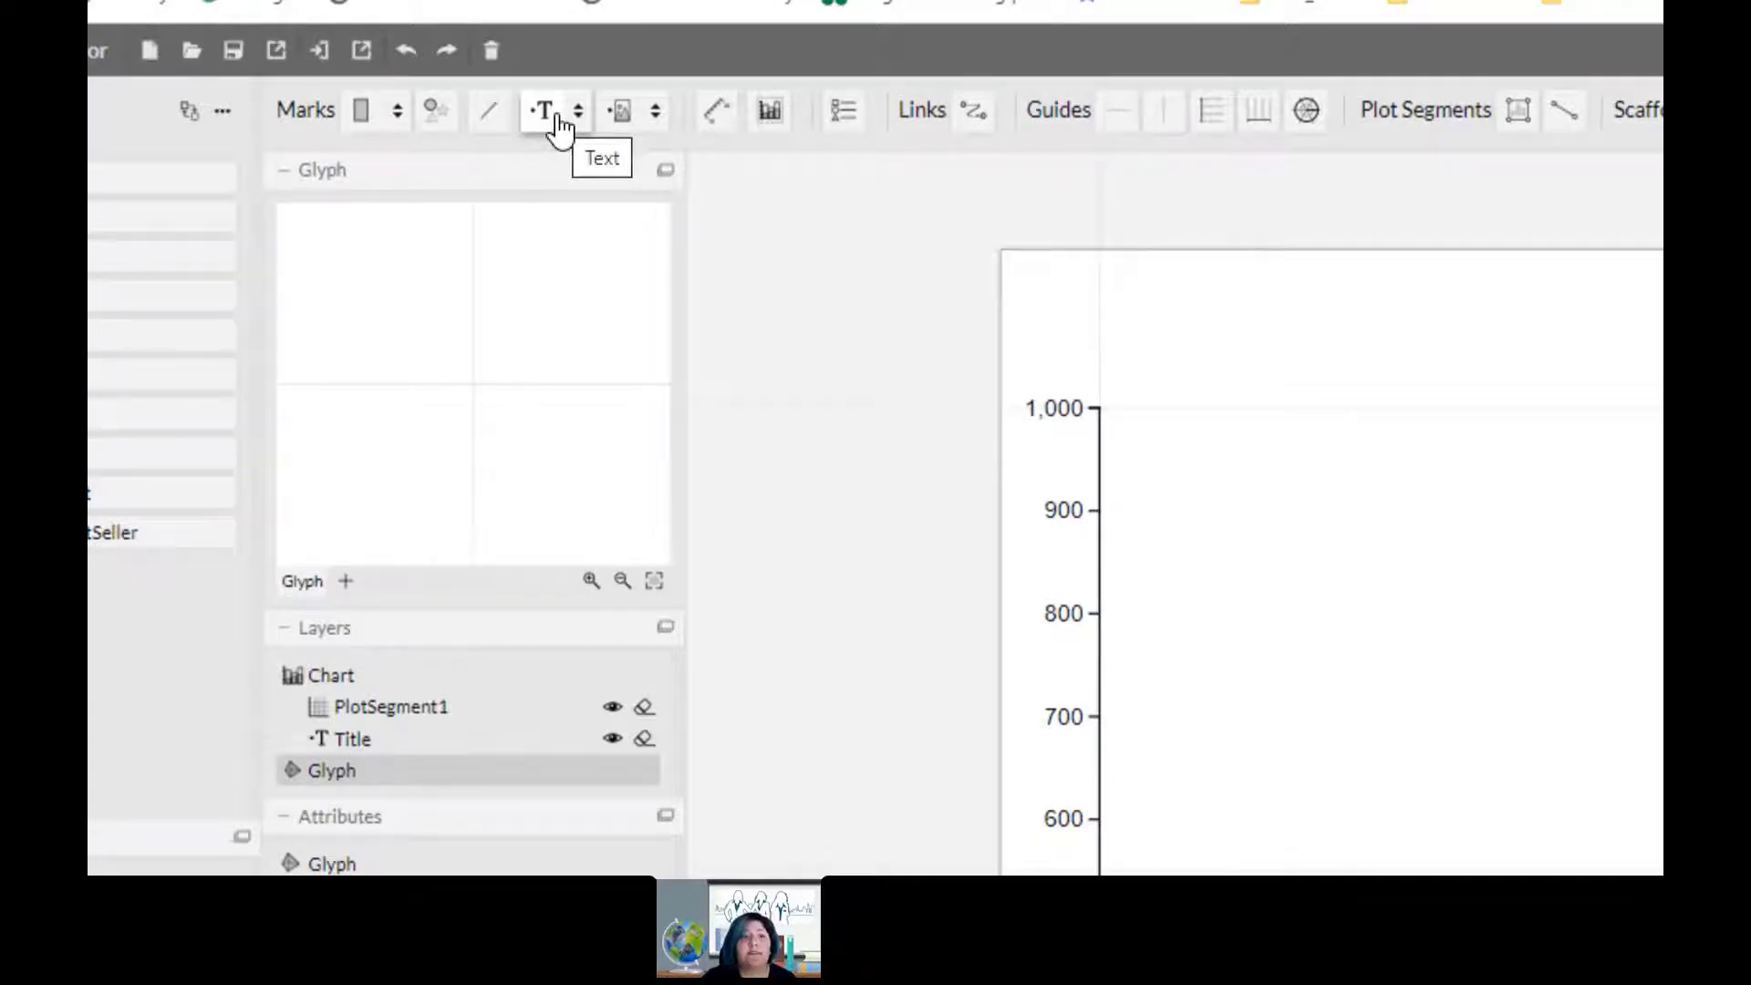
left_click(580, 113)
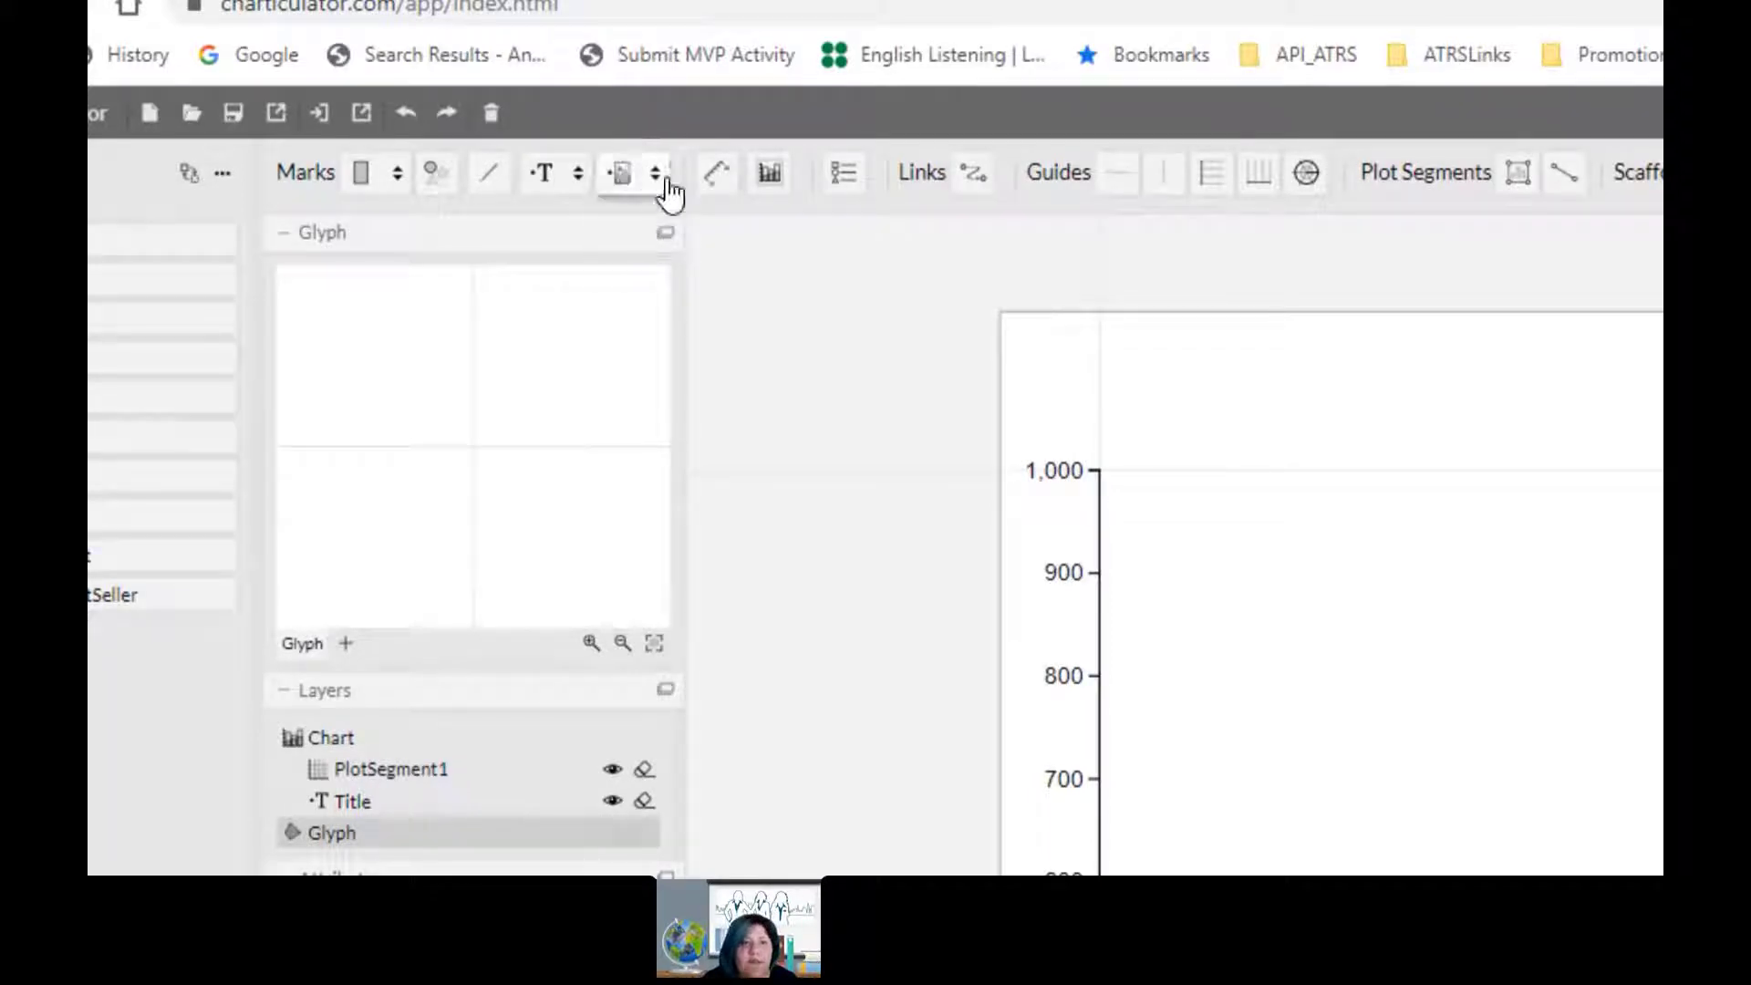
left_click(667, 180)
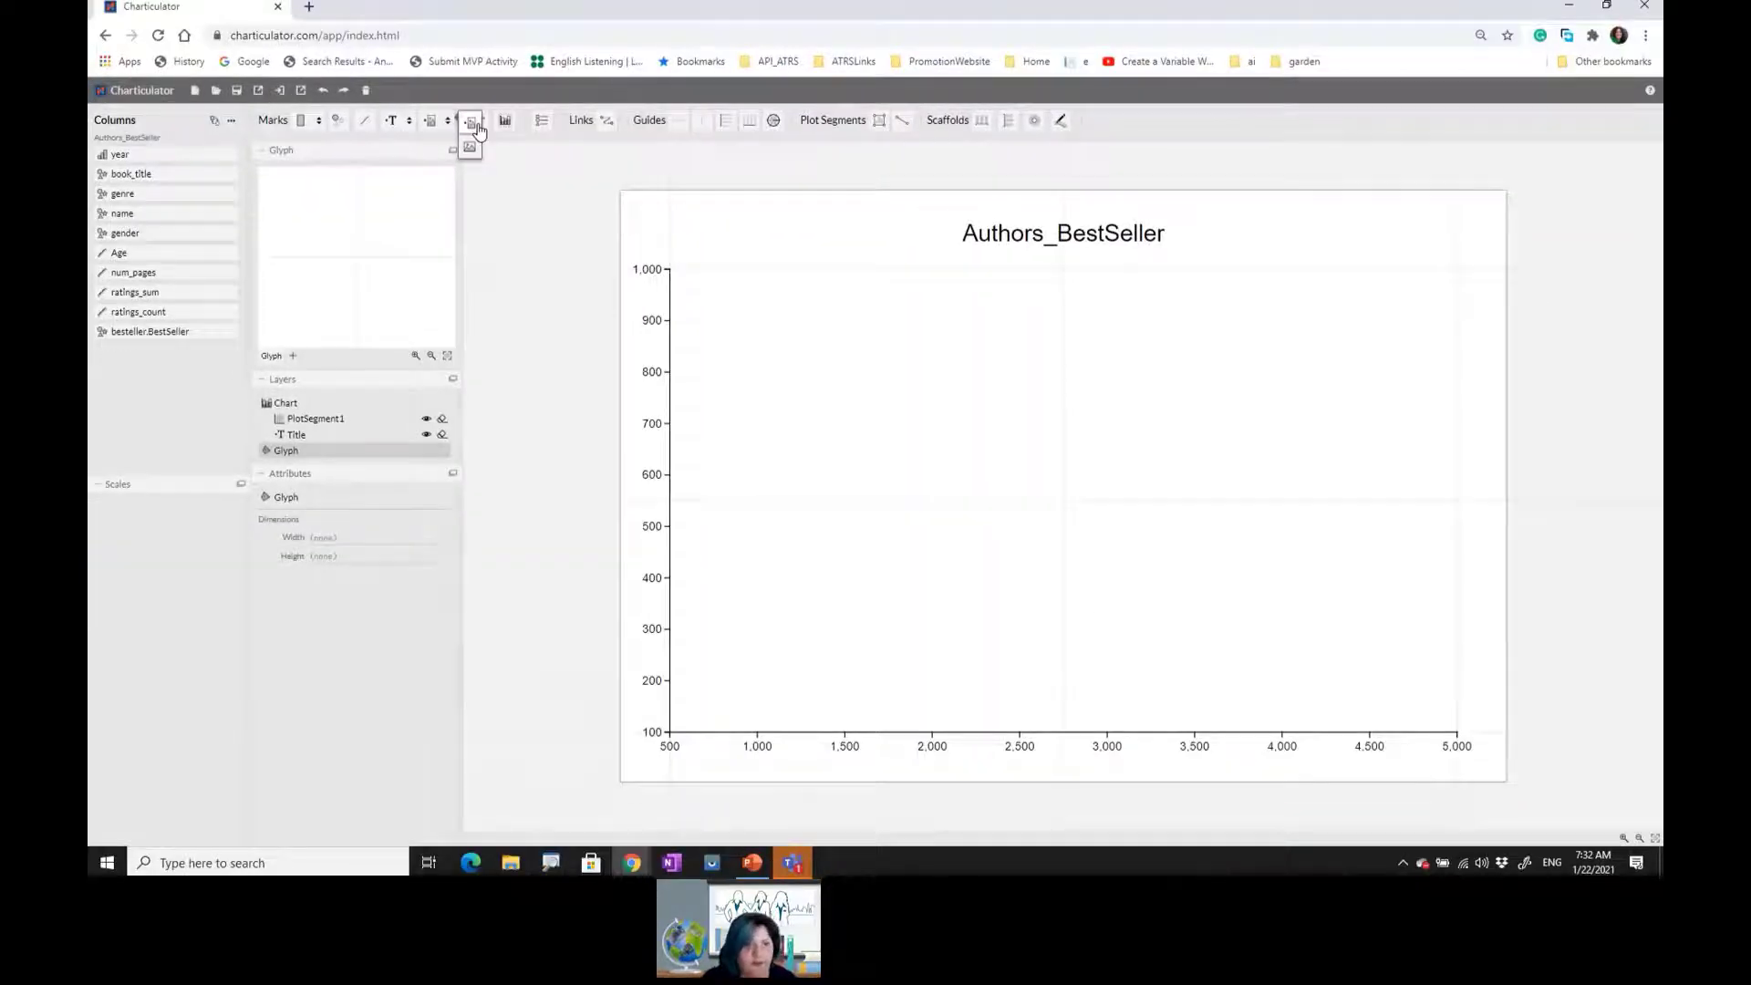
left_click(407, 242)
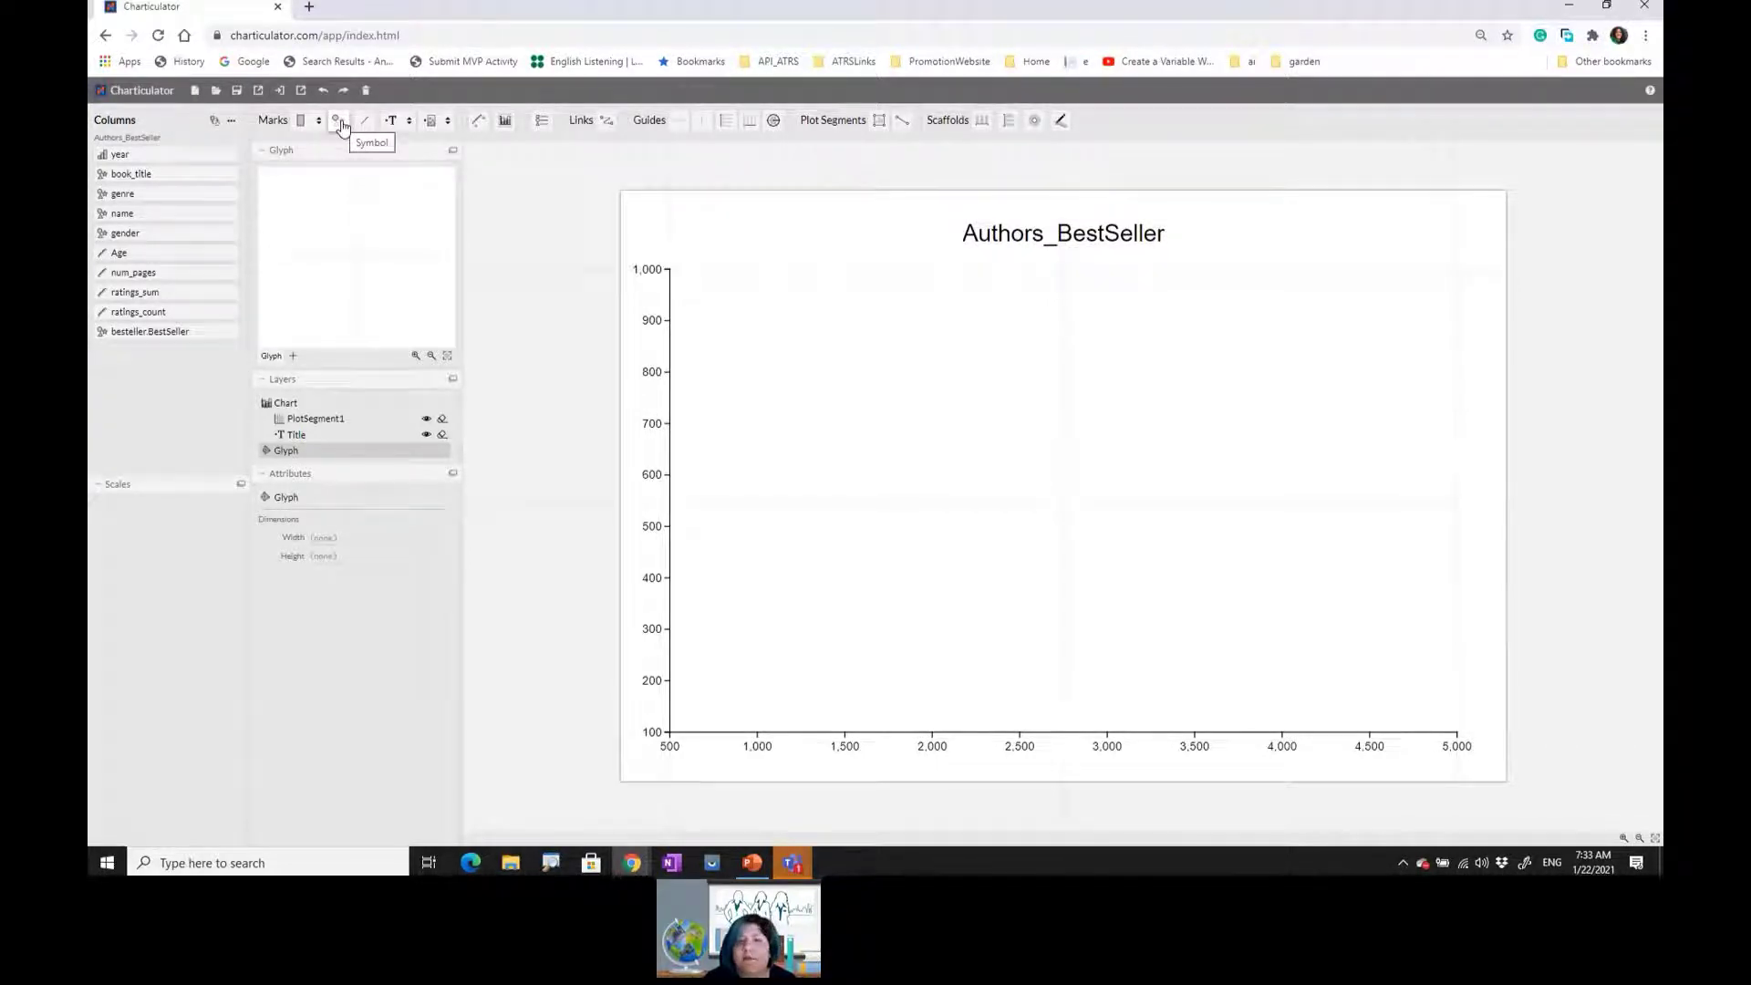
- Add a symbol mark to the glyph and check the rows of the Authors_BestSeller data table
left_click_drag(340, 123, 375, 256)
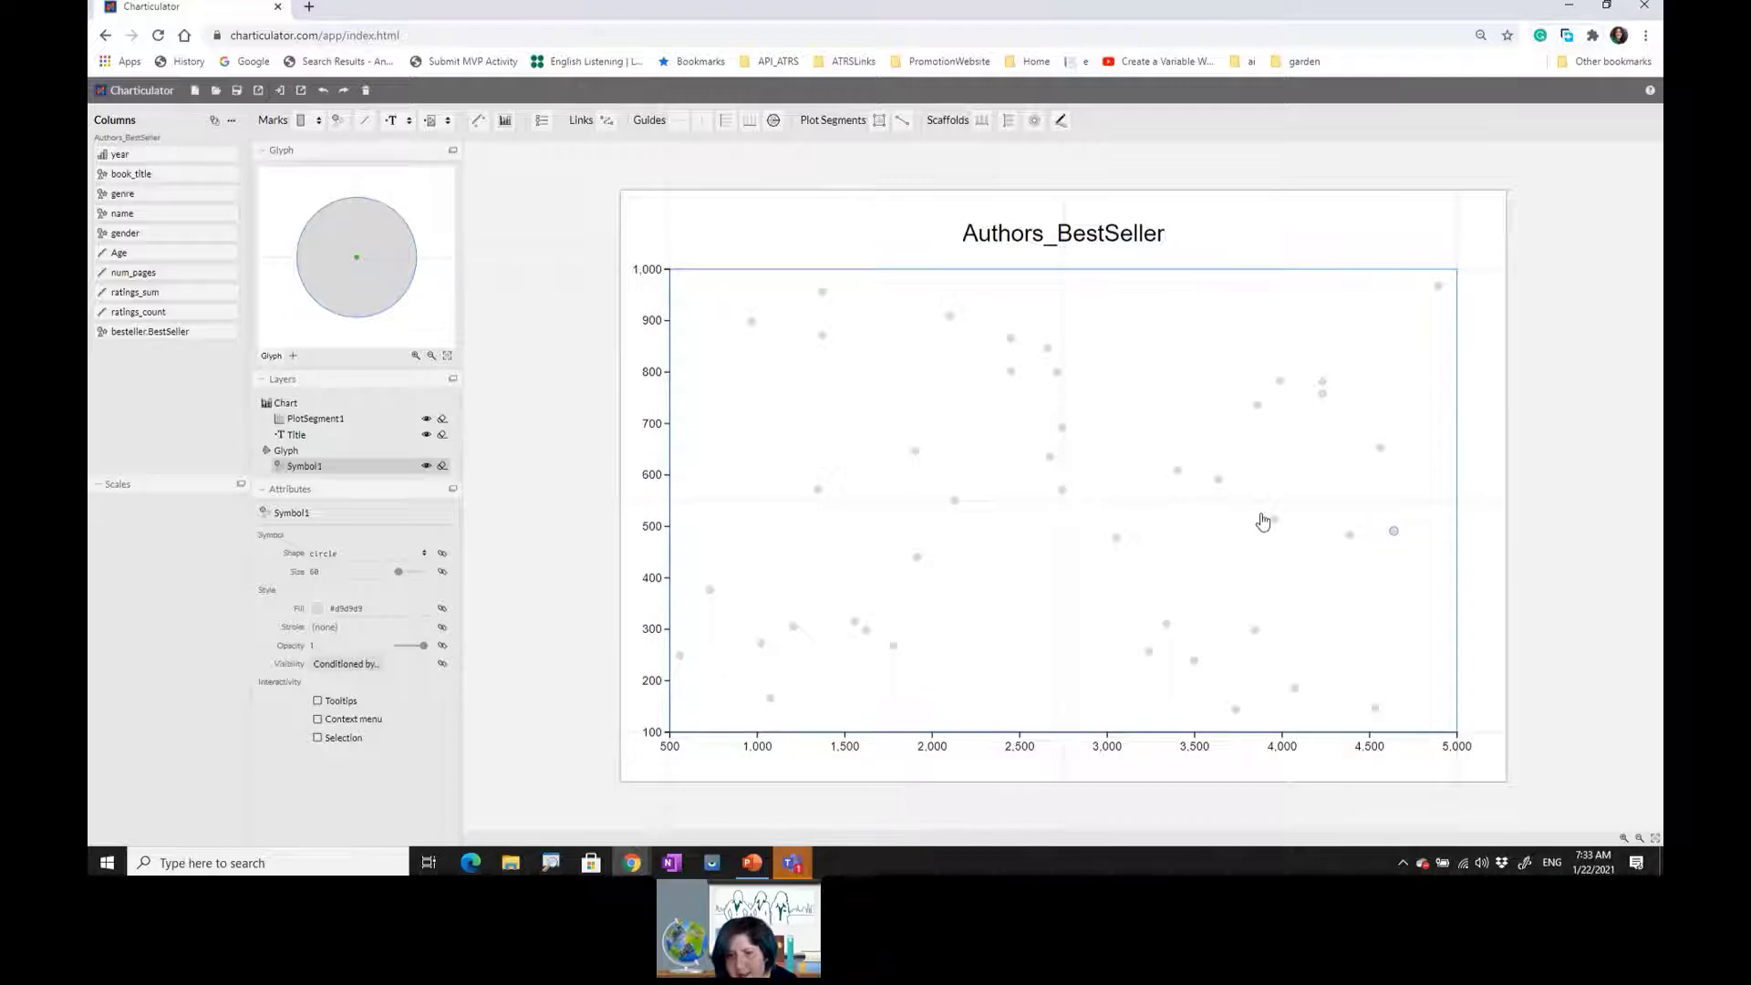
left_click(233, 121)
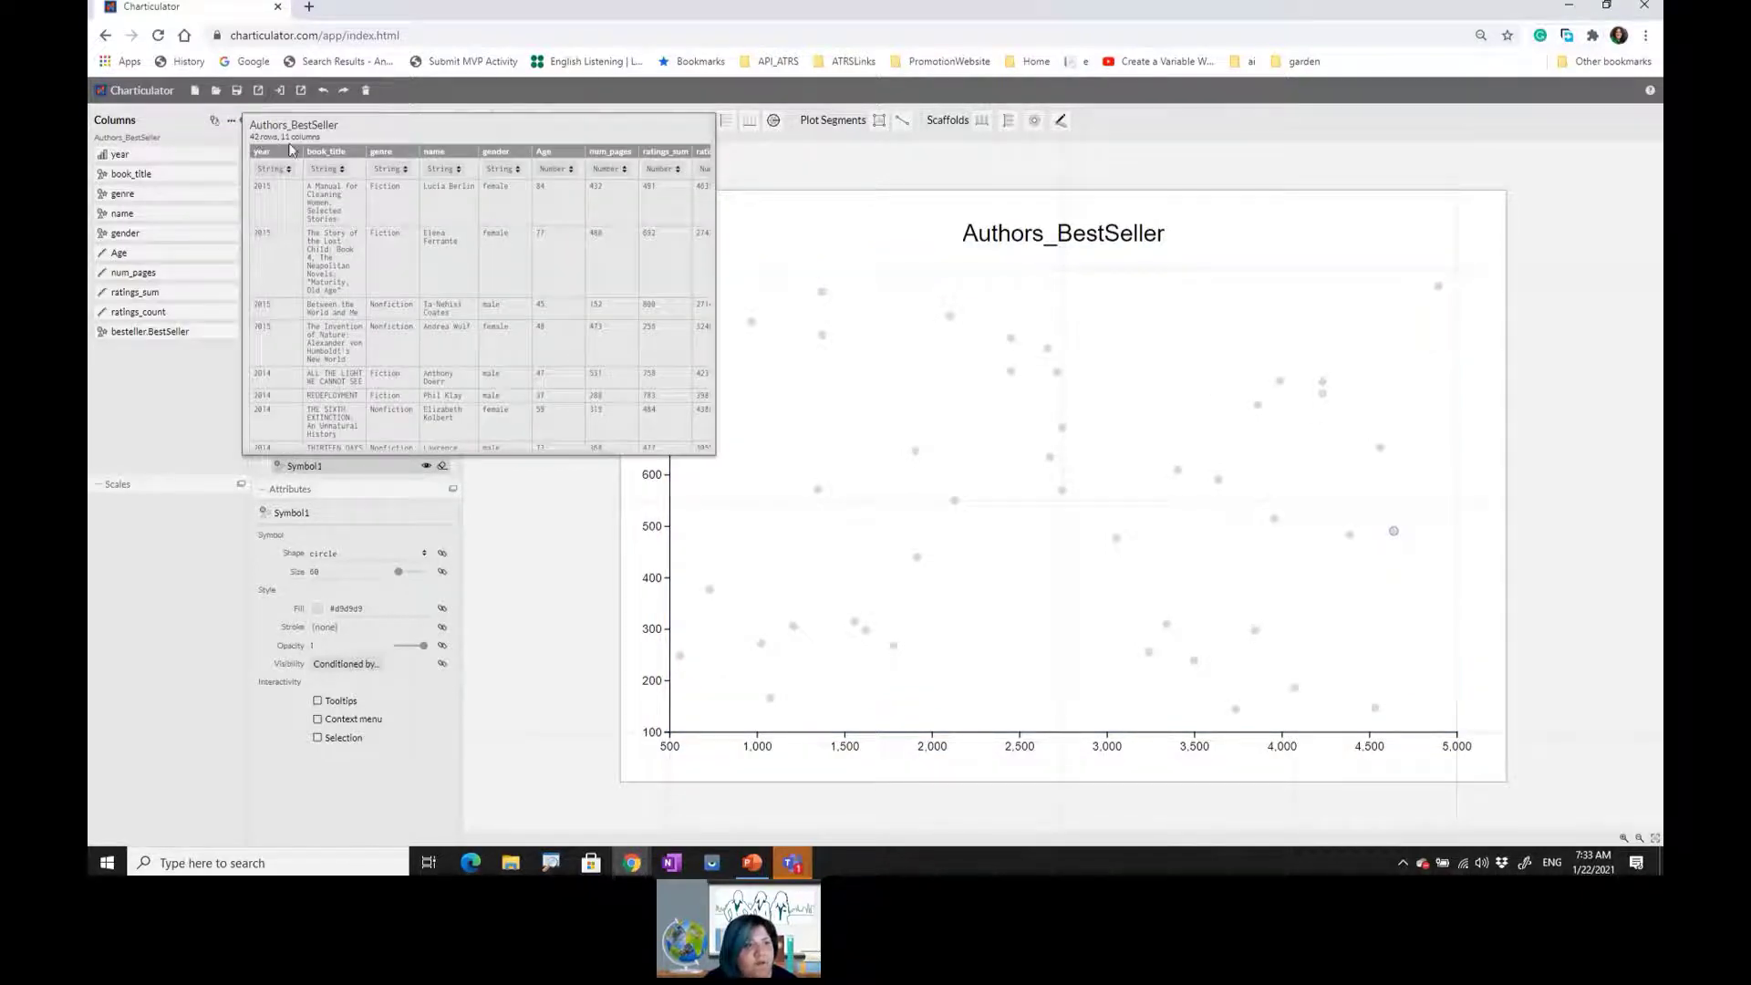
left_click(837, 243)
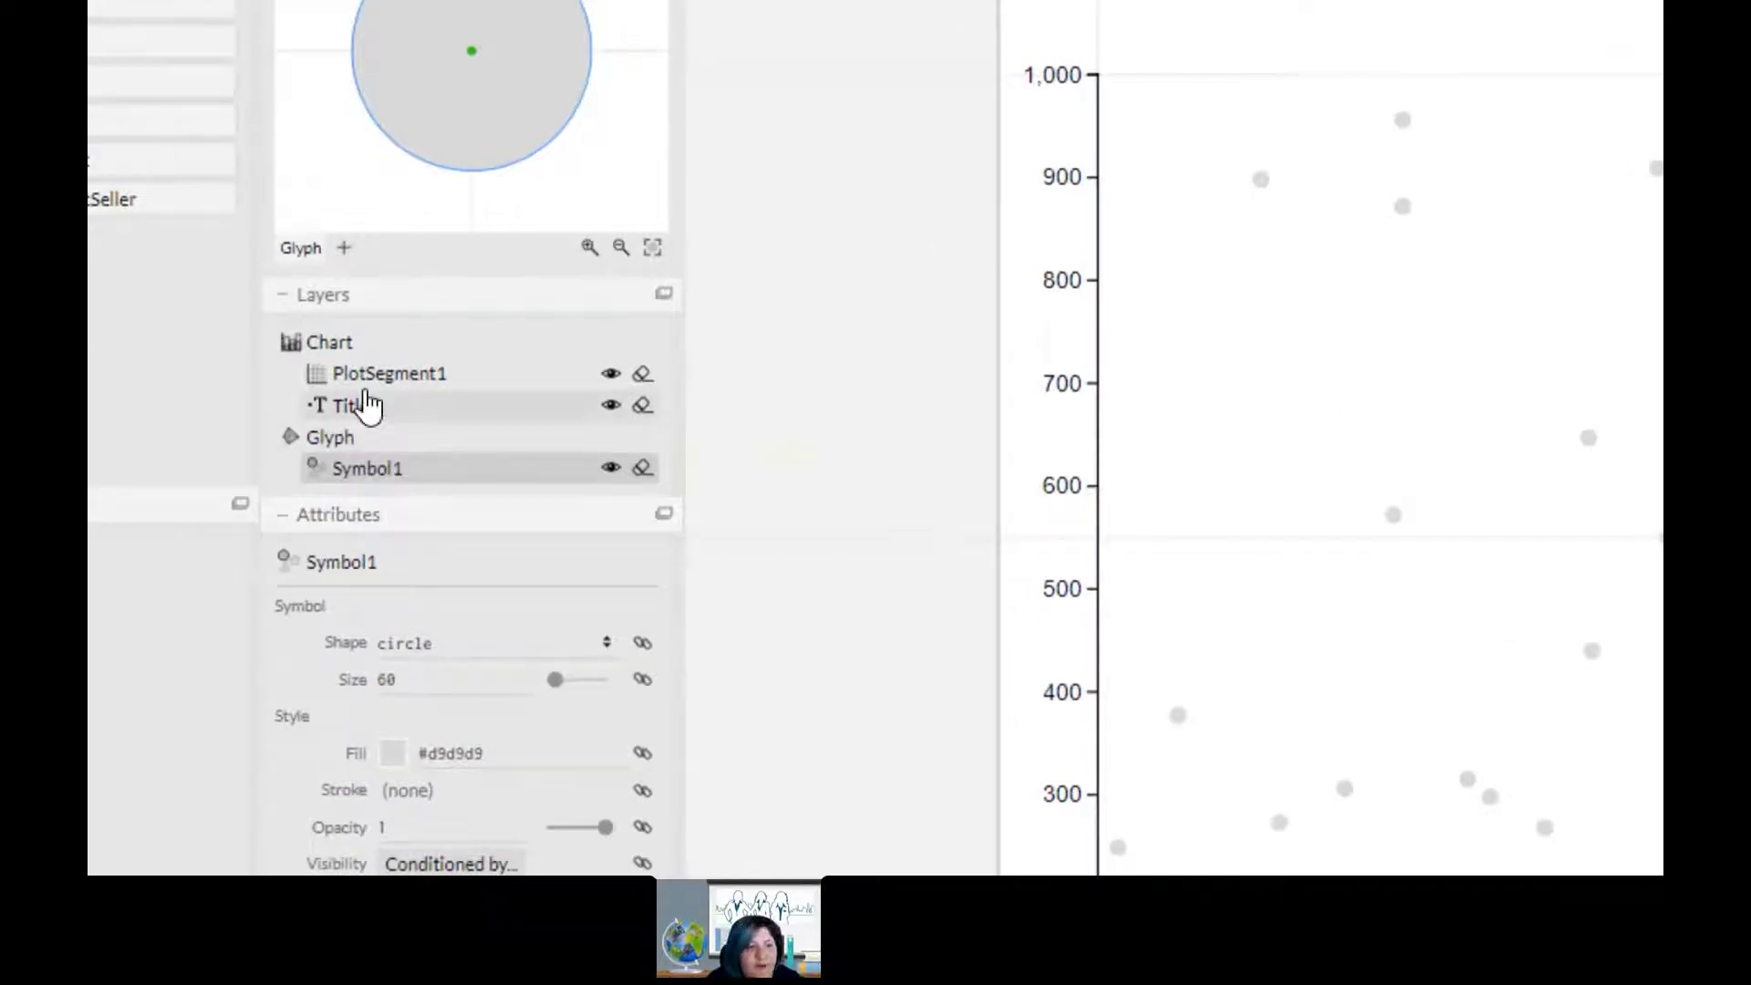
- Inspect the attributes of the Title, PlotSegment1 and Symbol1 layers in turn
left_click(363, 409)
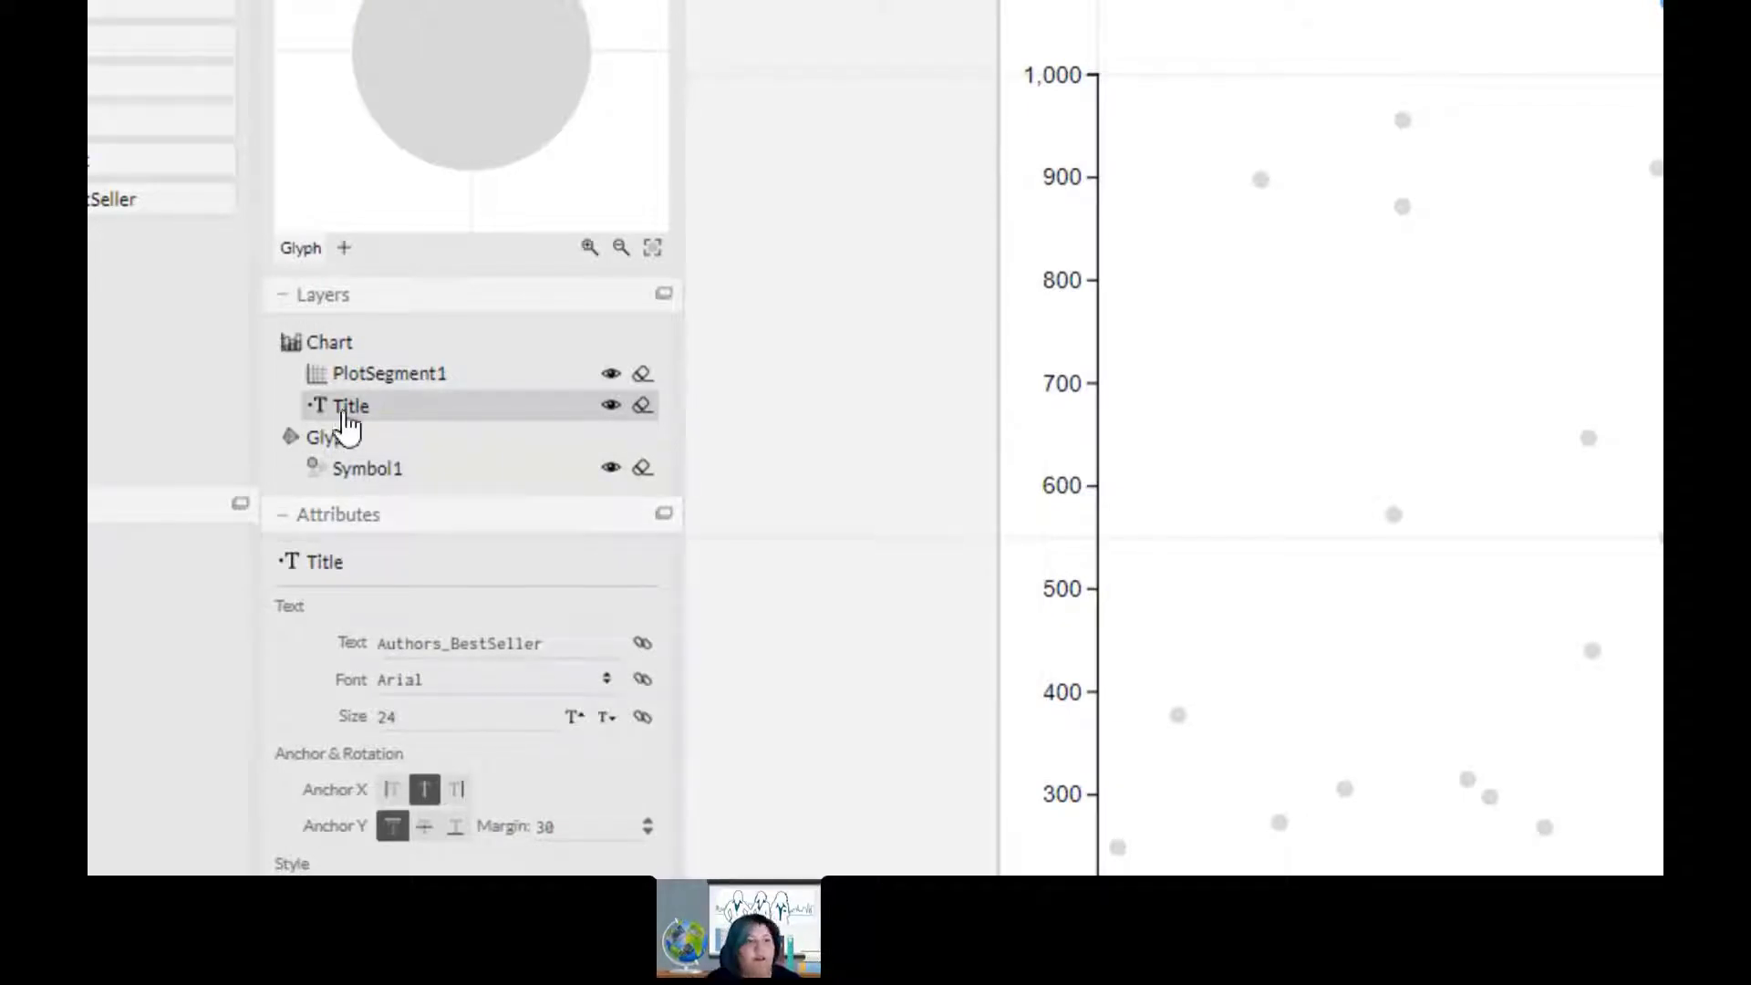
left_click(367, 377)
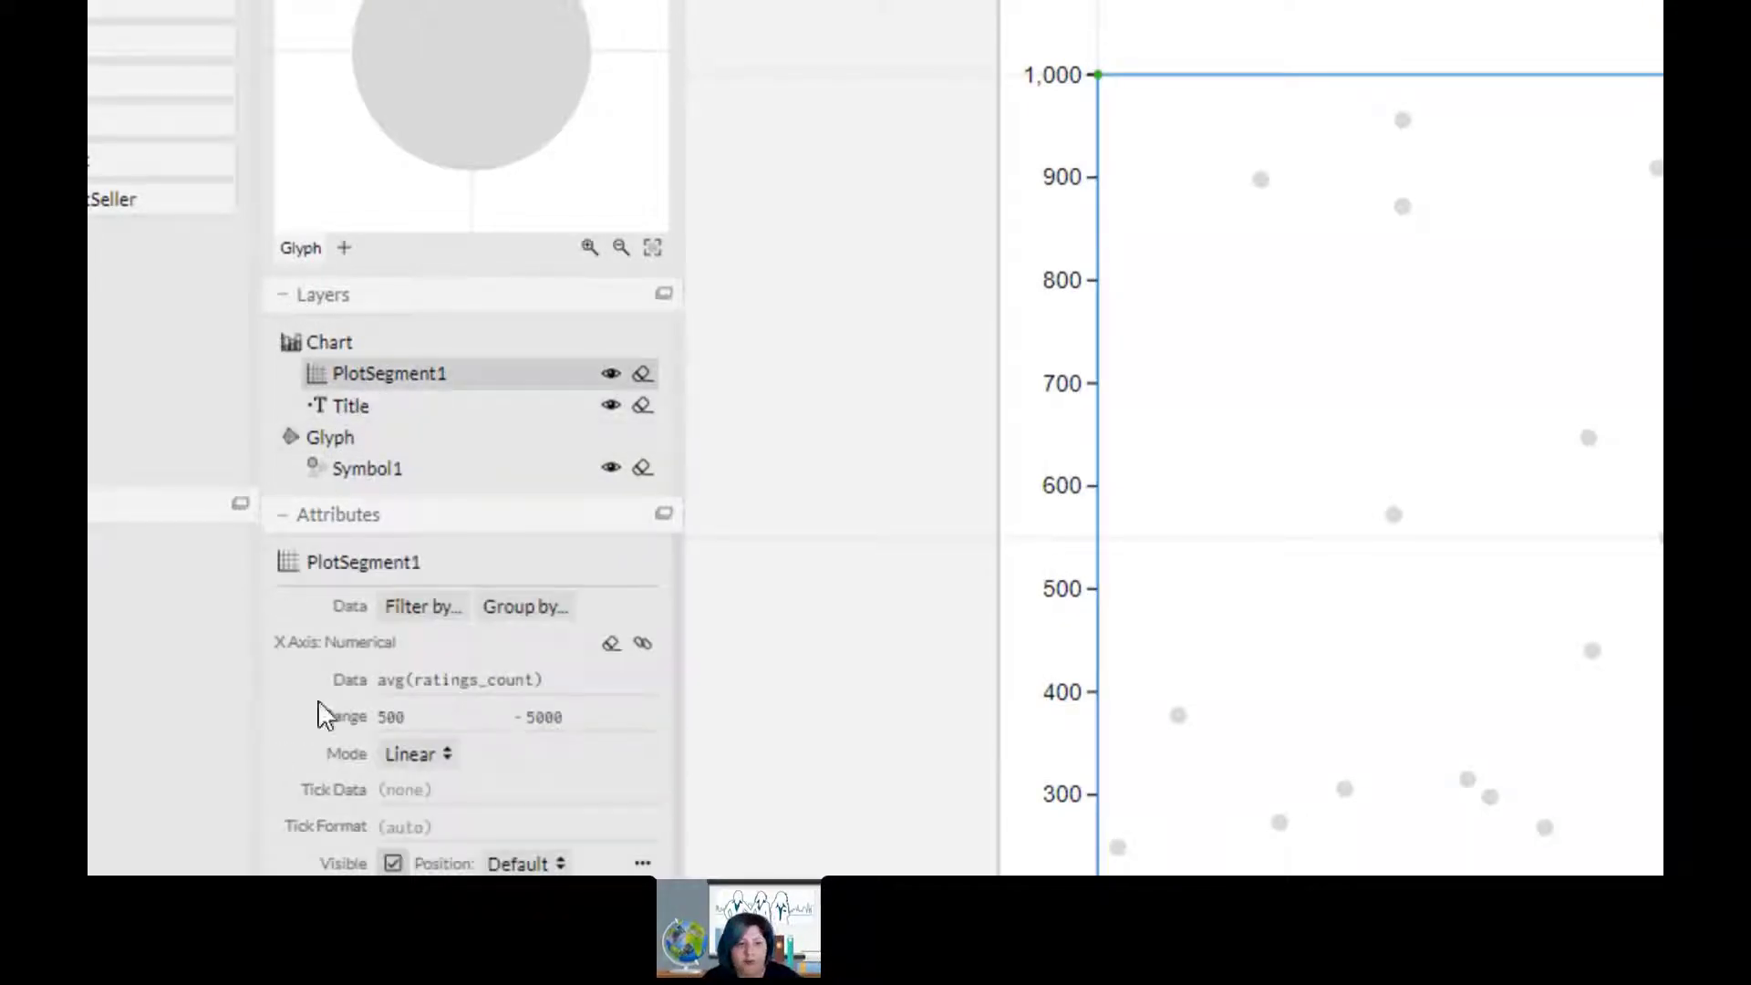
left_click(365, 483)
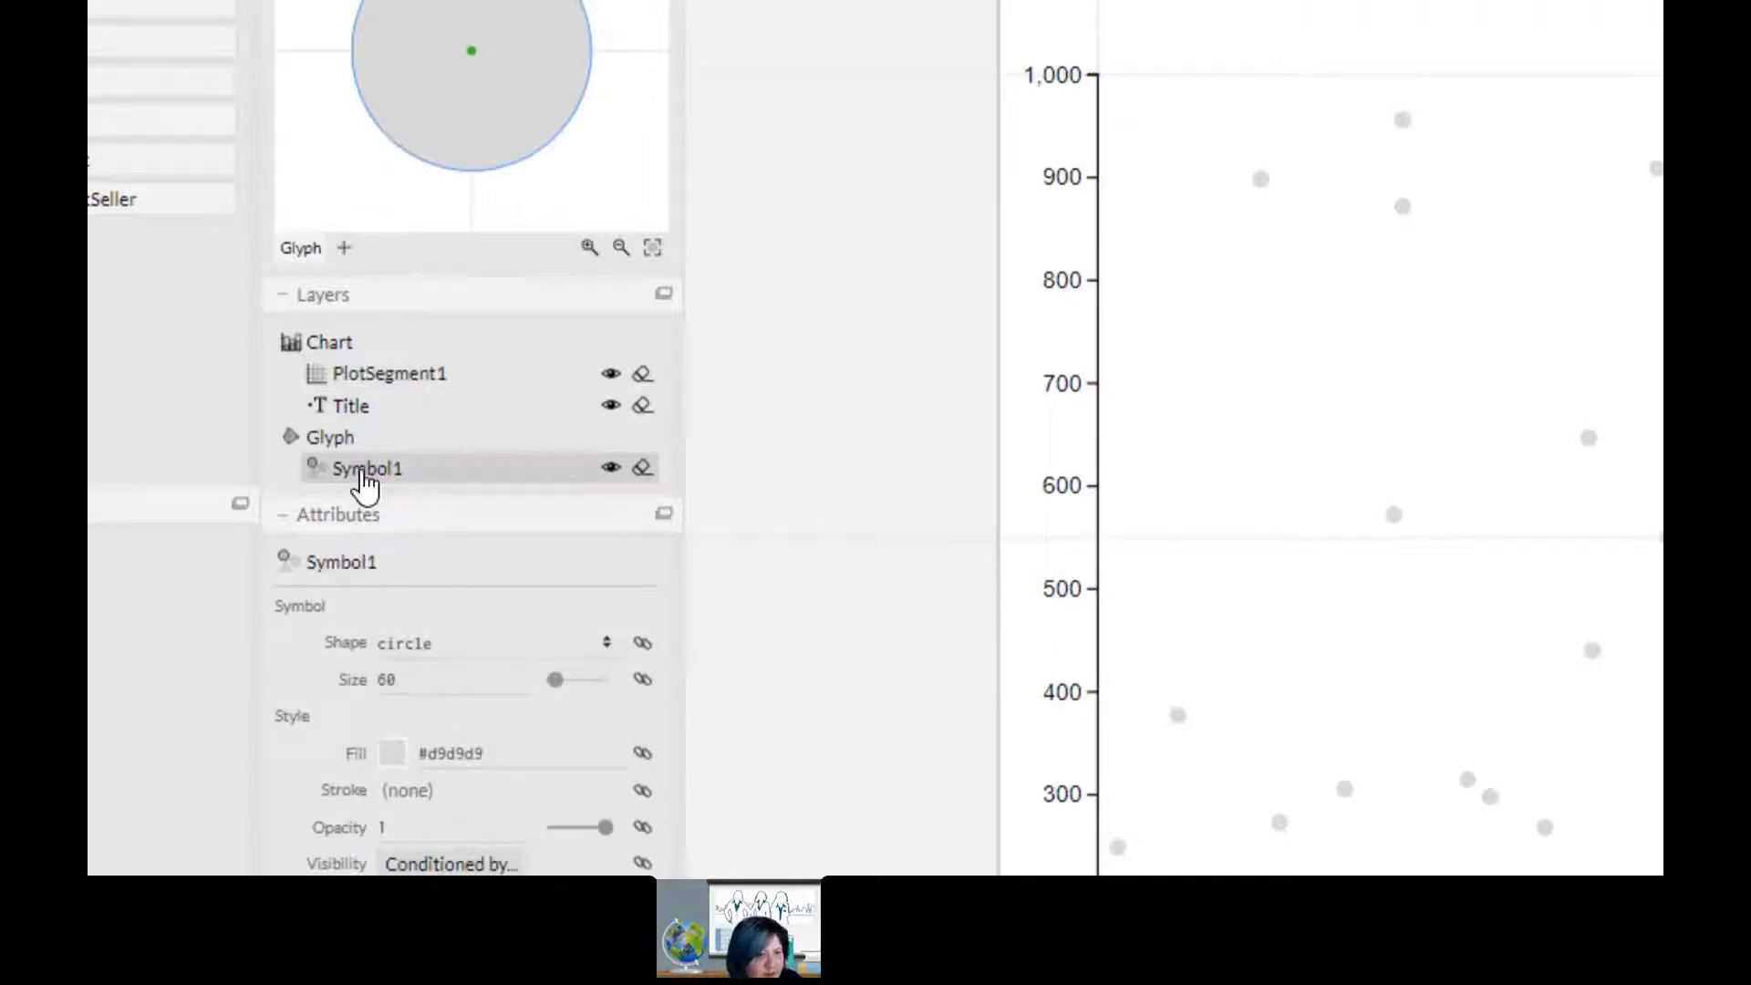
right_click(365, 476)
left_click(367, 479)
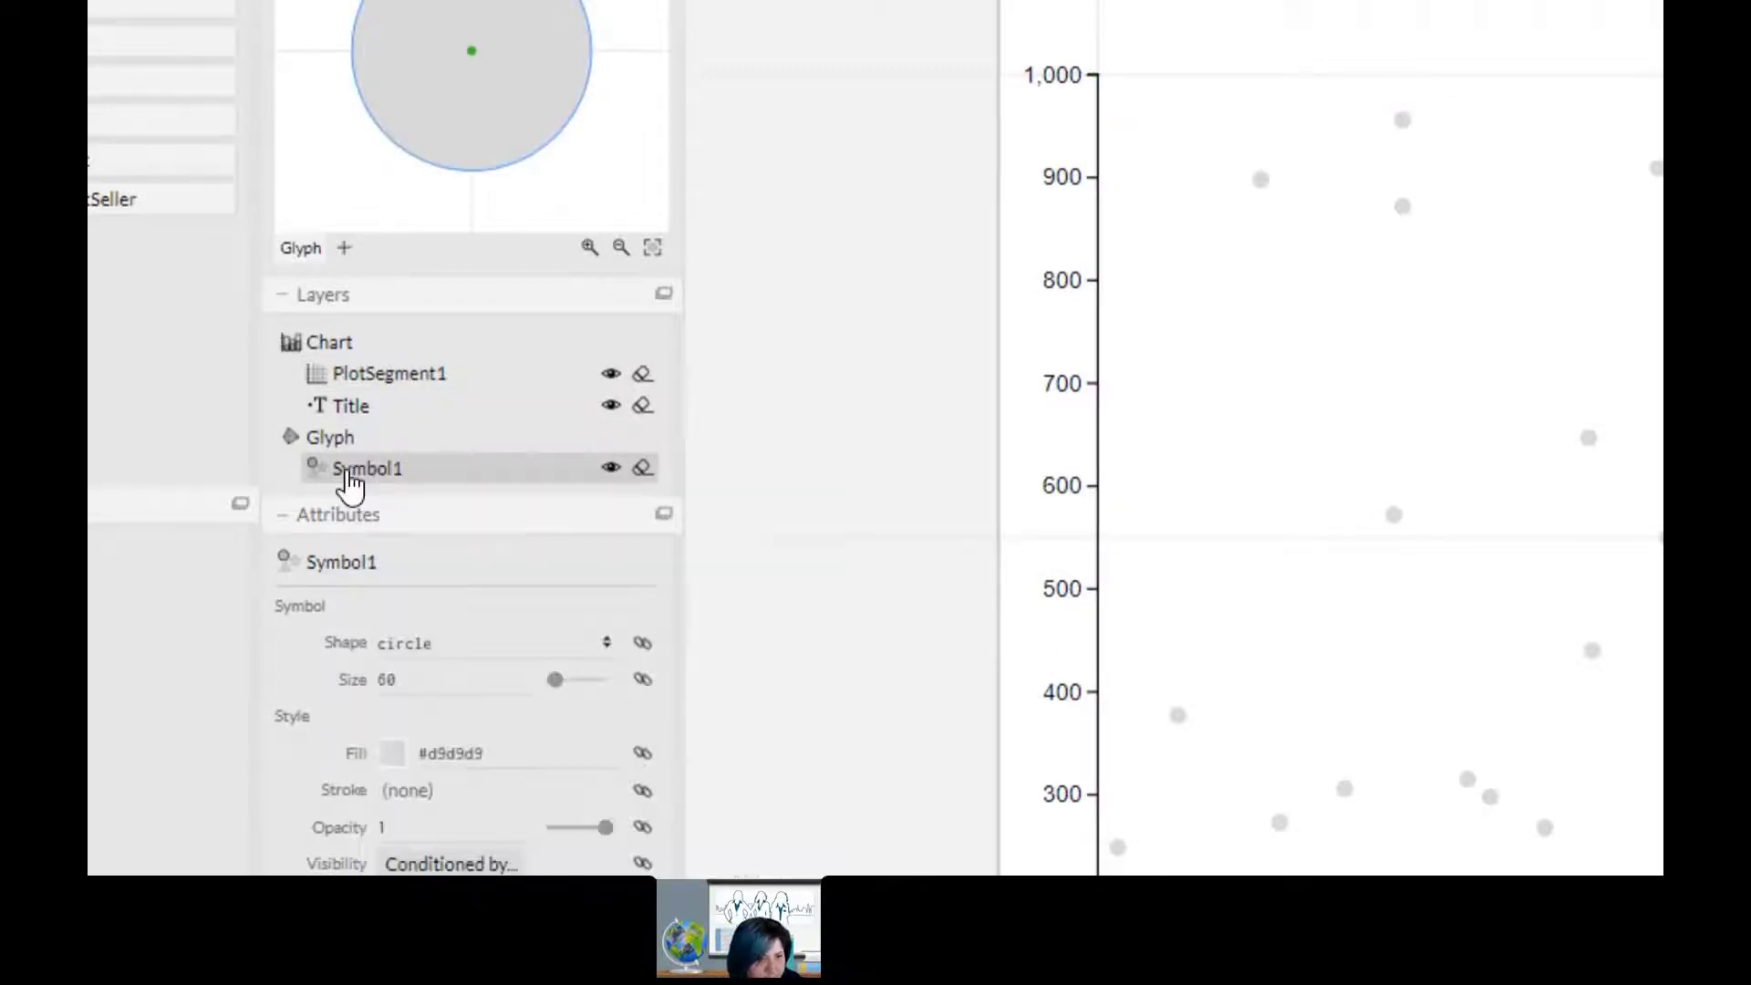
- Rename the Symbol1 layer as Circle
double_click(375, 574)
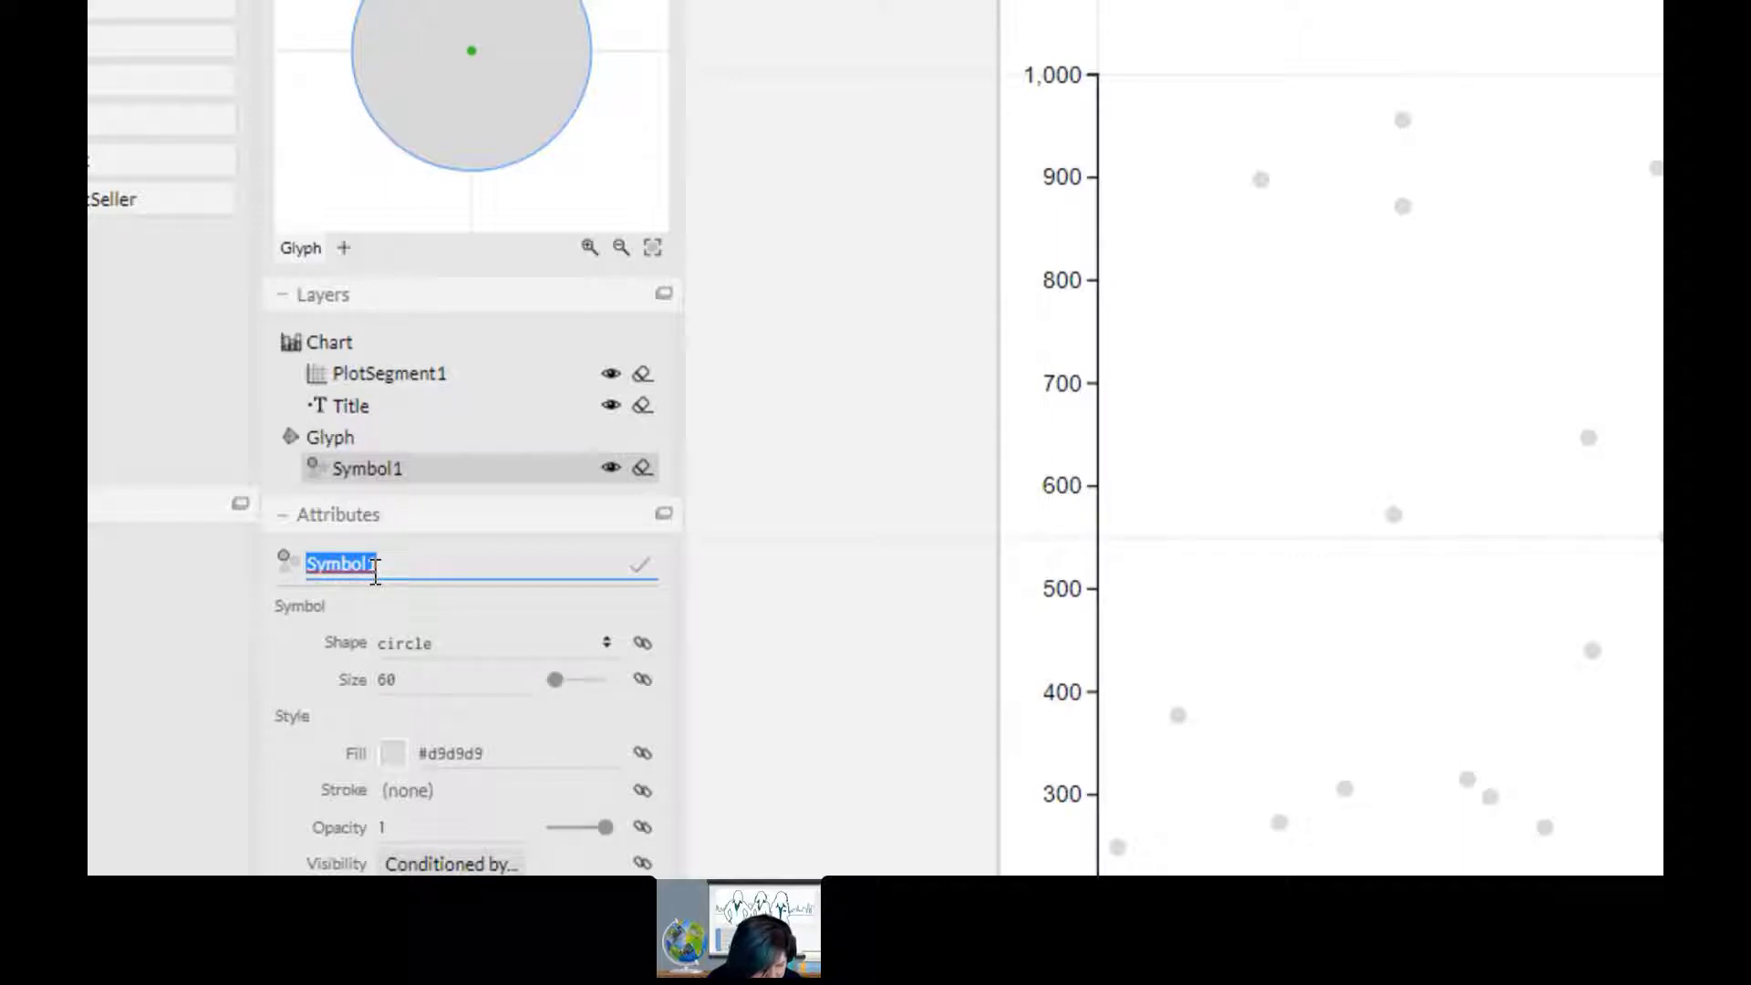
type("Circle")
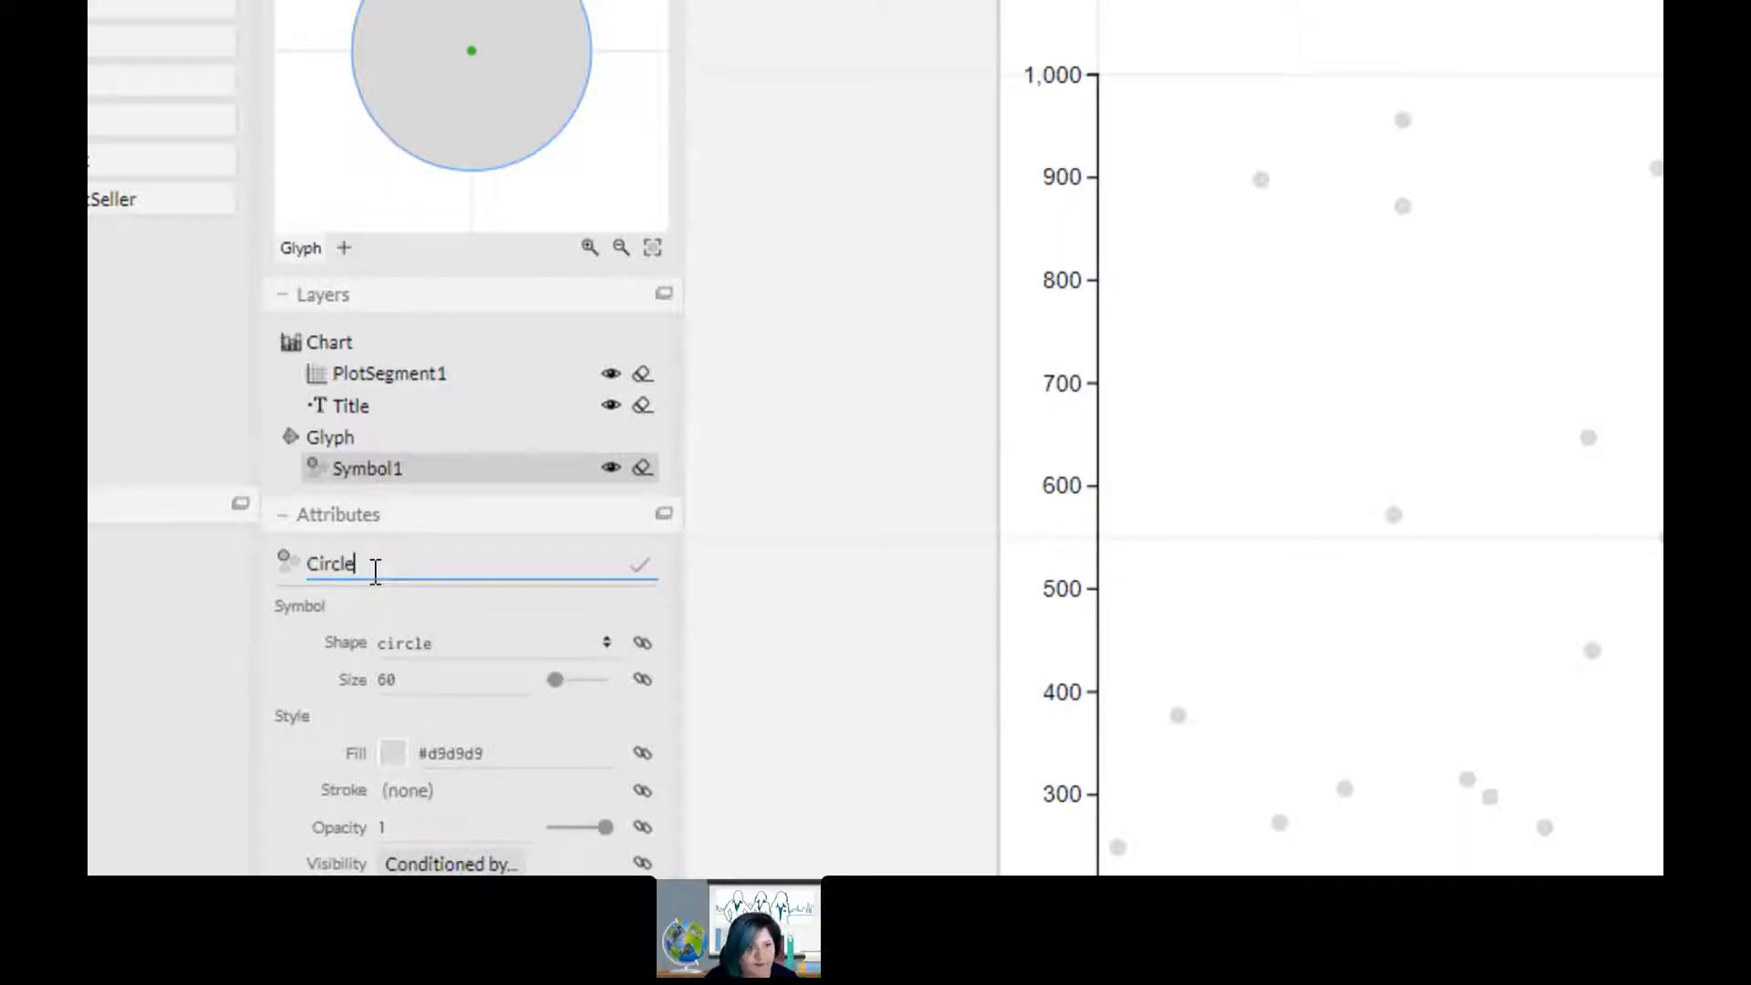
left_click(639, 565)
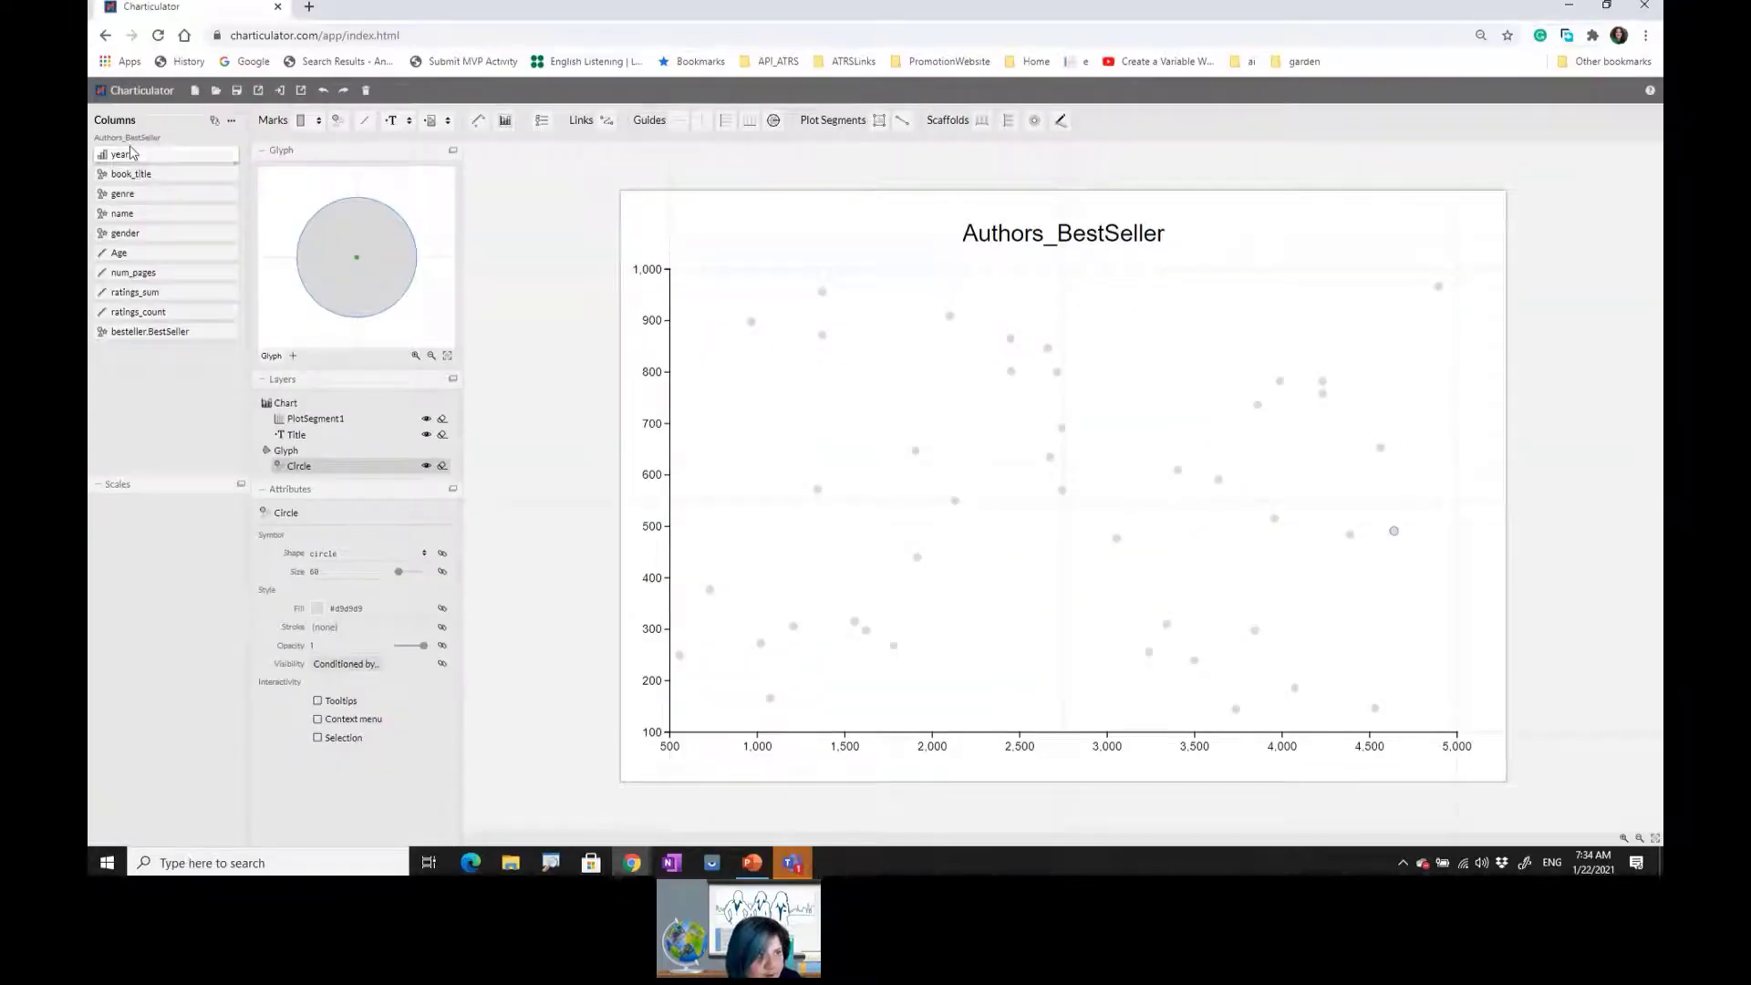
- Map the circle's fill colour to the year column and add a legend for the colour scale
left_click_drag(131, 160, 373, 612)
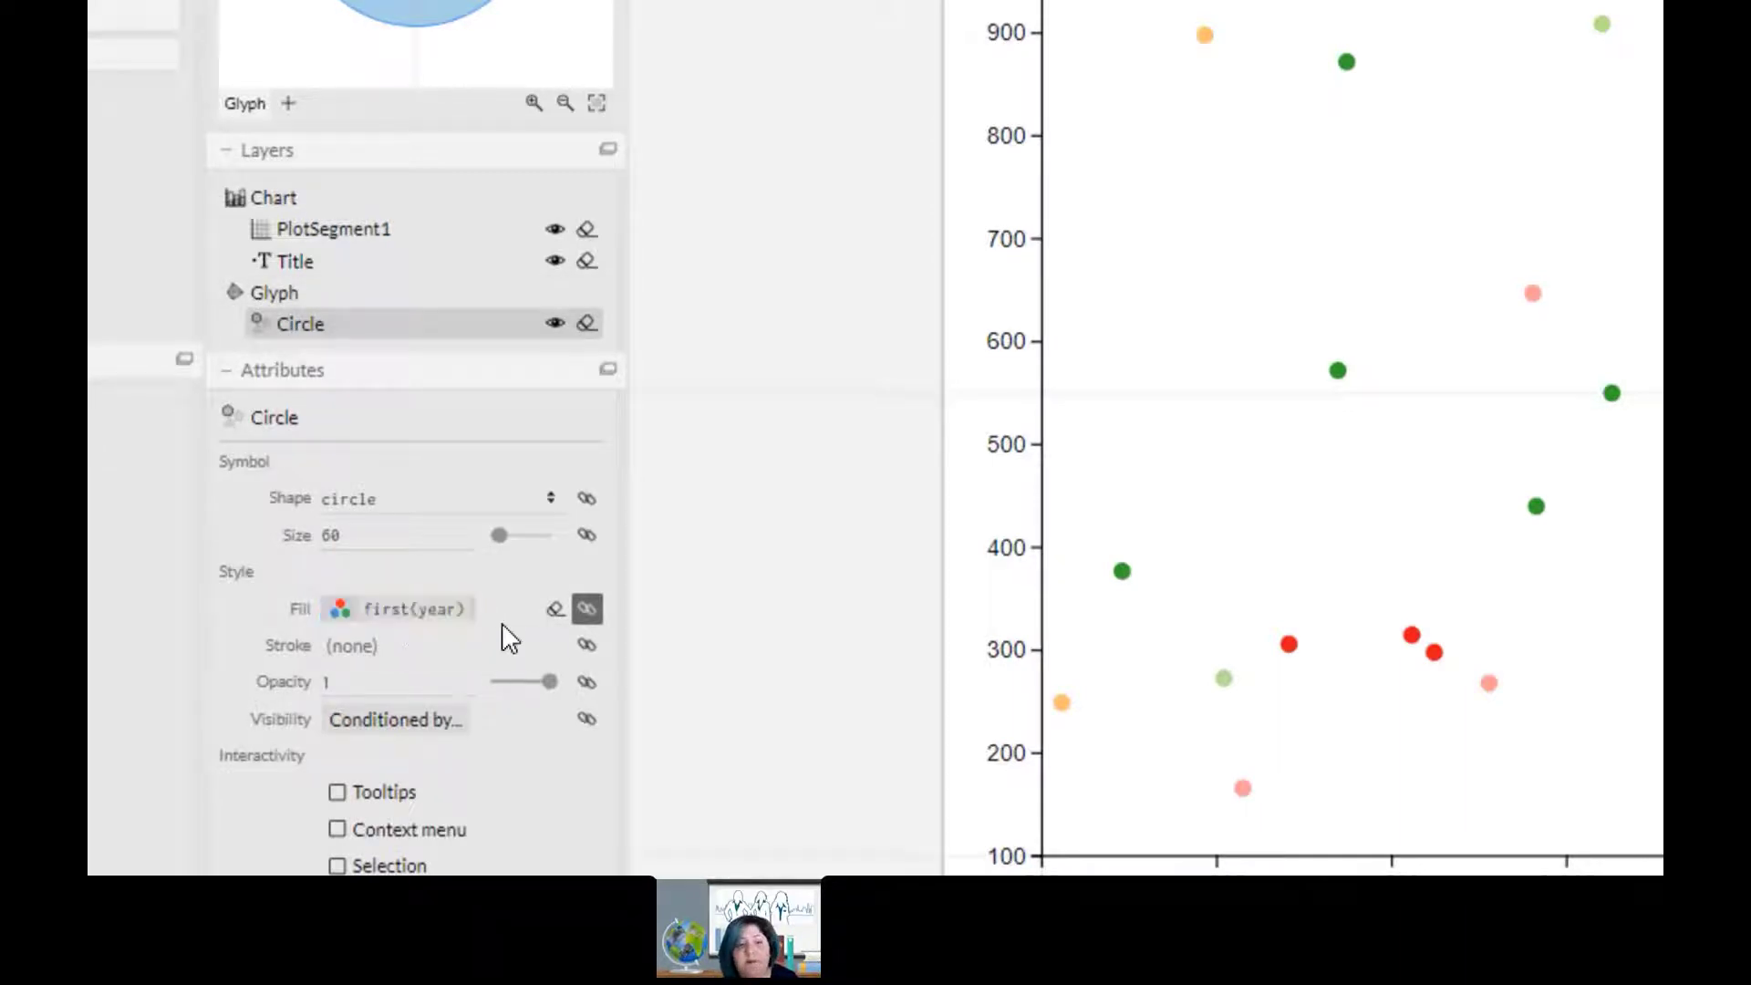
left_click(587, 609)
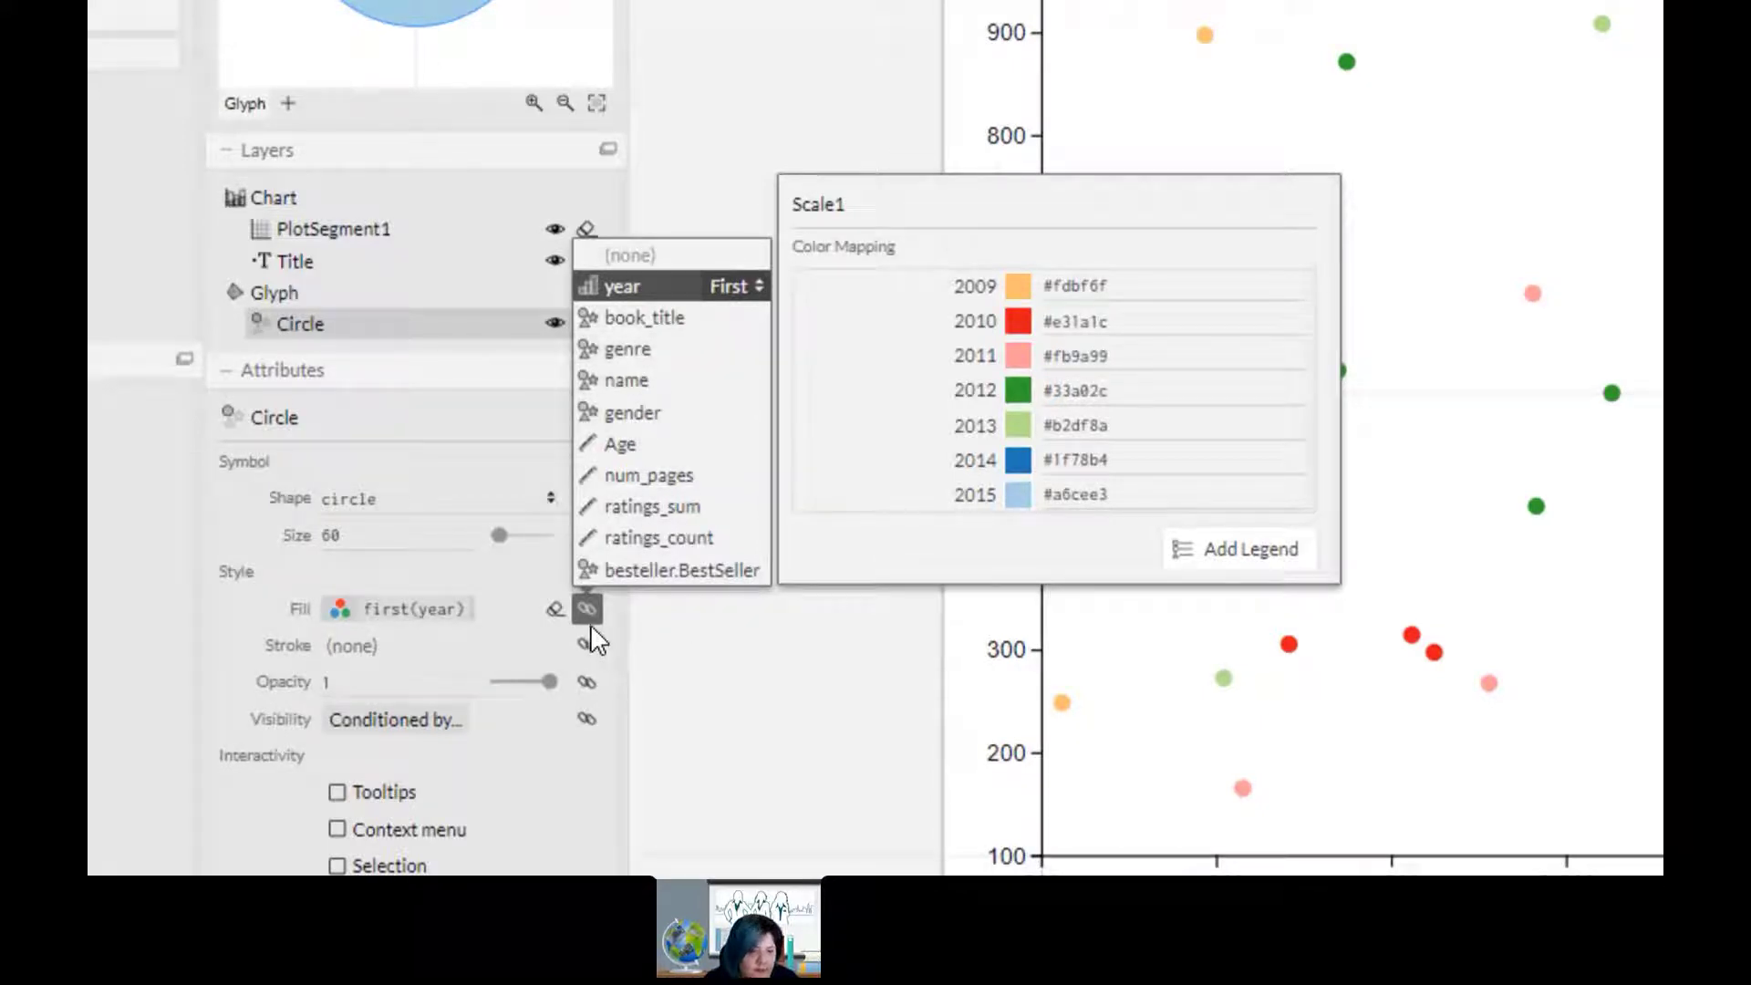
left_click(1220, 549)
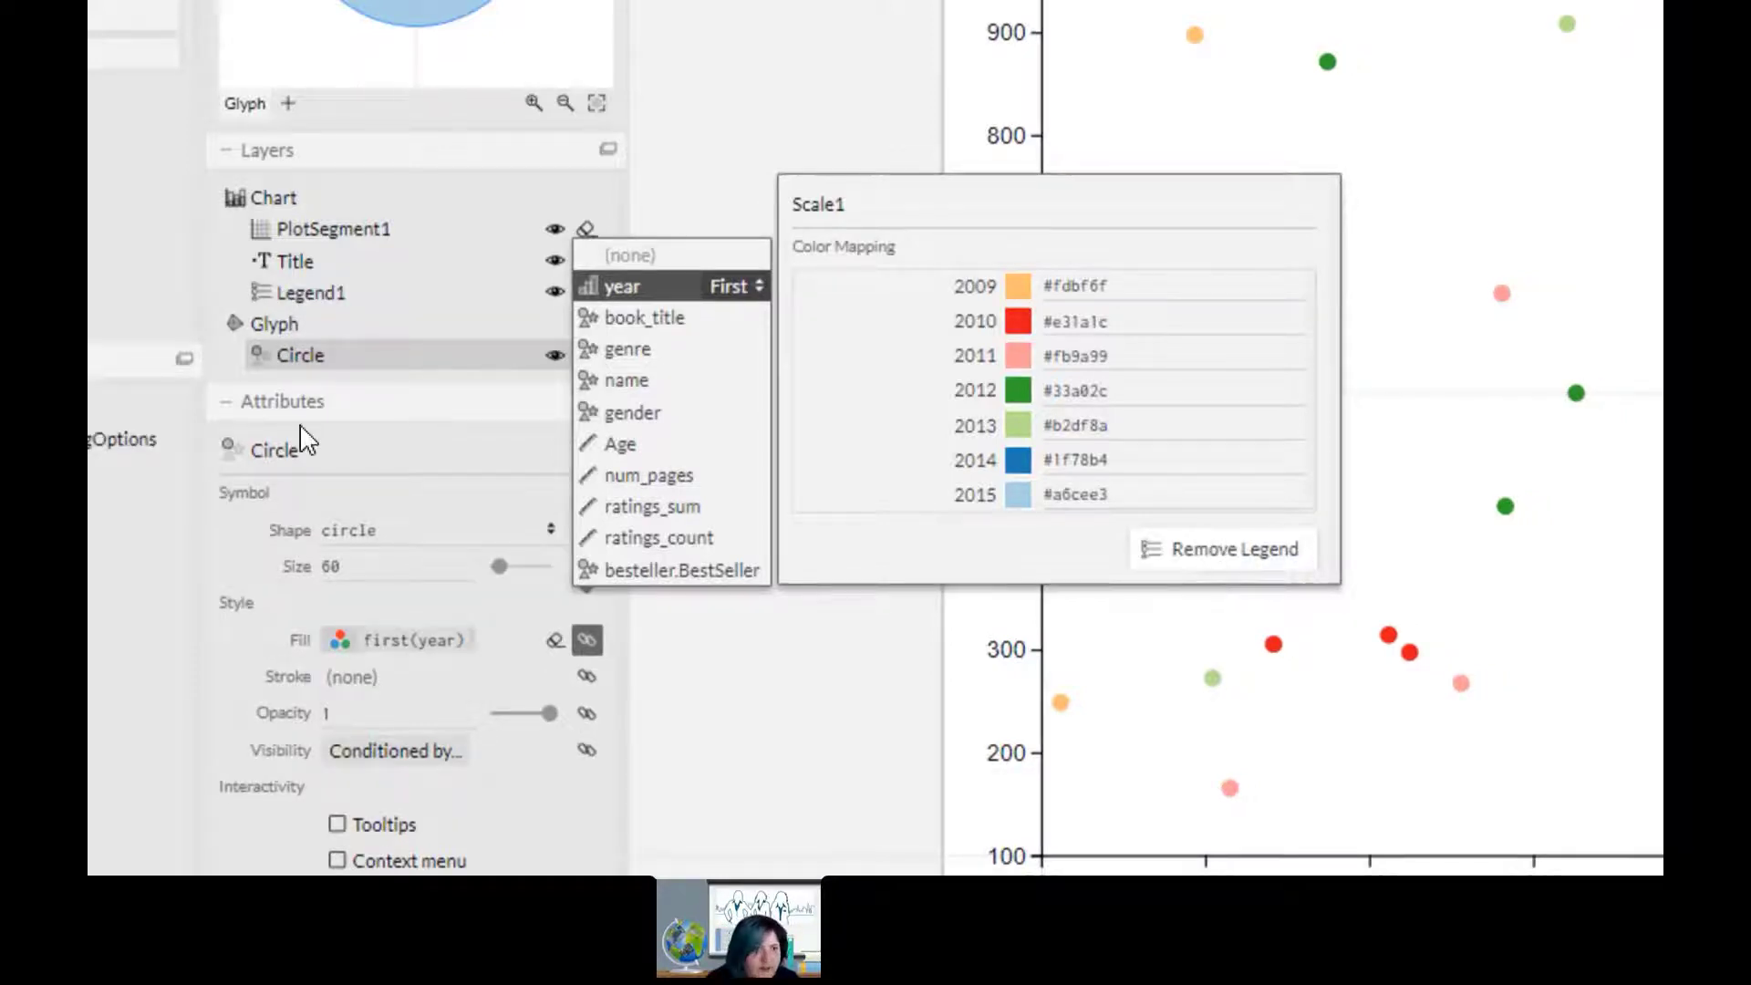
left_click(419, 296)
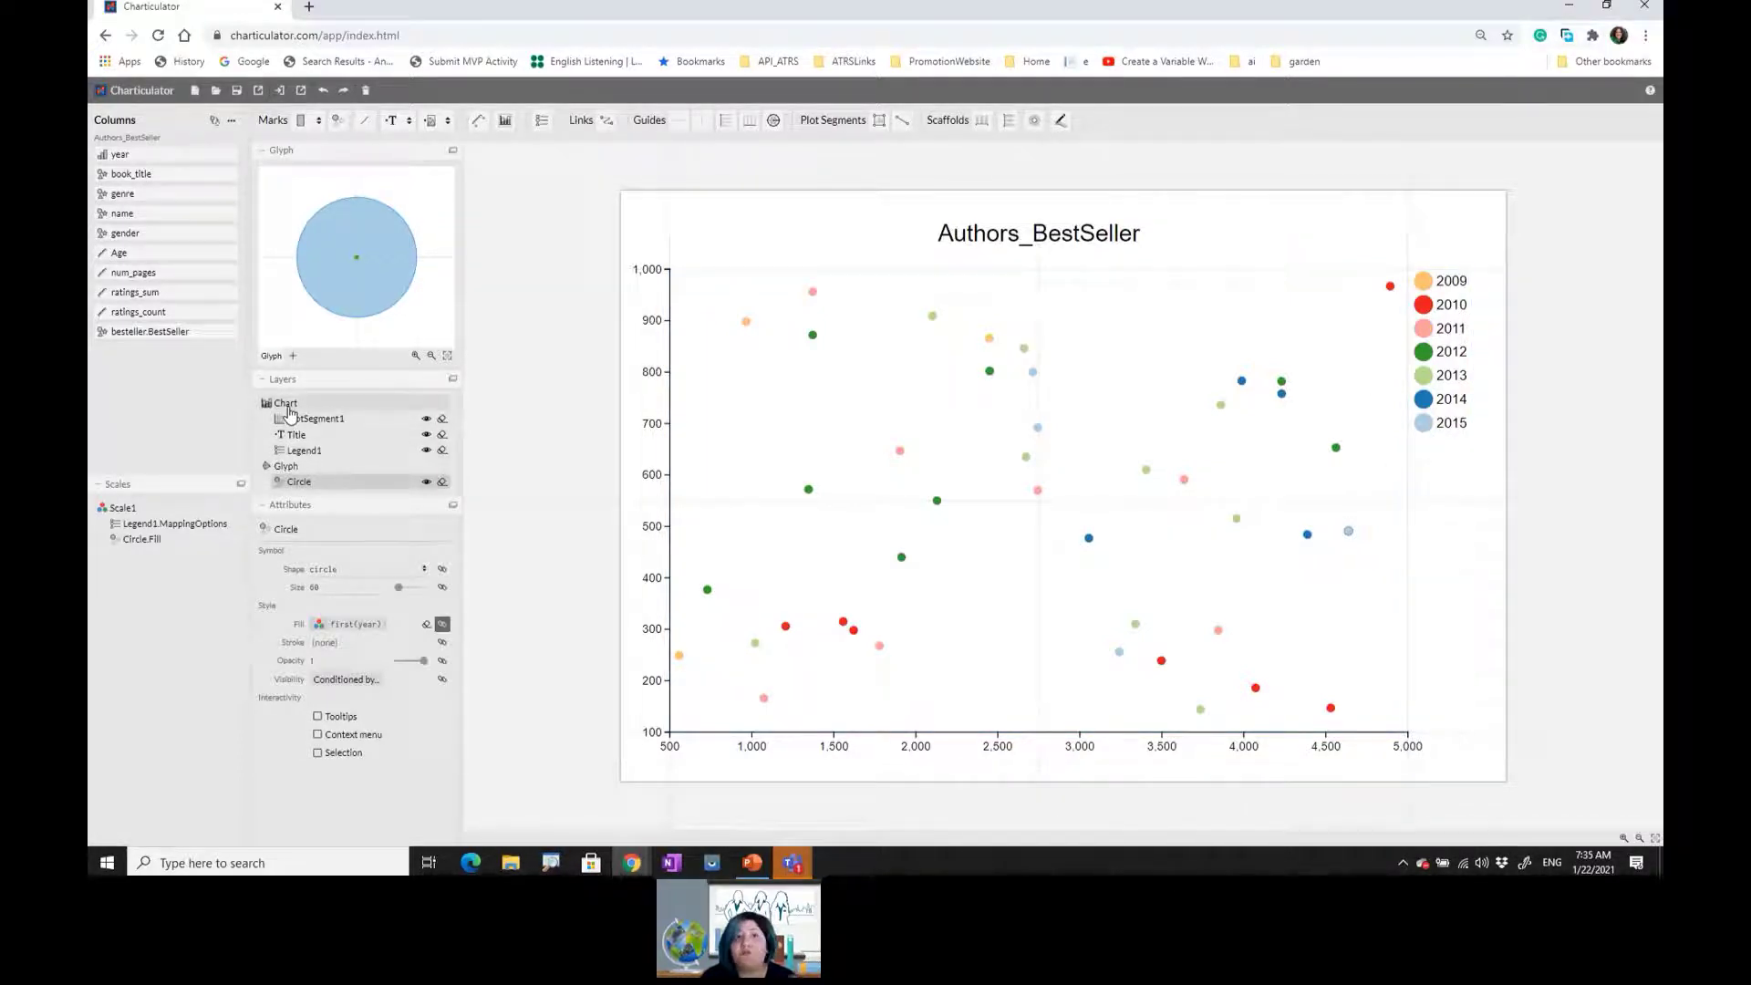
- Try centre, right and left horizontal alignments and bottom and middle vertical alignments on the year legend
left_click(305, 456)
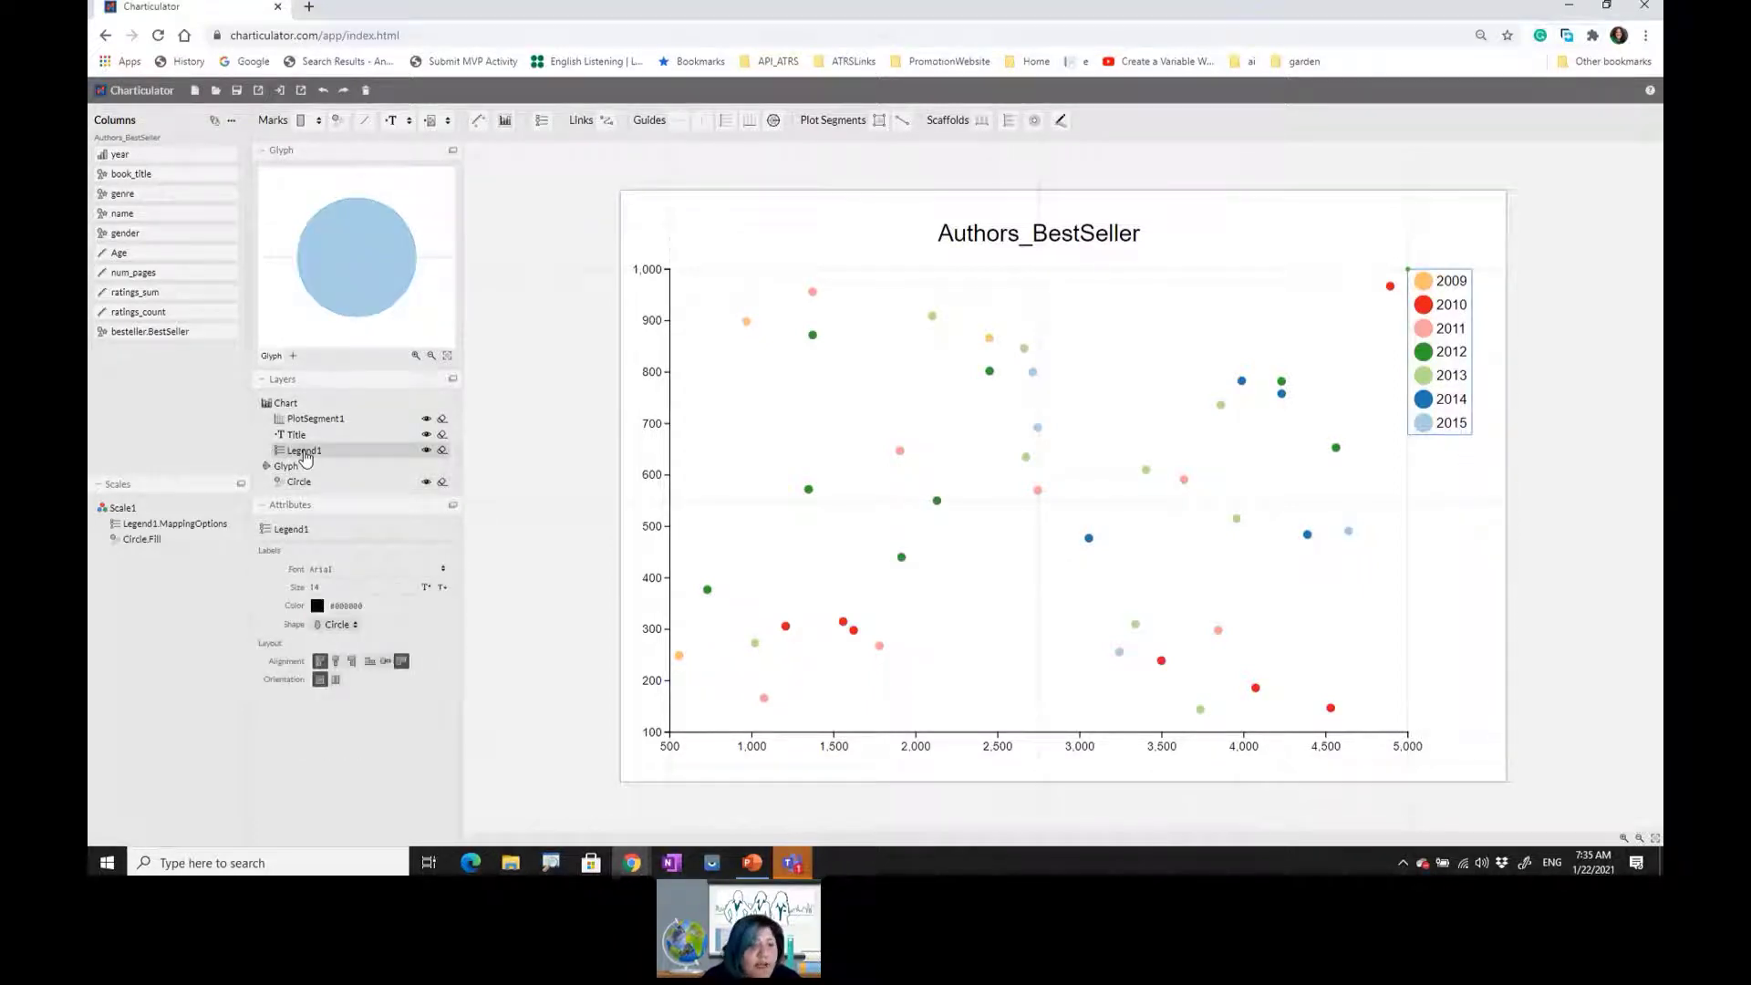
left_click(337, 666)
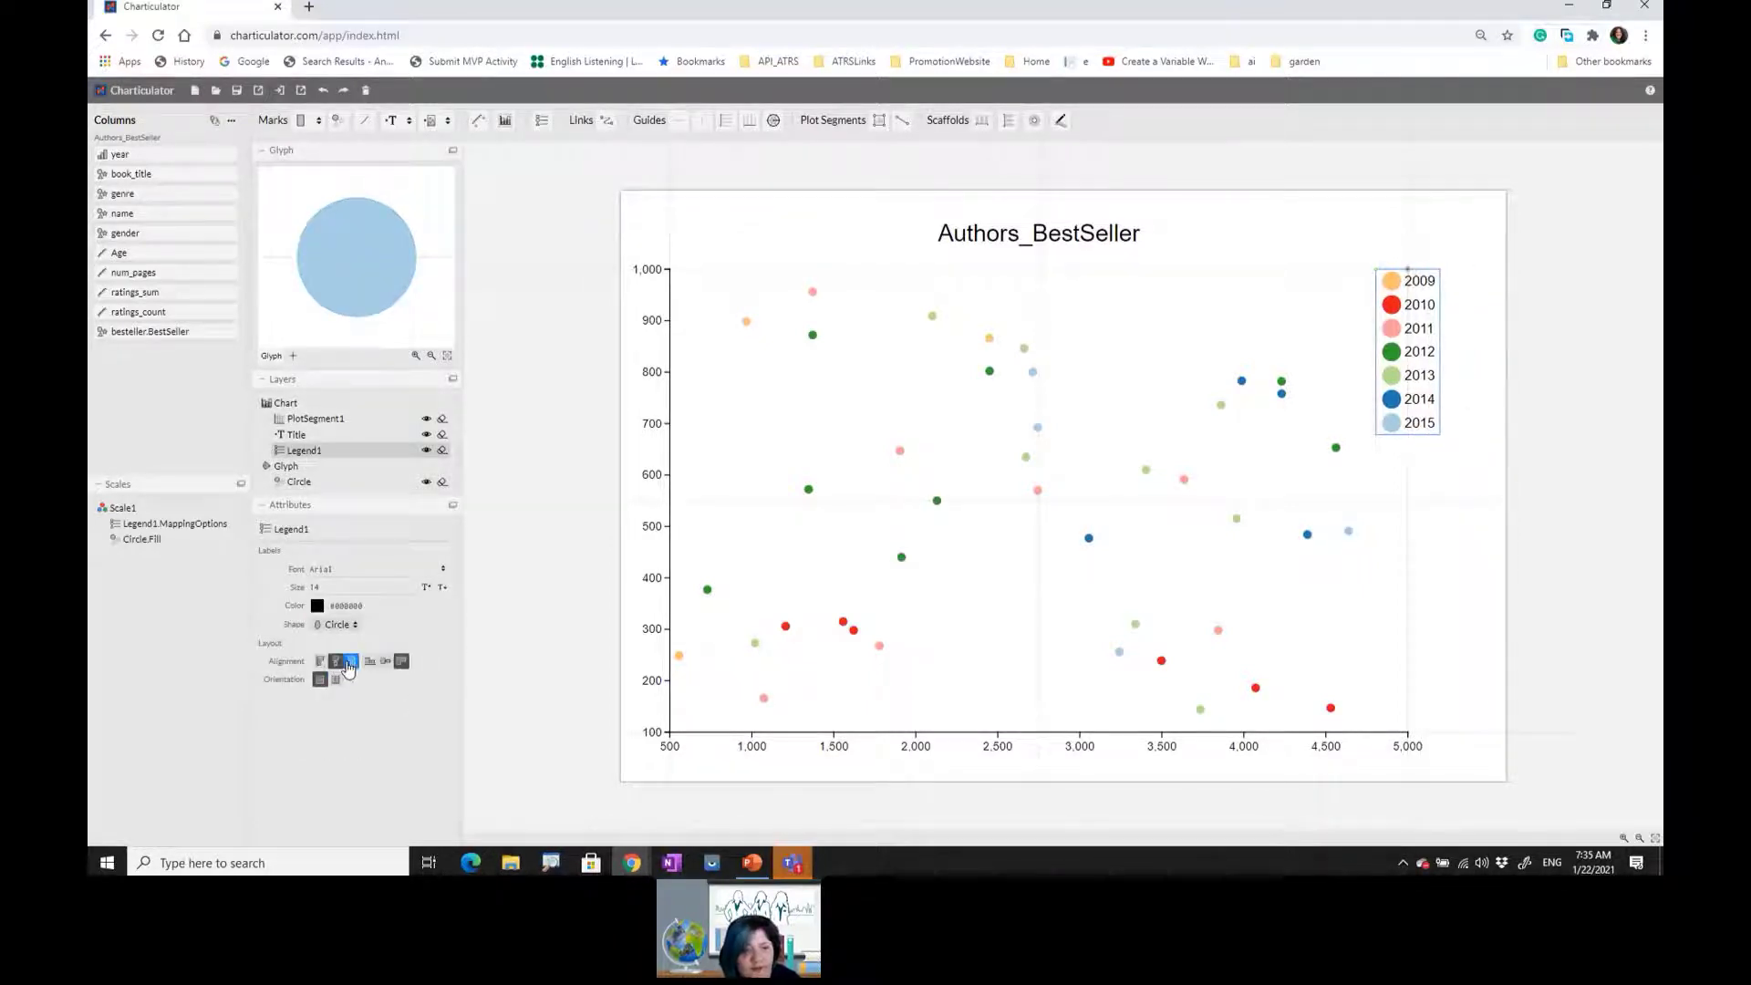
left_click(367, 665)
left_click(366, 666)
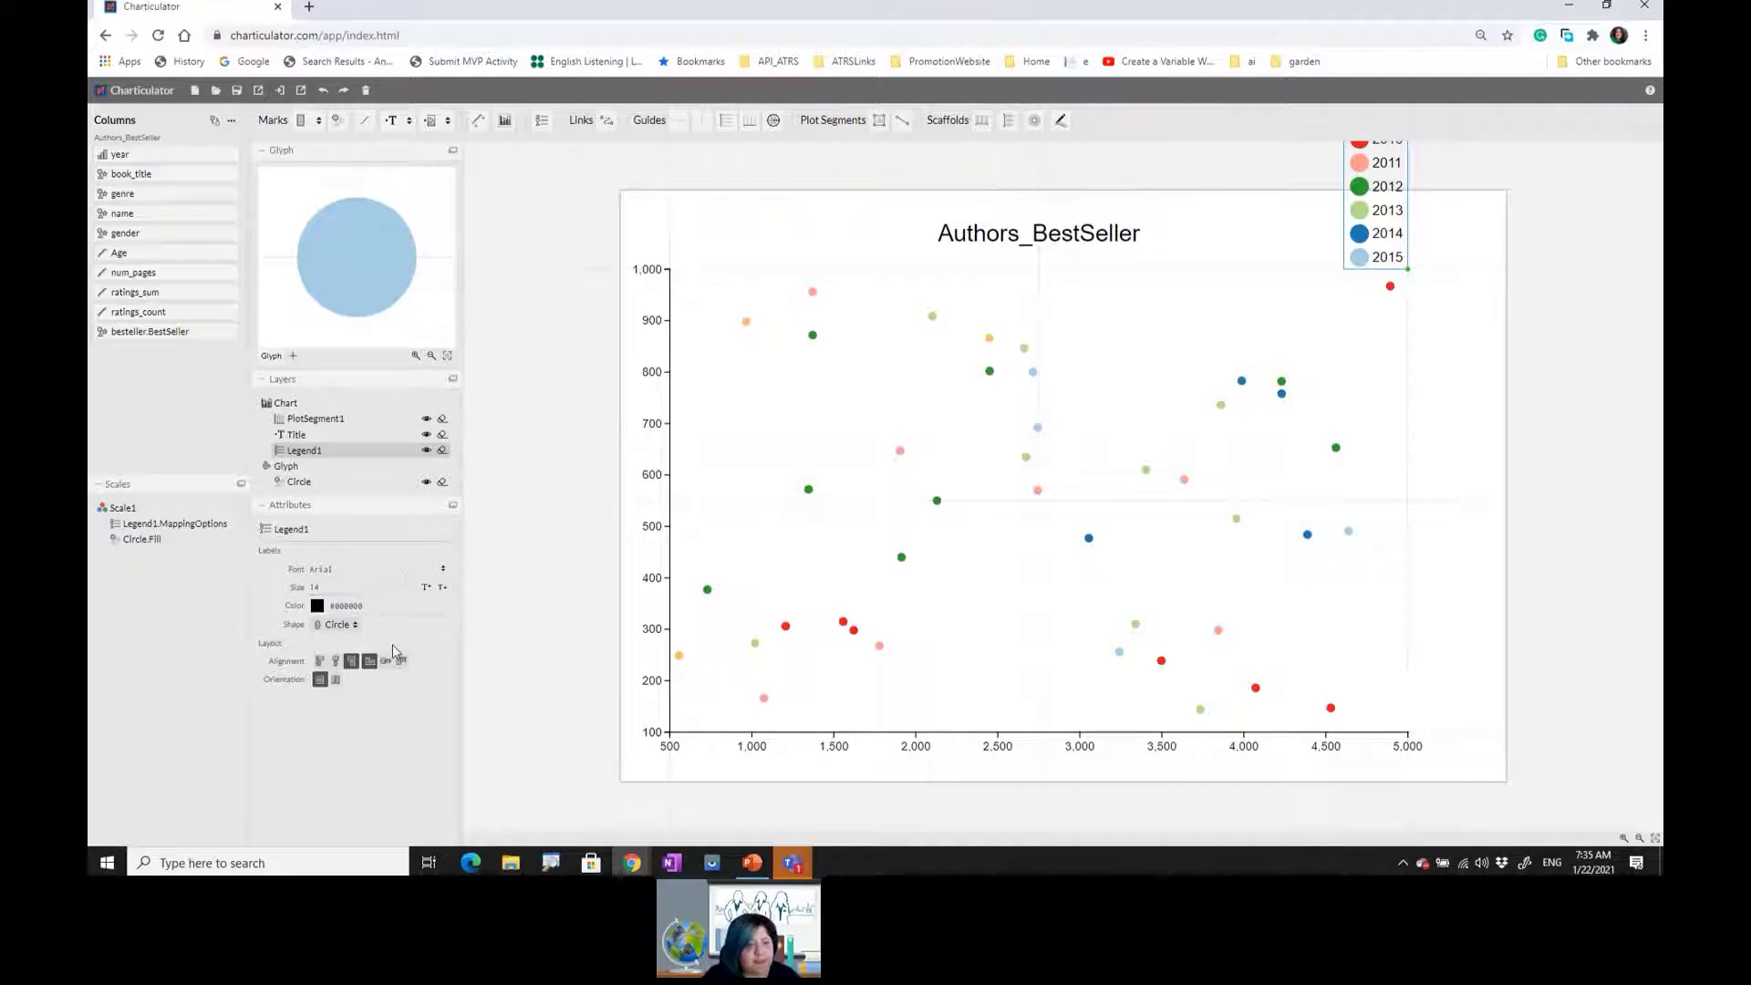
left_click(349, 663)
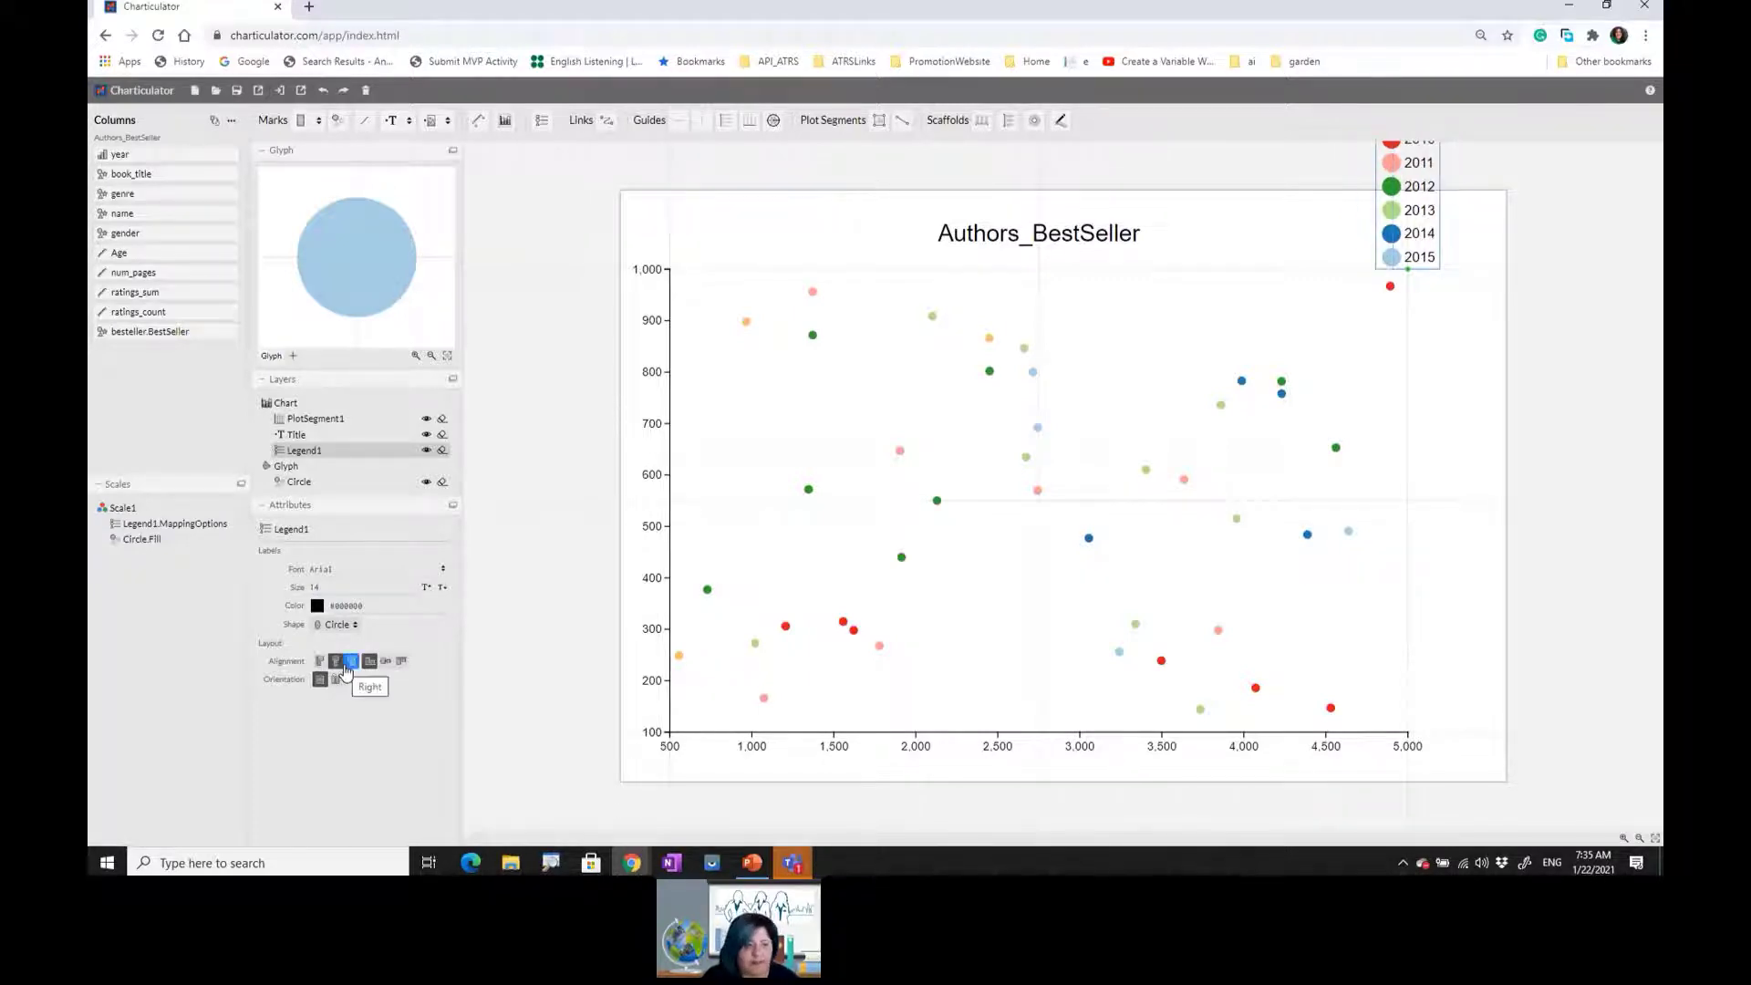
left_click(319, 663)
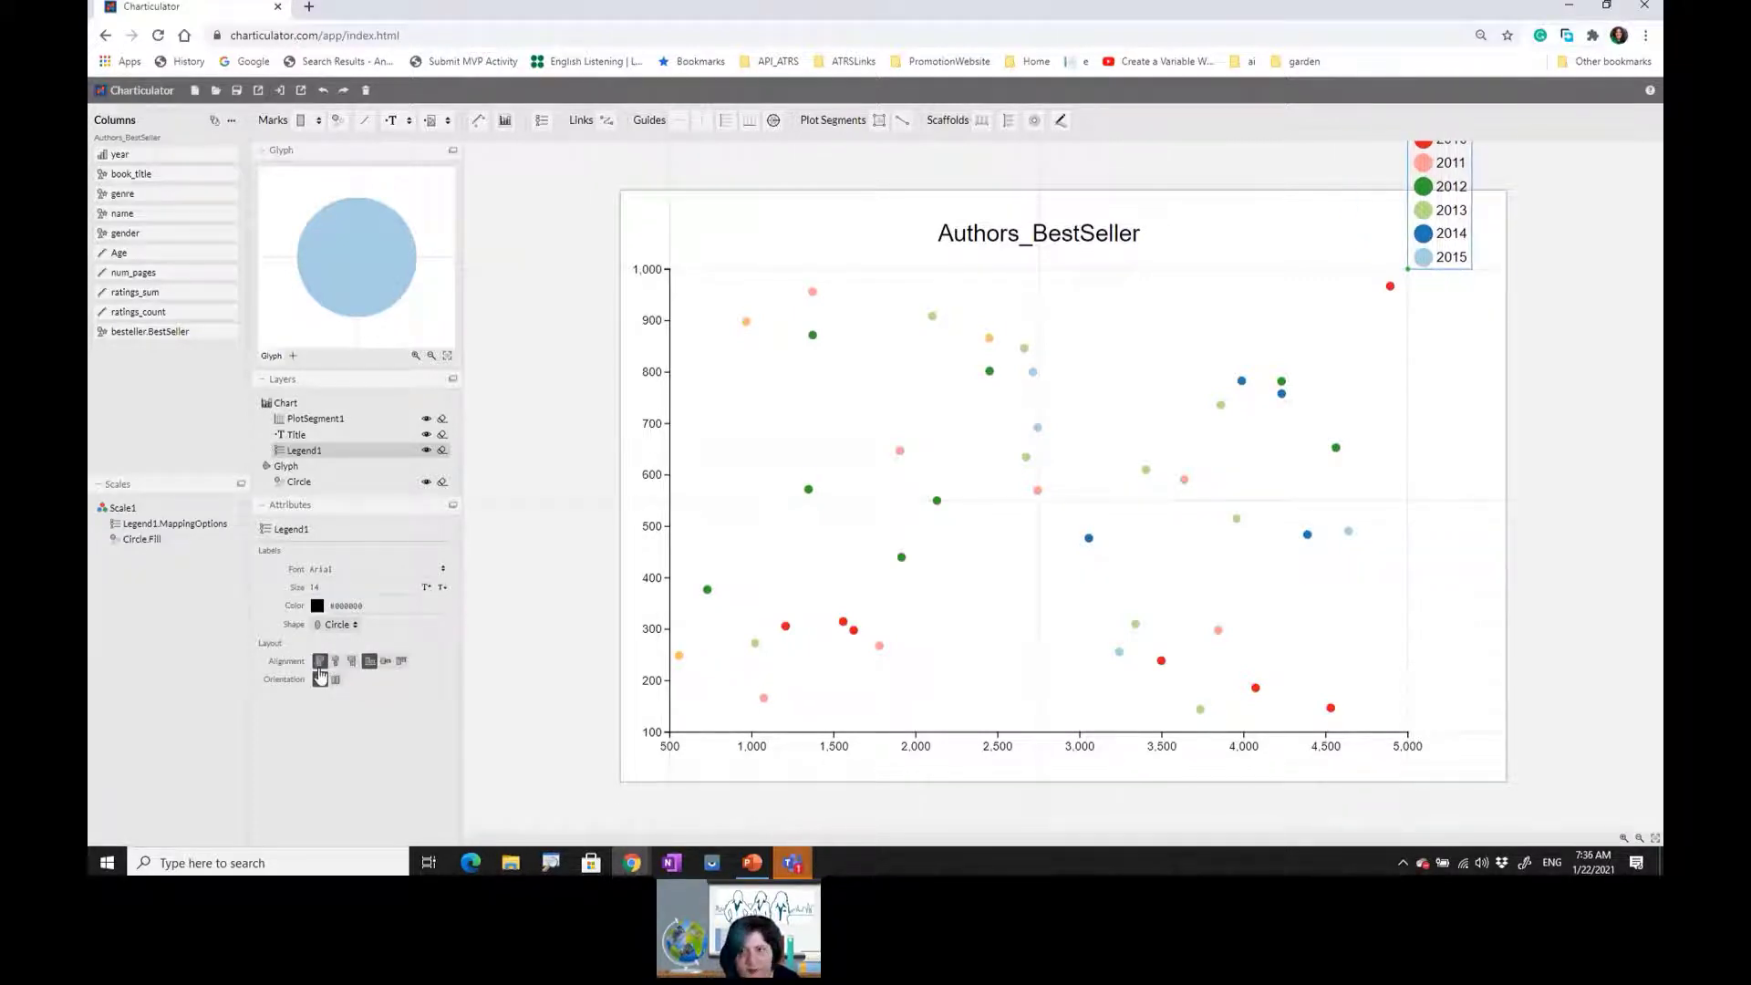
left_click(384, 660)
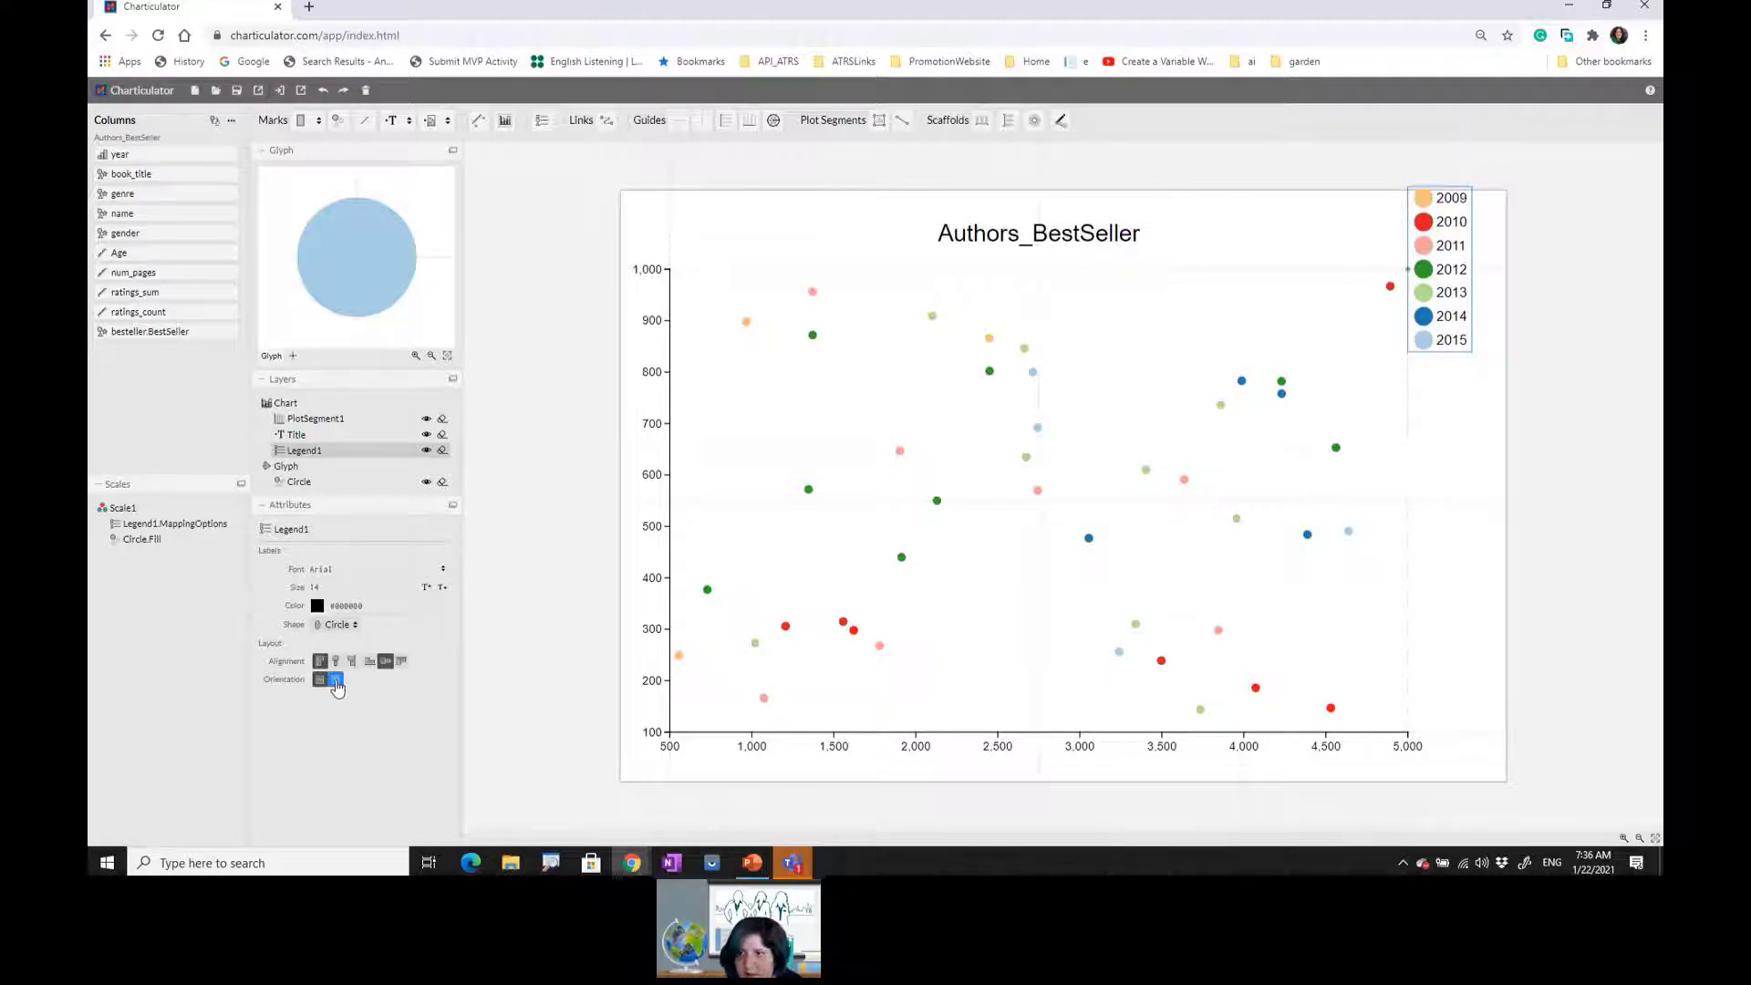
left_click(366, 664)
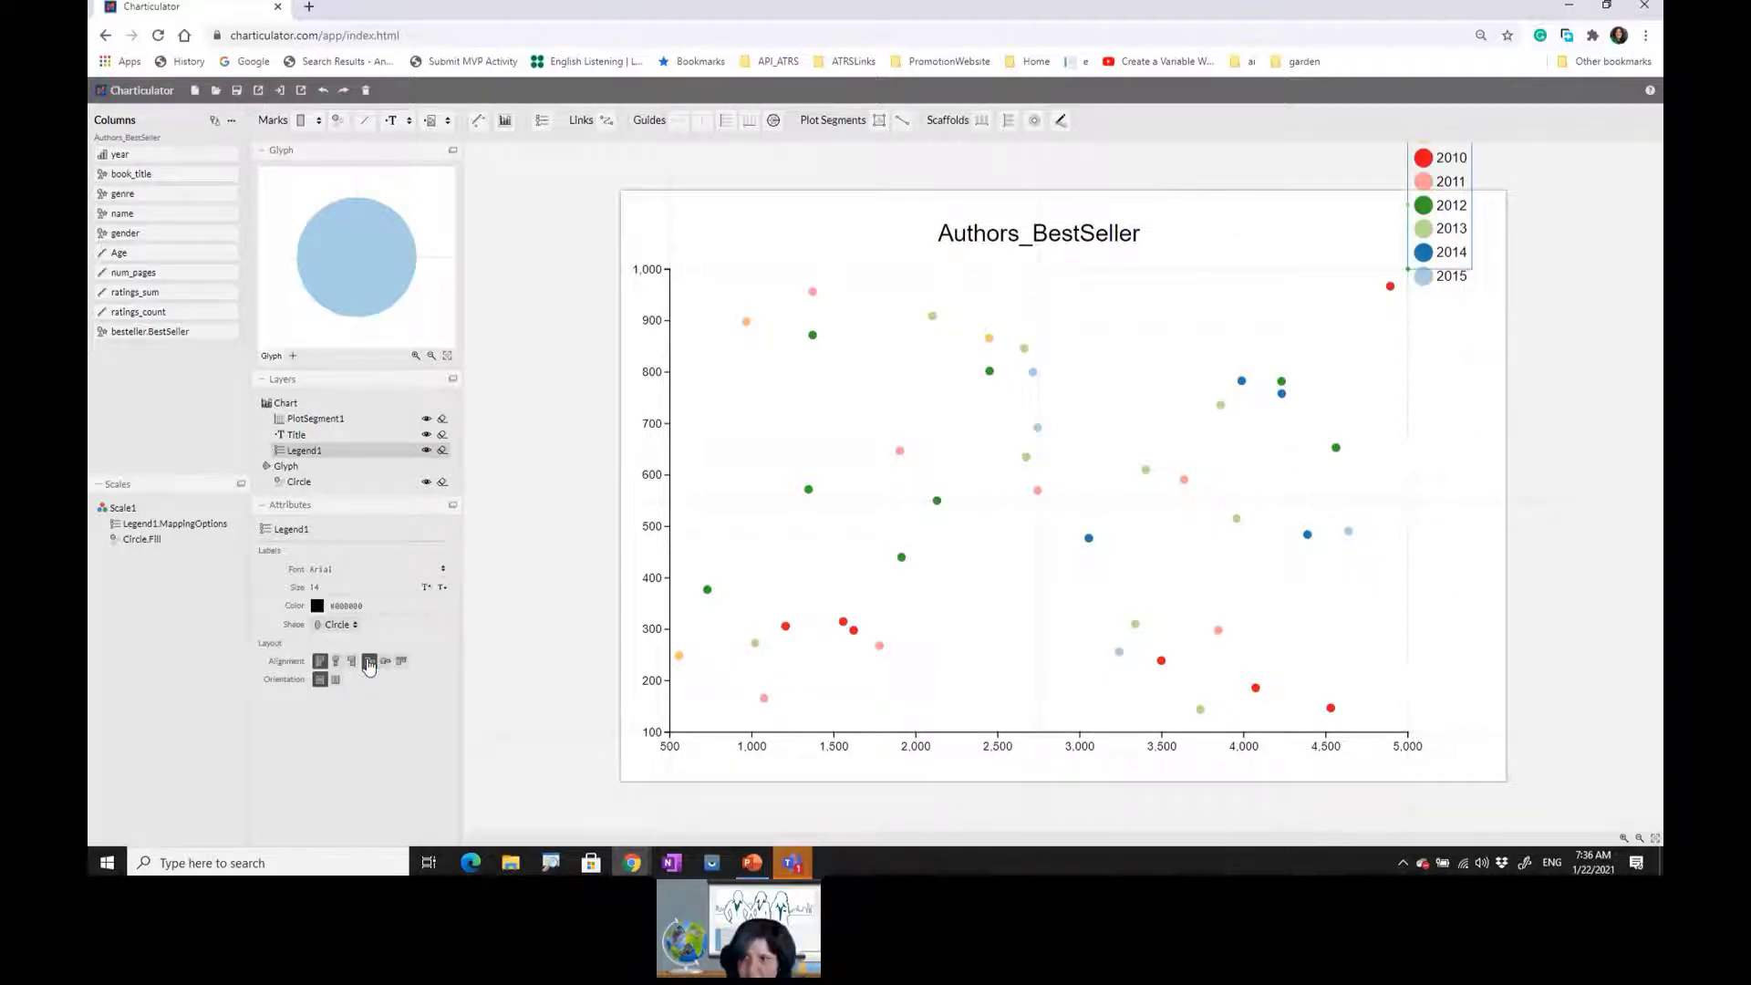
- Set the year legend to horizontal orientation, with right horizontal alignment and middle vertical alignment
left_click(336, 680)
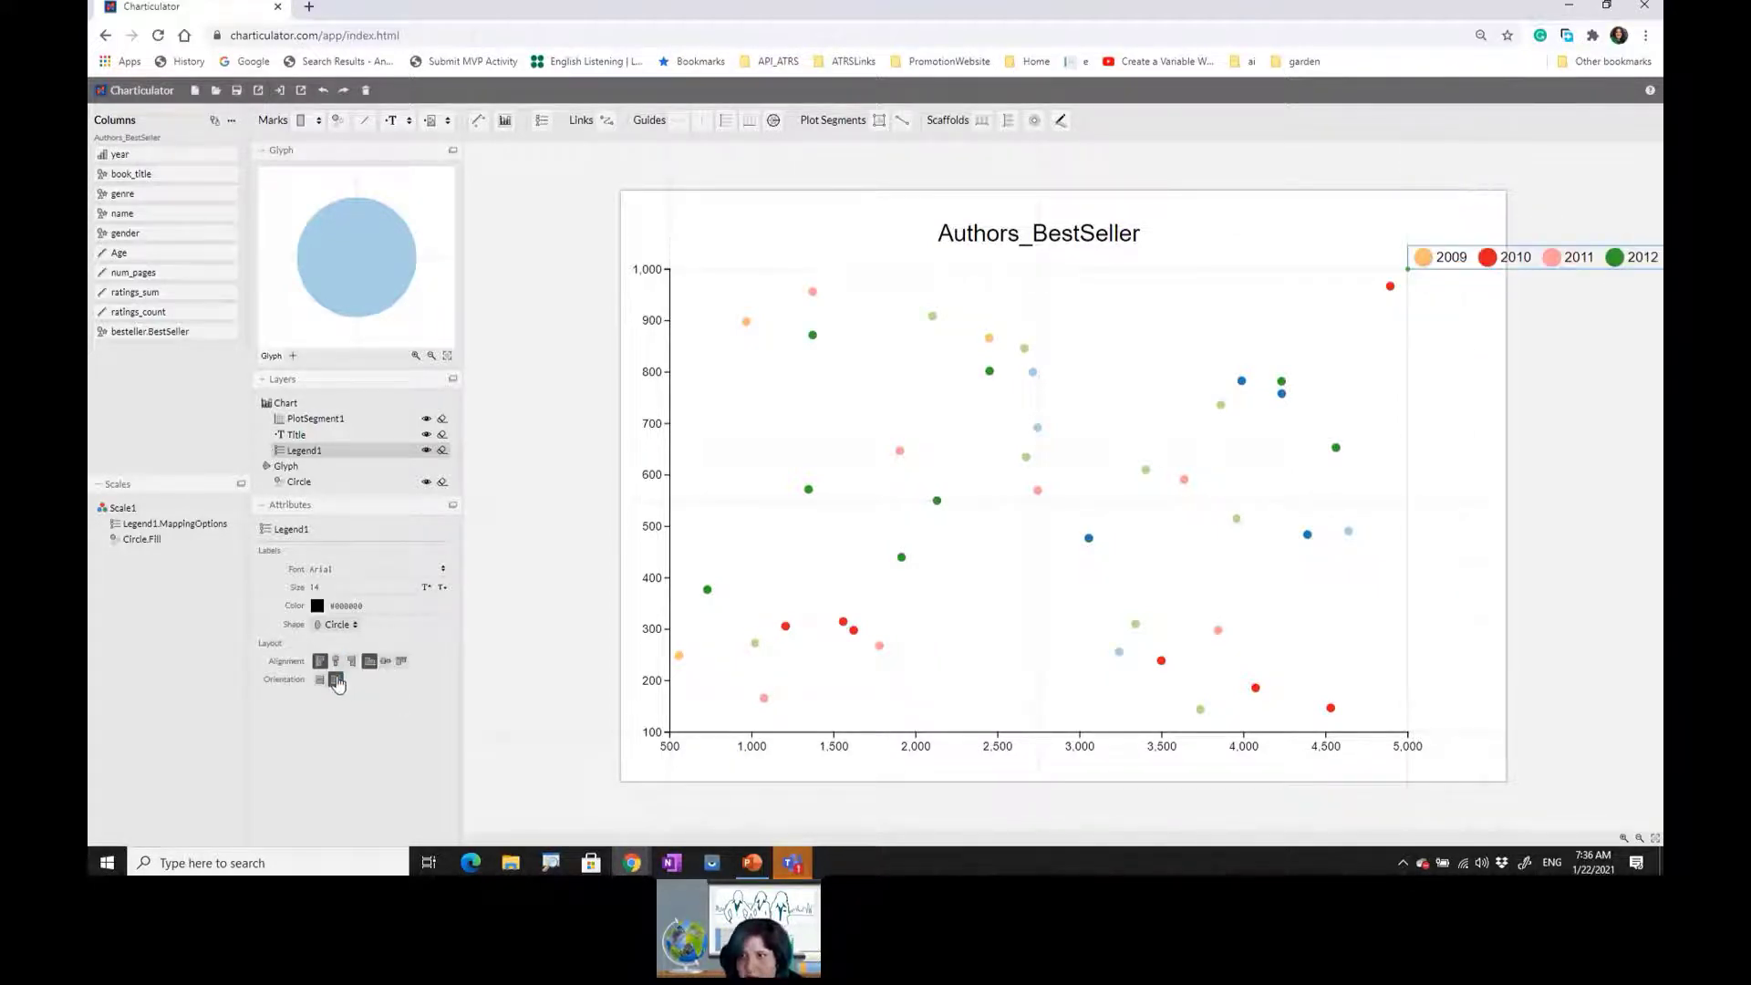
left_click(335, 661)
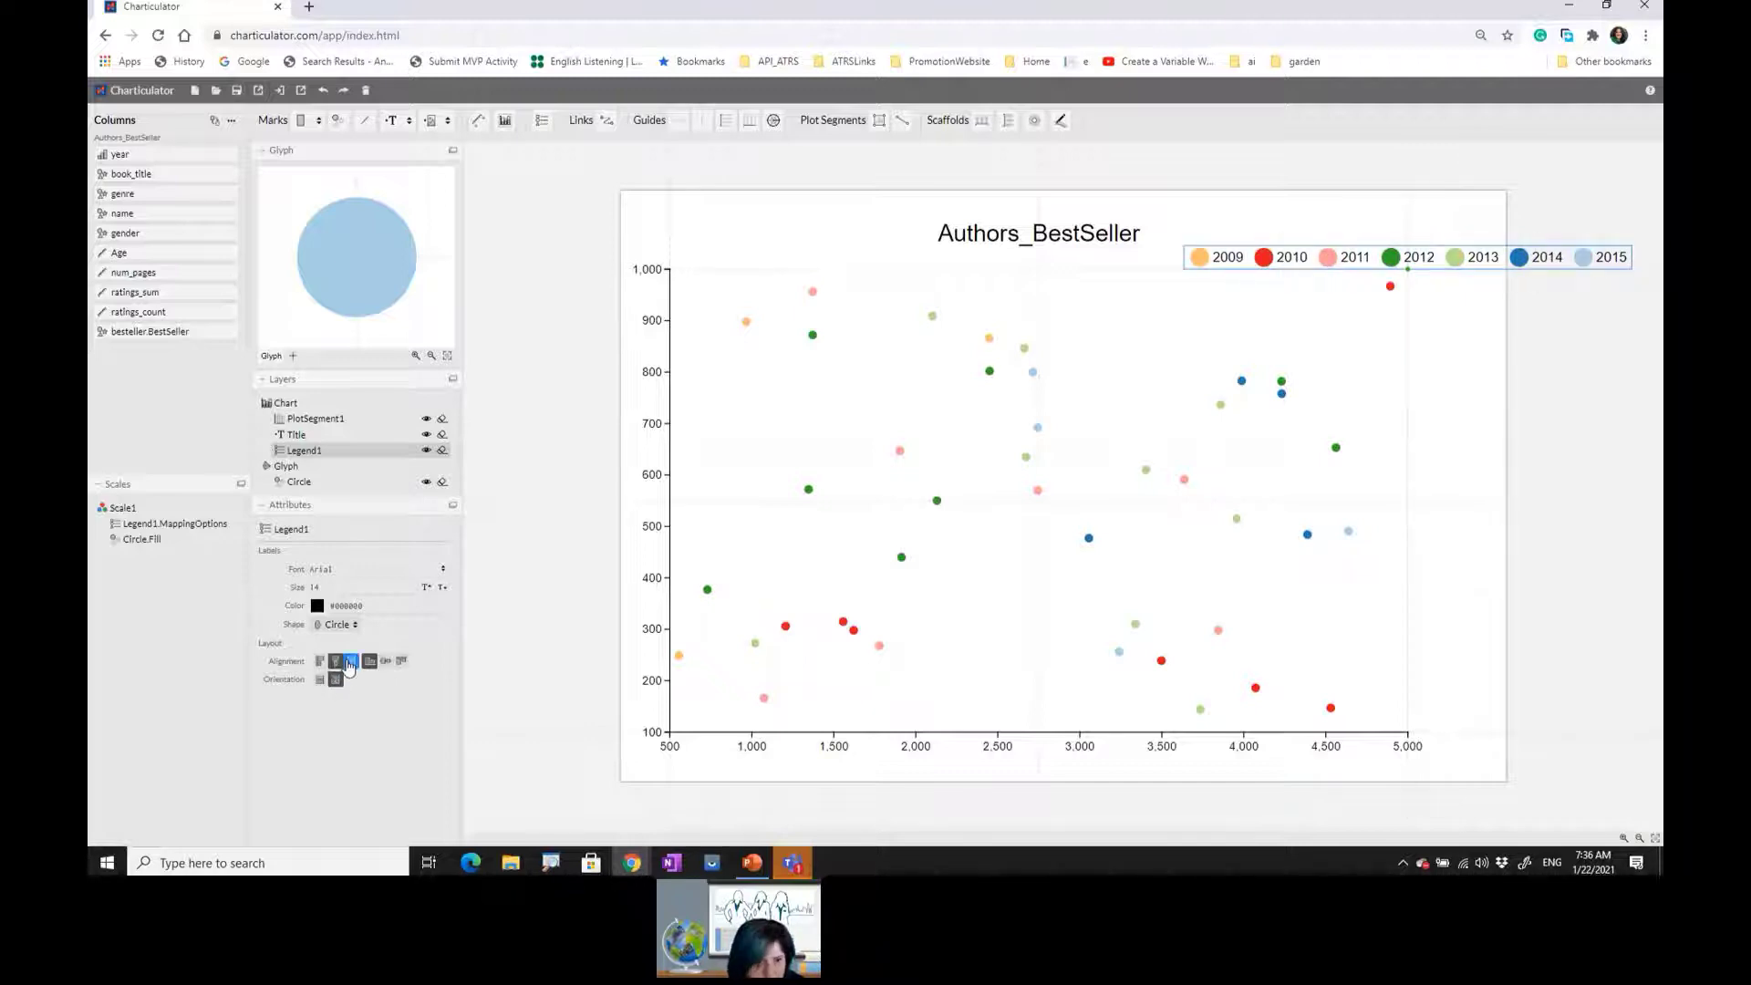
left_click(352, 662)
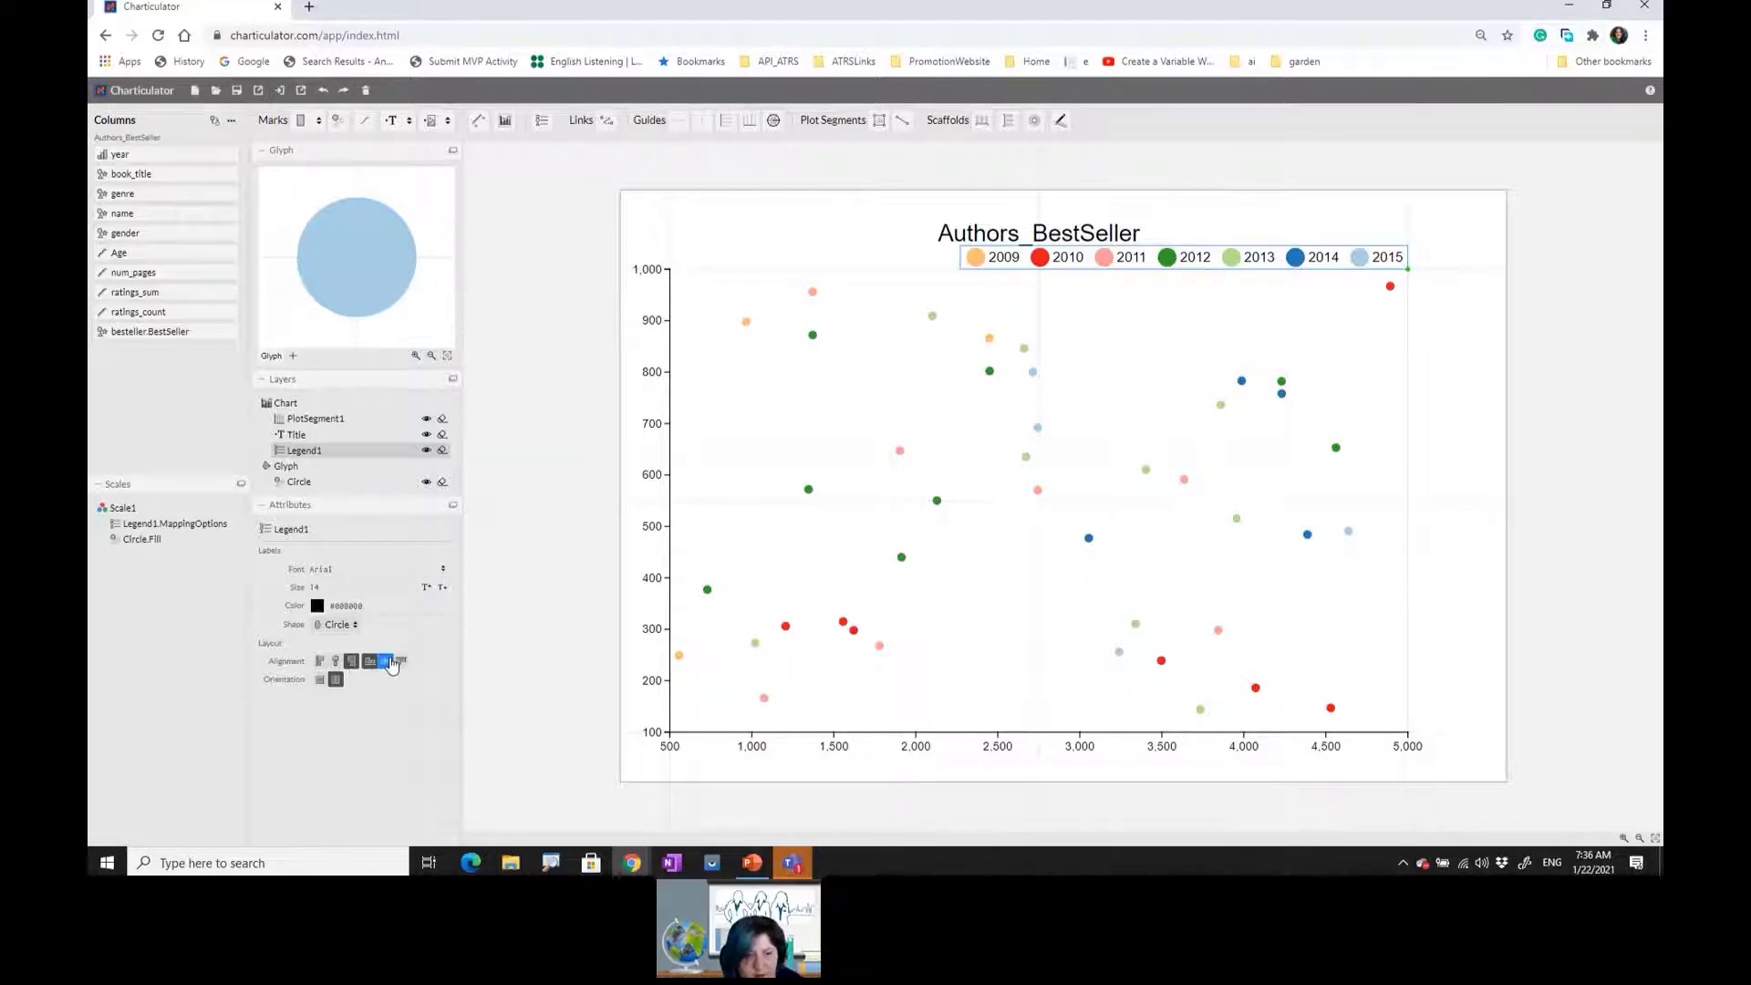
left_click(387, 662)
left_click(400, 662)
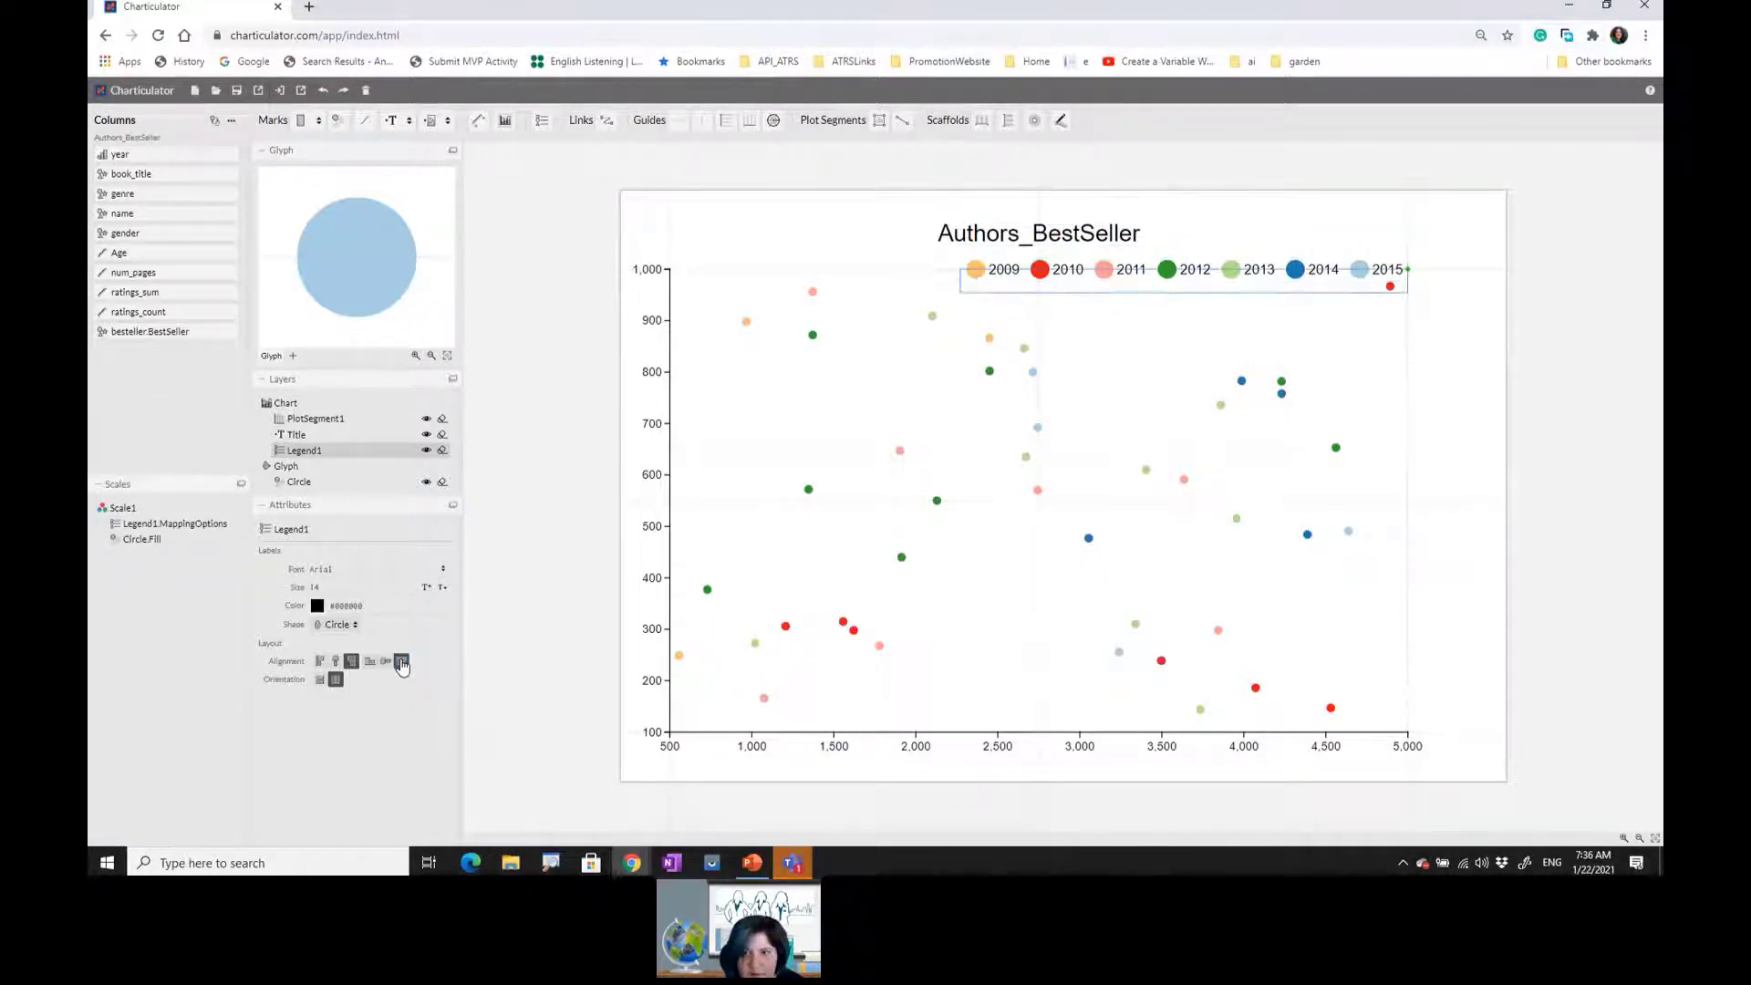
left_click(385, 662)
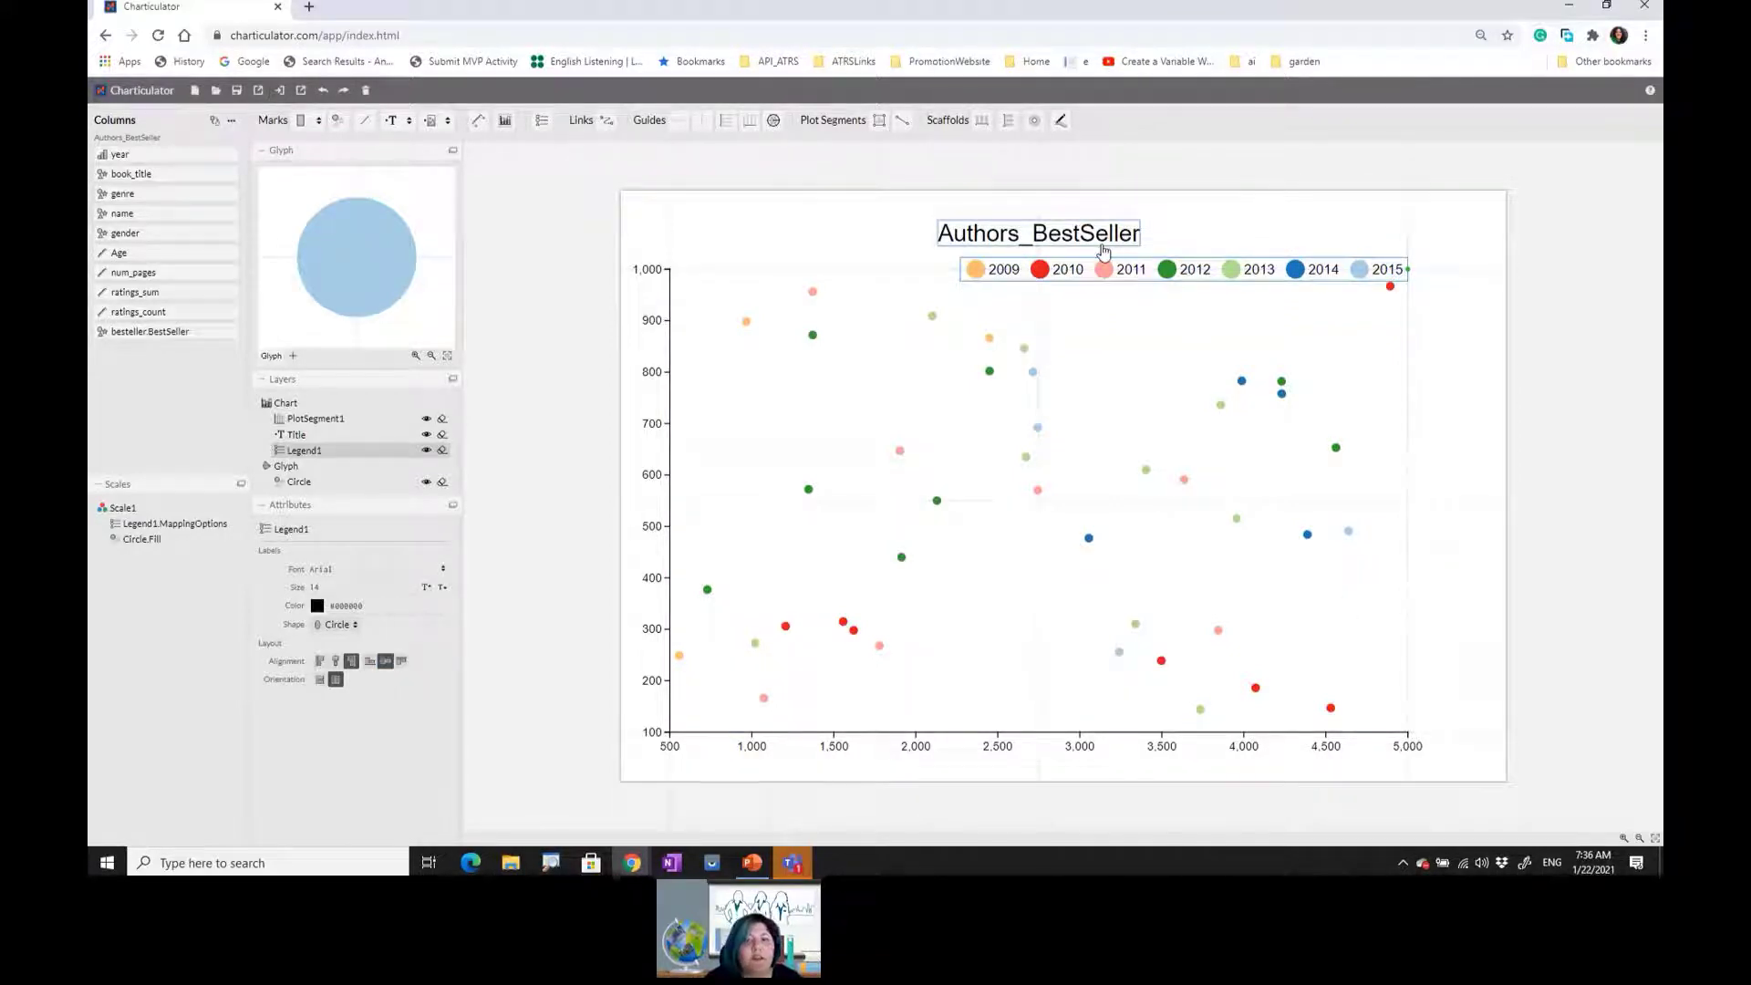
- Change the chart title's text to "Scatter Chart"
left_click(306, 437)
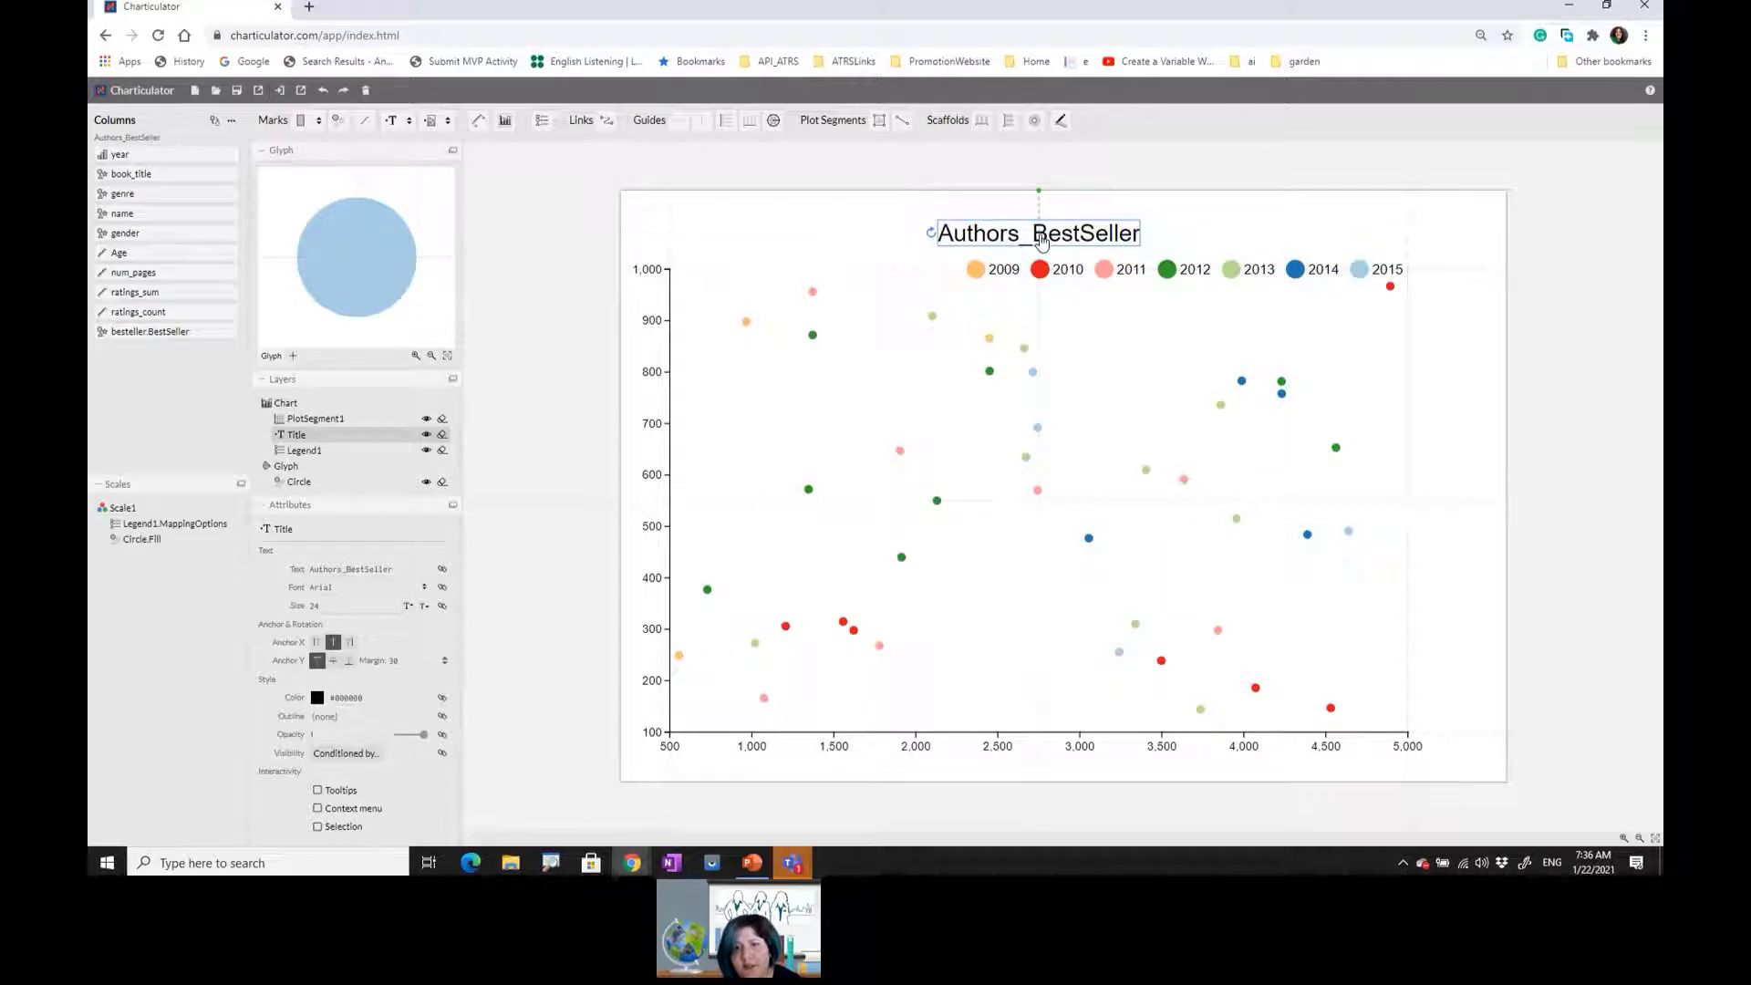
double_click(1084, 242)
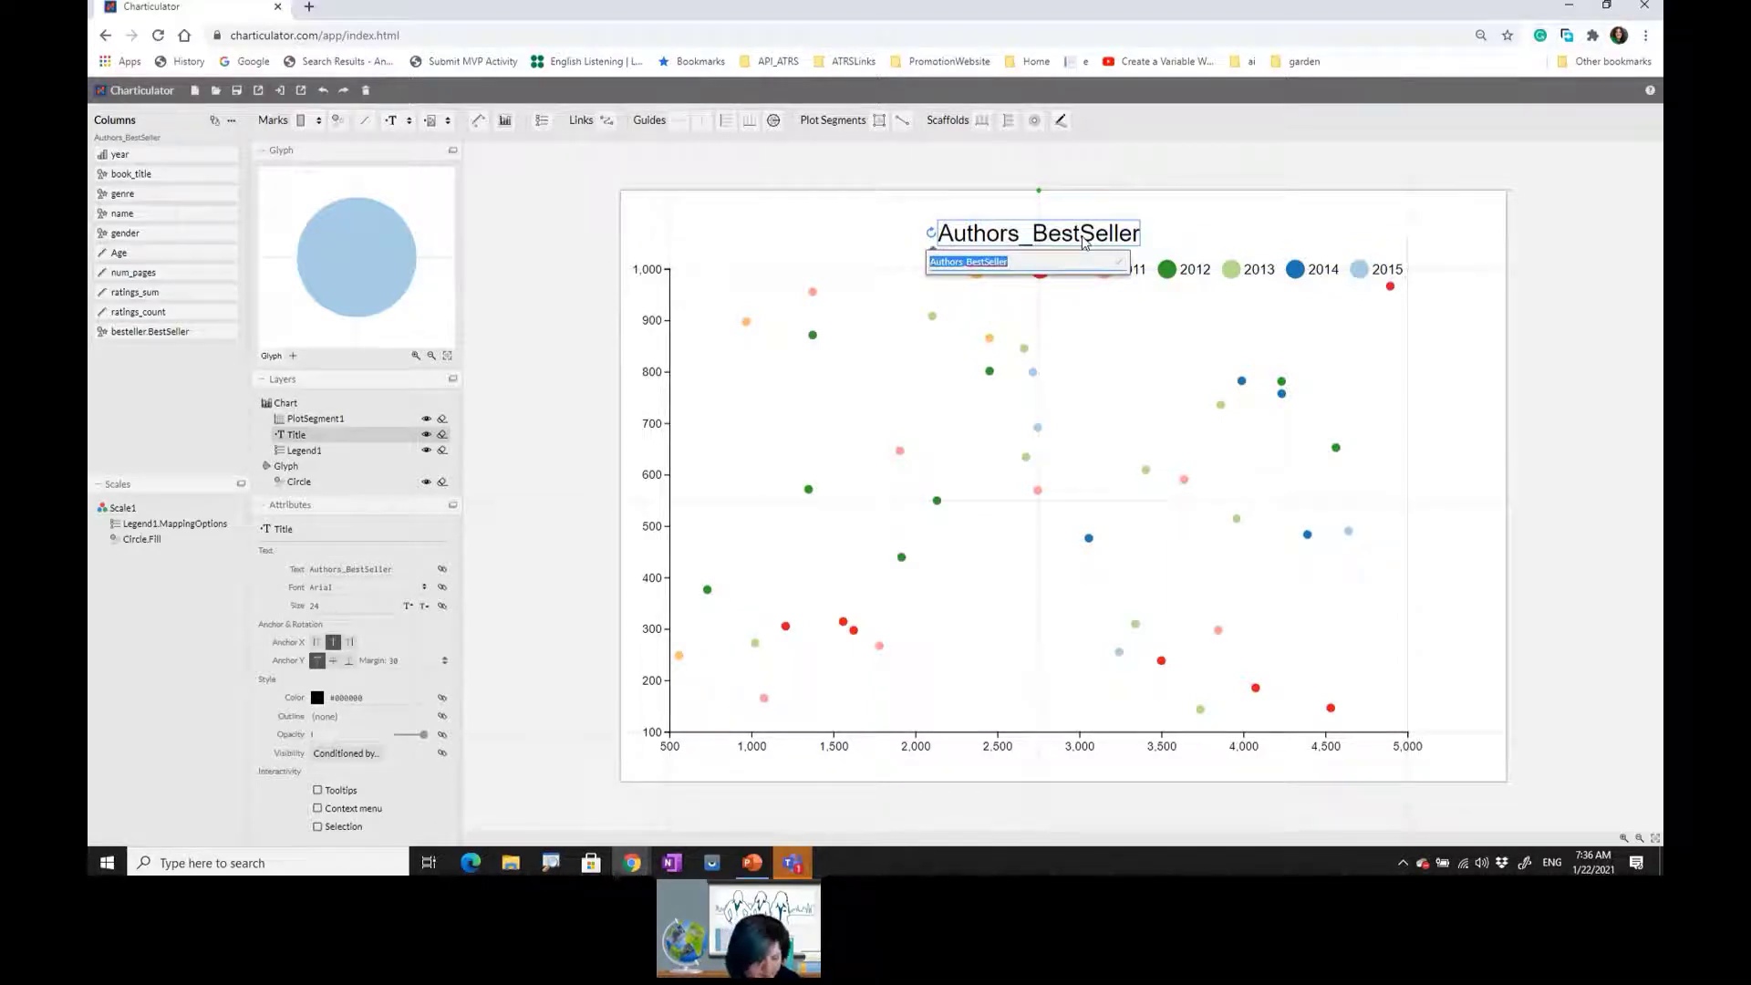
type("Scatter")
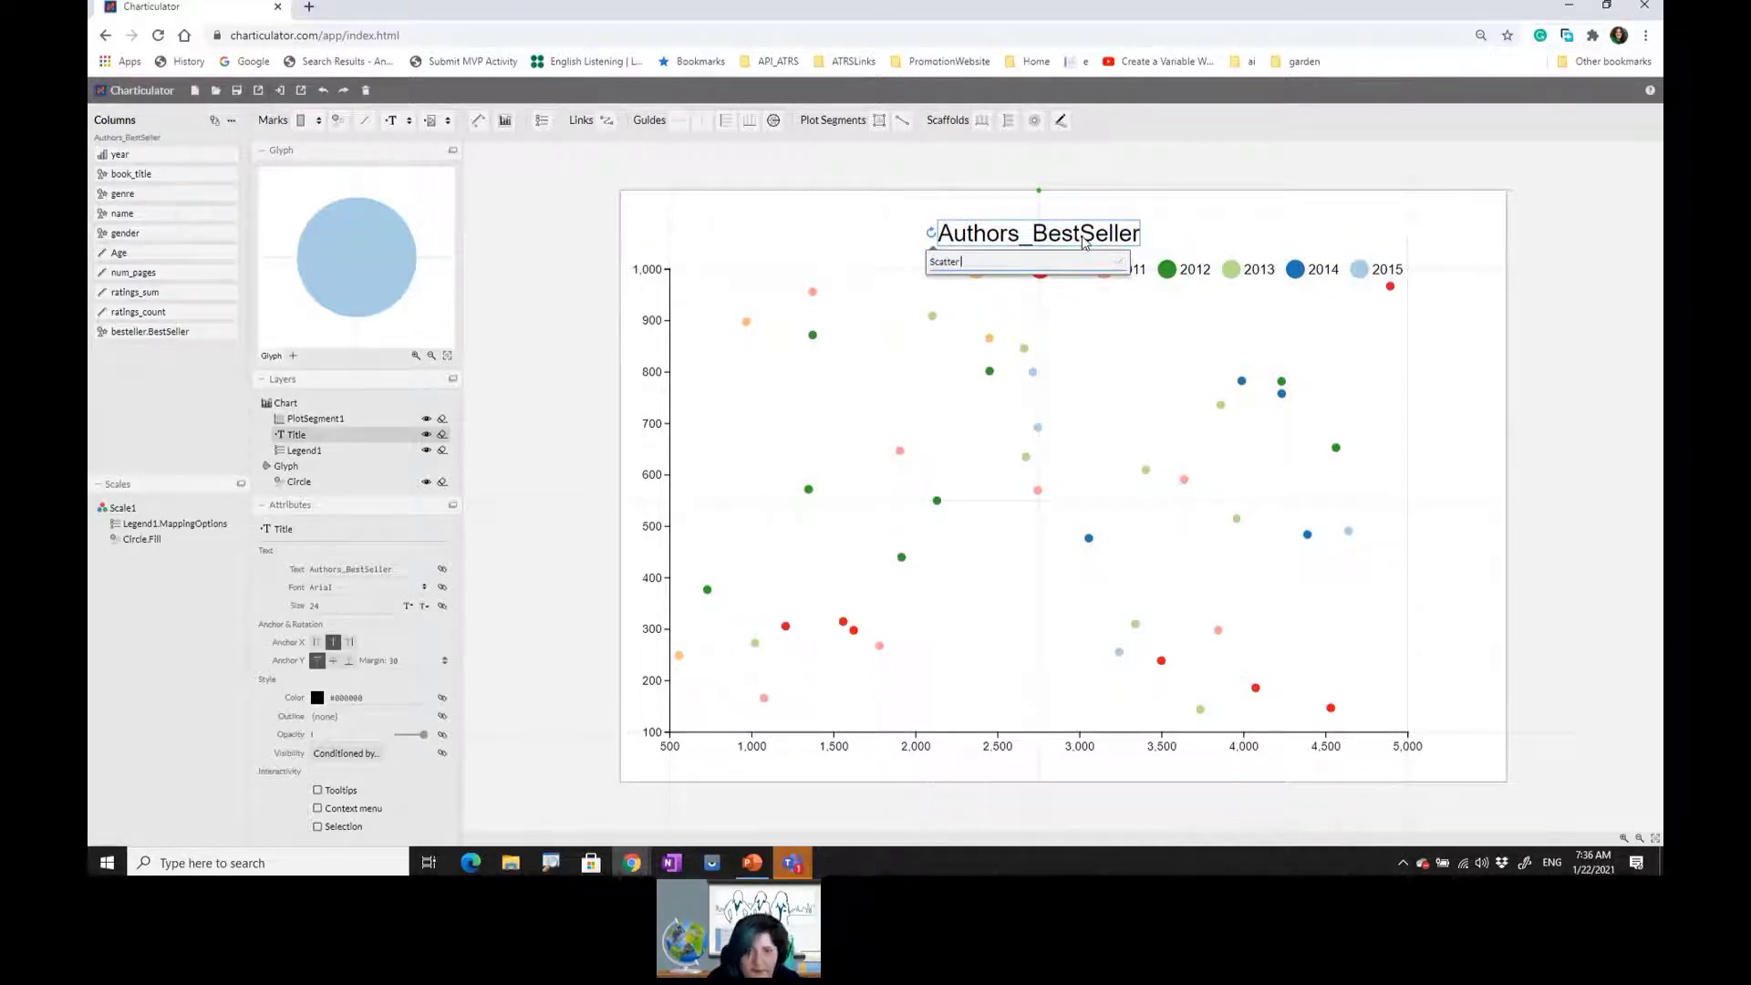
type(" Chart")
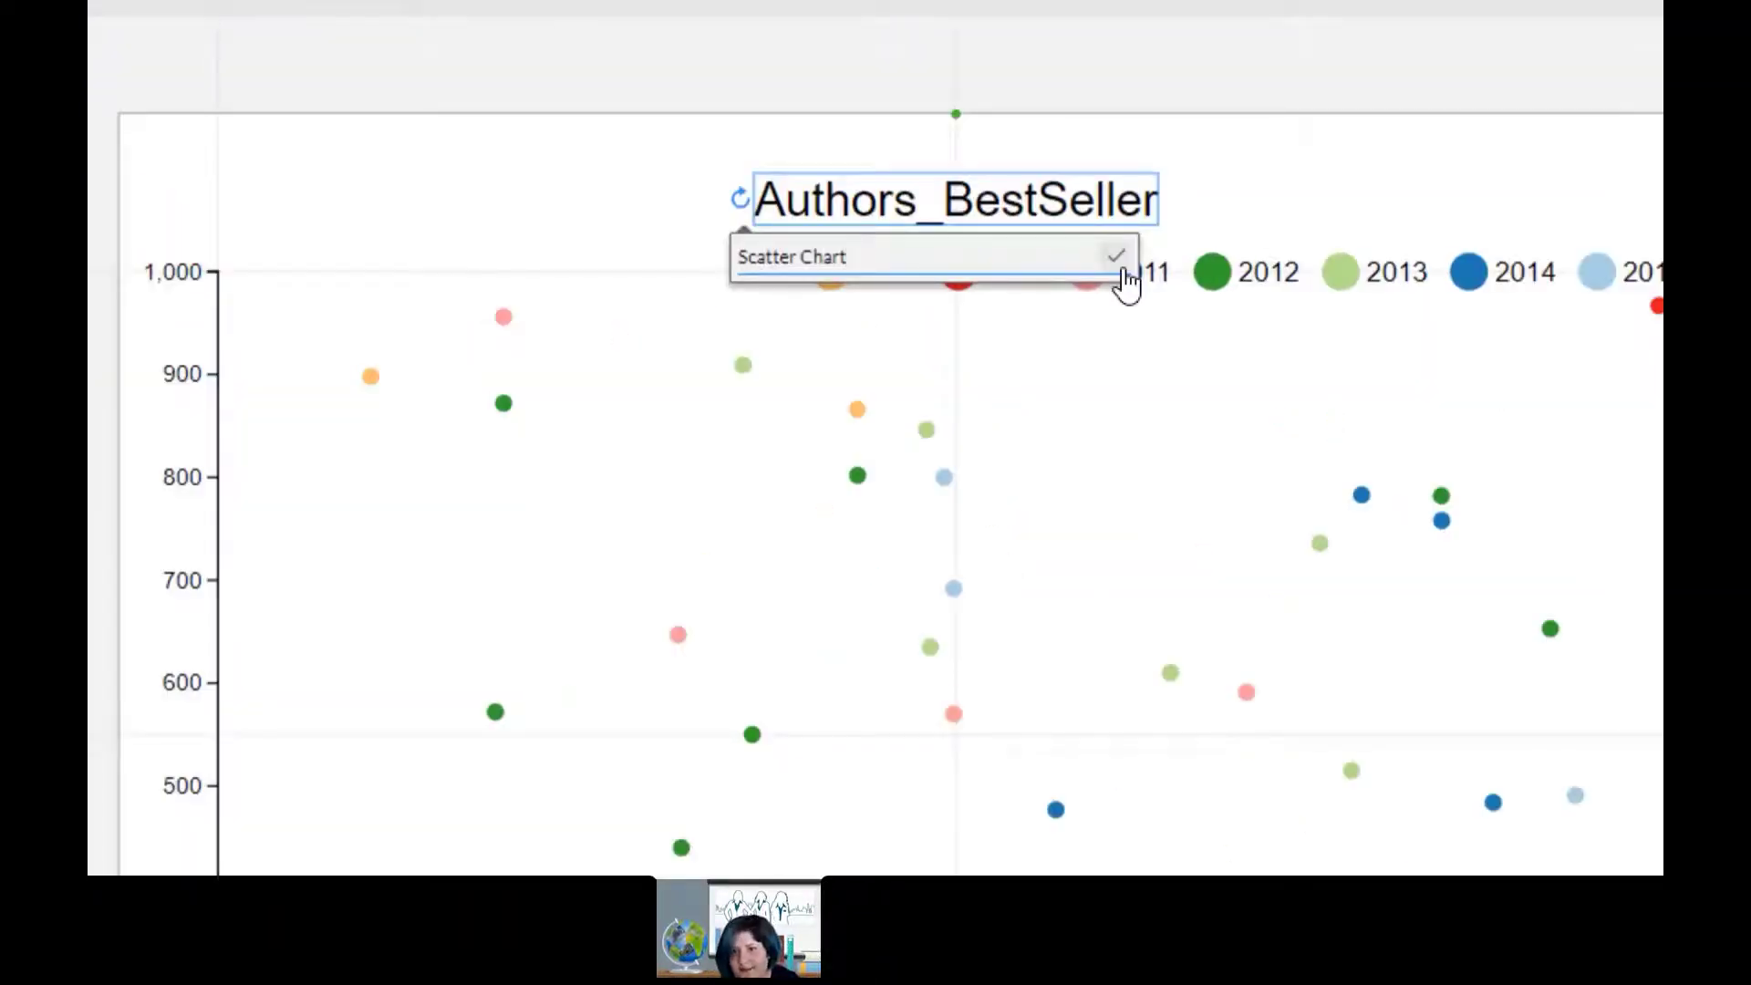
left_click(1122, 266)
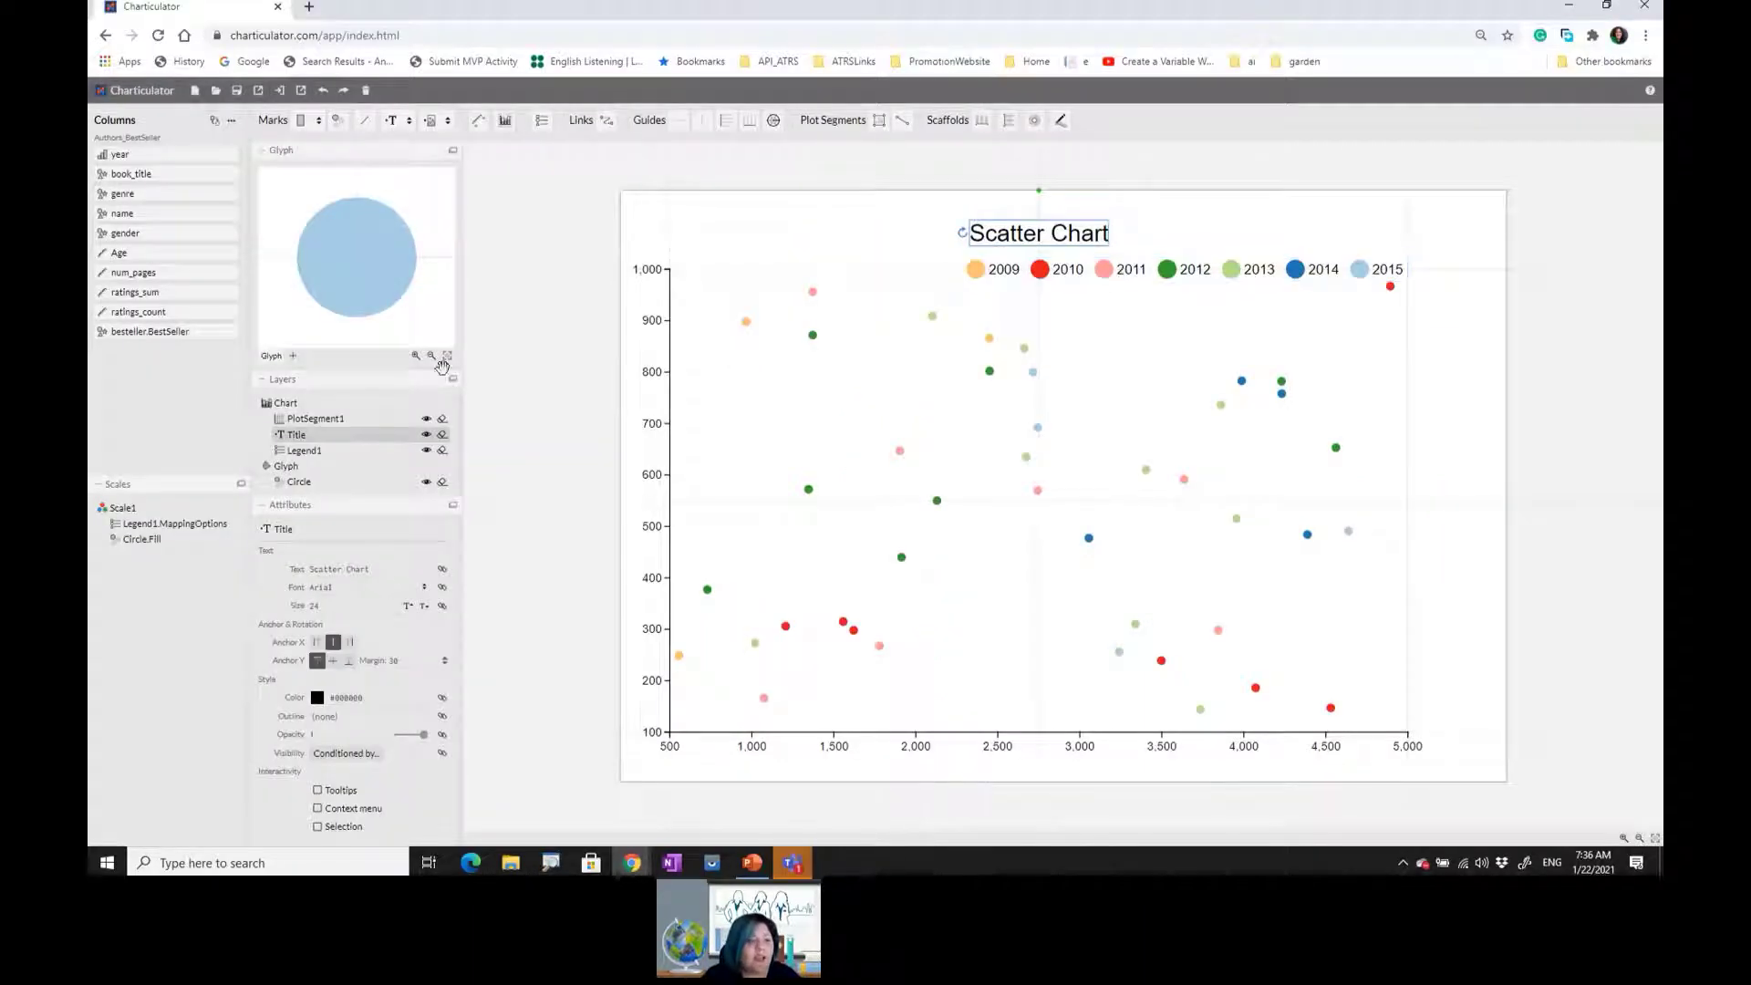
- Map the size of the Circle symbol to the num_pages column
left_click(301, 481)
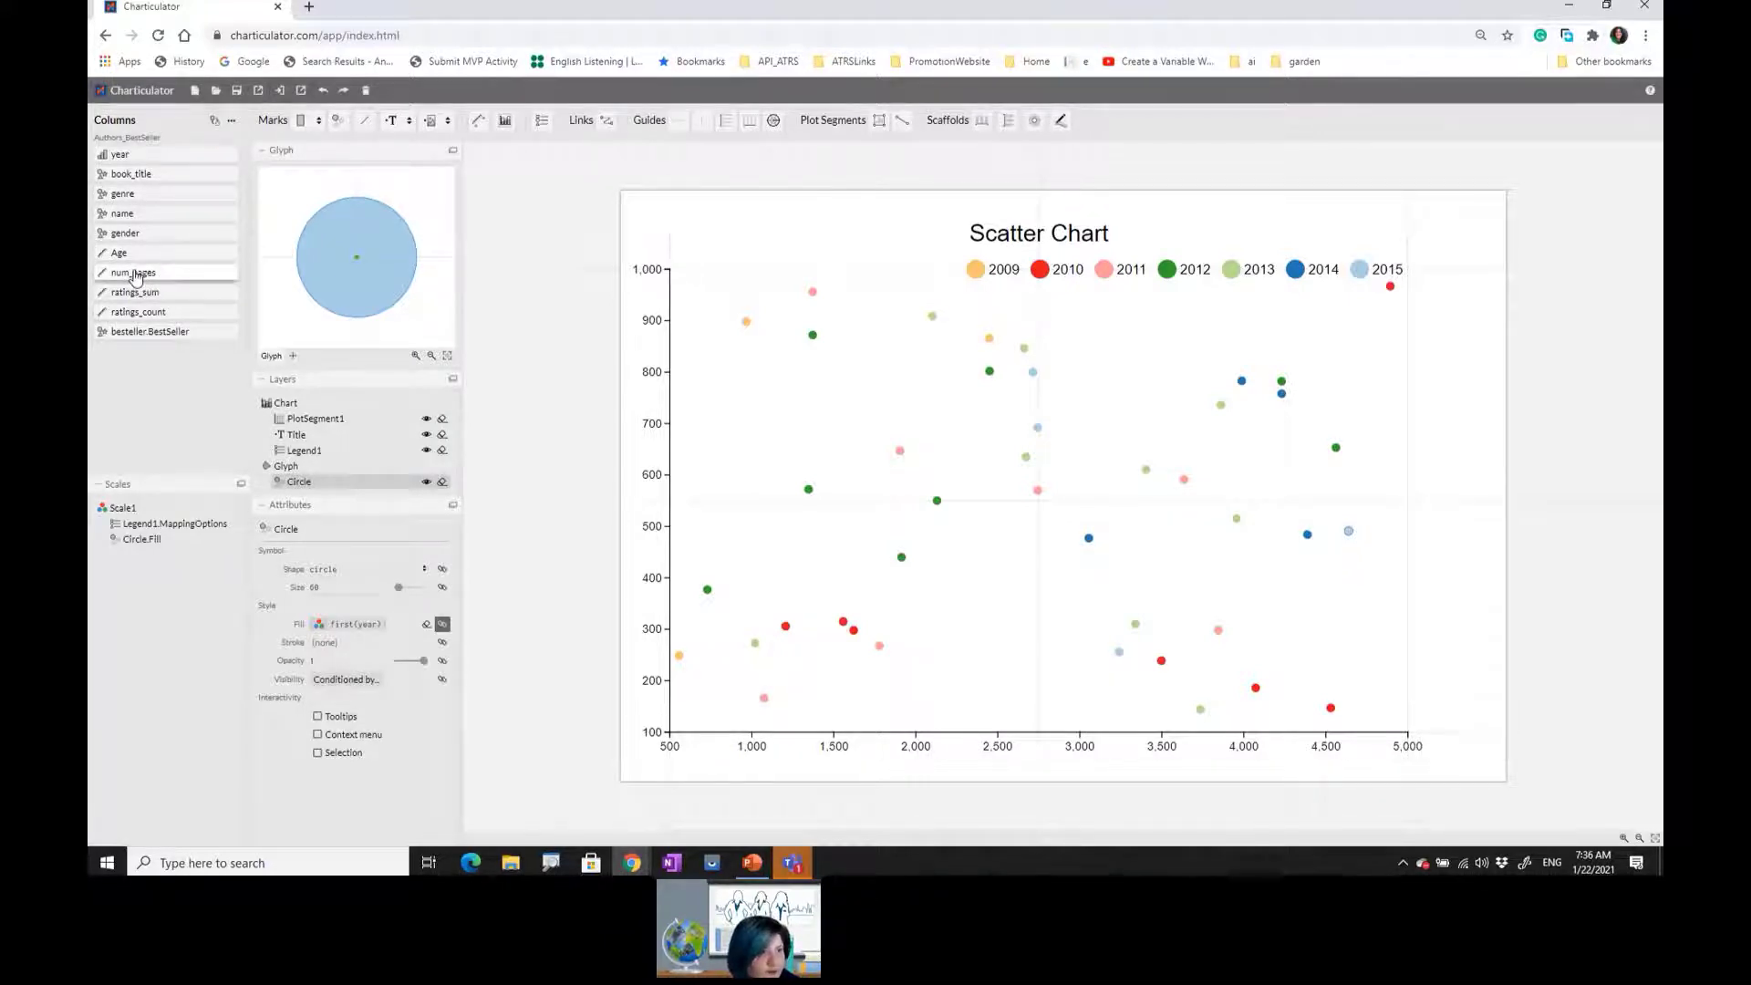
left_click_drag(134, 276, 335, 594)
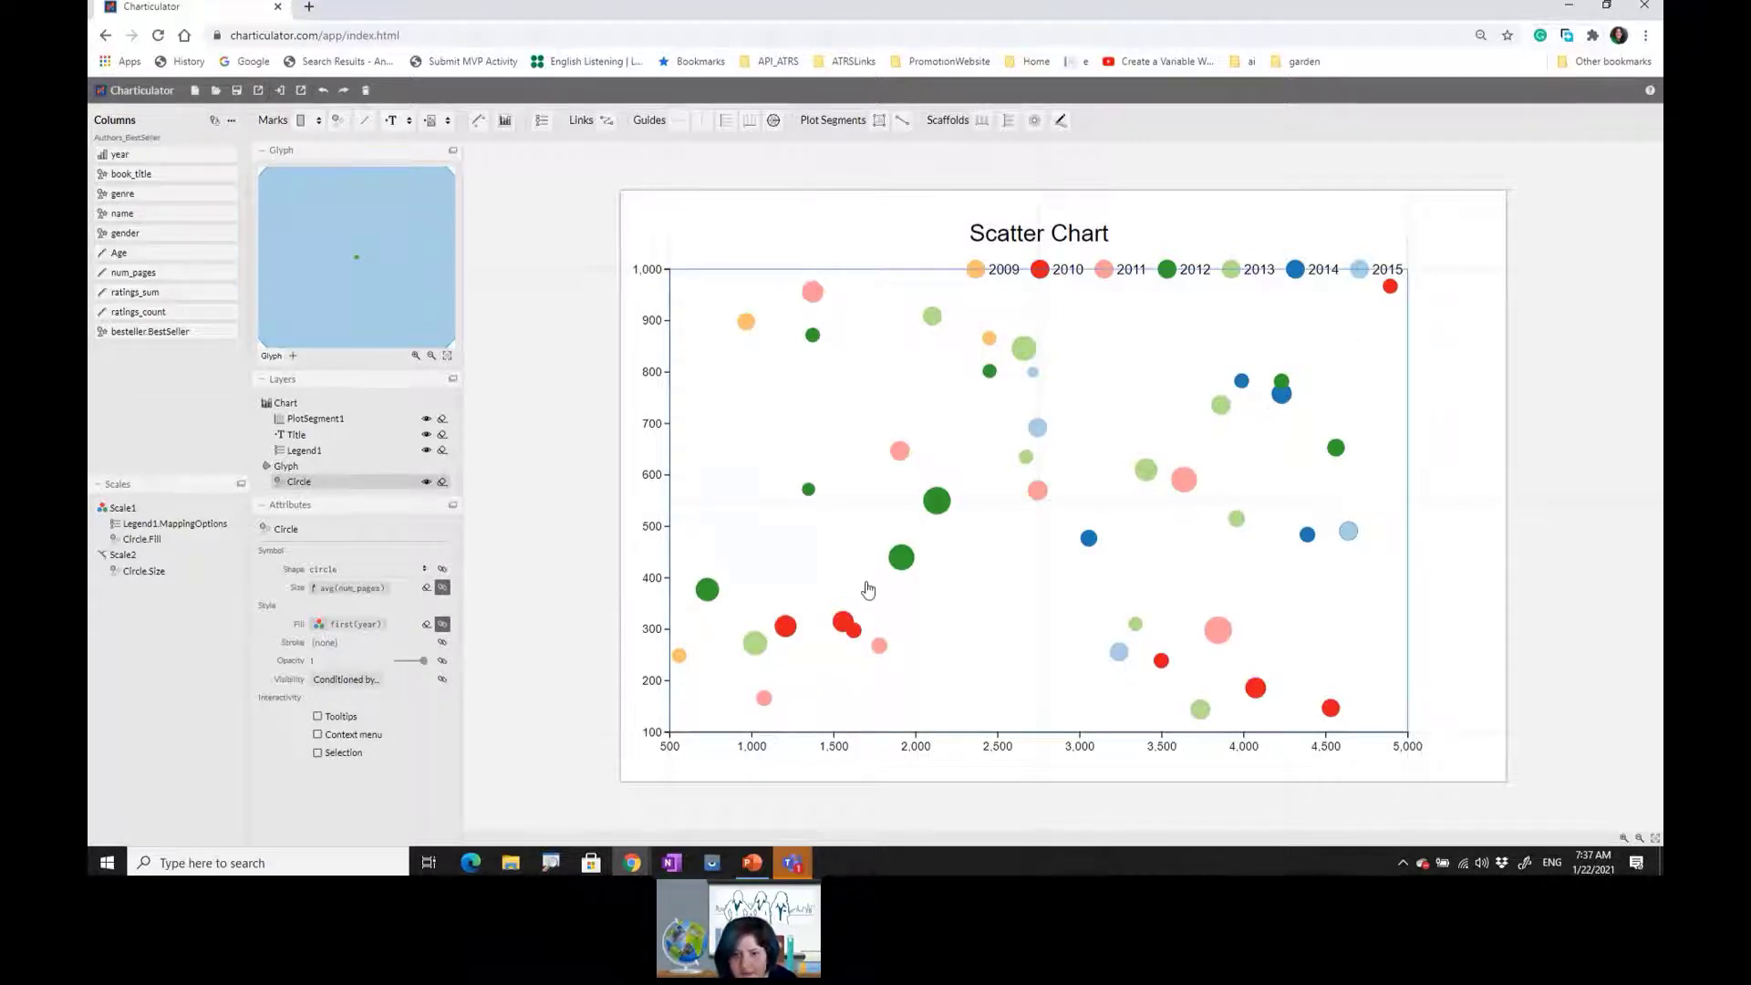
- Set the year legend back to vertical orientation with left horizontal alignment
left_click(310, 451)
left_click(320, 680)
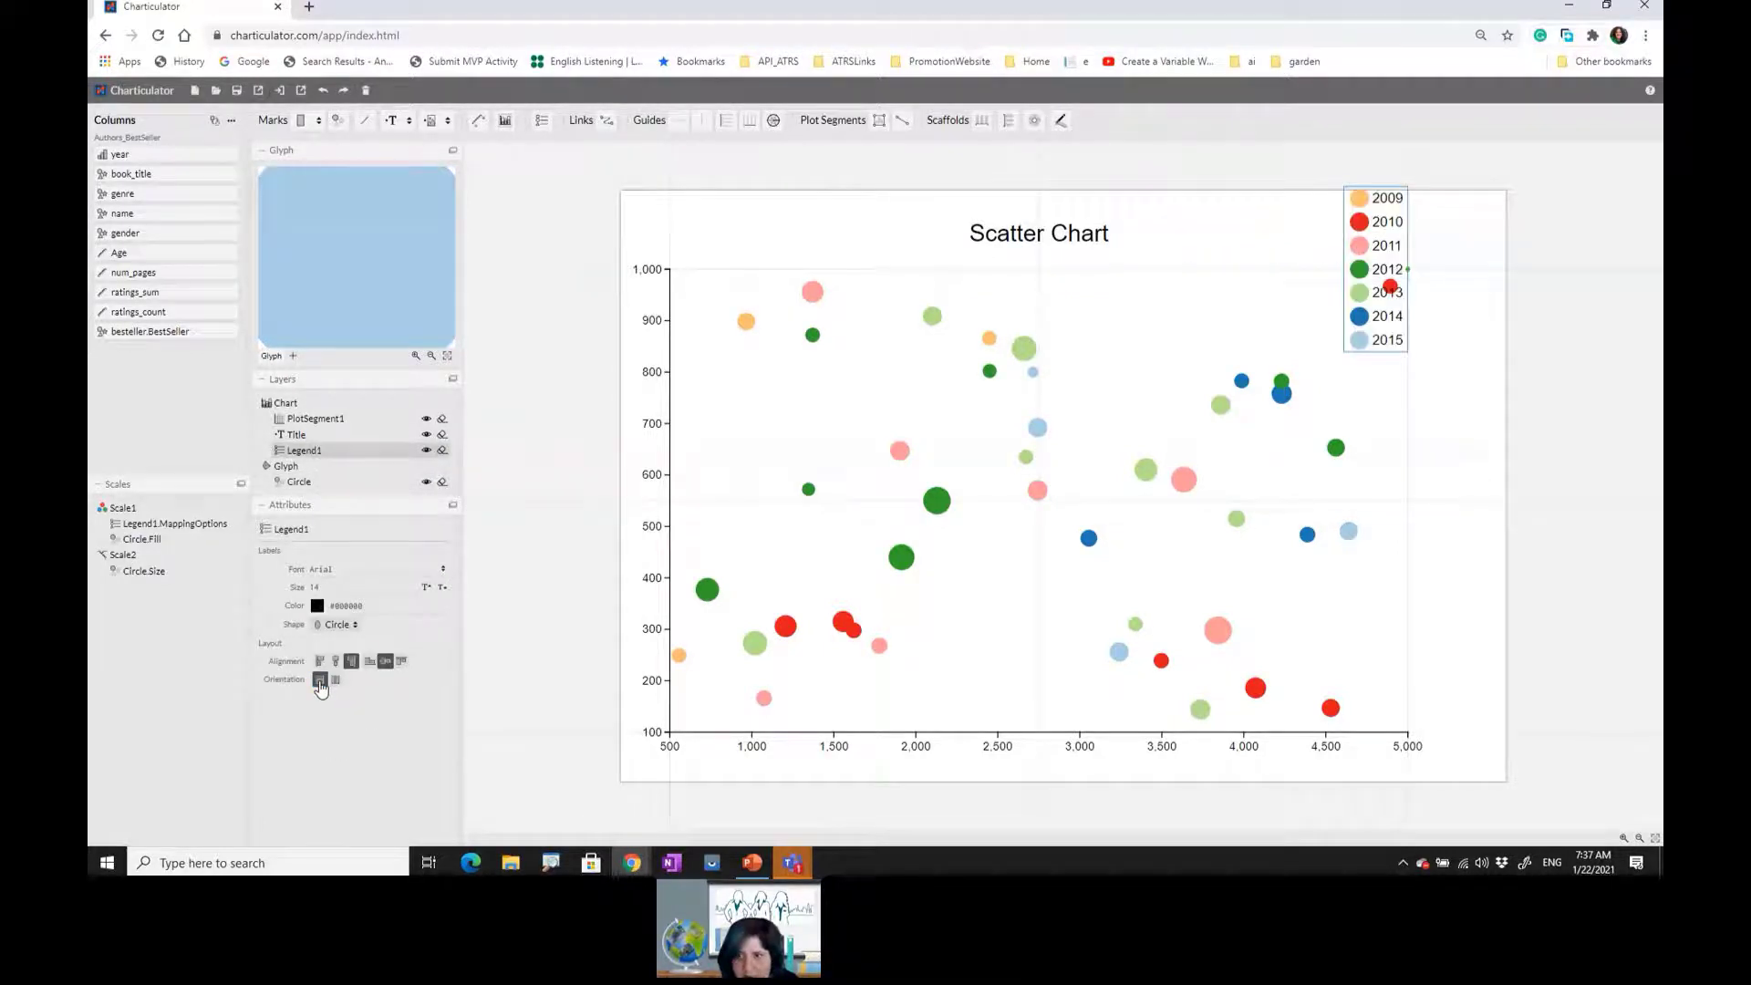
left_click(320, 661)
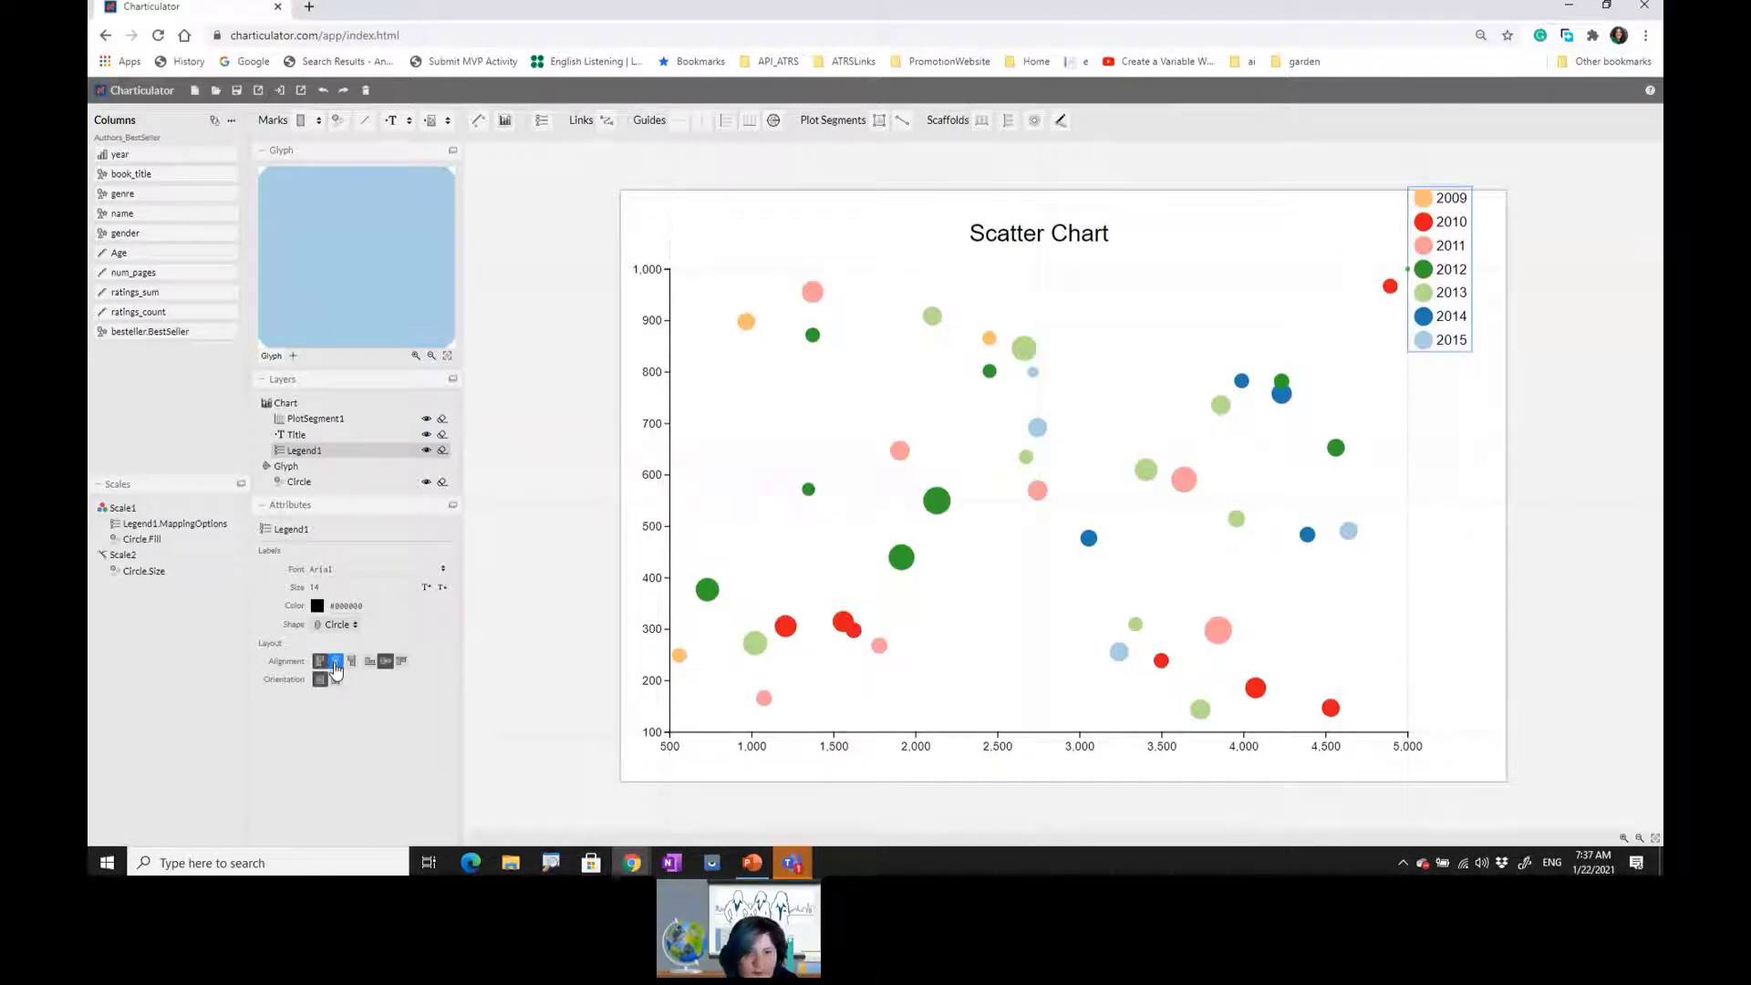
- Set the year legend's horizontal alignment to left
left_click(330, 662)
left_click(321, 663)
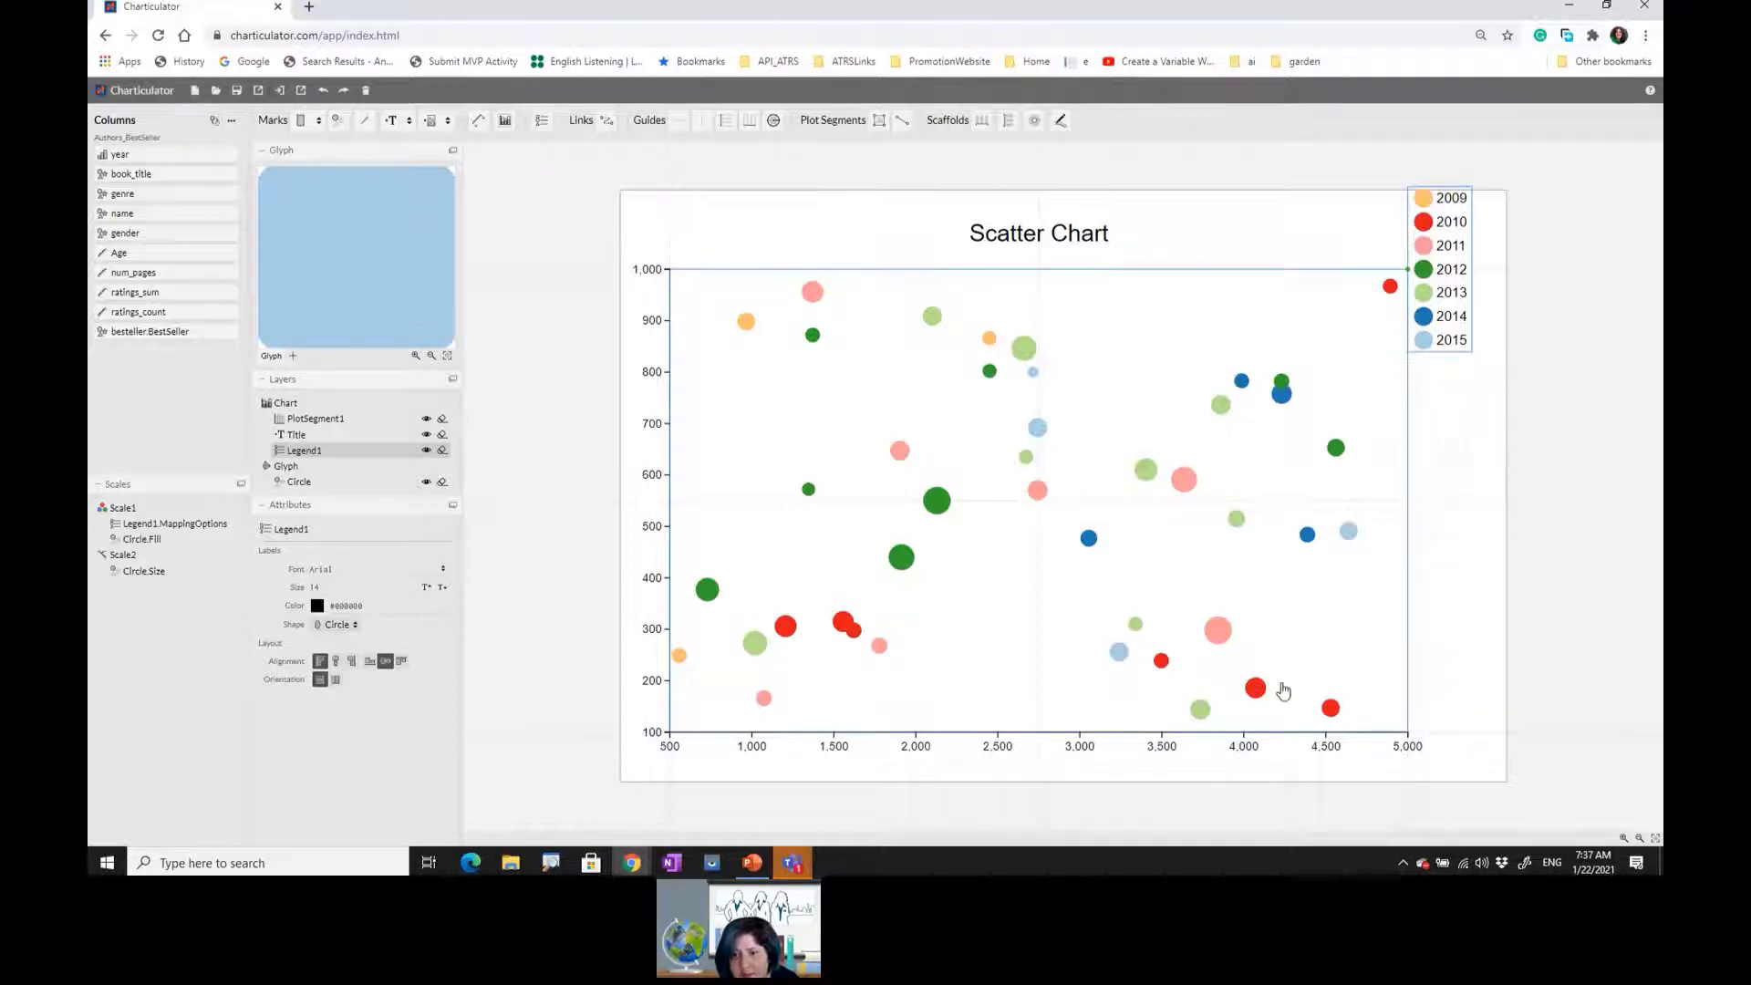
- Set the minimum of PlotSegment1's X axis range to 100 and of its Y axis range to 50
left_click(326, 419)
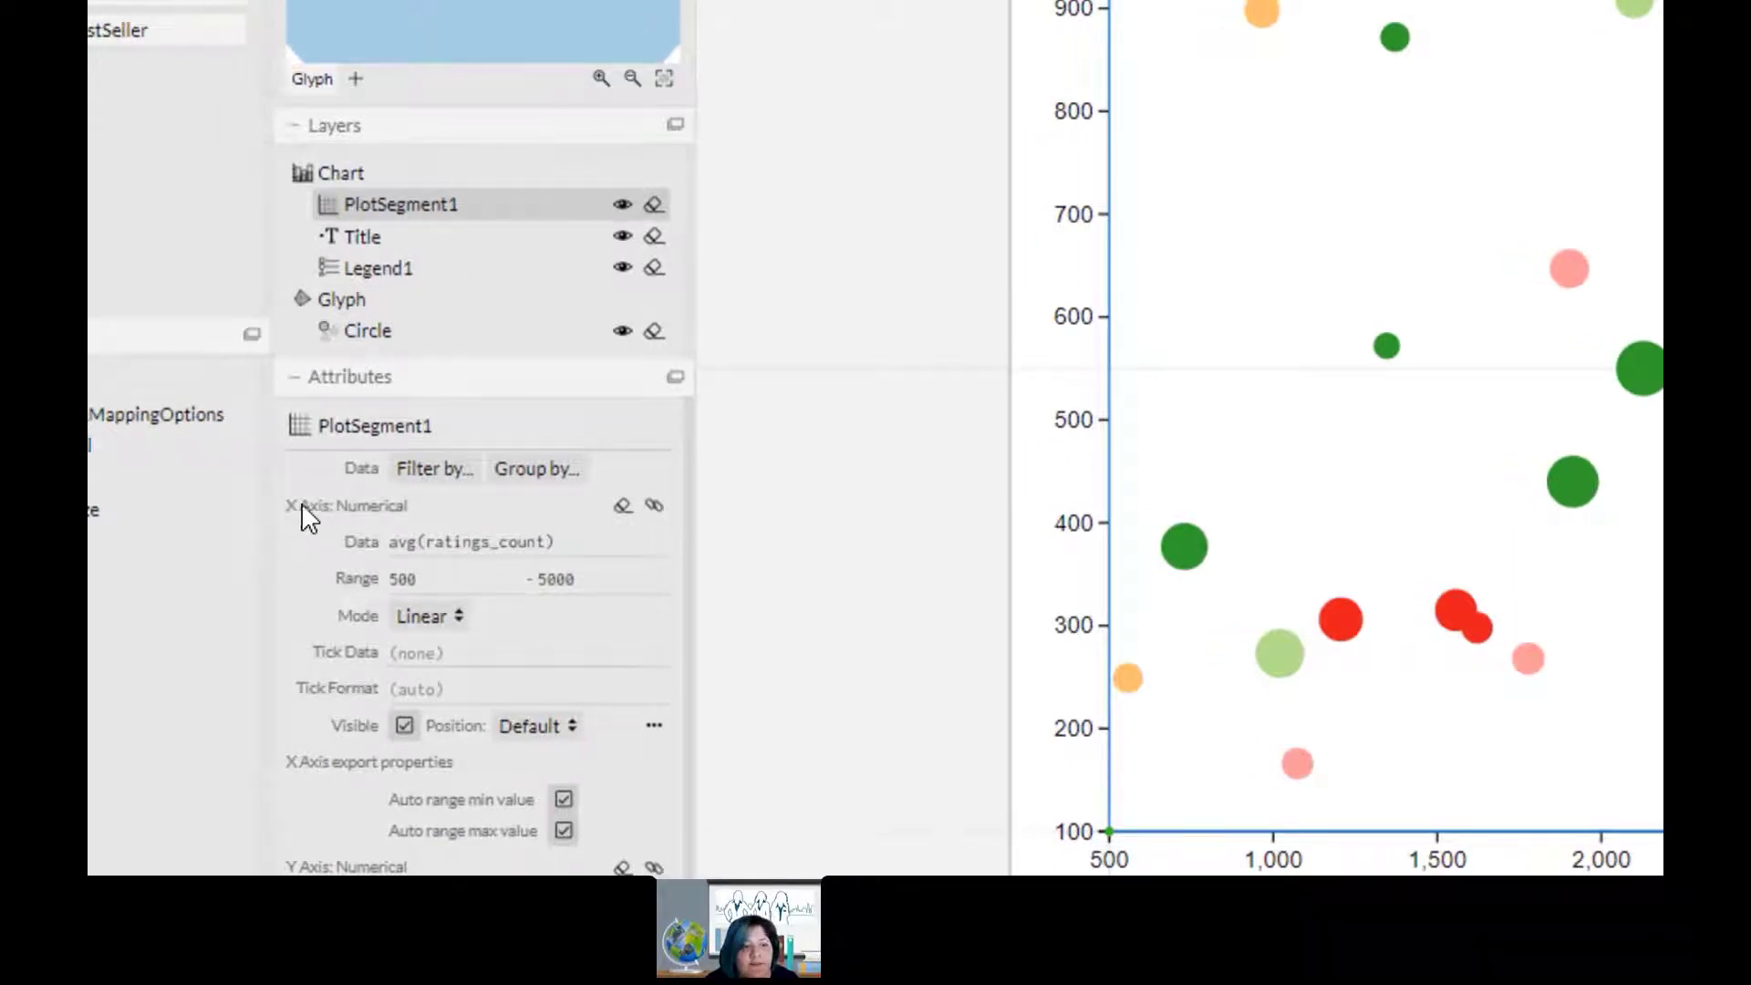
left_click(422, 542)
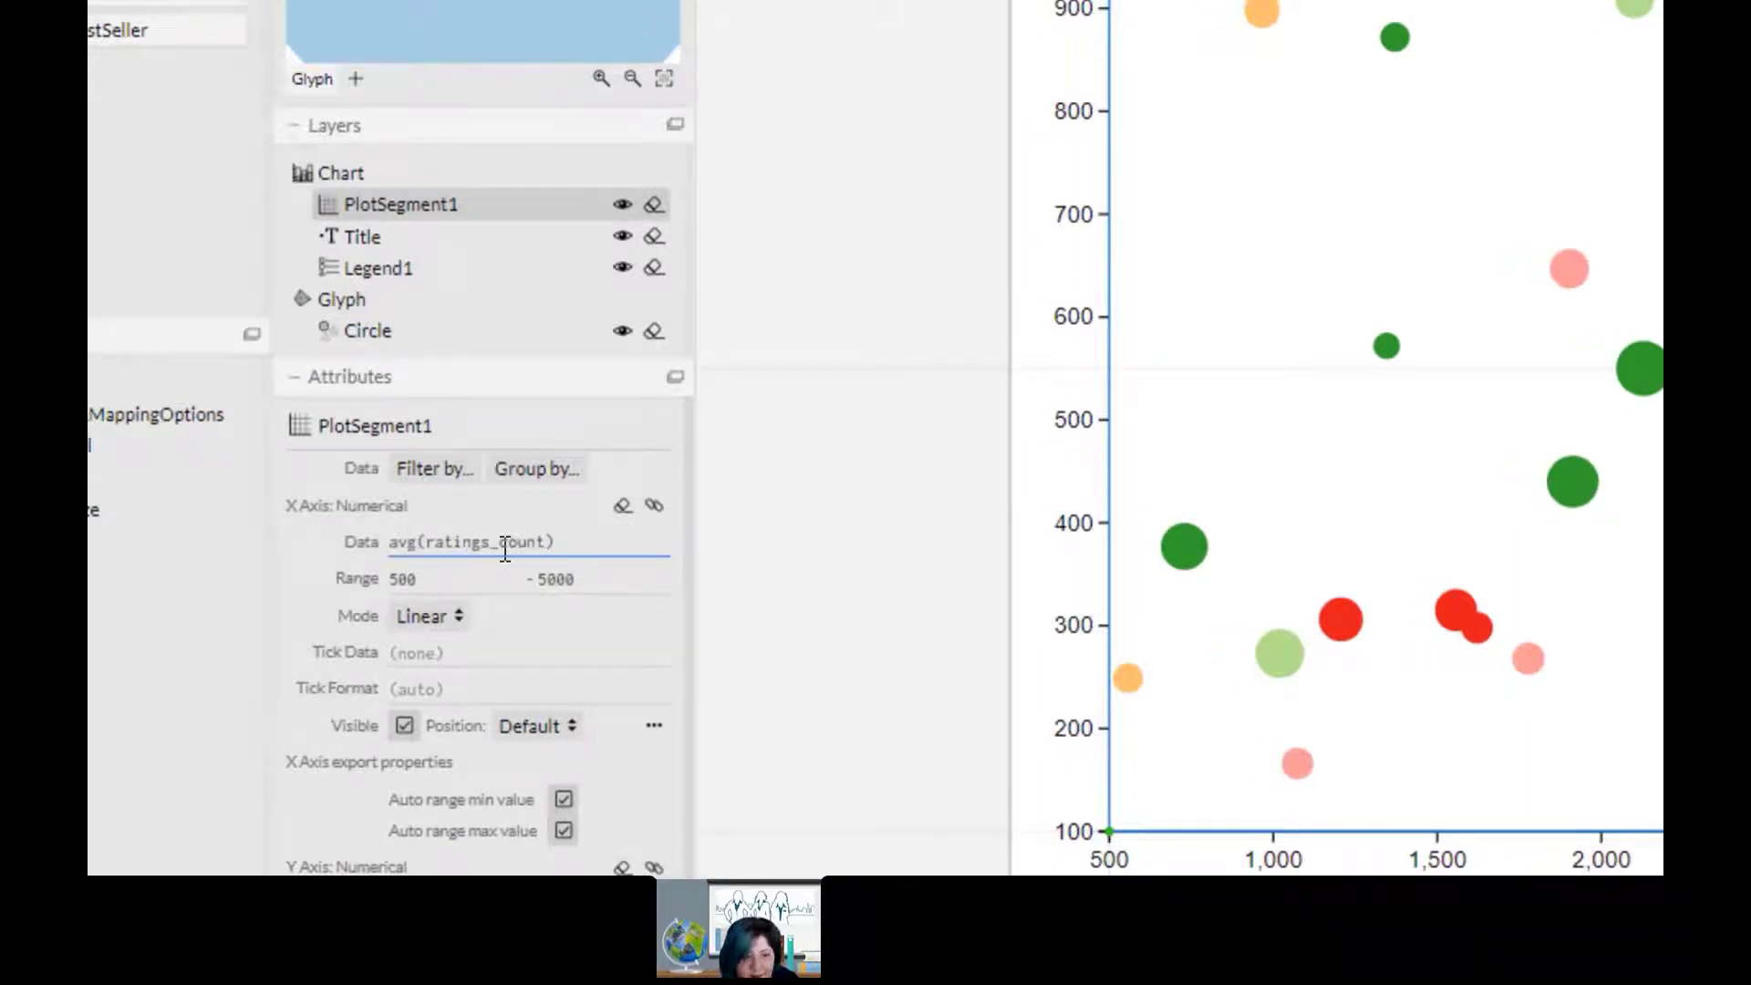
left_click(489, 581)
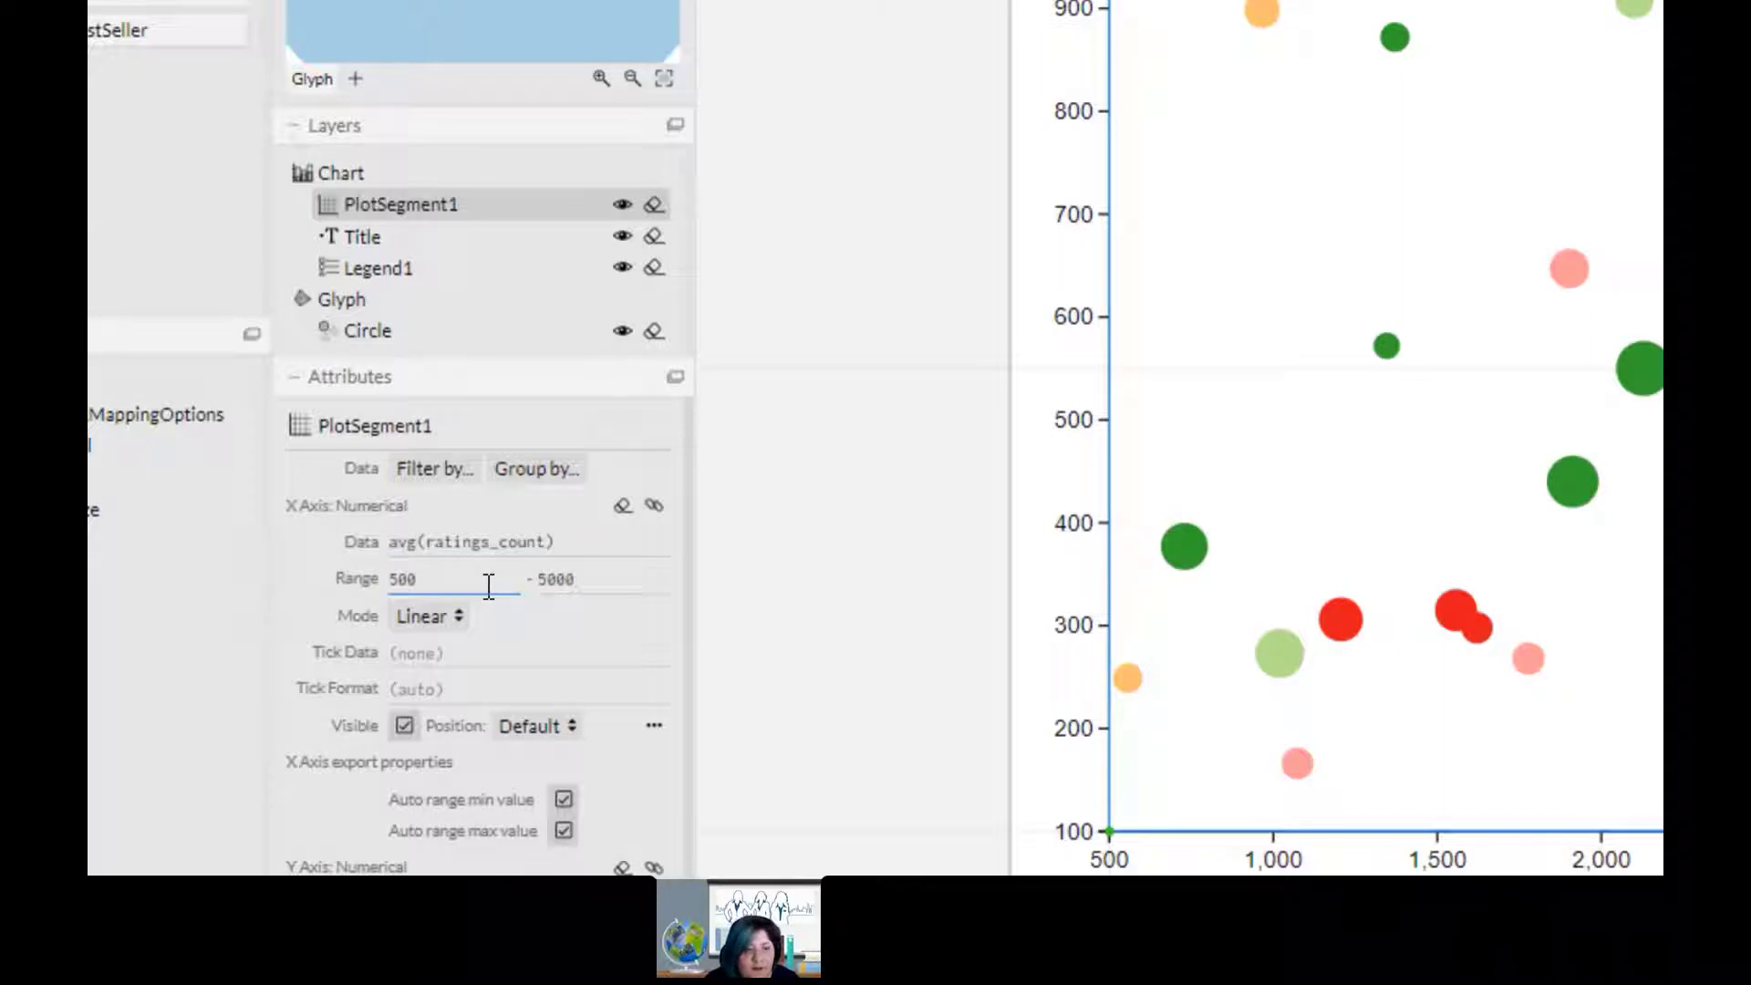
double_click(491, 586)
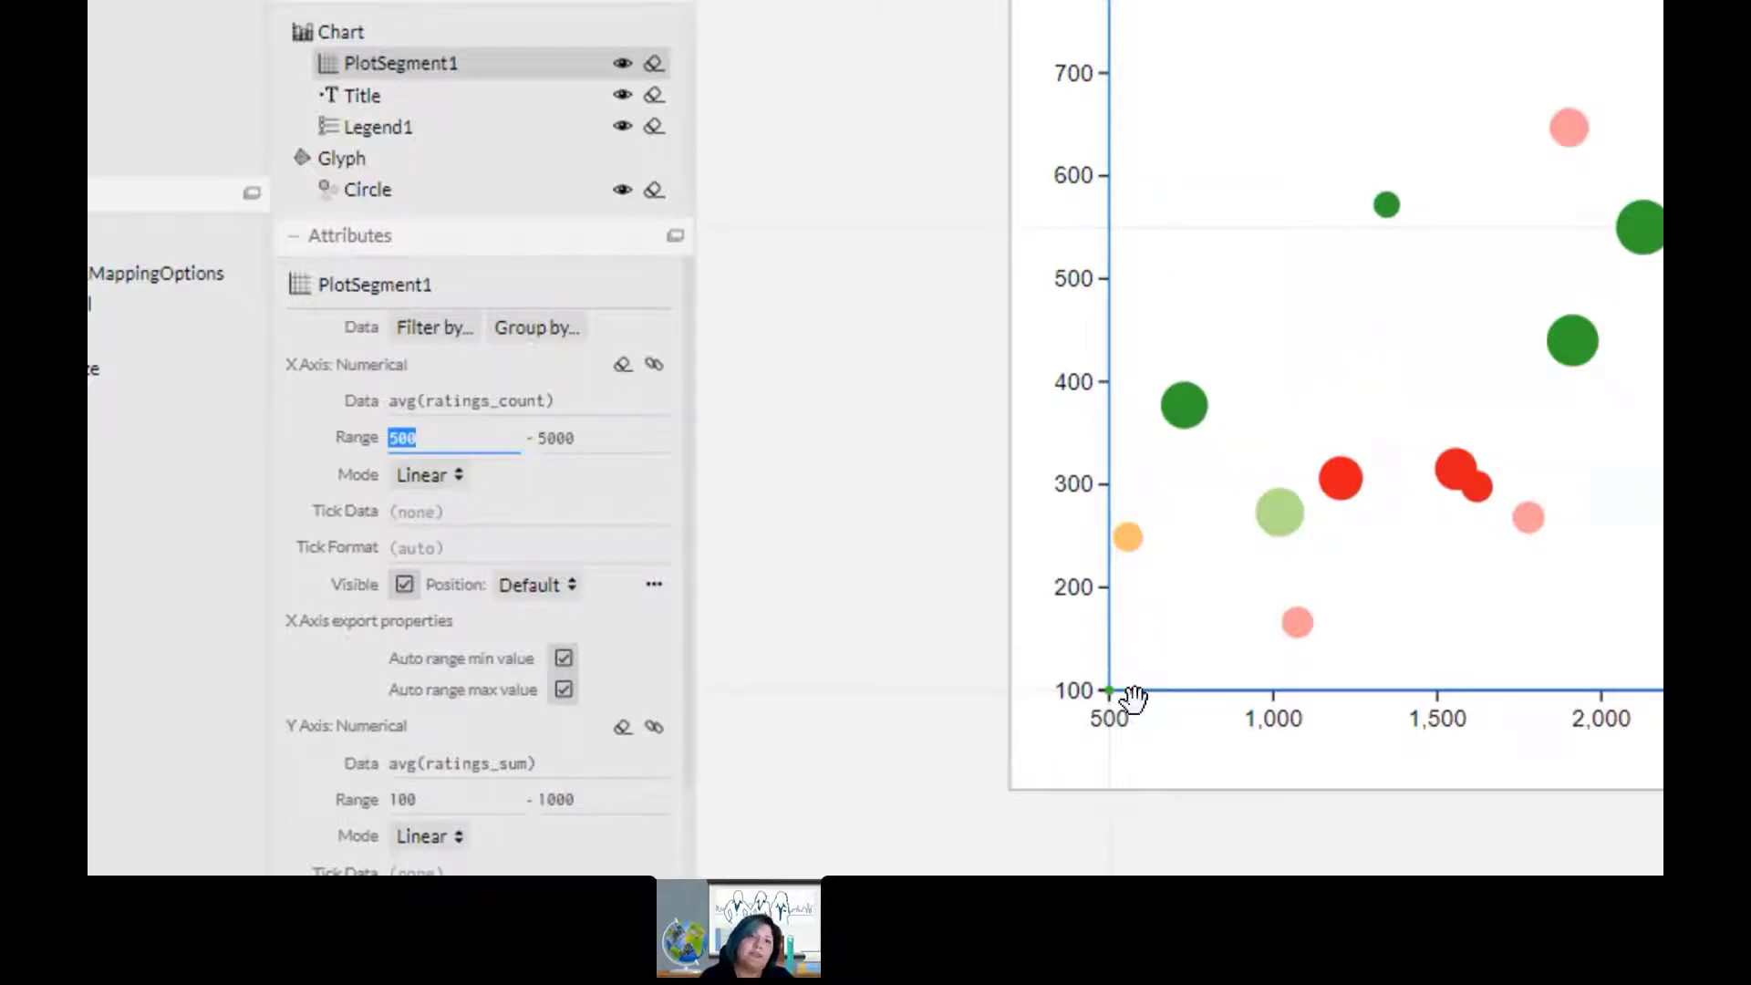
type("100")
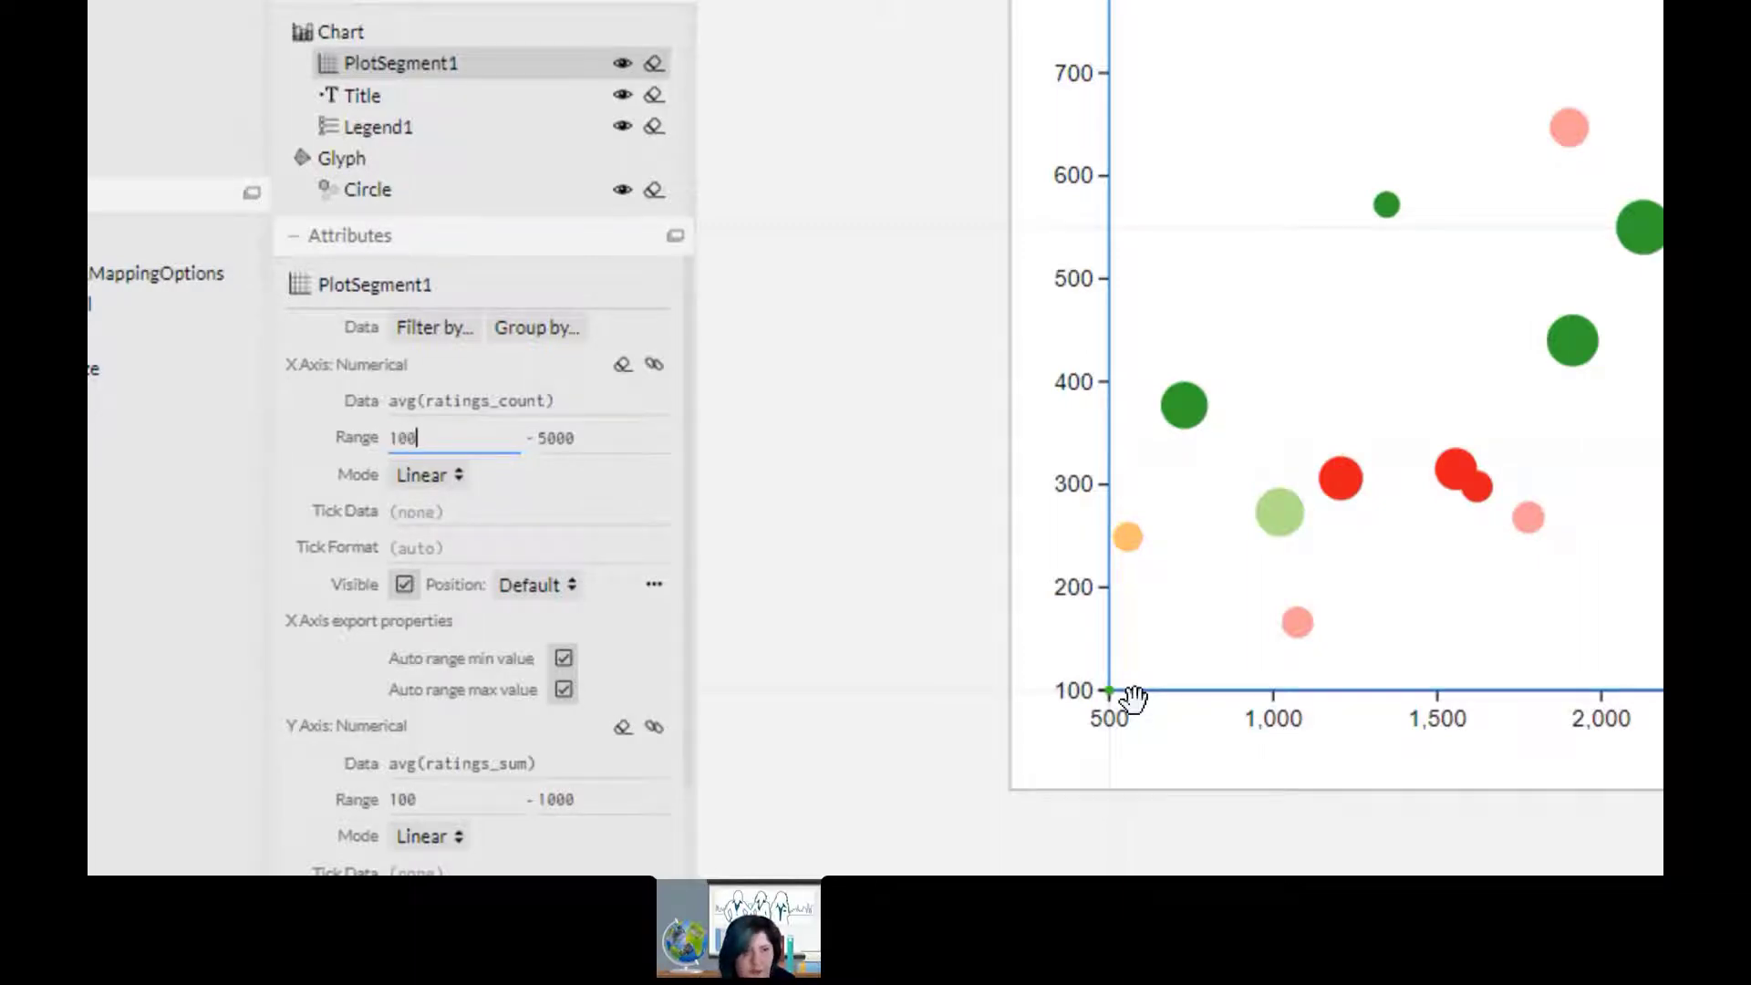
key("Return")
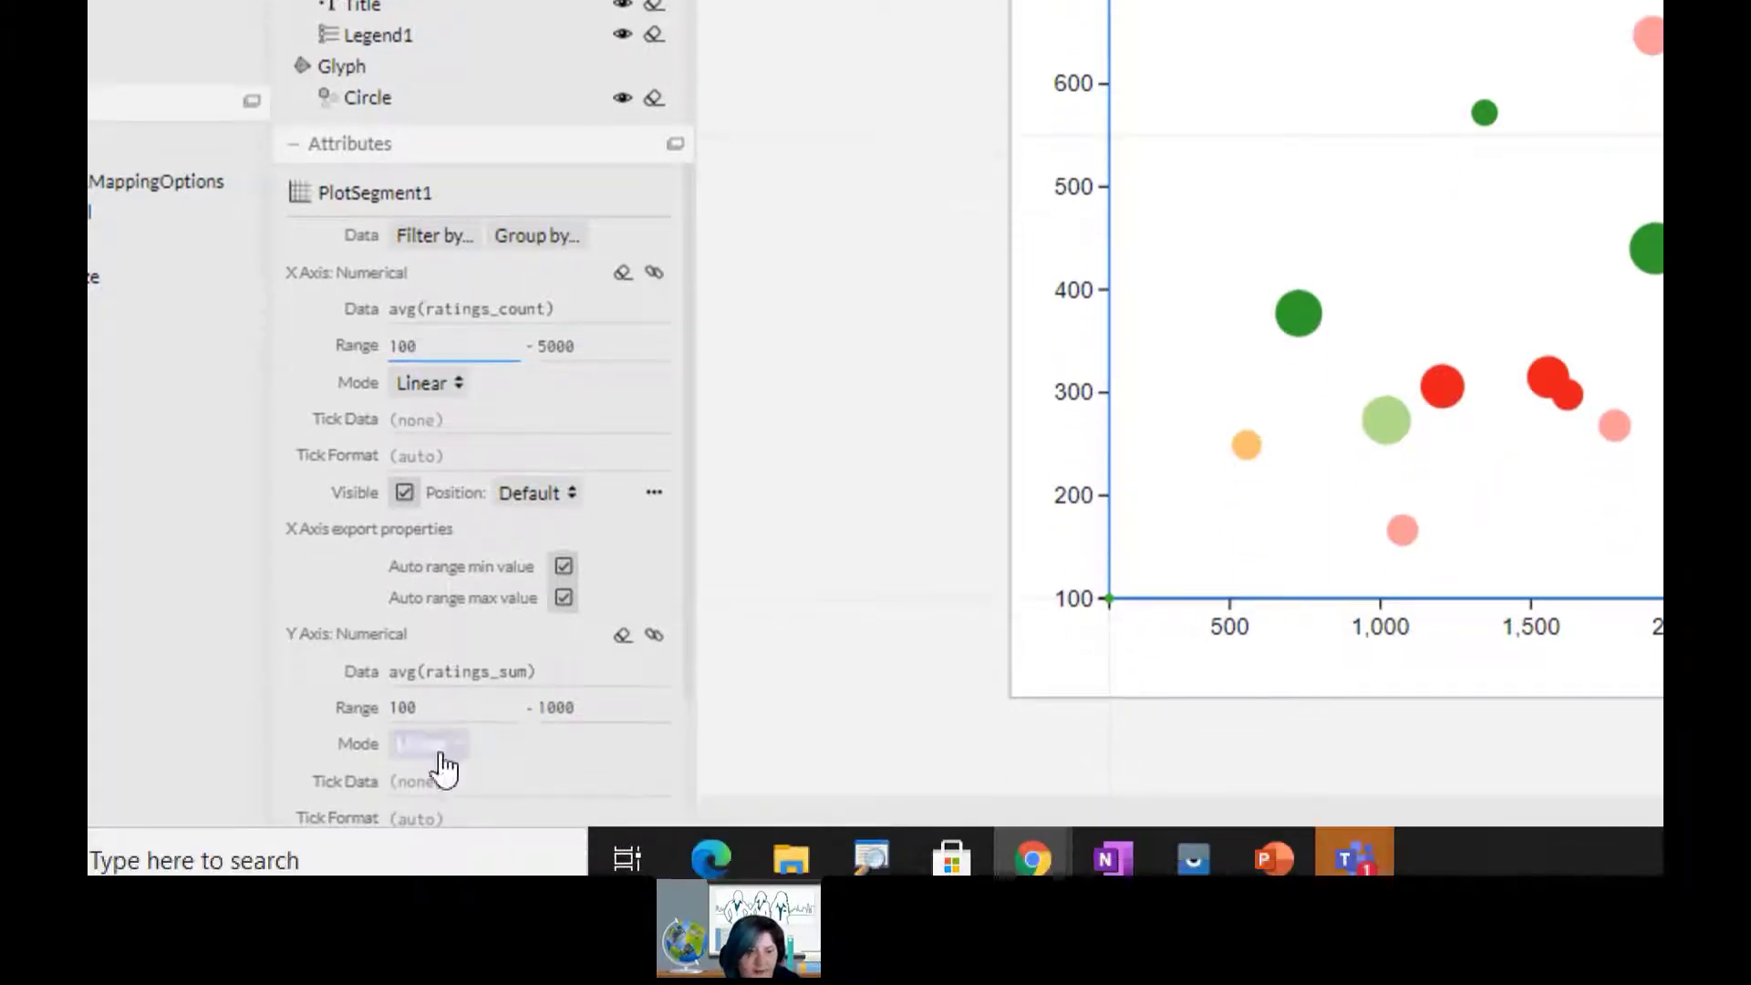
left_click(427, 714)
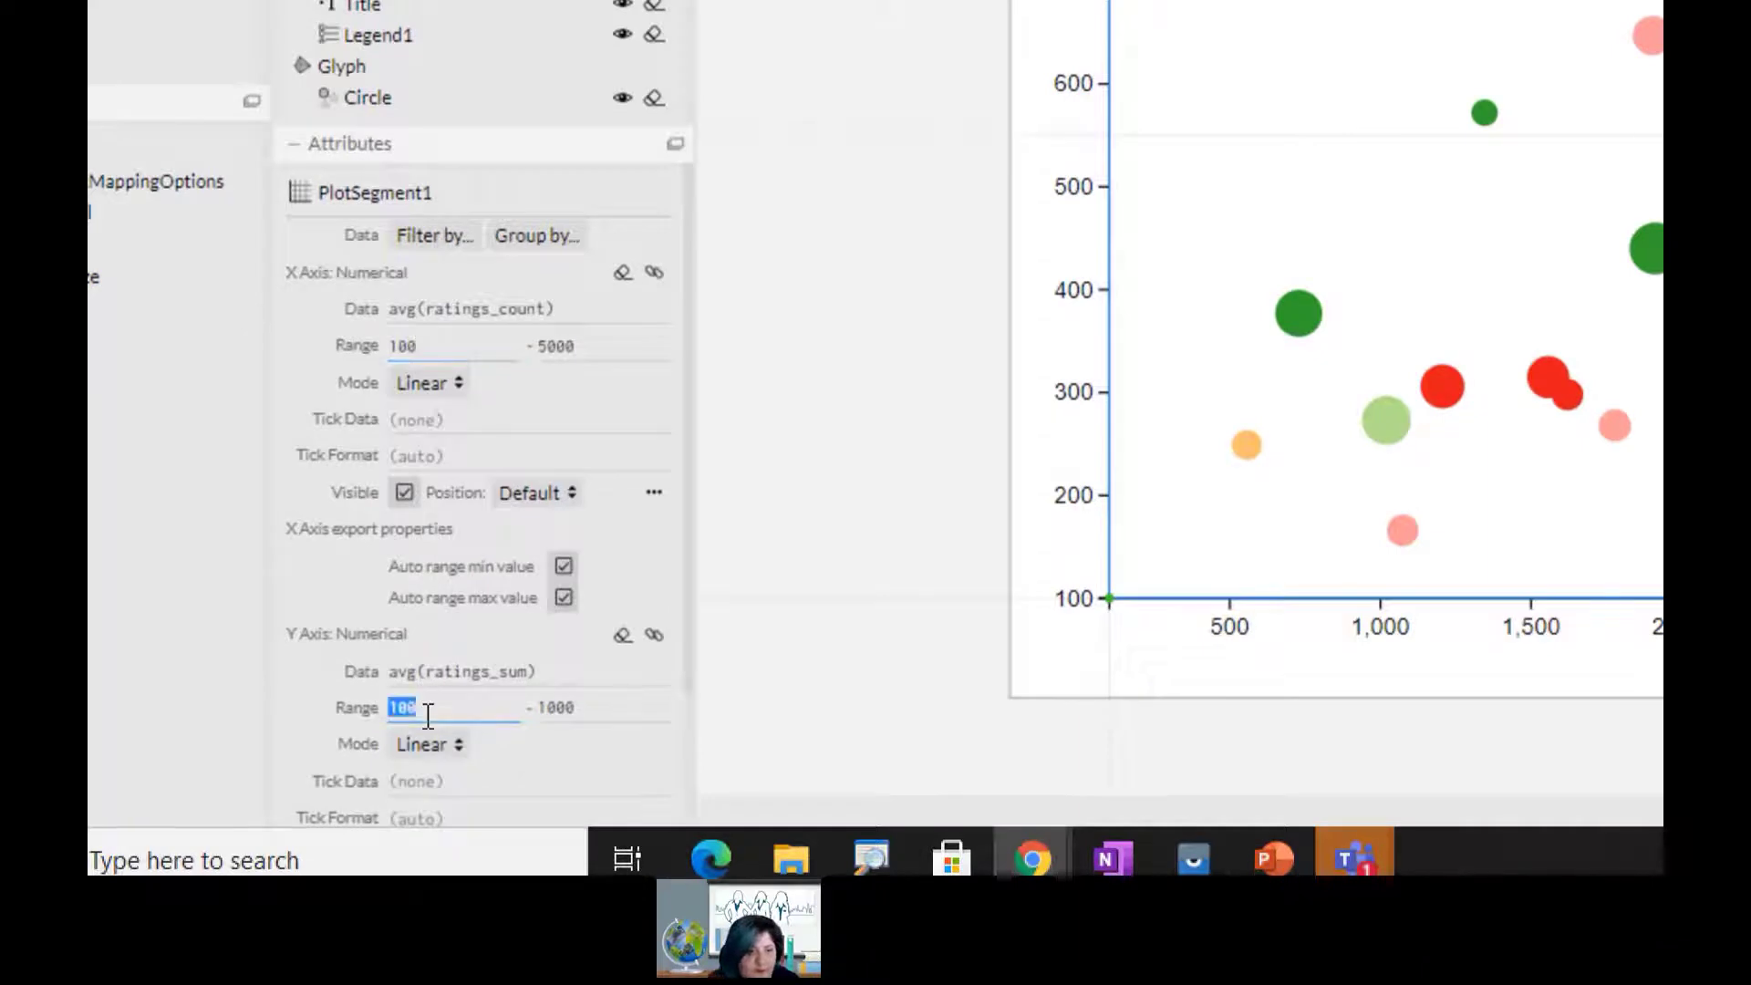
type("50")
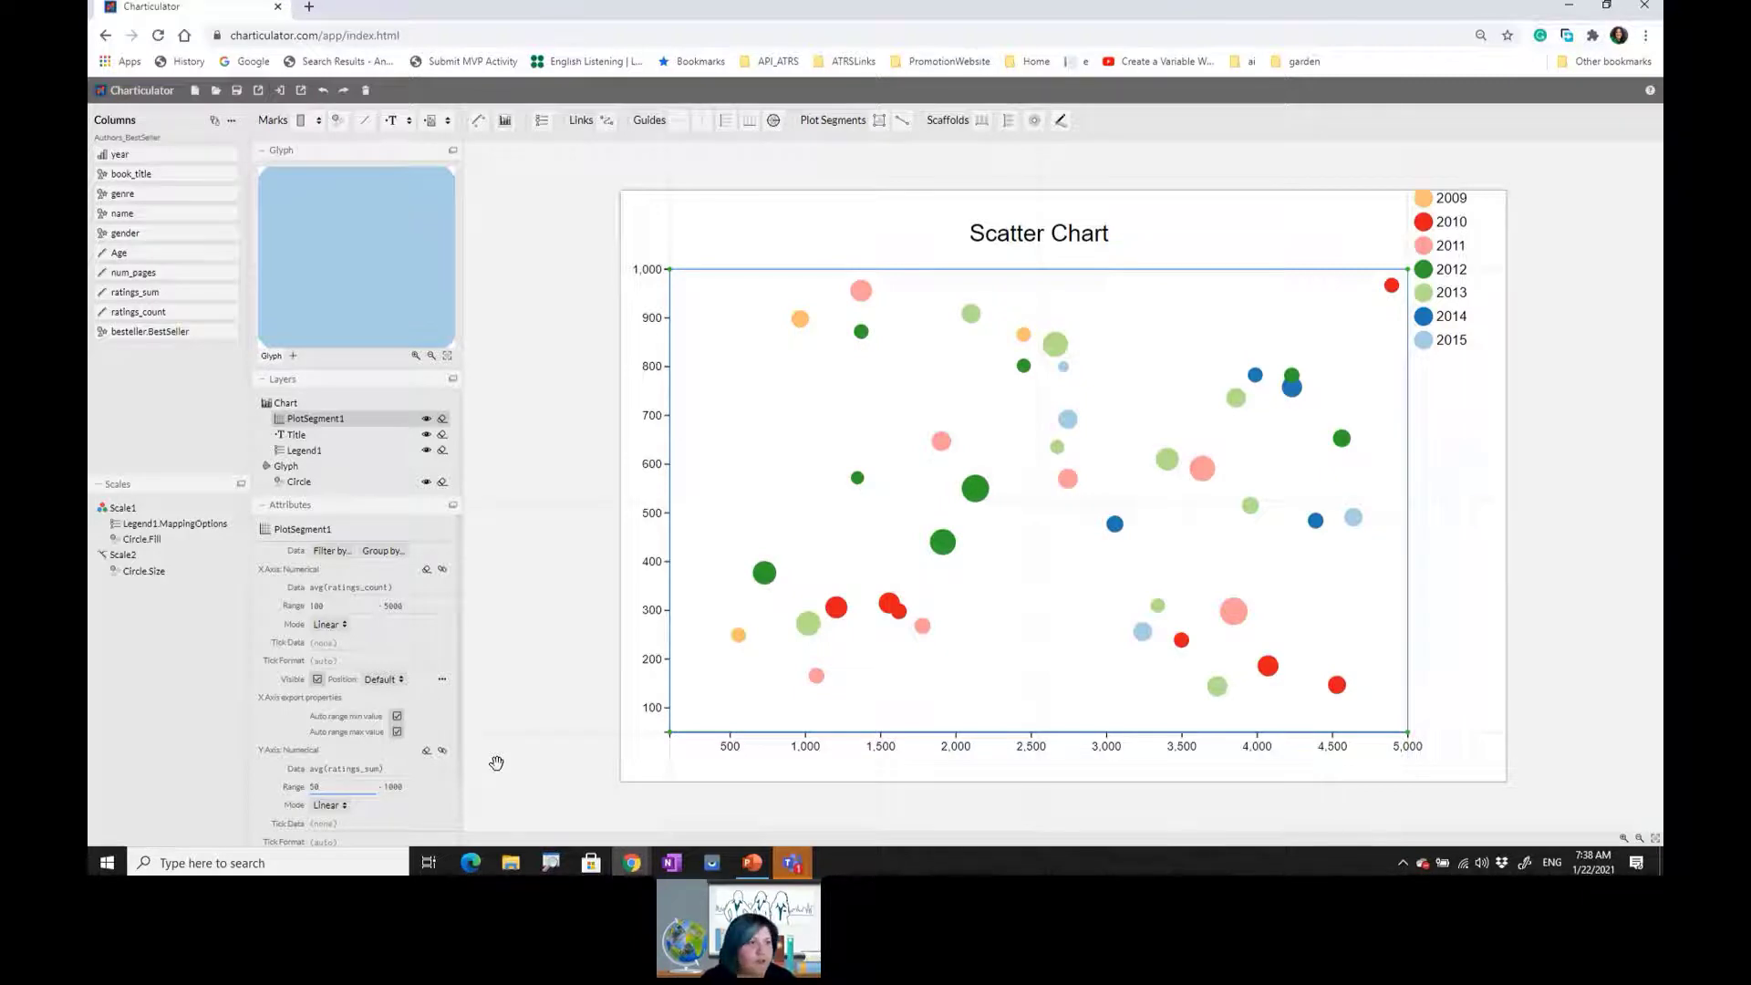
- Save the chart to My Charts under the name "Scatter Chart London UG"
left_click(237, 92)
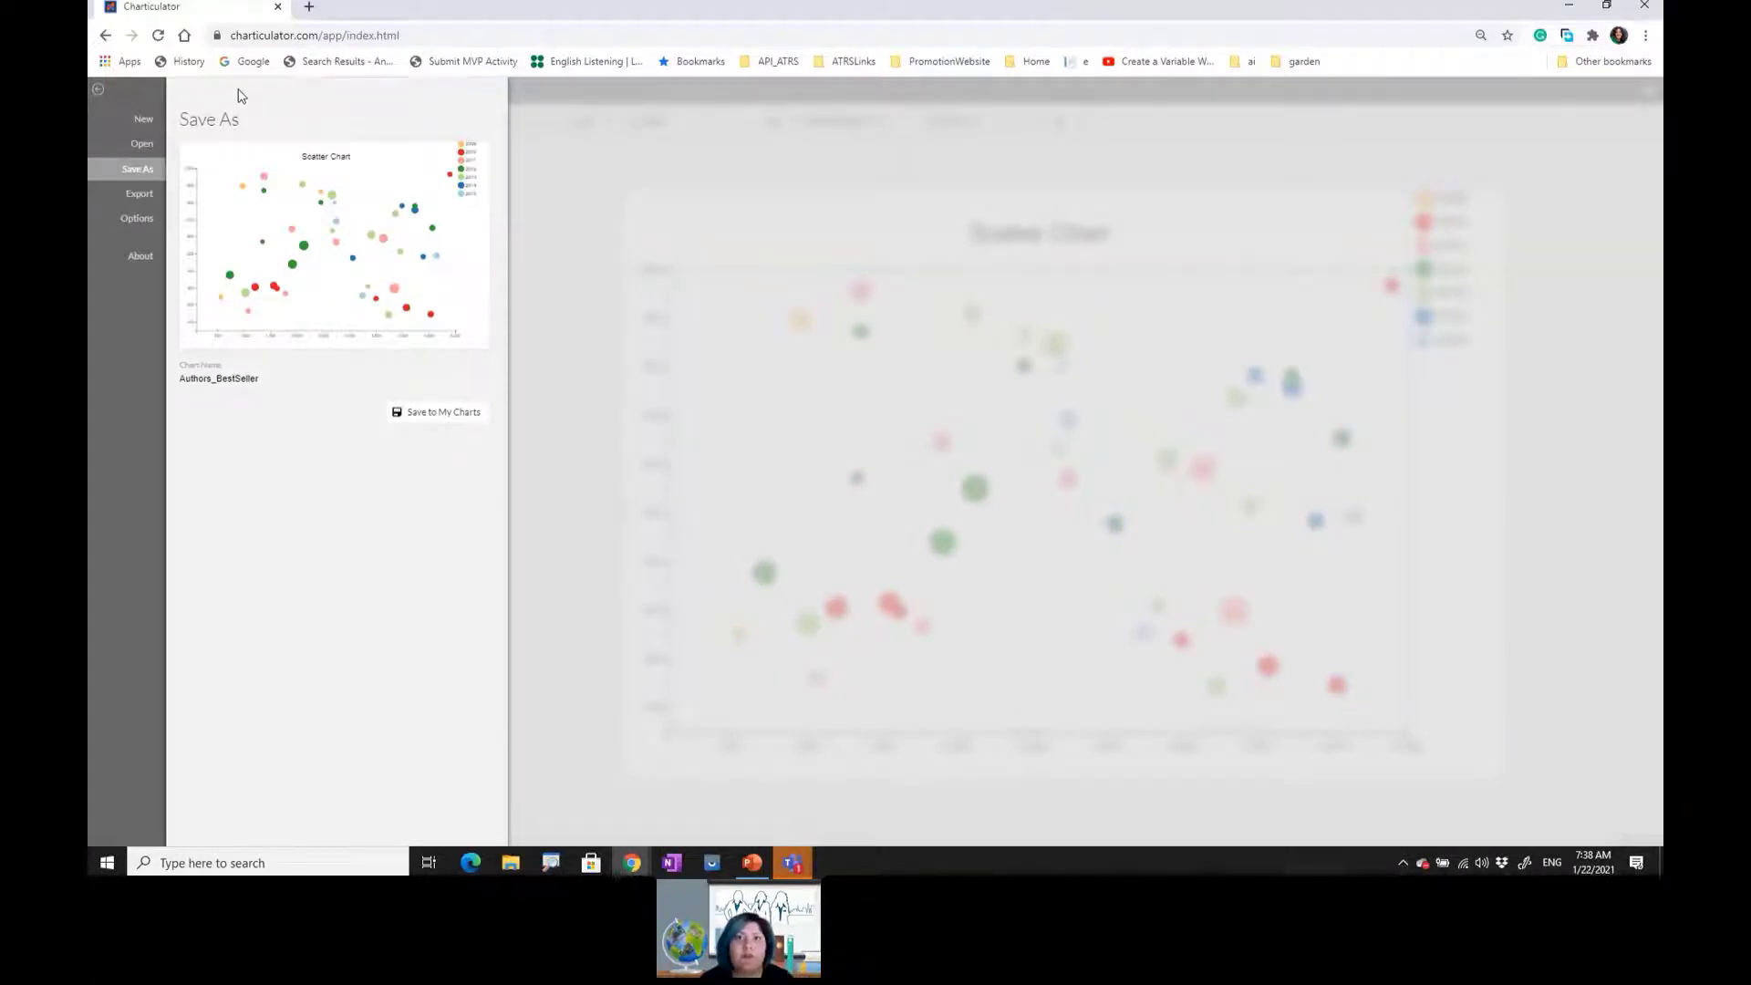
double_click(255, 371)
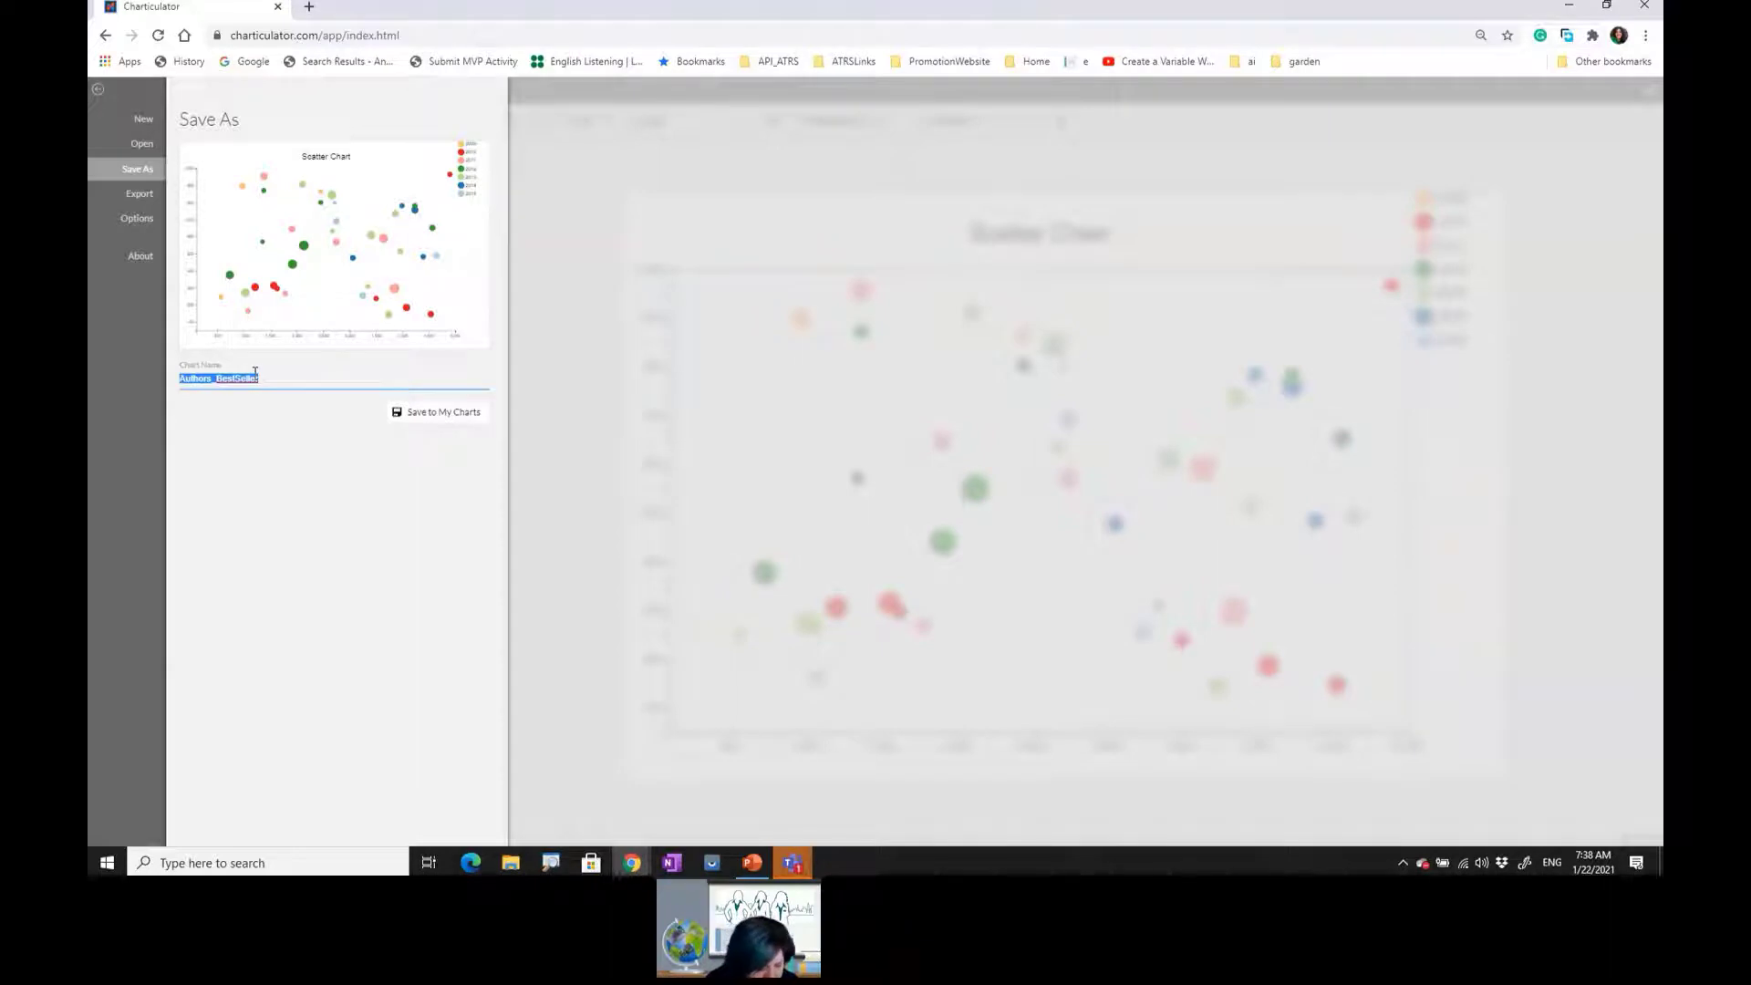
type("Scatter ")
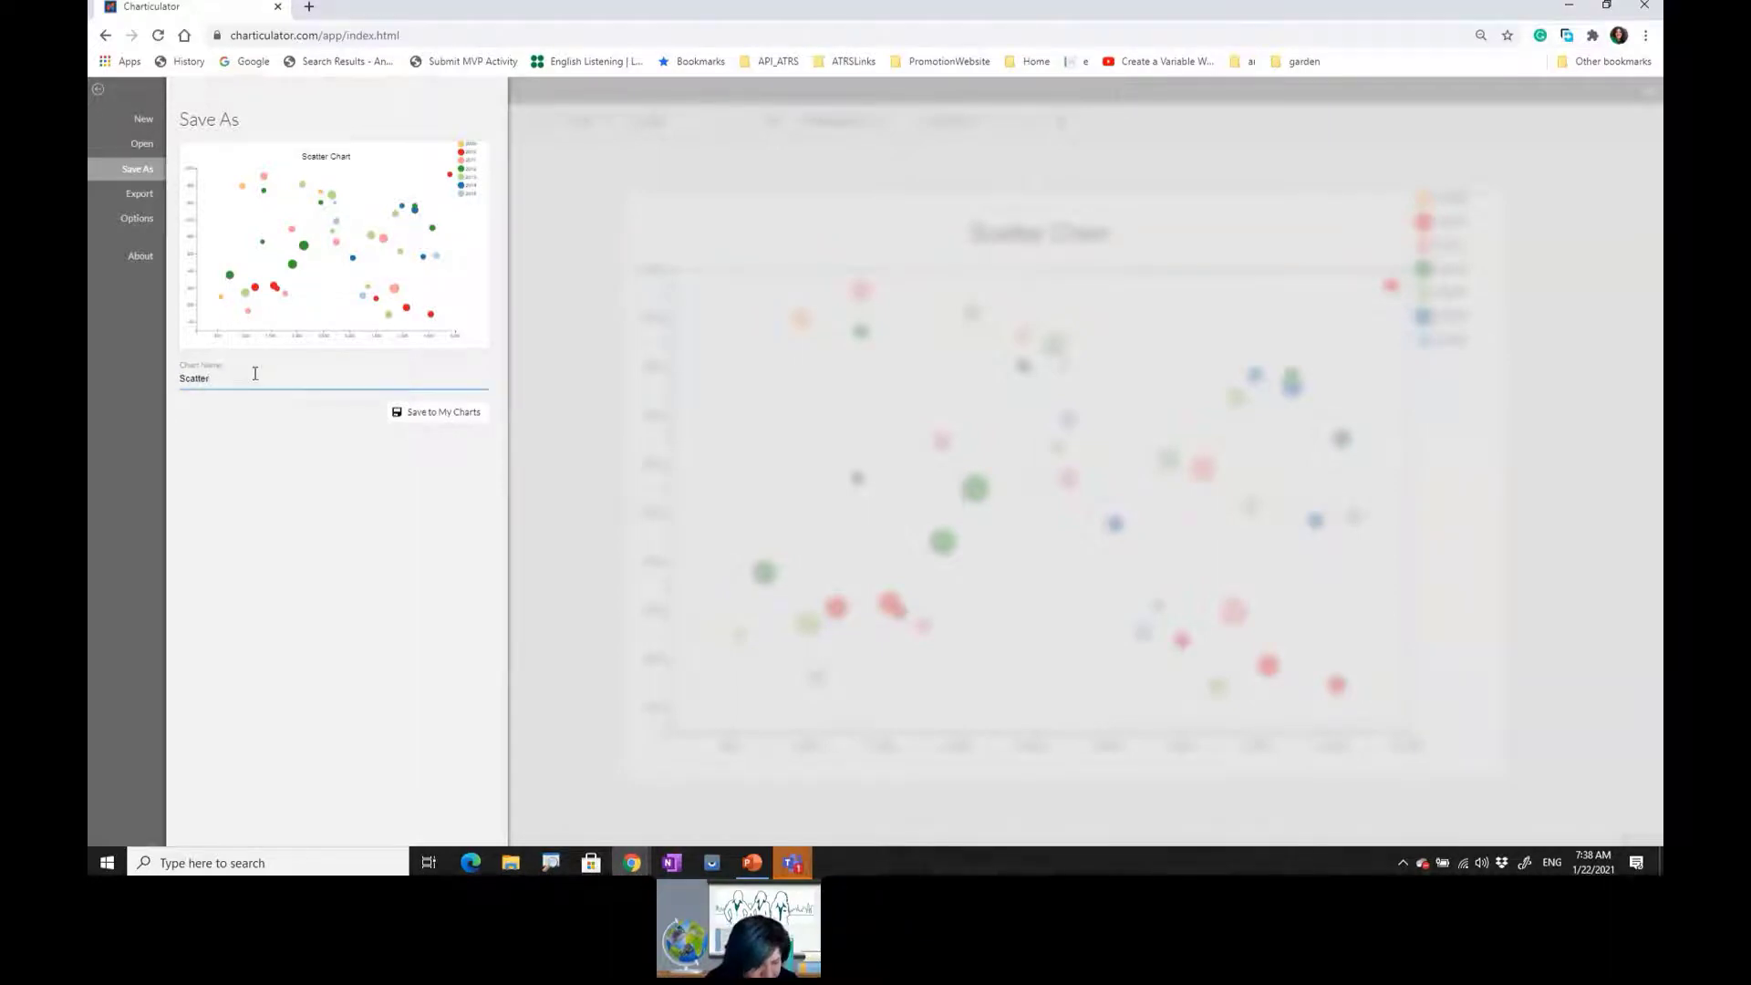
type("Chart Lon")
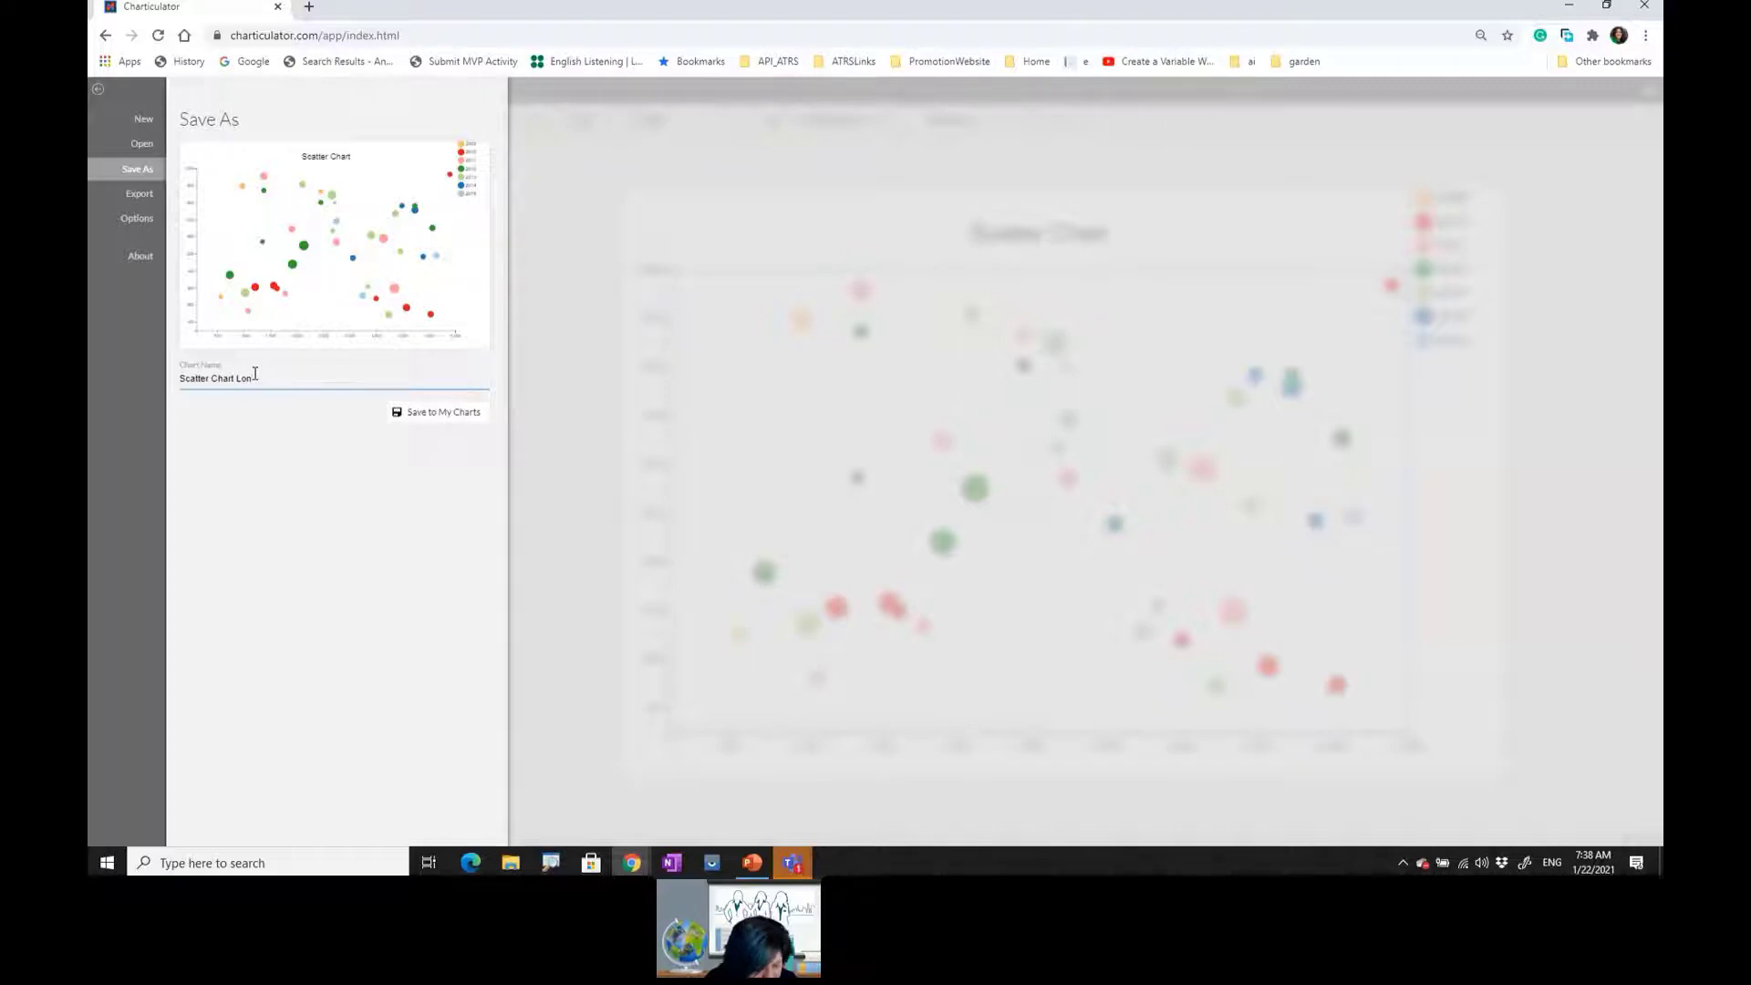
type("don UG")
left_click(465, 411)
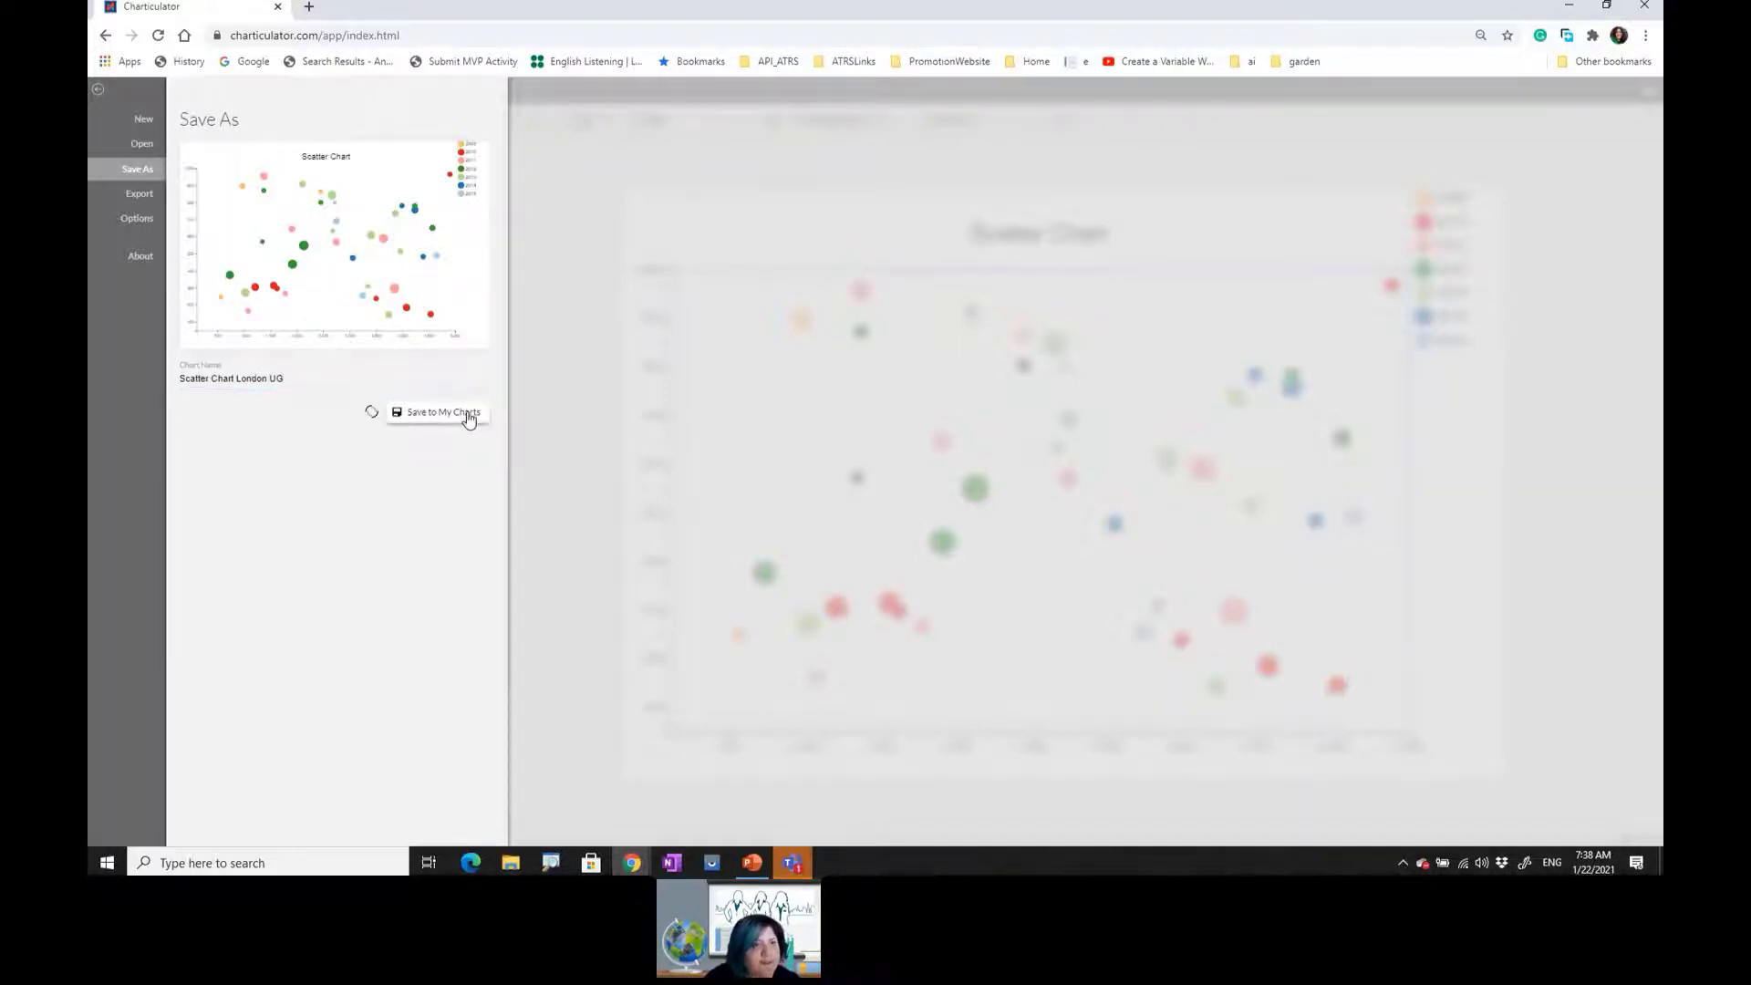
- Launch Charticulator from charticulator.com in a new browser tab and view the list of saved charts
left_click(309, 7)
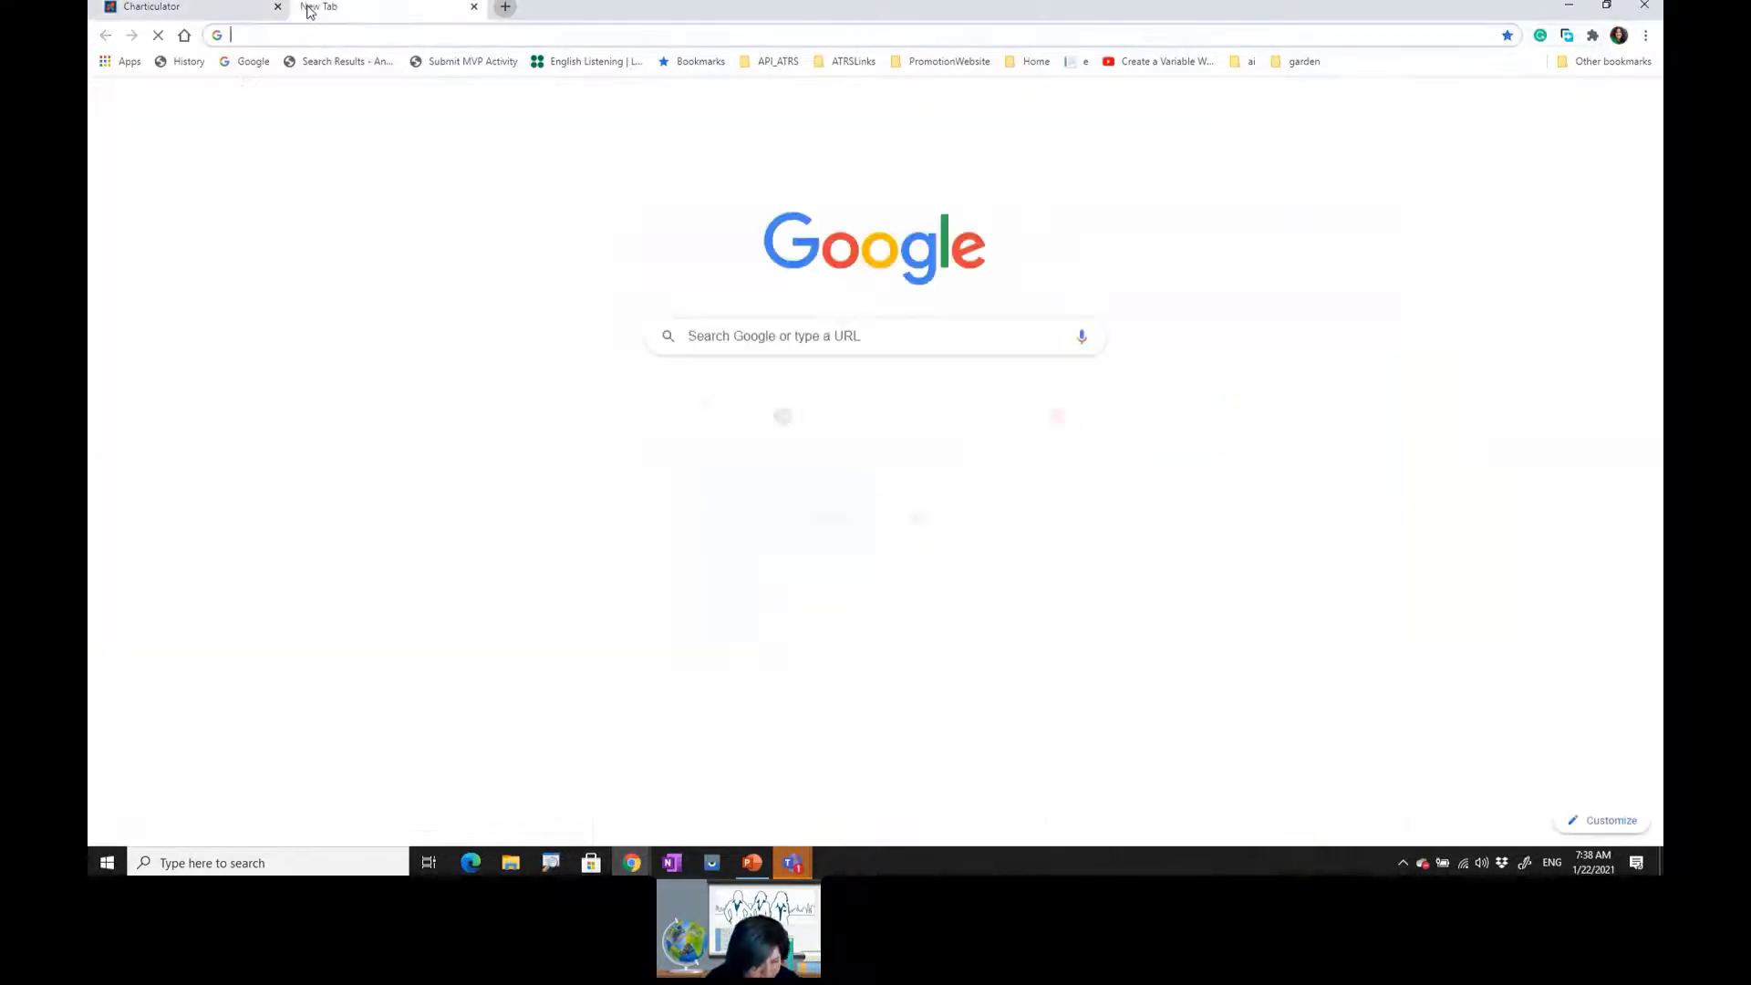
type("charticulator.com")
key("Return")
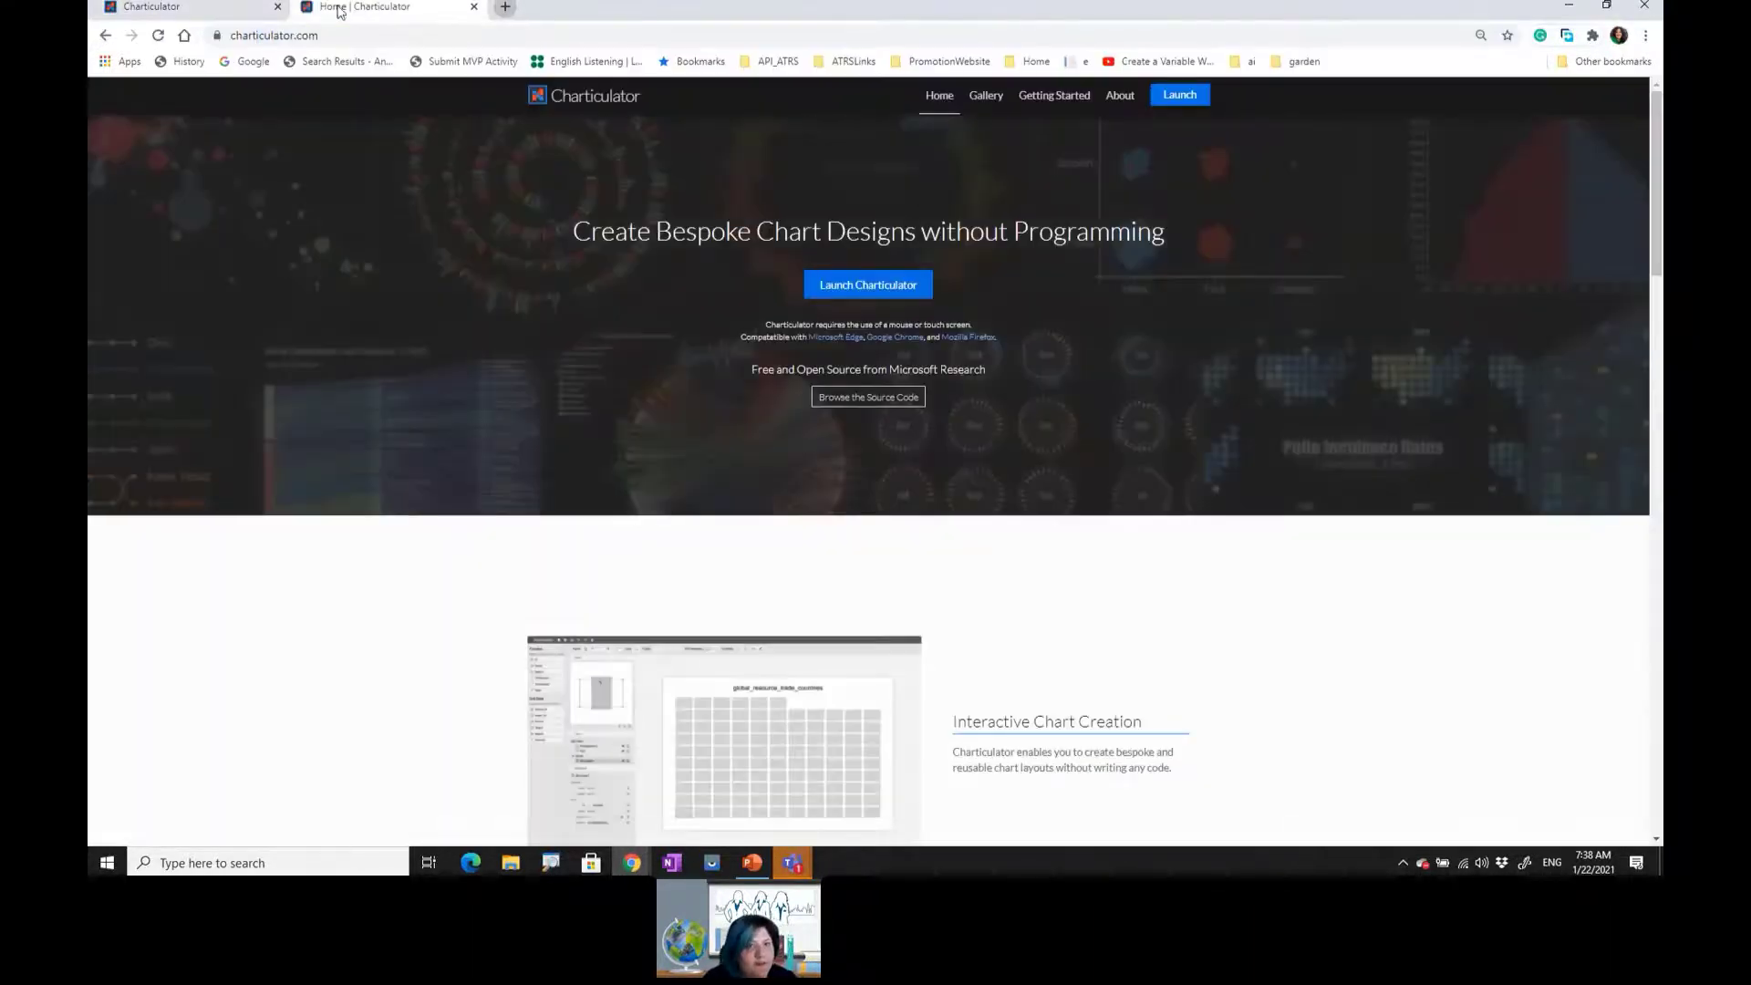
left_click(872, 293)
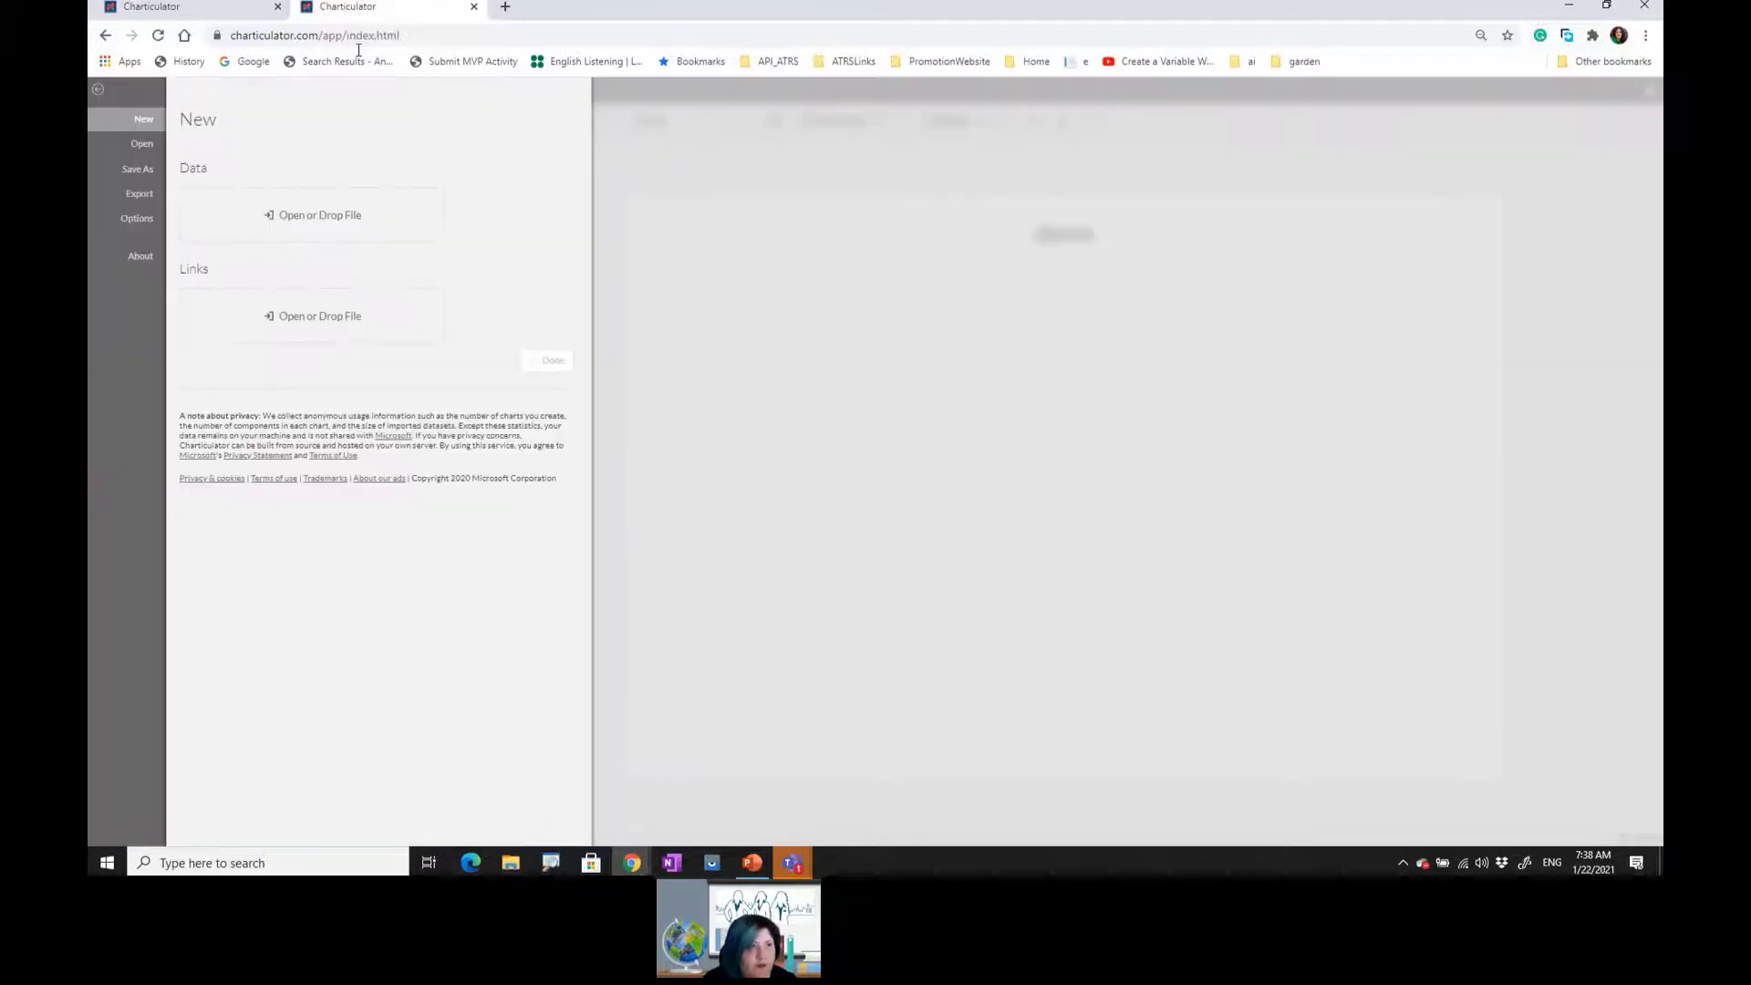
left_click(143, 146)
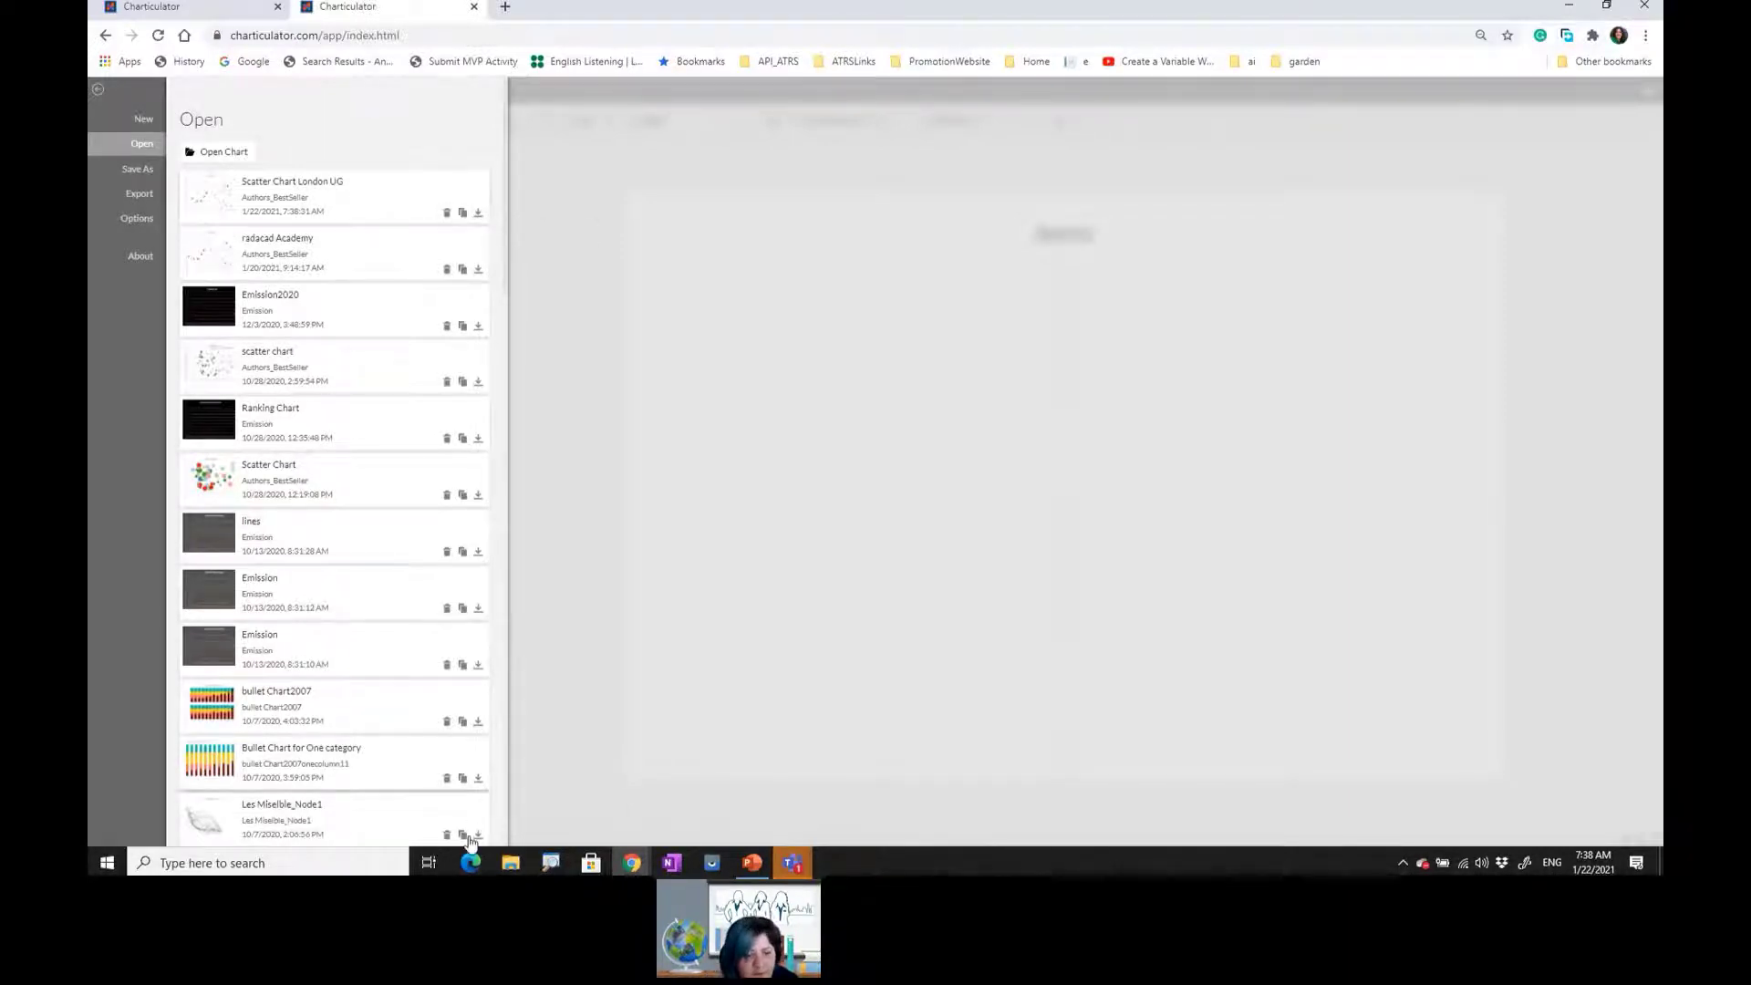
- Switch to Microsoft Edge, launch Charticulator from charticulator.com in a new tab and view the charts saved in that browser
left_click(469, 864)
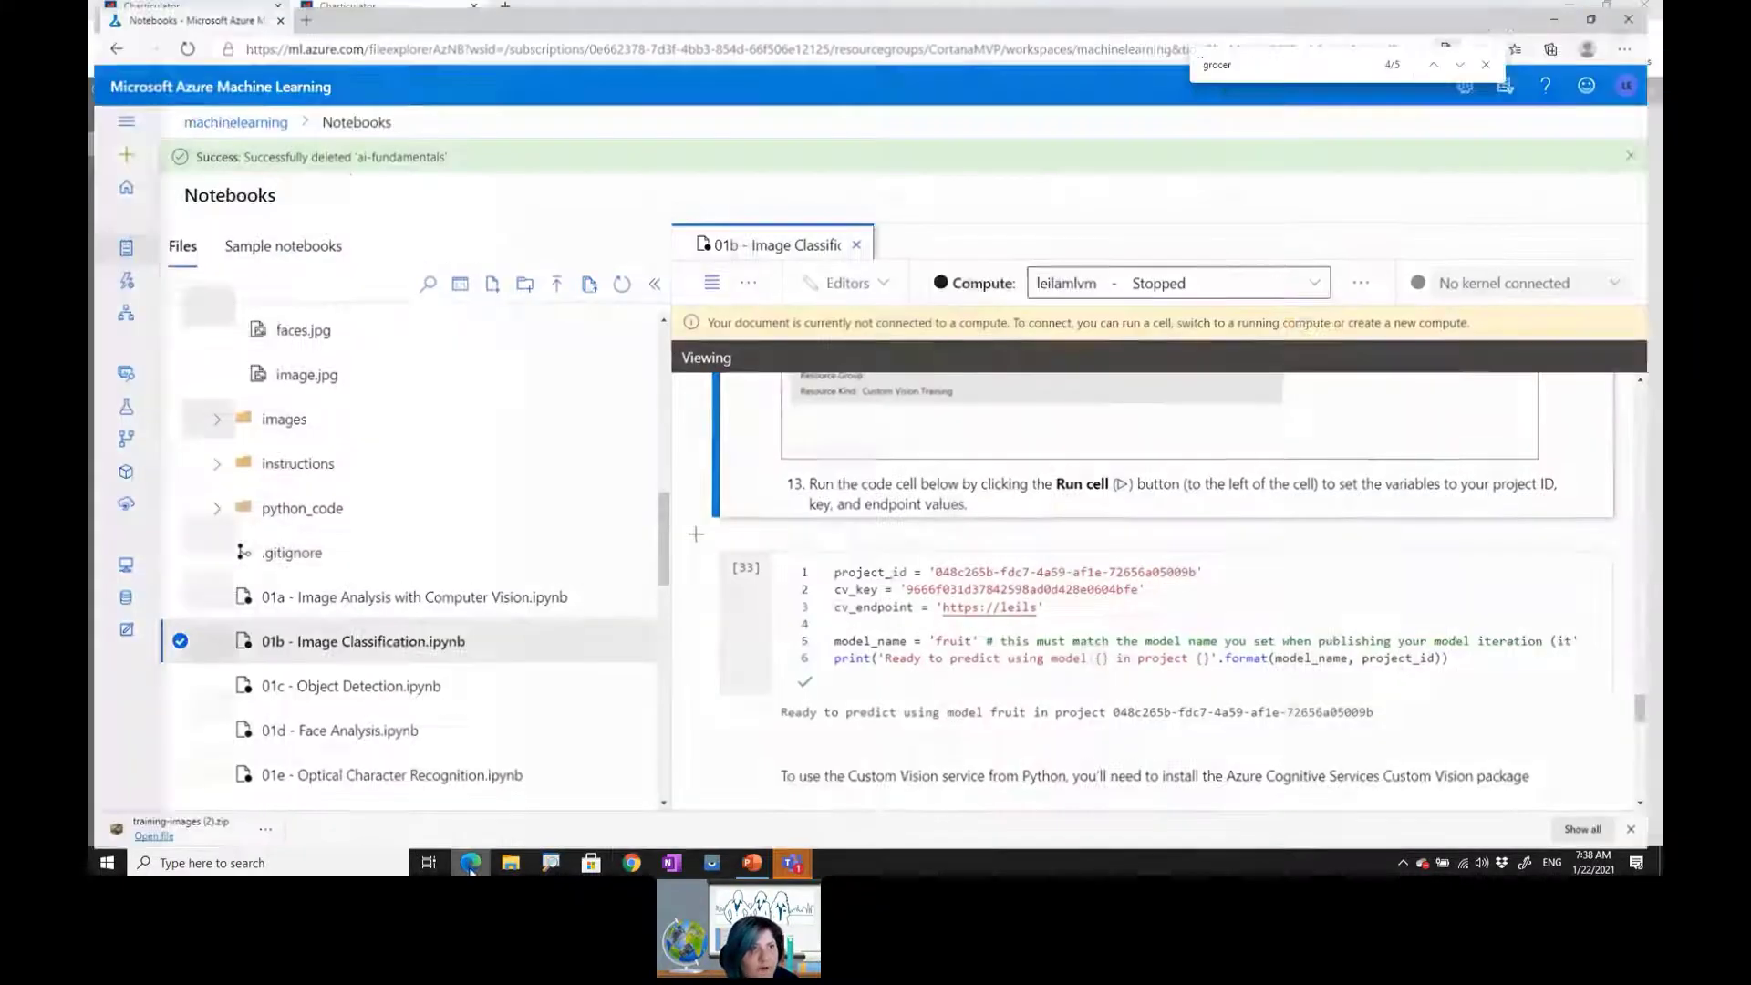
left_click(306, 11)
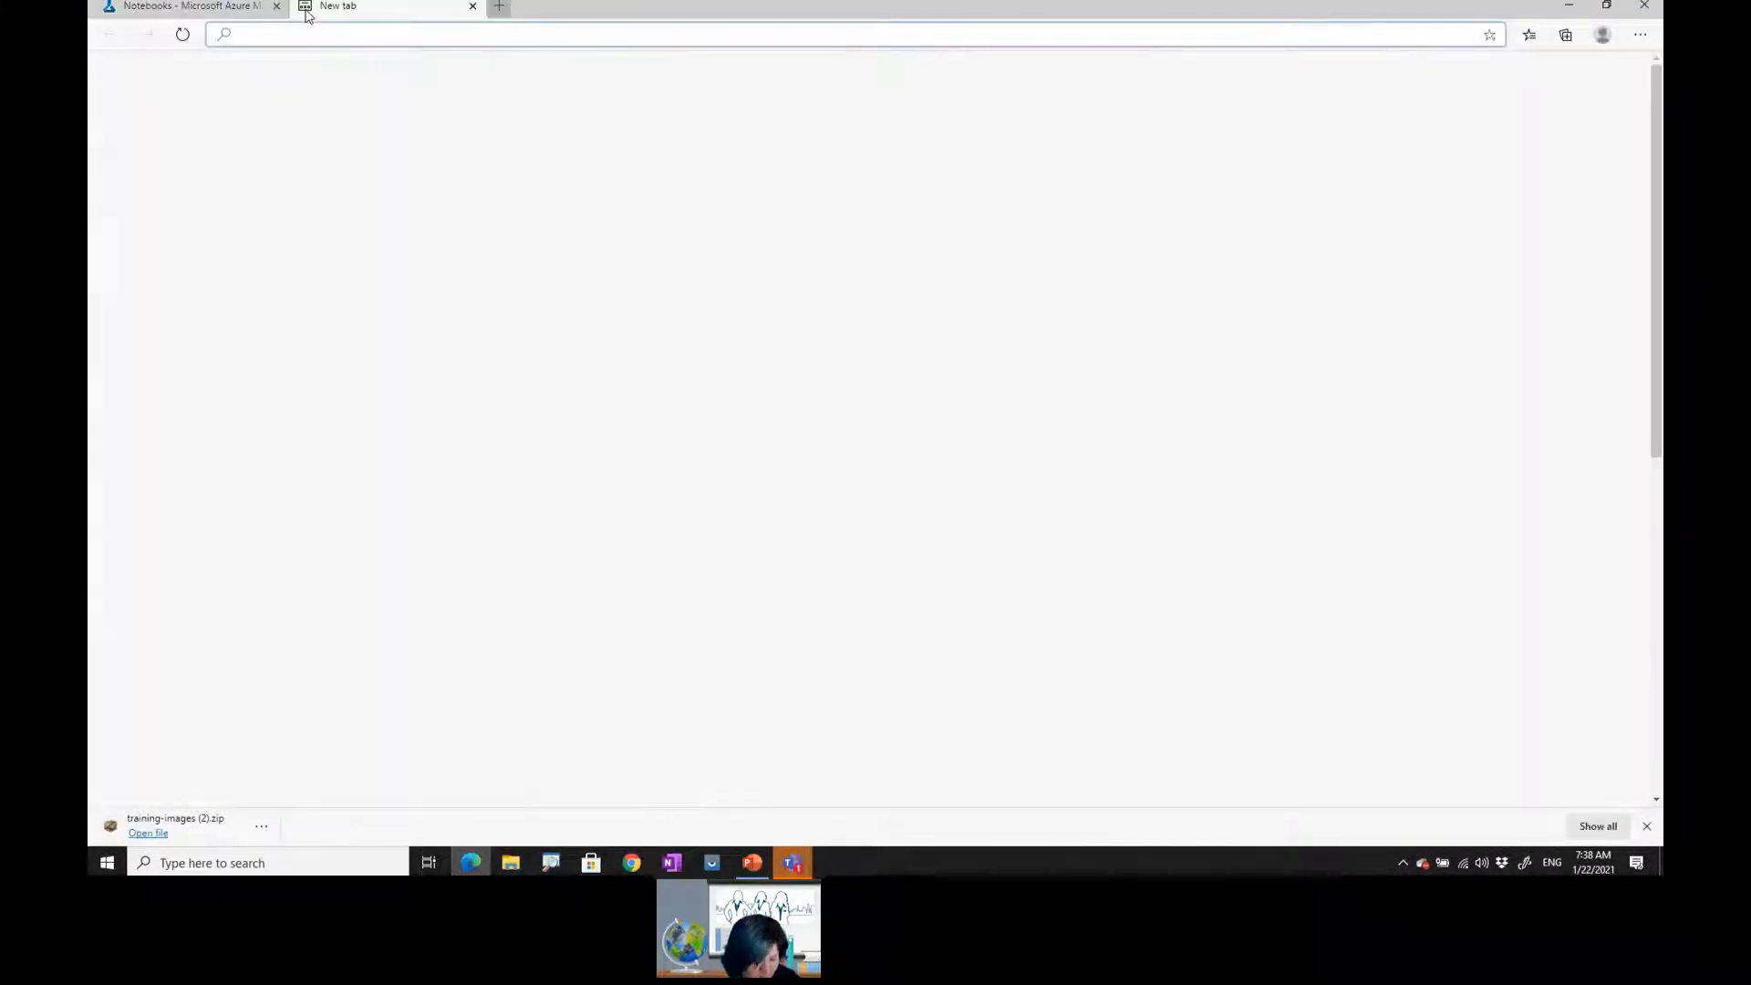
type("chart")
key("Return")
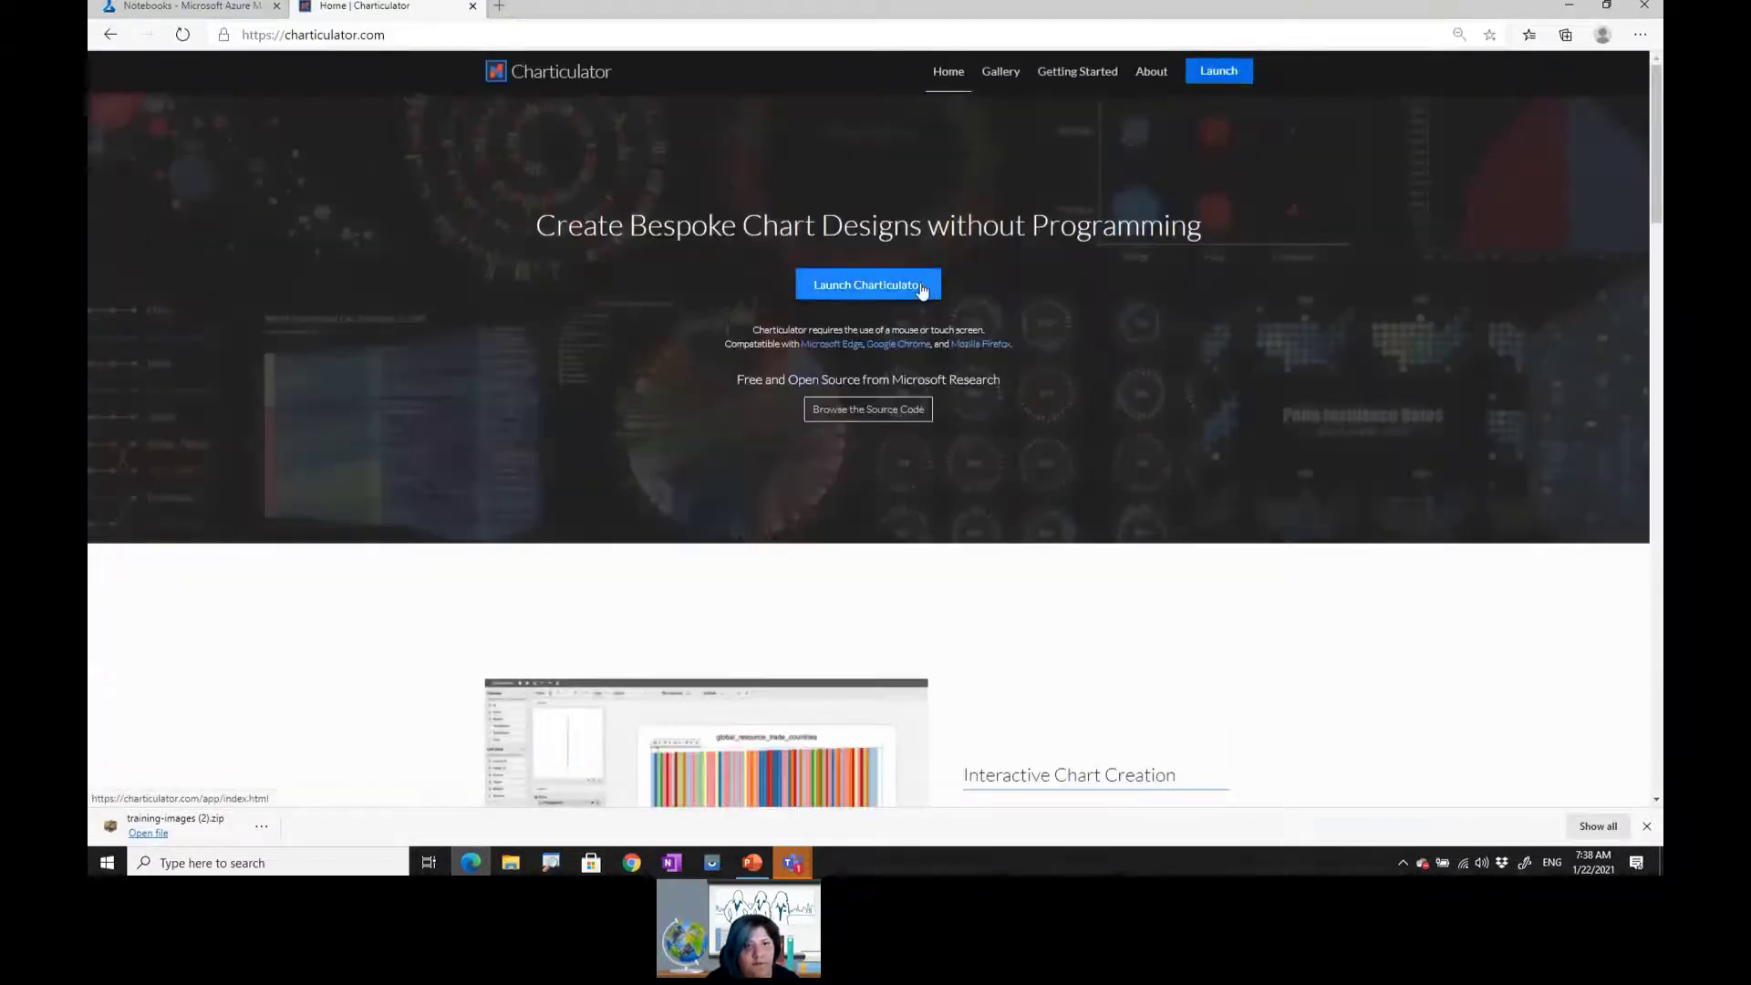
left_click(920, 288)
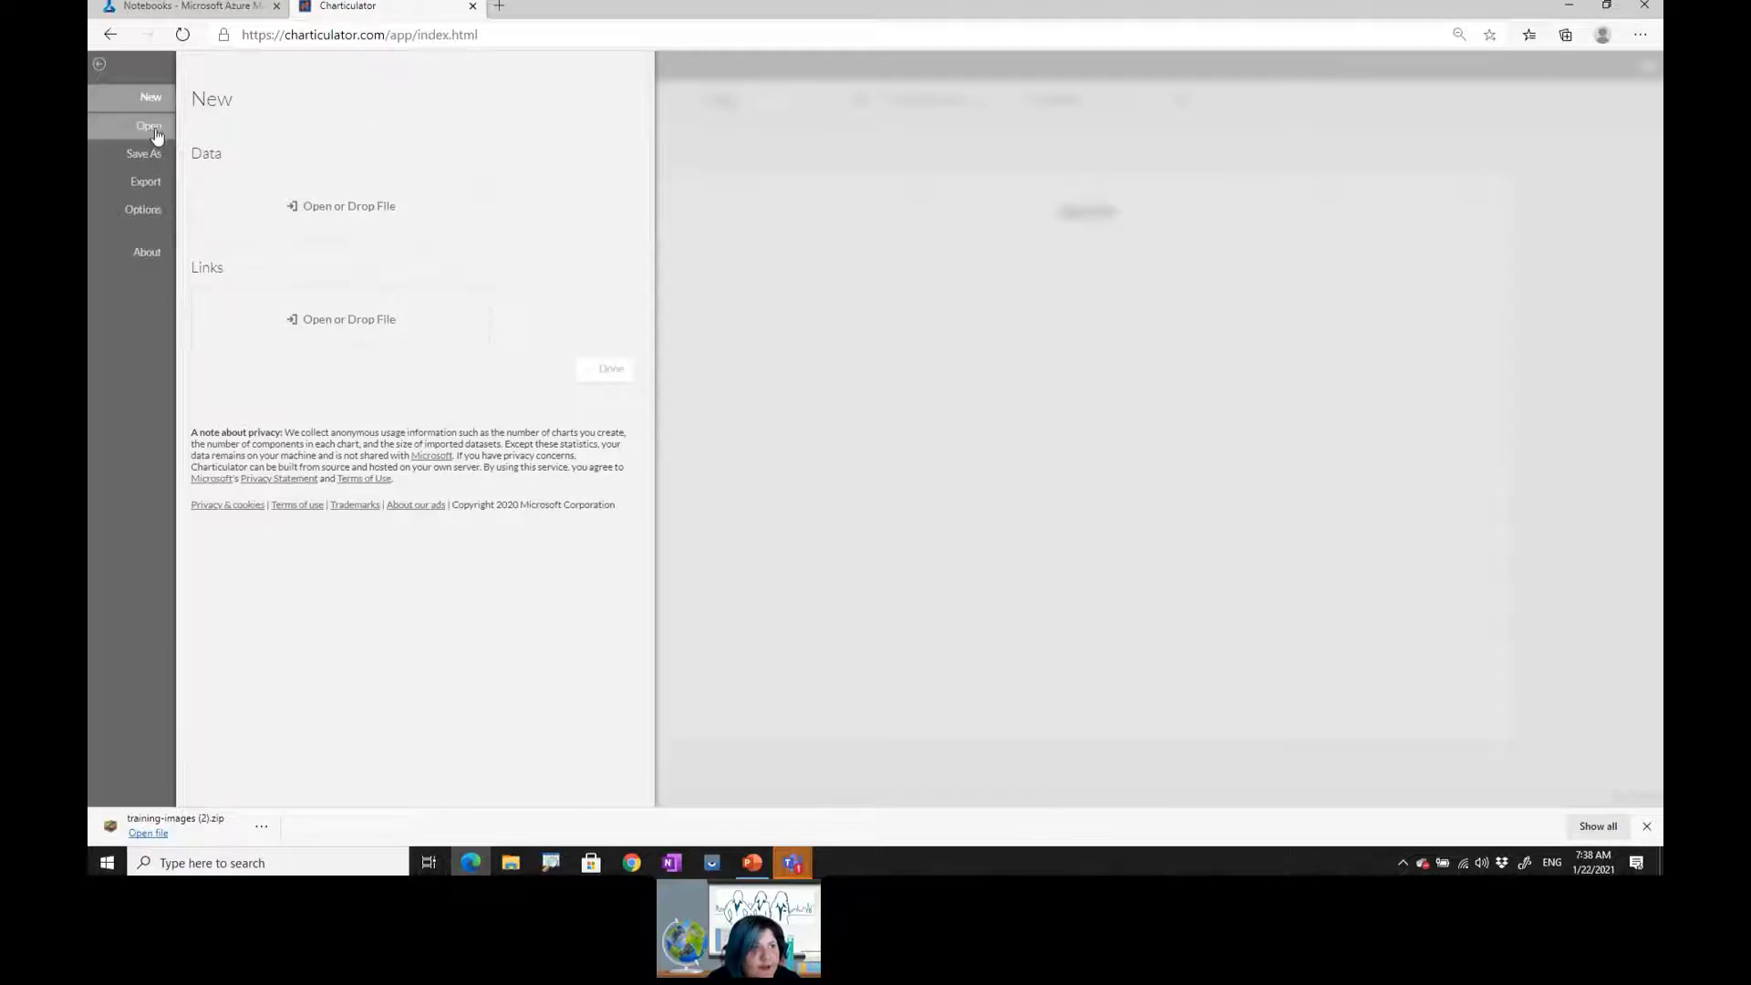
left_click(155, 131)
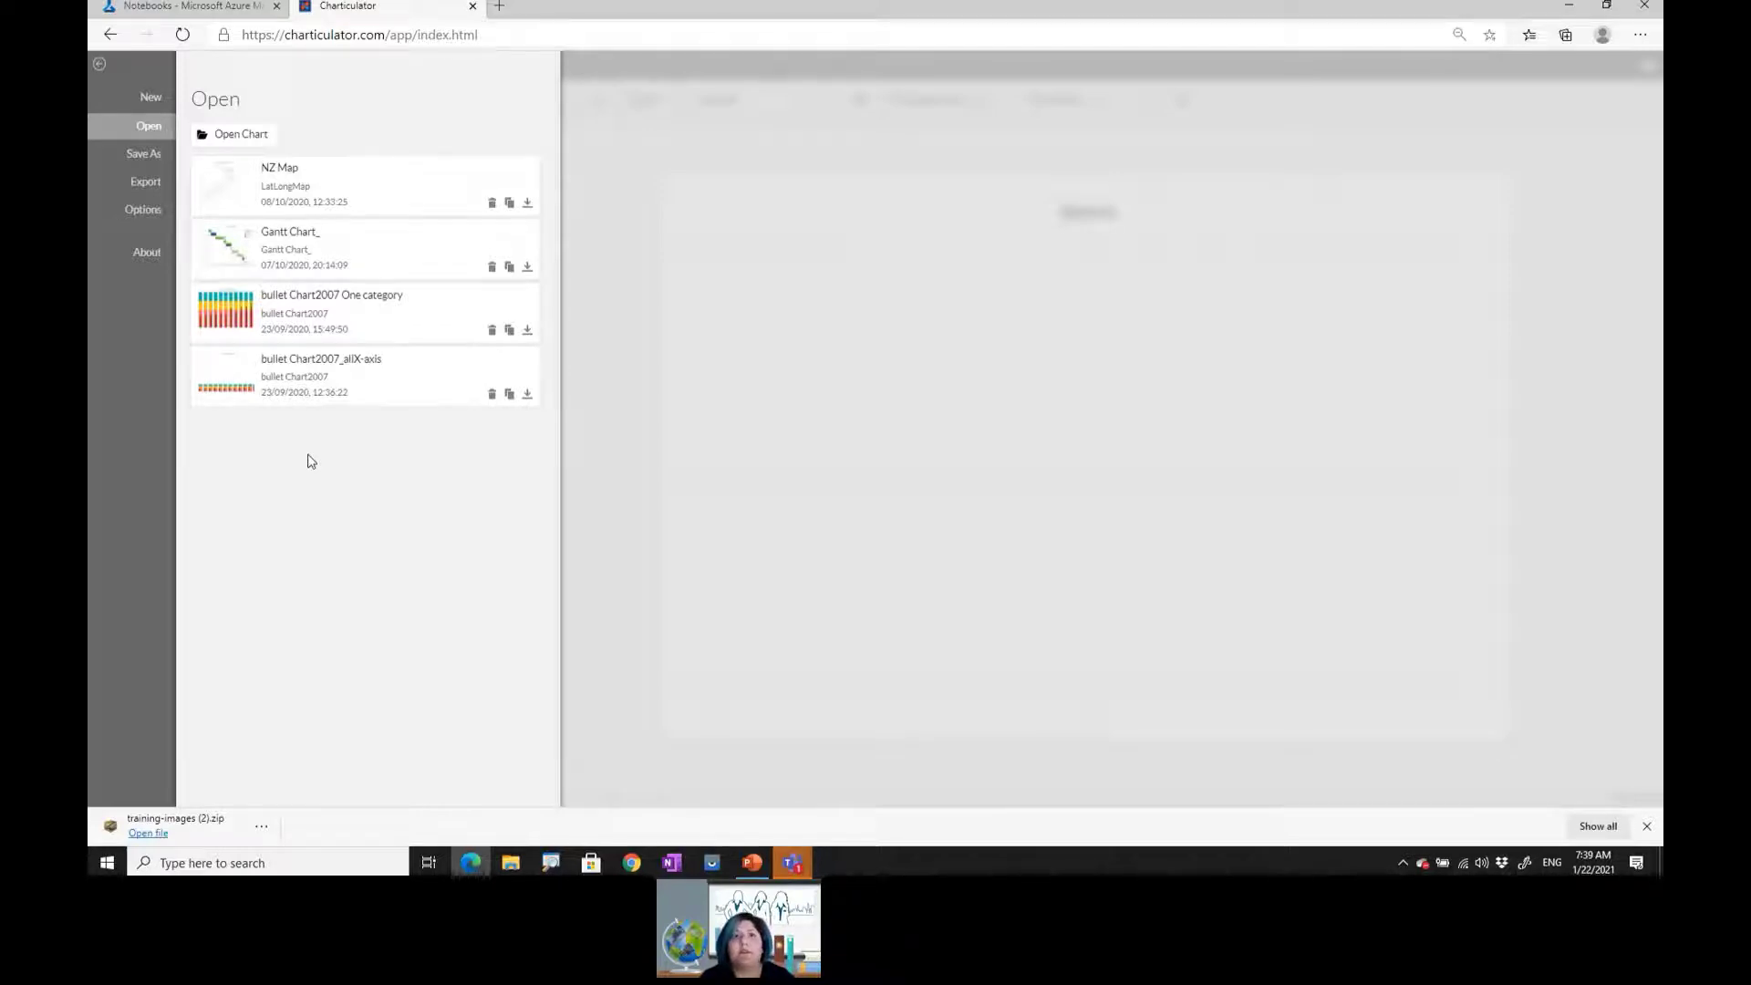
- Leave Edge, close the Open pane in Chrome and return to the tab with the scatter chart
left_click(1566, 7)
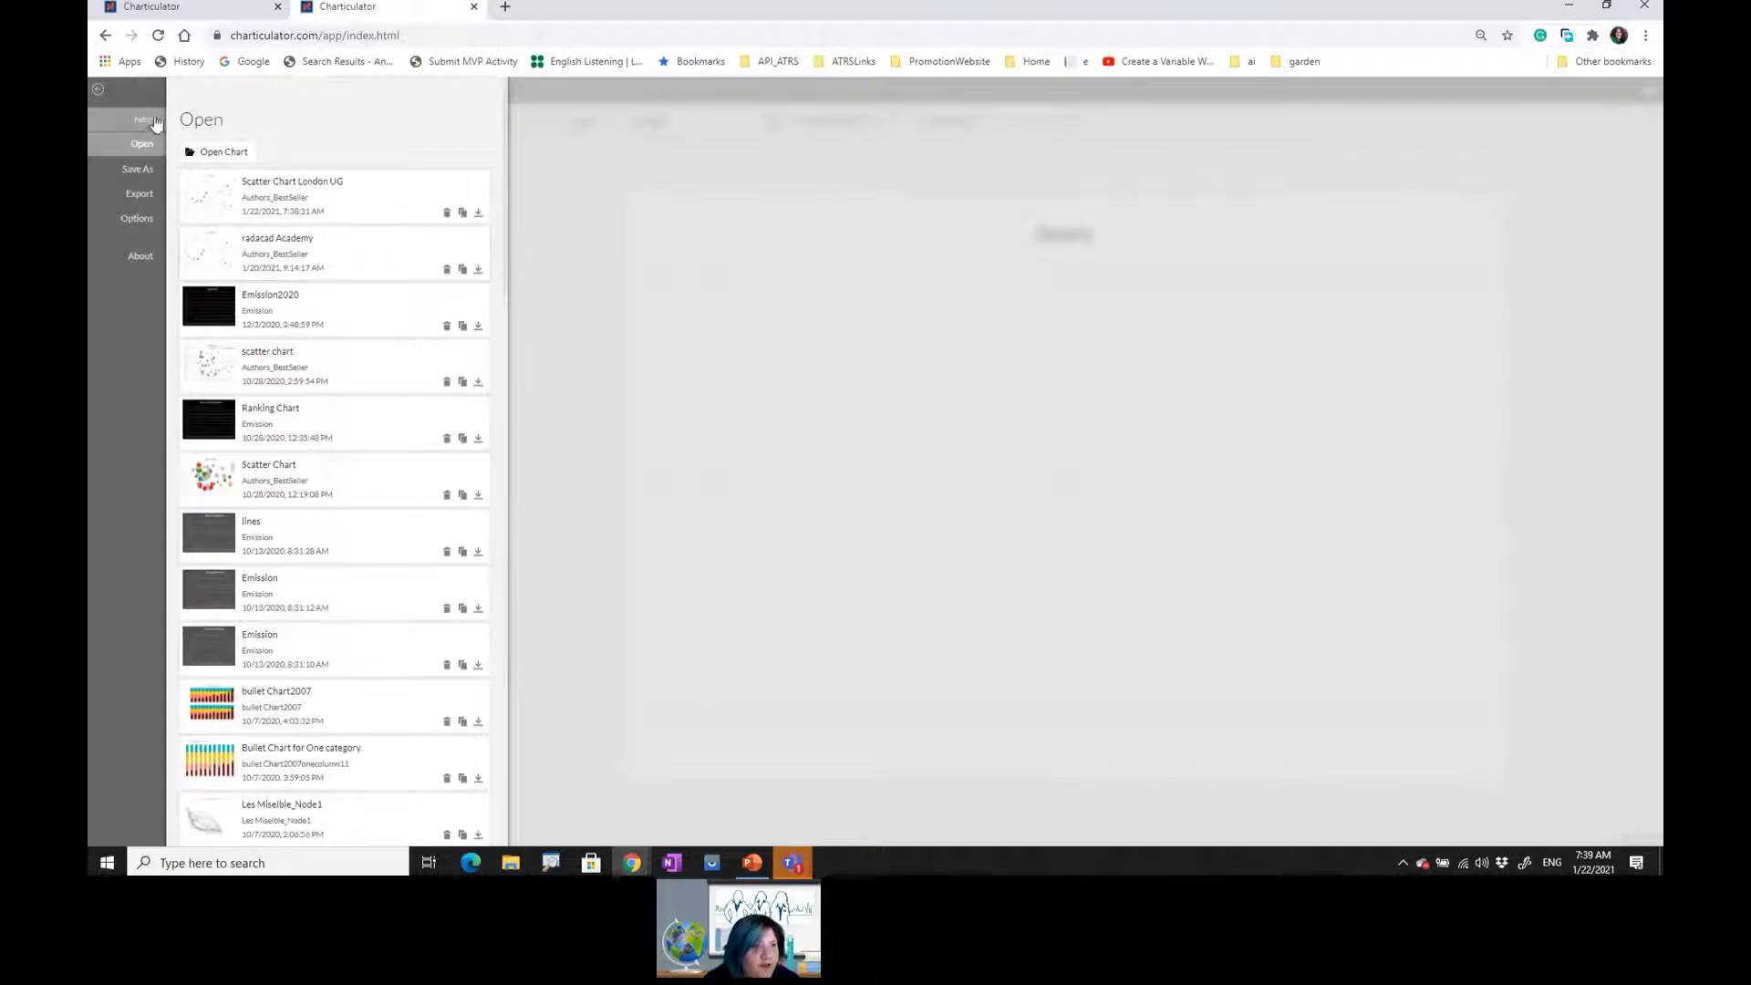
left_click(98, 88)
left_click(239, 18)
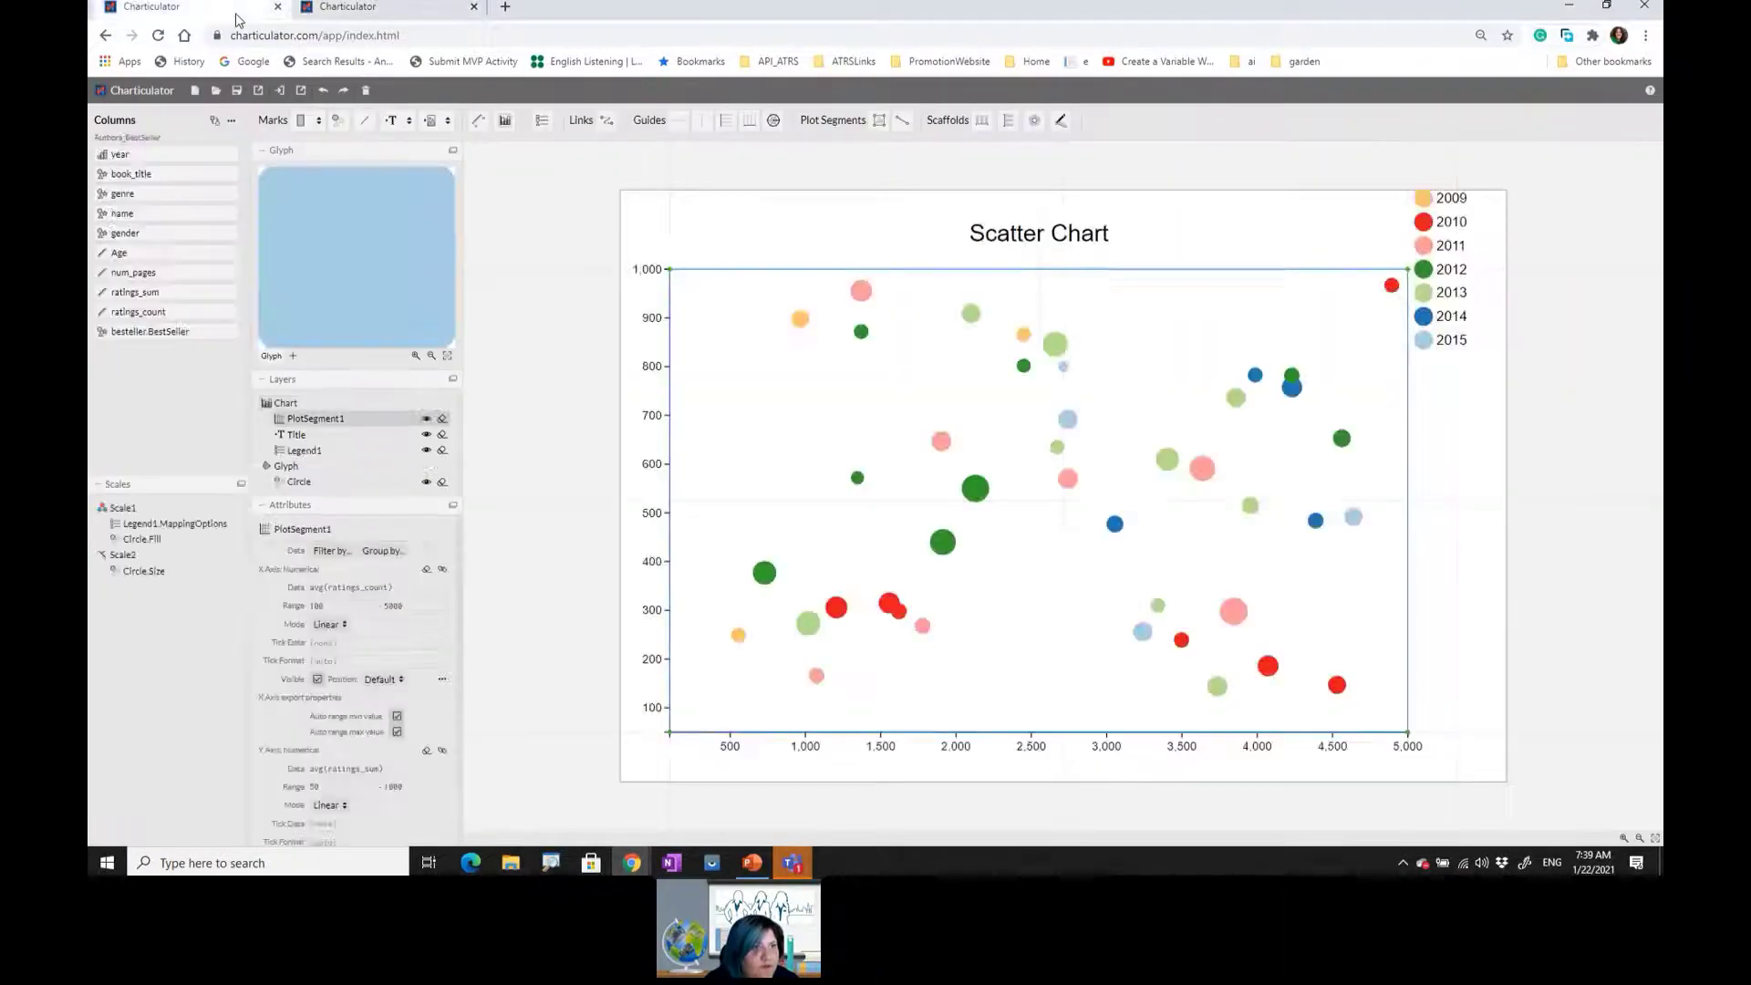
- Review the chart's image, HTML and Charticulator Template export options, and select export as a Power BI Custom Visual
left_click(257, 92)
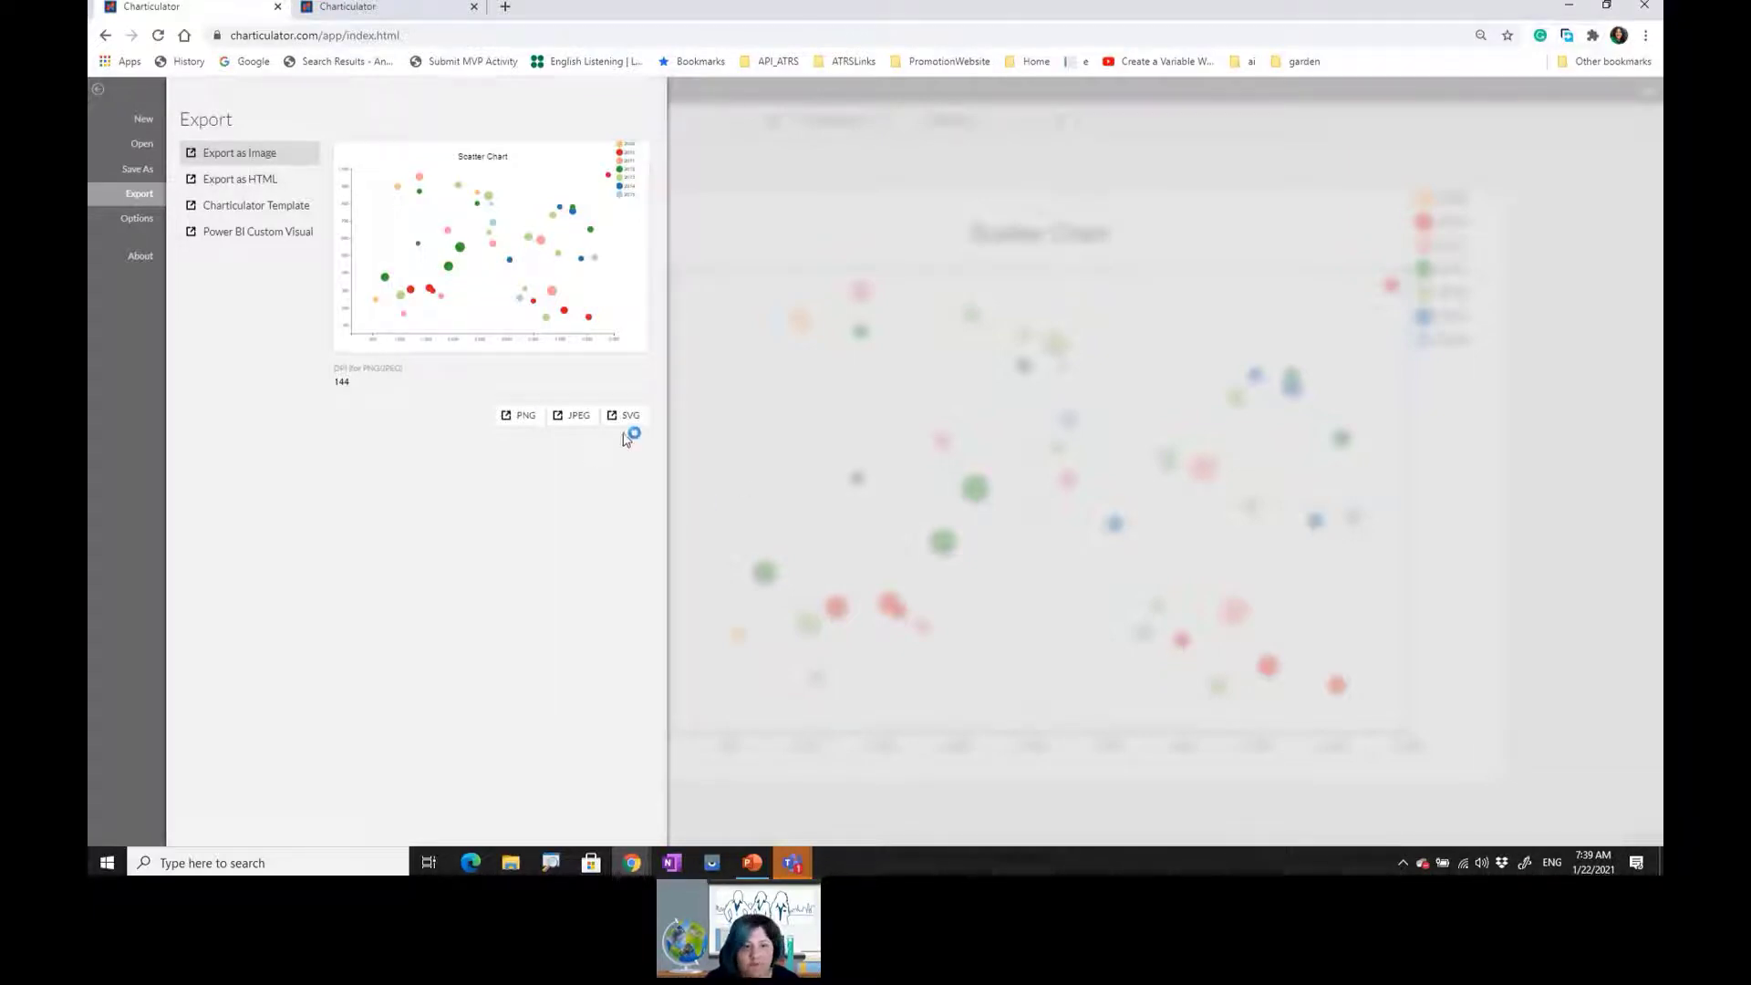
left_click(276, 183)
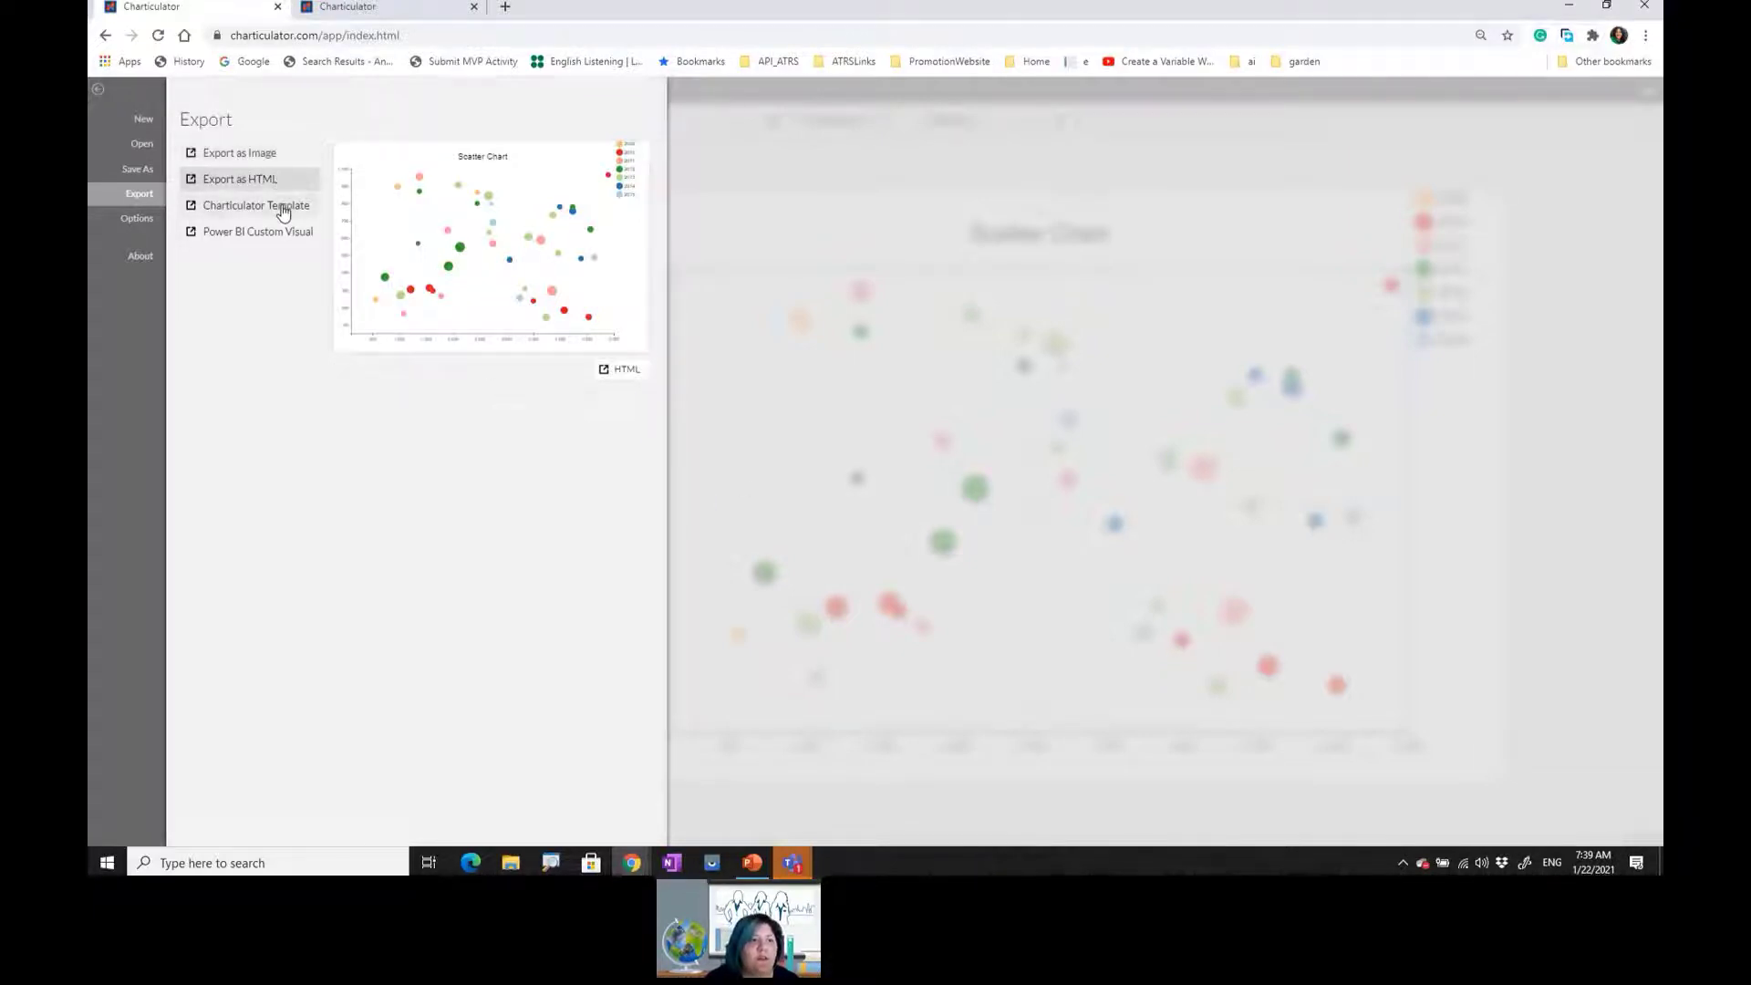
left_click(284, 212)
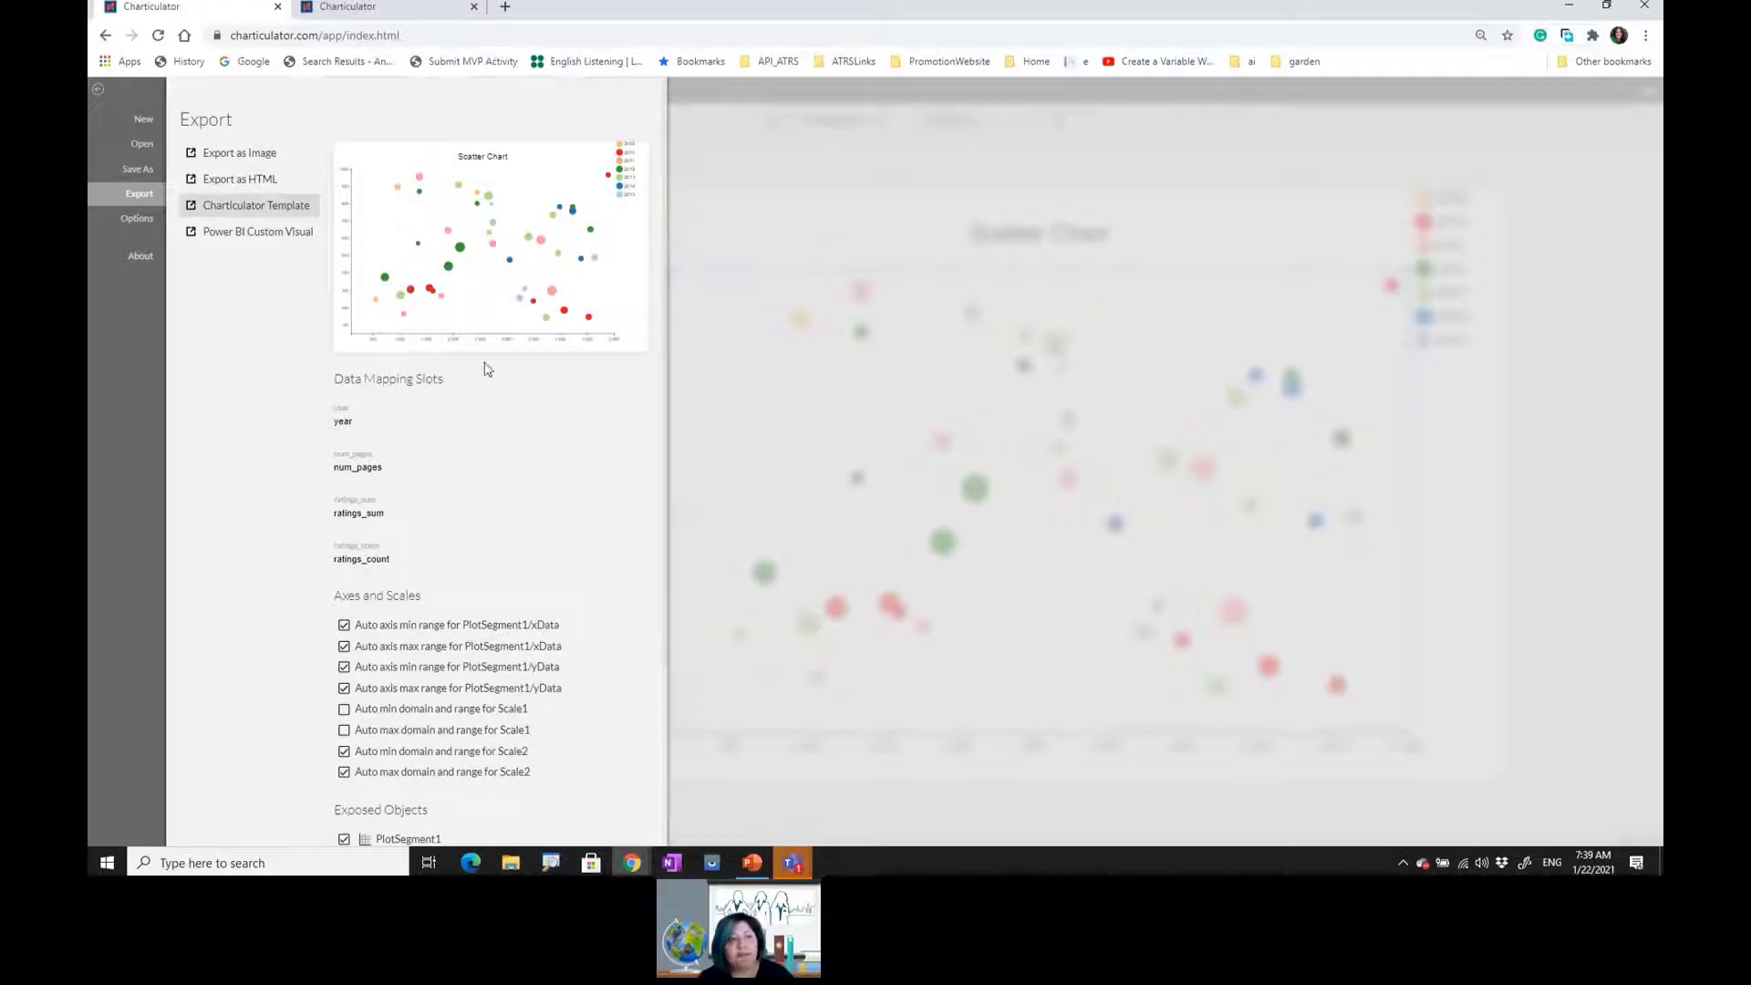
left_click(292, 233)
scroll(313, 363, "up", 6)
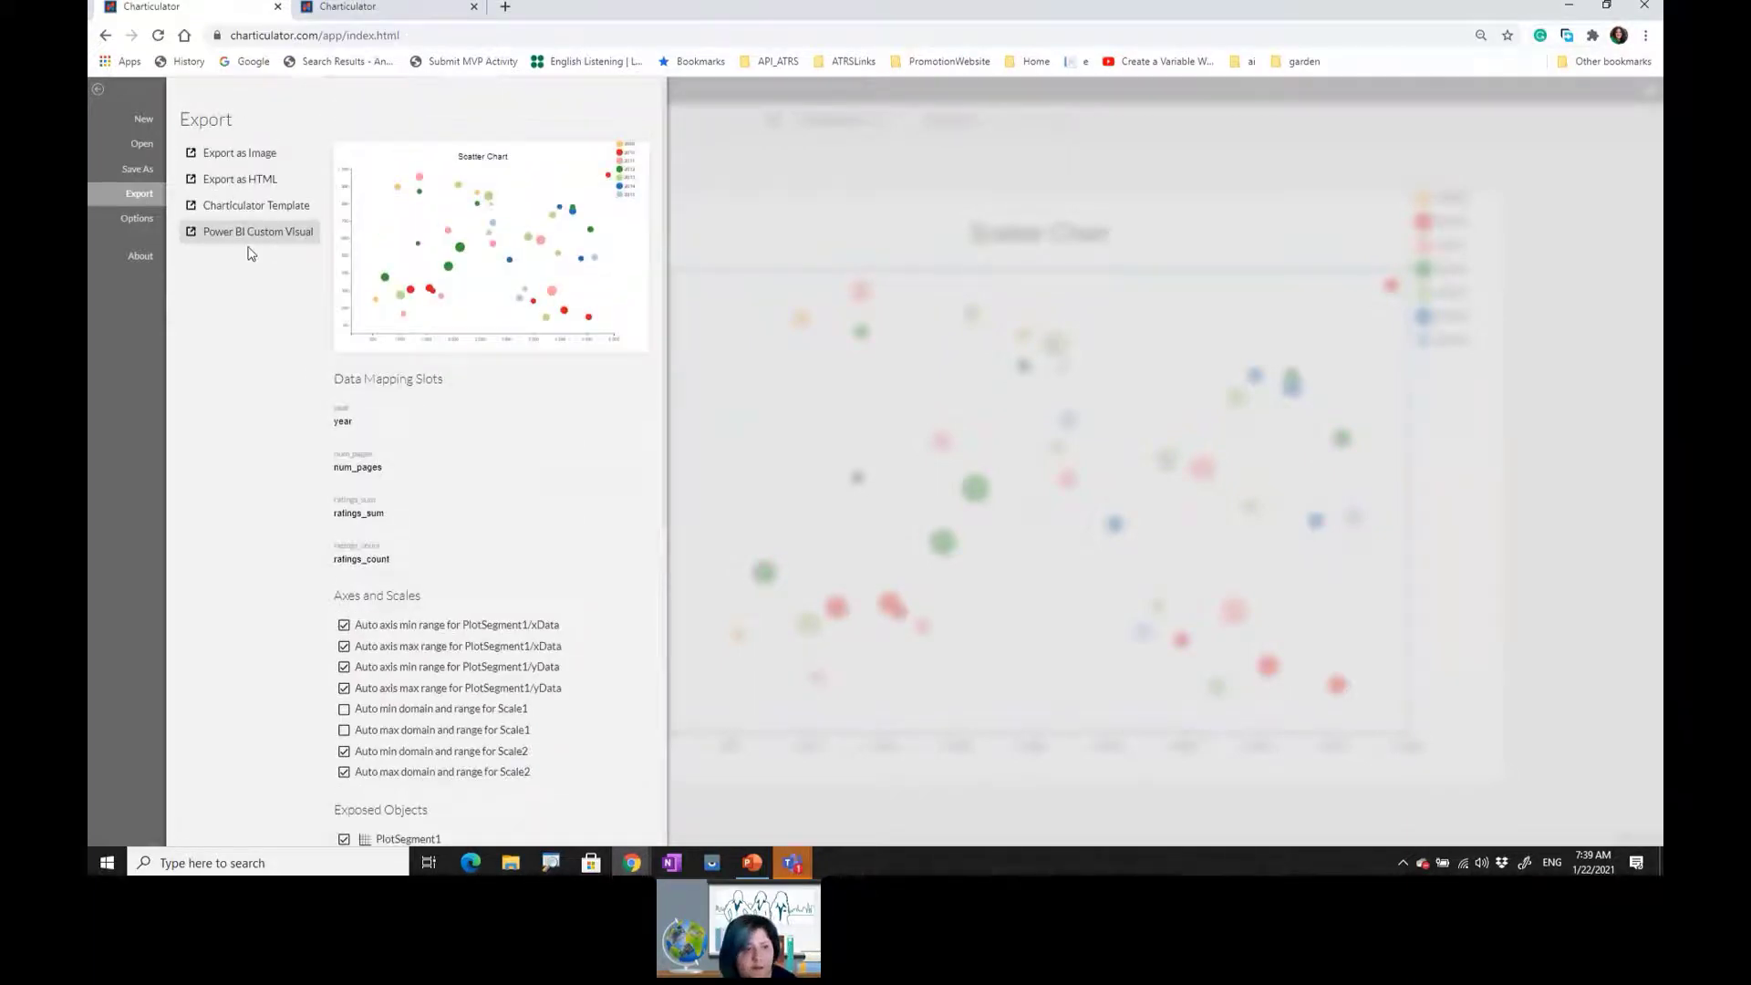
scroll(438, 553, "down", 1)
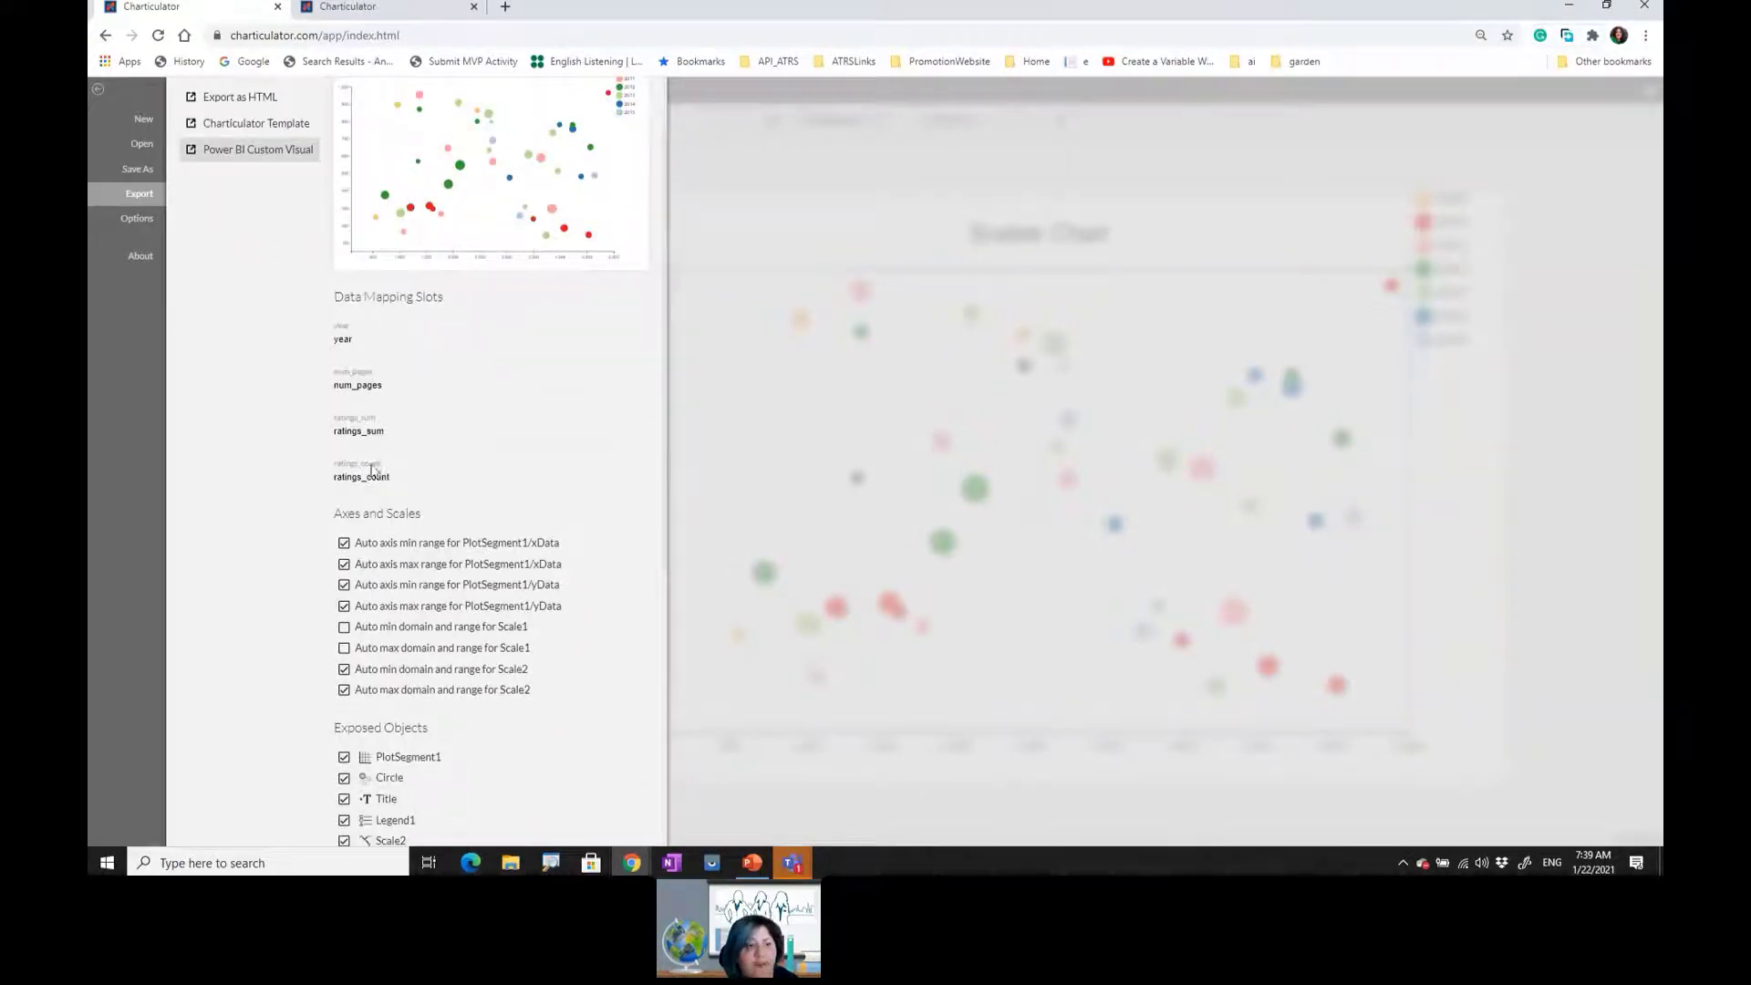
- Launch Power BI Desktop from the Windows search
left_click(102, 864)
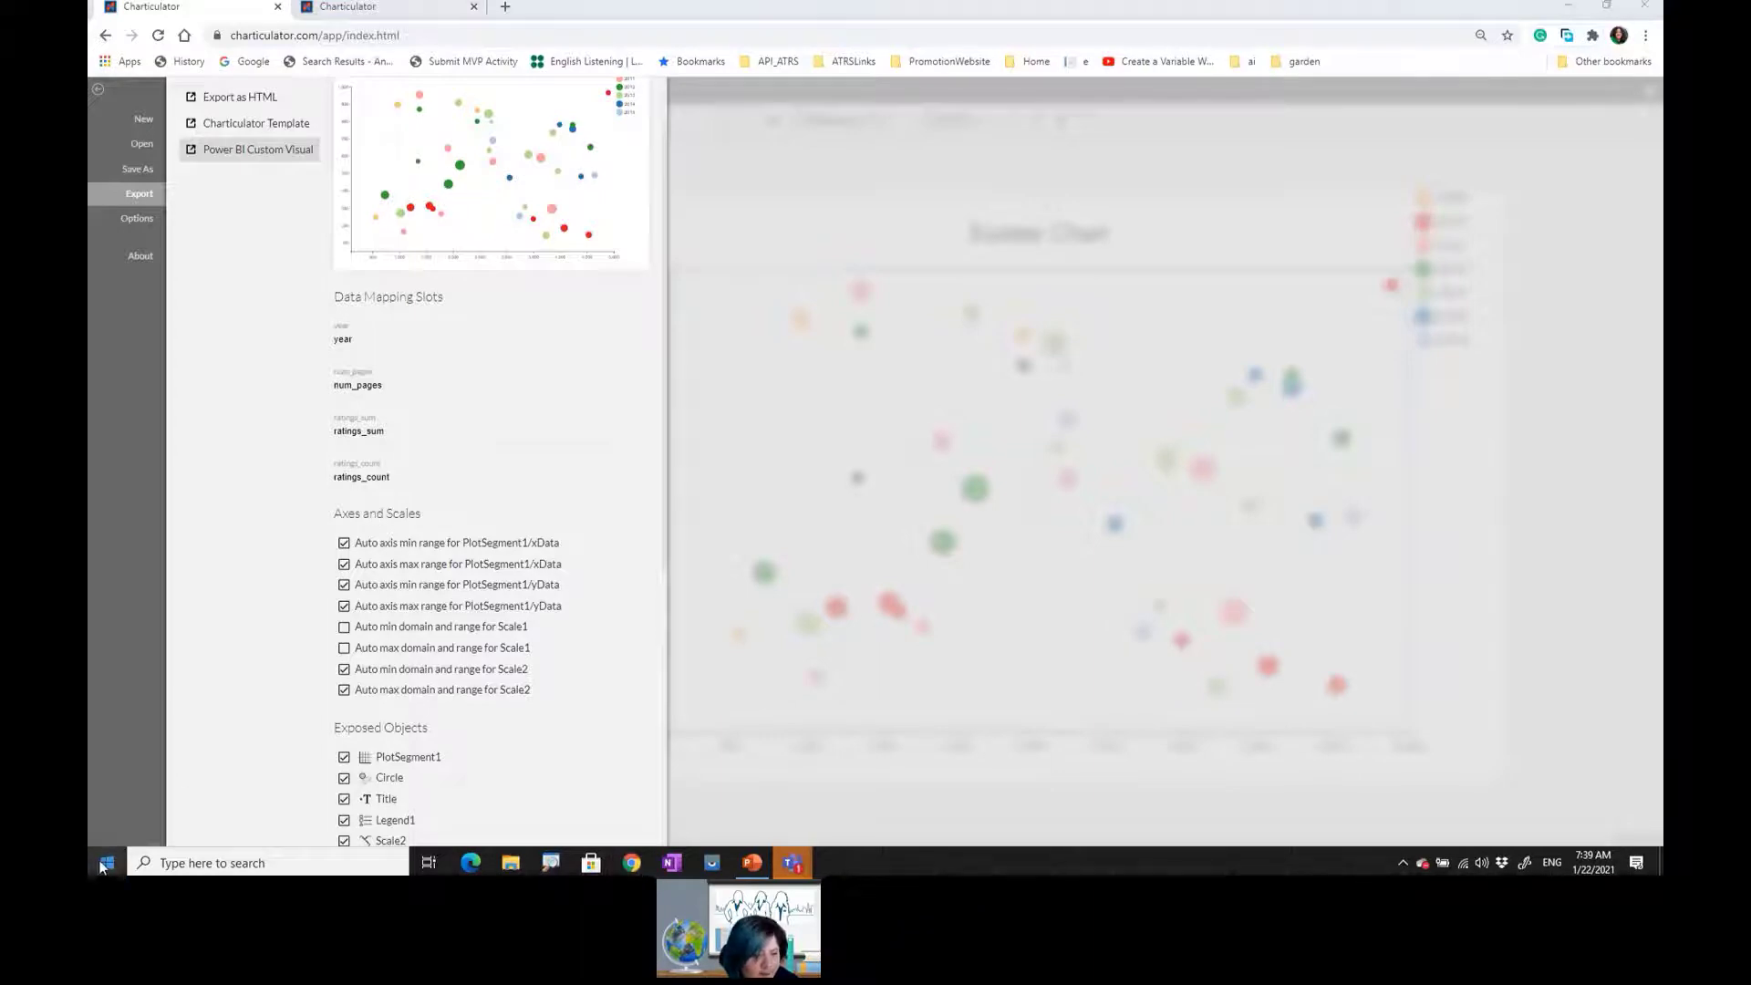
type("power")
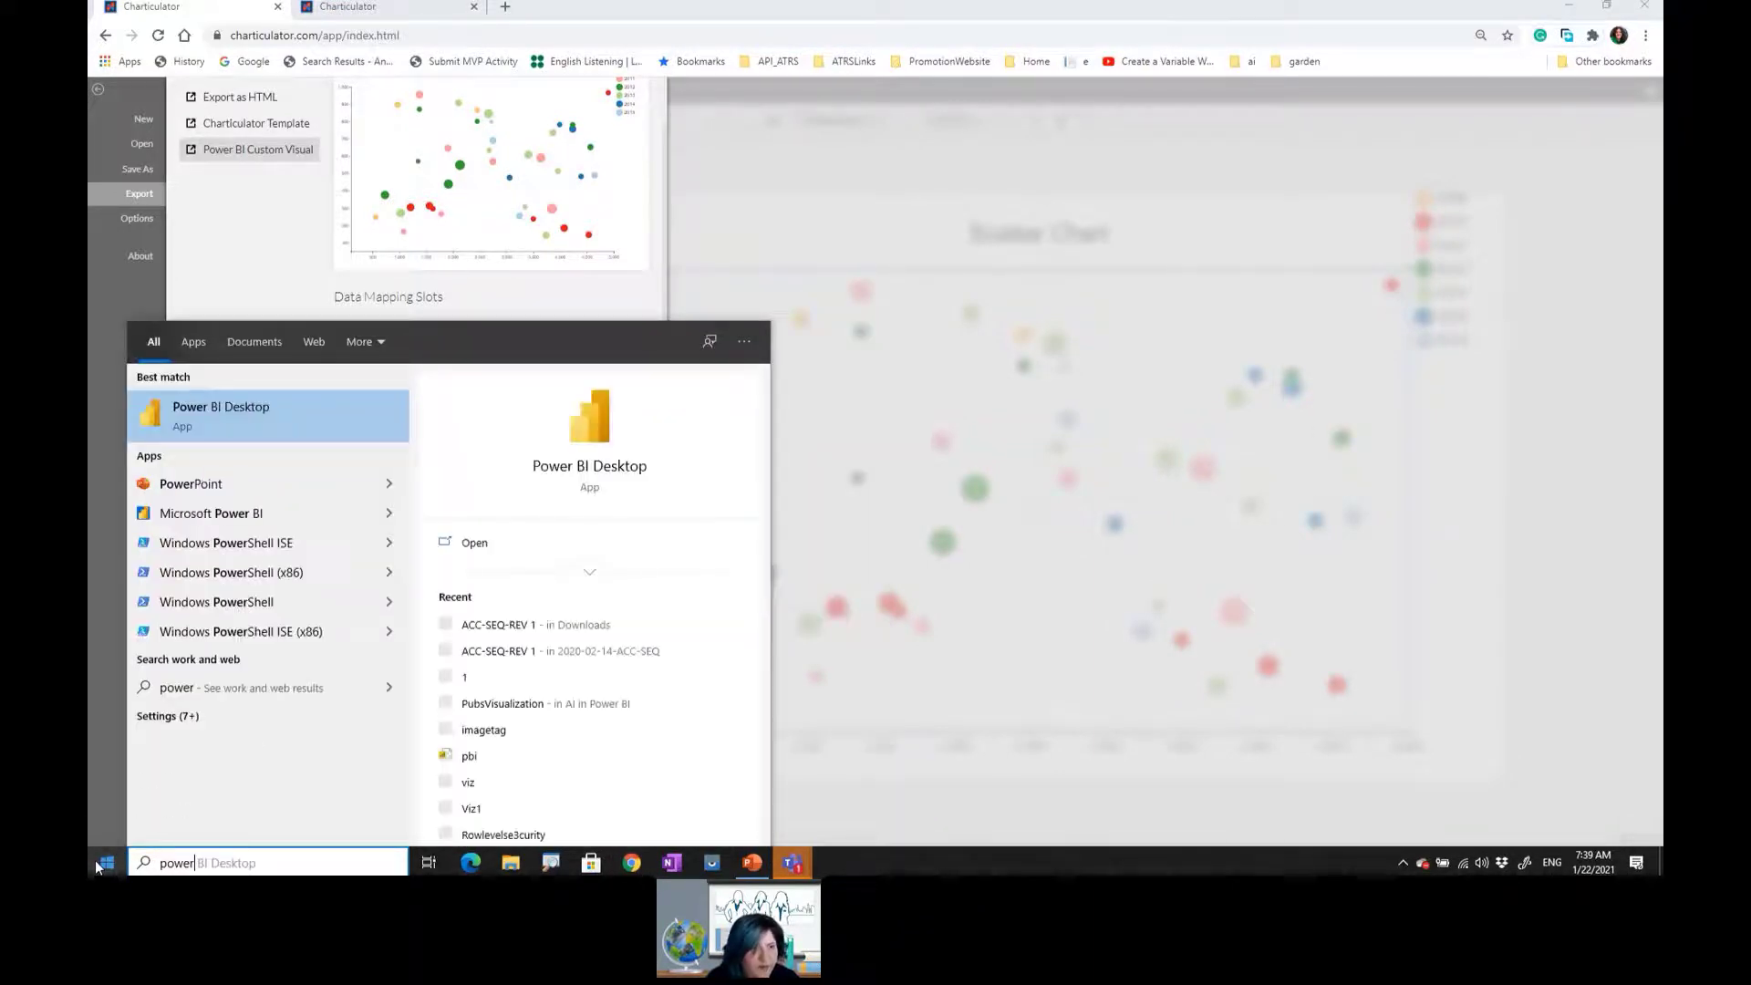
key("Return")
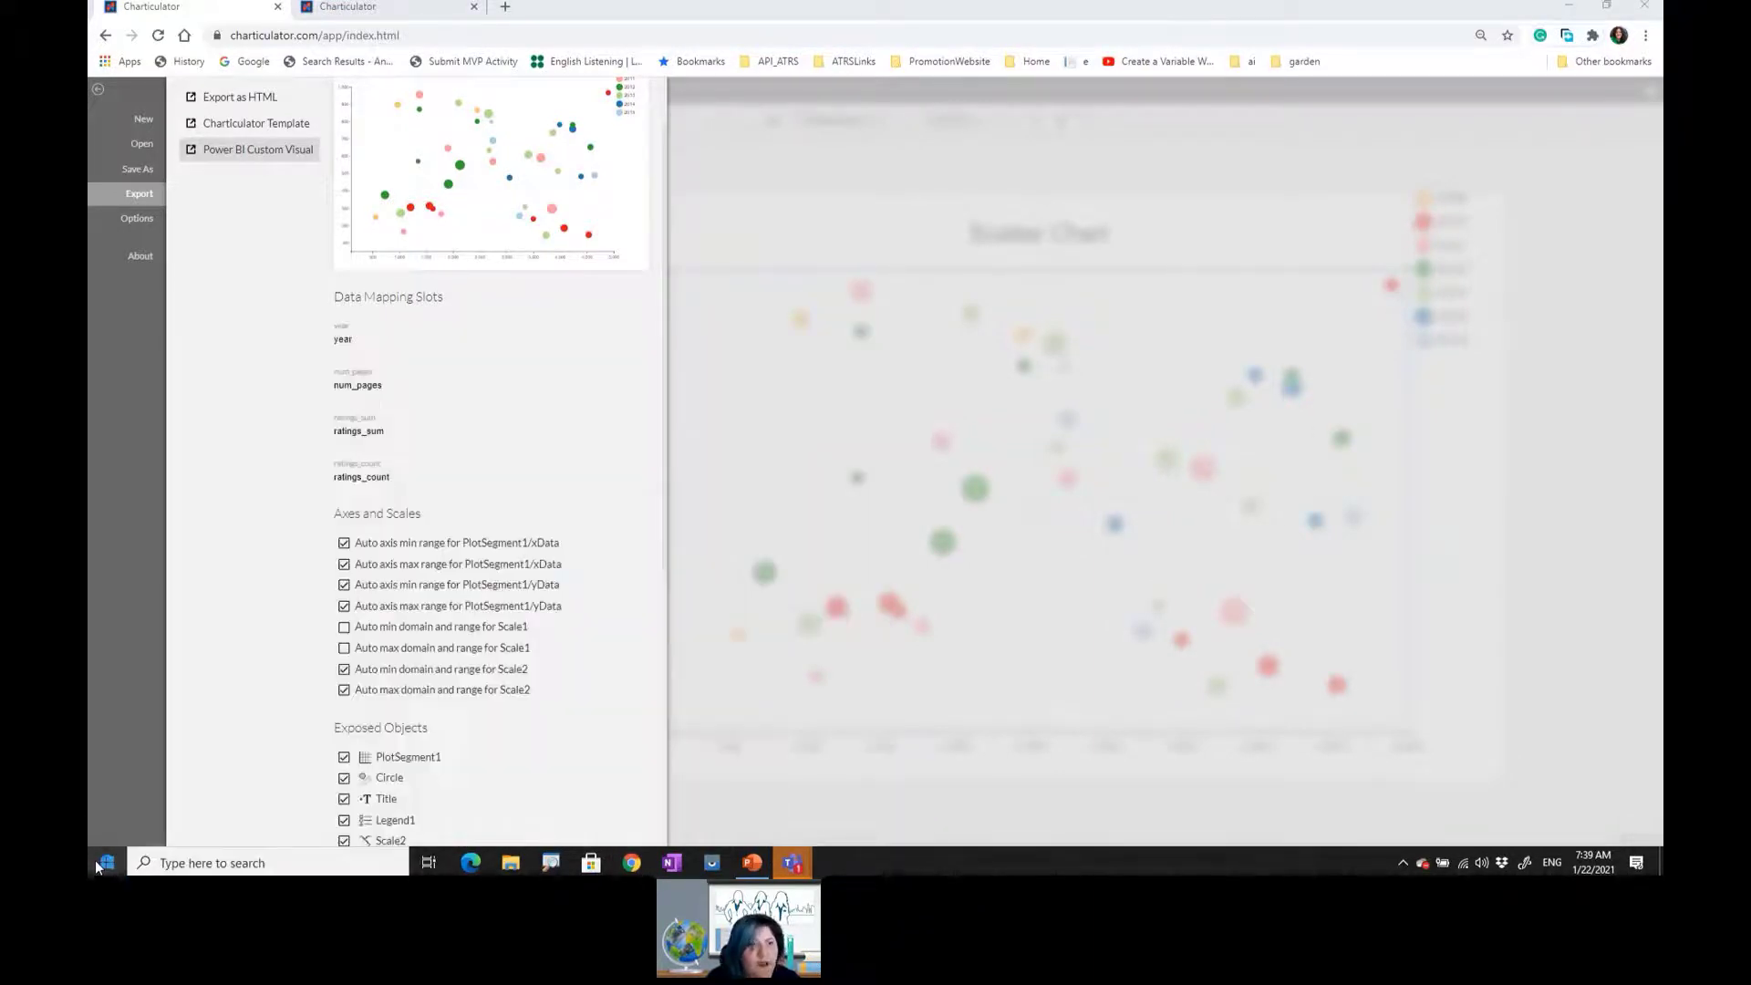
- Rename the year data mapping slot to "Legend" for the Power BI custom visual export
left_click(362, 341)
double_click(362, 341)
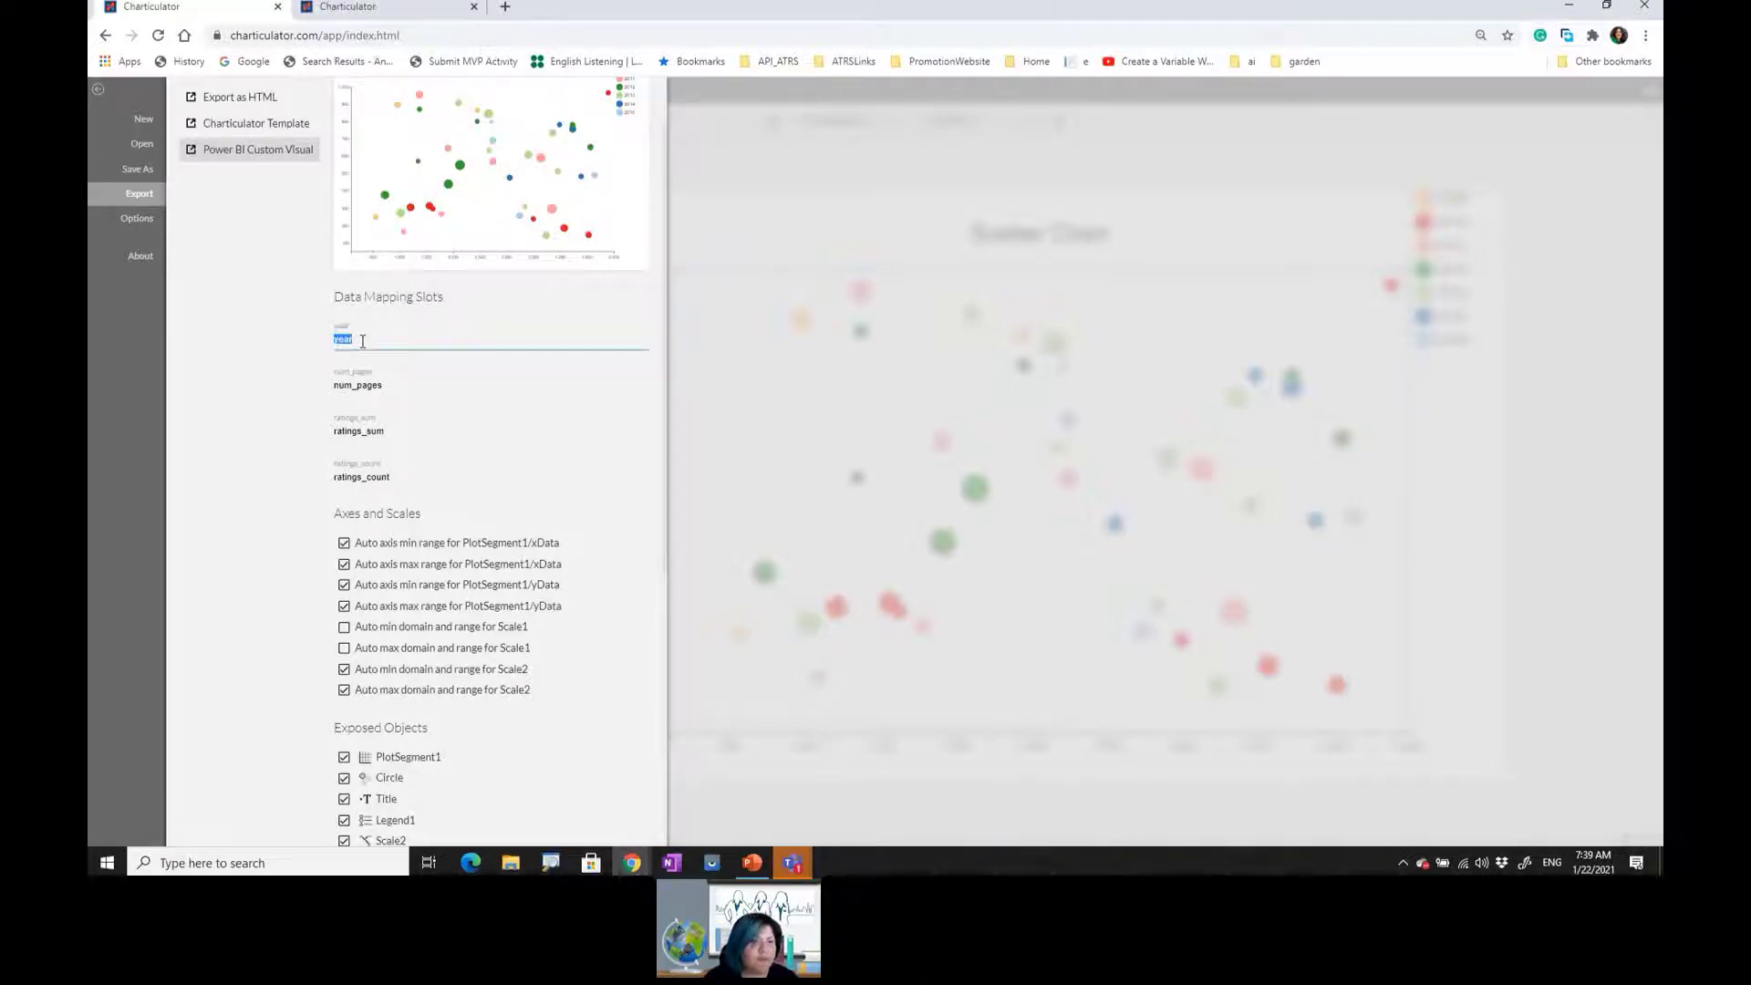
type("Legend")
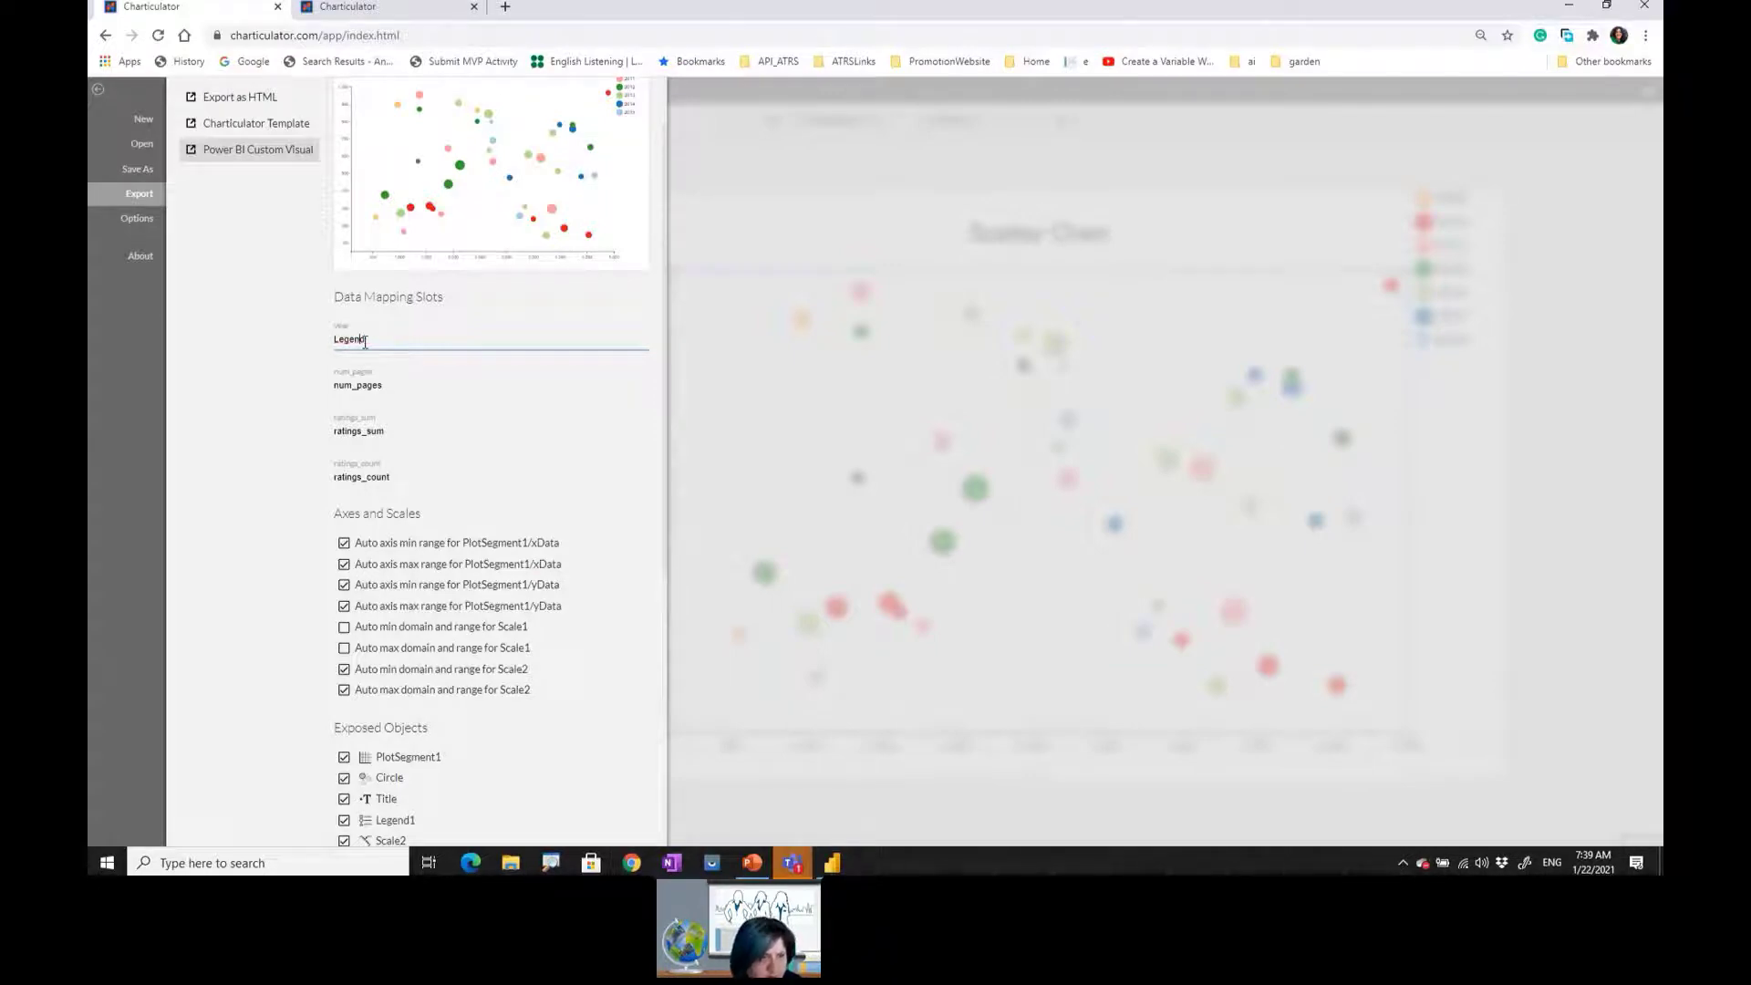
- Dismiss the Power BI Desktop start screen, minimize that window, and rename the num_pages data mapping slot to "X" in Charticulator
double_click(380, 387)
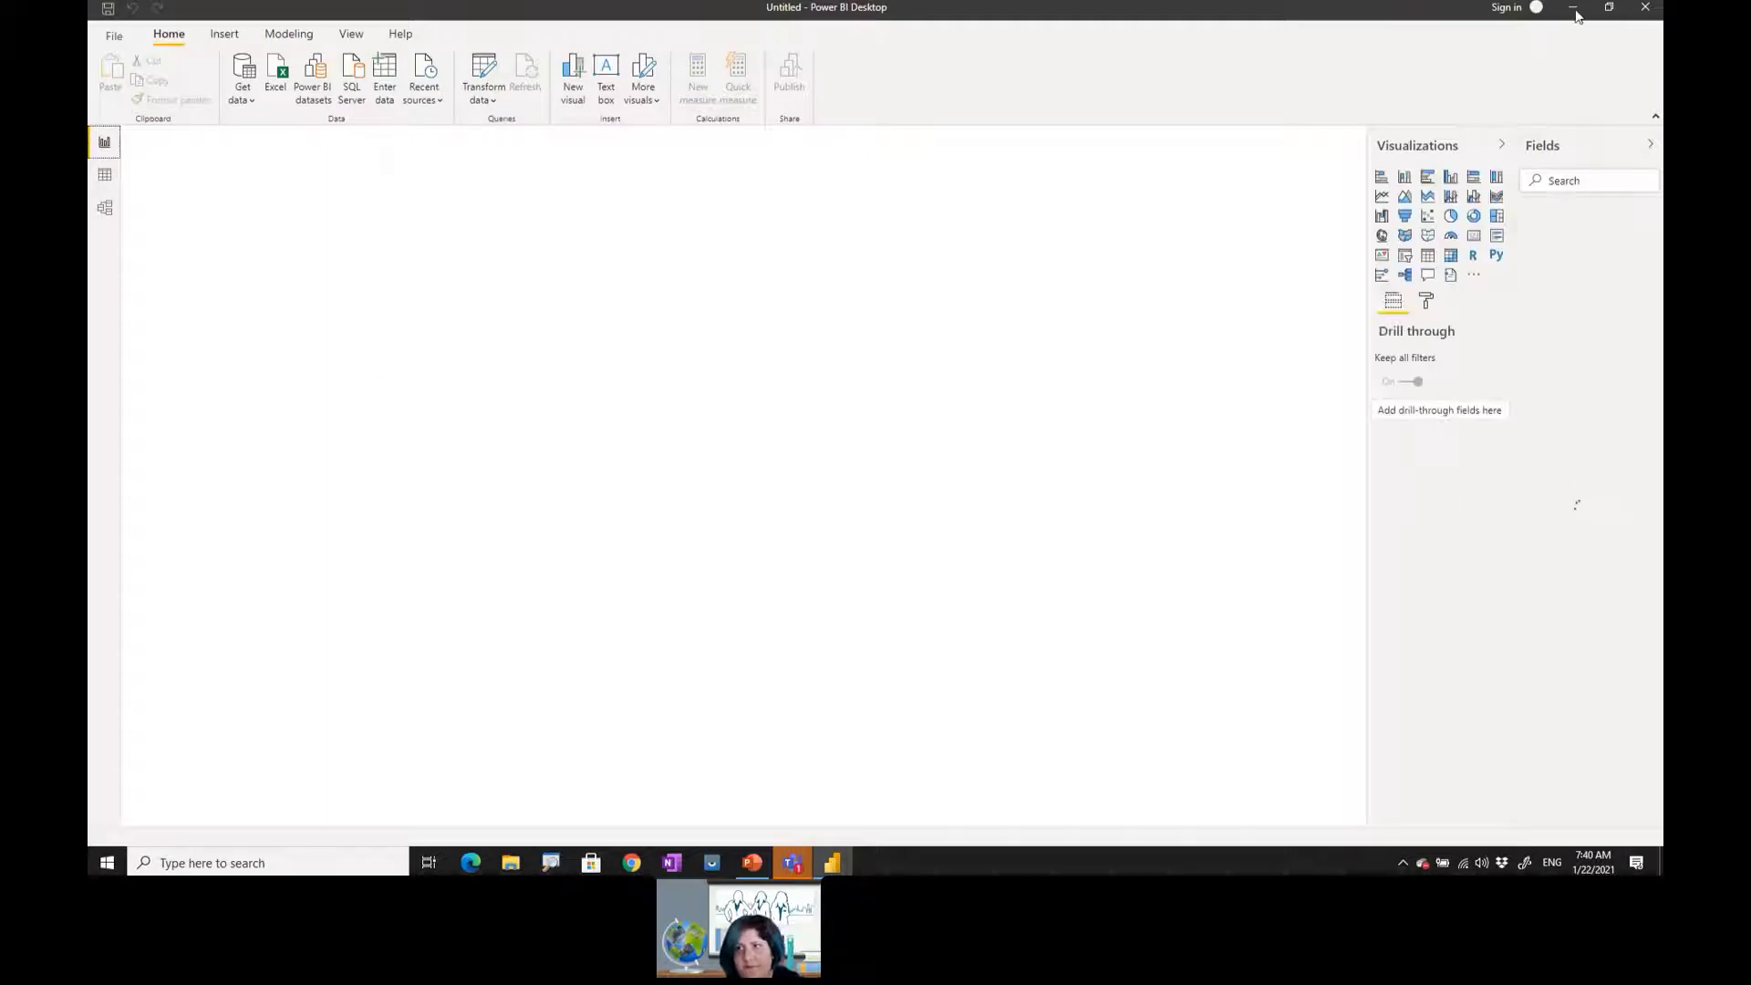
left_click(1324, 167)
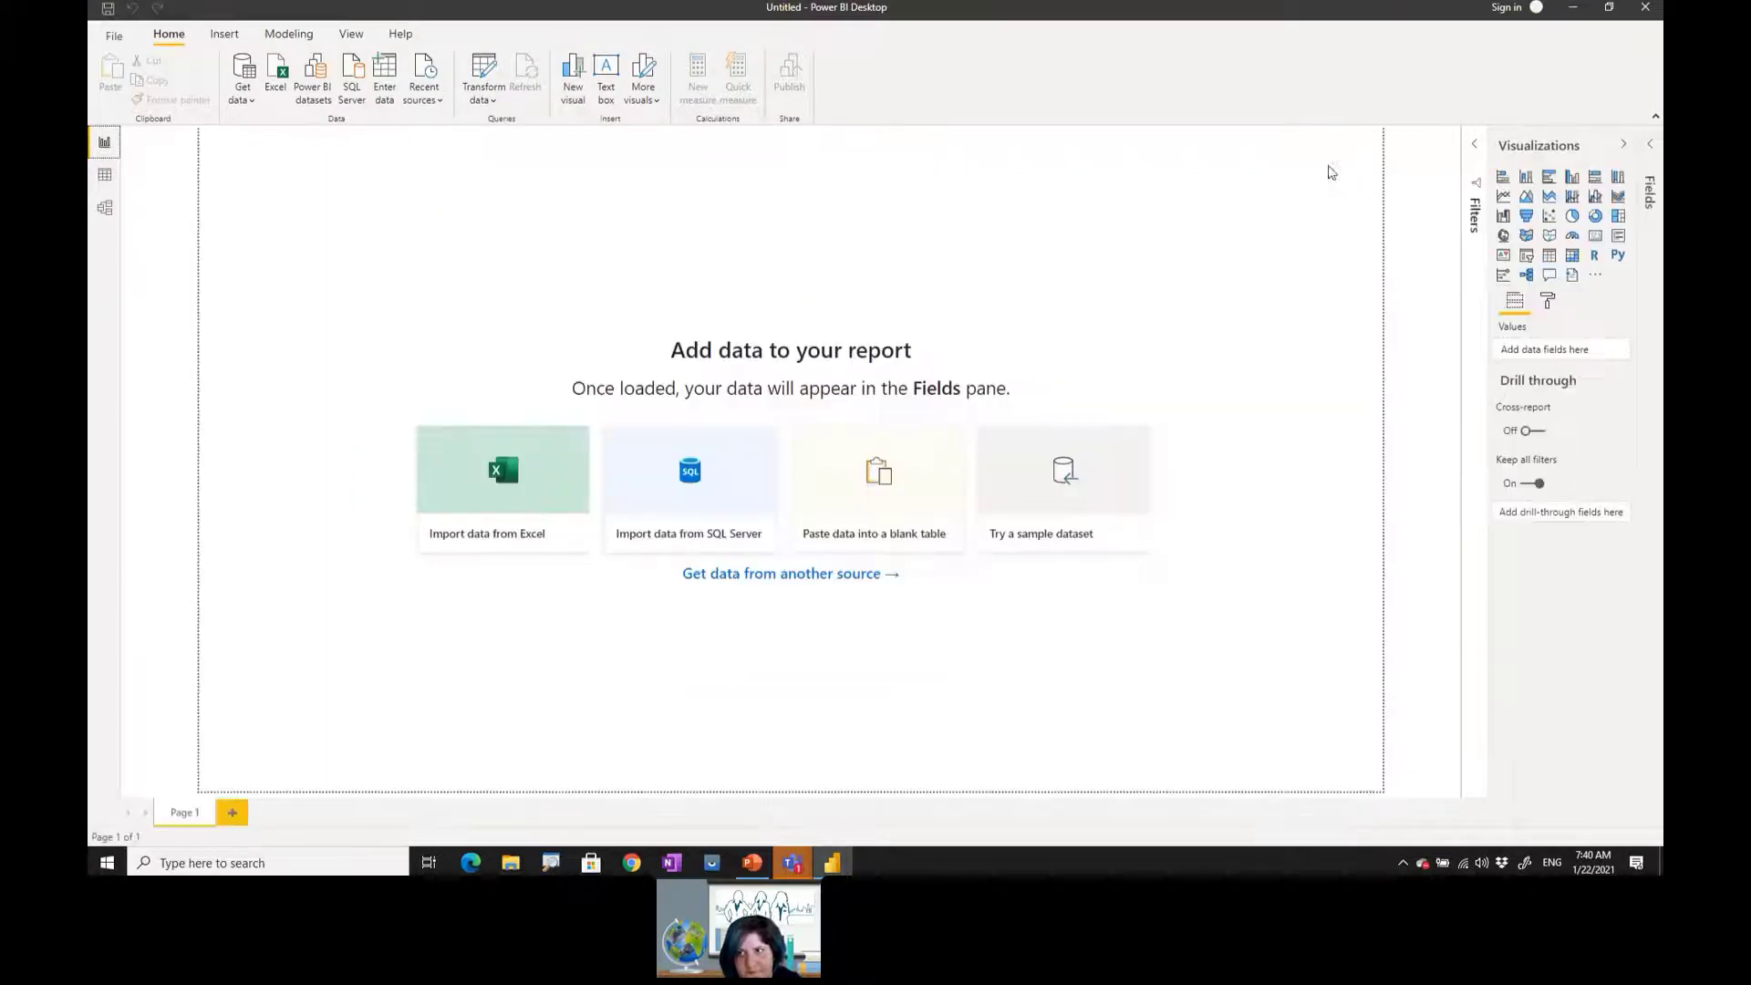
left_click(1573, 10)
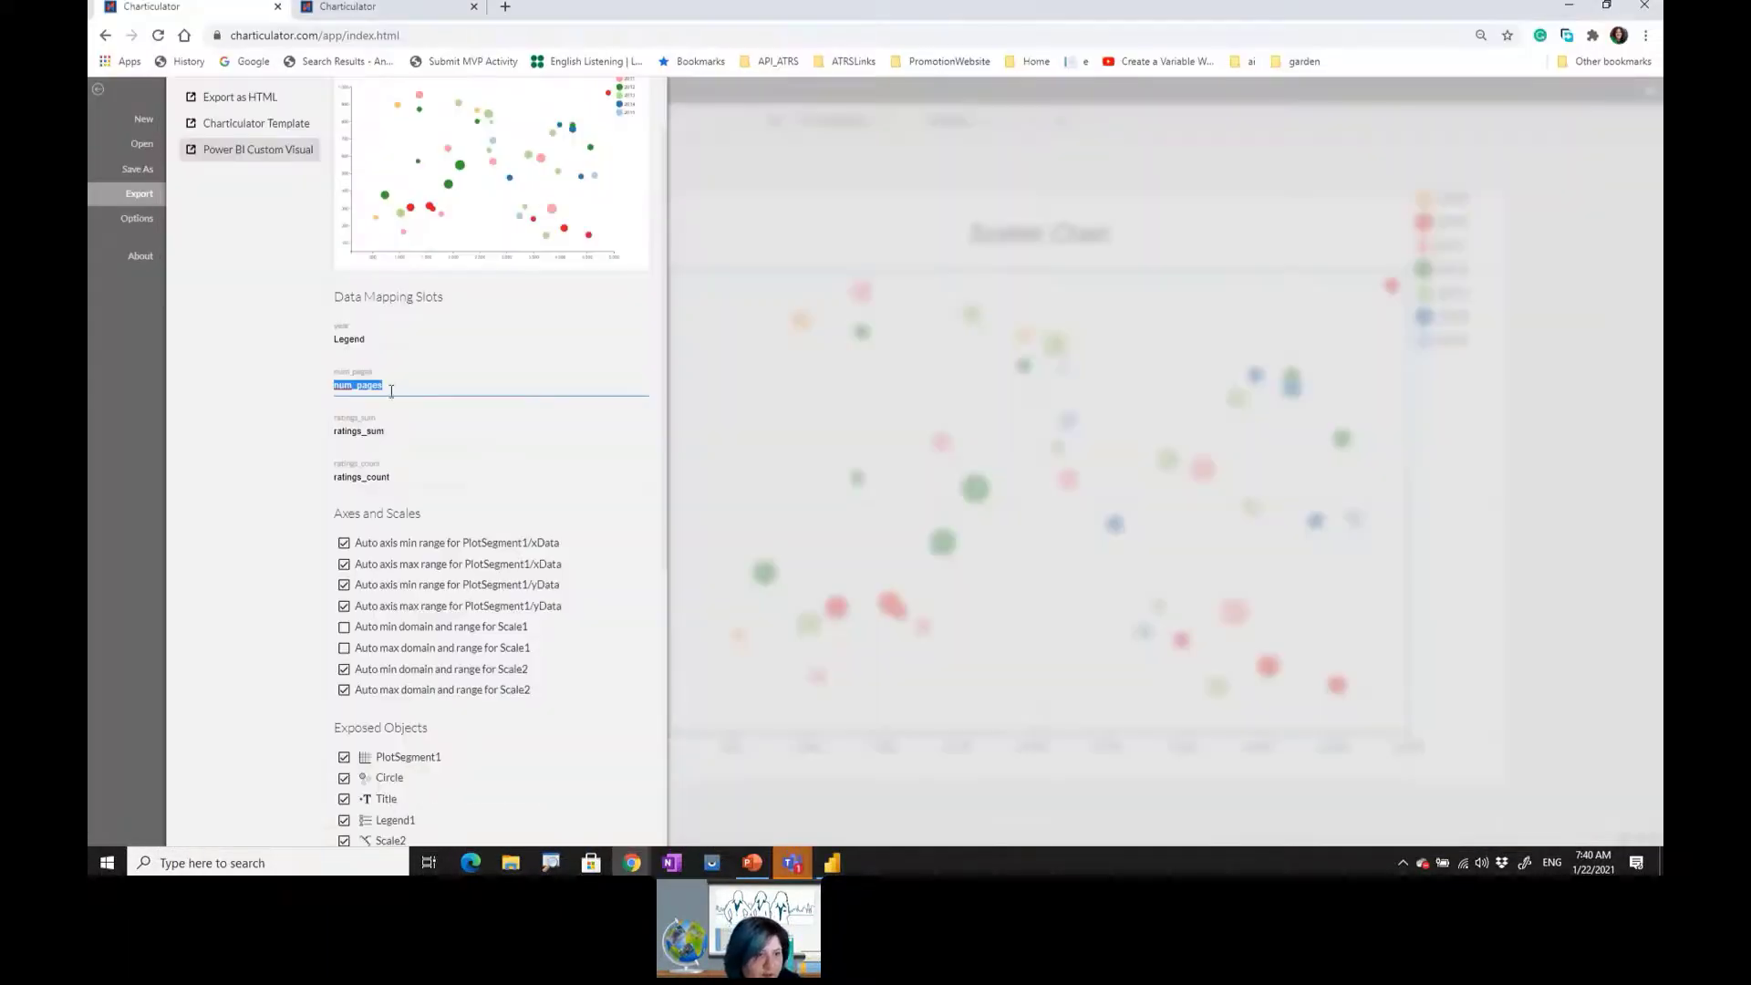
double_click(391, 390)
type("X")
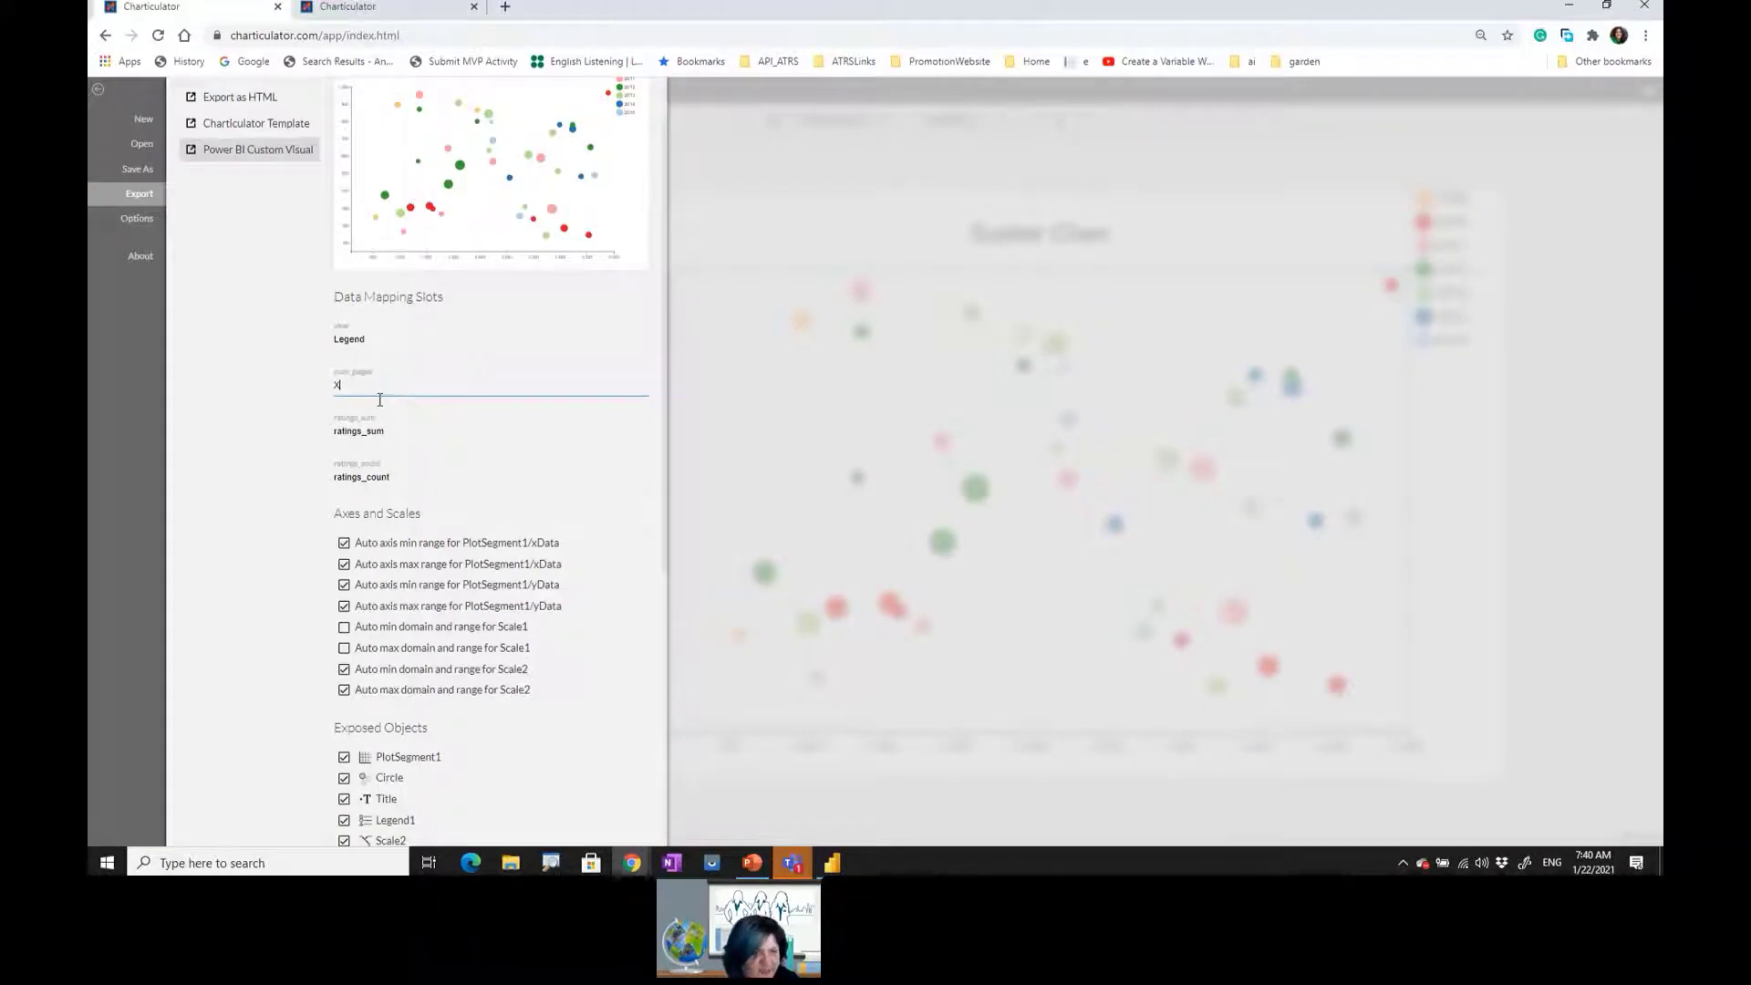
- Rename the ratings_sum data mapping slot to "Size" and the ratings_count slot to "Y"
double_click(364, 428)
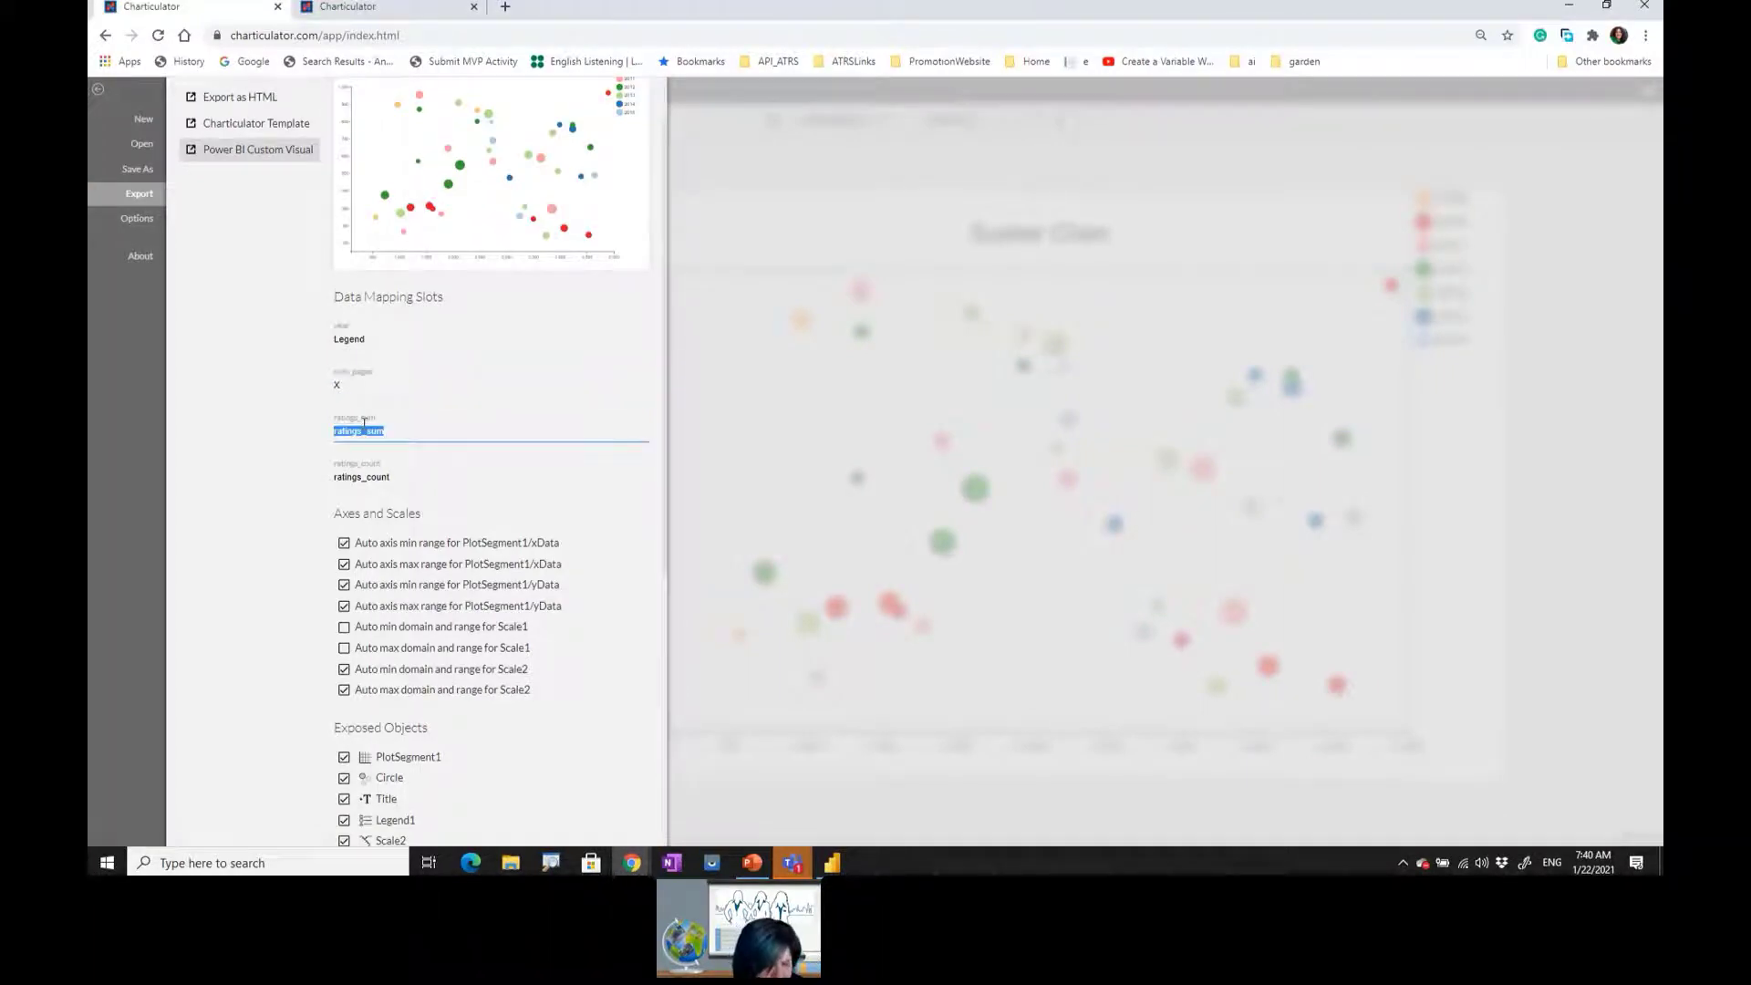
type("Y")
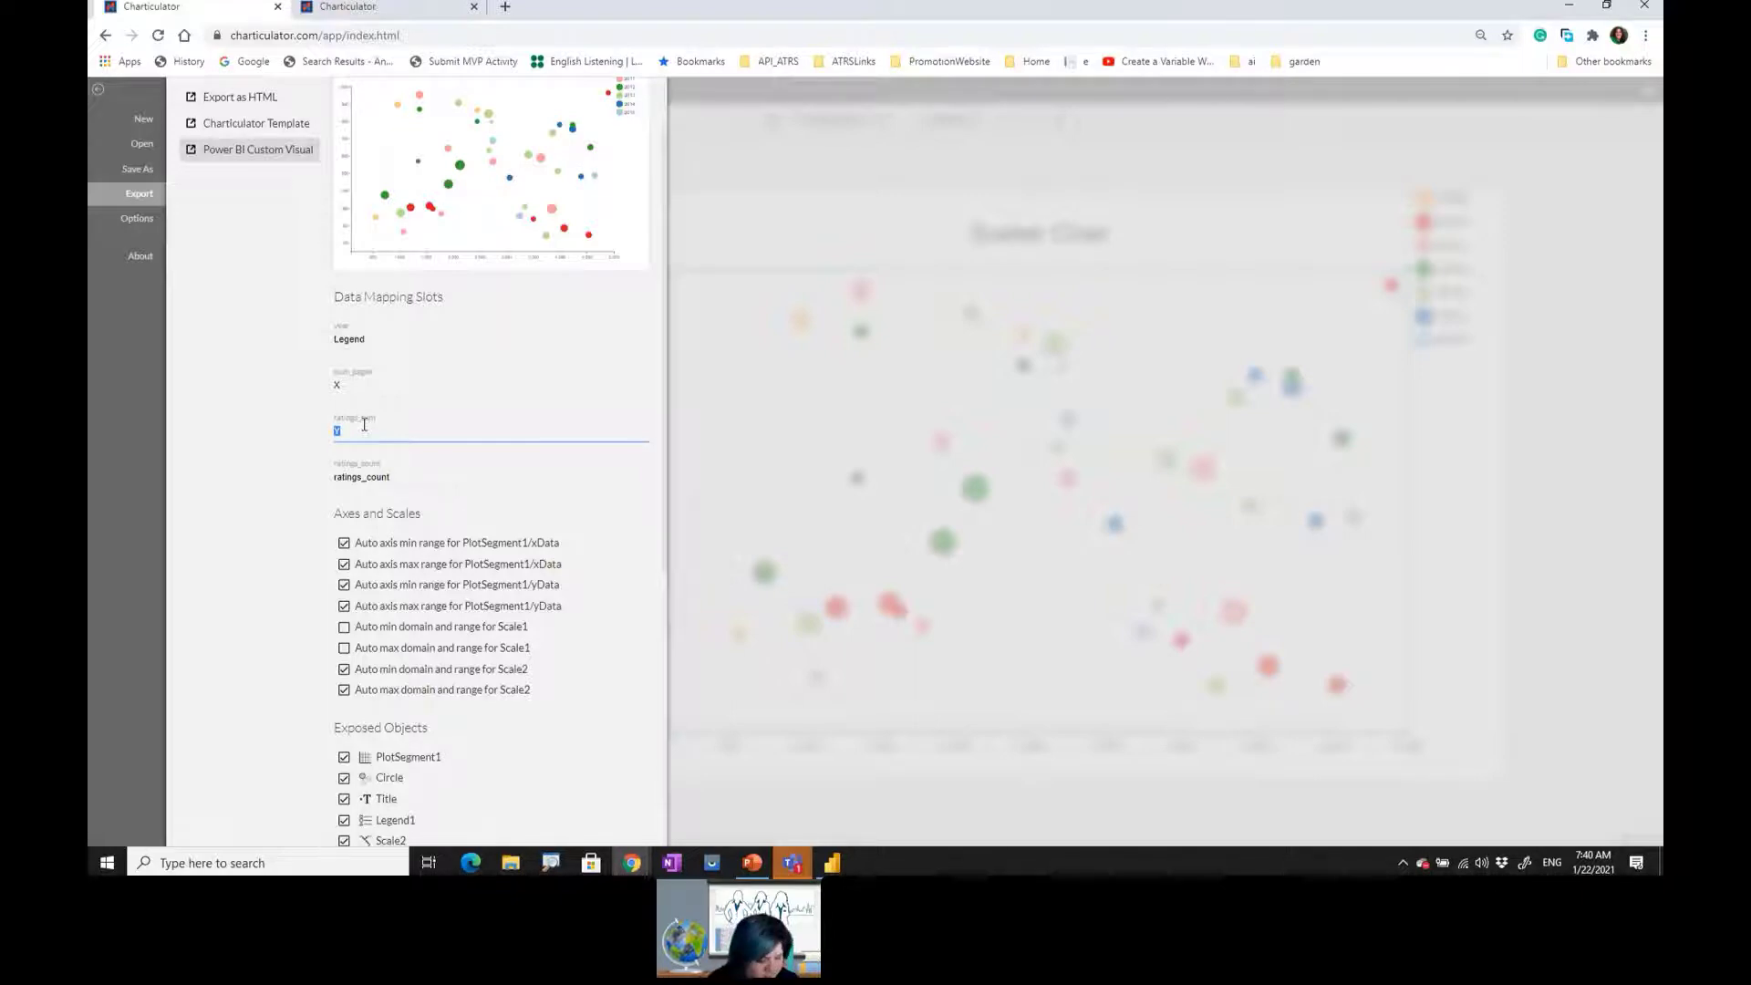
type("Size")
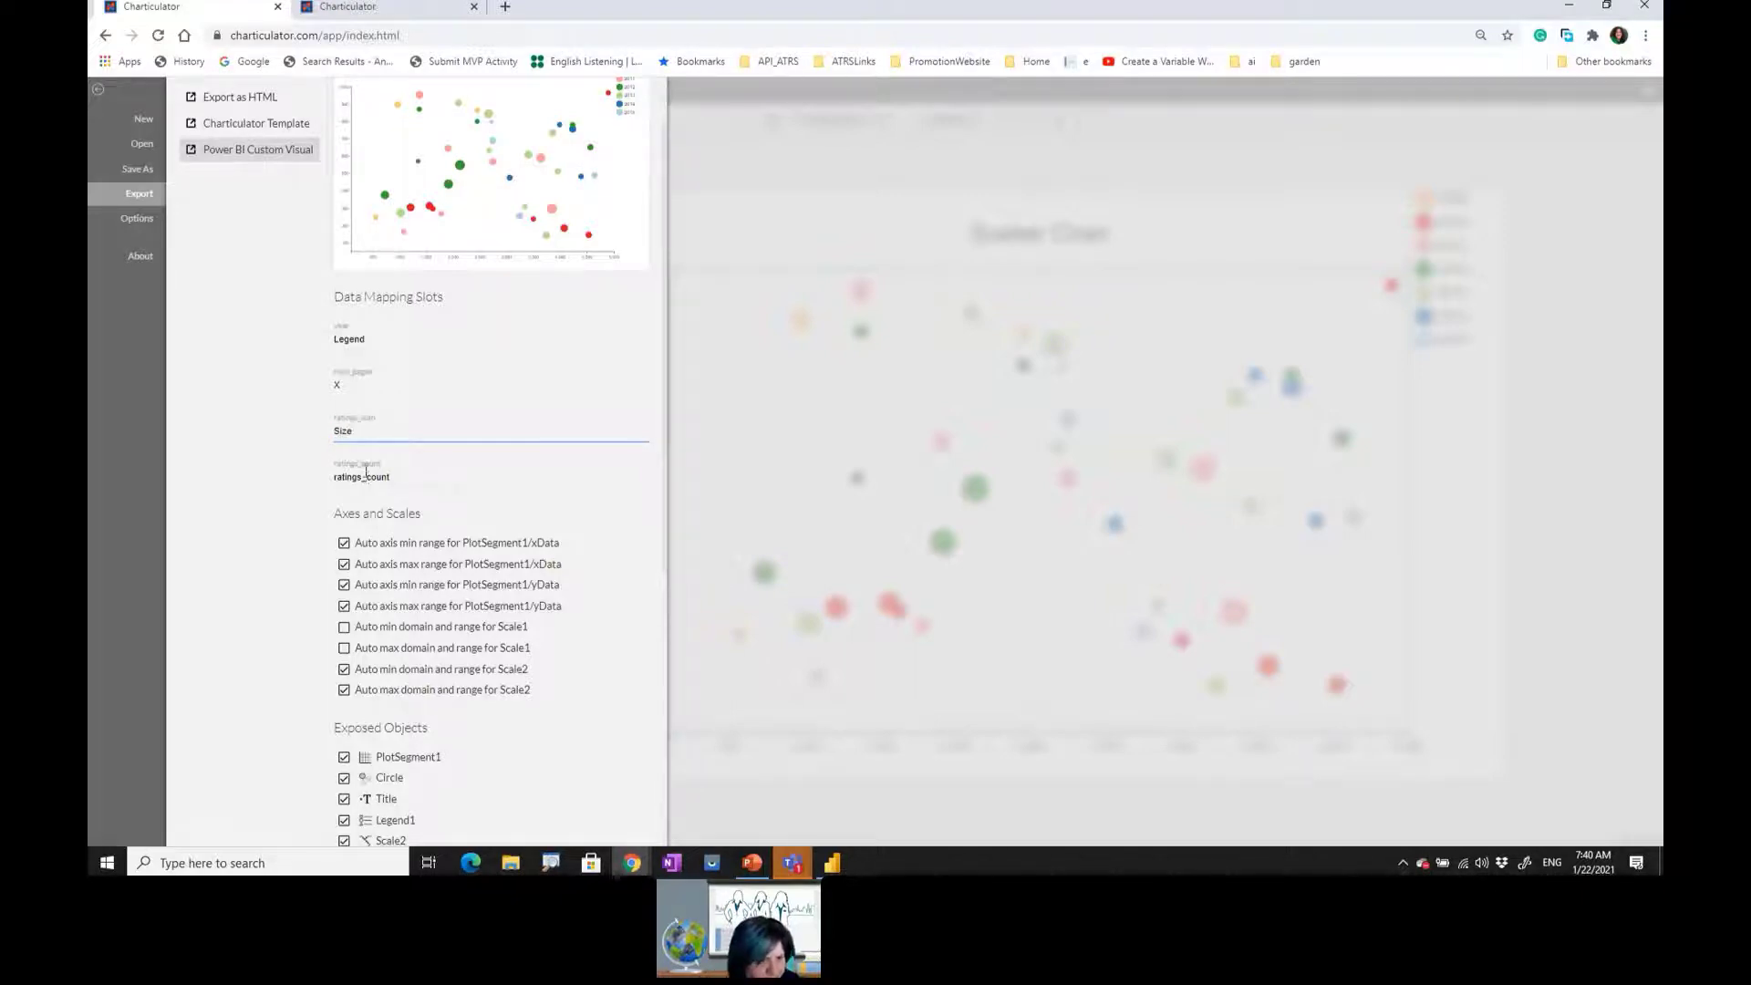
double_click(366, 475)
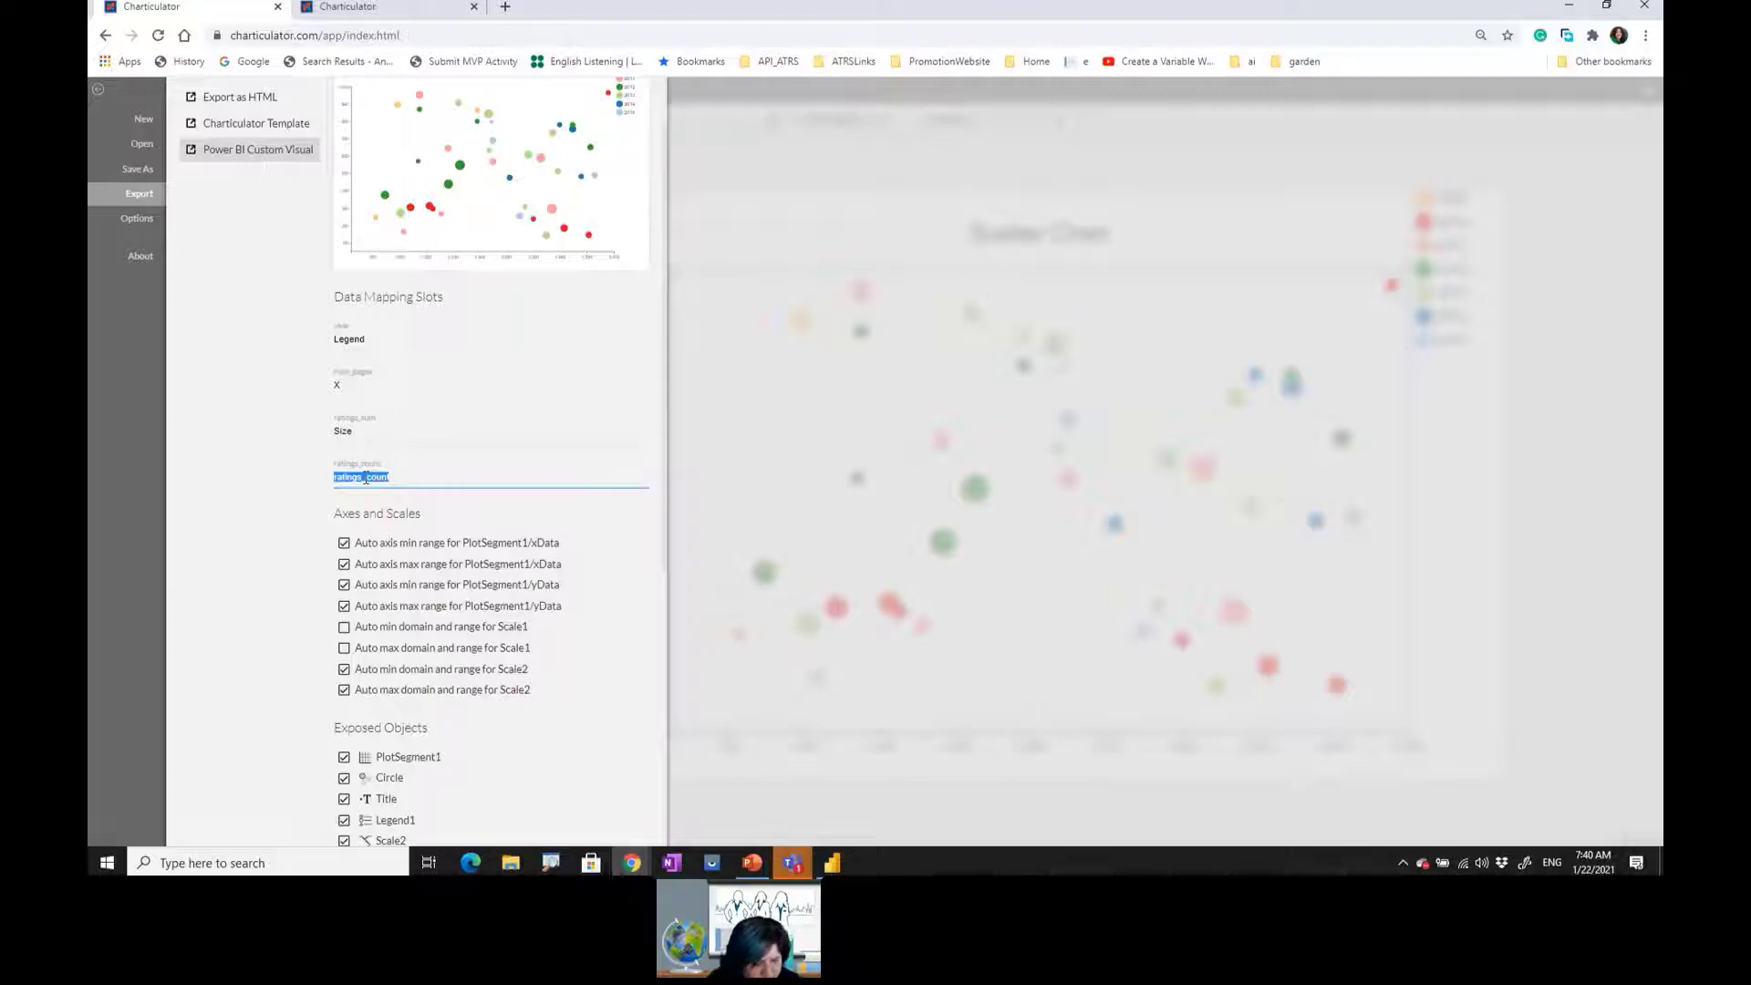
type("Y")
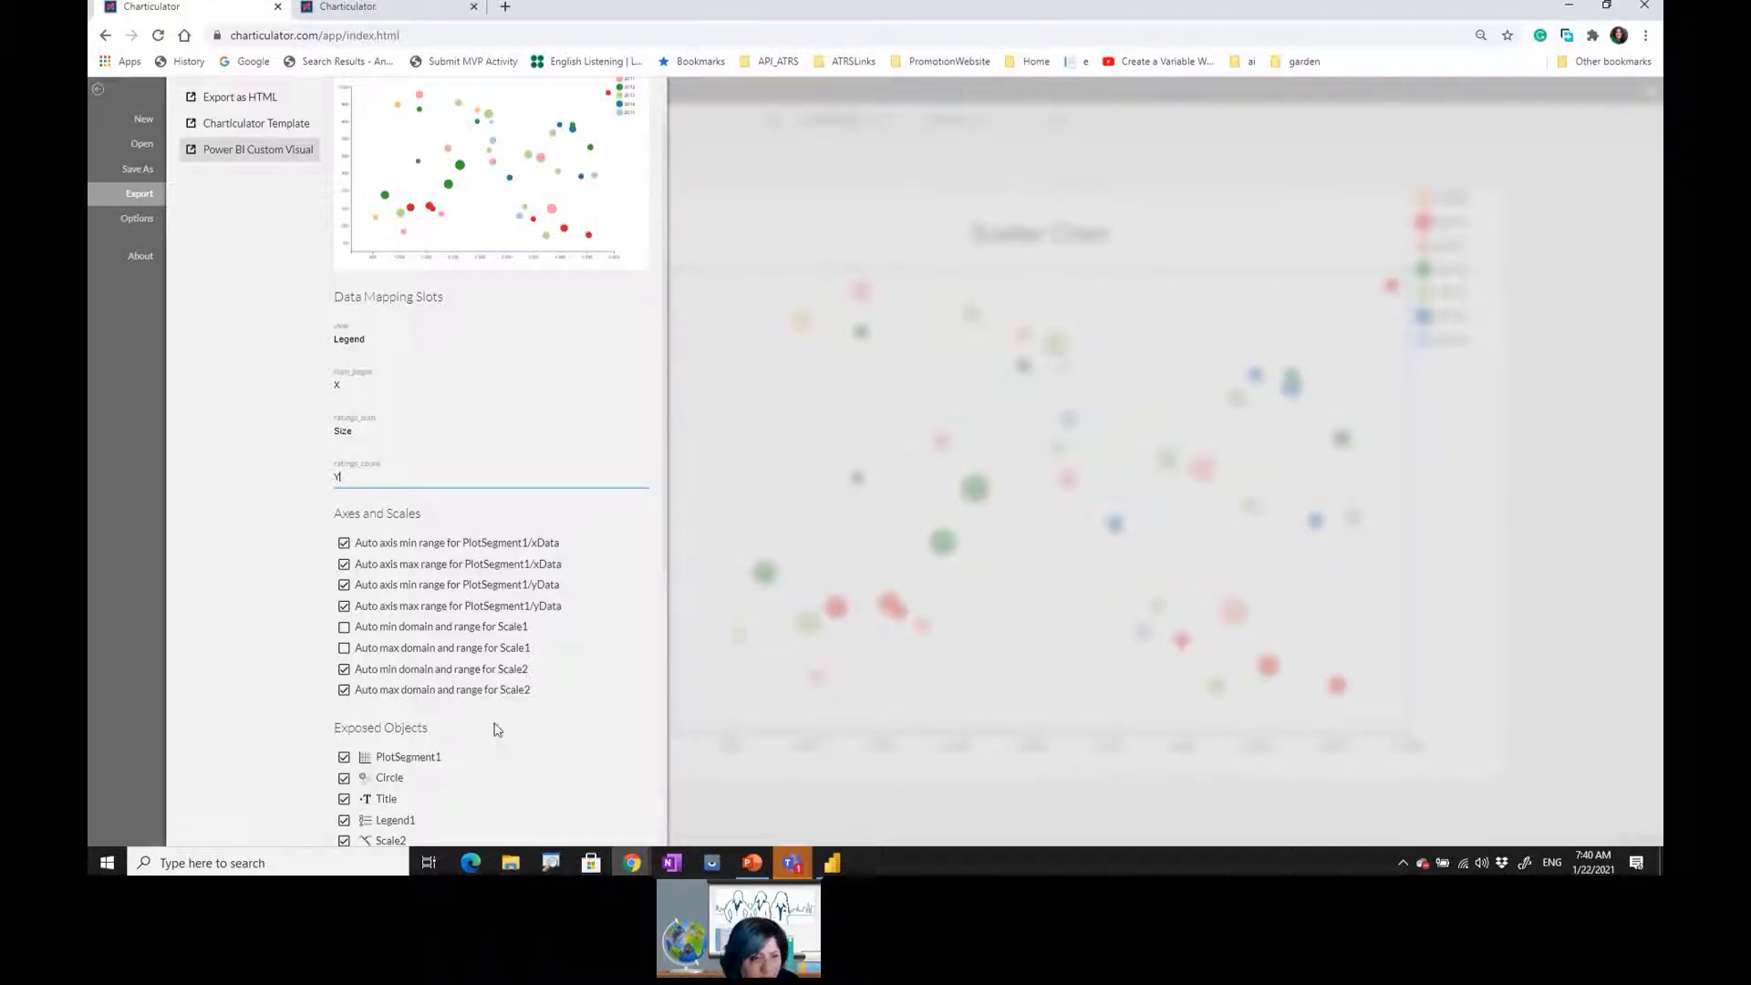
- Set the visual name to "Scatter Chart" and export the chart as a Power BI custom visual
scroll(493, 721, "down", 3)
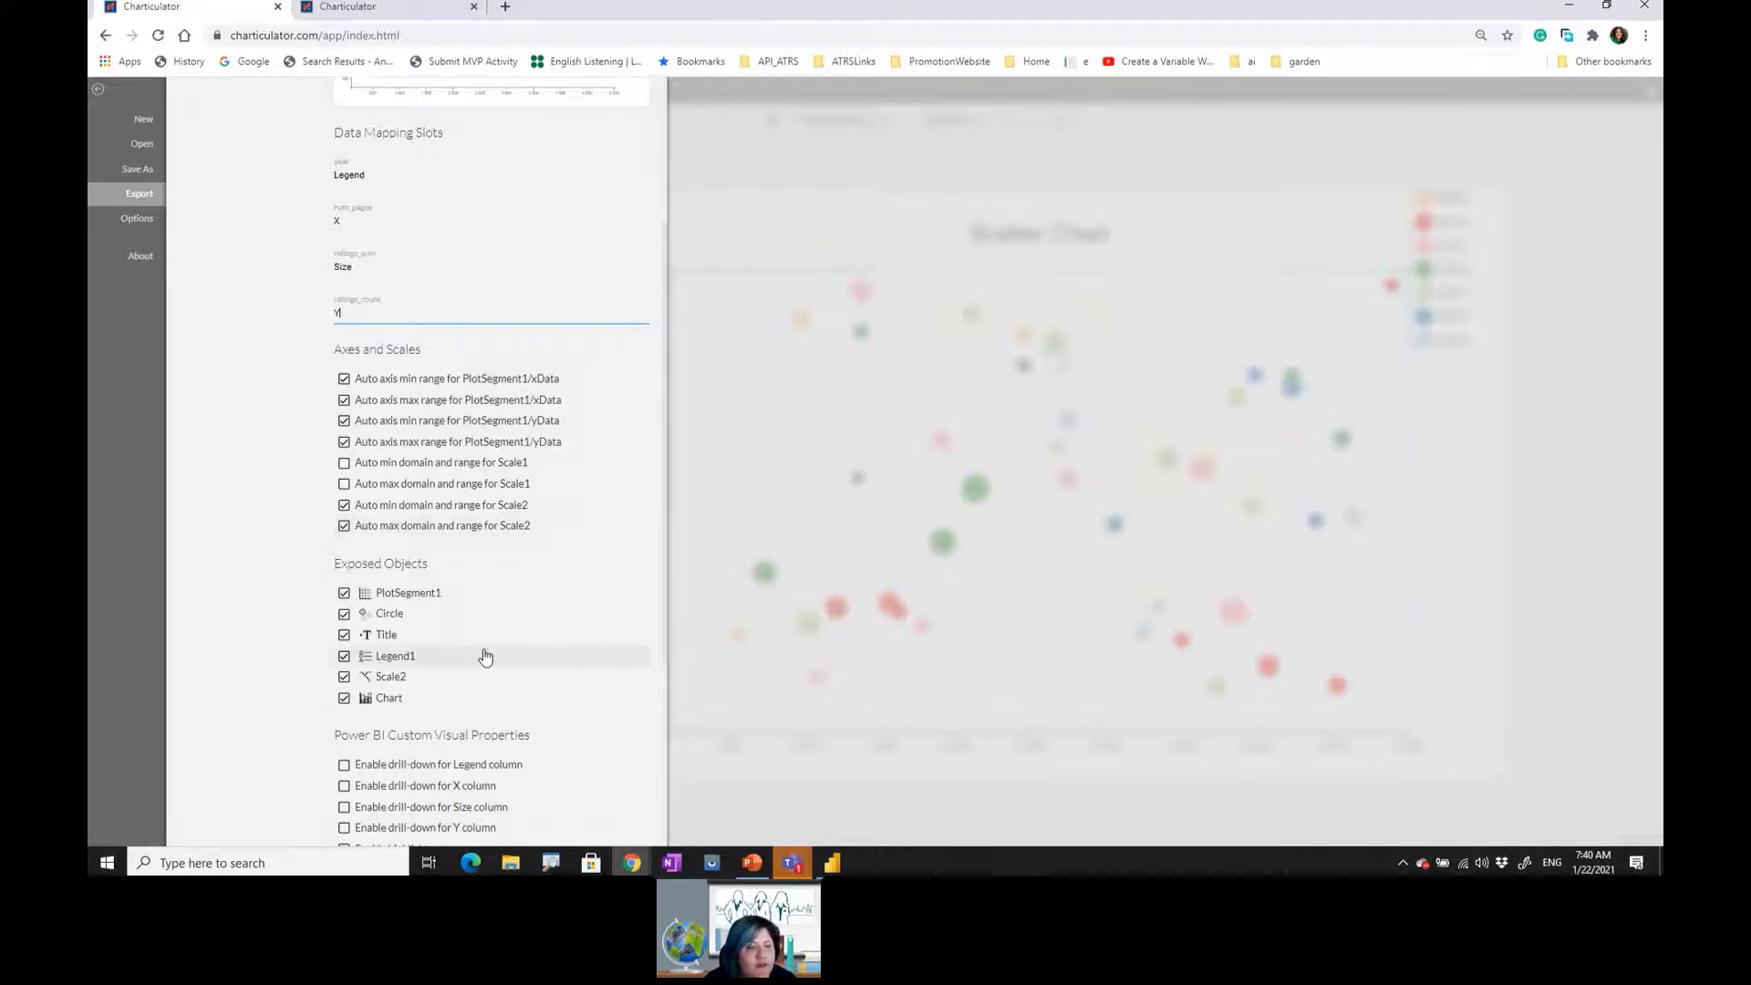
scroll(484, 653, "down", 4)
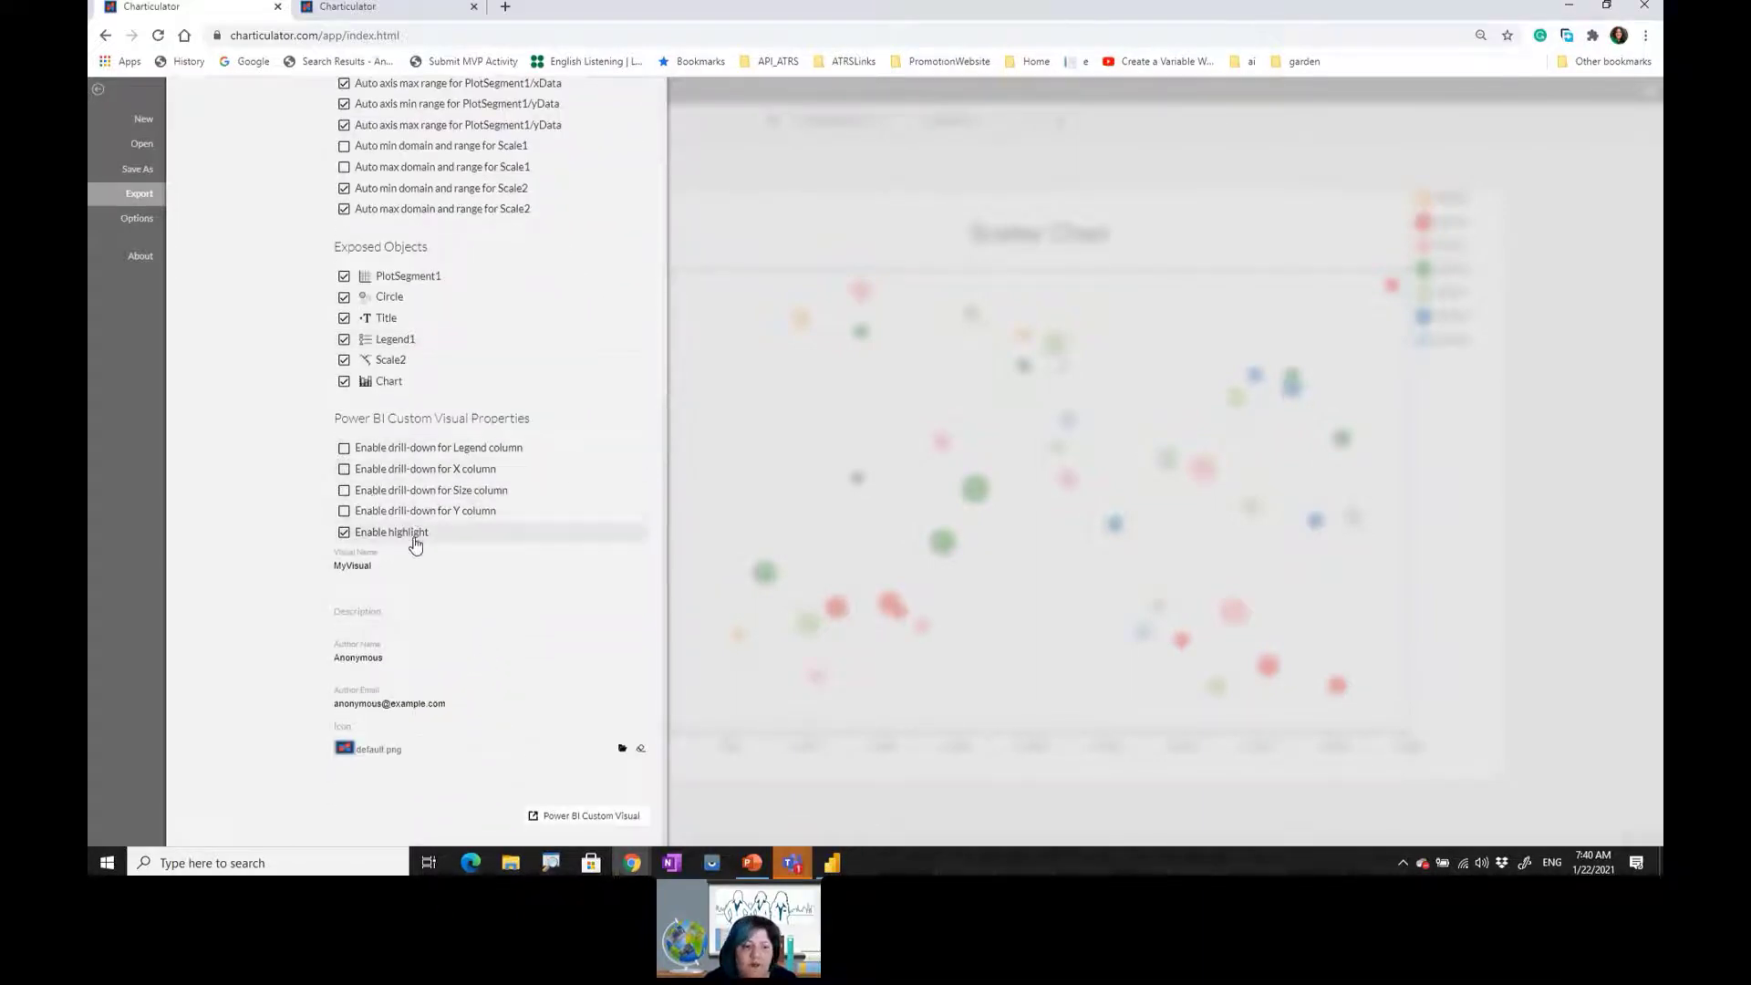
left_click(366, 566)
double_click(366, 567)
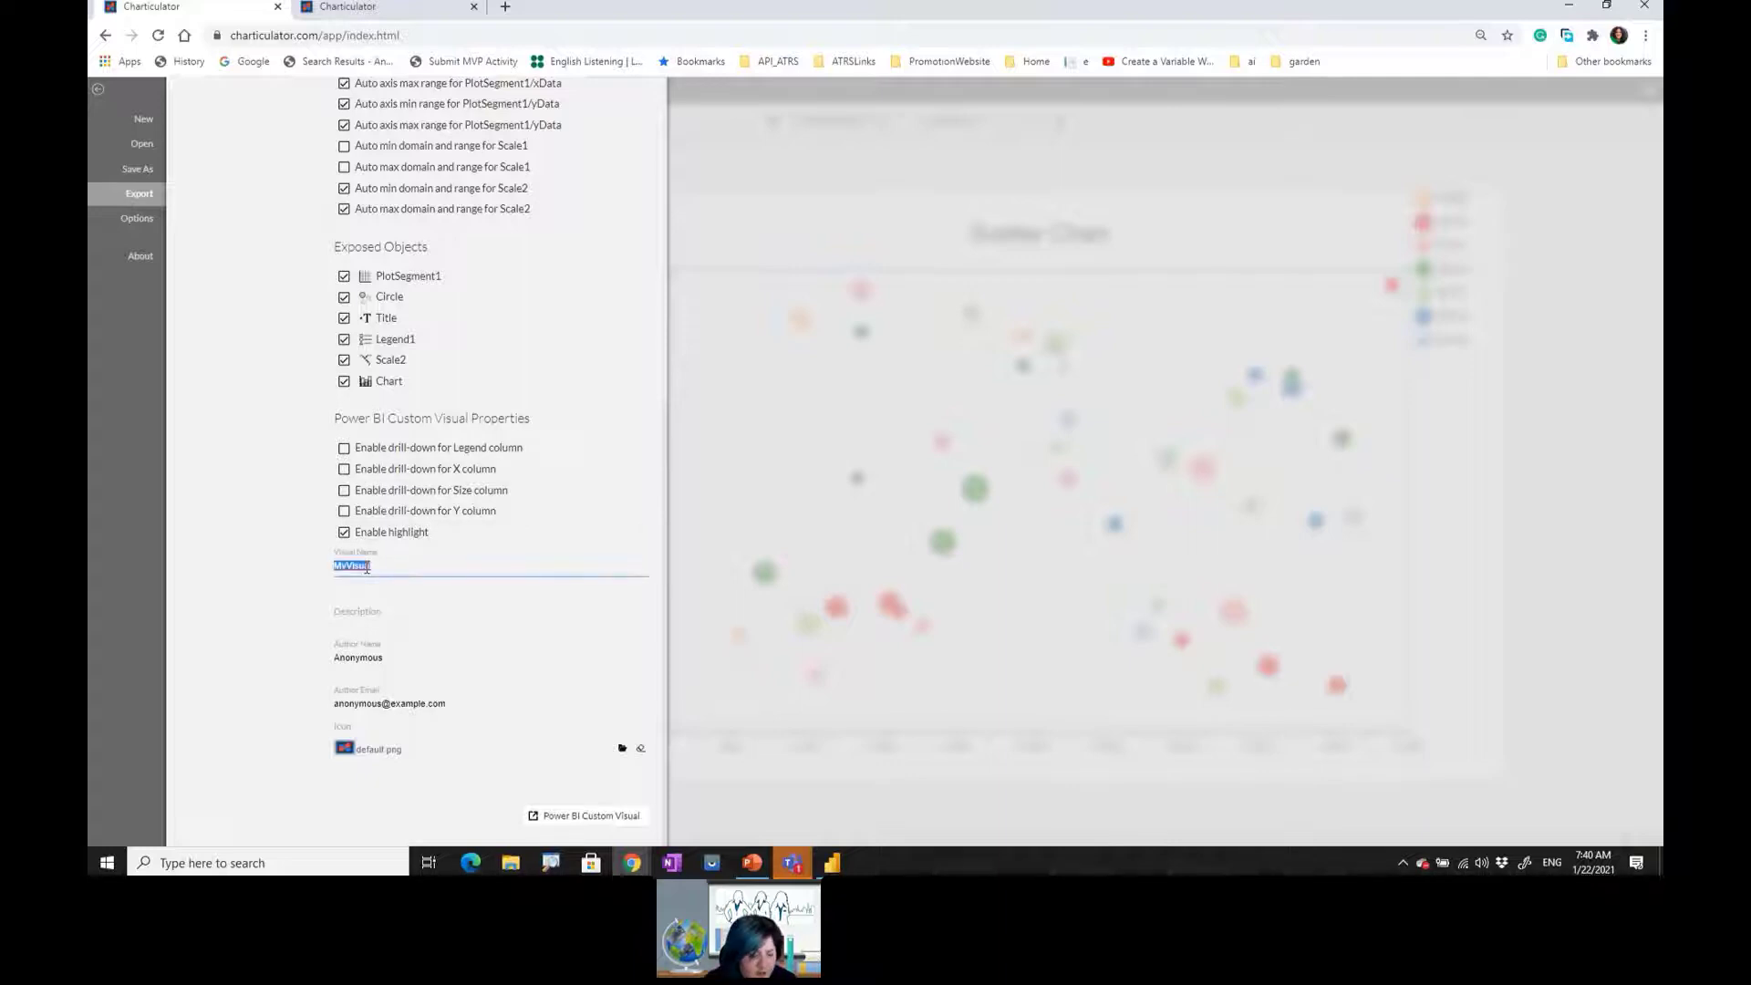
type("scatter Chart")
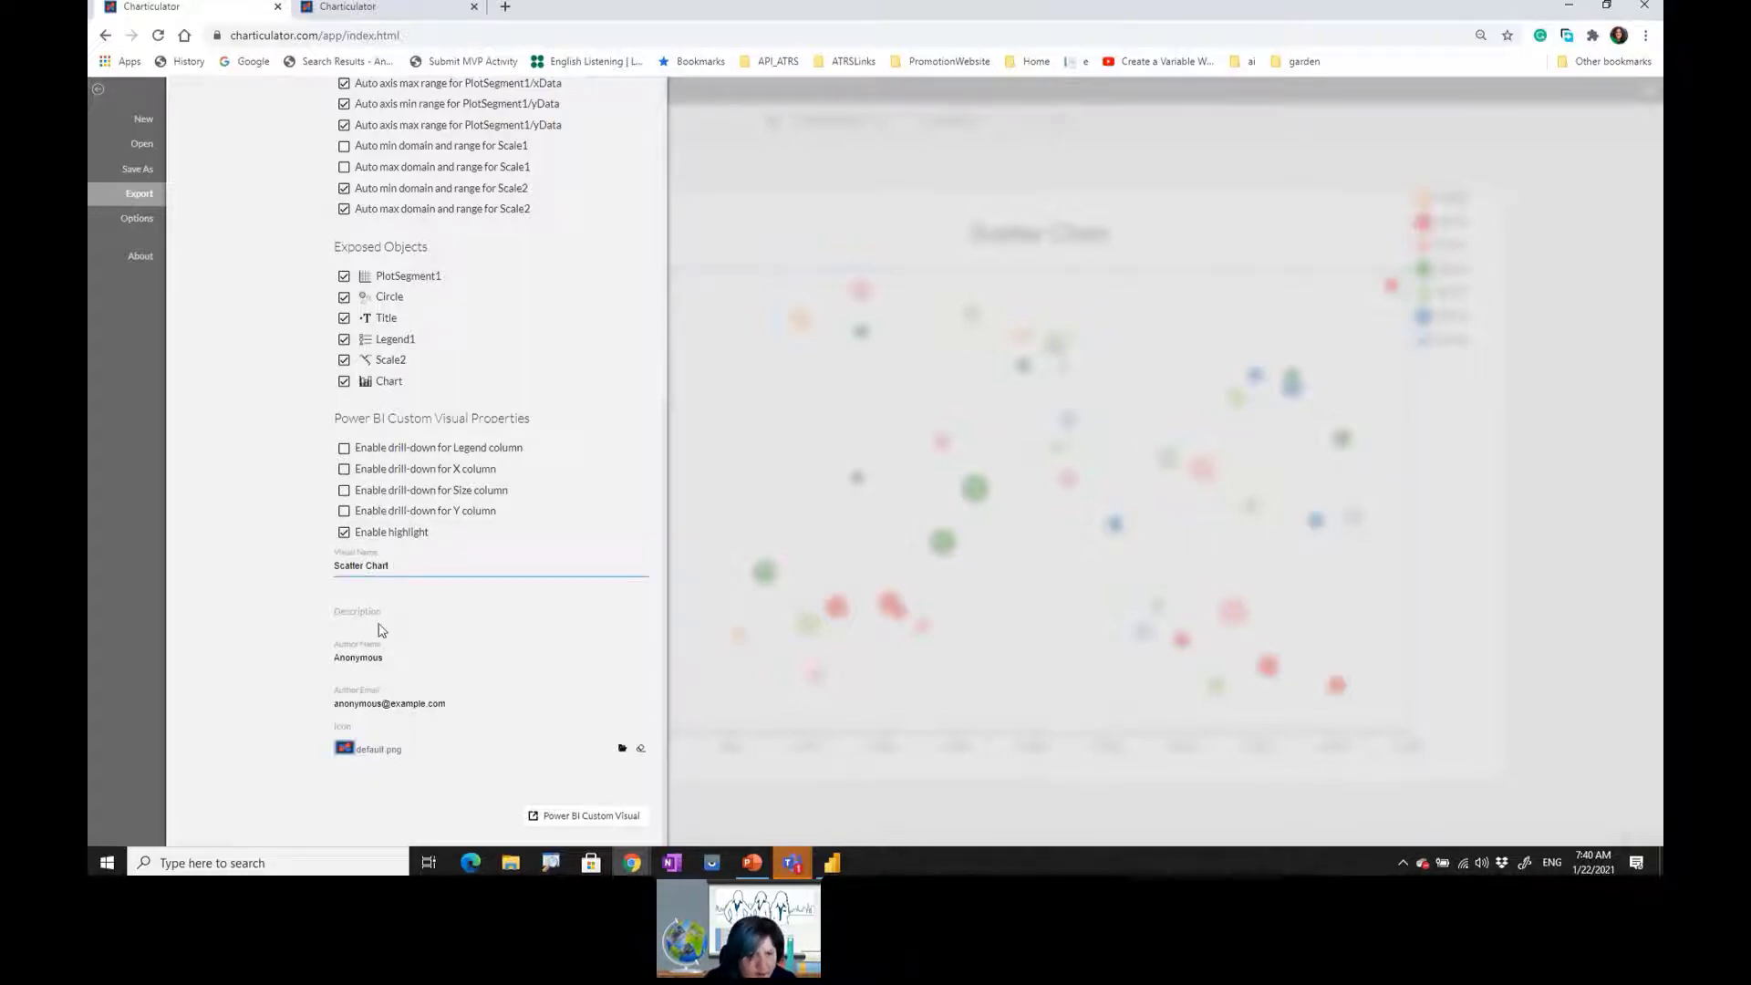
left_click(560, 816)
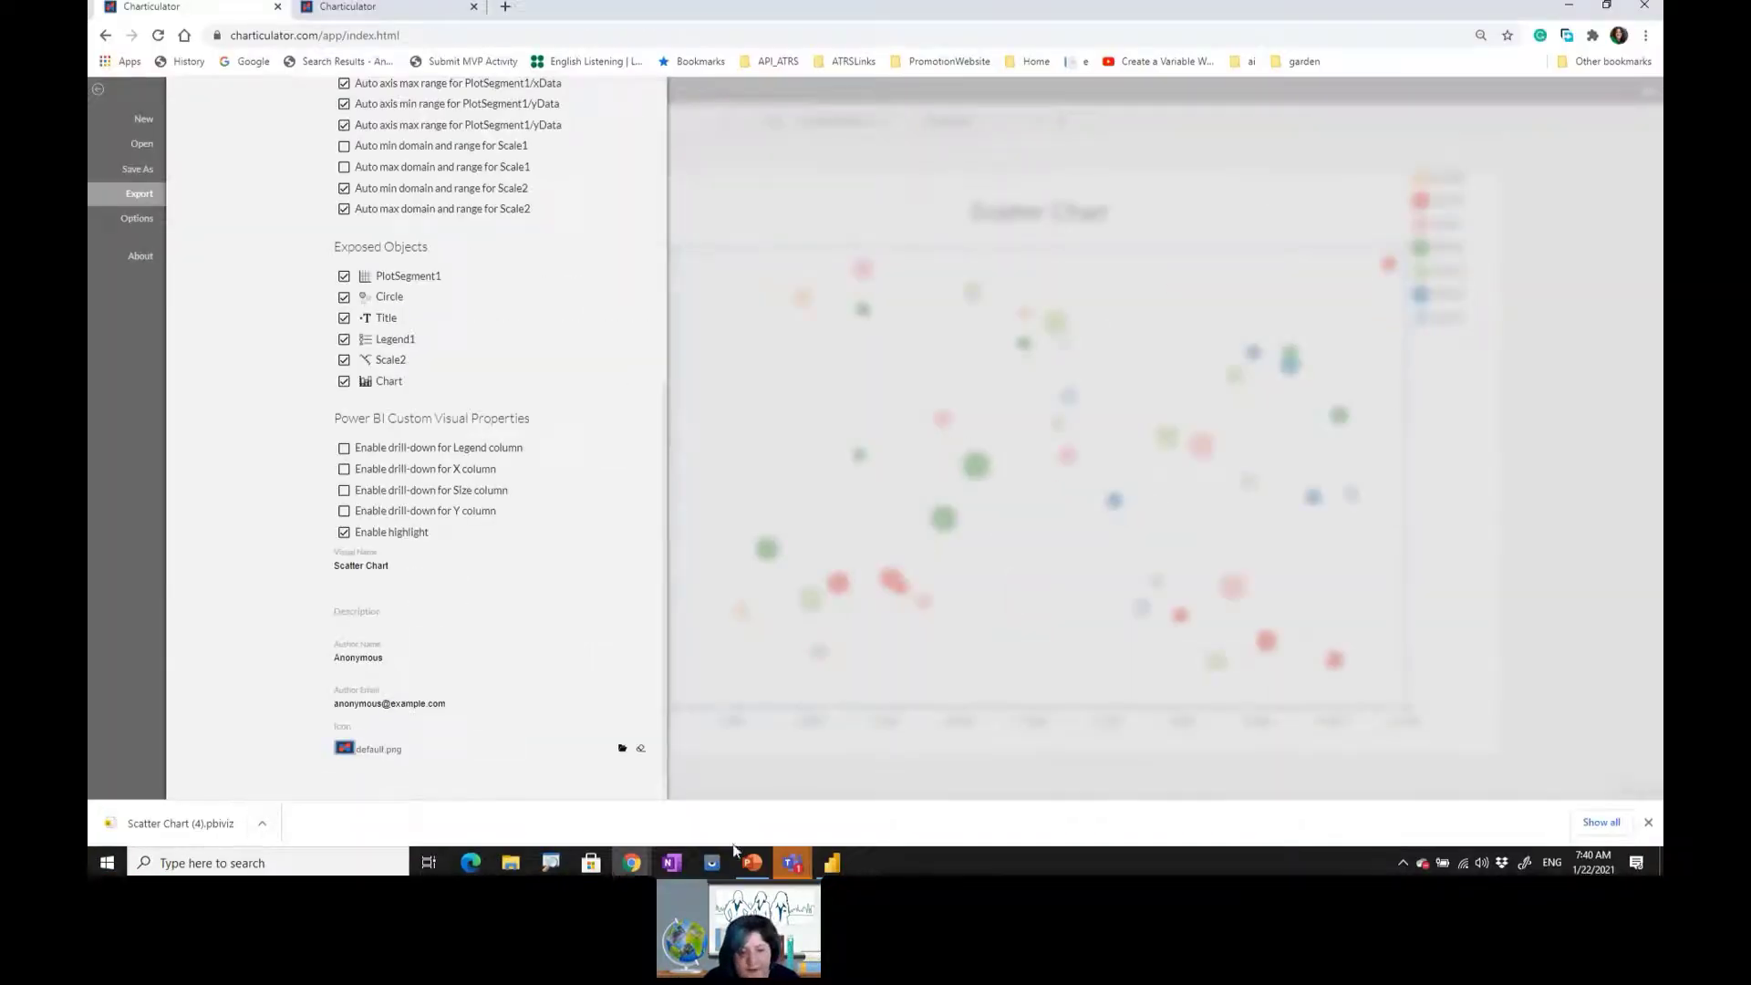
- Switch to Power BI Desktop and load the Authors_BestSeller CSV file from the London folder
left_click(830, 864)
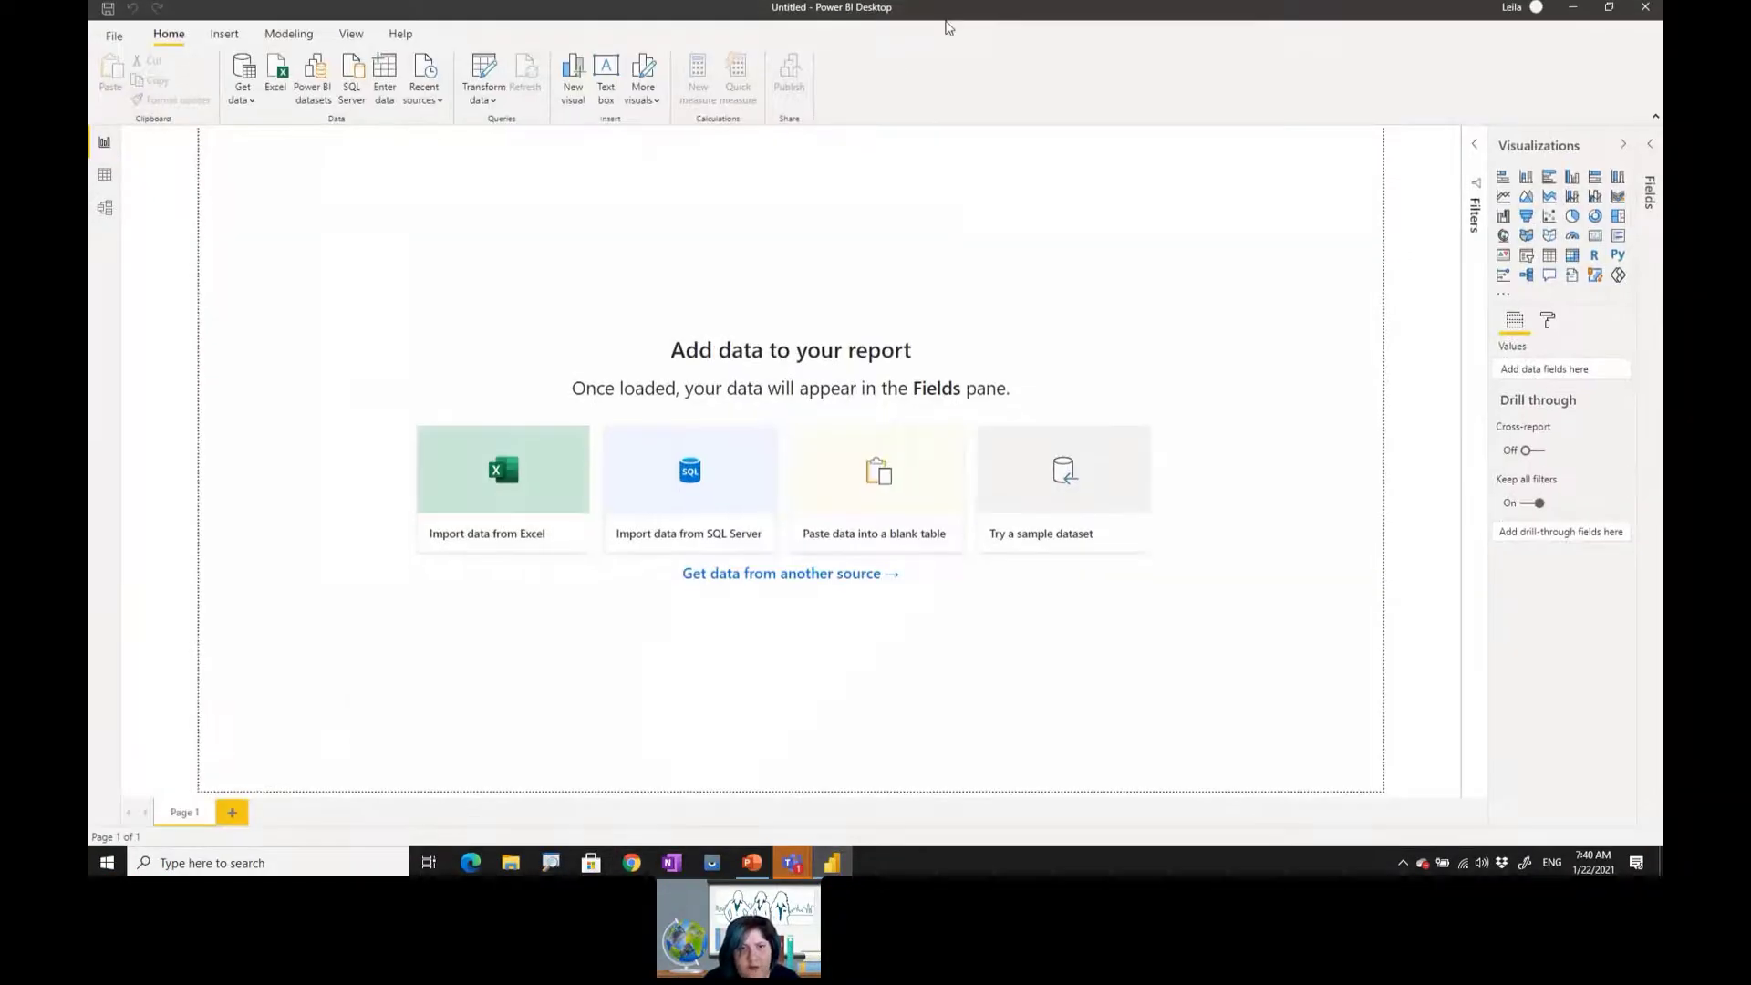
left_click(243, 98)
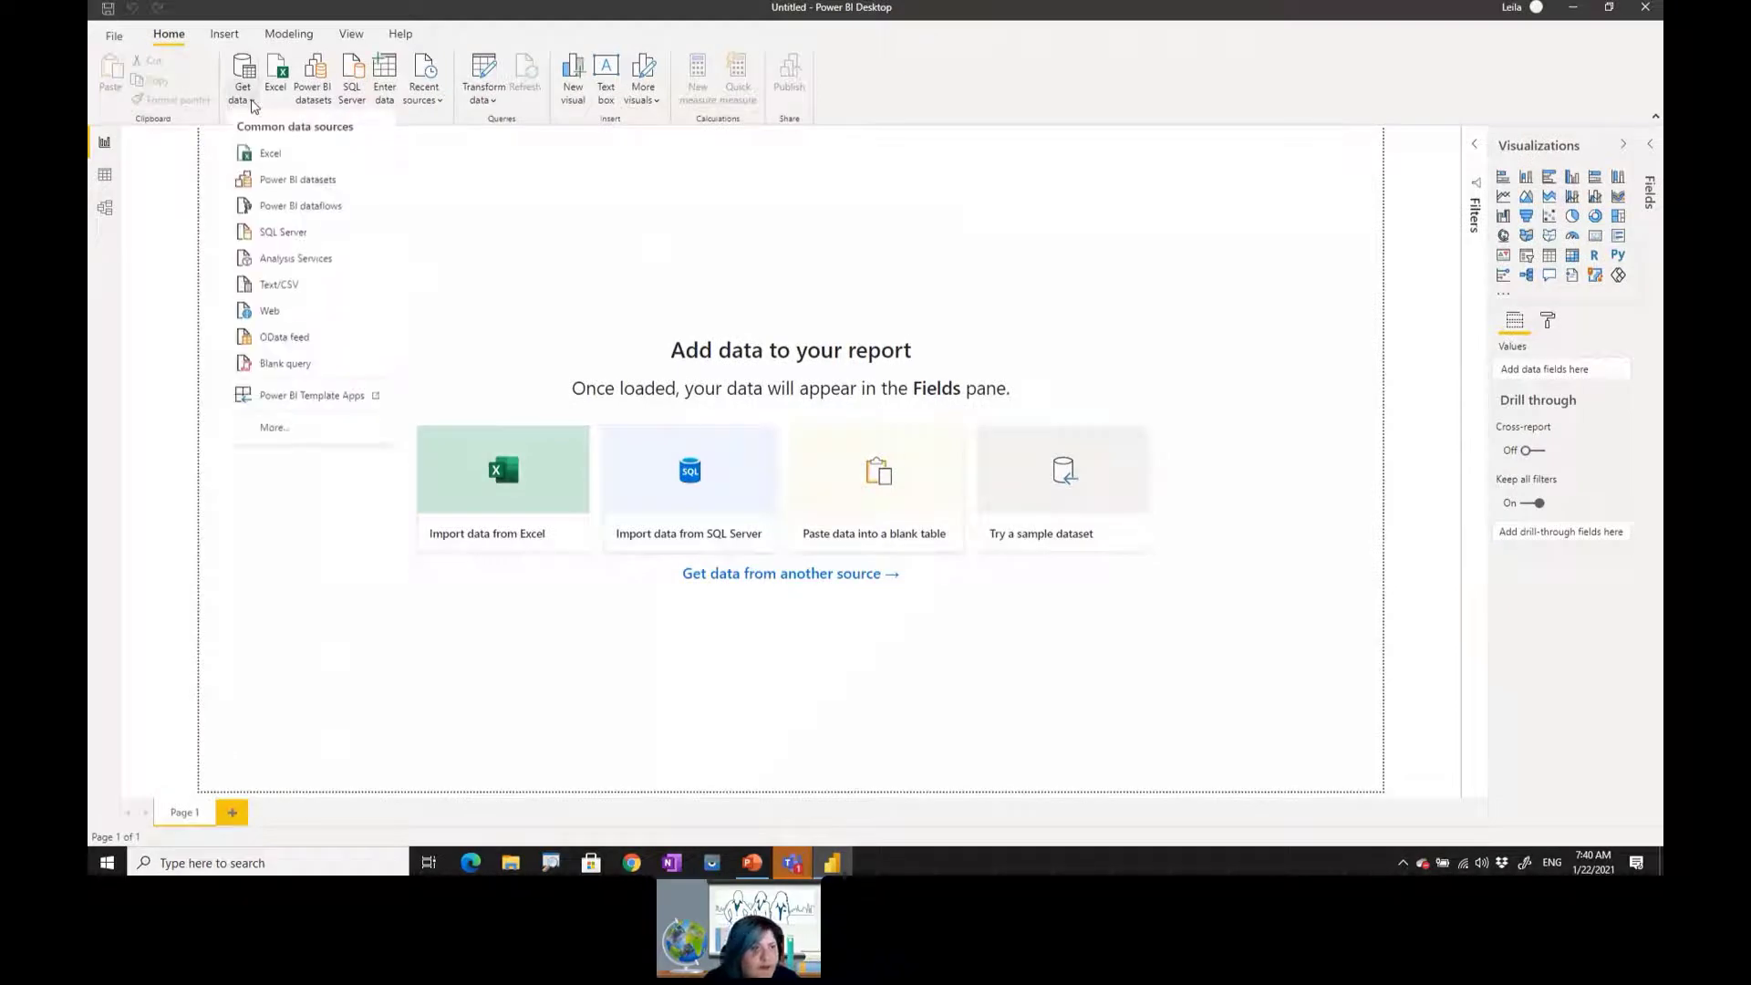
left_click(297, 288)
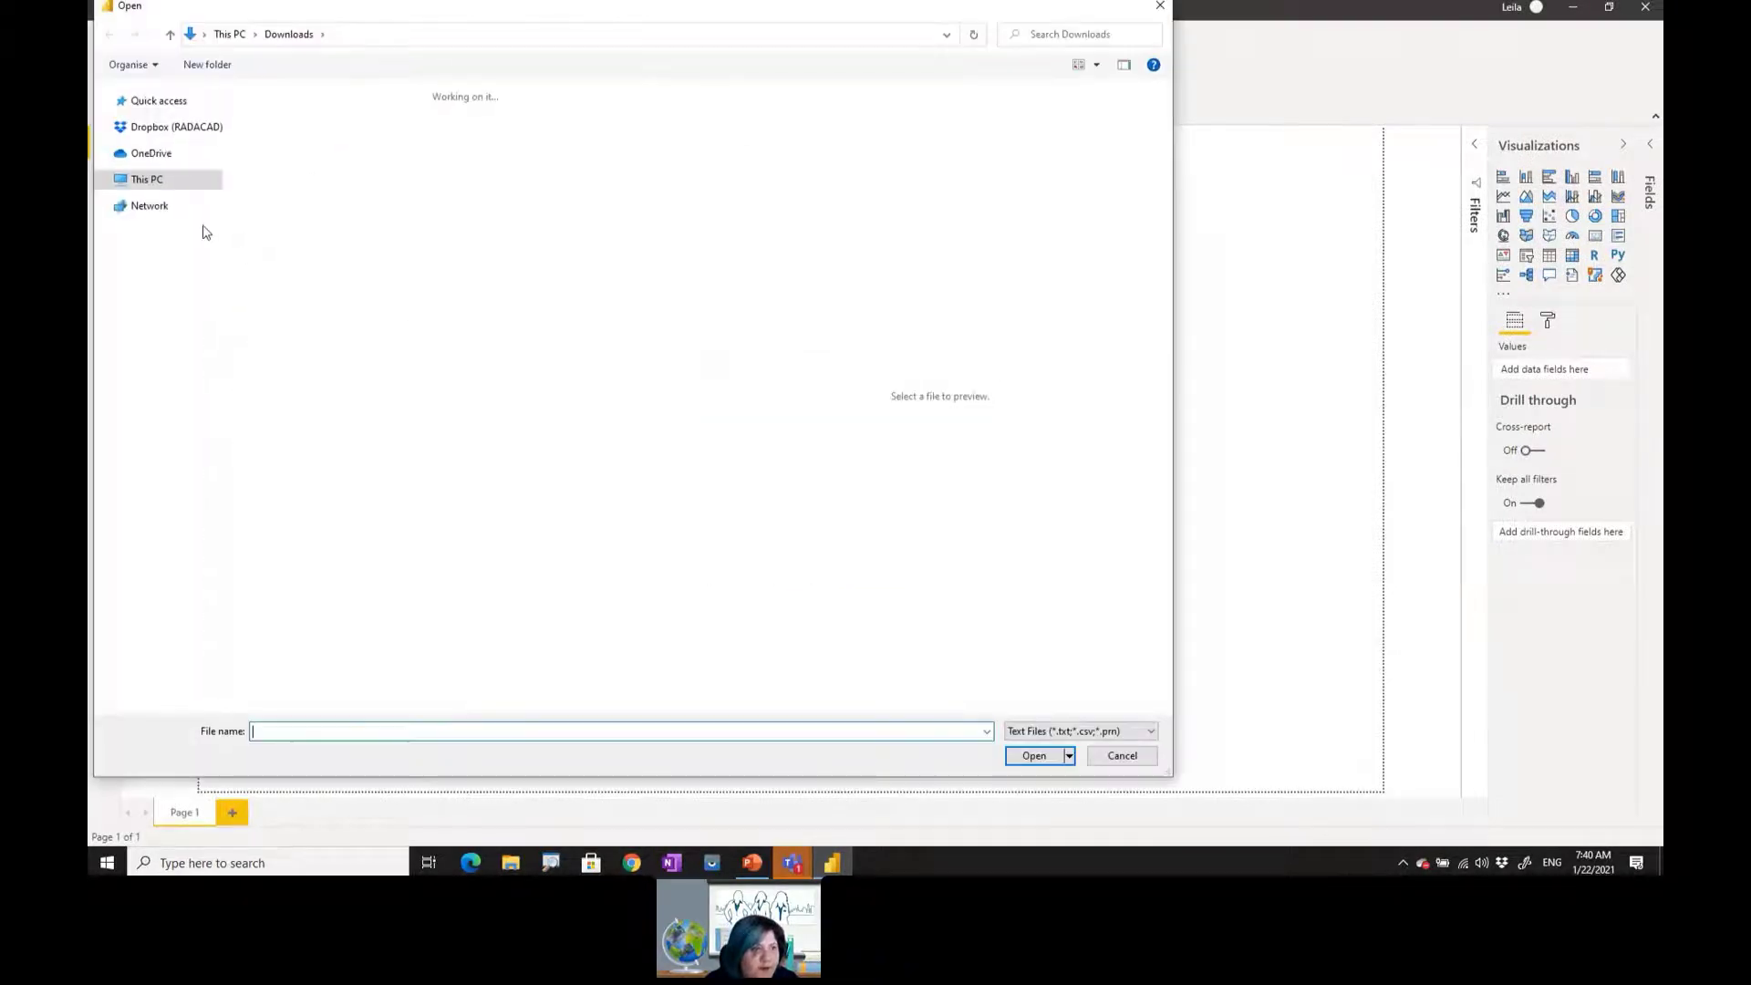
left_click(169, 262)
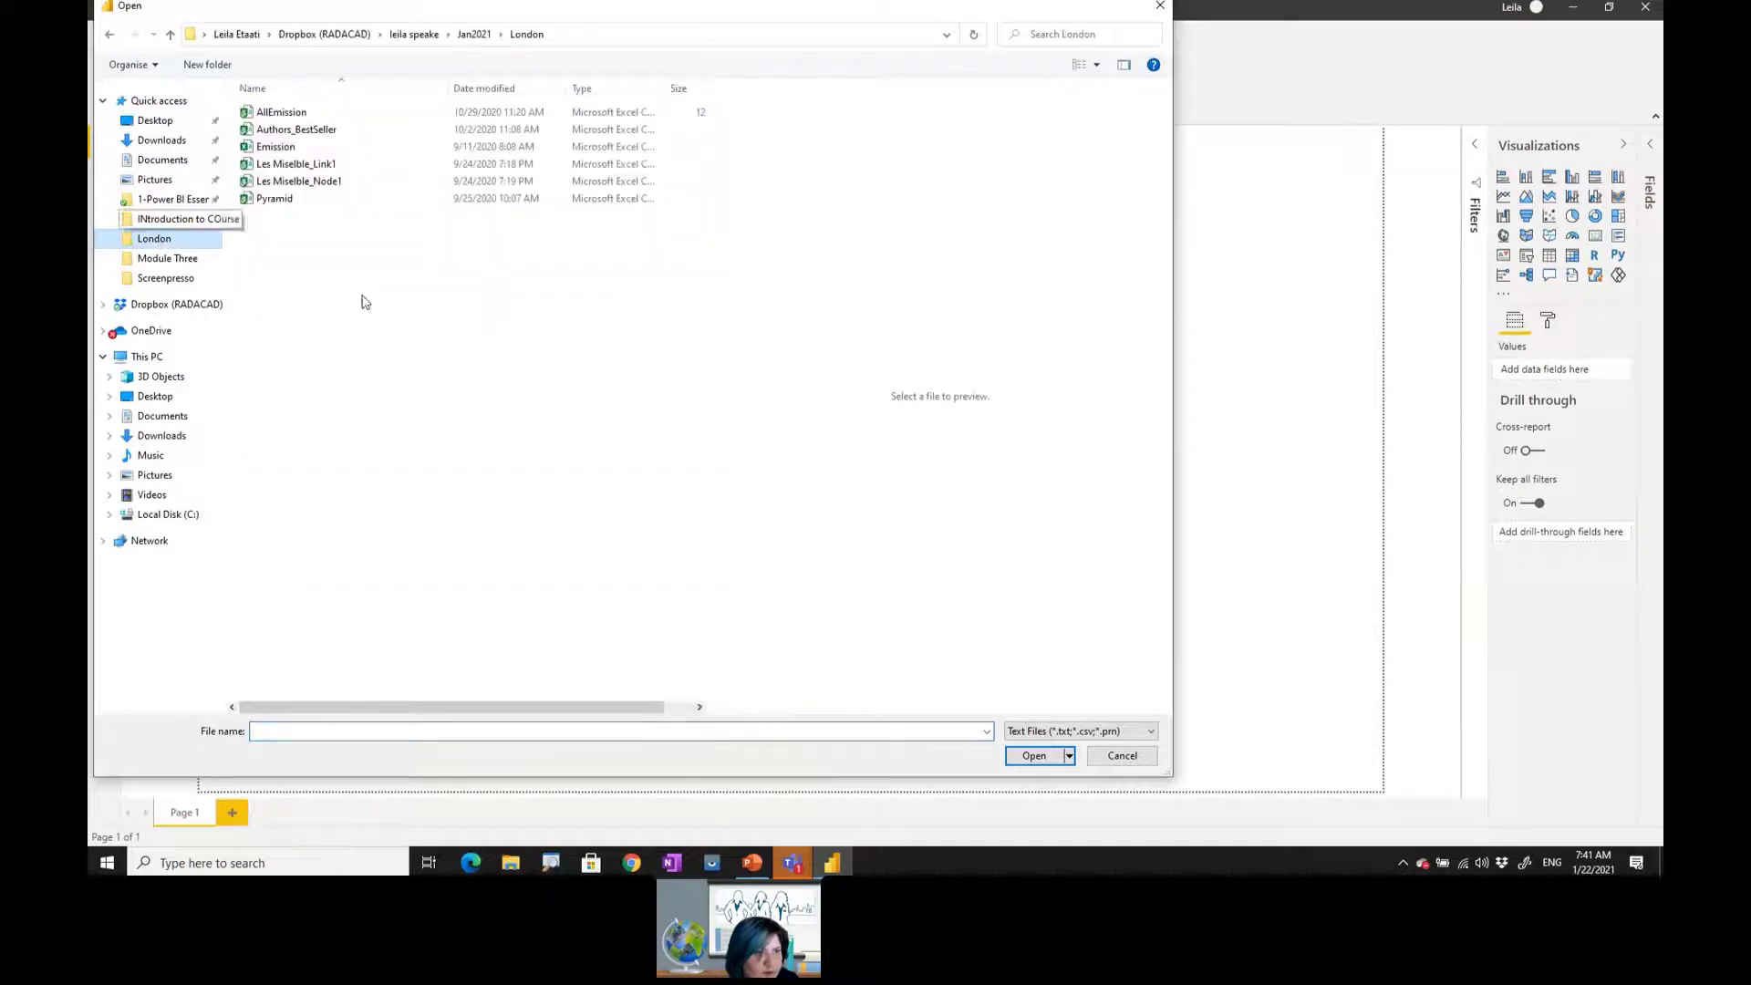
double_click(295, 129)
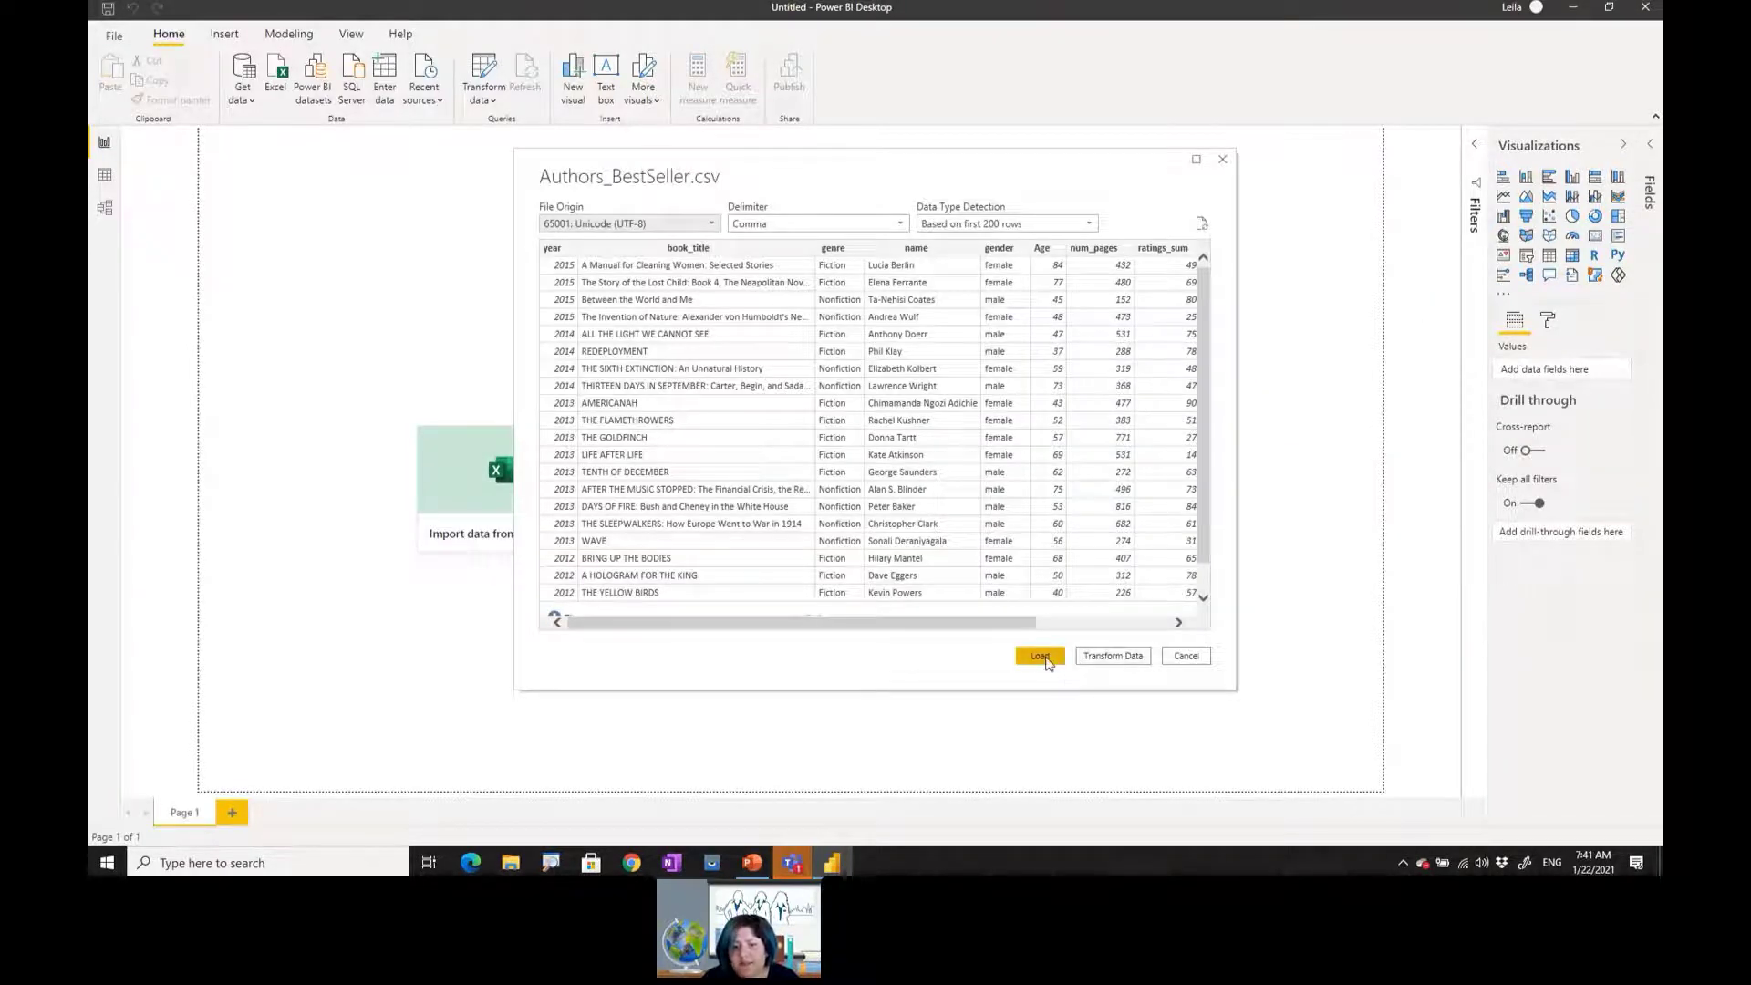
left_click(1041, 657)
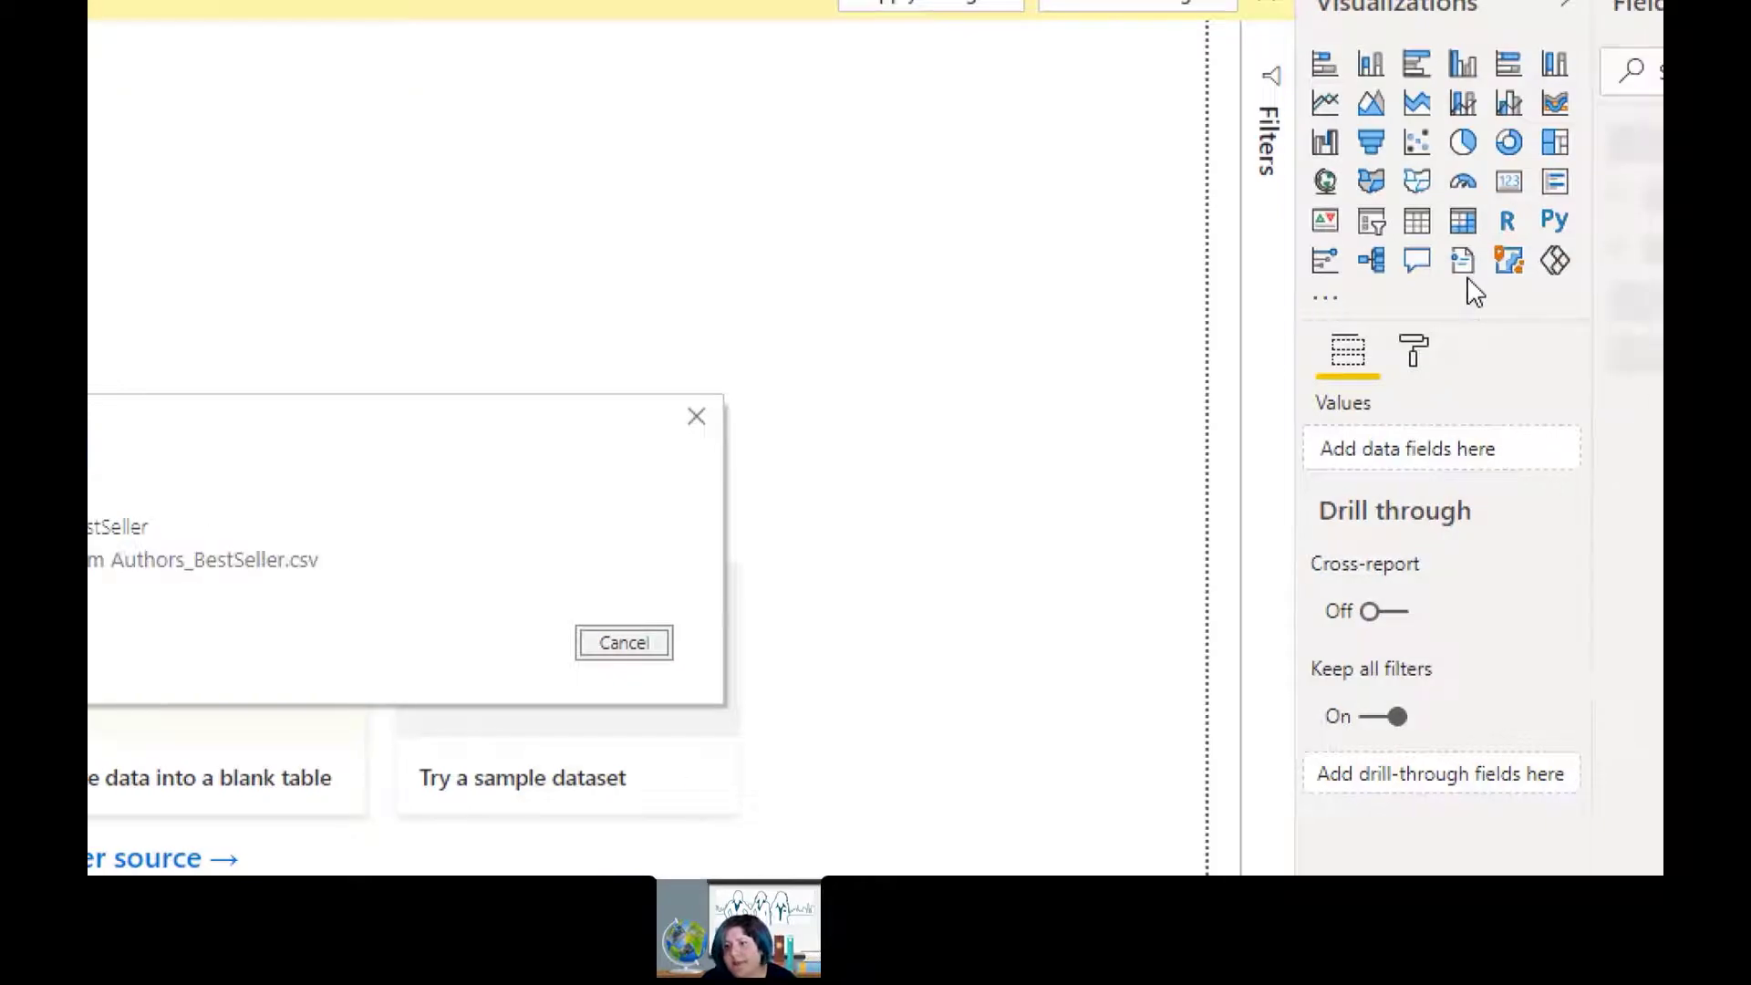
- Import the exported Scatter Chart custom visual from its file in the Downloads folder
left_click(1327, 301)
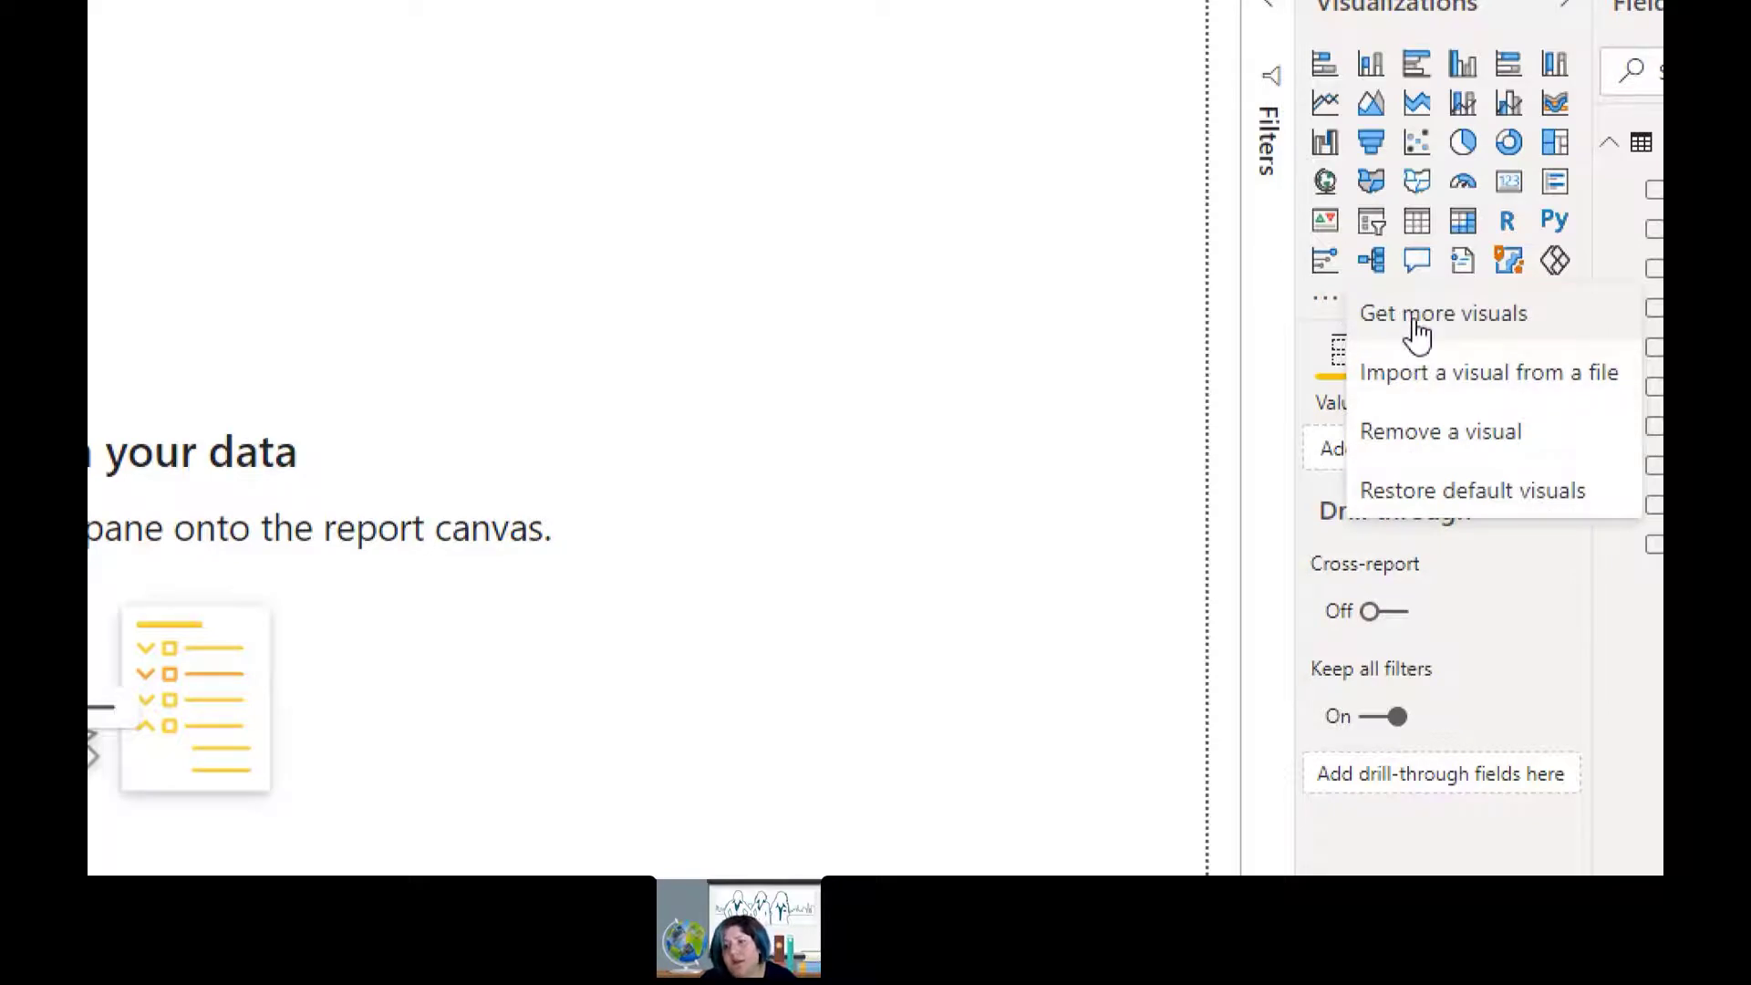
left_click(1450, 383)
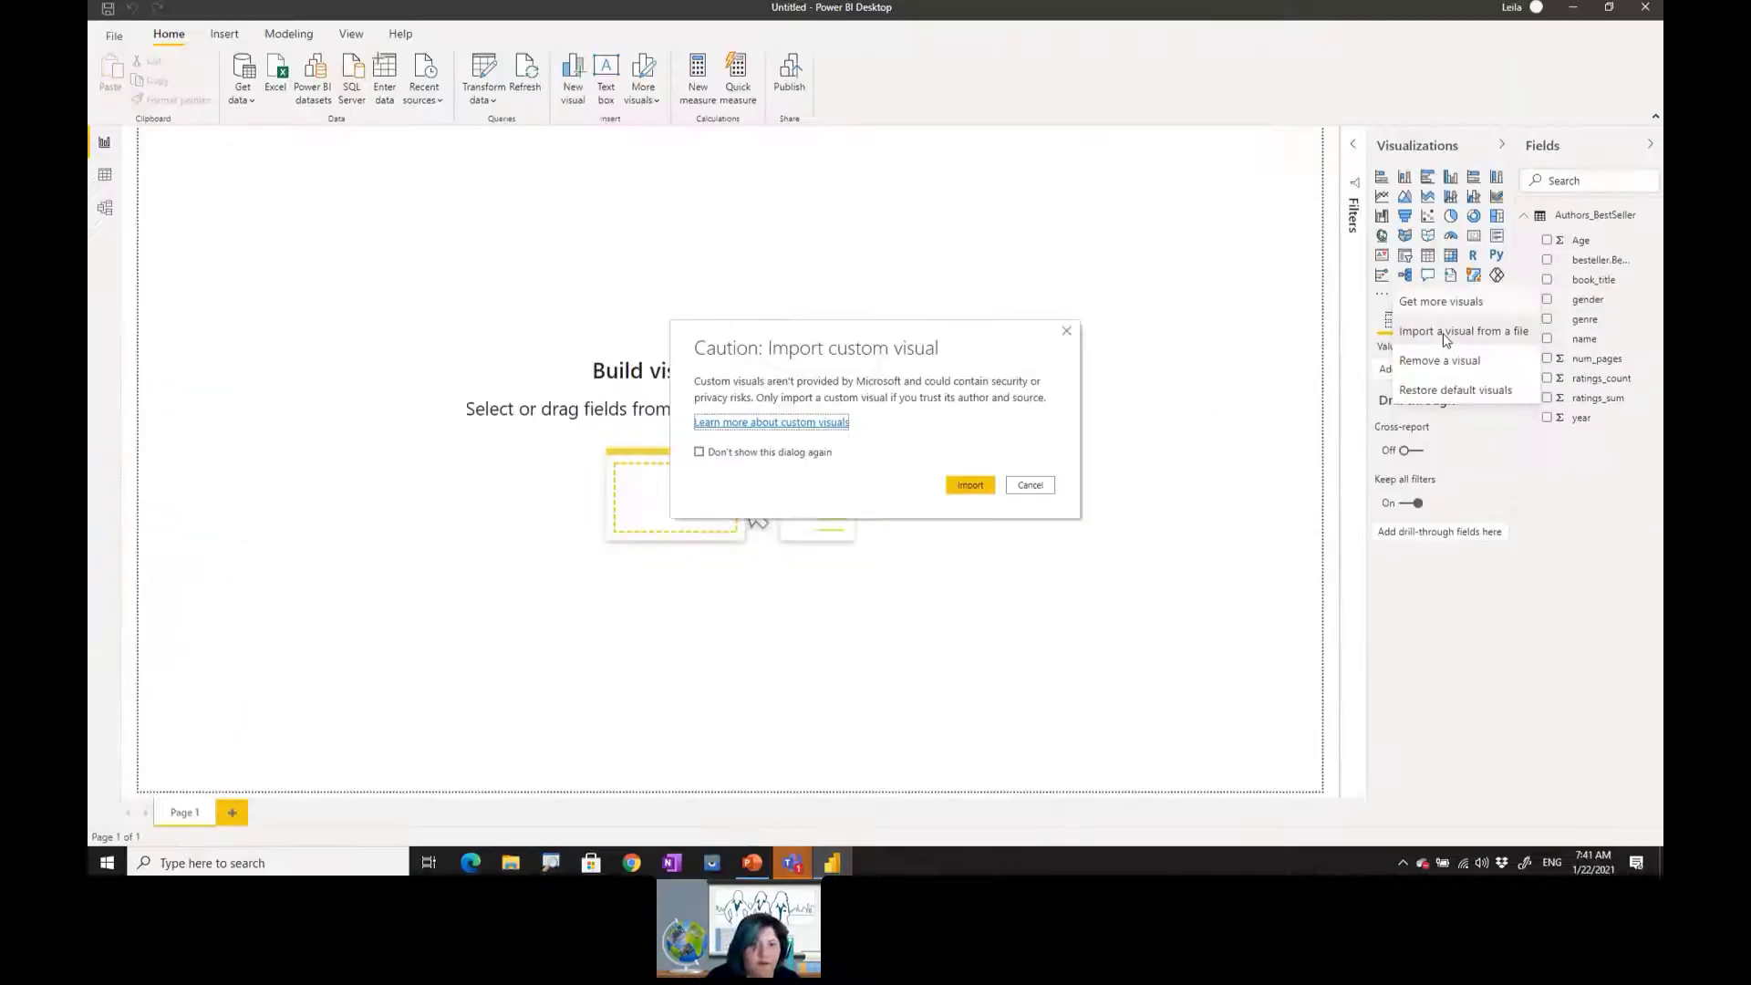
left_click(968, 488)
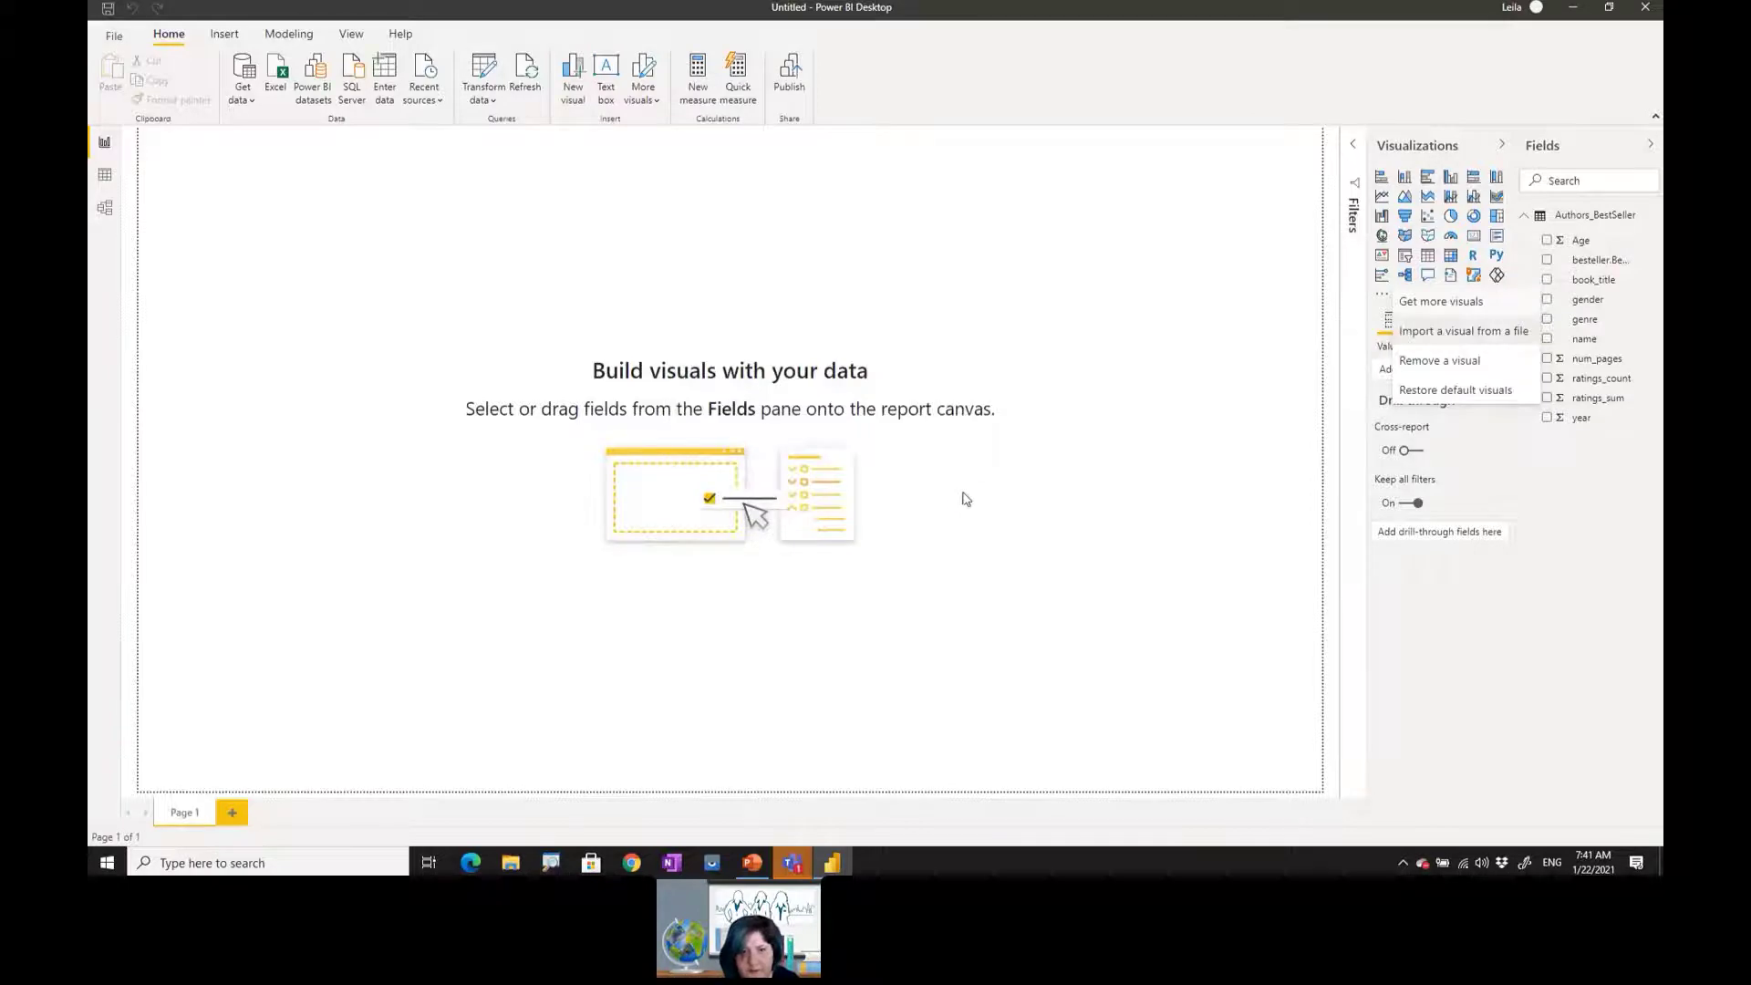
left_click(162, 140)
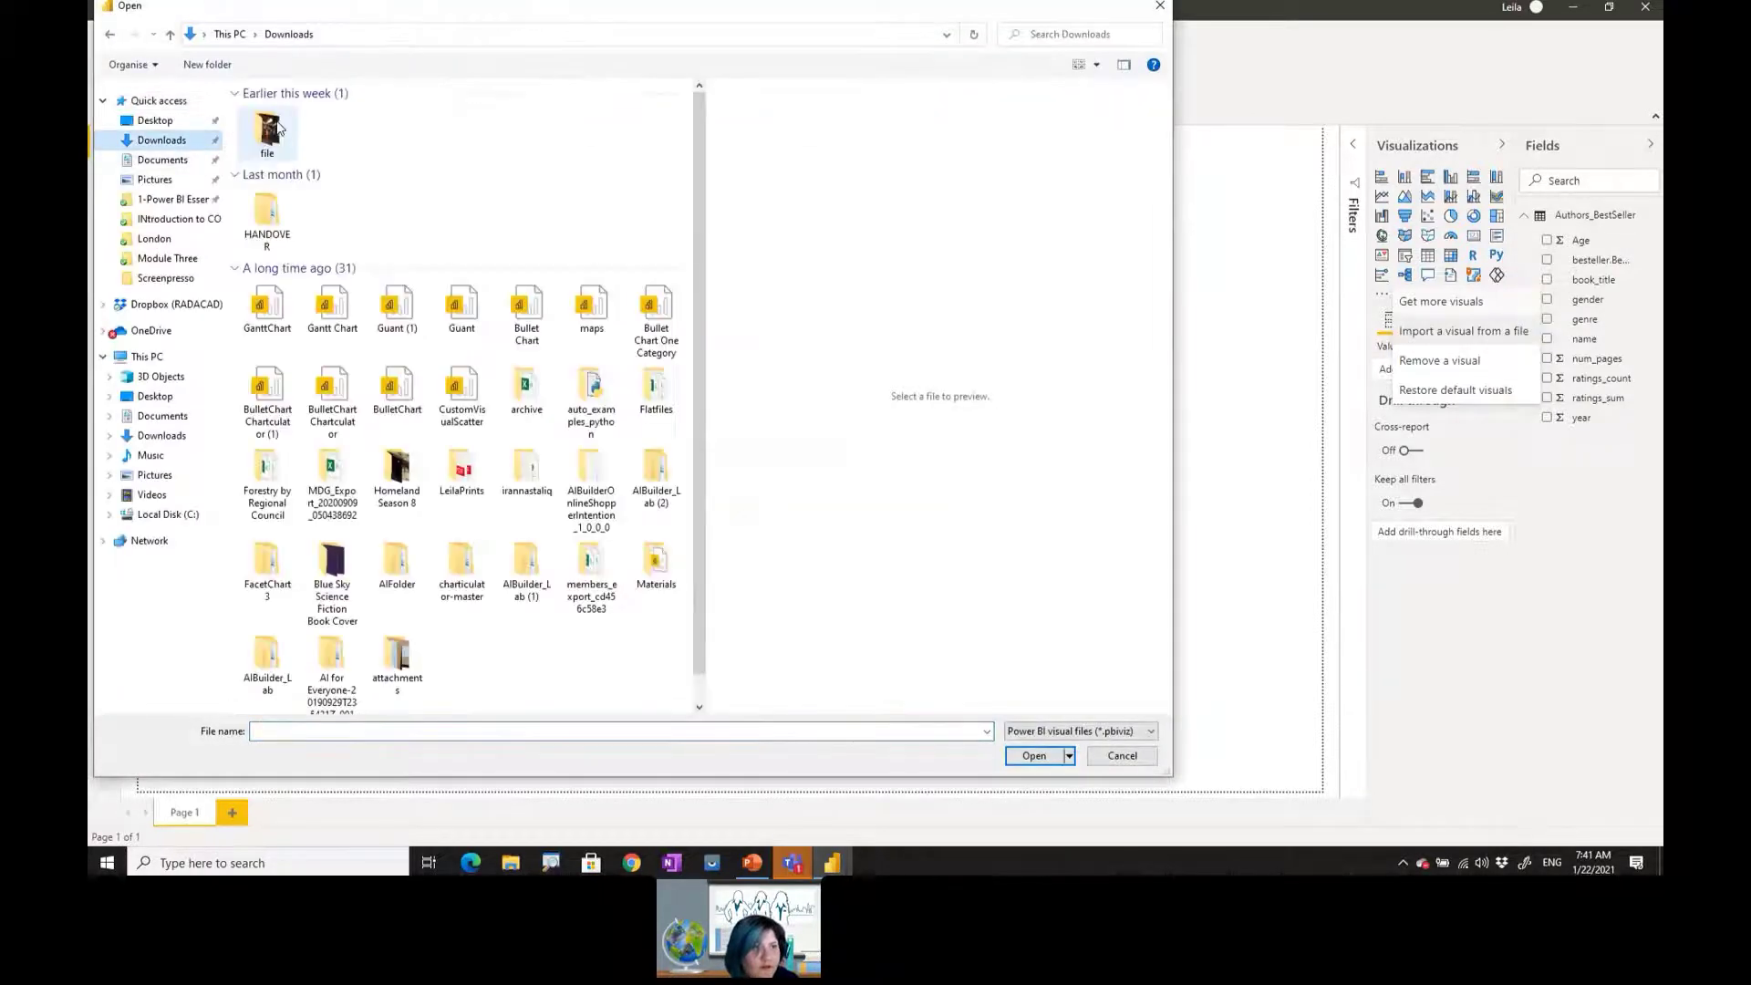
double_click(267, 137)
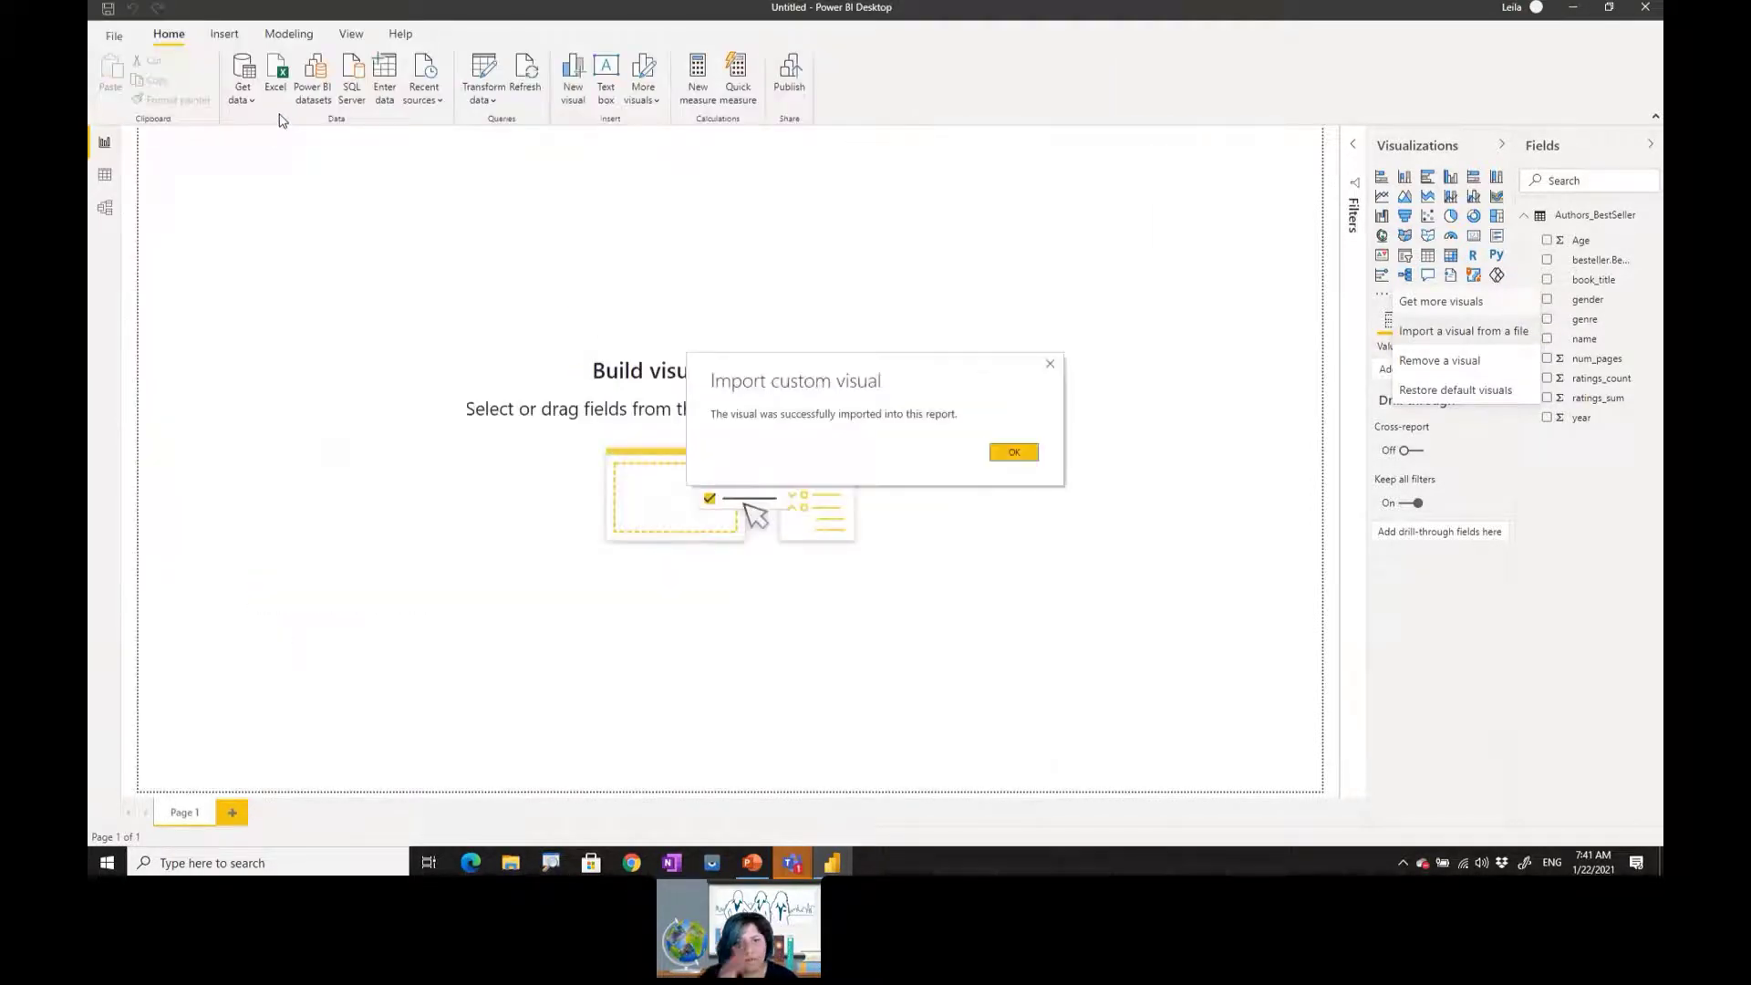
left_click(1014, 453)
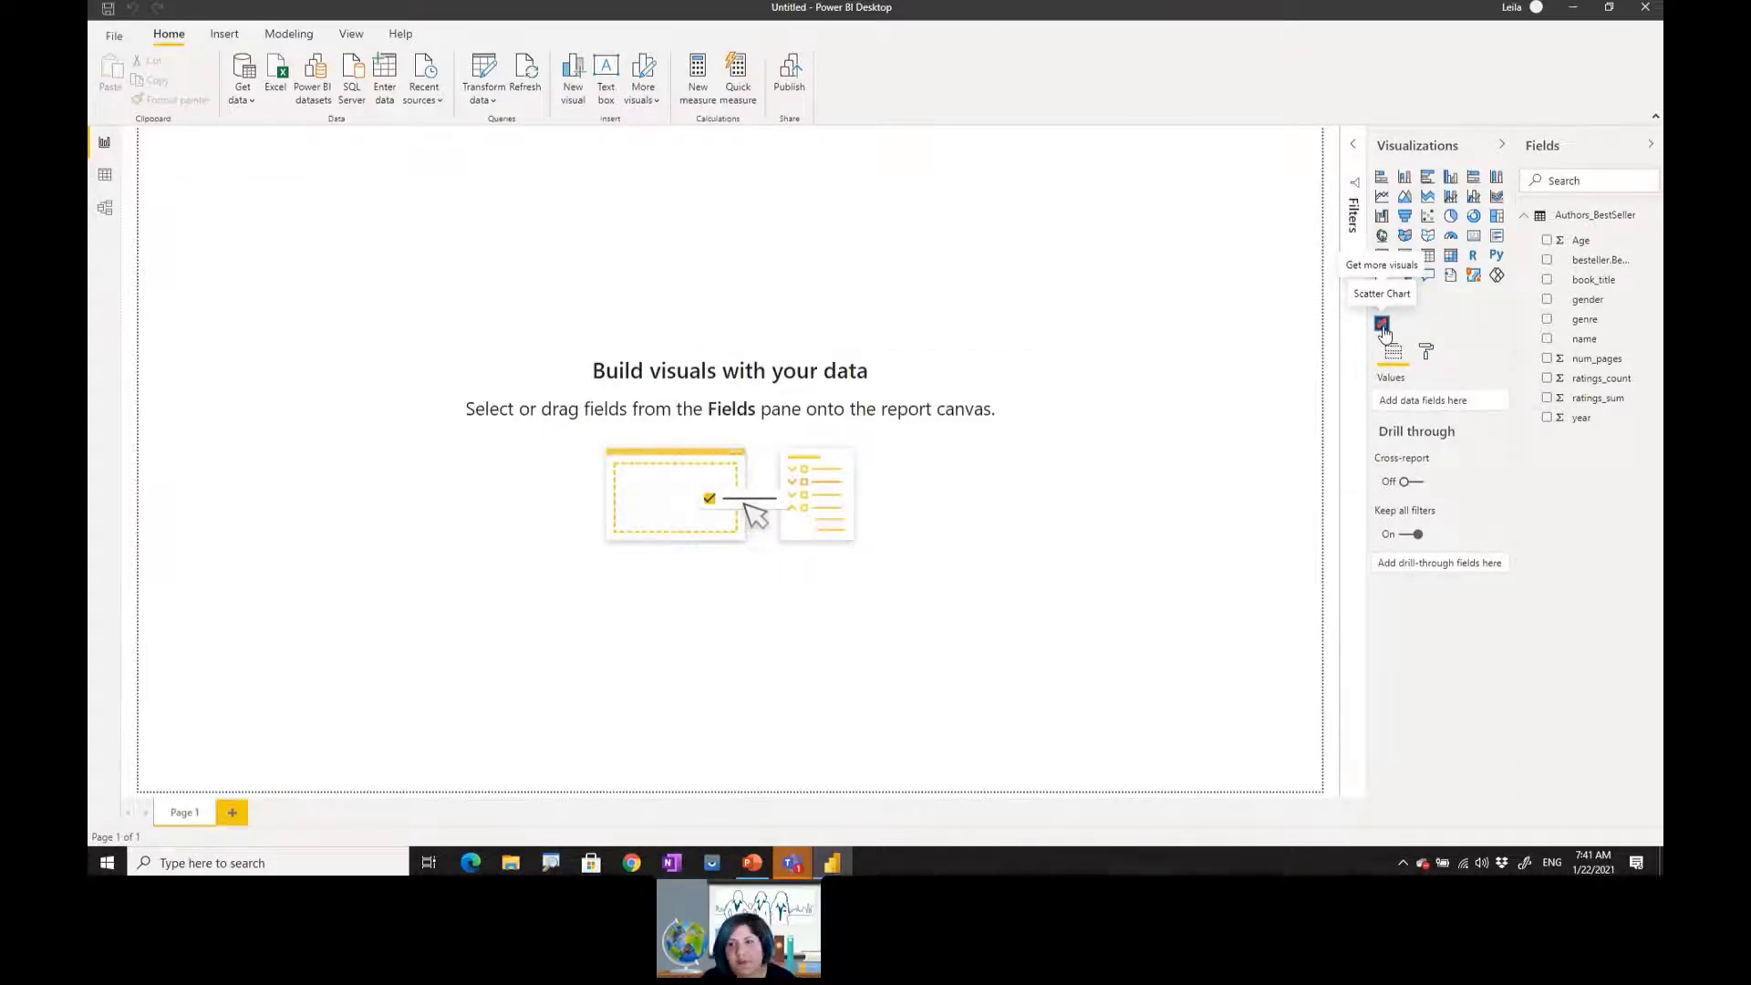
- Add the imported Scatter Chart visual to the report page and enlarge it
left_click(1381, 325)
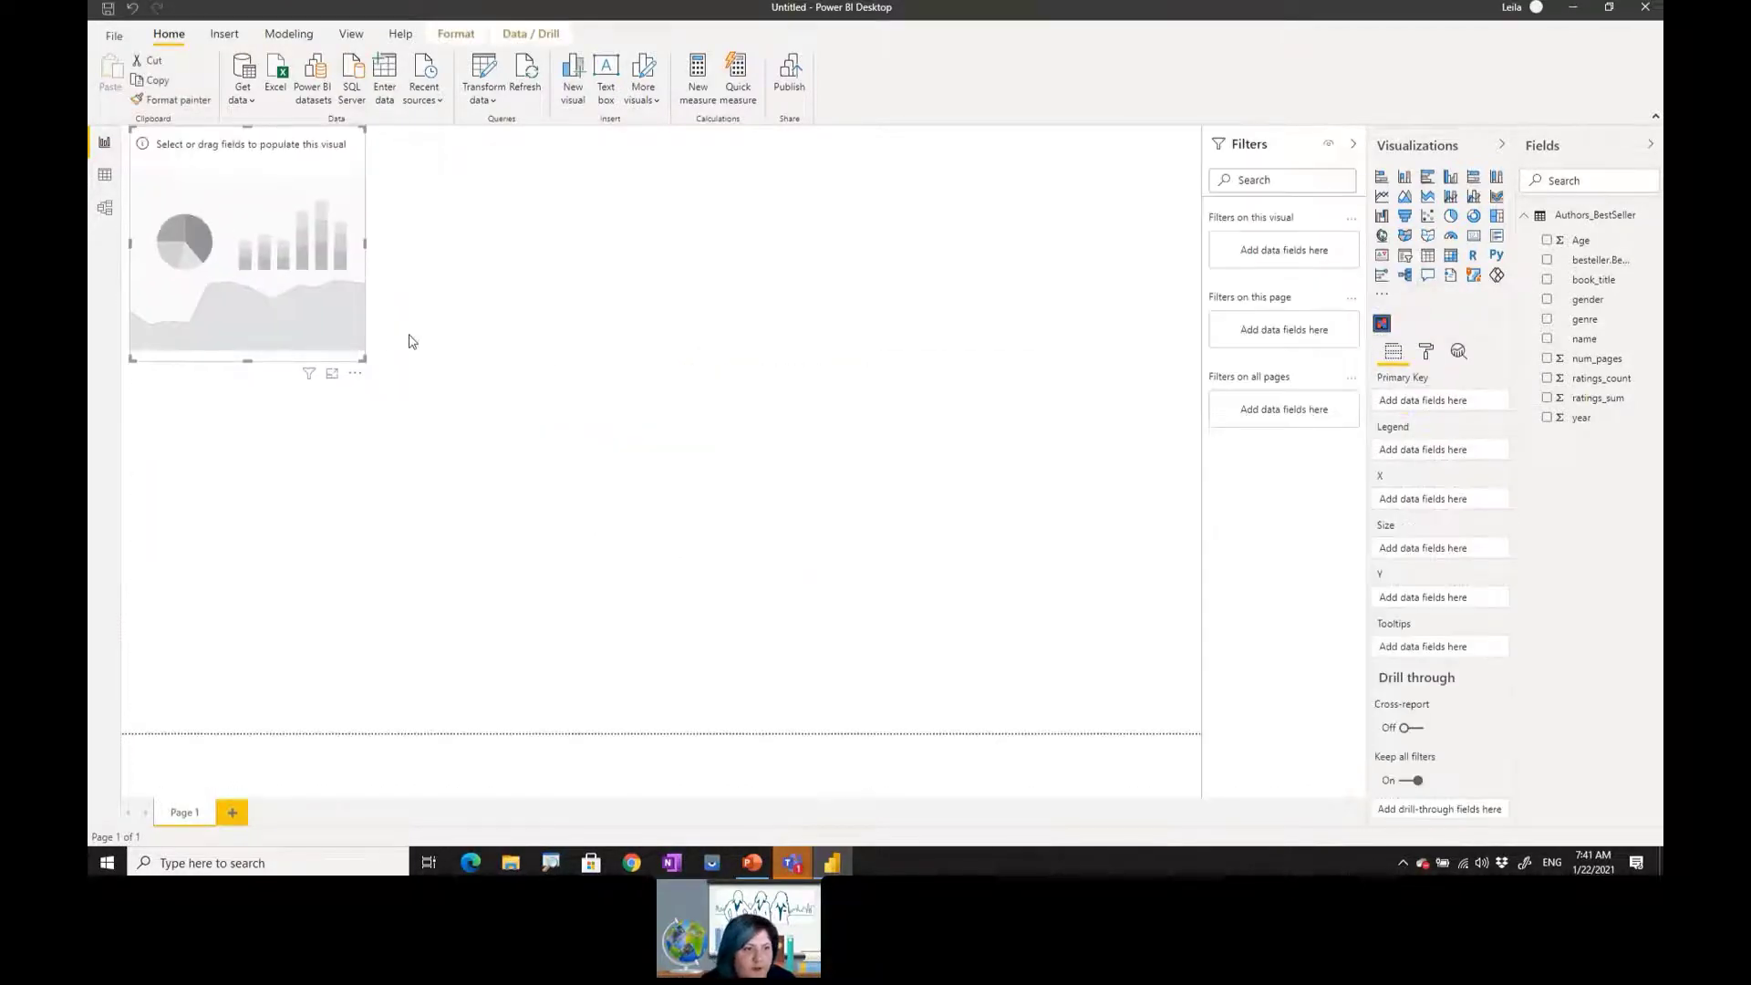
left_click_drag(363, 358, 572, 494)
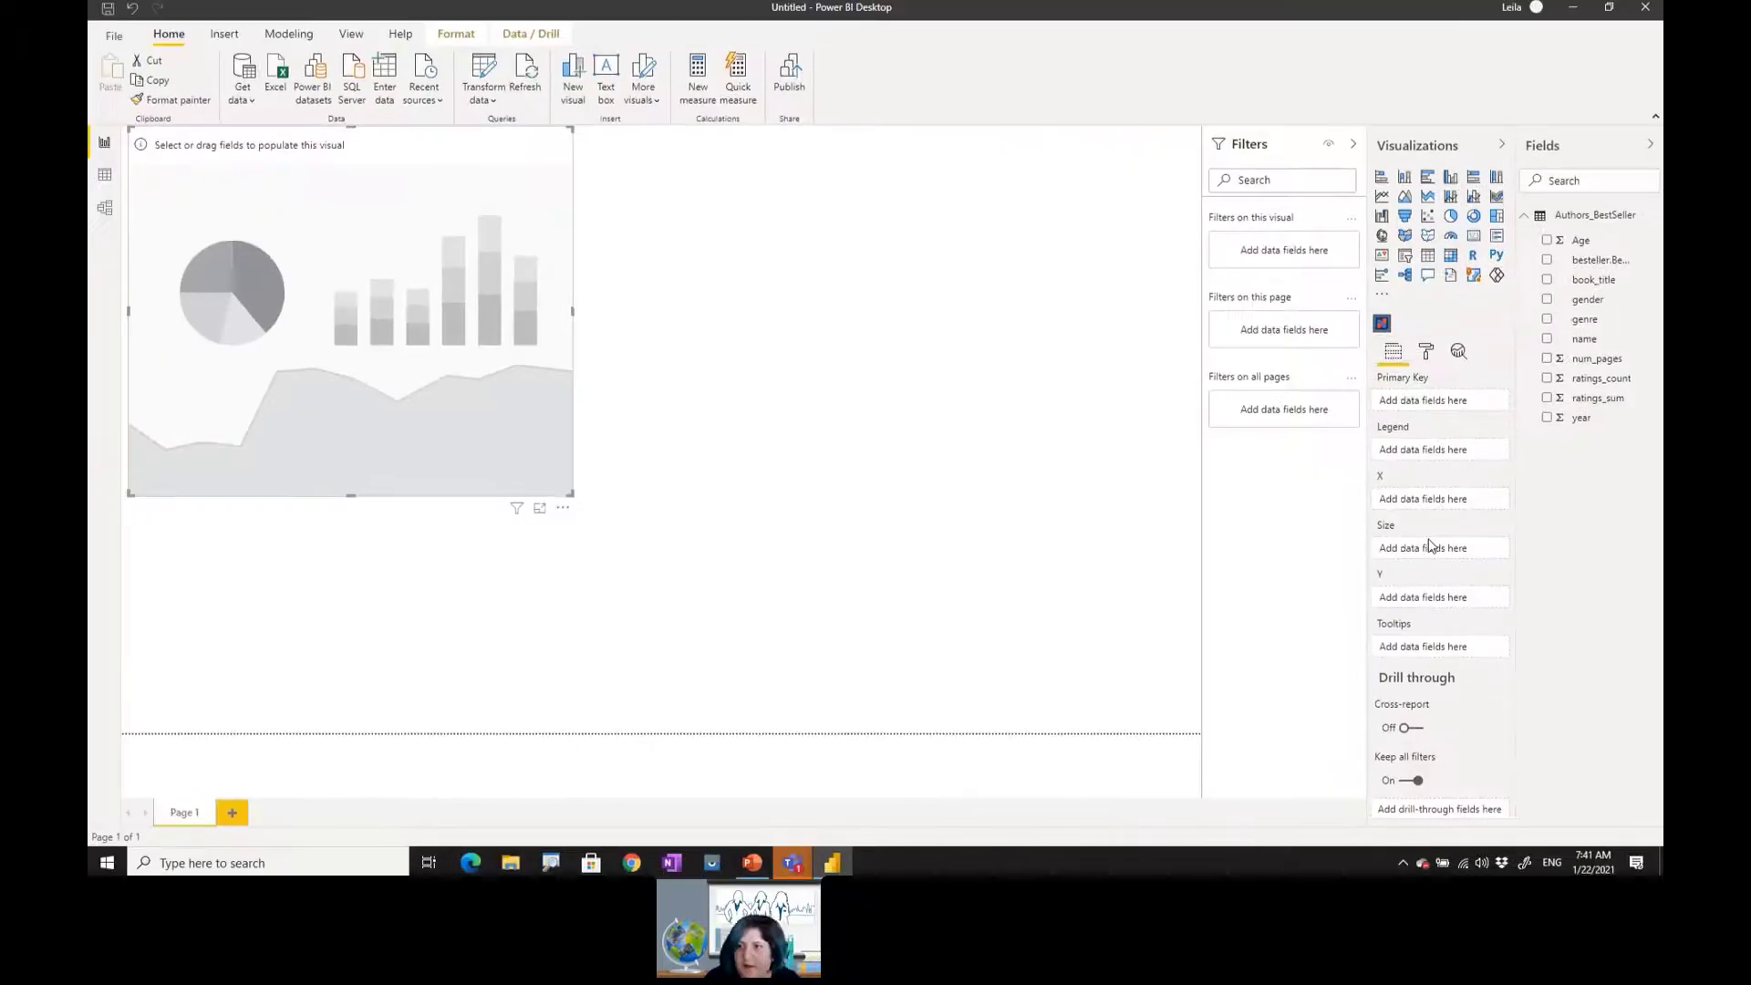
- Assign year to the visual's Legend and ratings_count to X, setting both fields to Don't summarize
left_click_drag(1581, 421, 1436, 456)
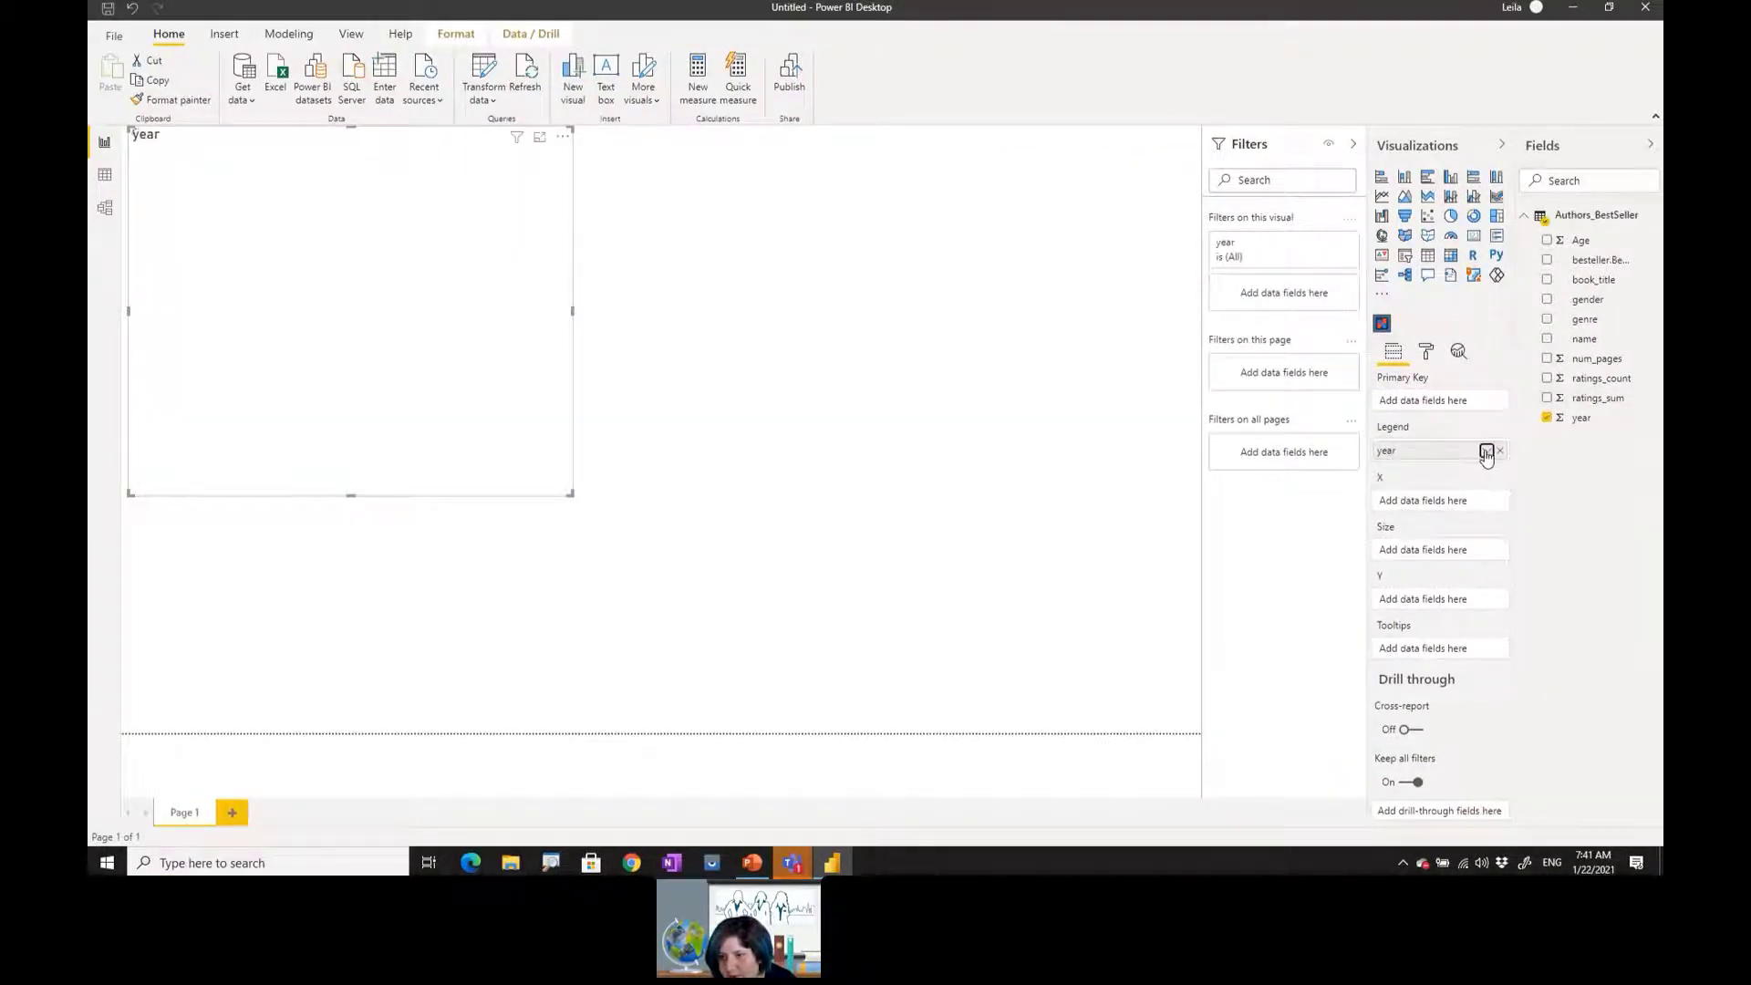
left_click(1486, 452)
left_click(1539, 535)
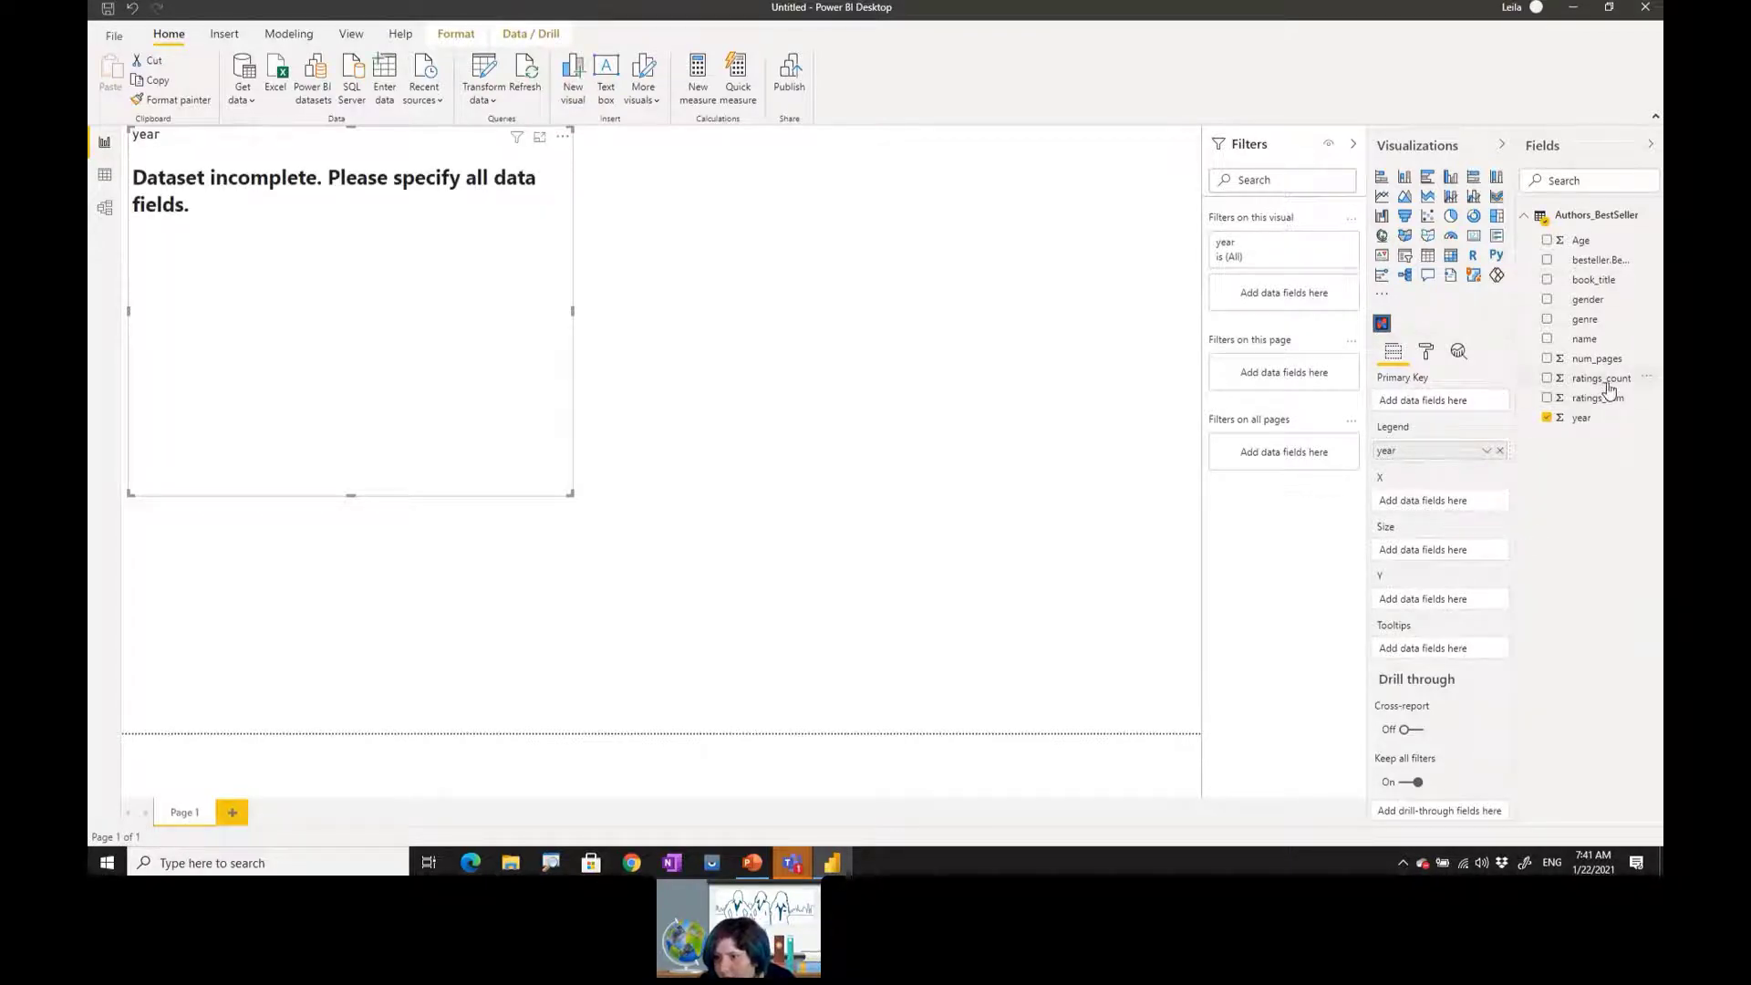
left_click_drag(1607, 387, 1454, 502)
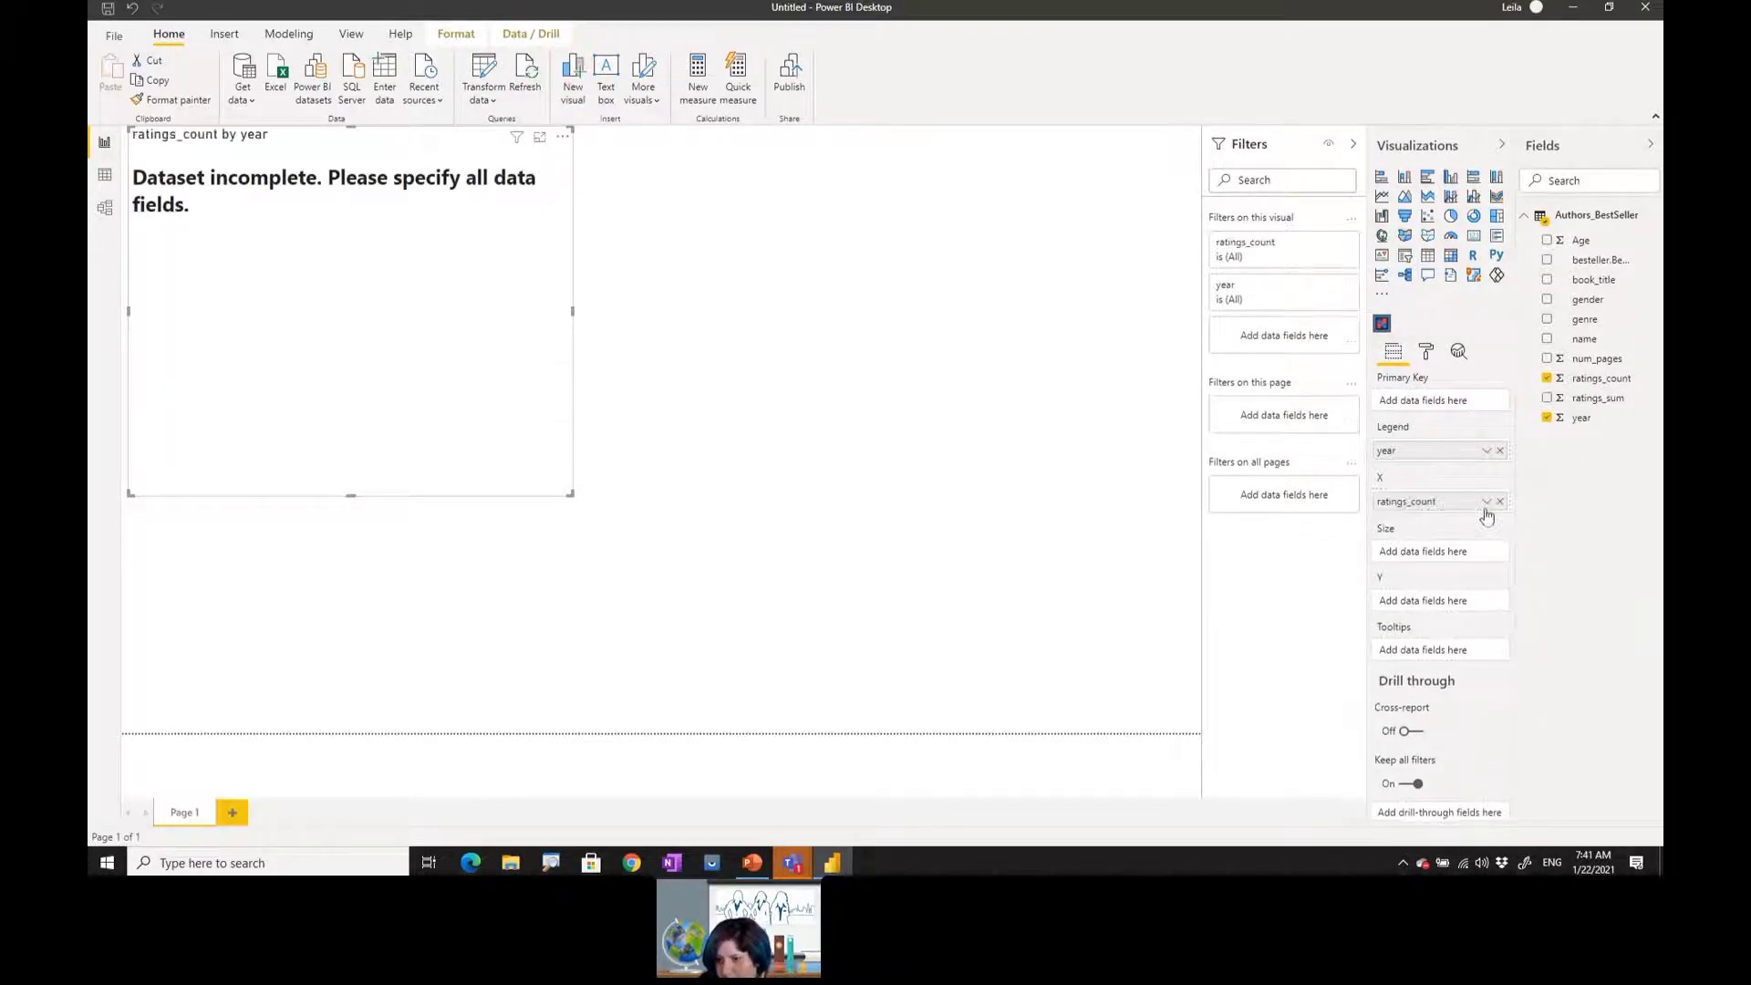
left_click(1486, 502)
left_click(1545, 579)
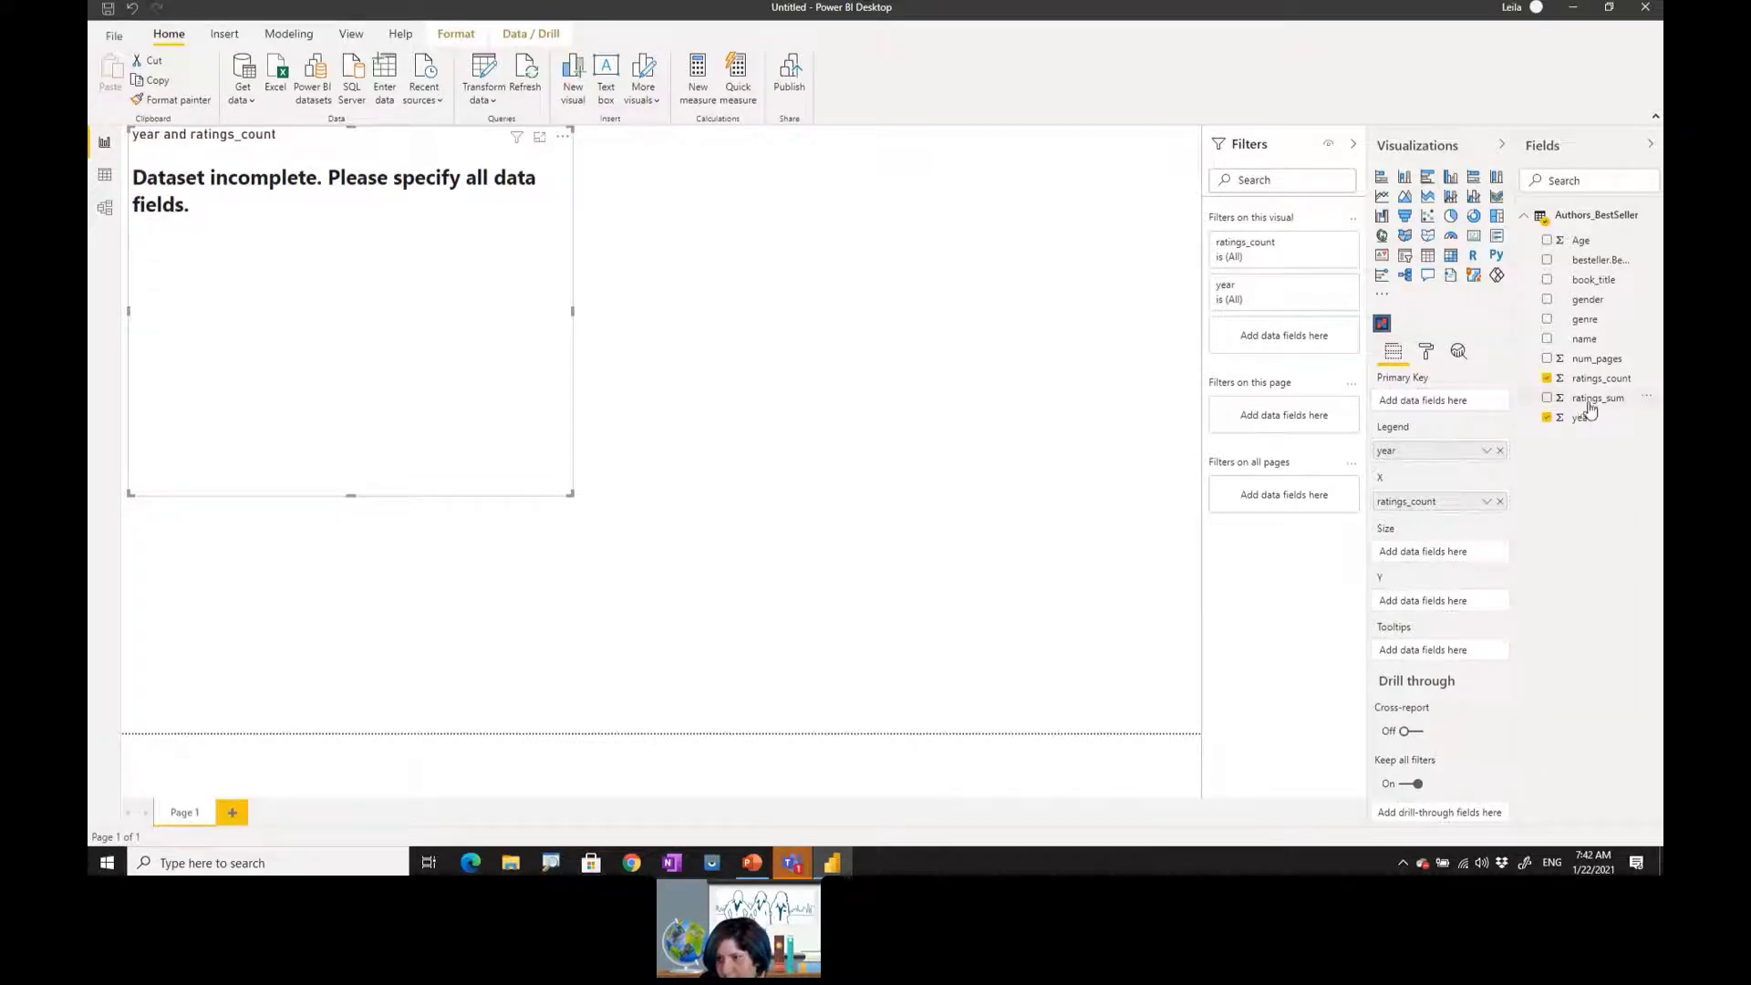
- Assign ratings_sum to the visual's Size with Don't summarize, and add num_pages to Y
left_click_drag(1591, 398, 1446, 560)
left_click(1486, 553)
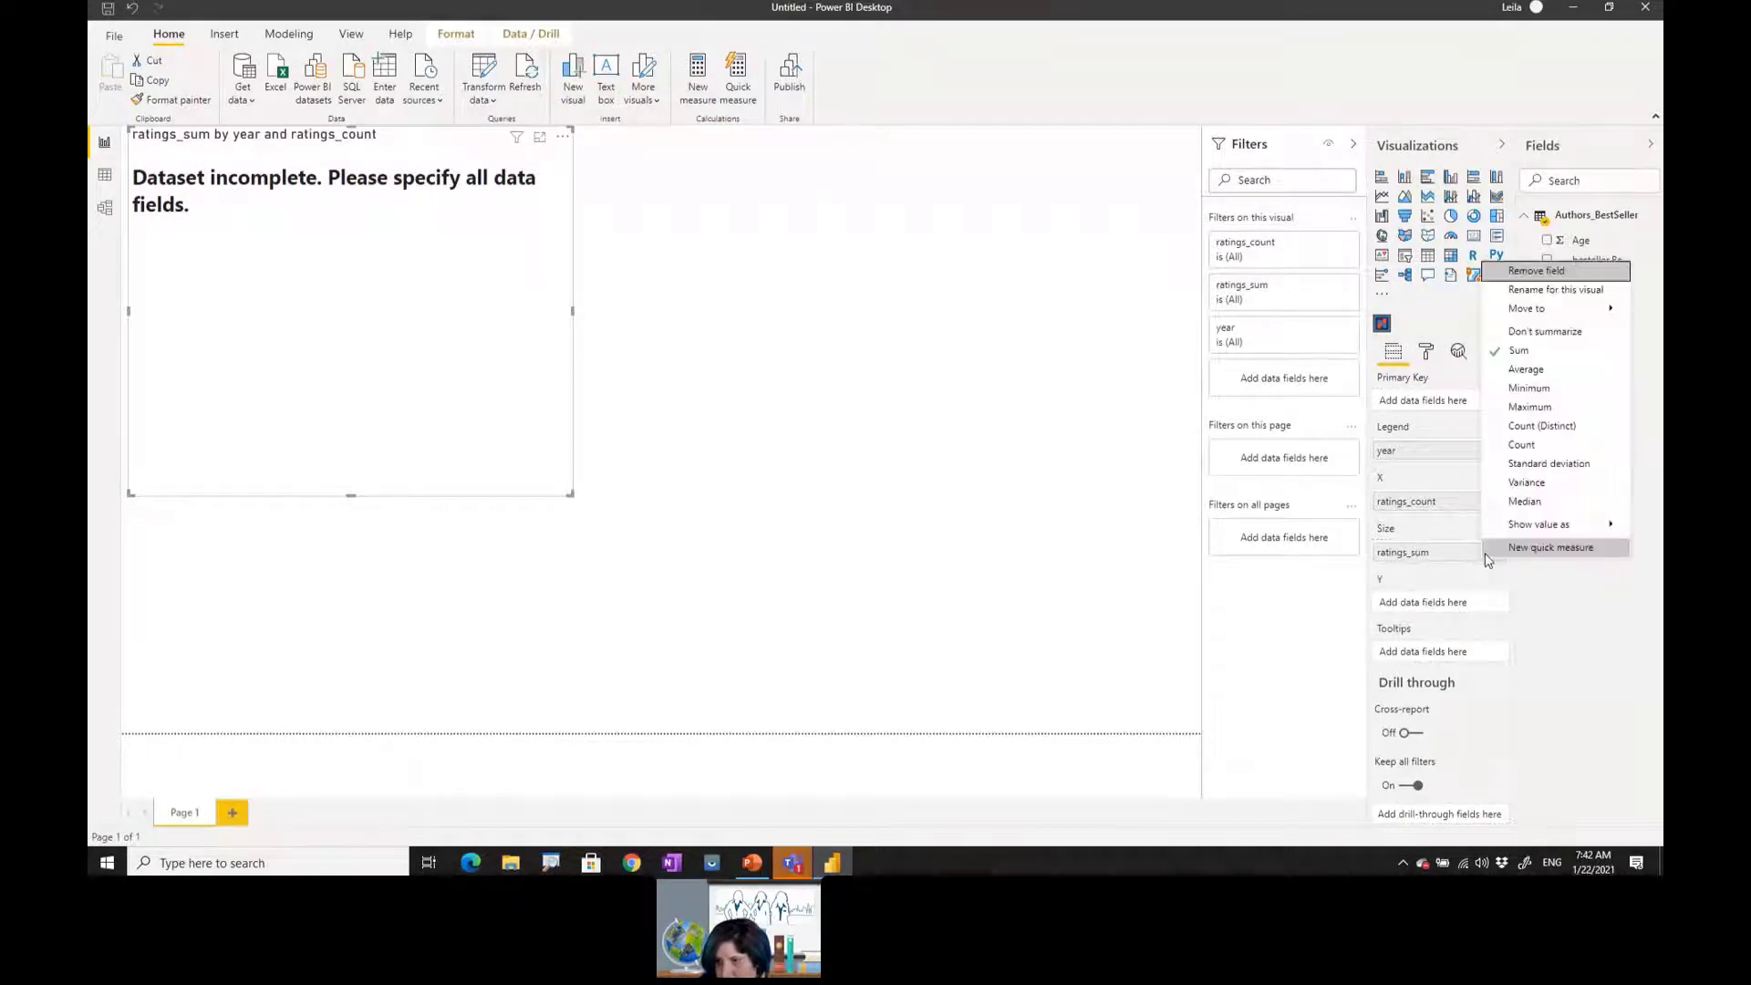
left_click(1546, 341)
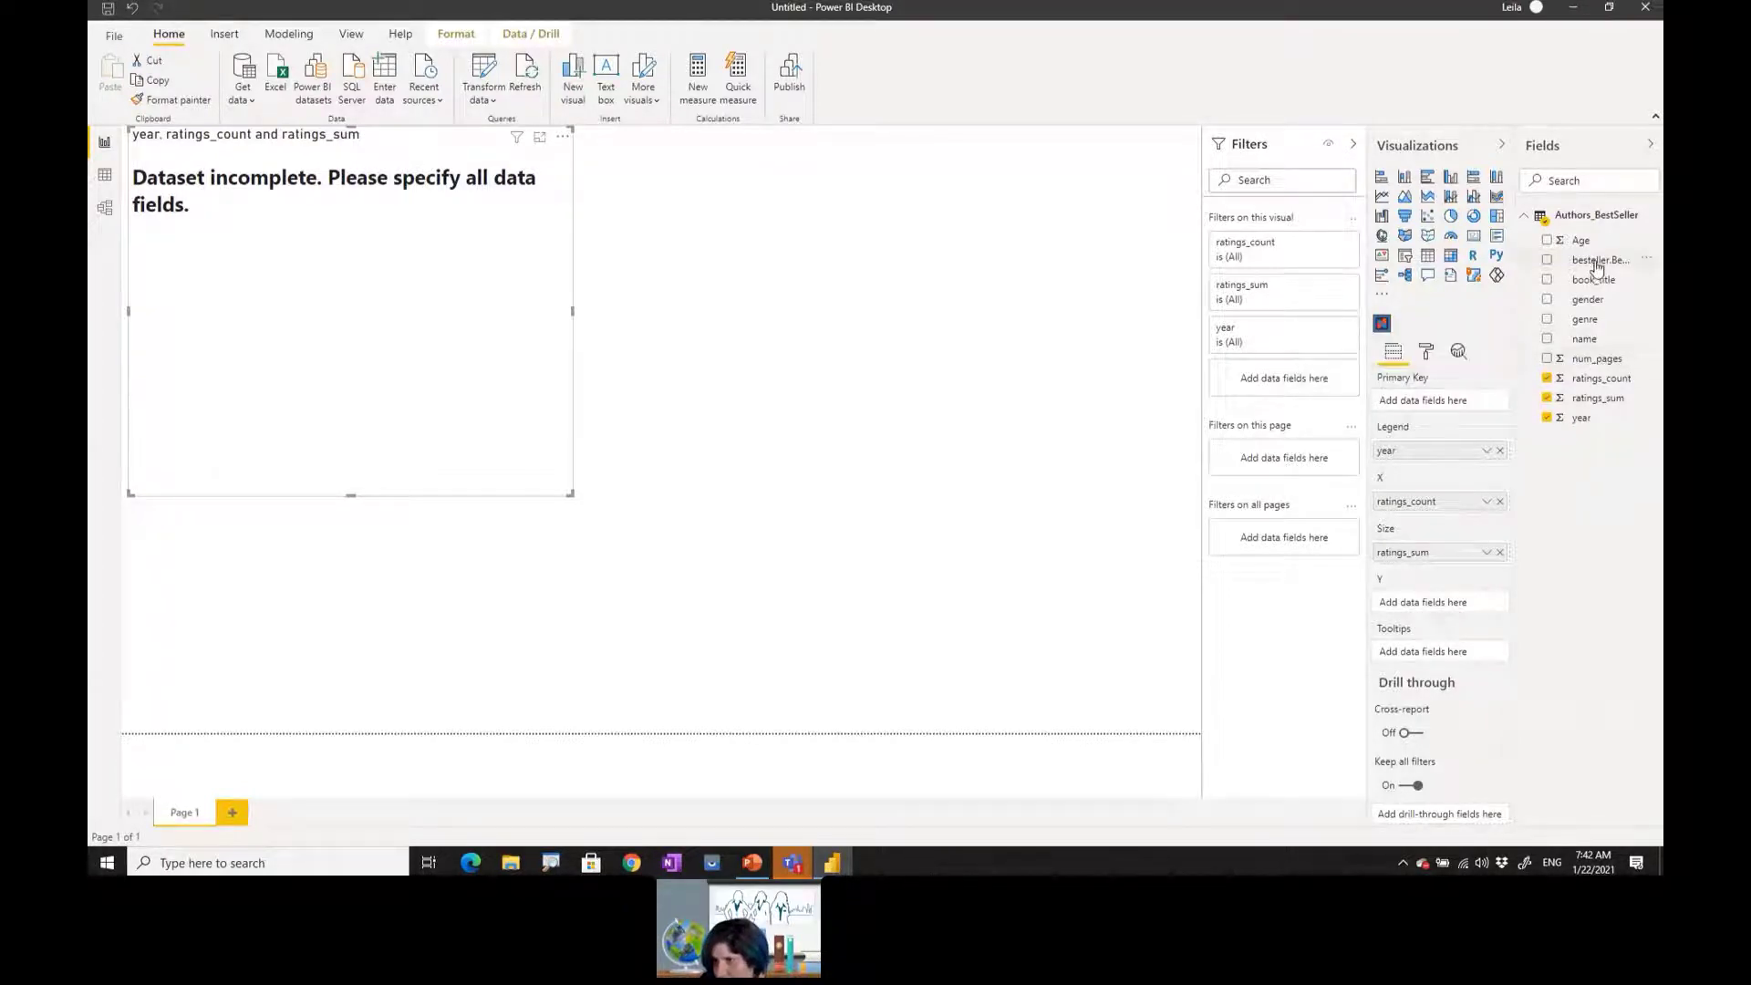
left_click_drag(1596, 359, 1482, 604)
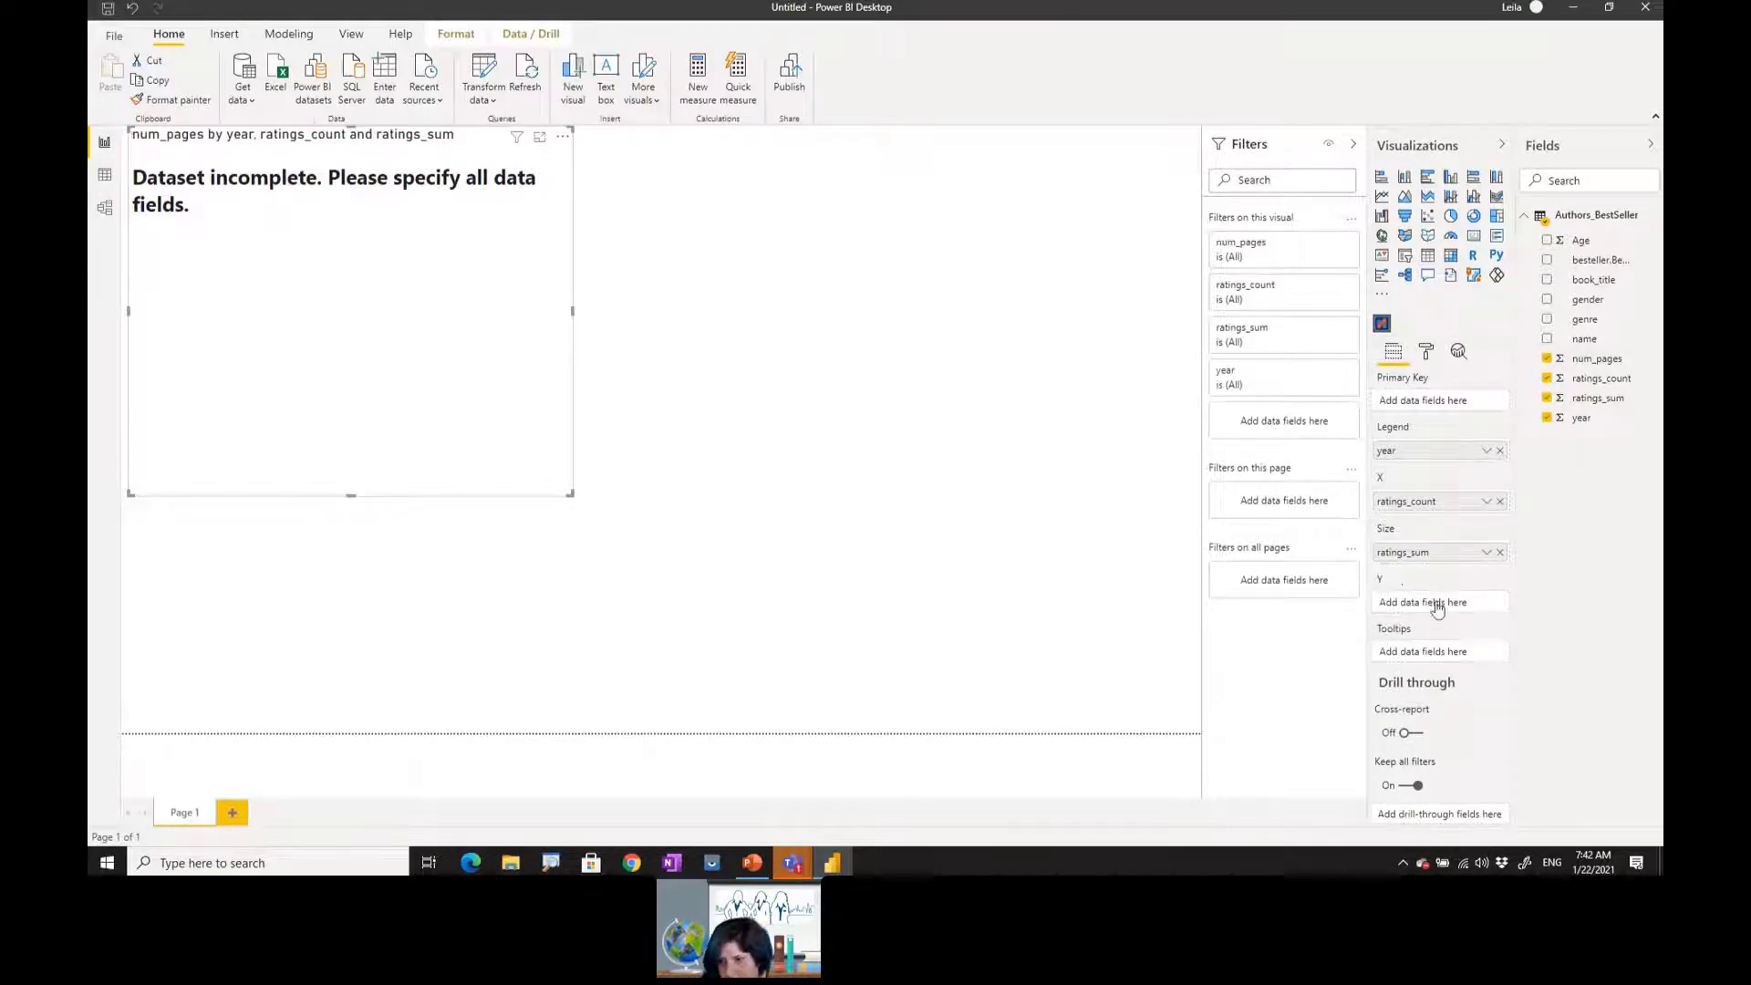
- Set num_pages to Don't summarize and move it from Y to Size in place of ratings_sum
left_click(1485, 604)
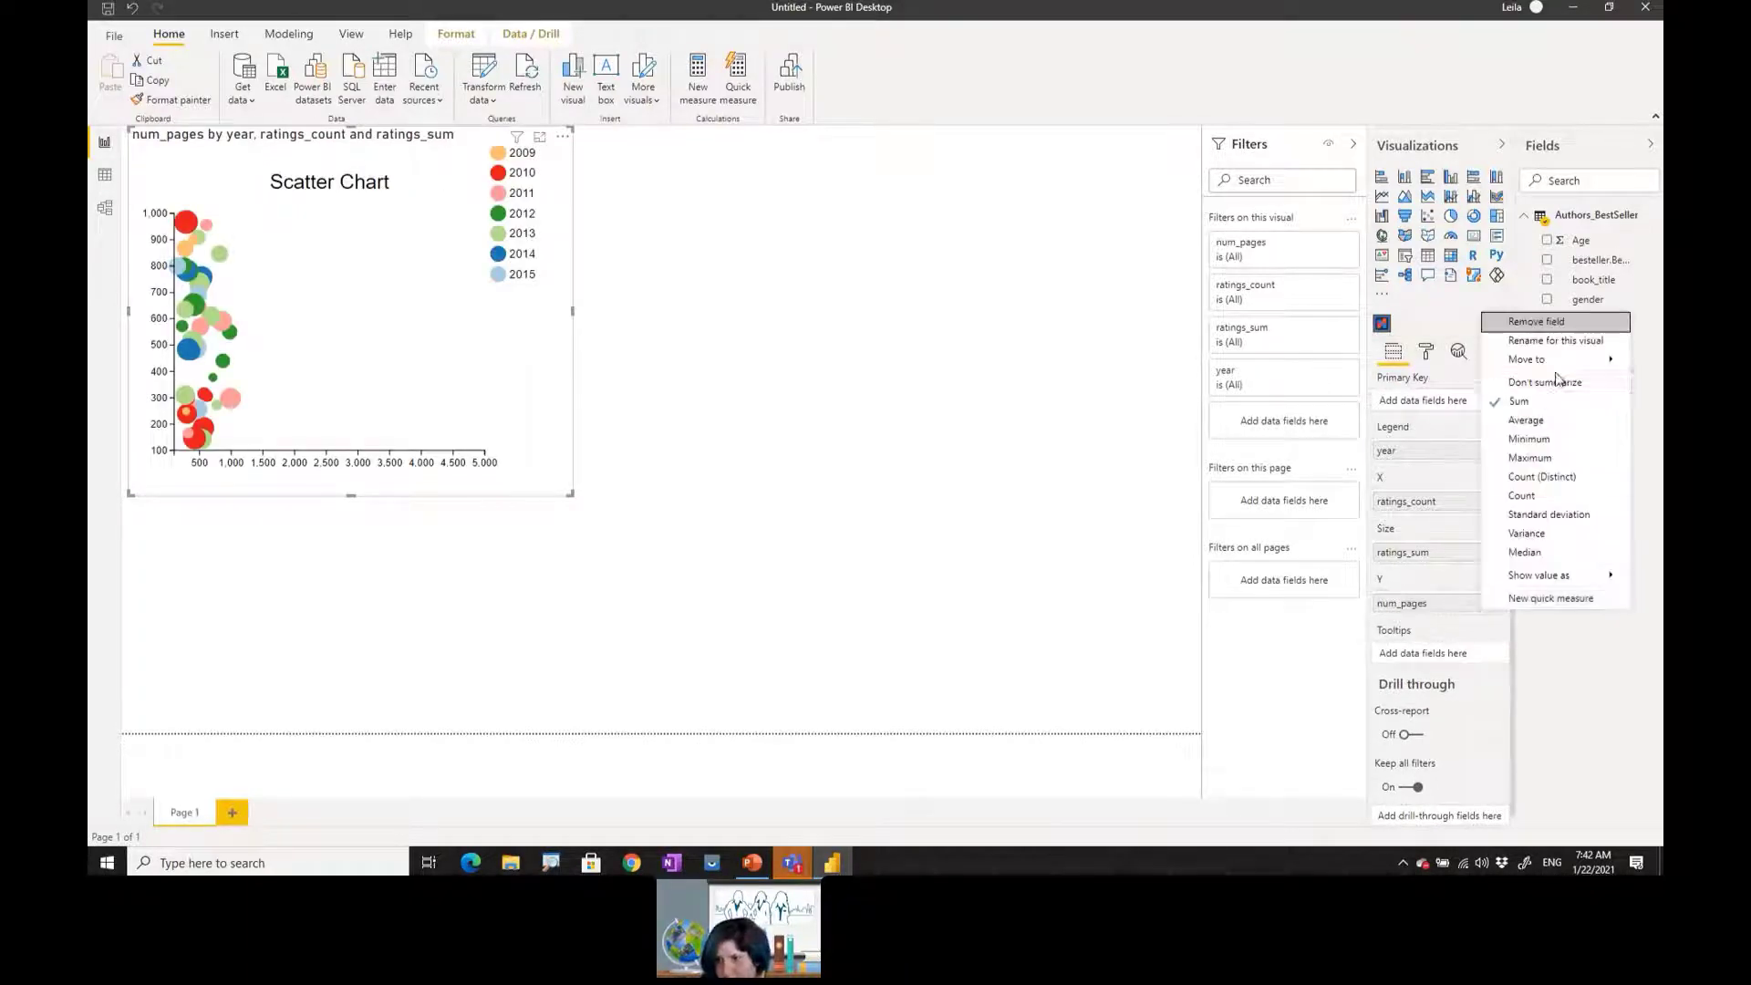
left_click(1550, 392)
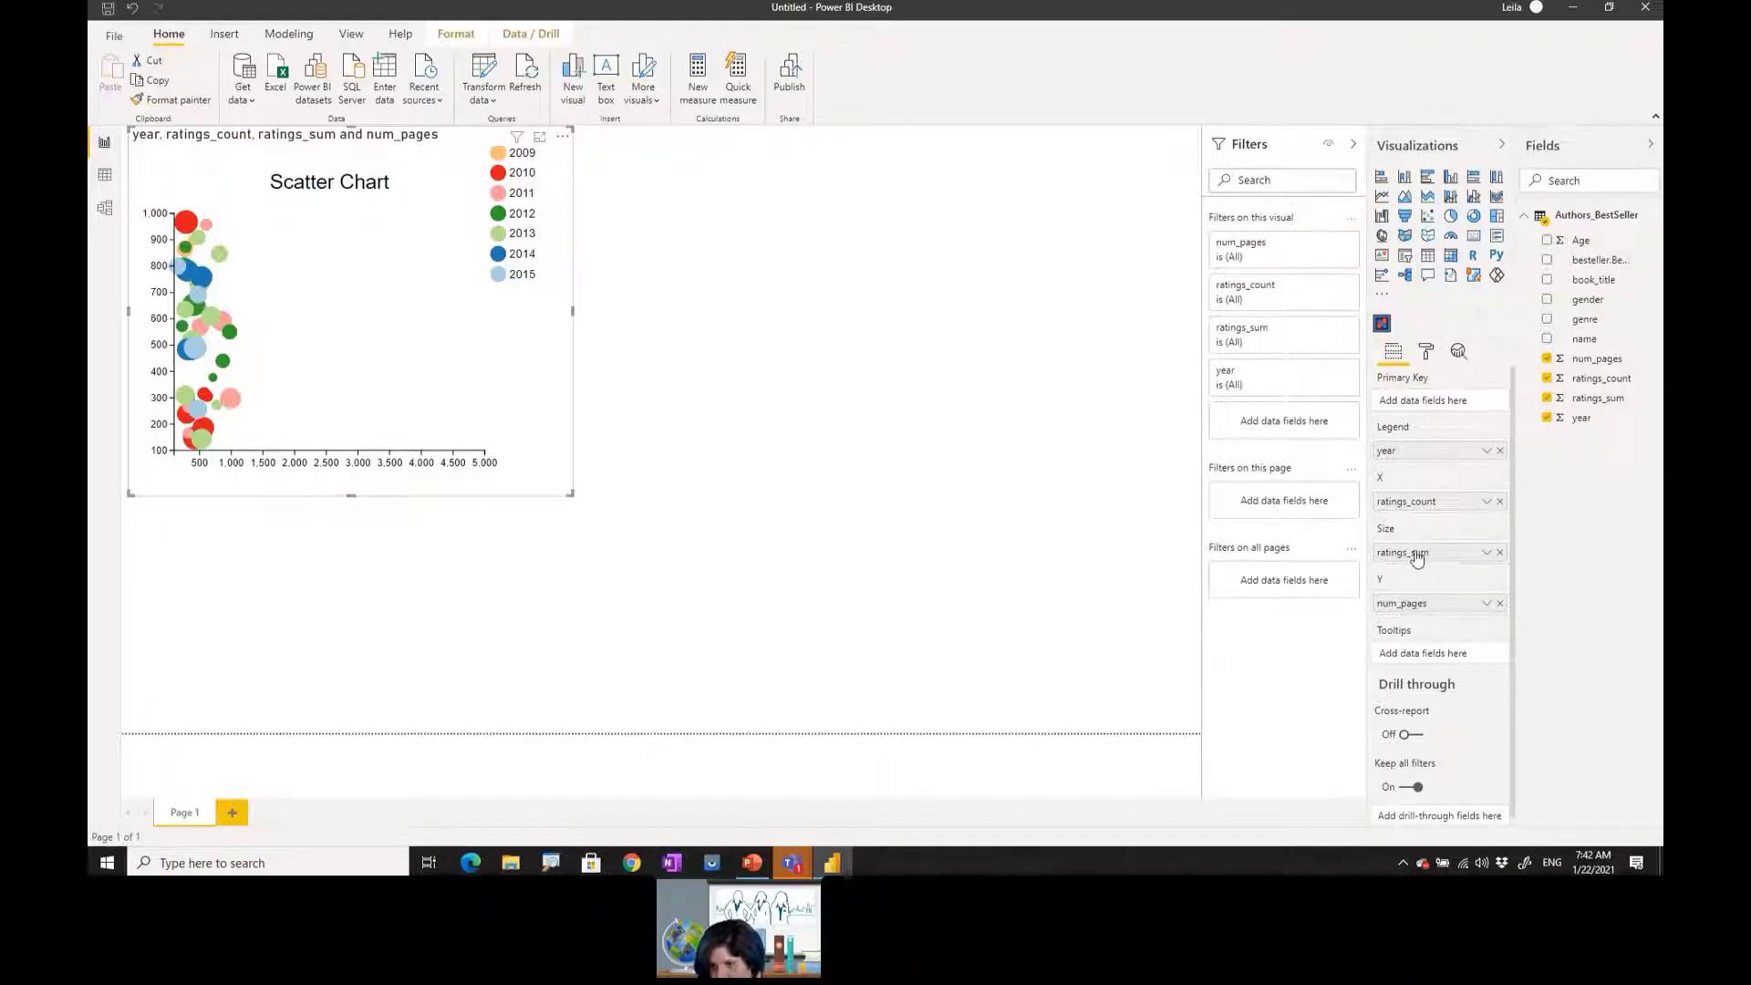
left_click(1500, 553)
left_click_drag(1419, 603, 1420, 556)
left_click(1481, 552)
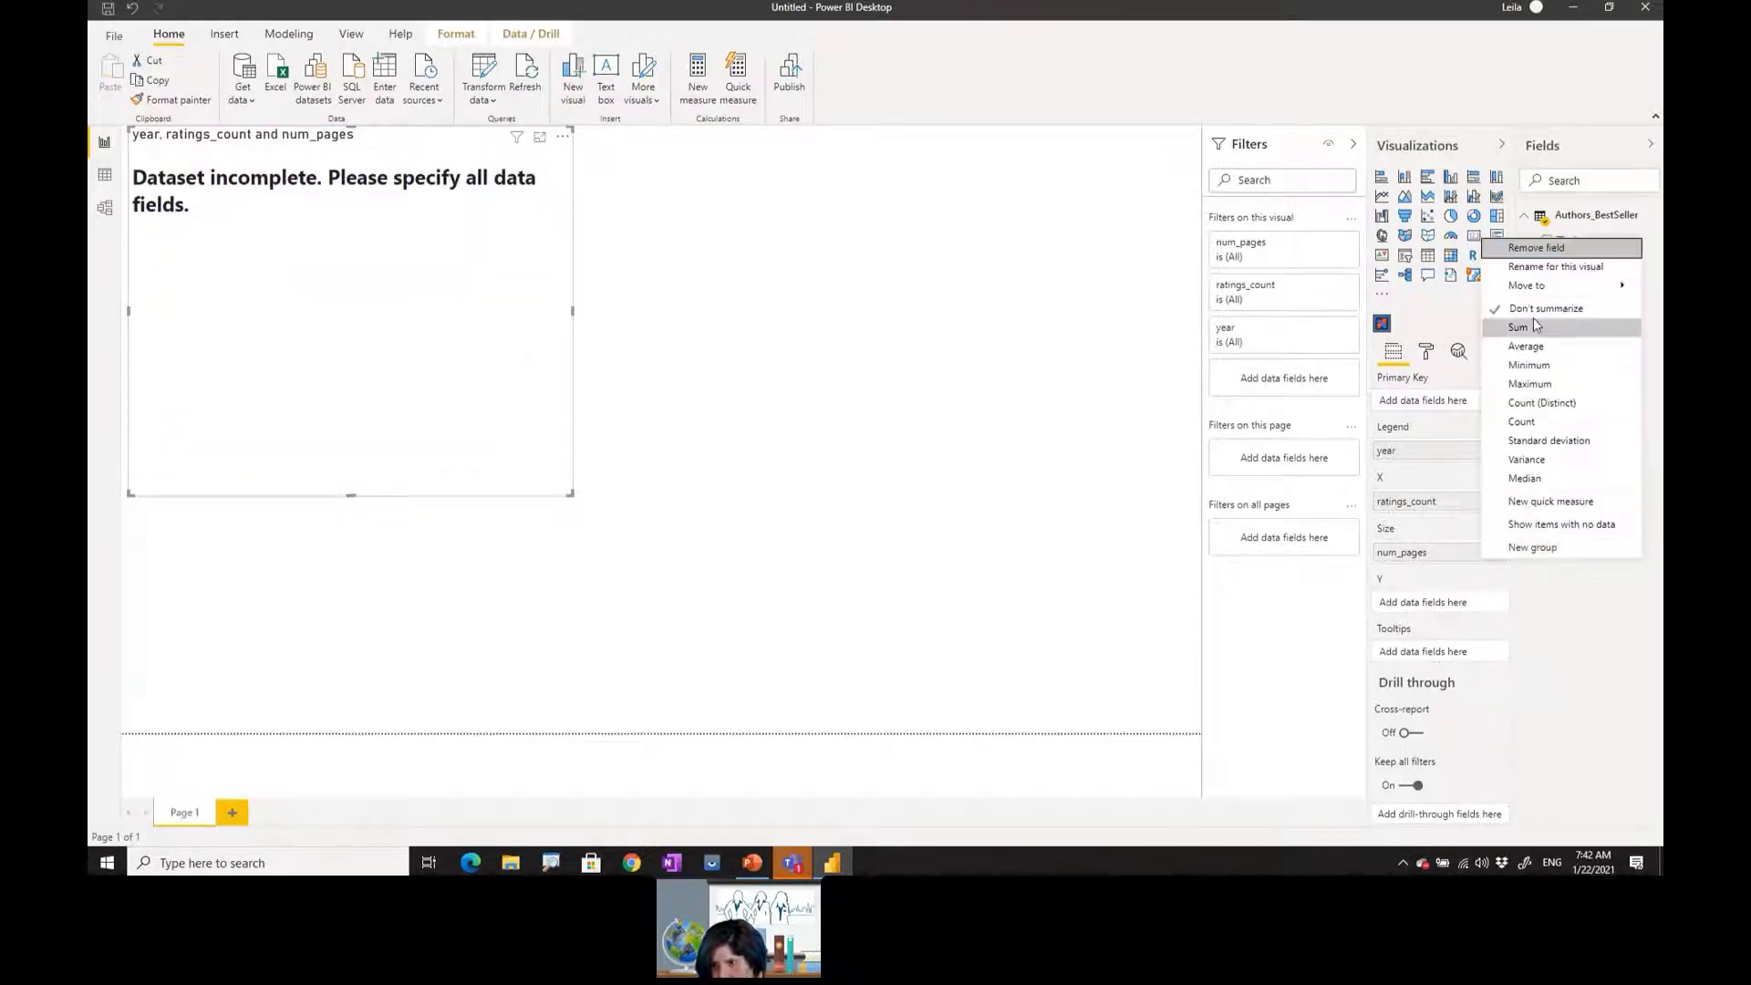
left_click(1561, 608)
- Assign ratings_sum to the visual's Y and set it to Don't summarize
left_click_drag(1594, 408, 1440, 606)
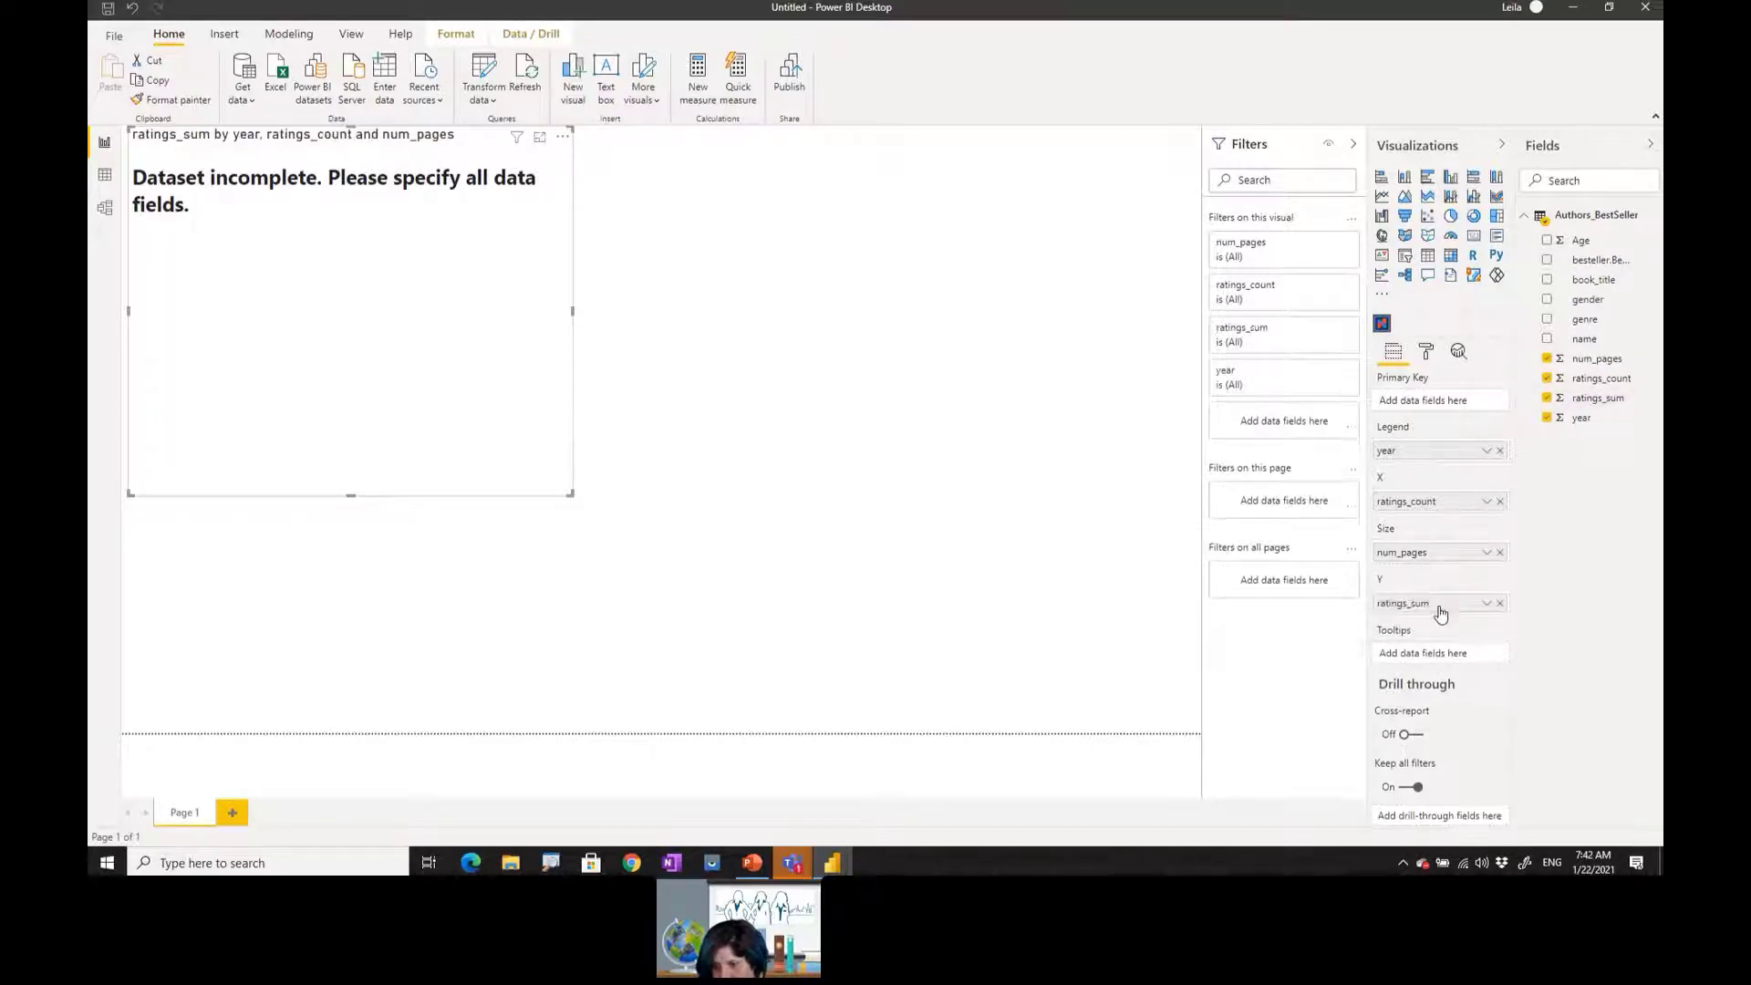
left_click(1487, 603)
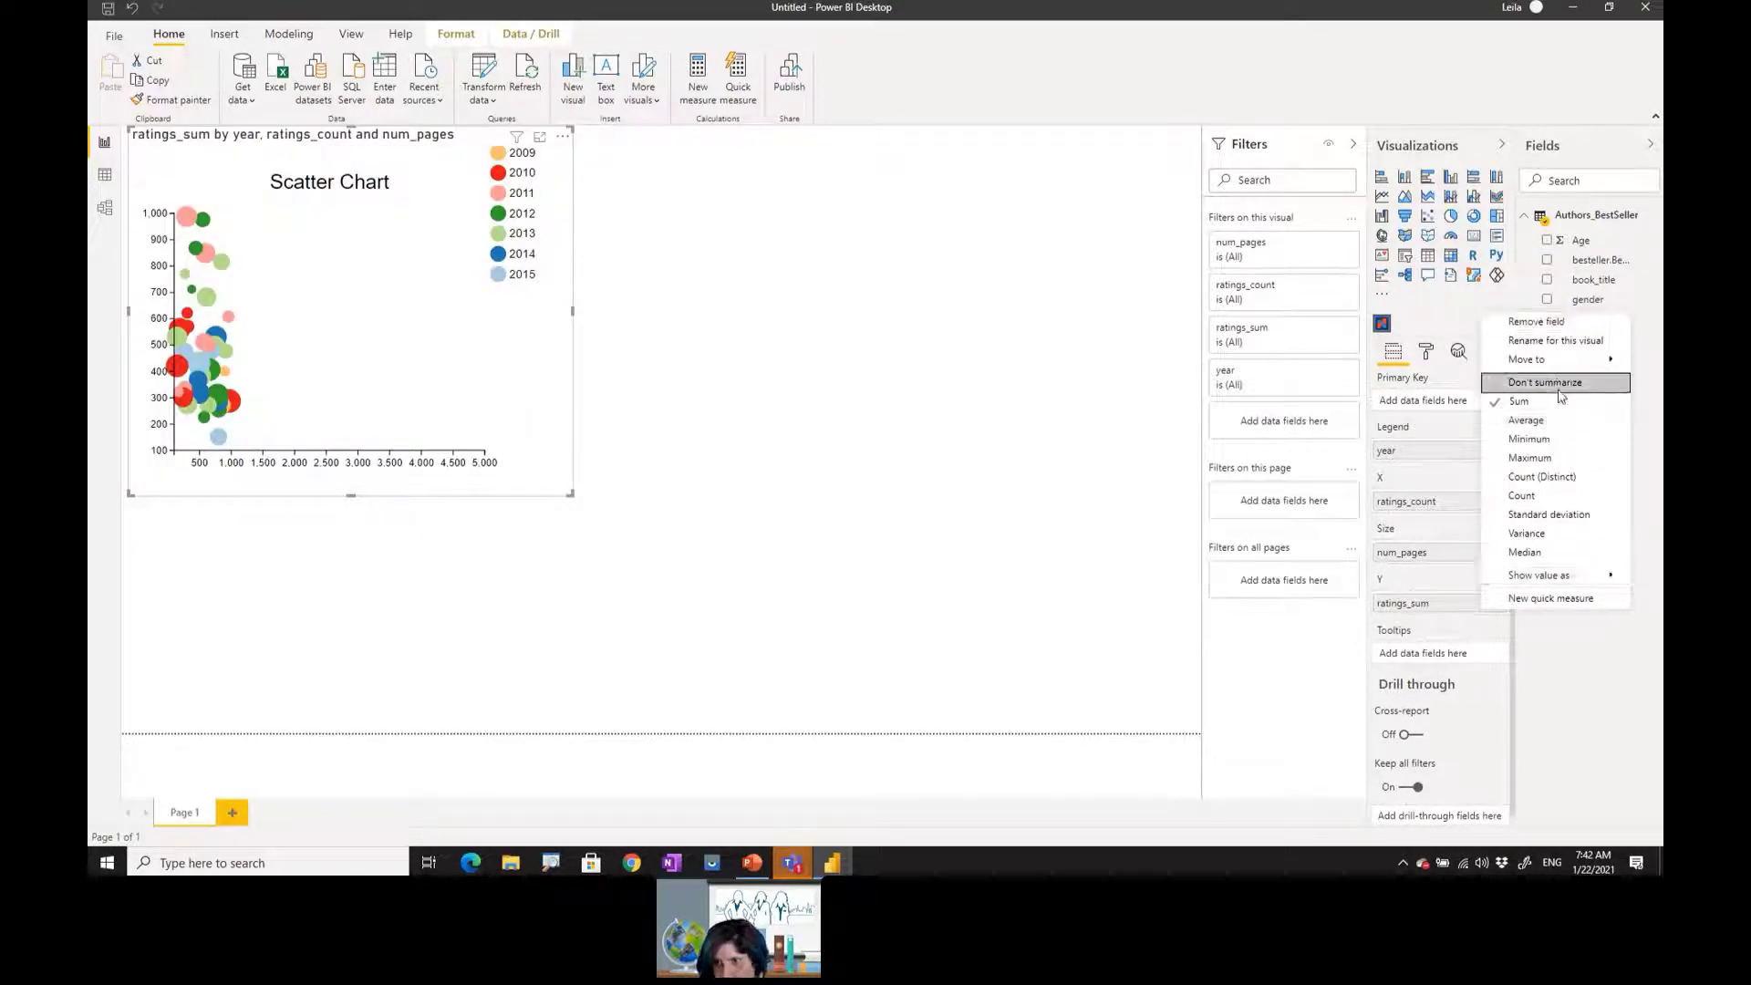
left_click(1545, 382)
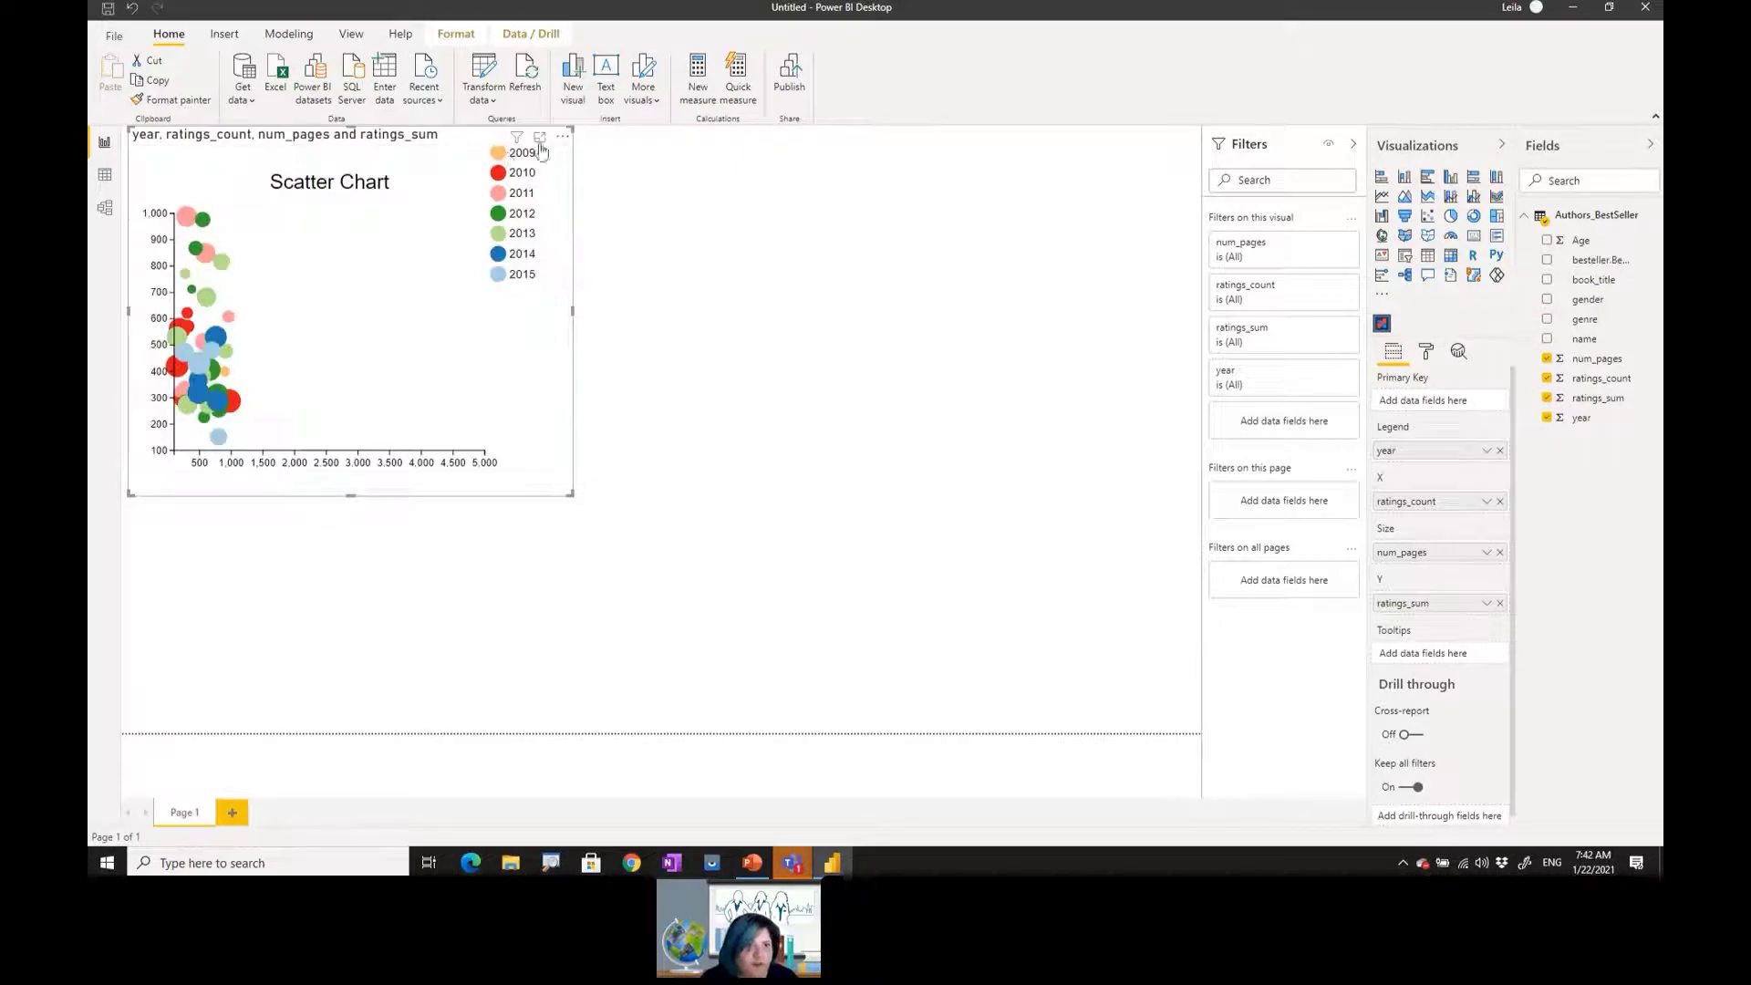
- Show the scatter chart in focus mode and examine its Scale2, PlotSegment1 and Circle formatting options
left_click(540, 139)
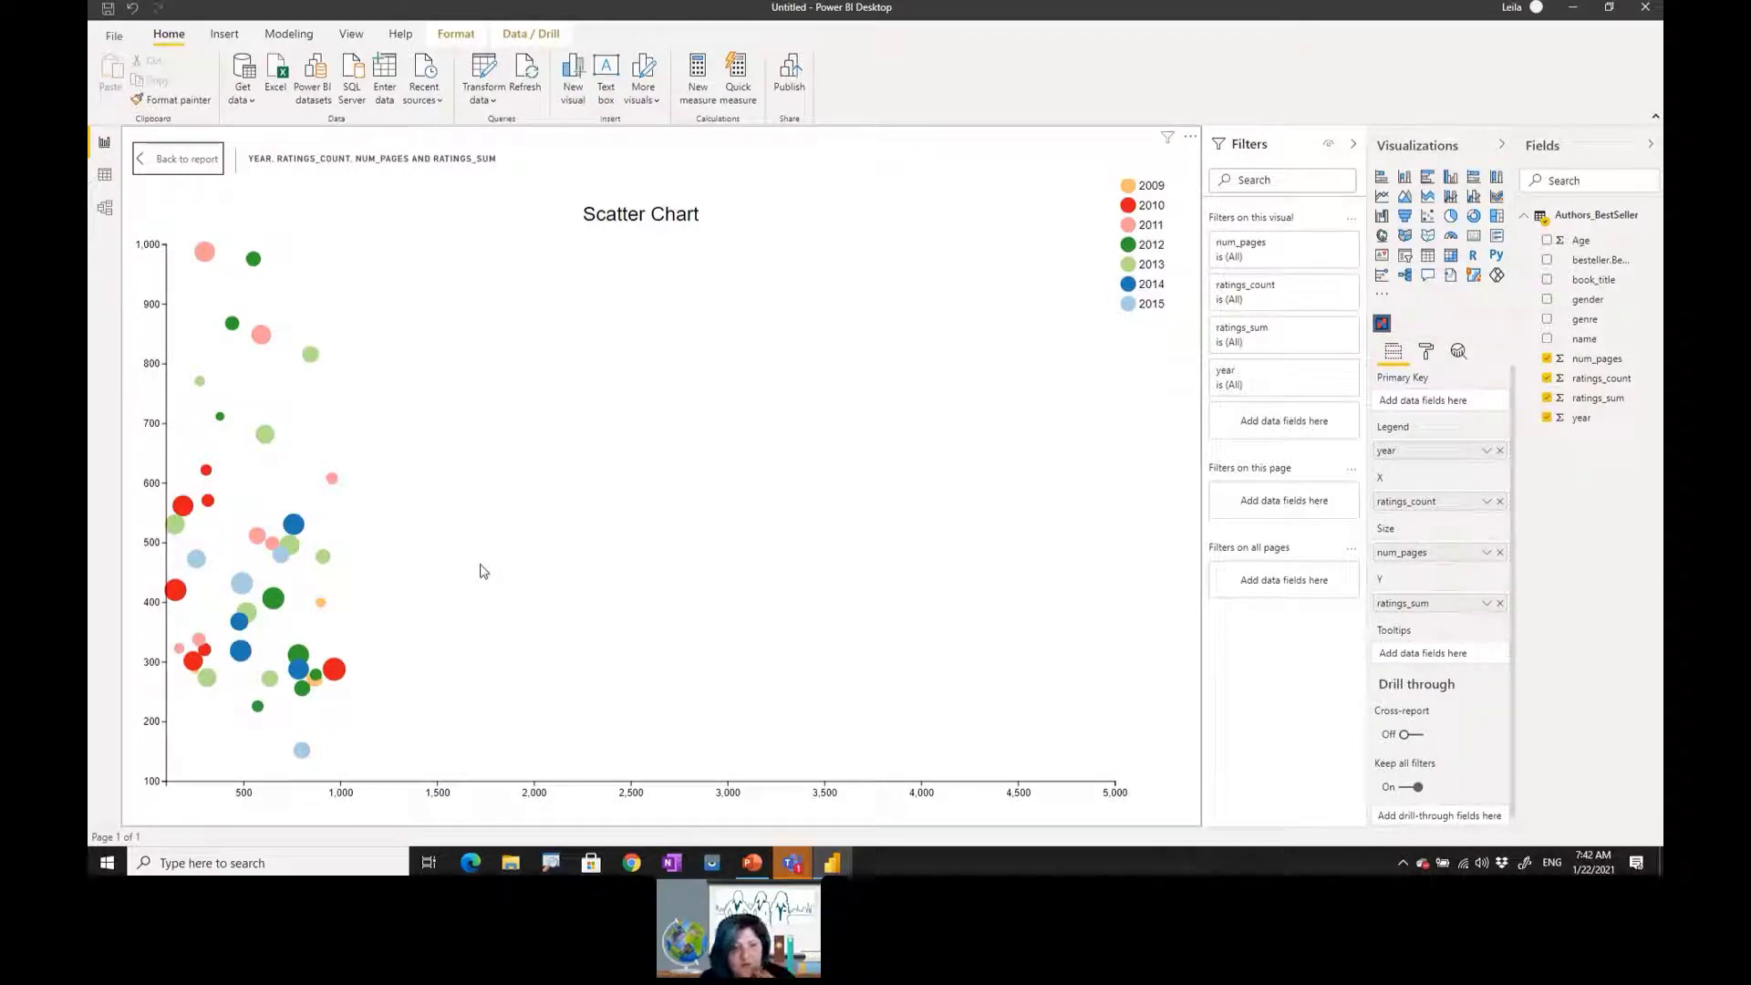
left_click(1425, 352)
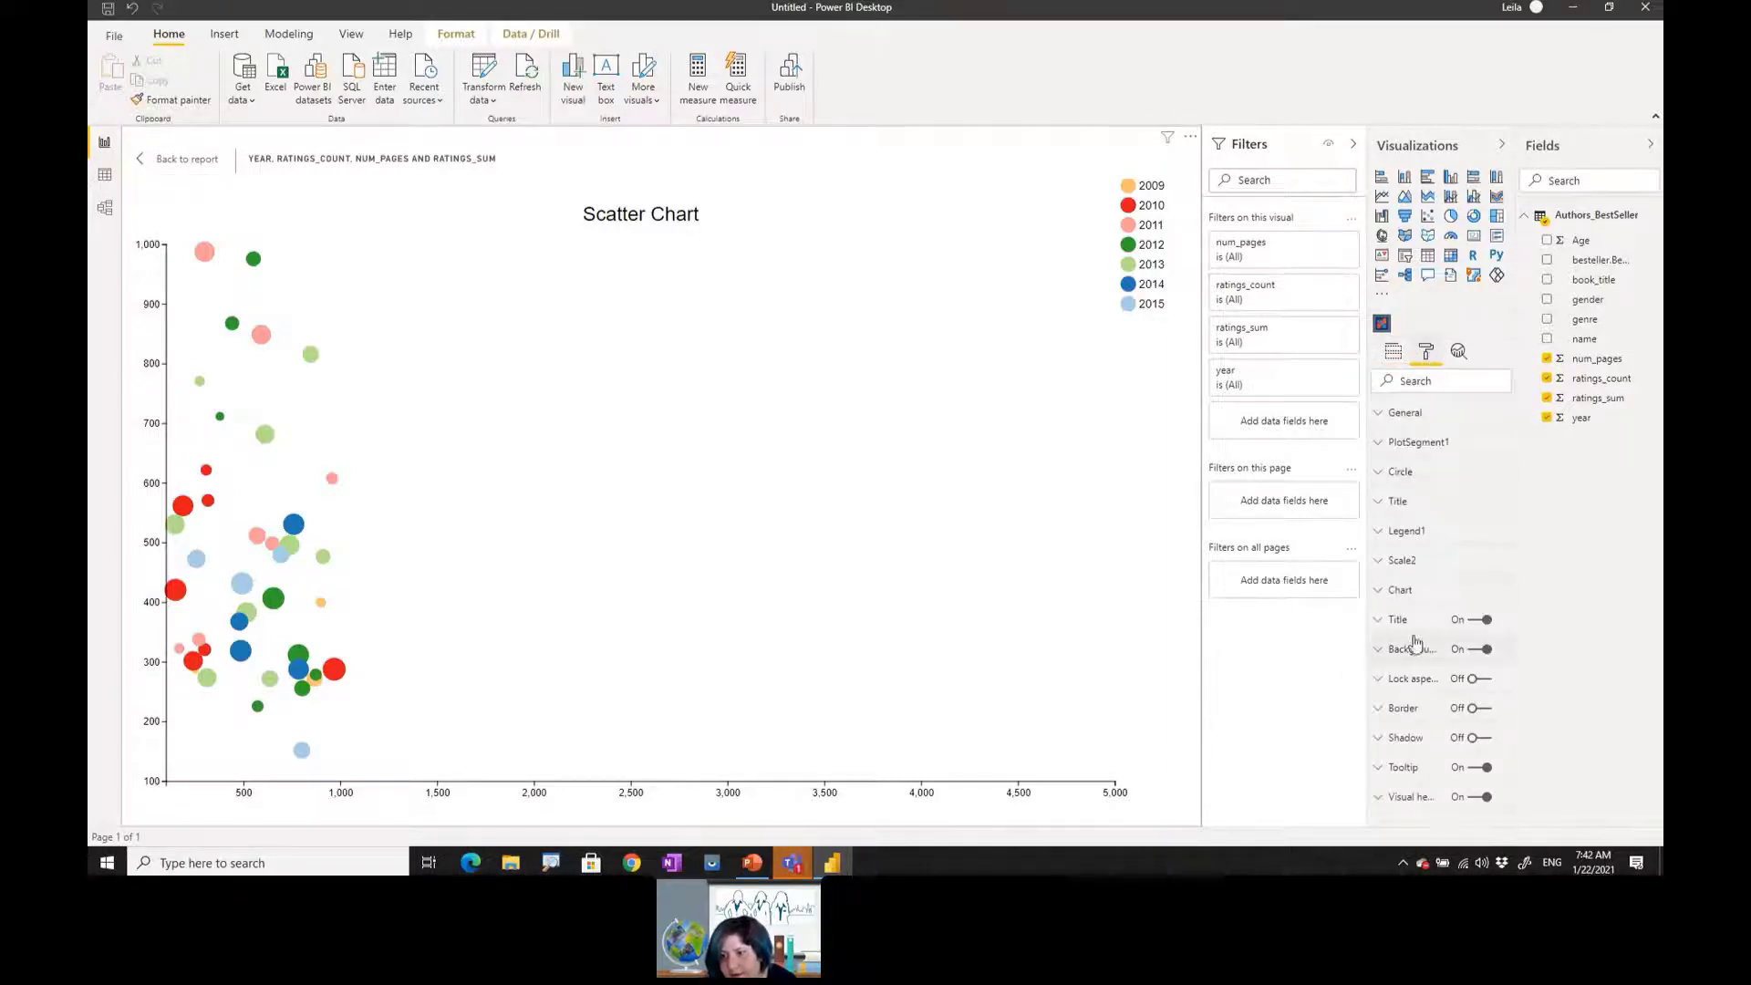
left_click(1426, 561)
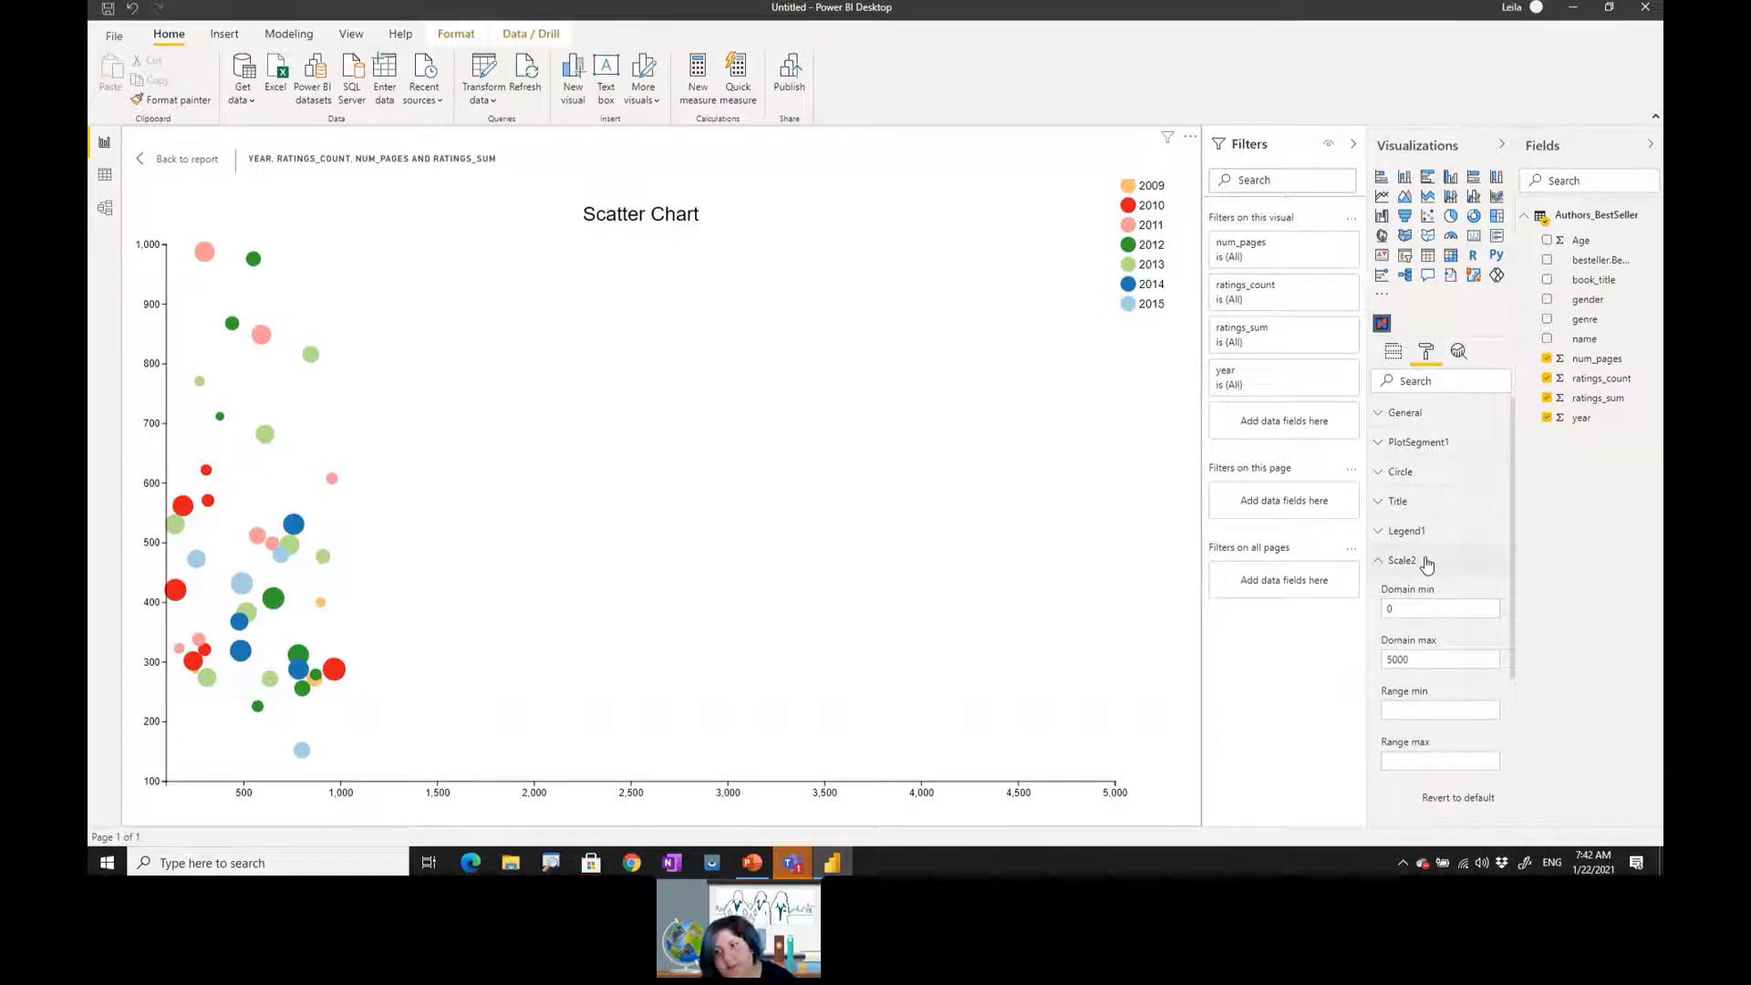
left_click(1426, 562)
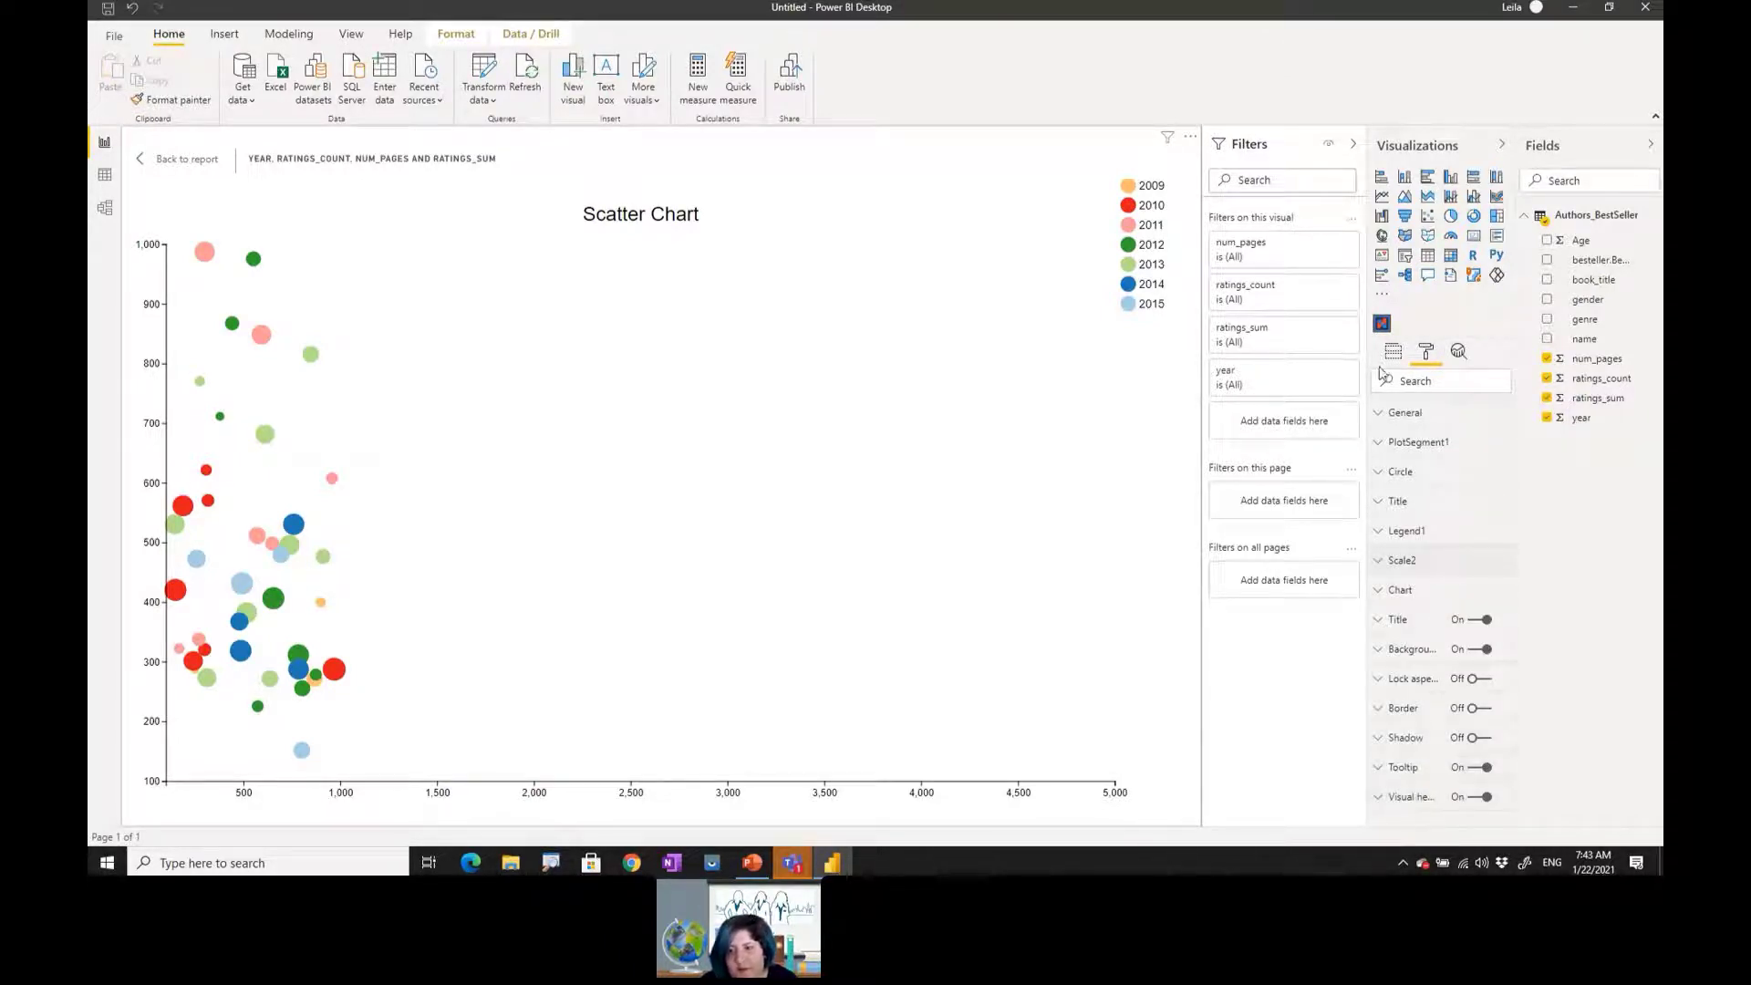
left_click(1429, 443)
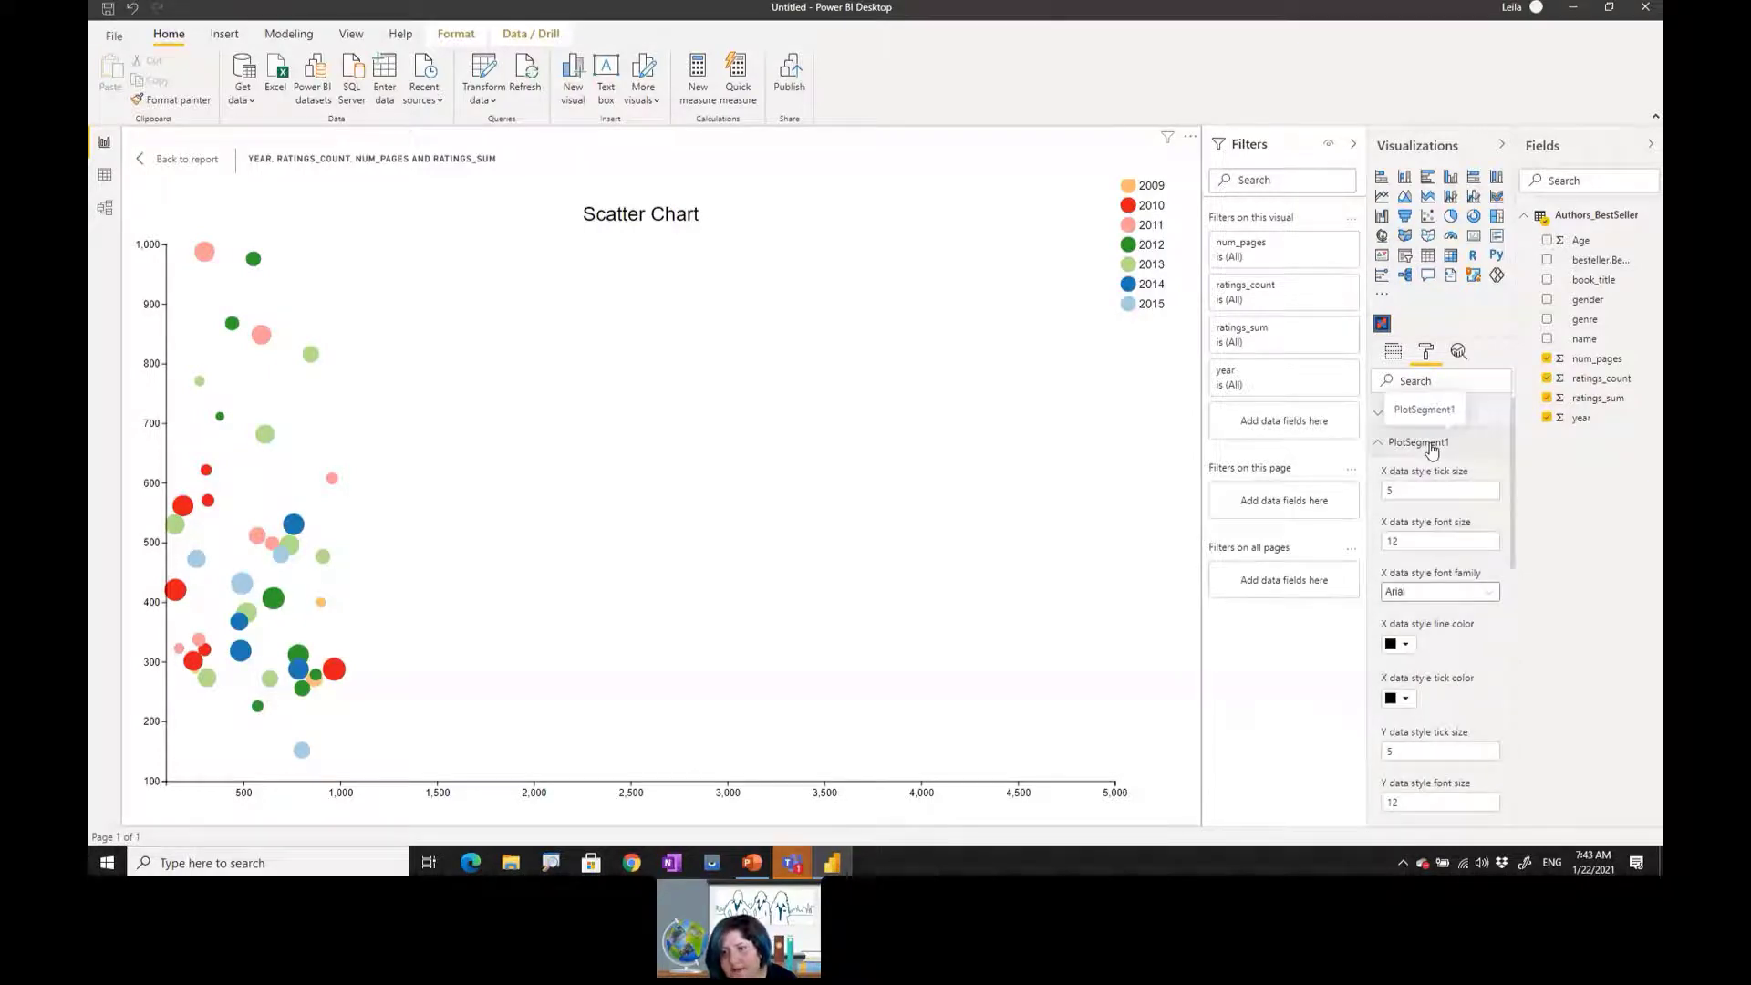
left_click(1430, 444)
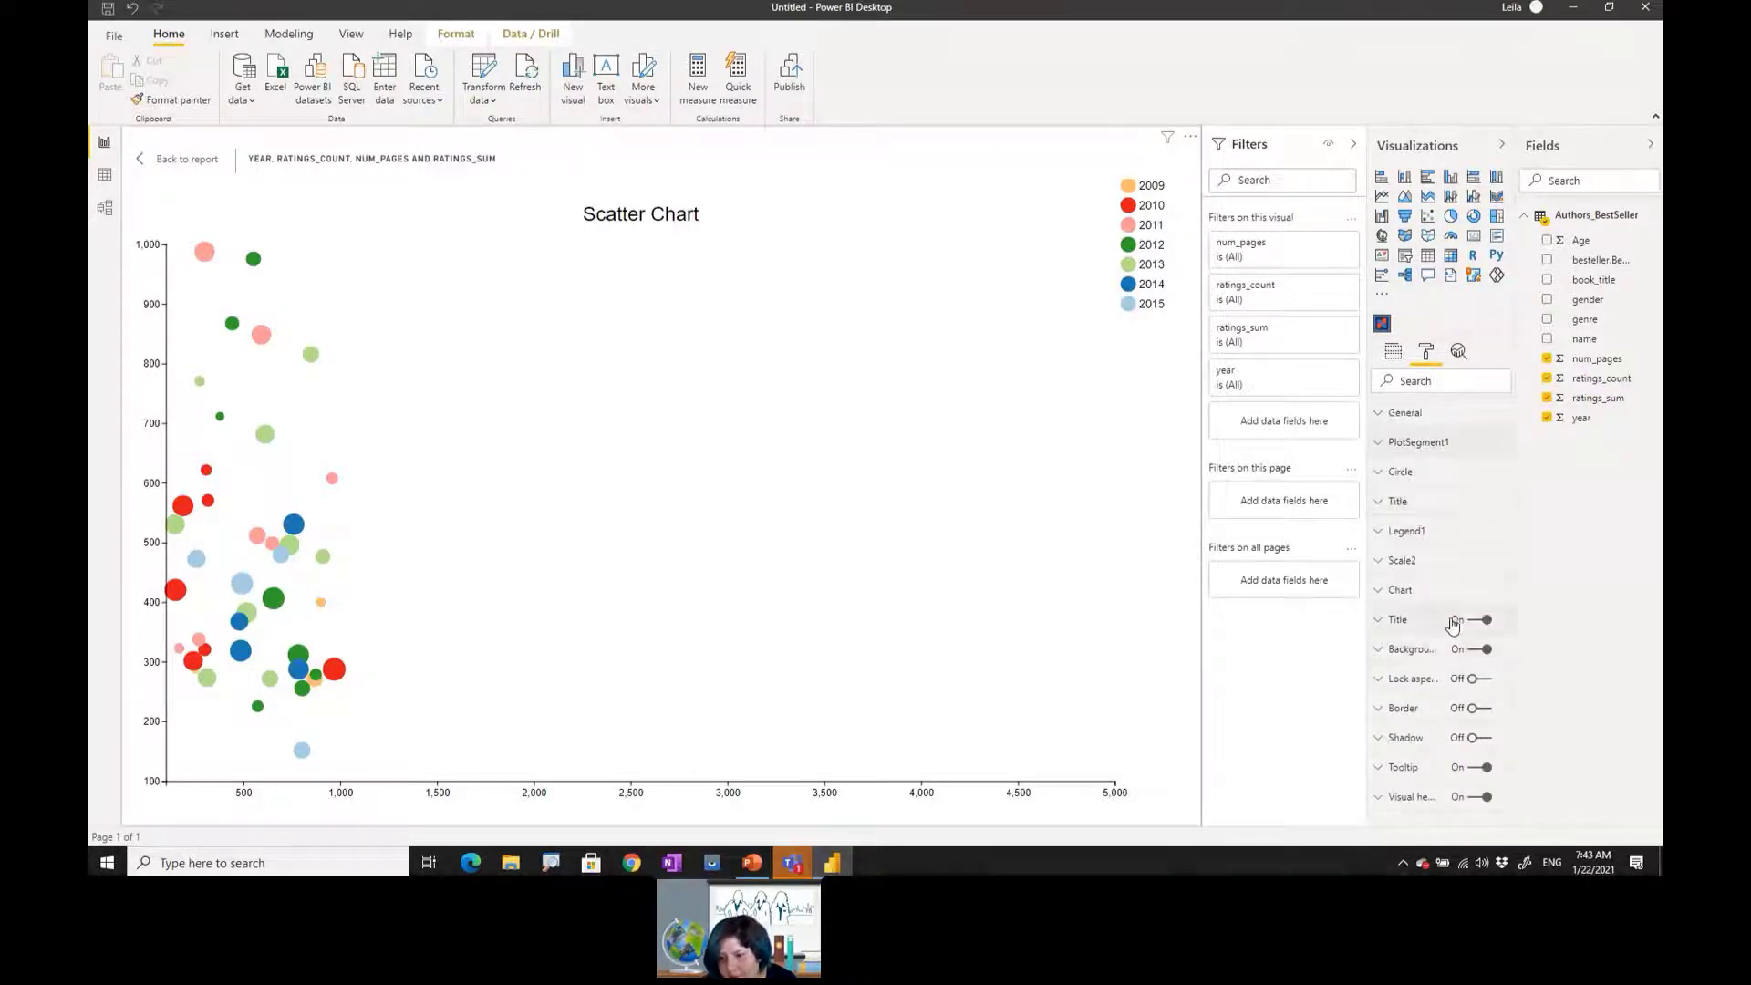
left_click(1413, 475)
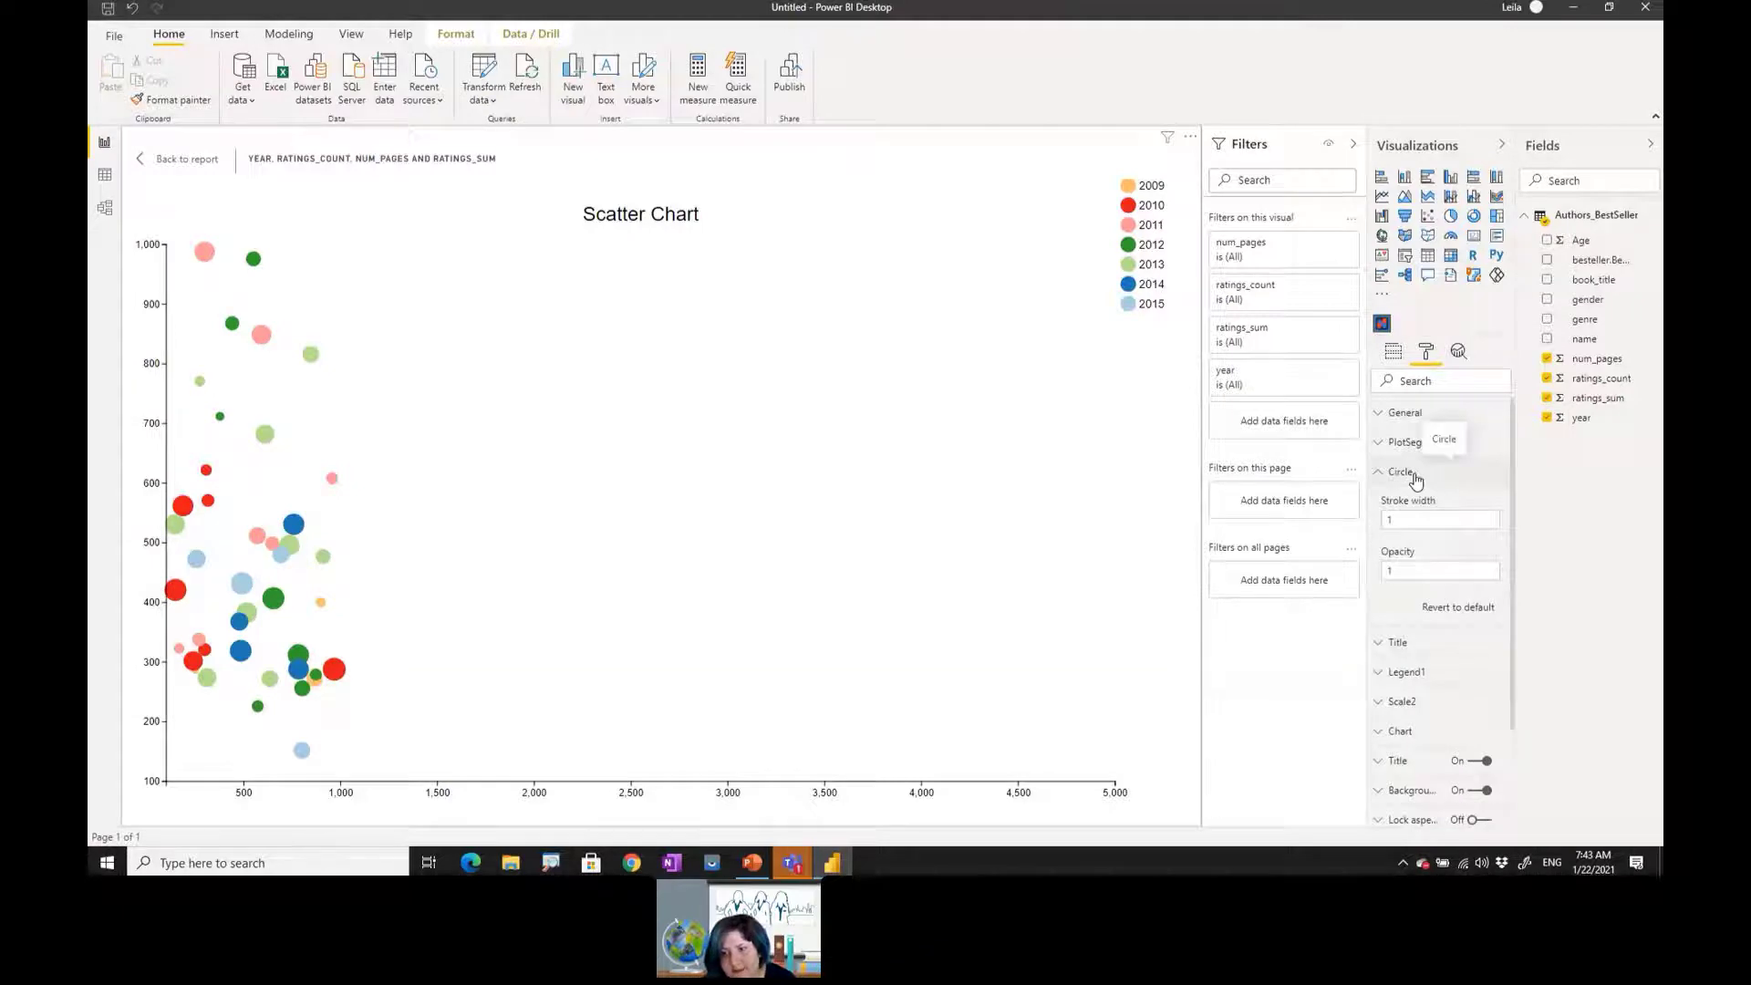
left_click(1417, 516)
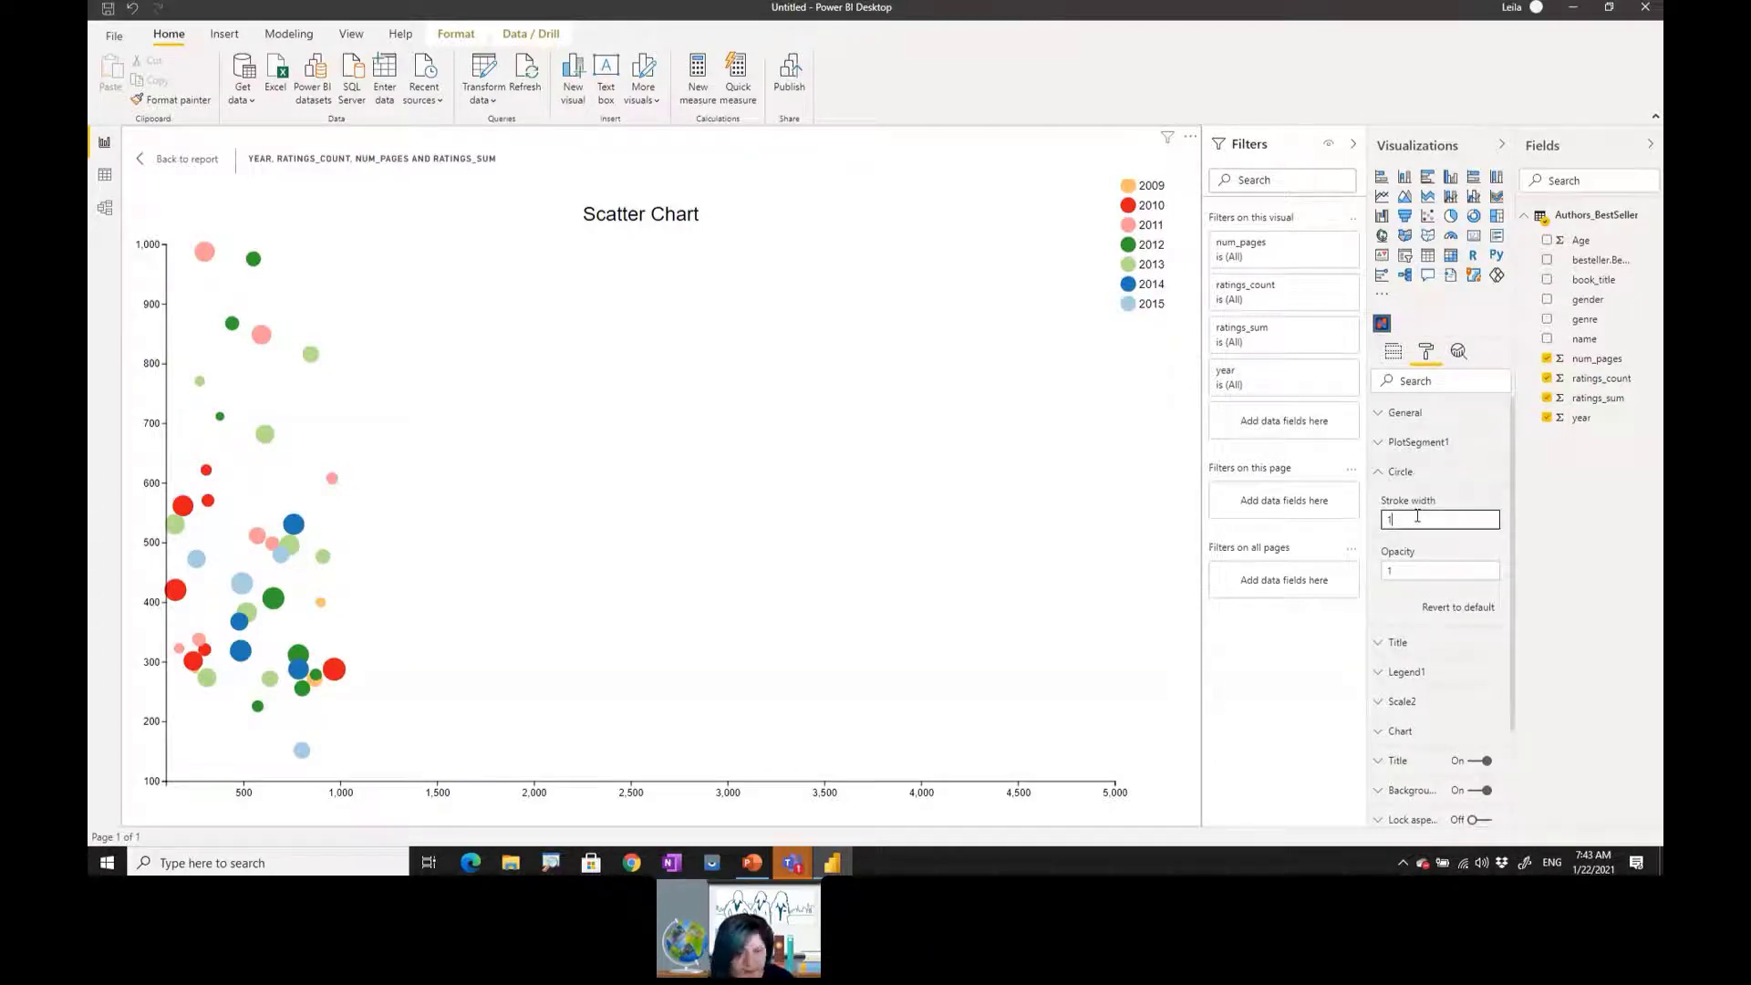
left_click(1413, 470)
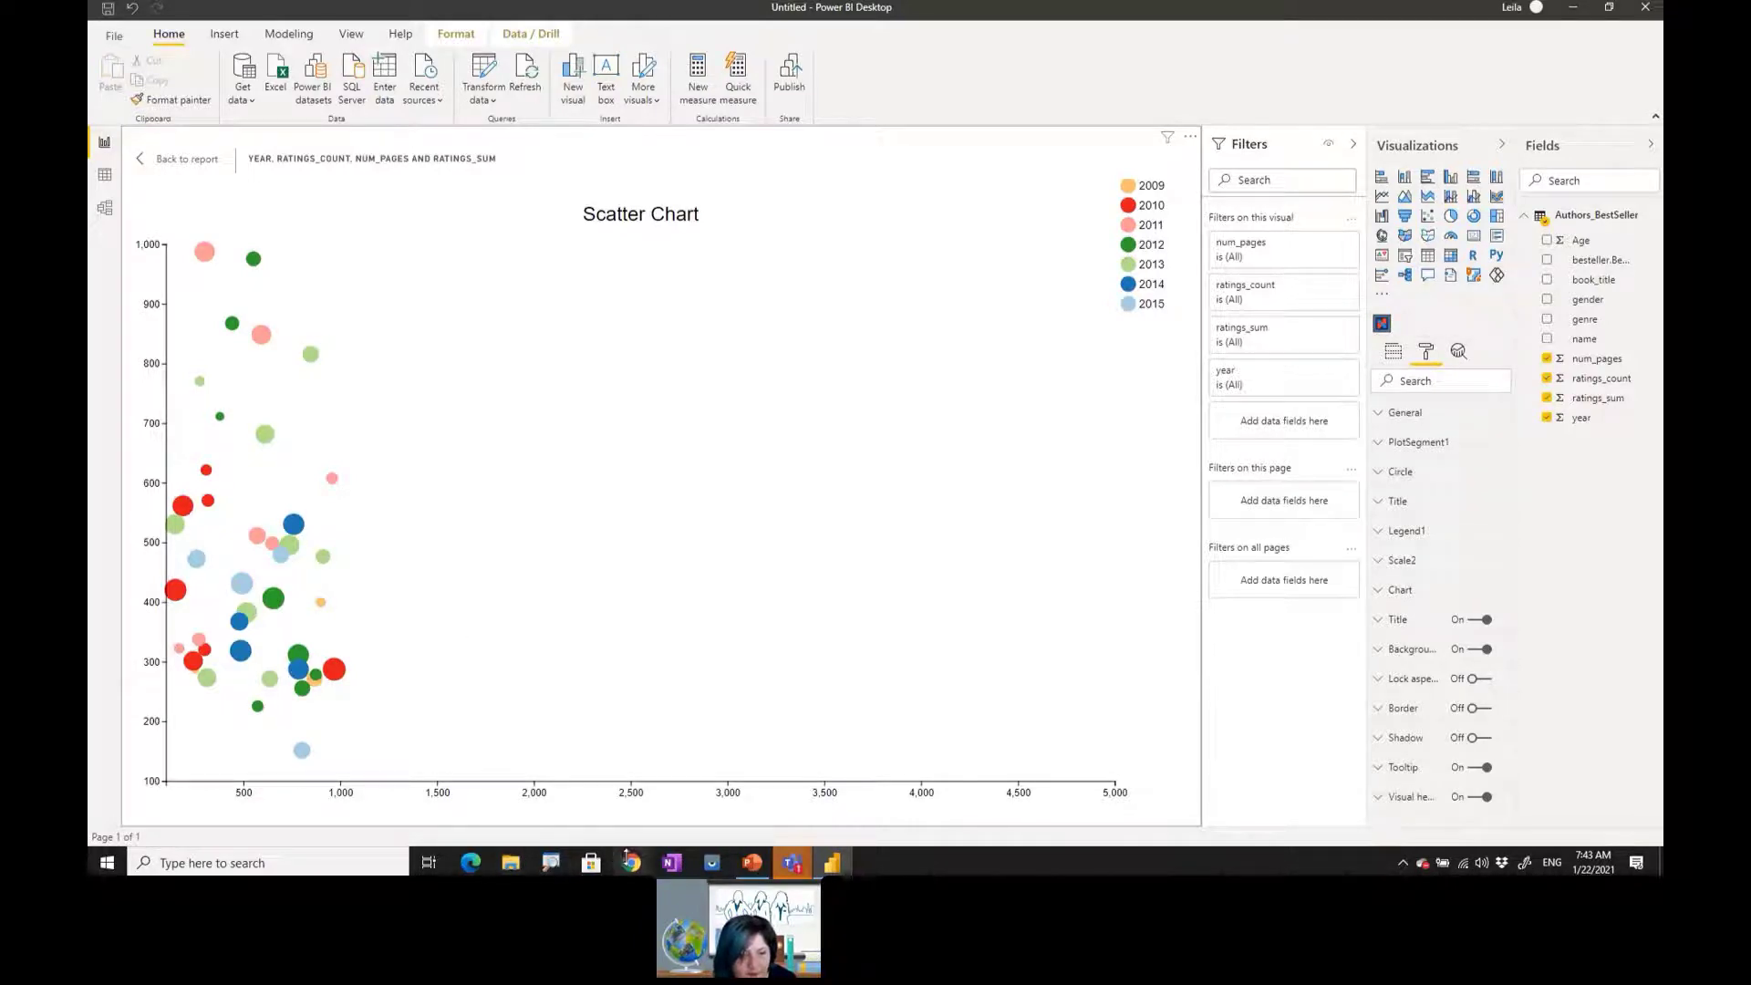
- Compare the visual's field assignments with the original chart and its axis settings in Charticulator, returning to Power BI Desktop
mouse_move(631, 869)
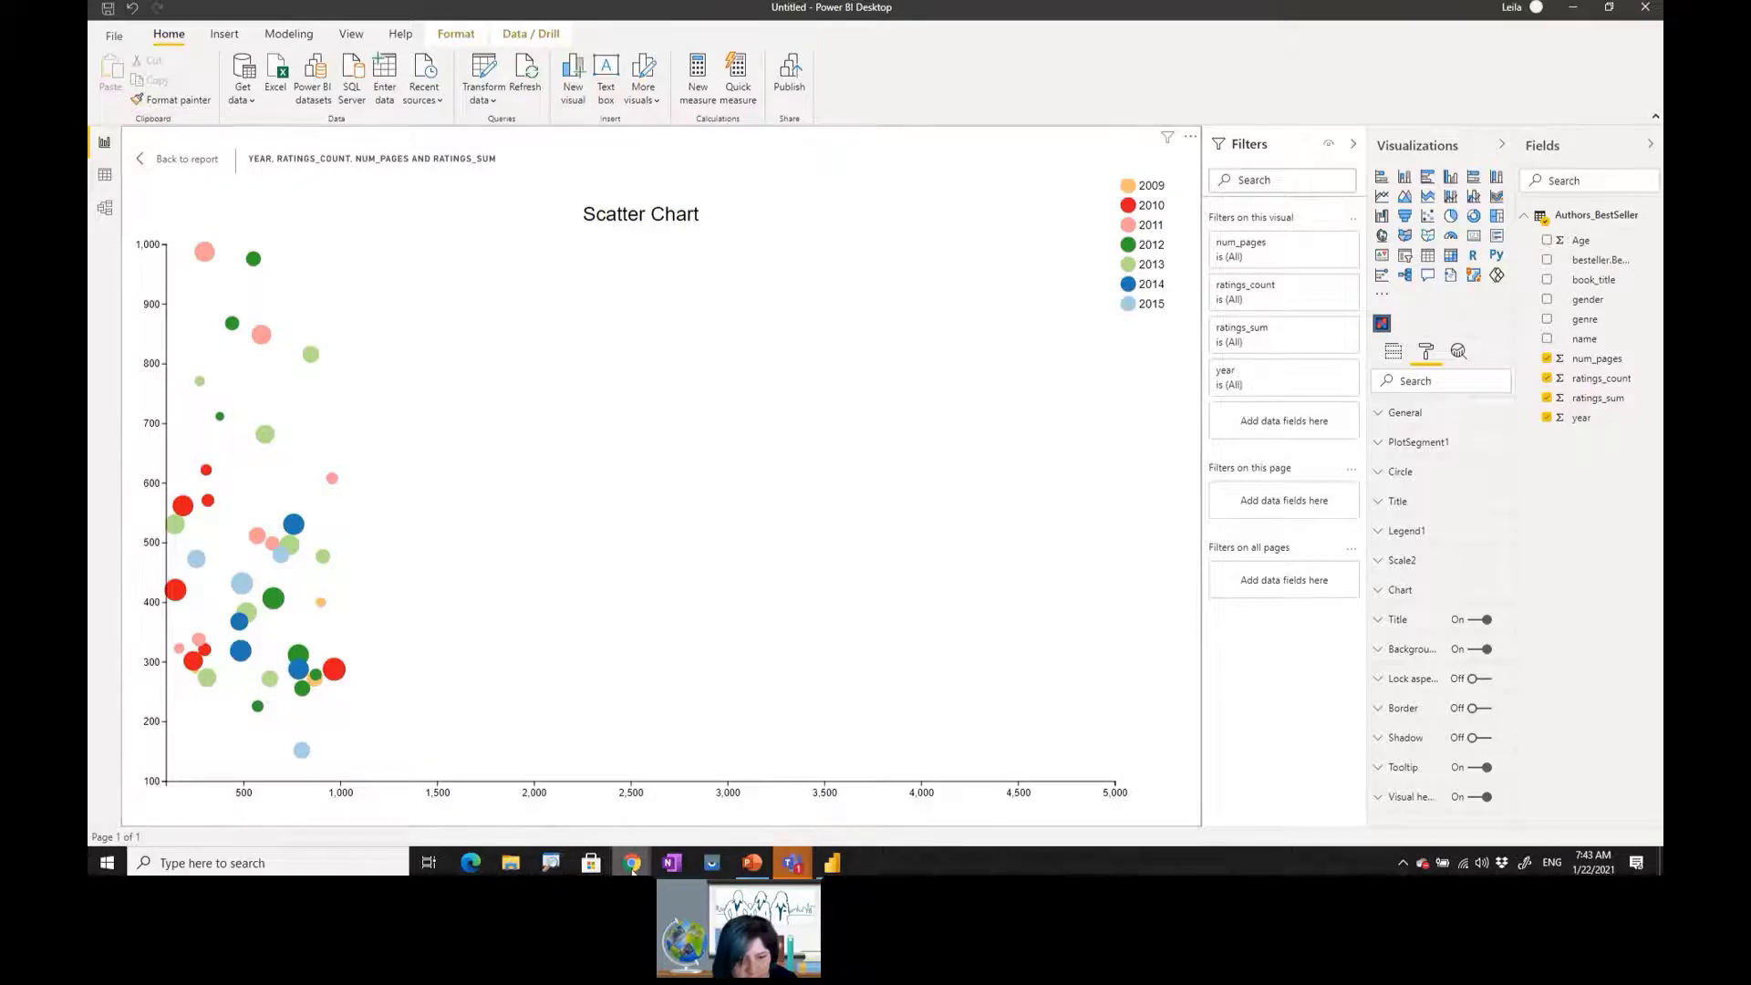
left_click(736, 807)
left_click(795, 436)
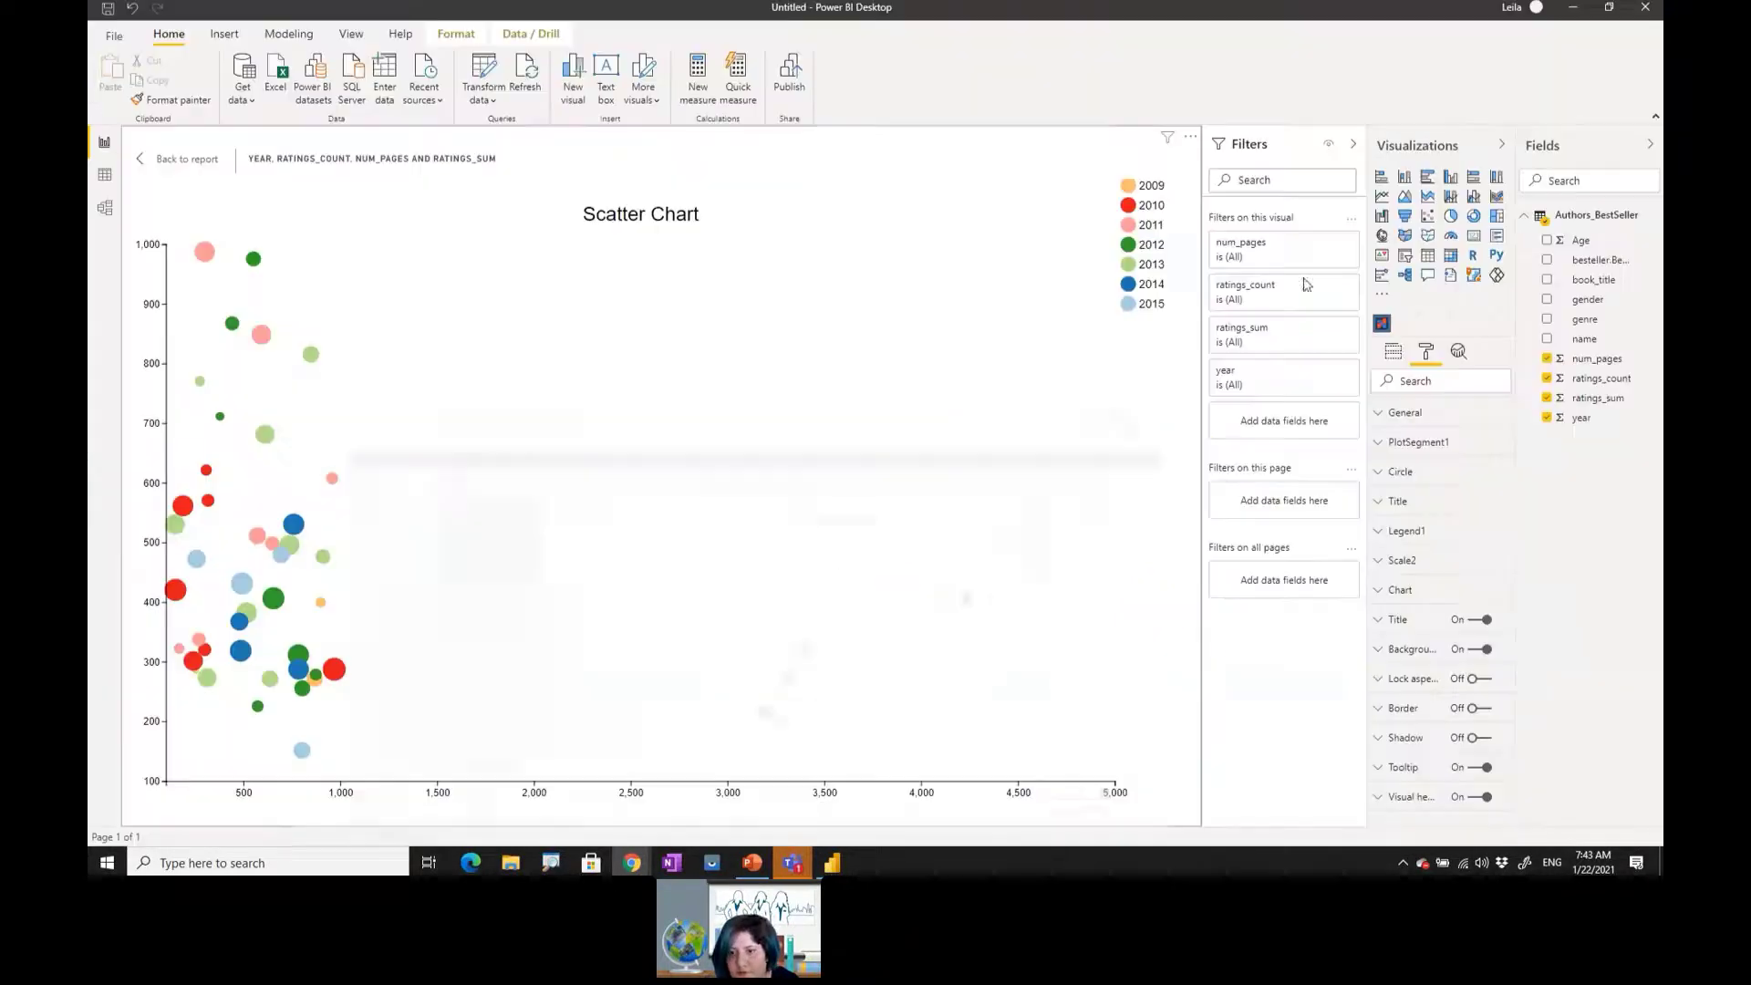
left_click(1393, 353)
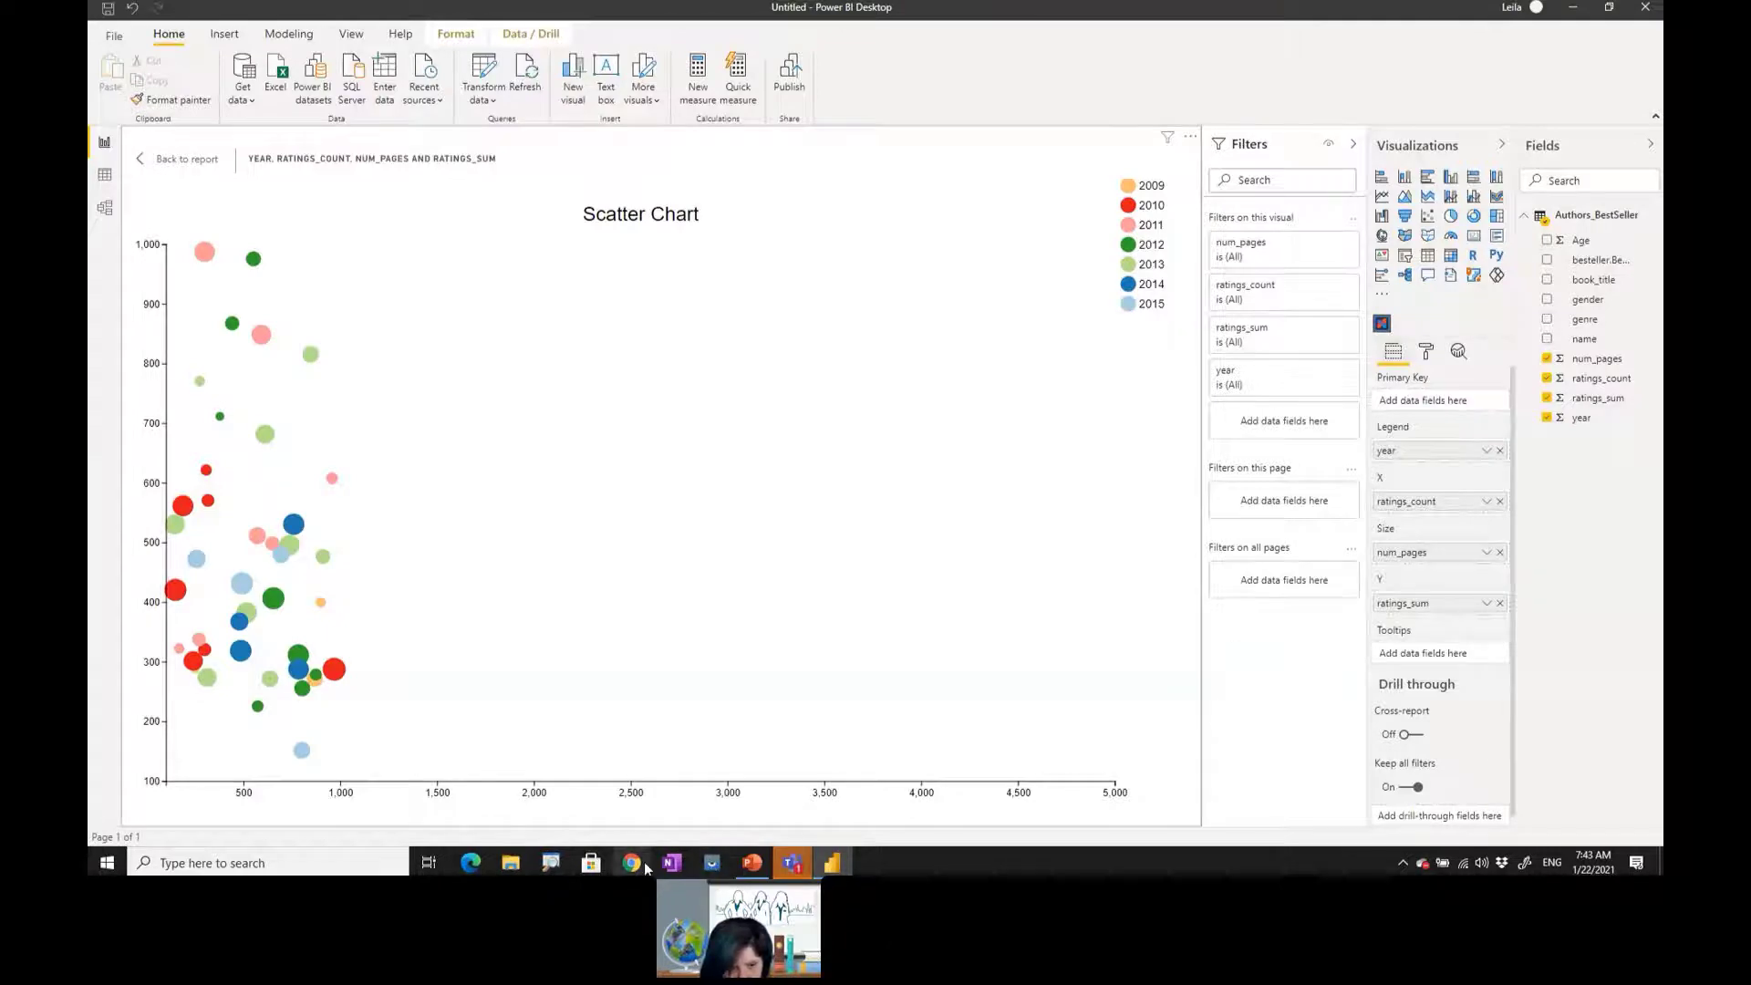
left_click(701, 814)
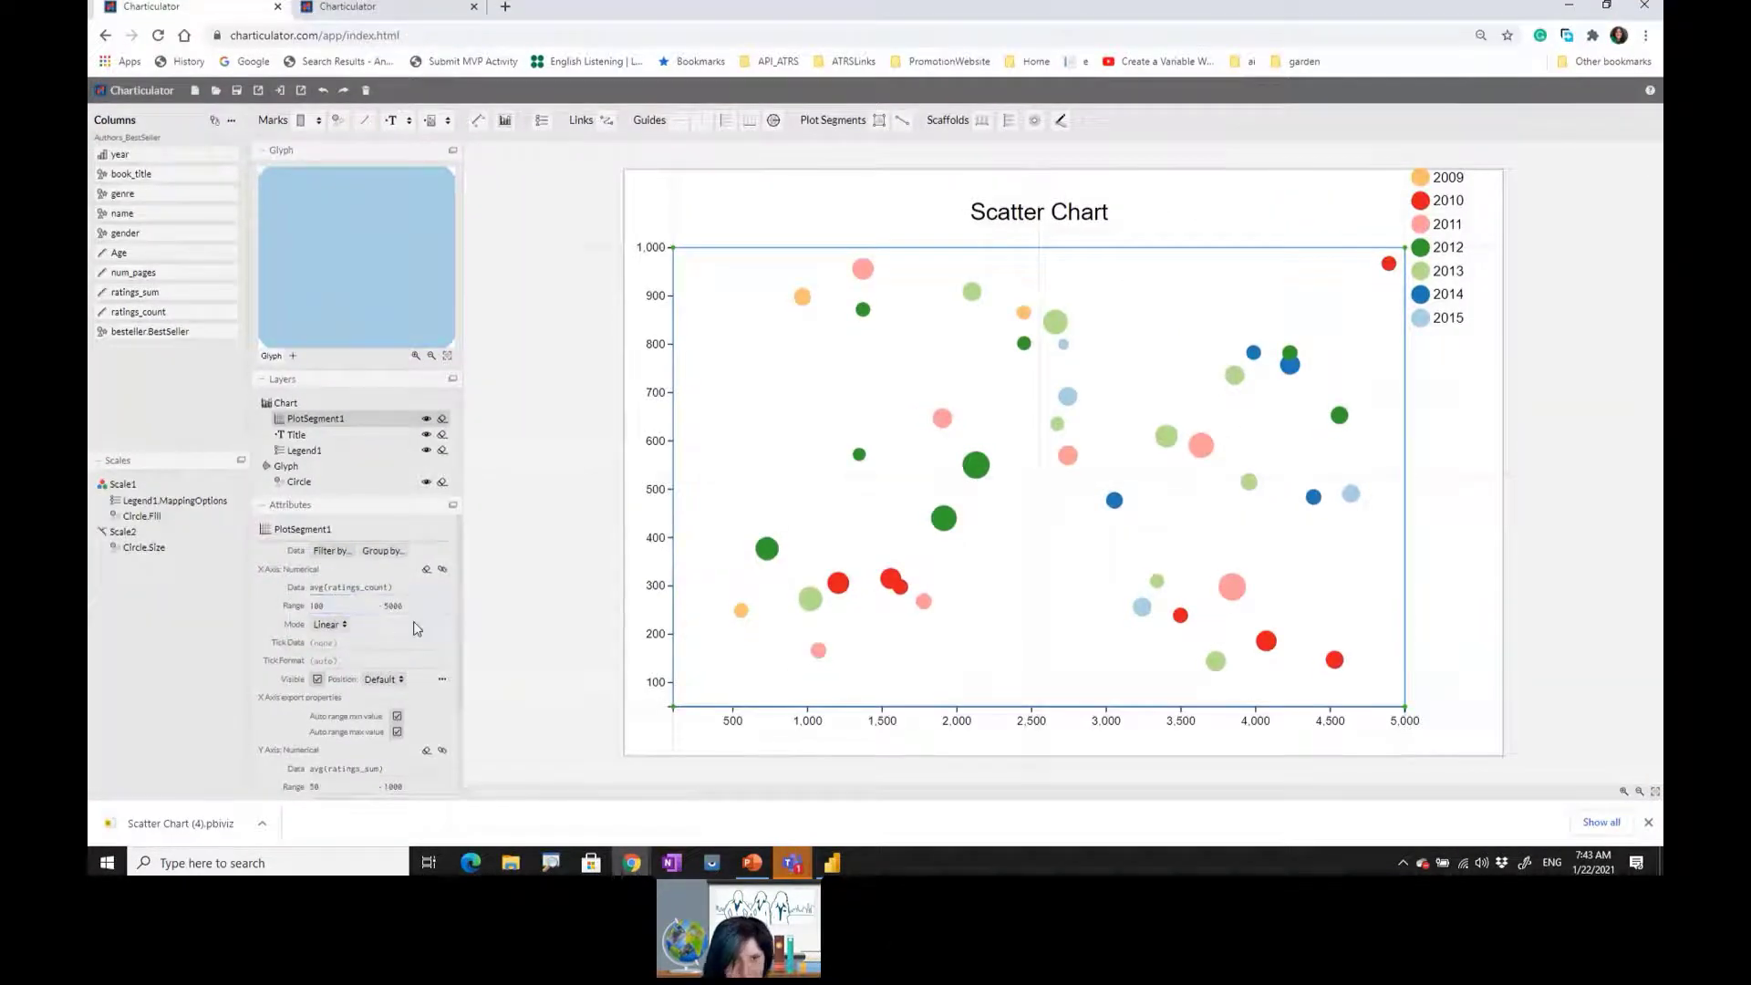
left_click(1569, 5)
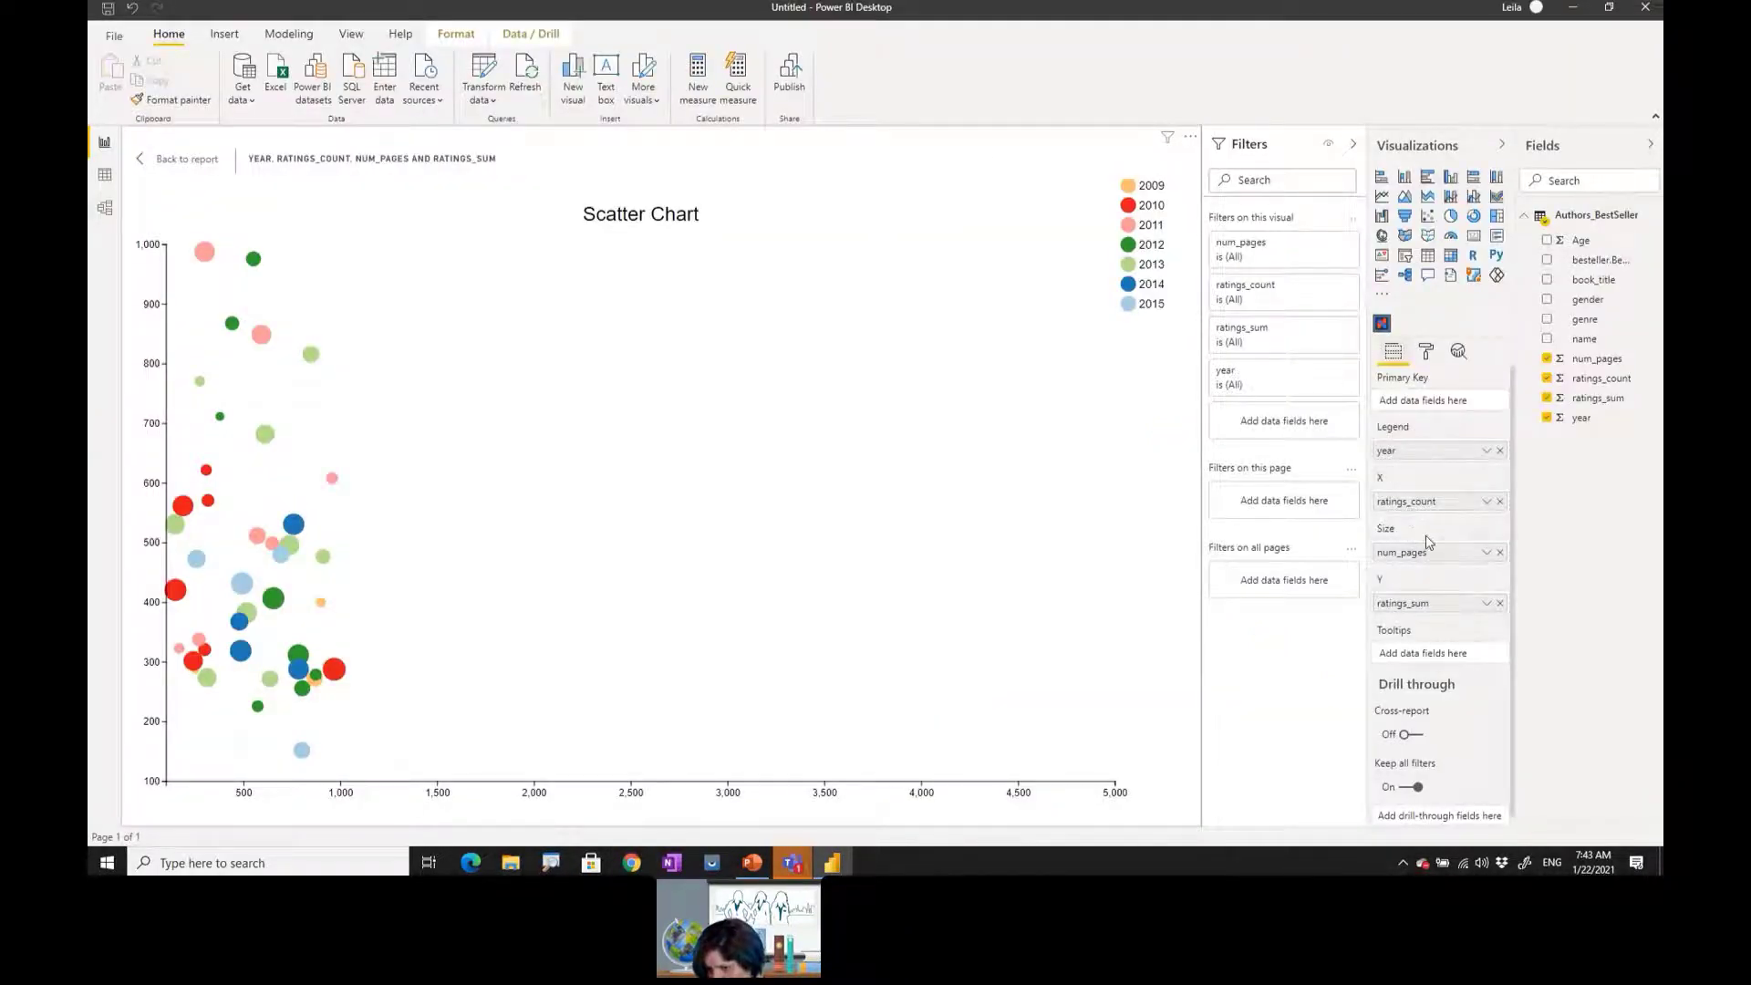
- Check the summarization settings of the year, num_pages and ratings_sum fields in the visual
left_click(1486, 452)
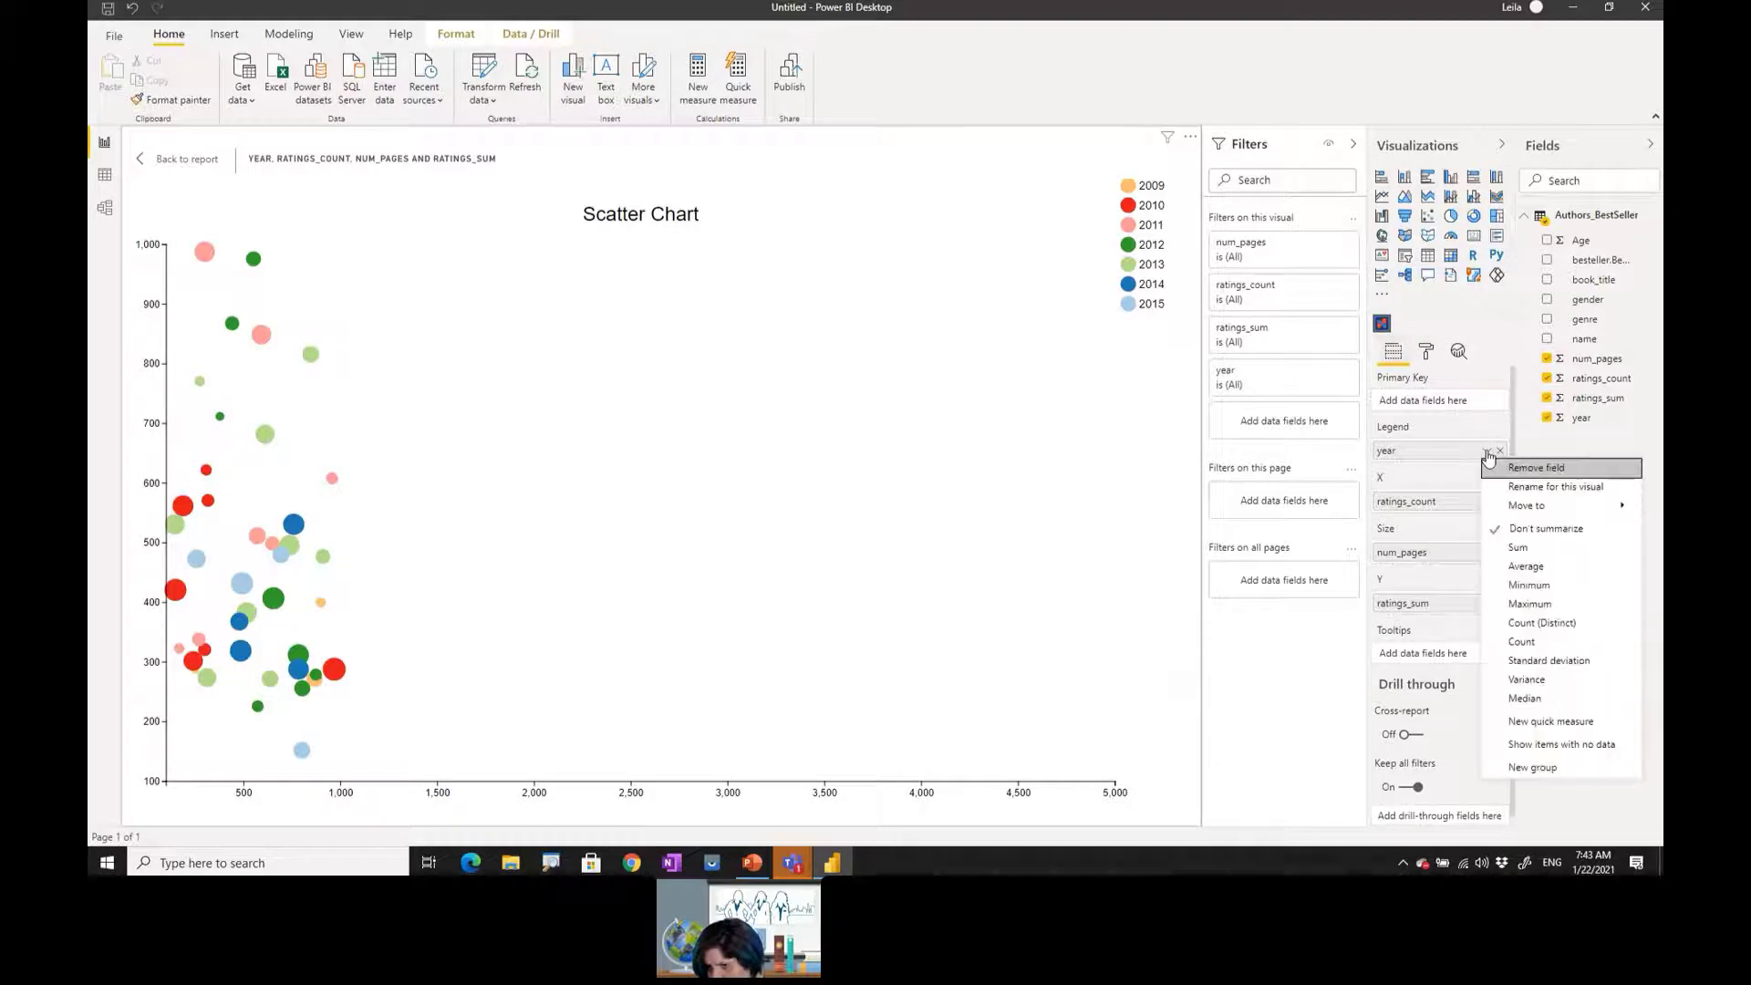
left_click(1457, 446)
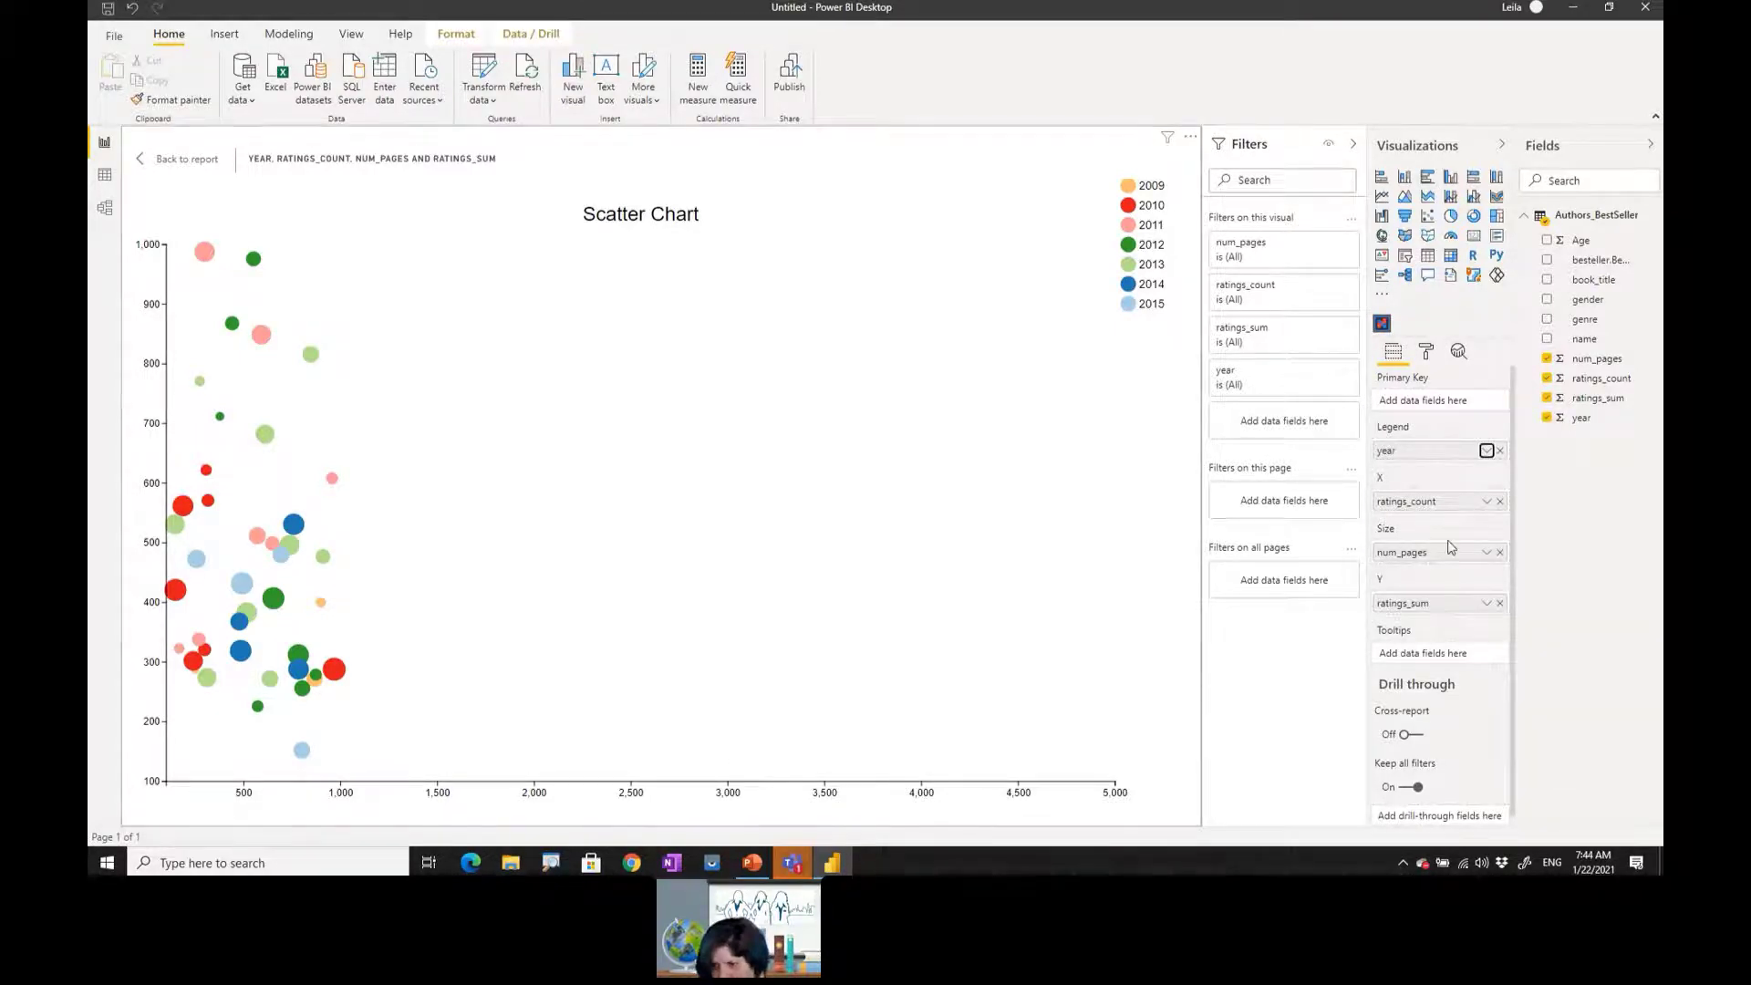
left_click(1486, 553)
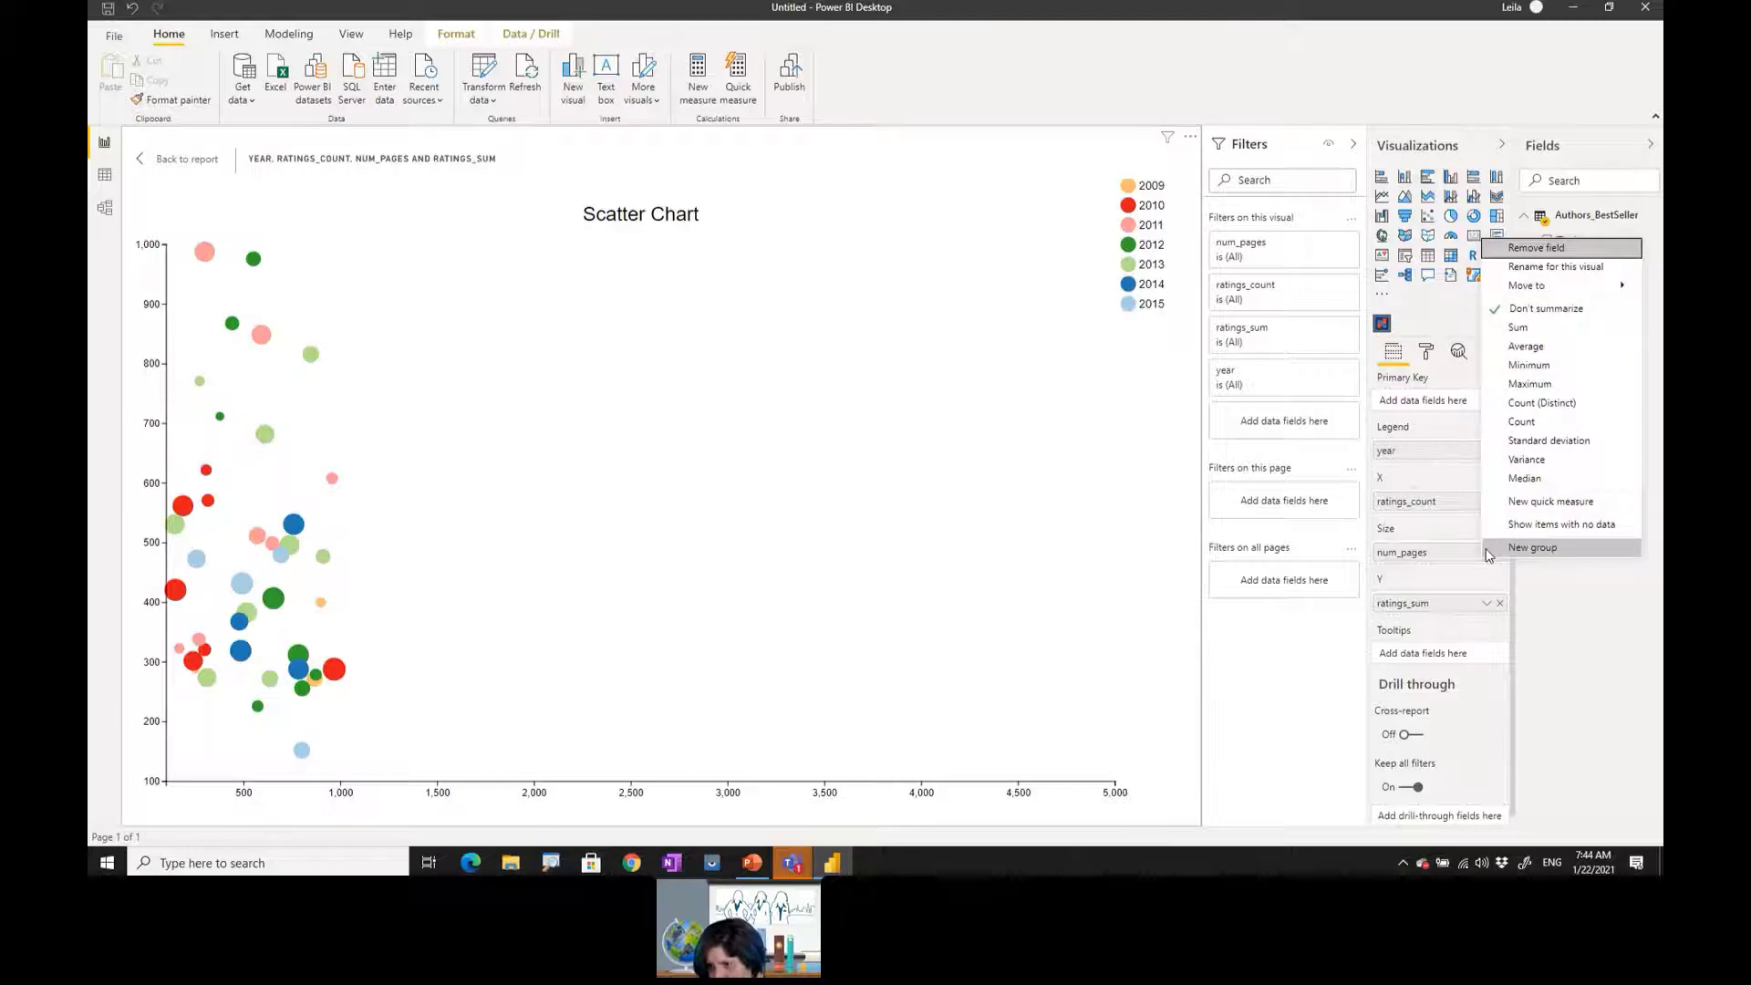
left_click(1486, 602)
left_click(1486, 603)
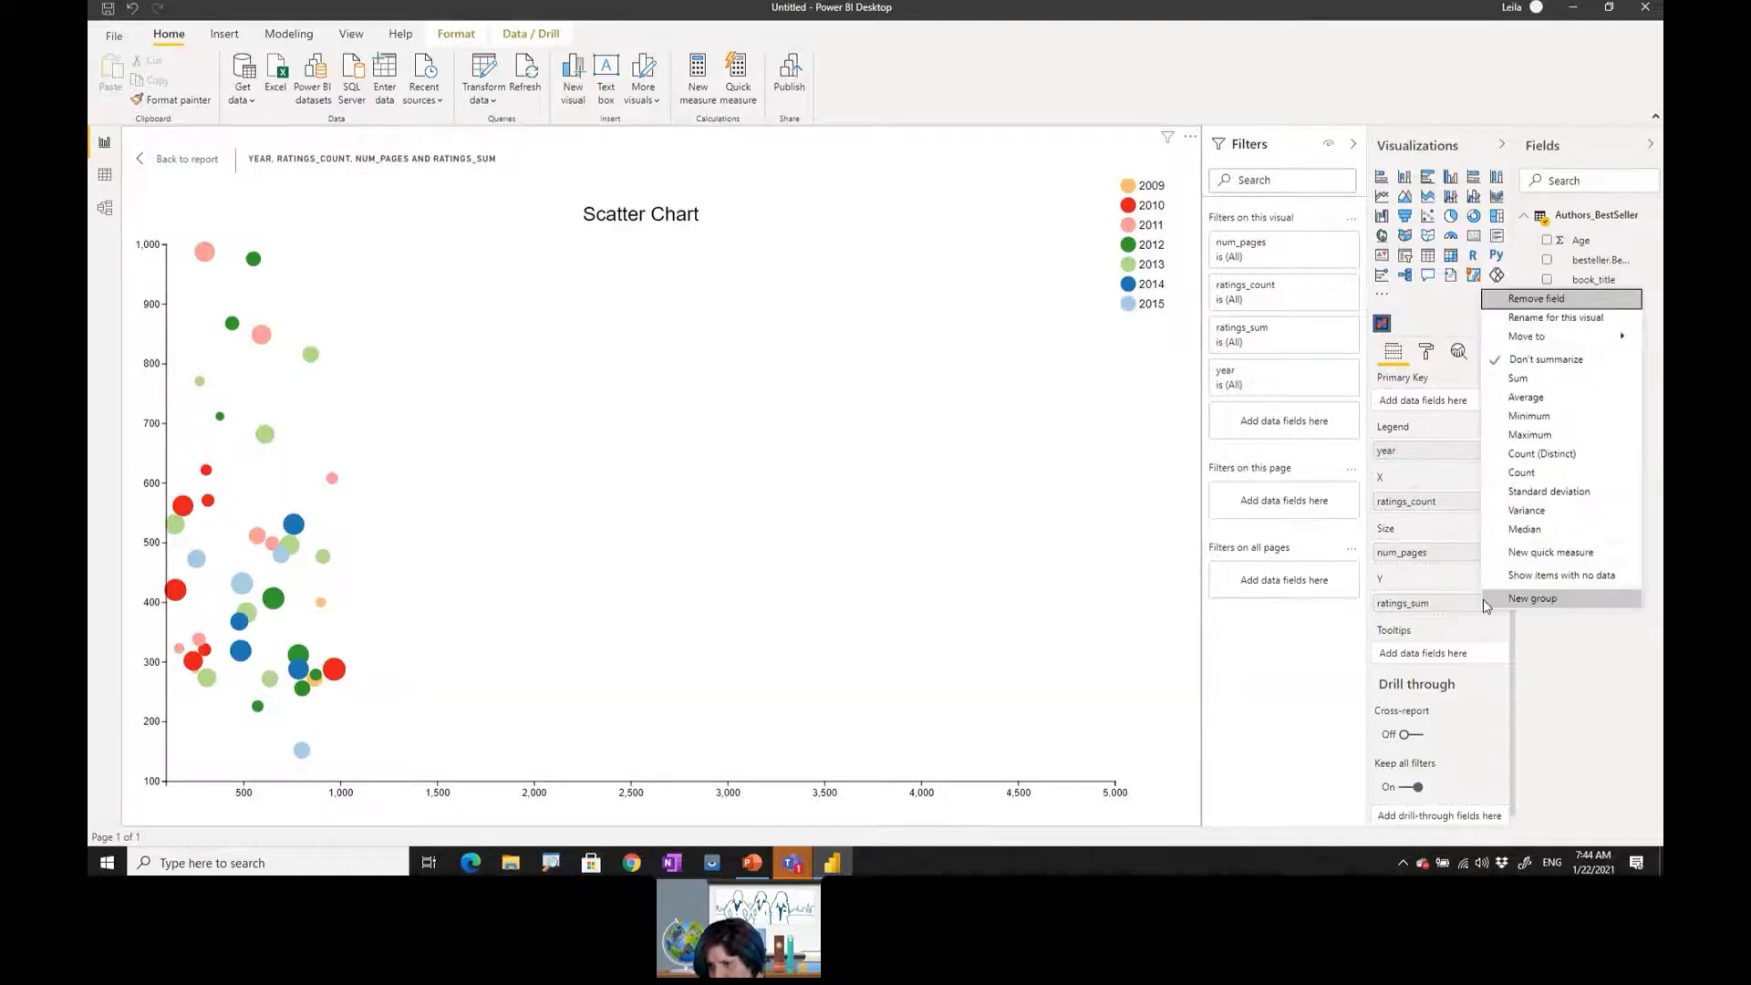
left_click(1425, 581)
- Leave focus mode and shrink the scatter chart visual on the report page, leaving it deselected
left_click(209, 159)
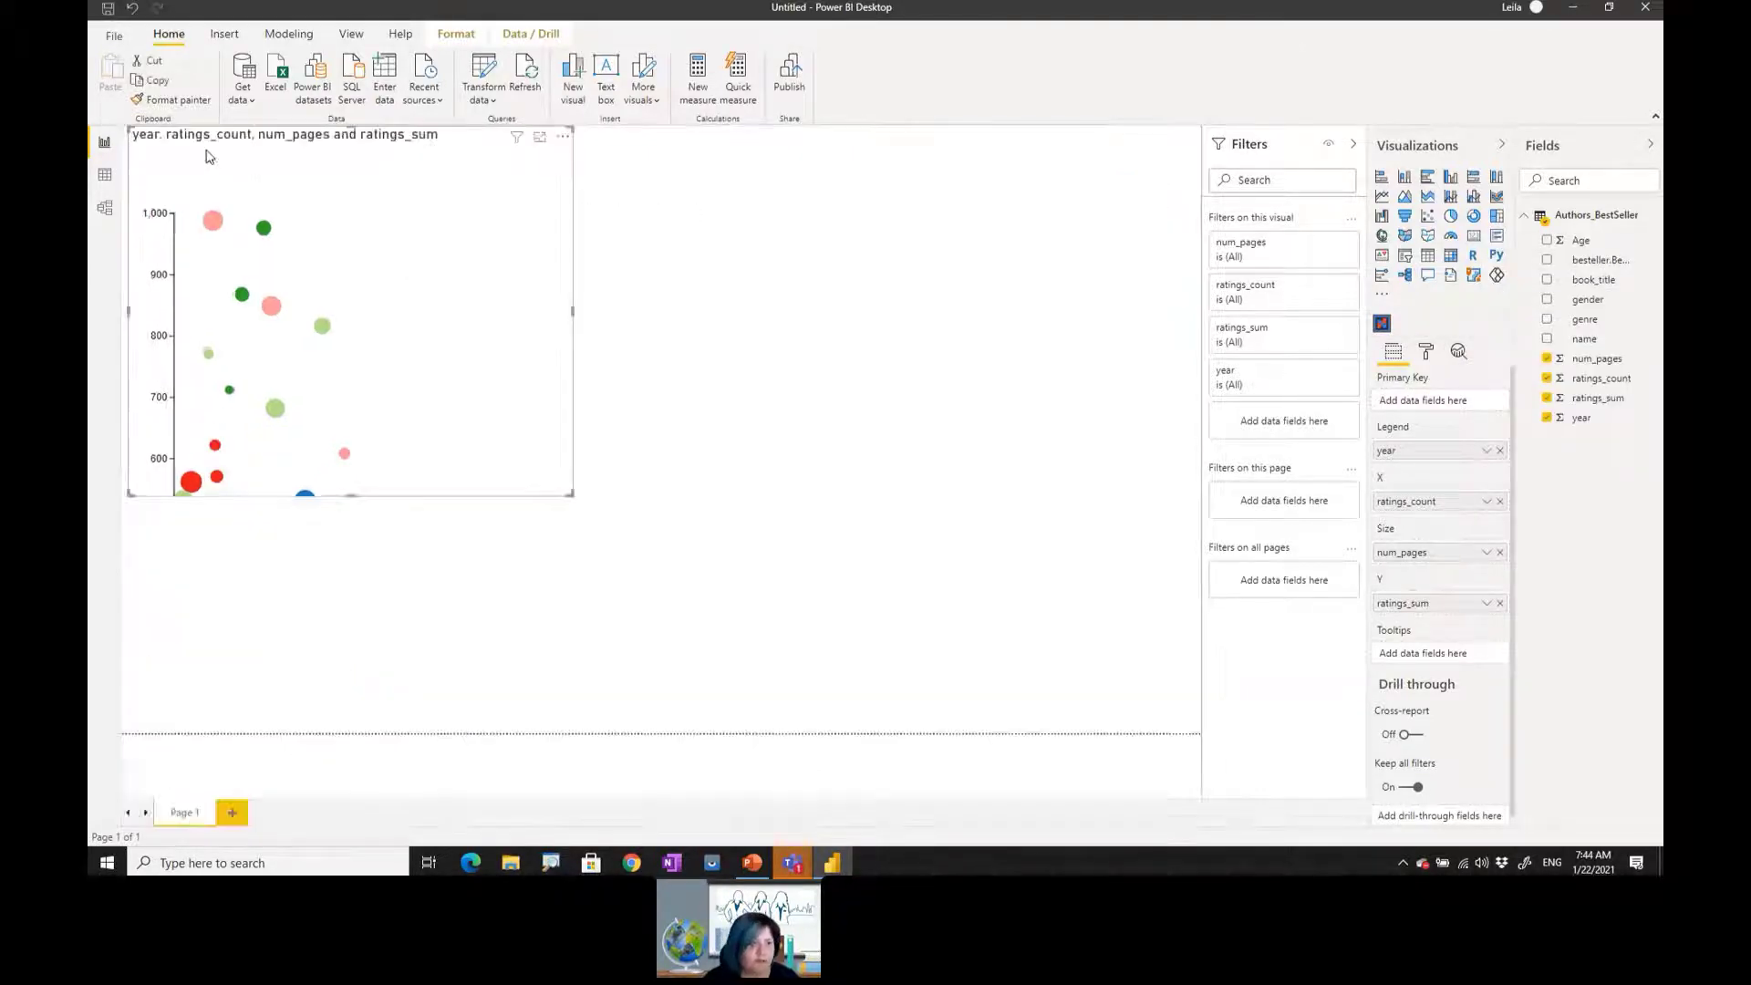
left_click(538, 136)
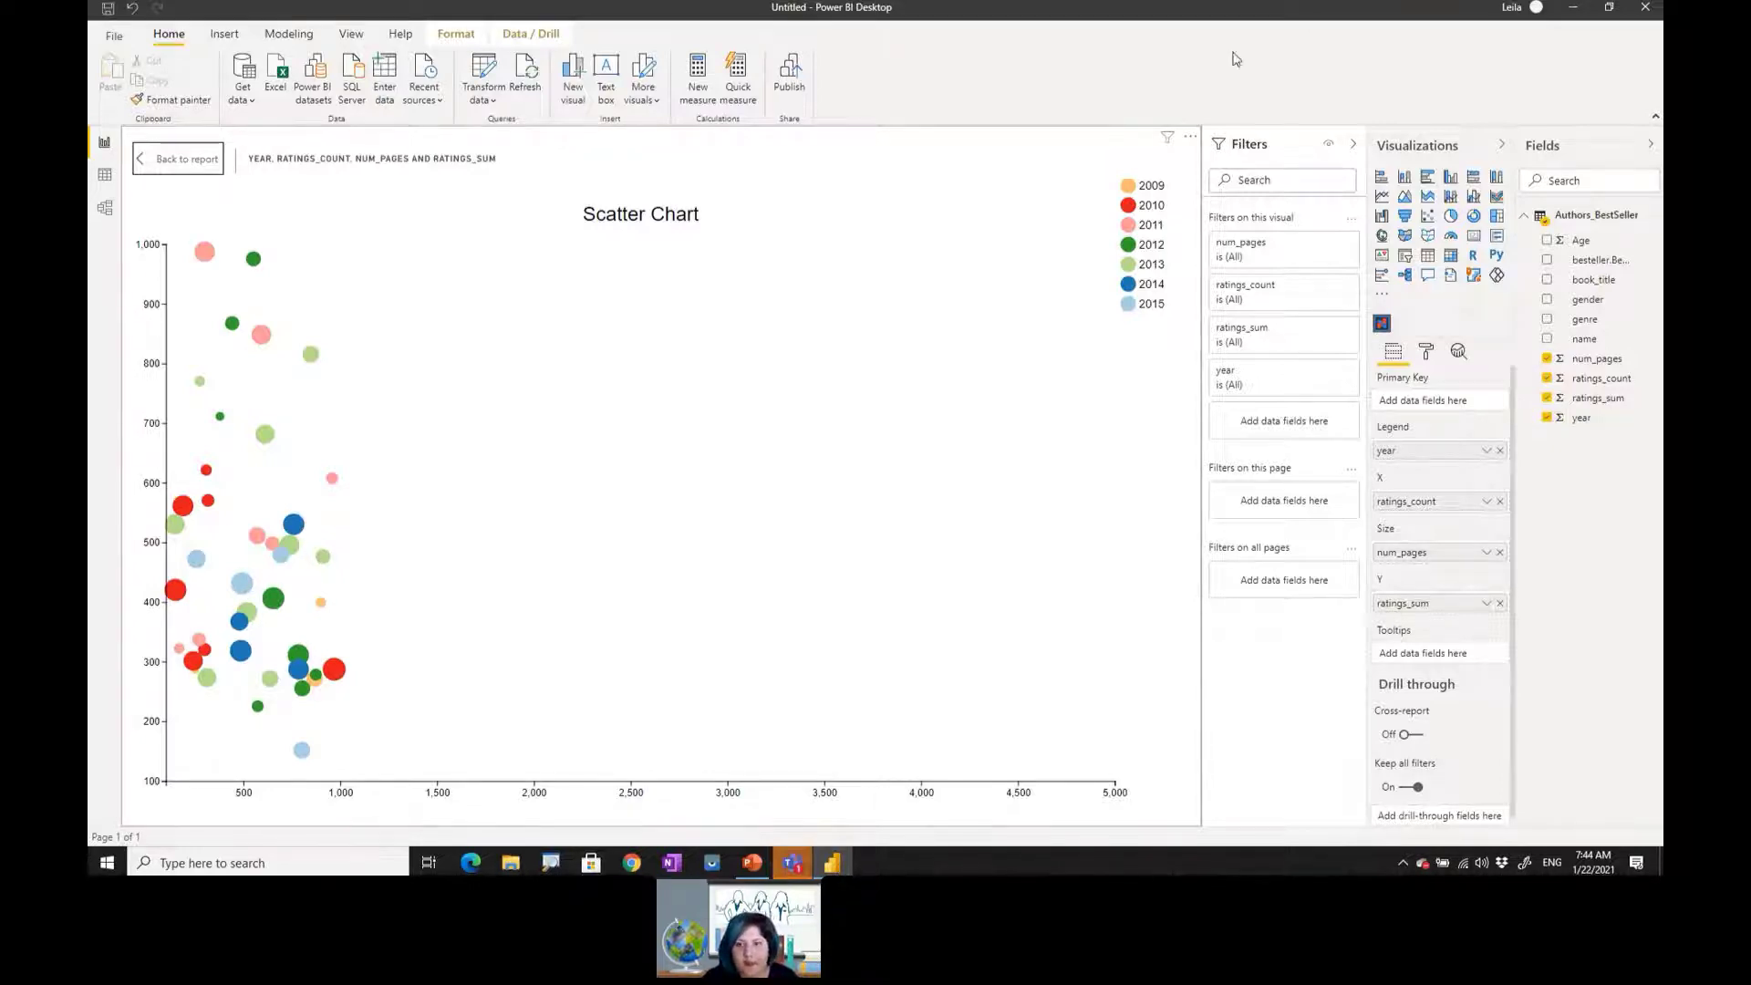
left_click(186, 161)
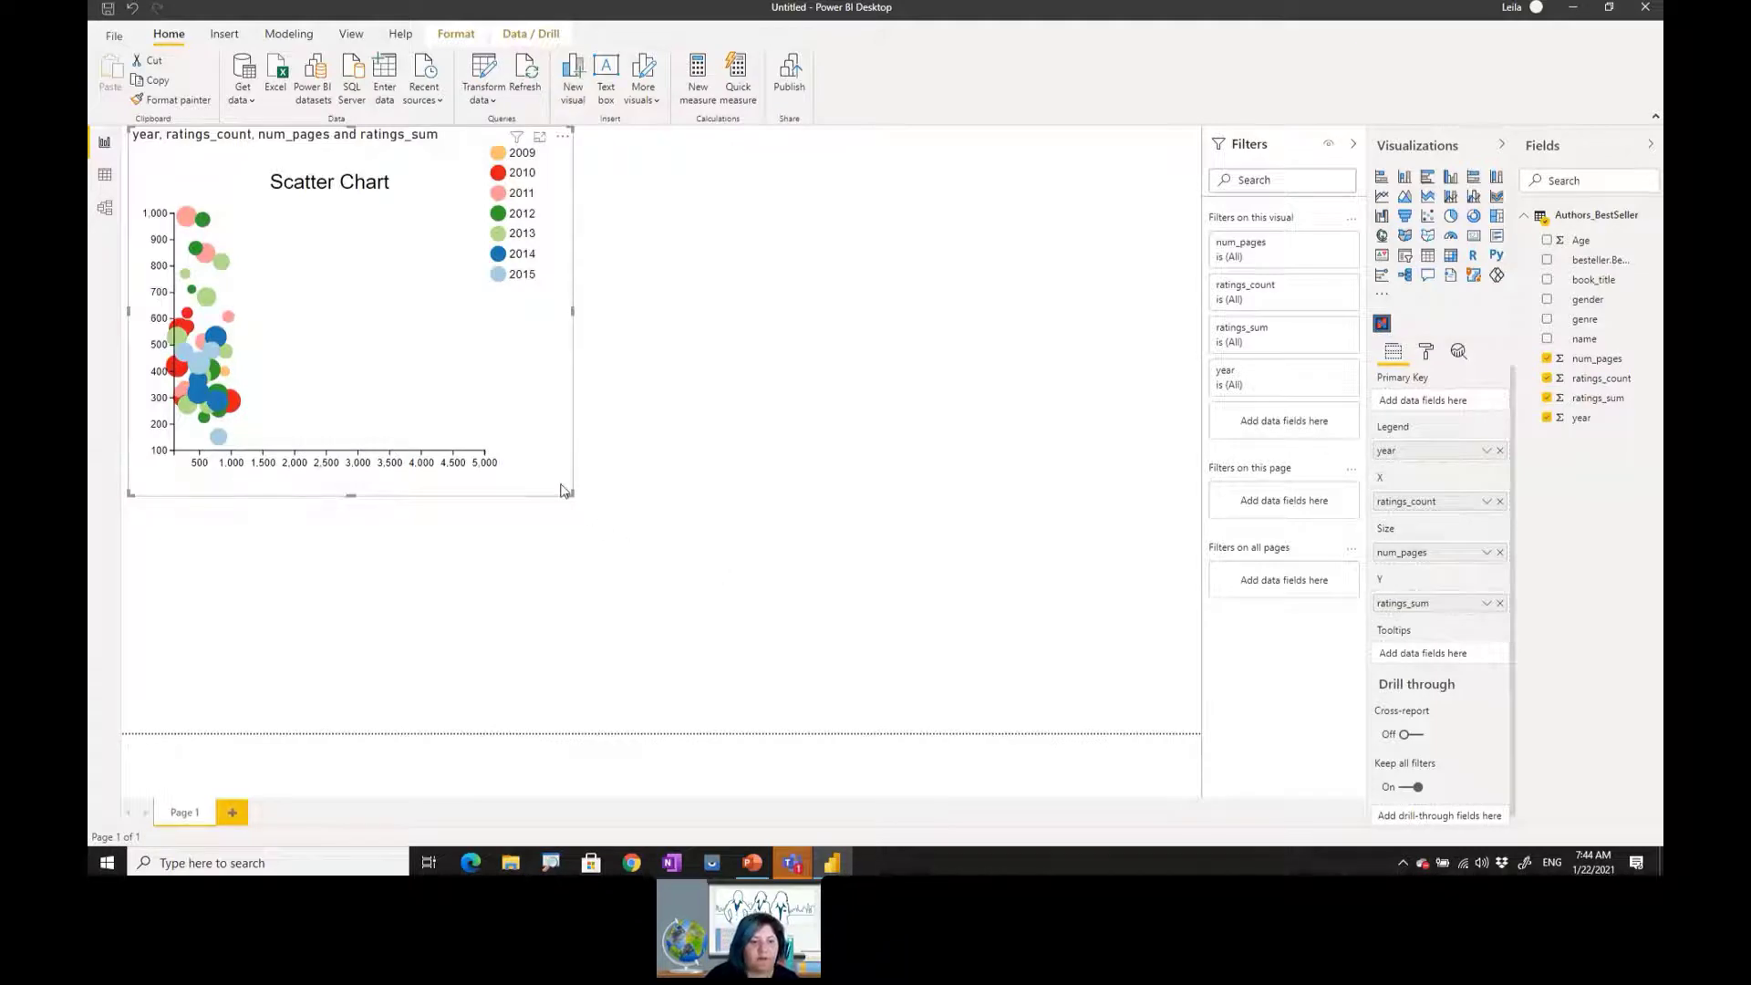
left_click_drag(571, 493, 732, 428)
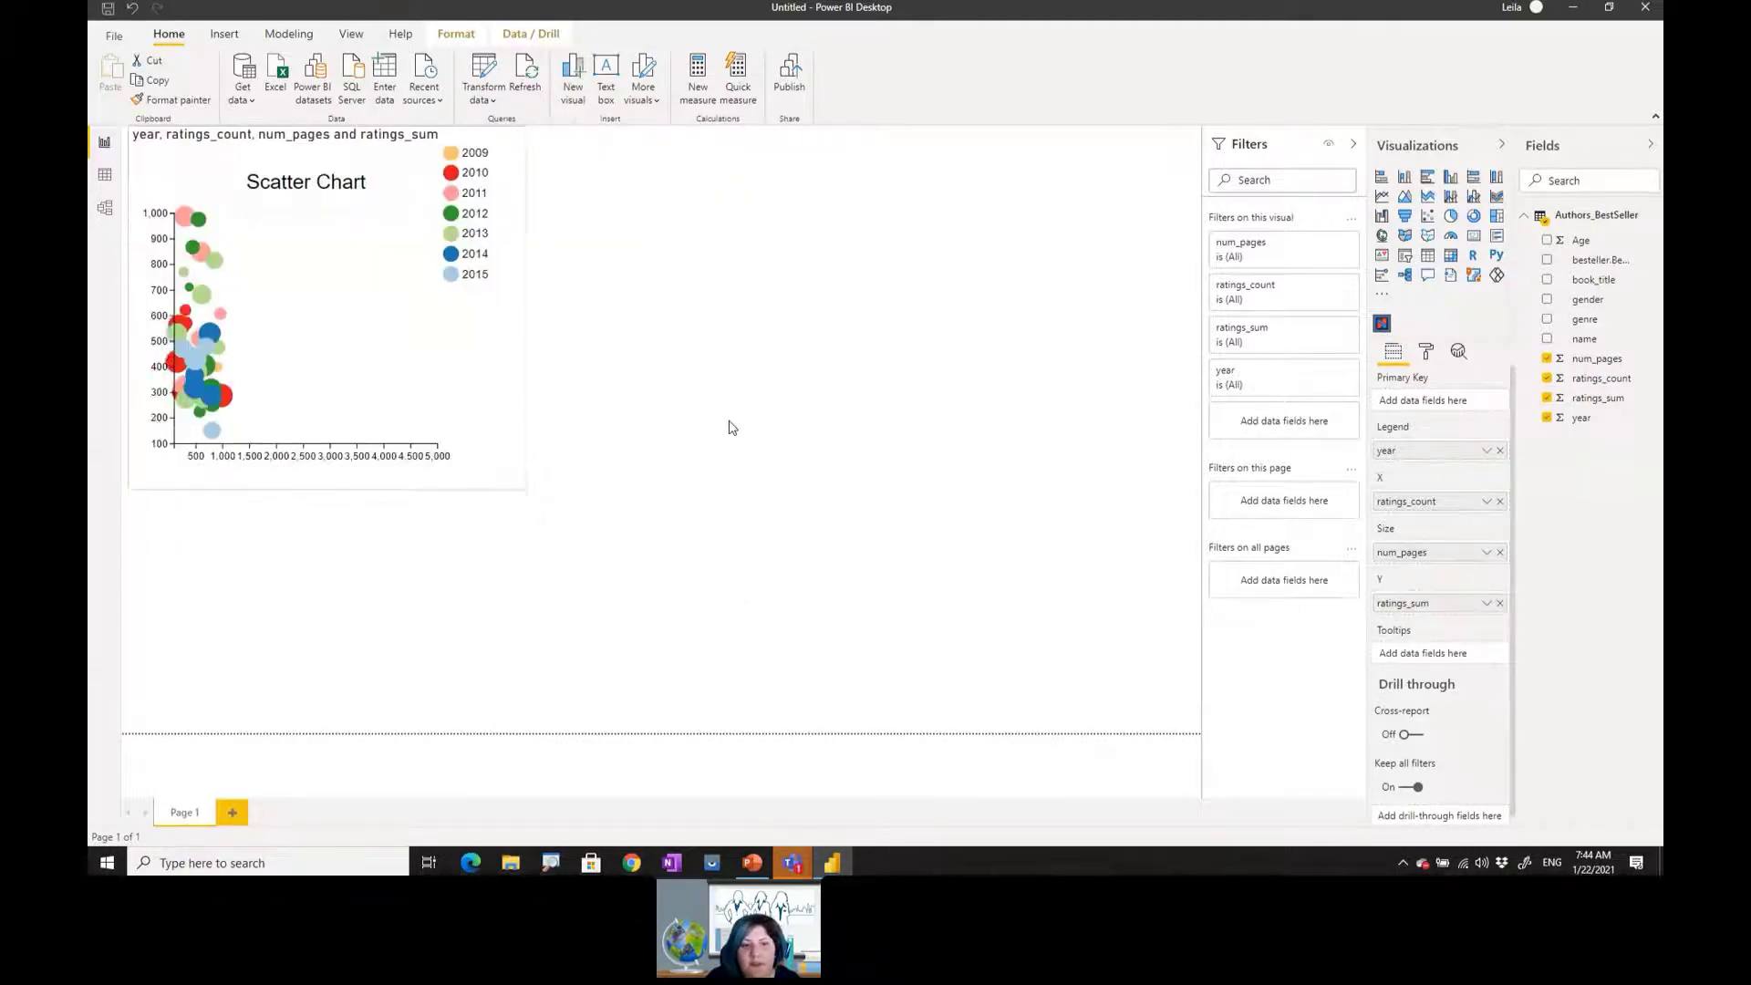
left_click(854, 379)
- Add a pie chart below the scatter chart with Age as its values and gender as its legend
left_click(1451, 217)
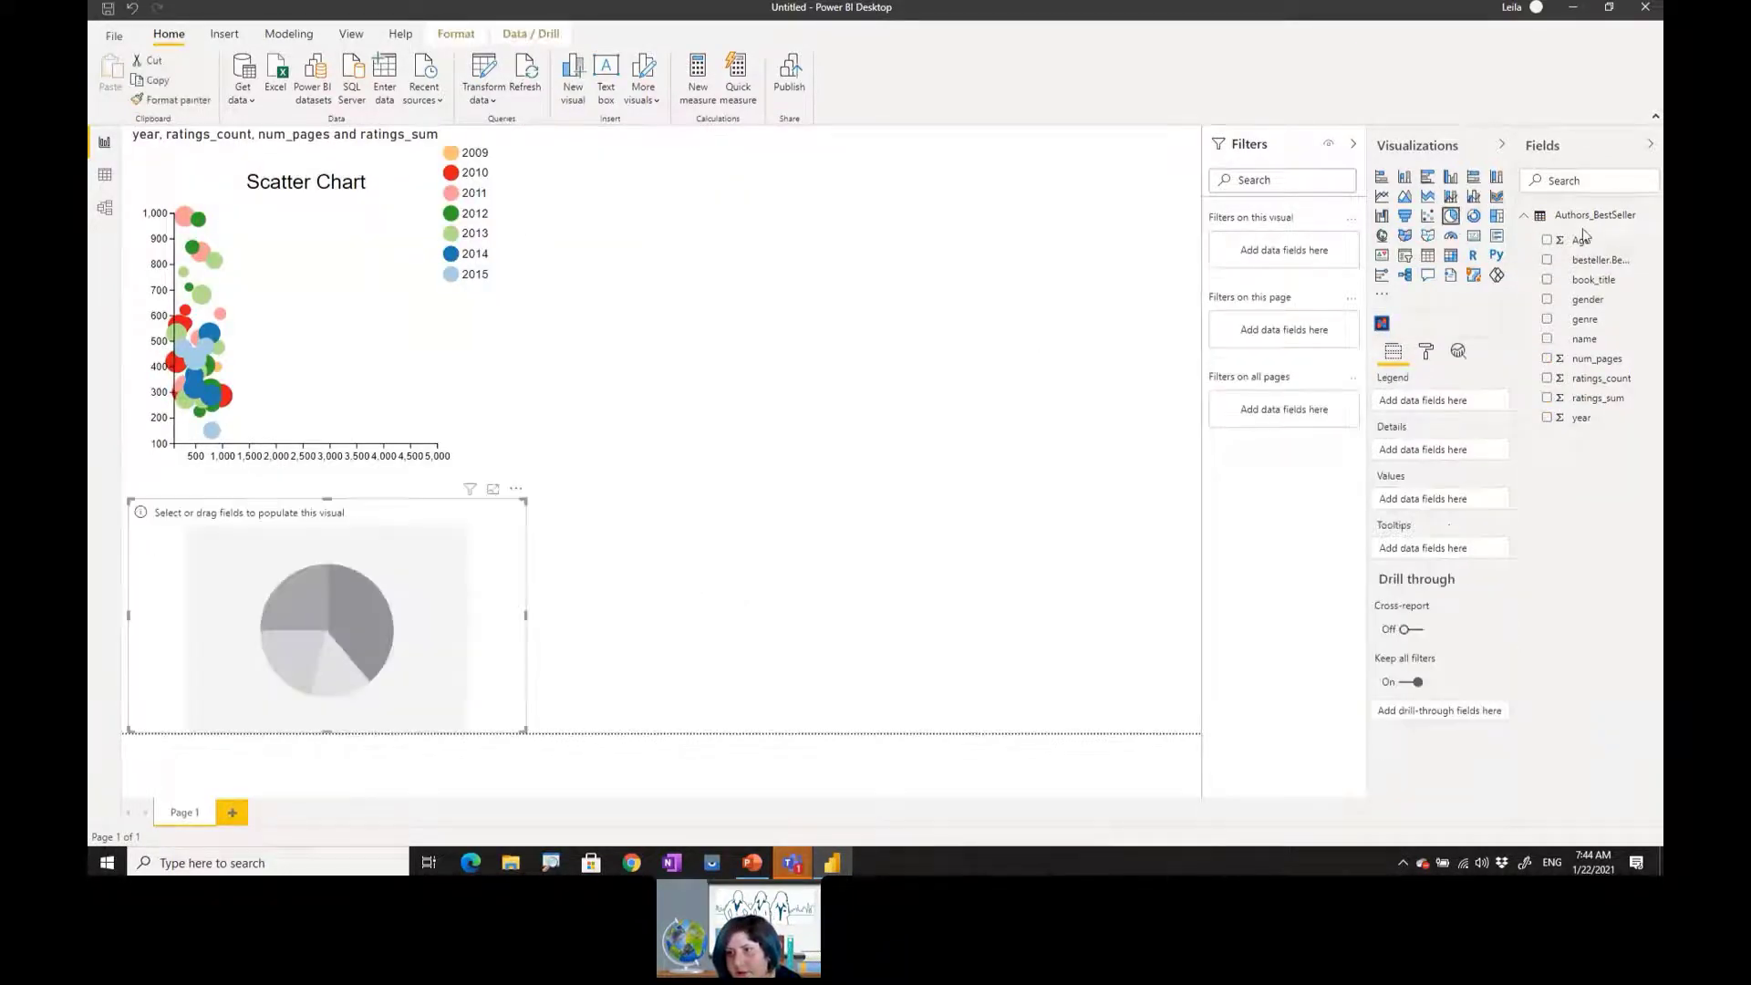
left_click_drag(1582, 240, 361, 609)
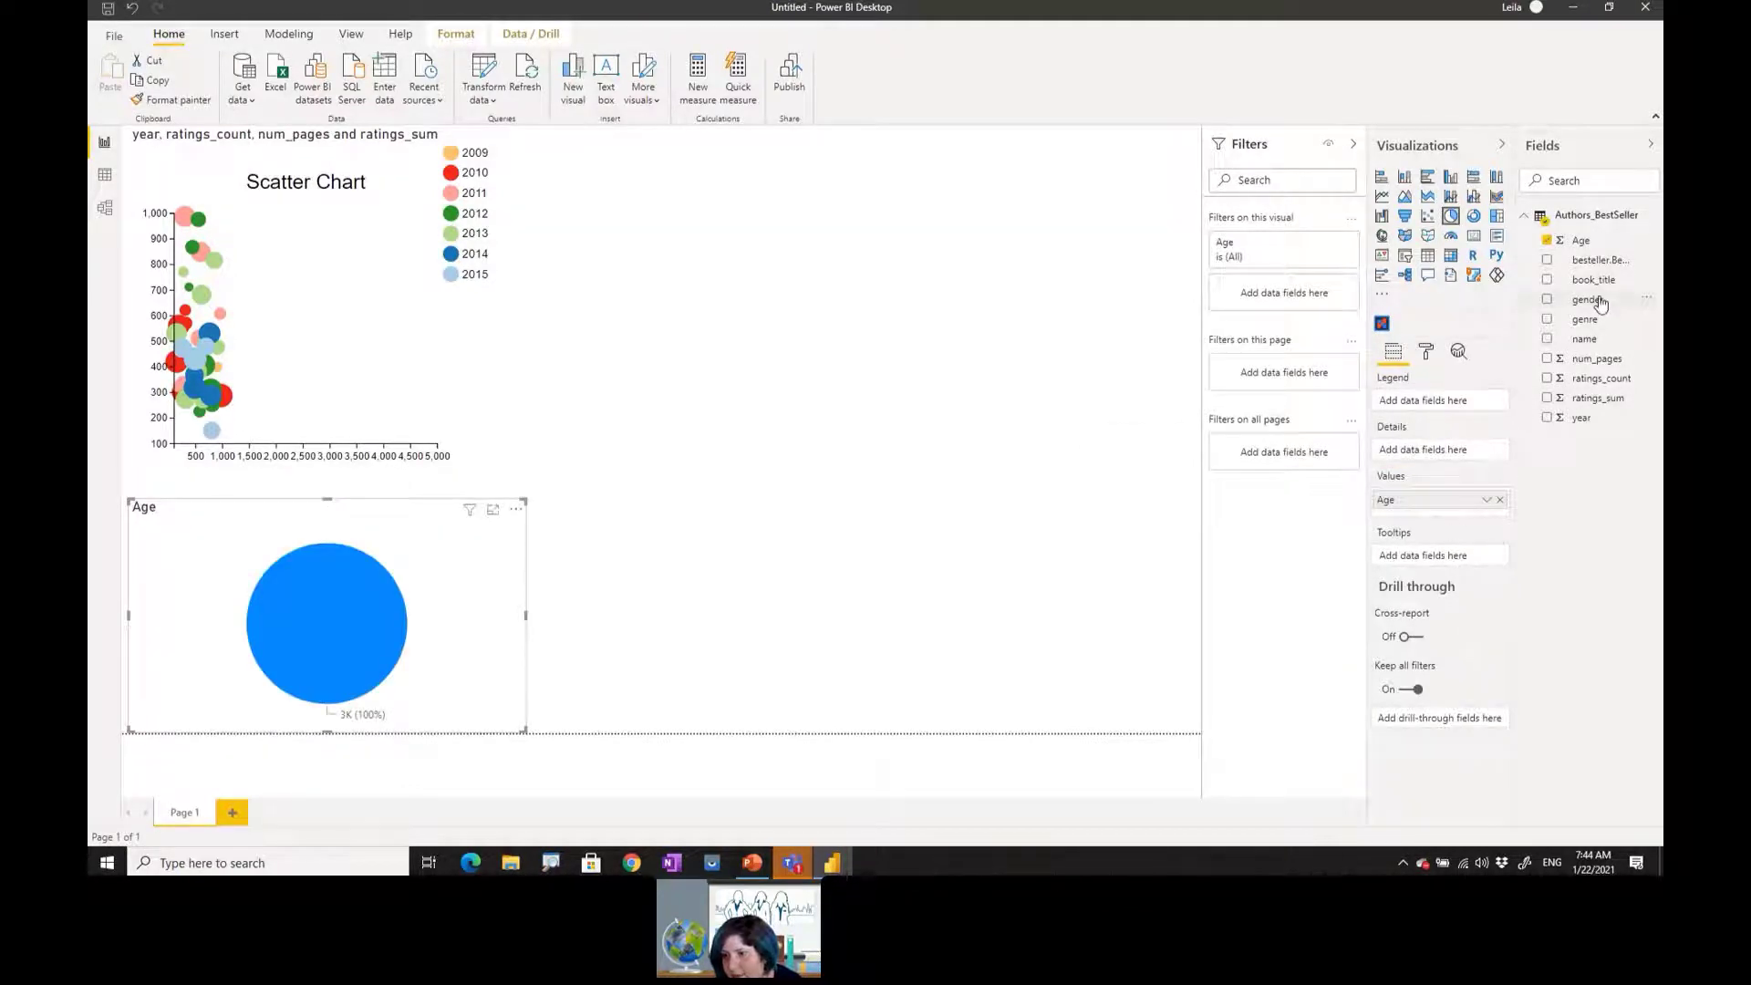
left_click_drag(1207, 592, 343, 614)
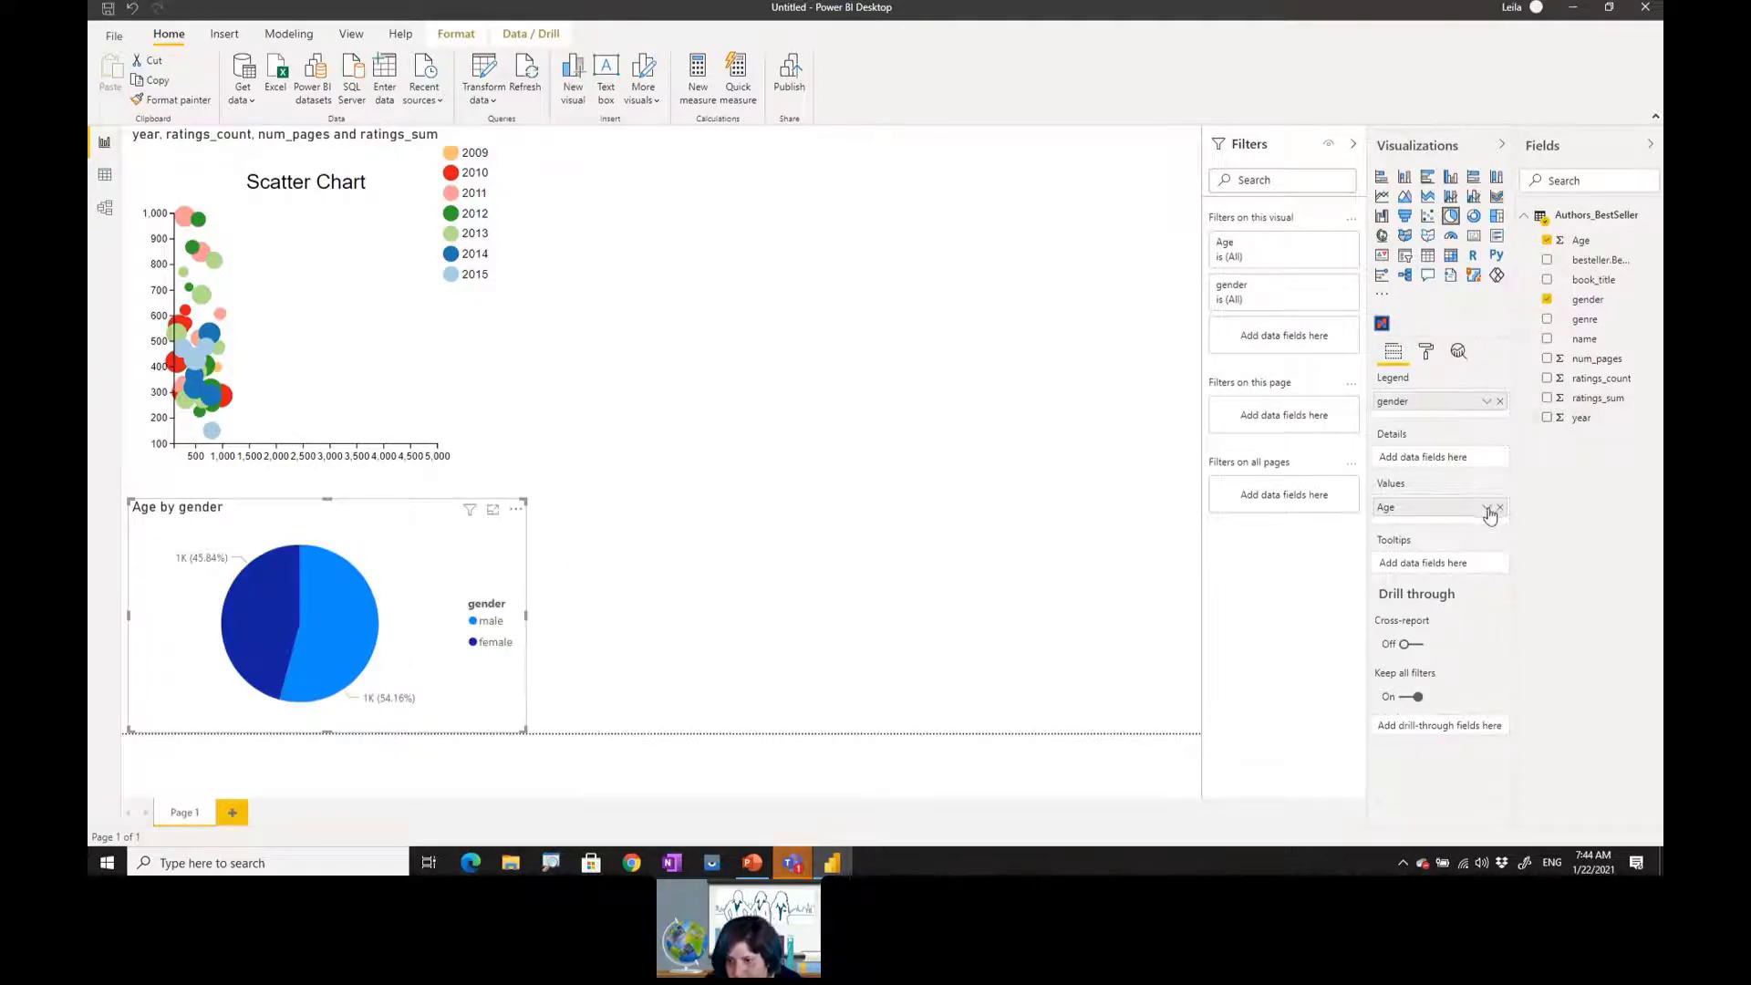
left_click(1487, 508)
- Test cross-highlighting between the visuals by selecting the male pie slice and several scatter chart points
left_click(307, 611)
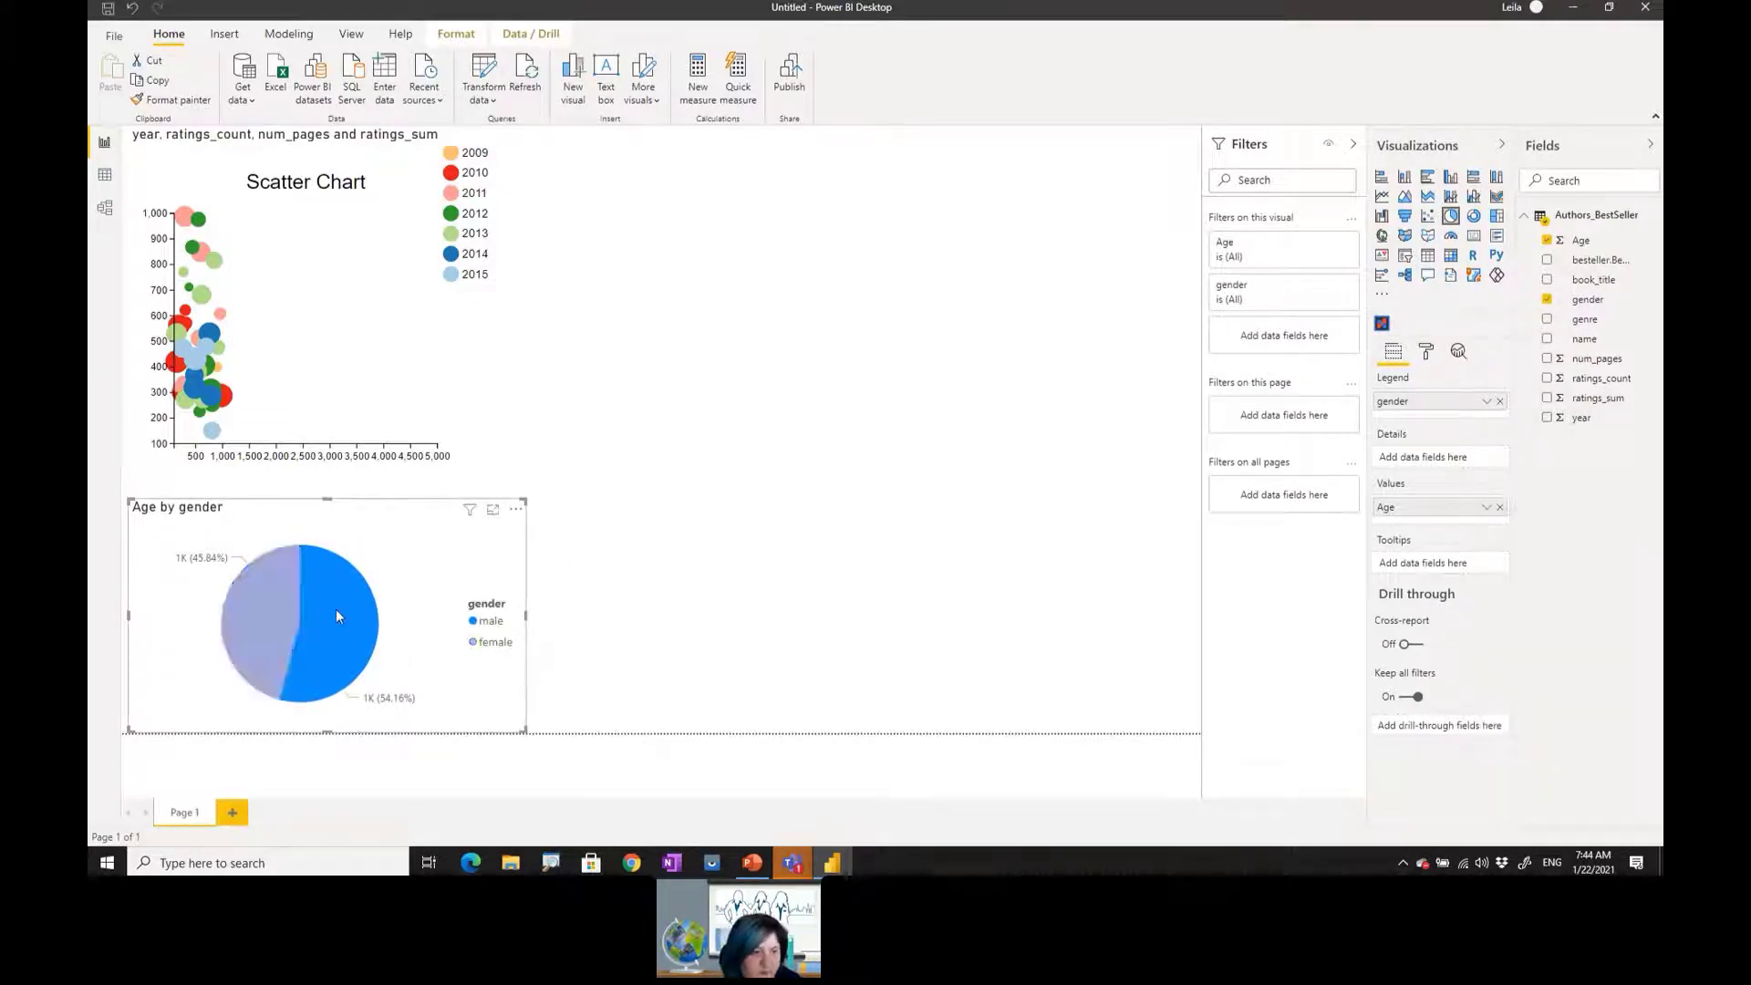
left_click(338, 611)
left_click(203, 357)
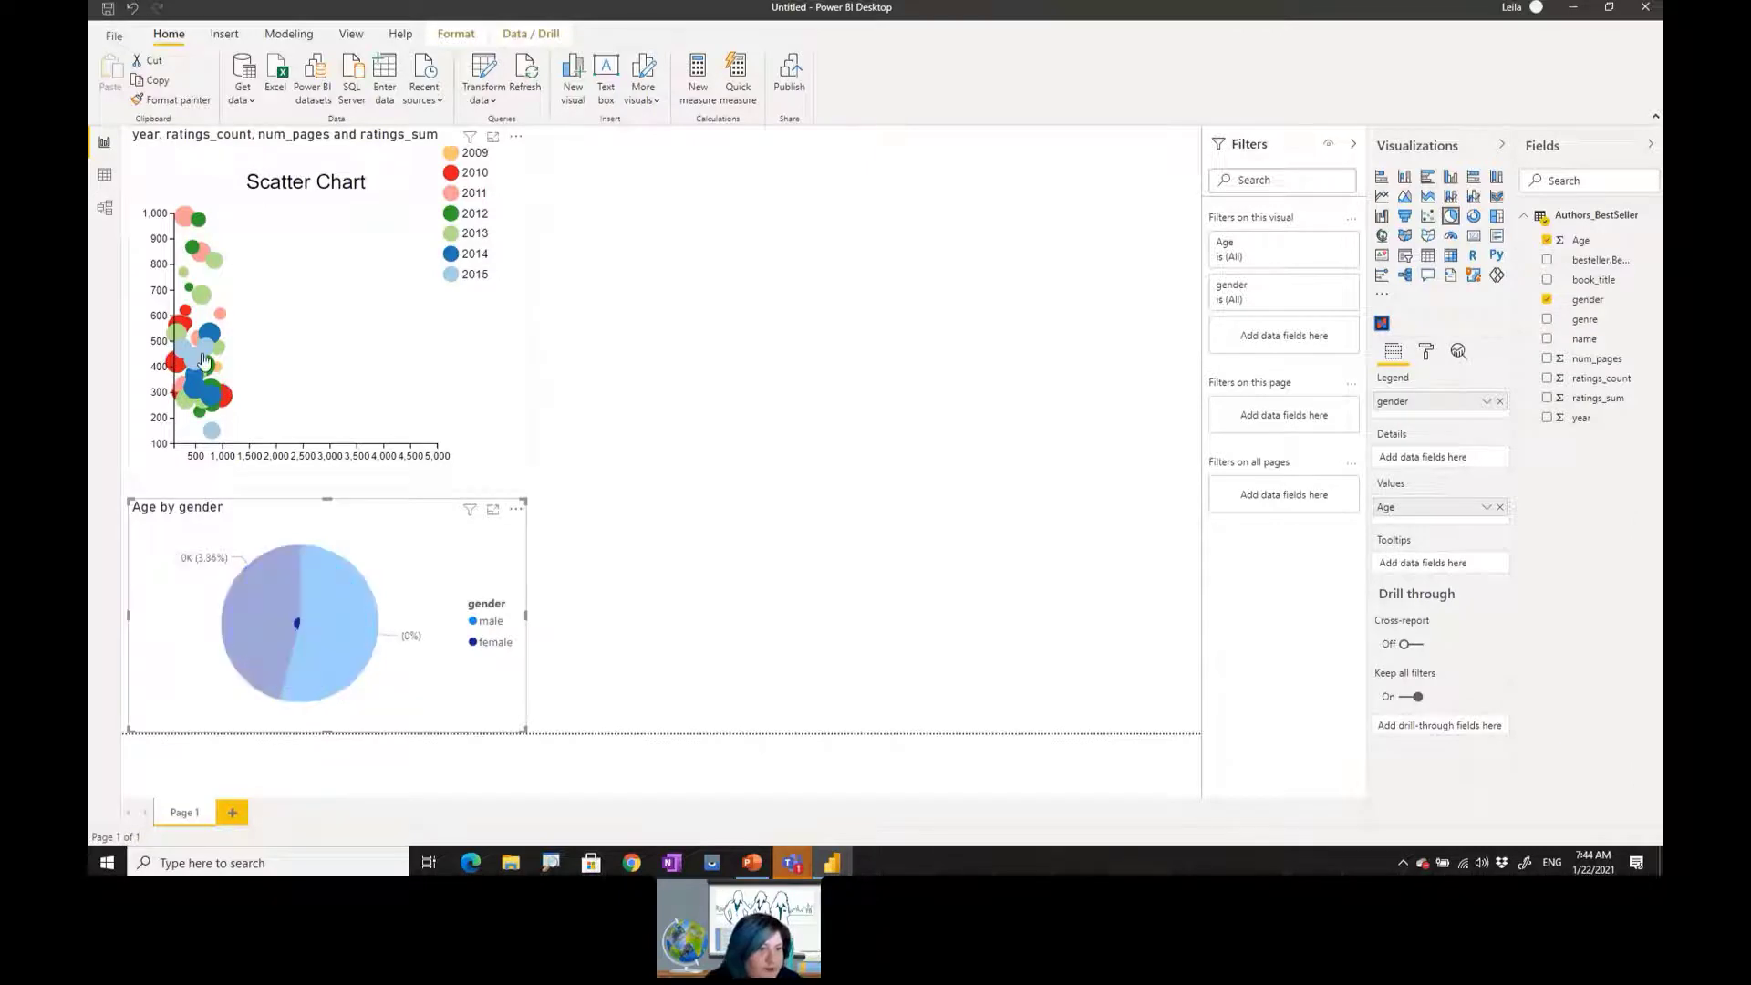
left_click(204, 339)
left_click(201, 297)
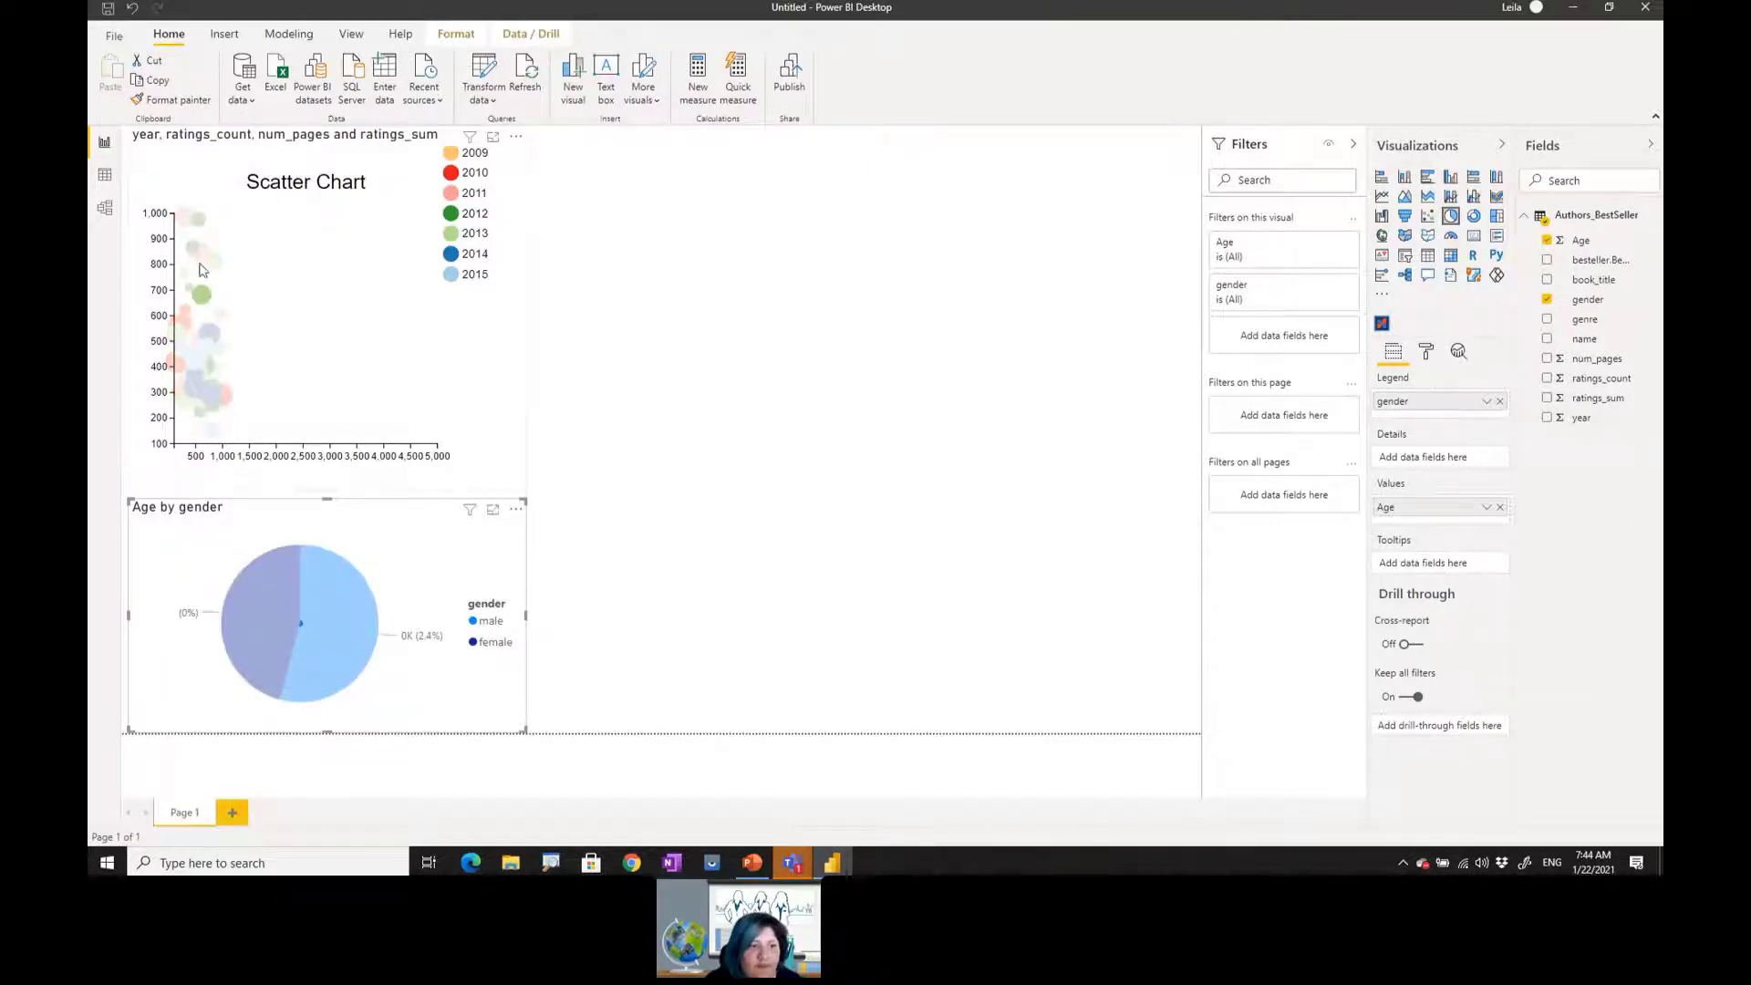
left_click(213, 261)
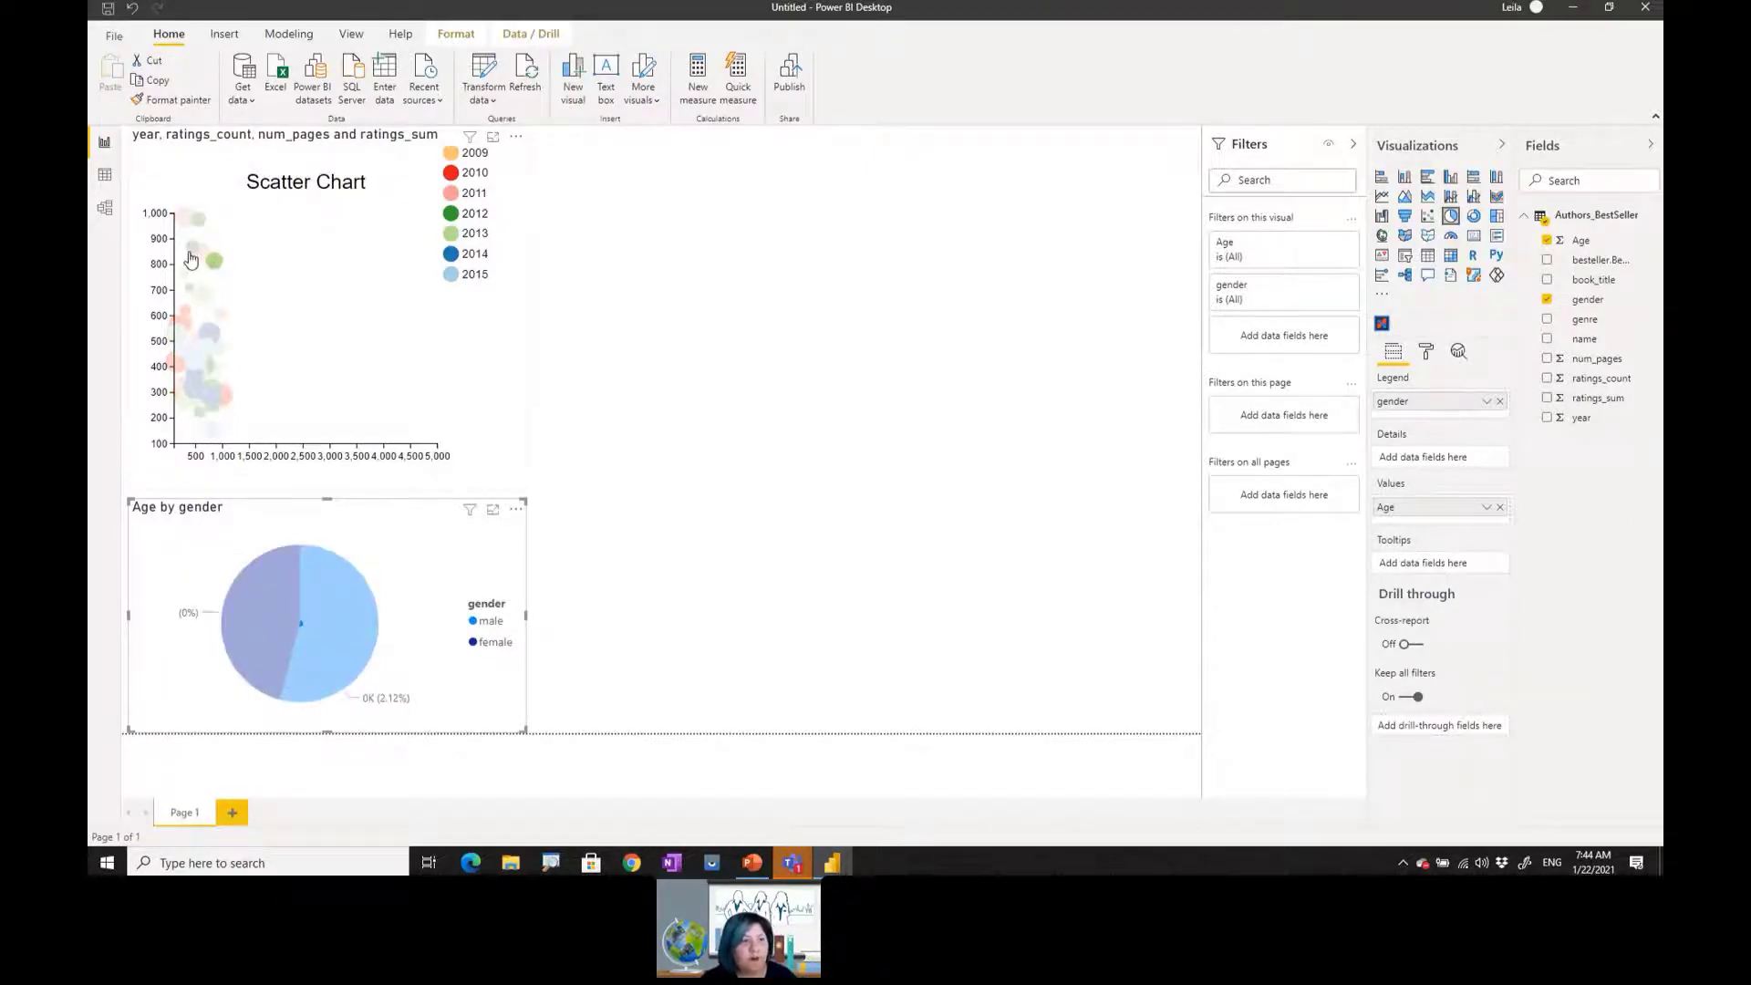
- Test cross-highlighting with a scatter point and the female pie slice, view the scatter chart in focus mode and return to the report
left_click(193, 247)
left_click(281, 604)
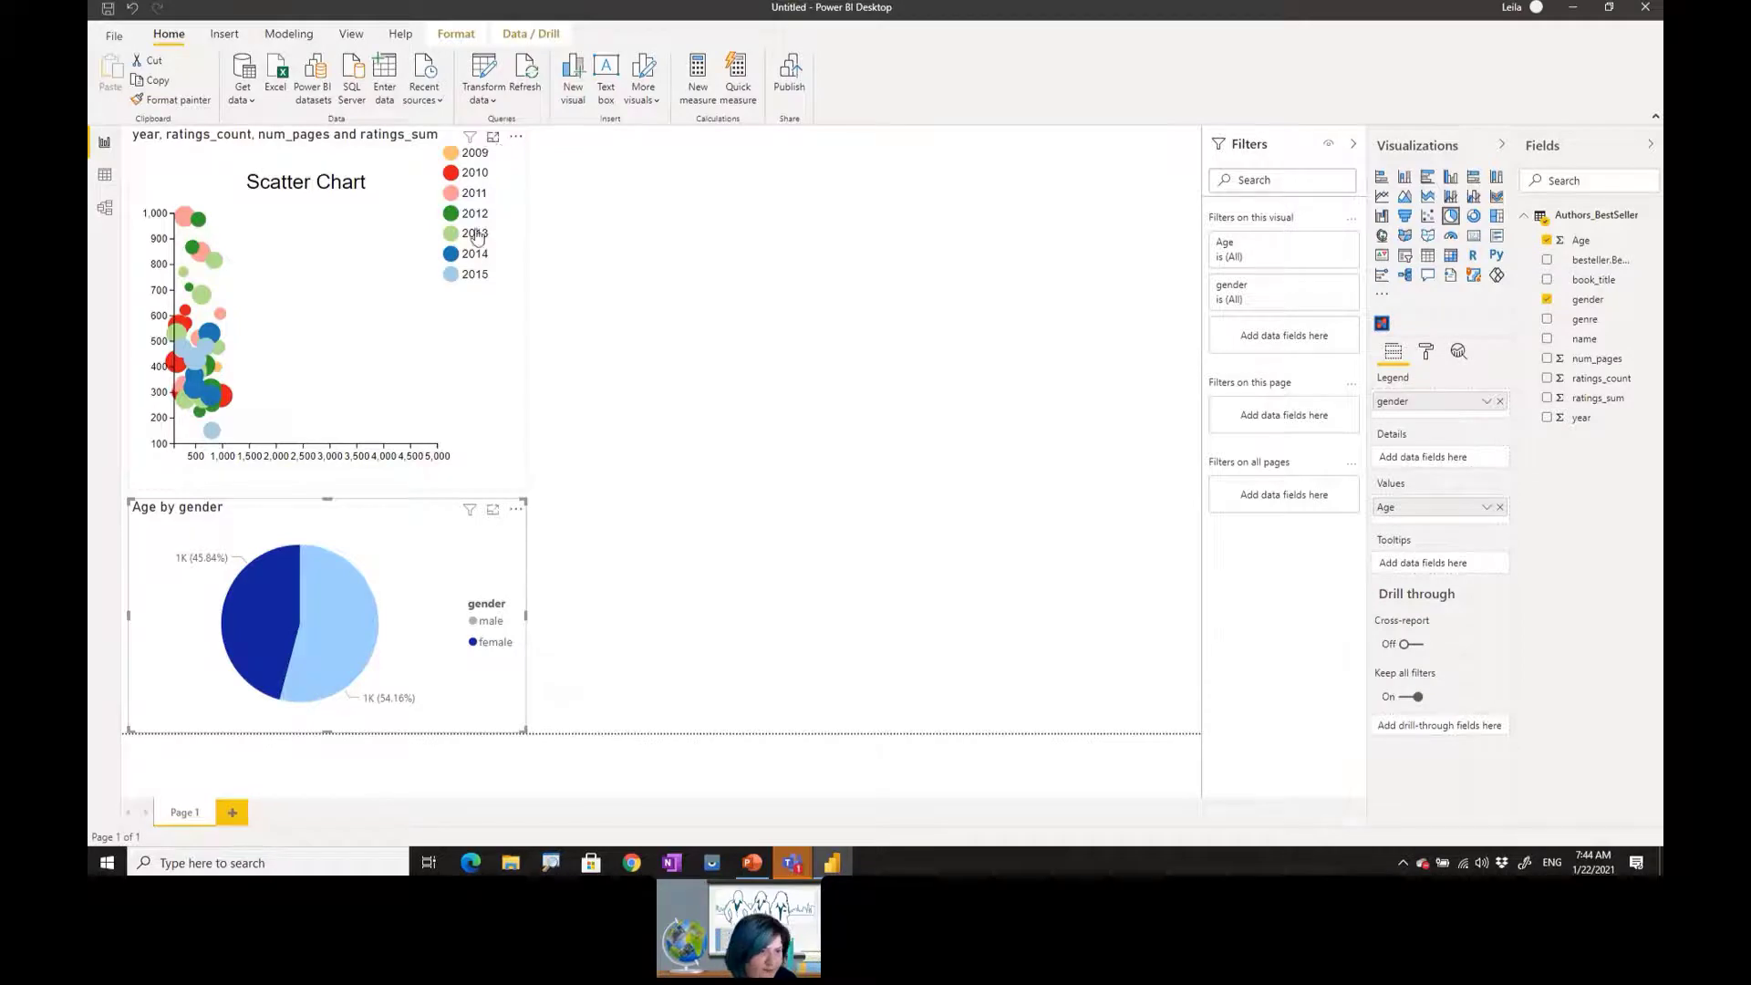
left_click(493, 136)
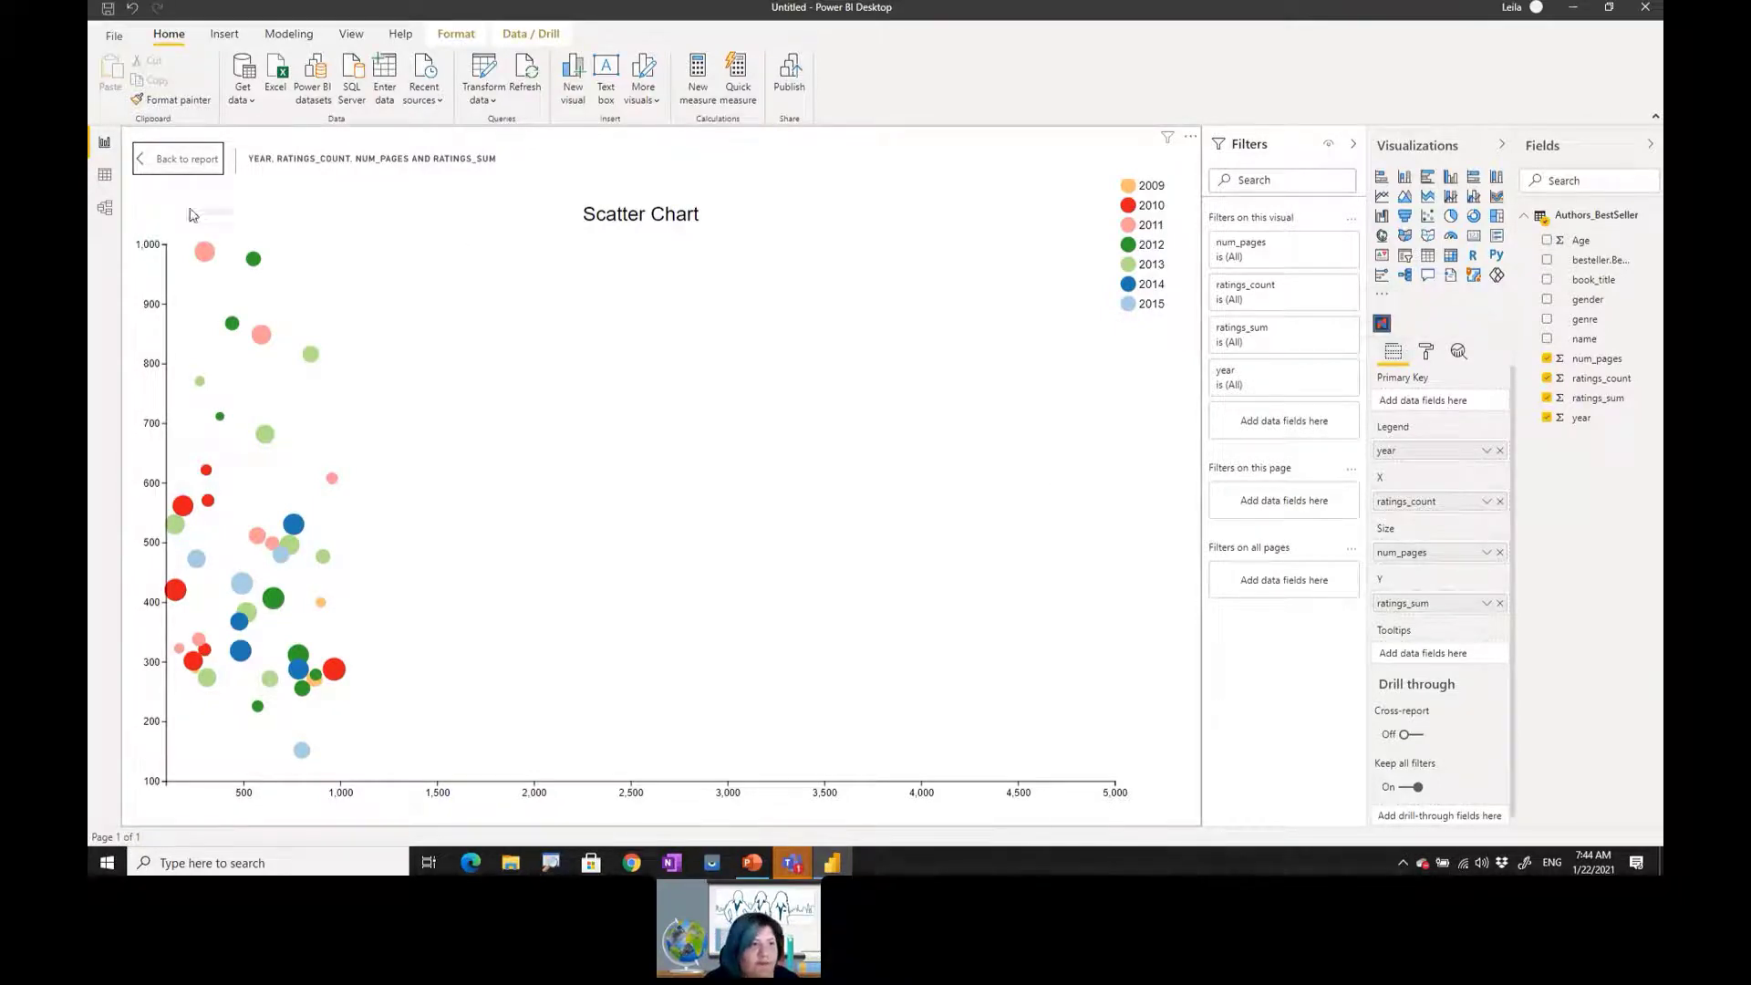
left_click(189, 162)
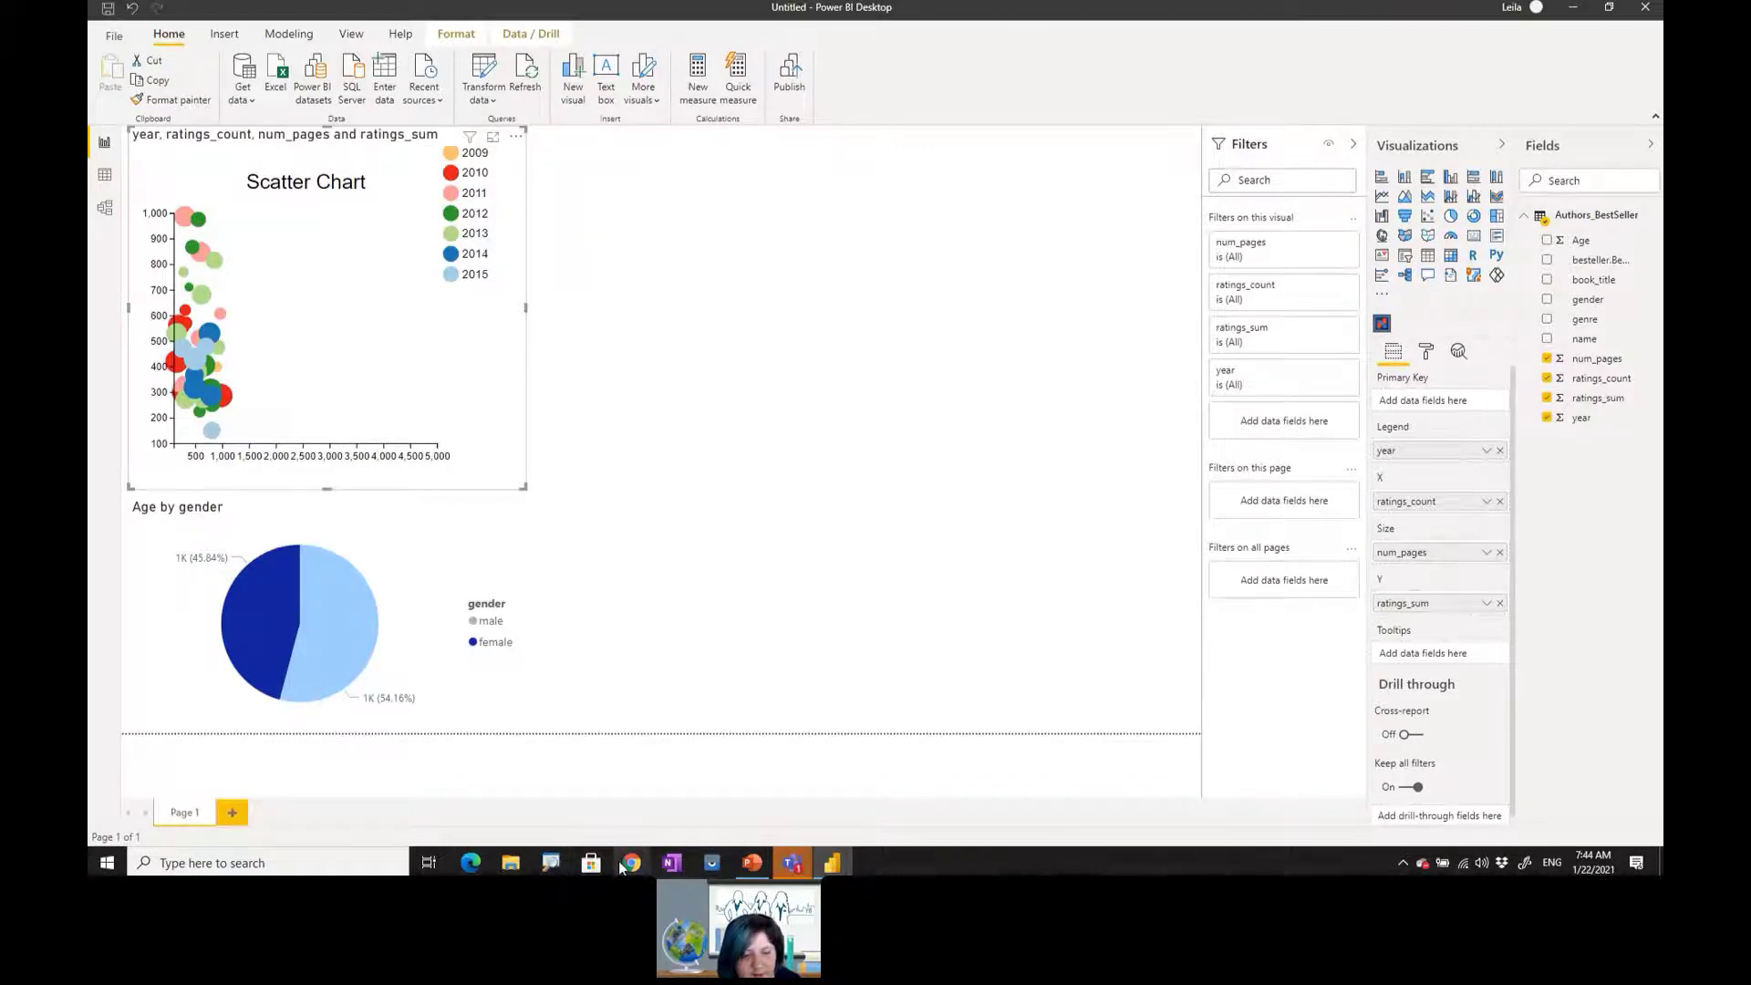
- Switch to Charticulator in Chrome and create a new chart from the Pyramid data file
mouse_move(628, 865)
left_click(687, 827)
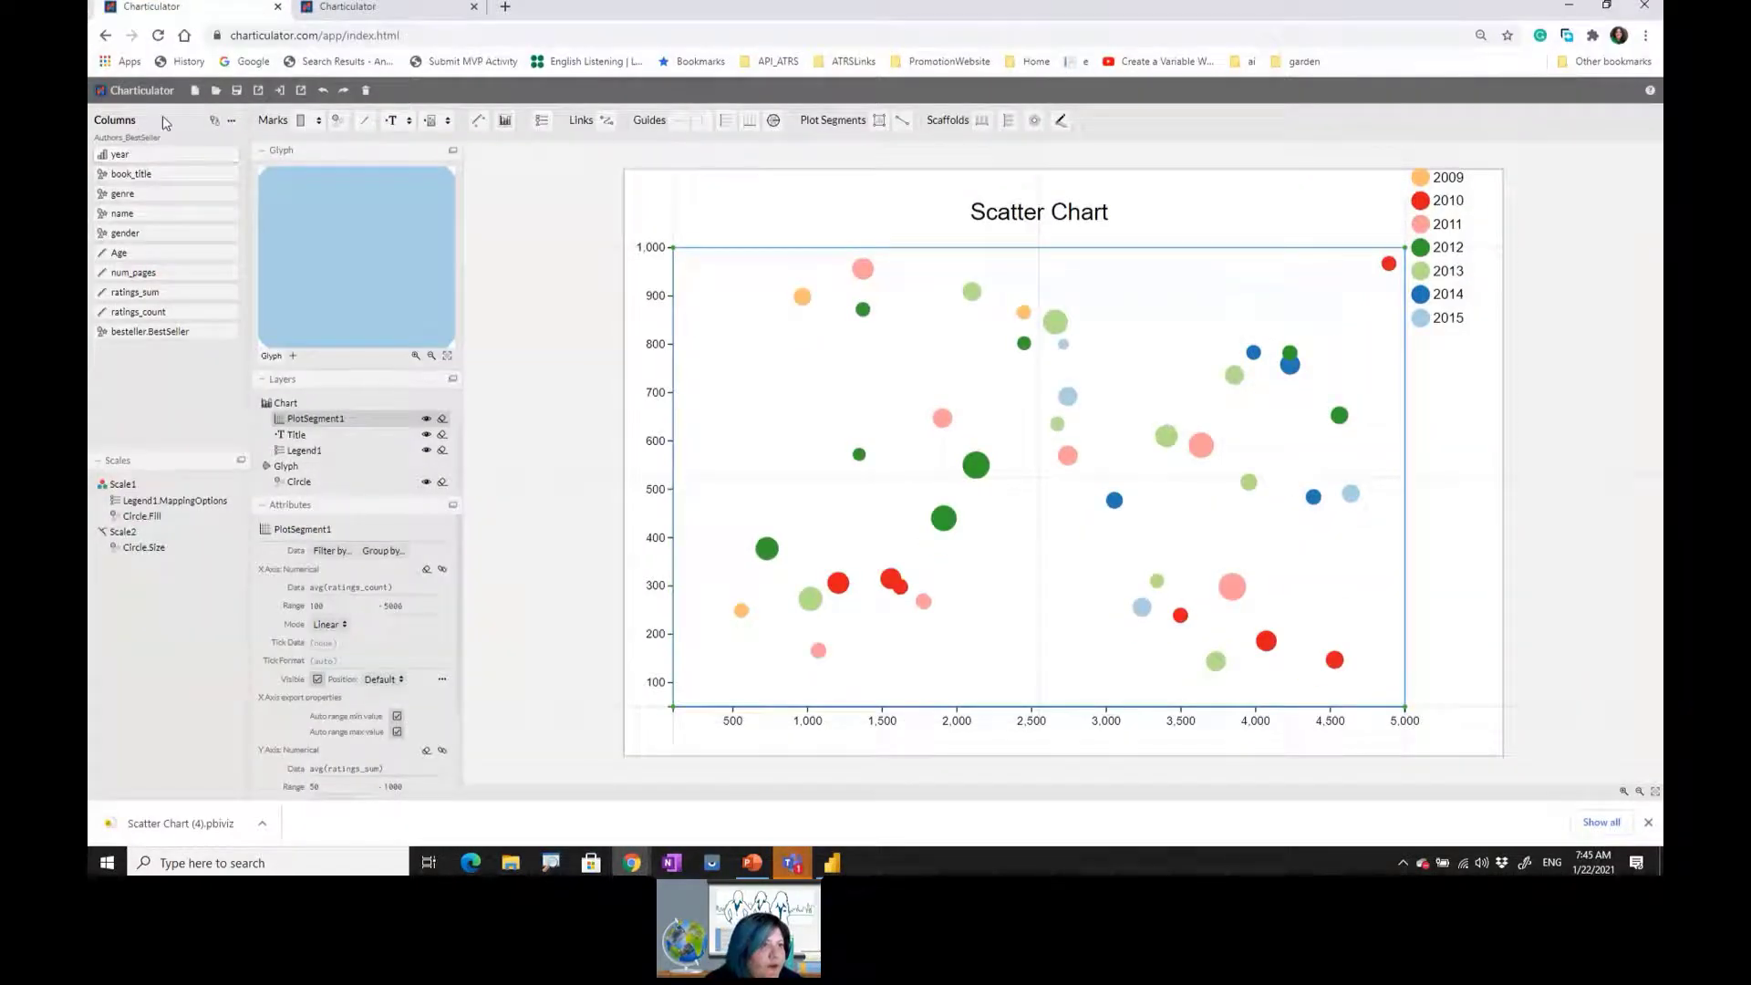
left_click(203, 92)
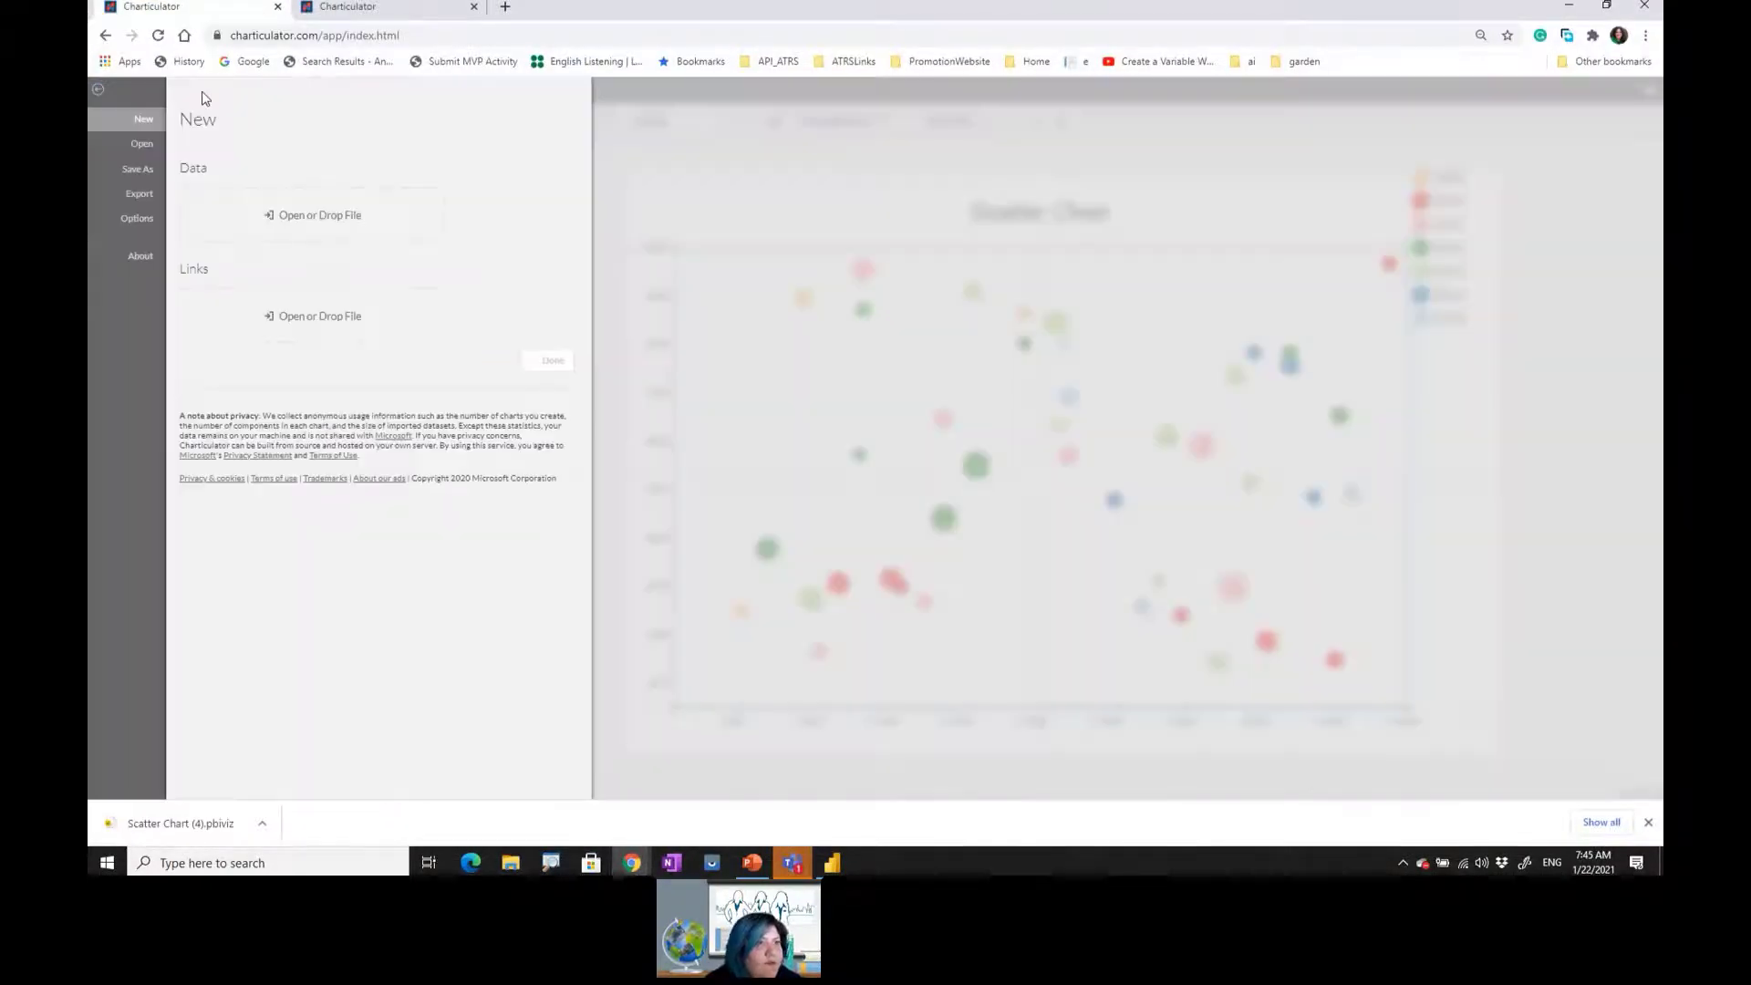
left_click(301, 219)
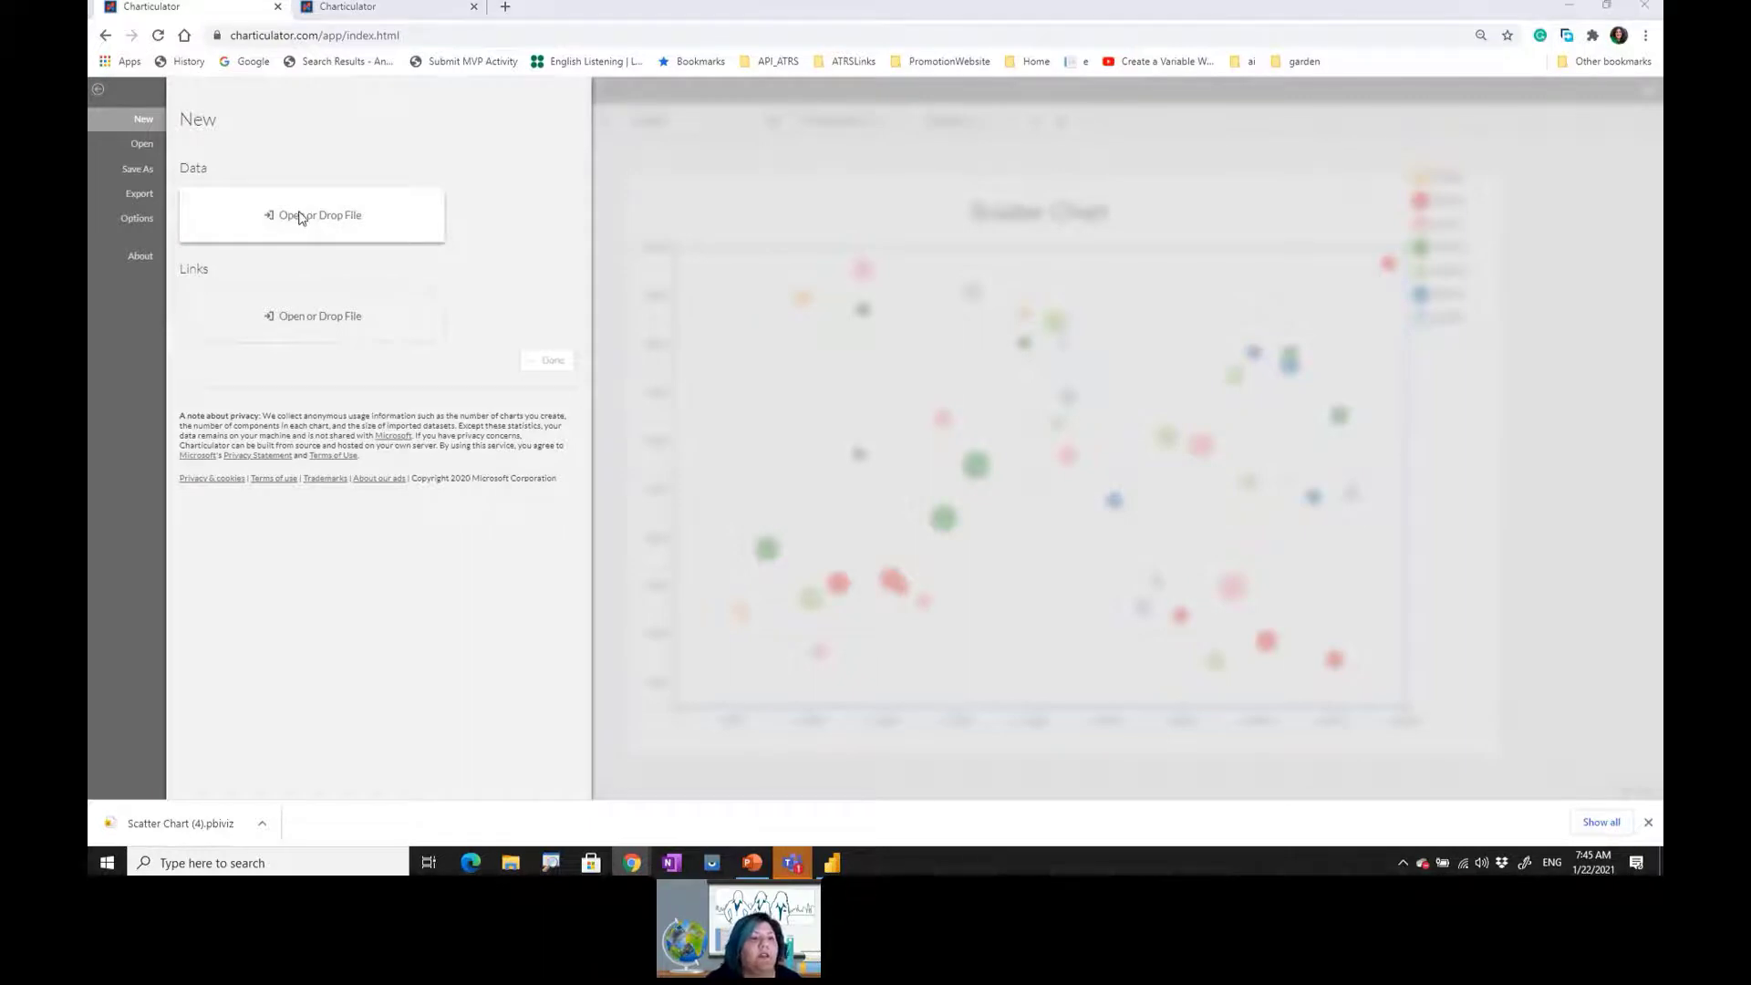
left_click(274, 199)
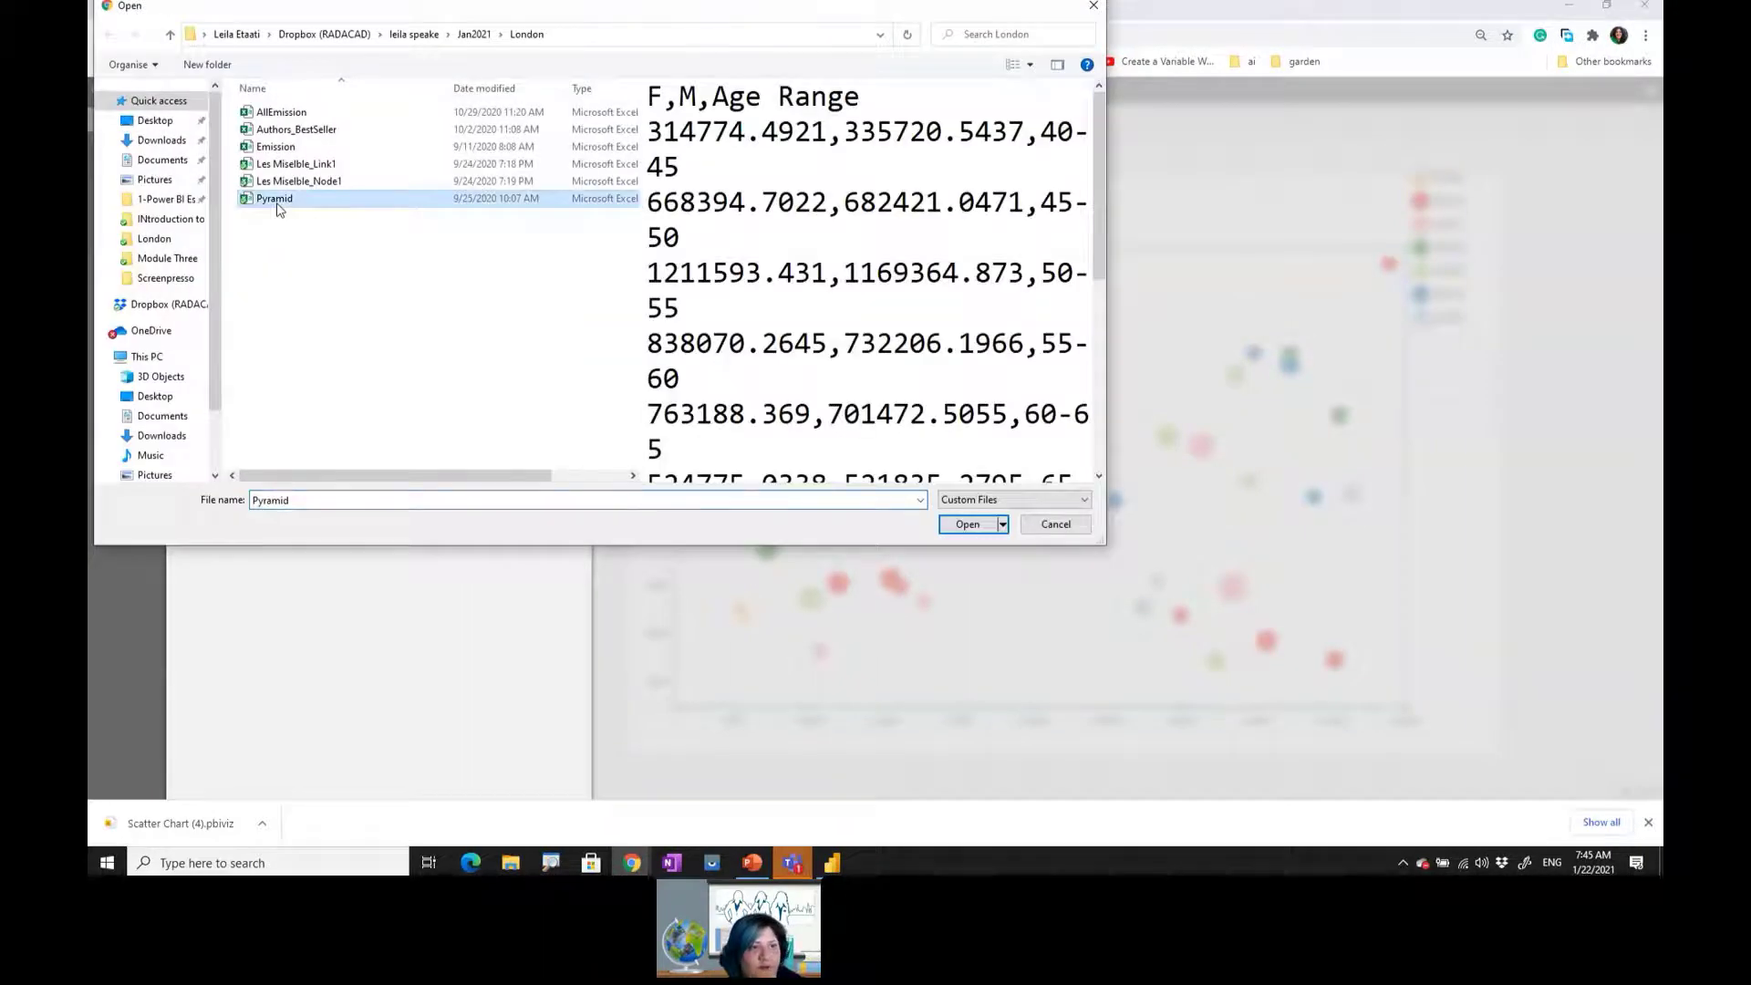
double_click(277, 201)
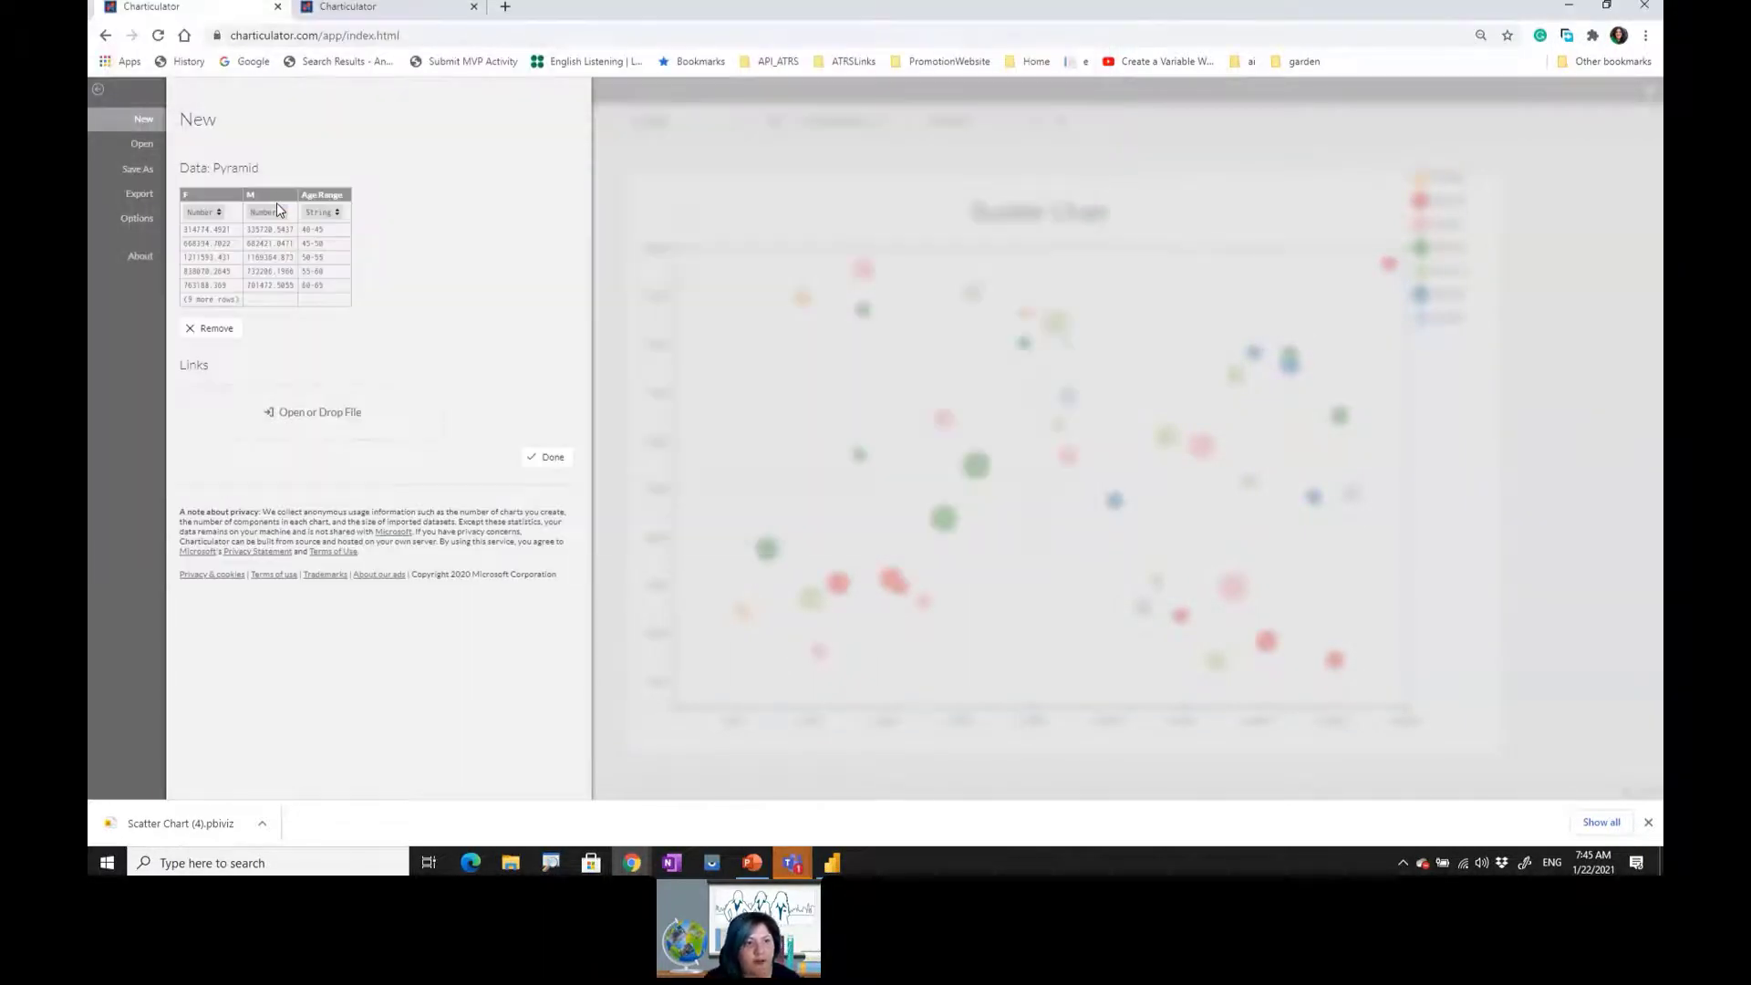
left_click(554, 456)
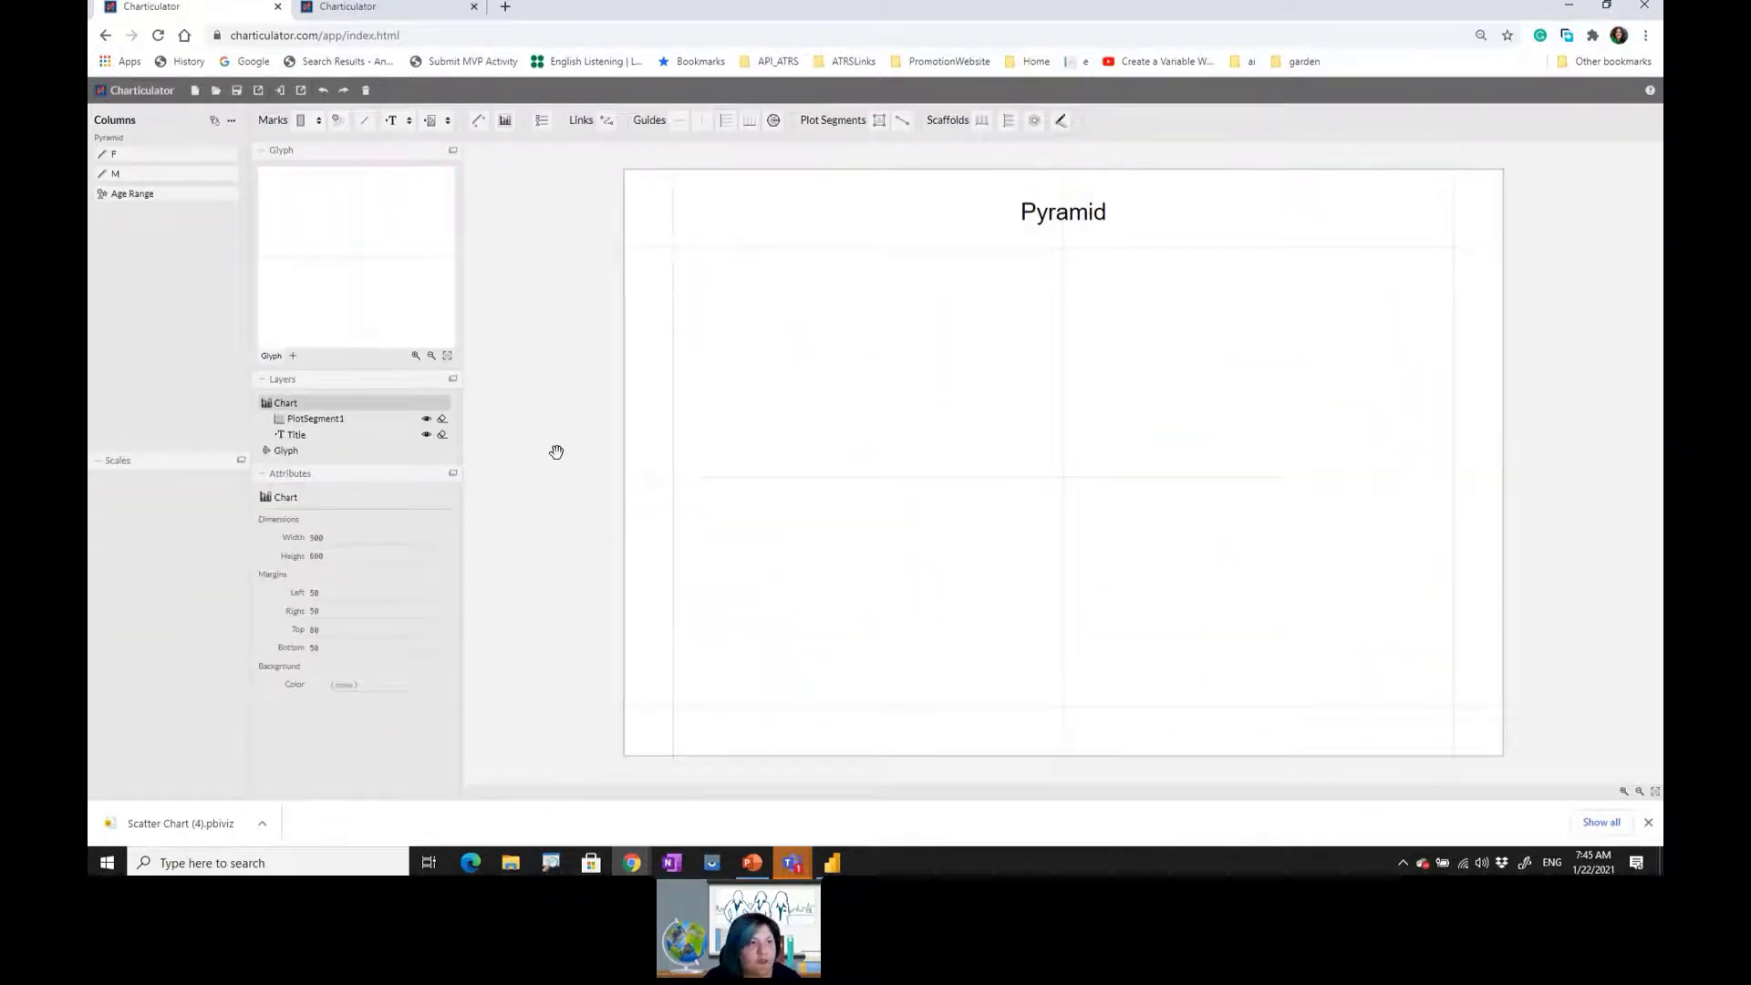
- Preview the Pyramid data table, then bind Age Range to the plot segment's Y axis
left_click(233, 123)
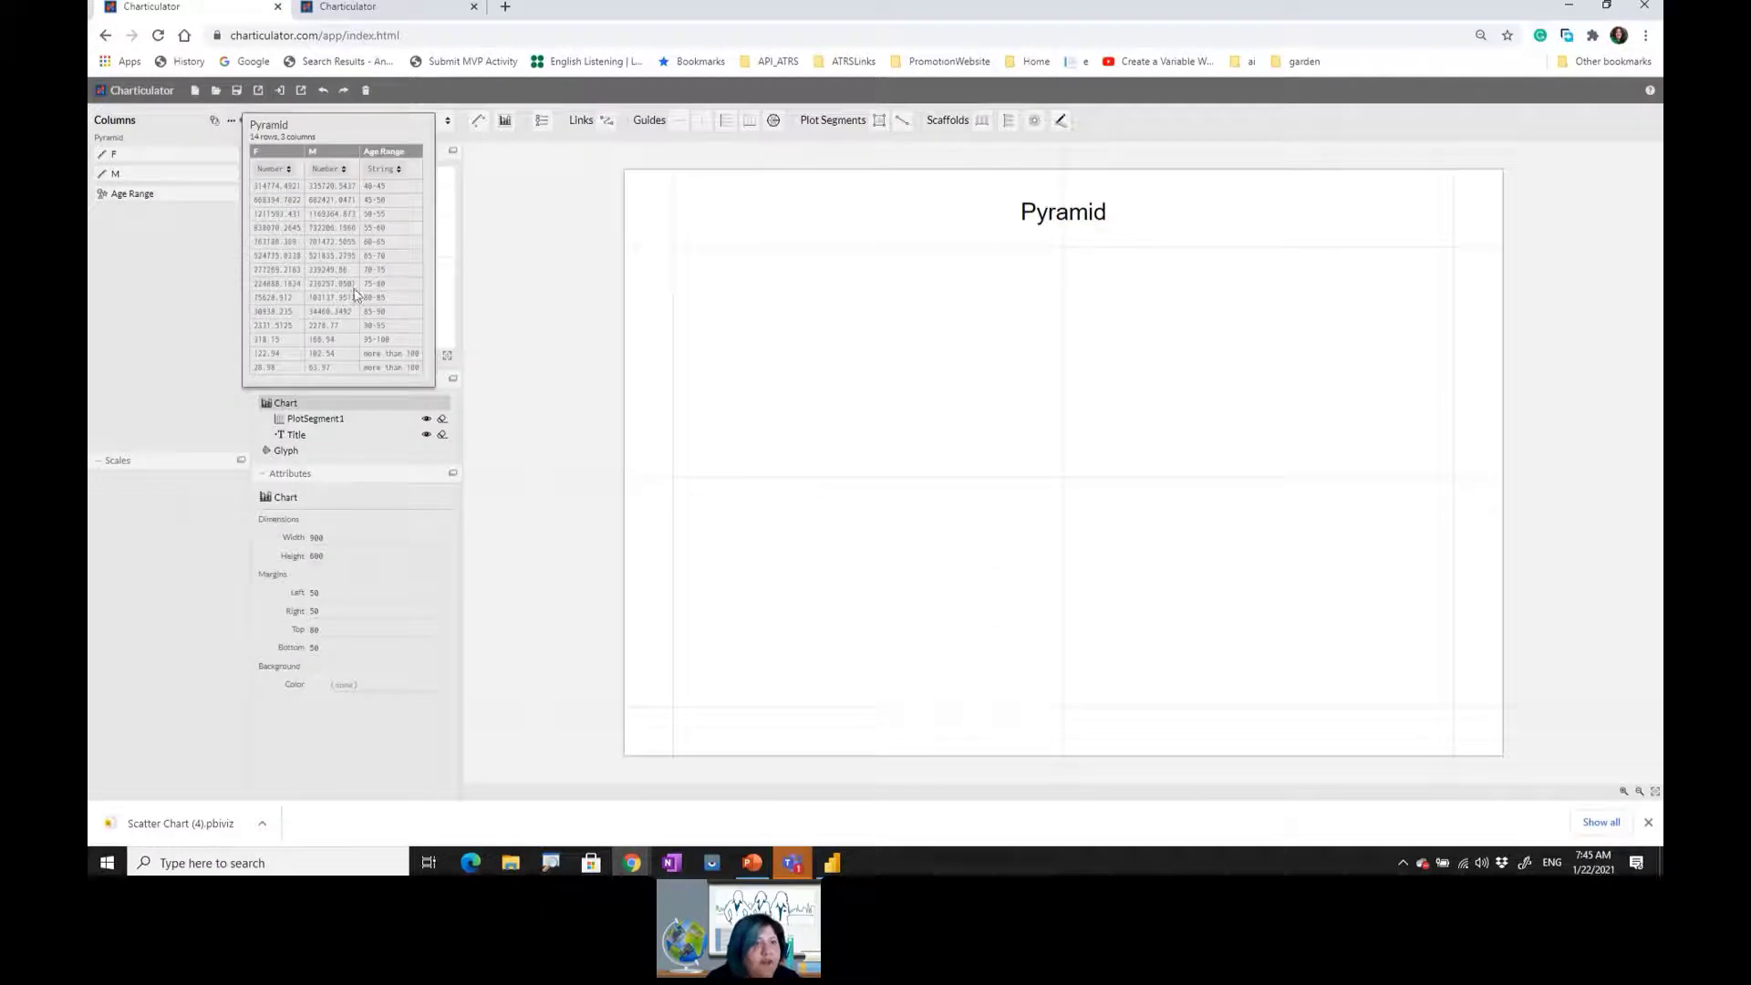
left_click(733, 336)
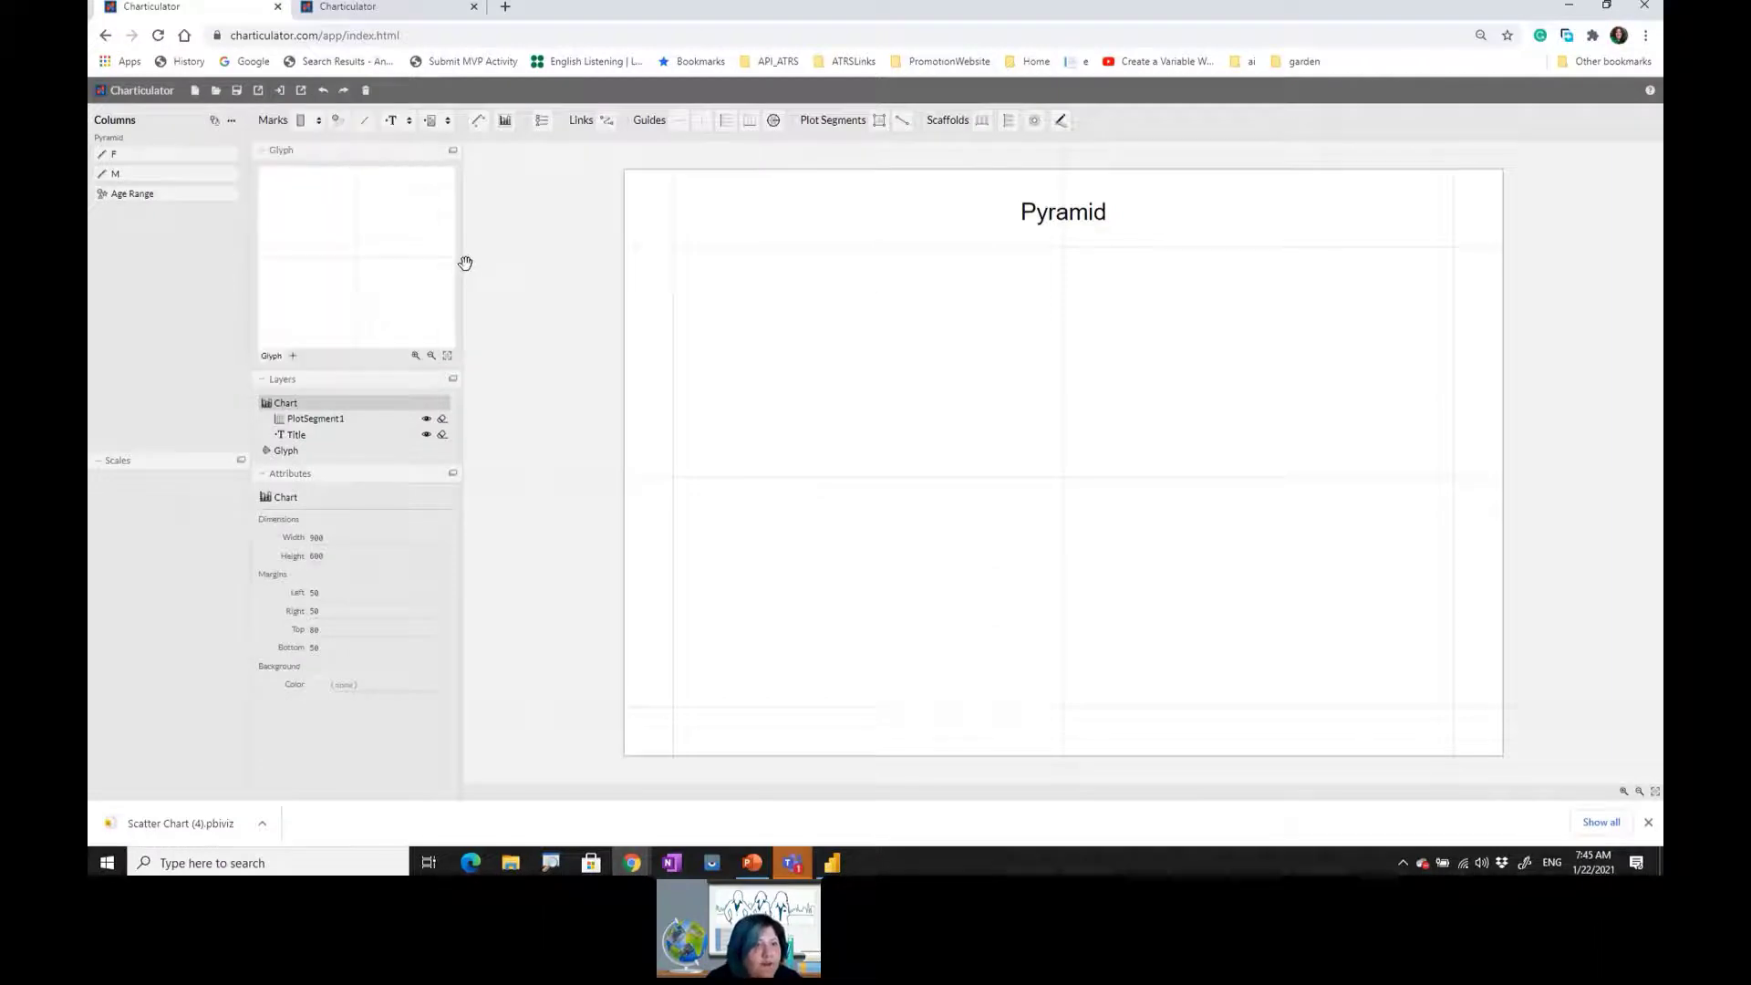
left_click_drag(135, 194, 662, 305)
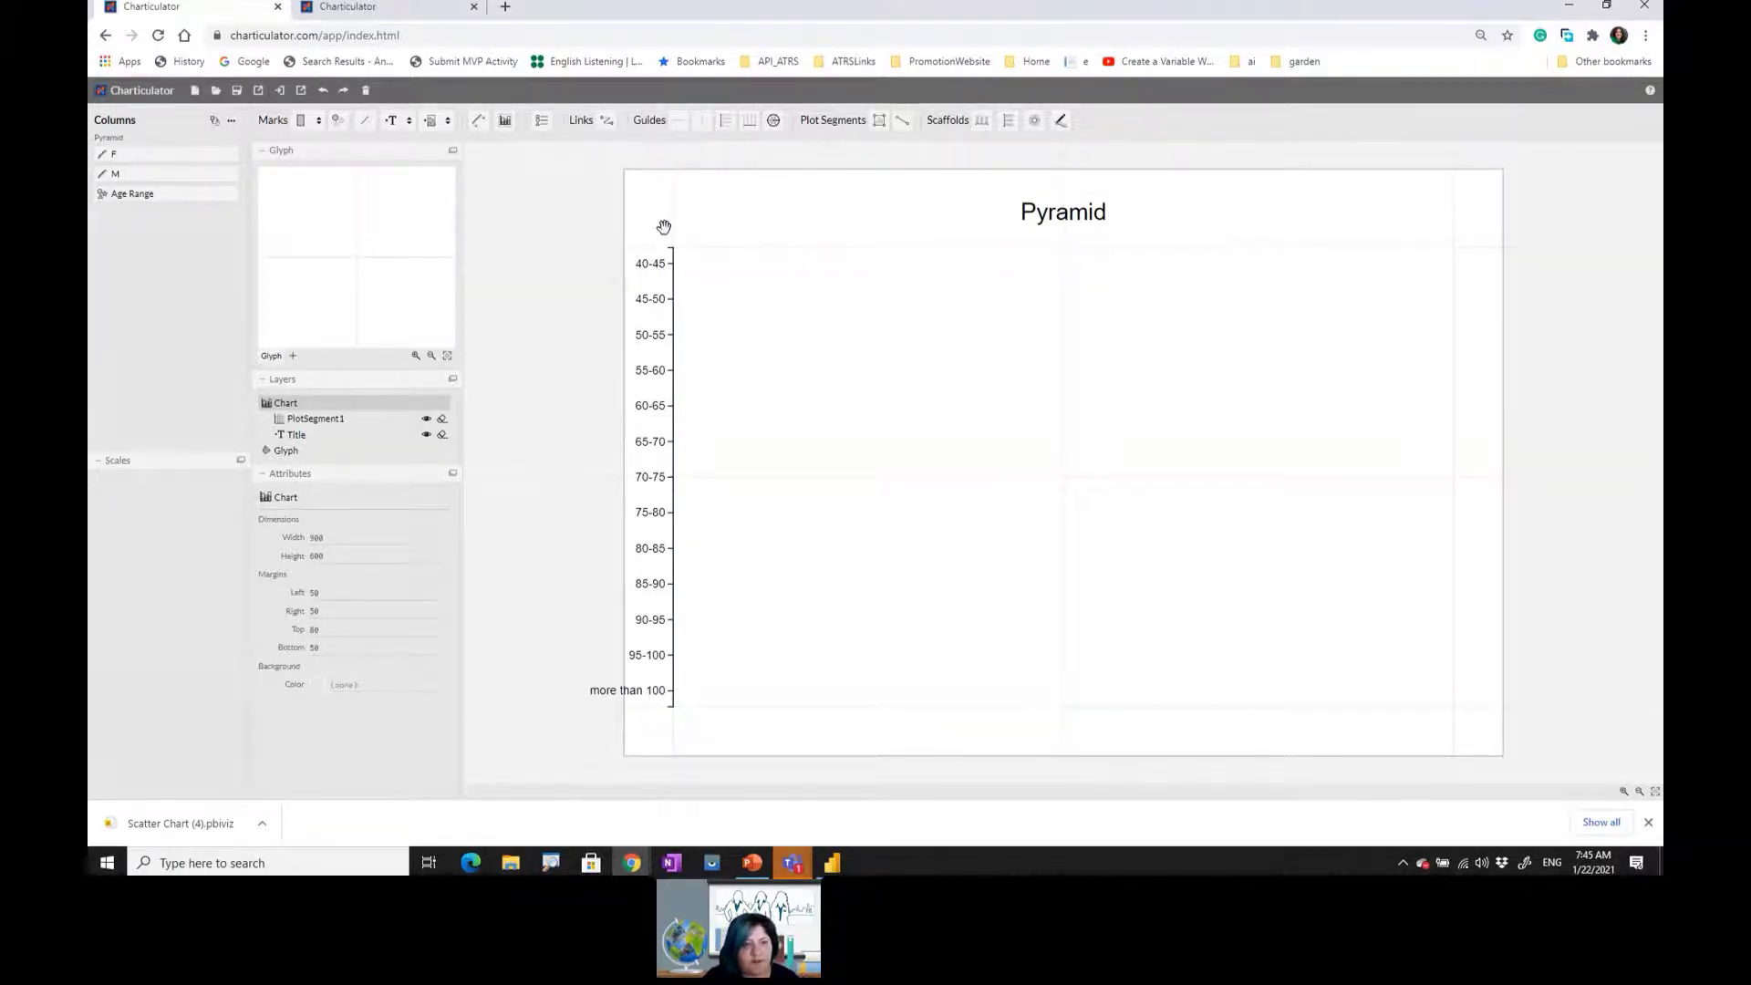
- Reverse the category order of the plot segment's Age Range Y axis
left_click(332, 421)
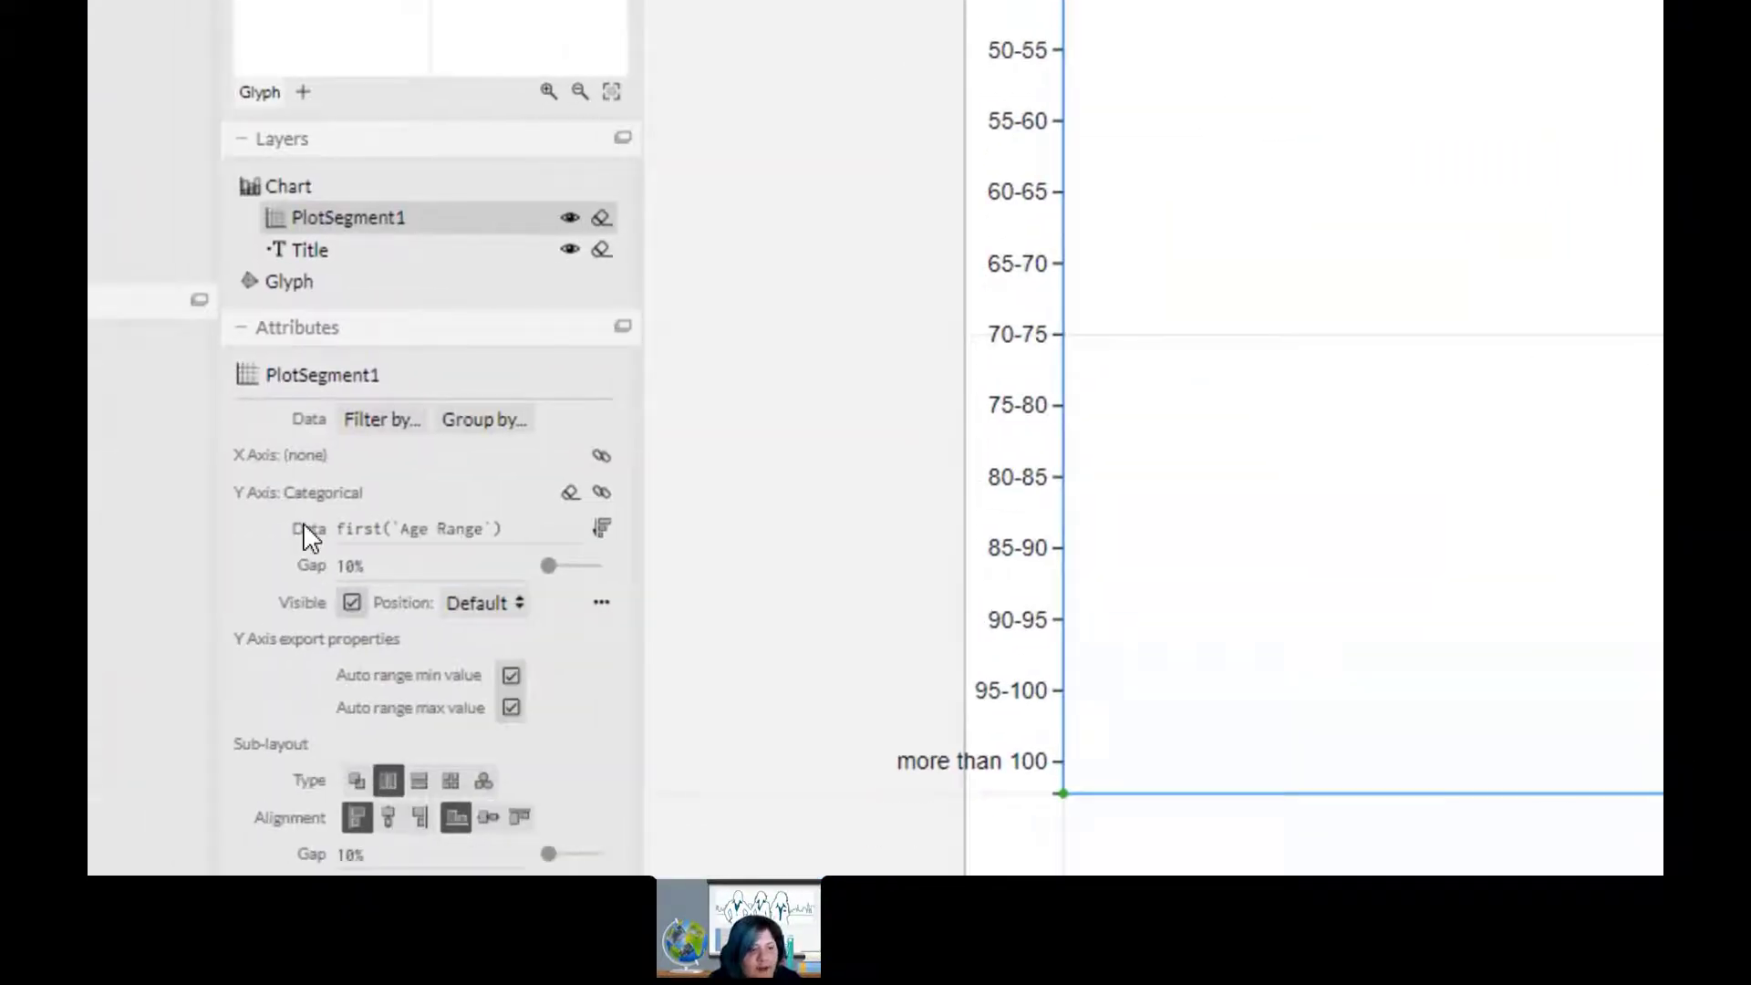
left_click(612, 529)
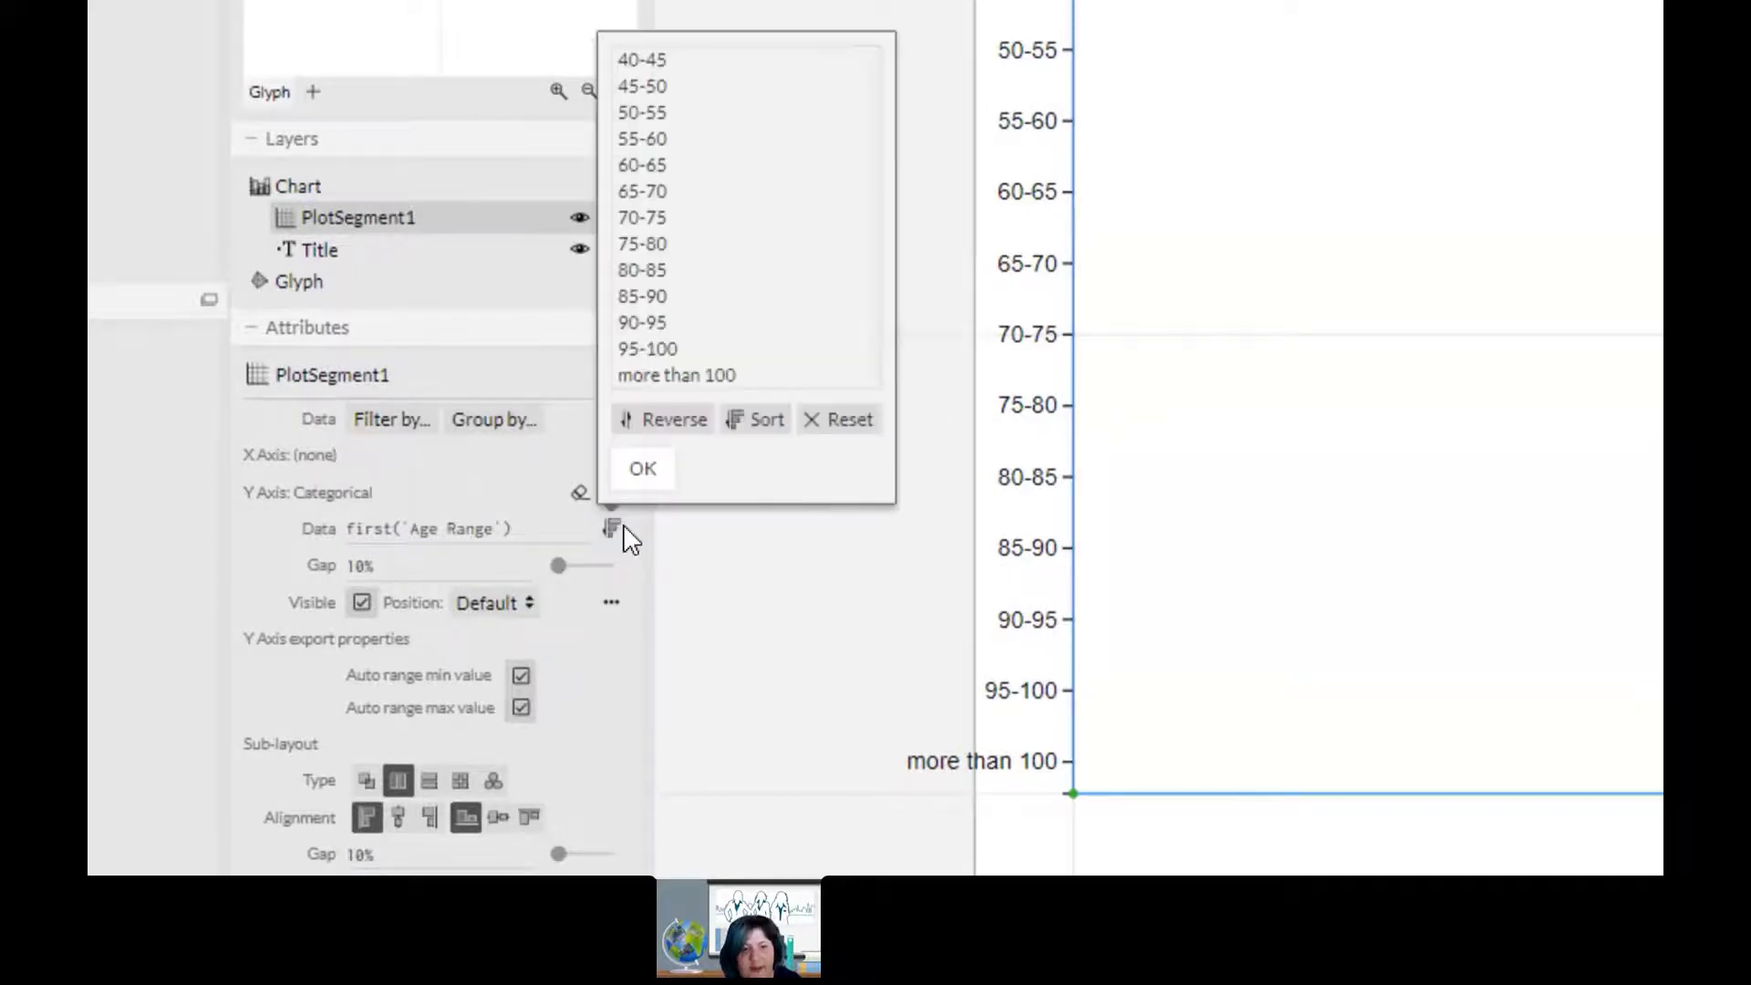
left_click(655, 425)
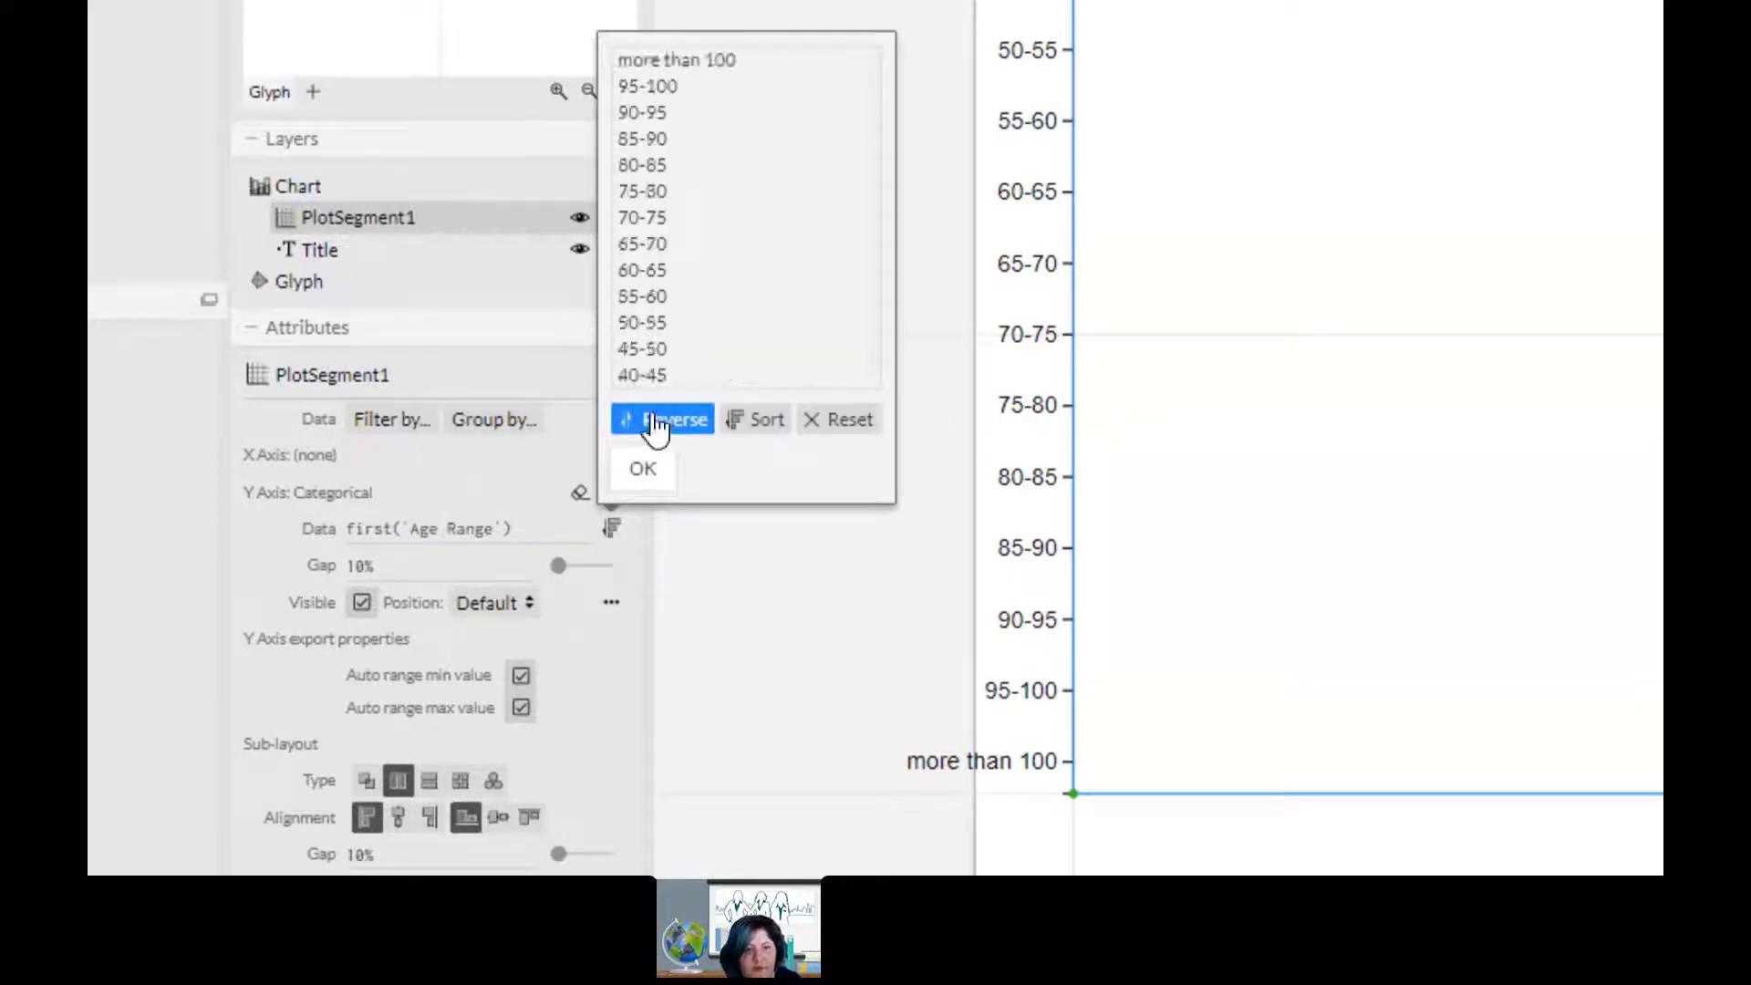
left_click(646, 474)
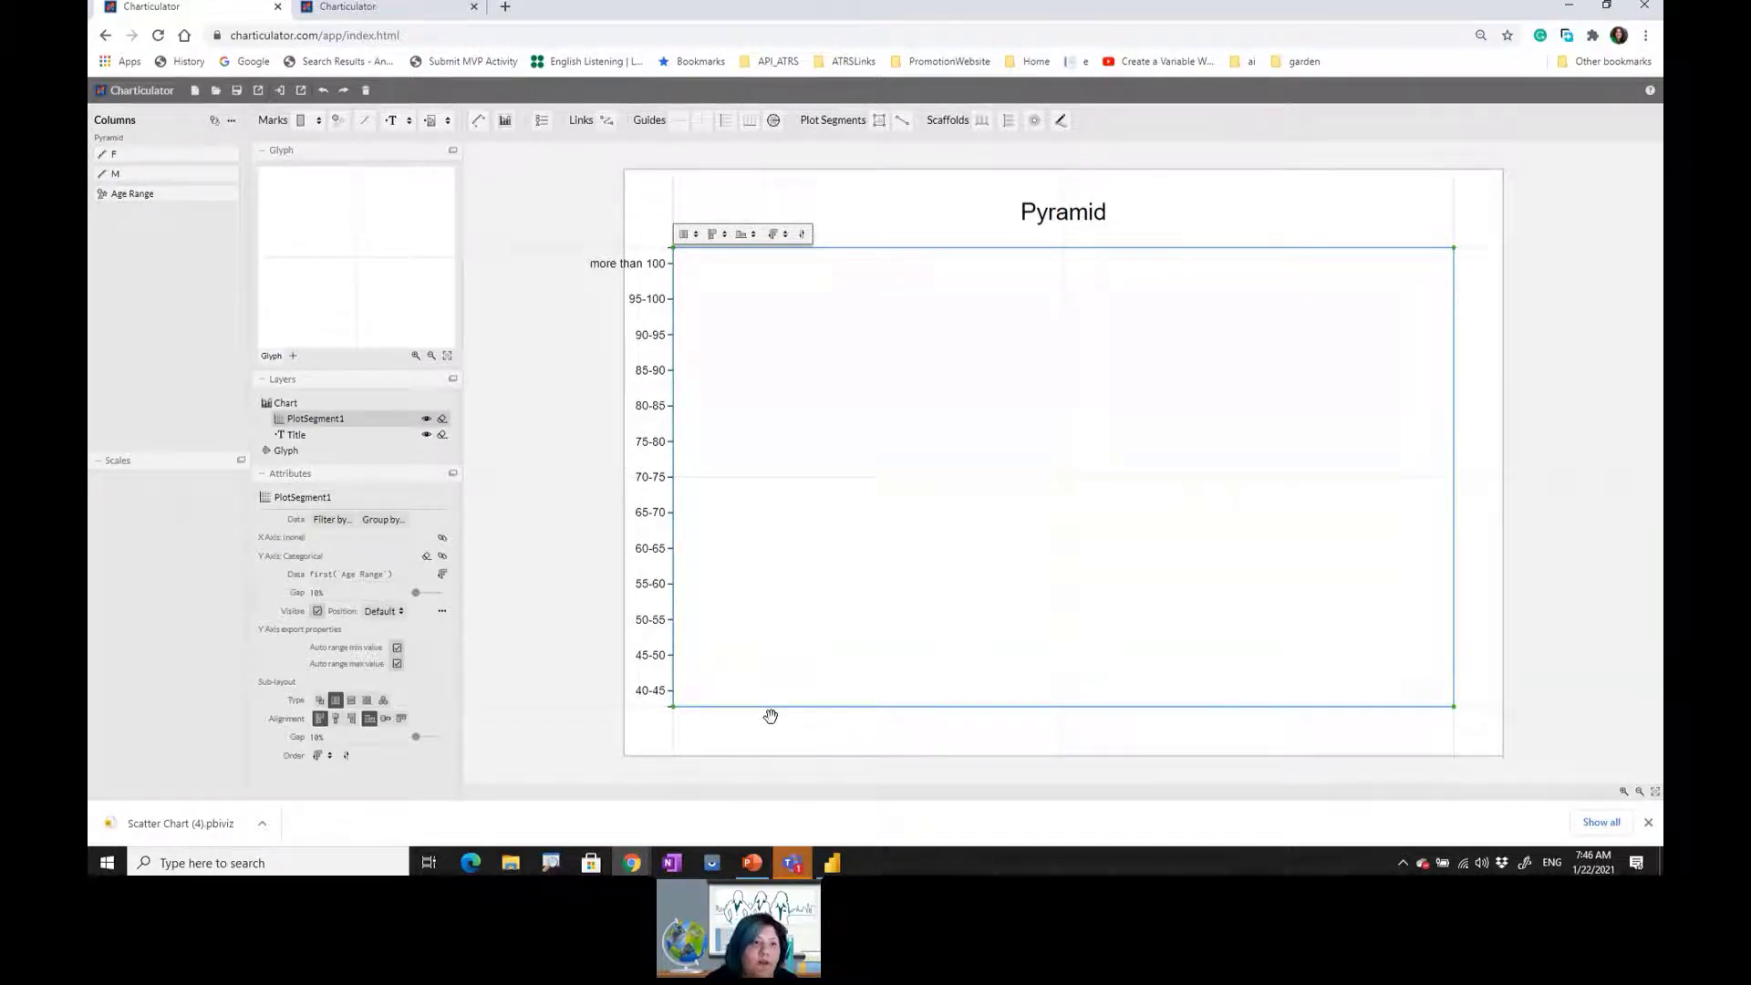
- Detach the glyph editor as a floating window, enlarge it and move it clear of the layers list
left_click(405, 254)
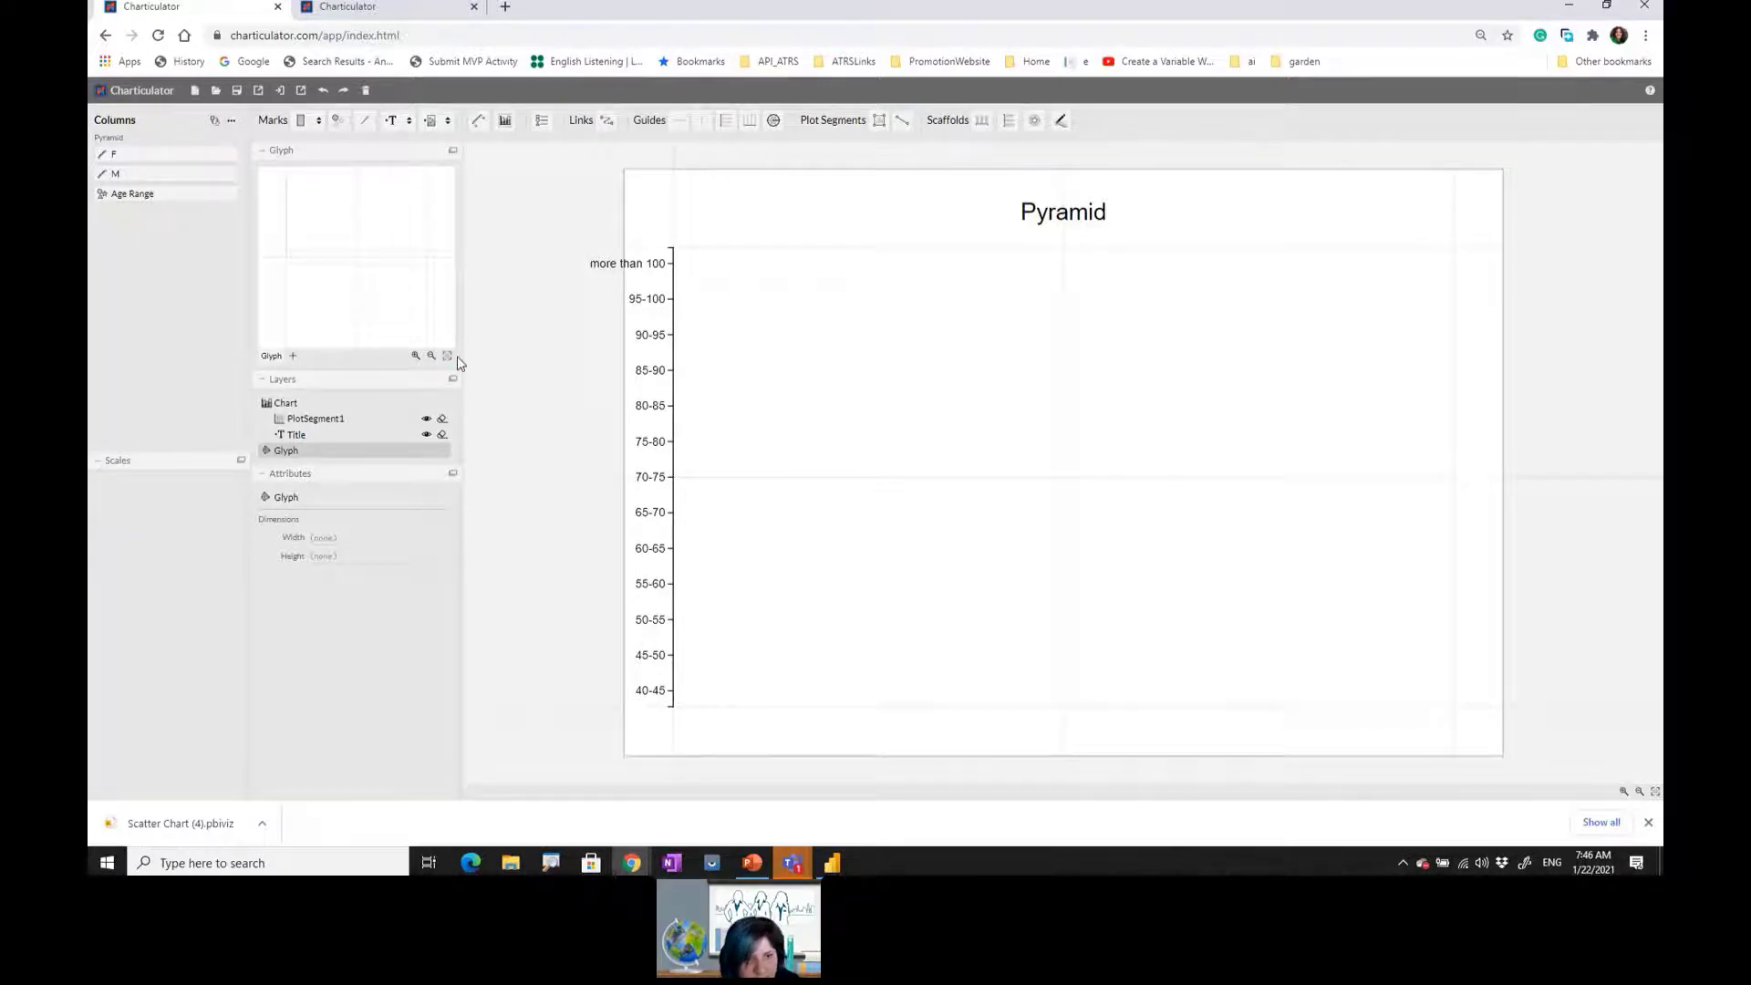
left_click(454, 152)
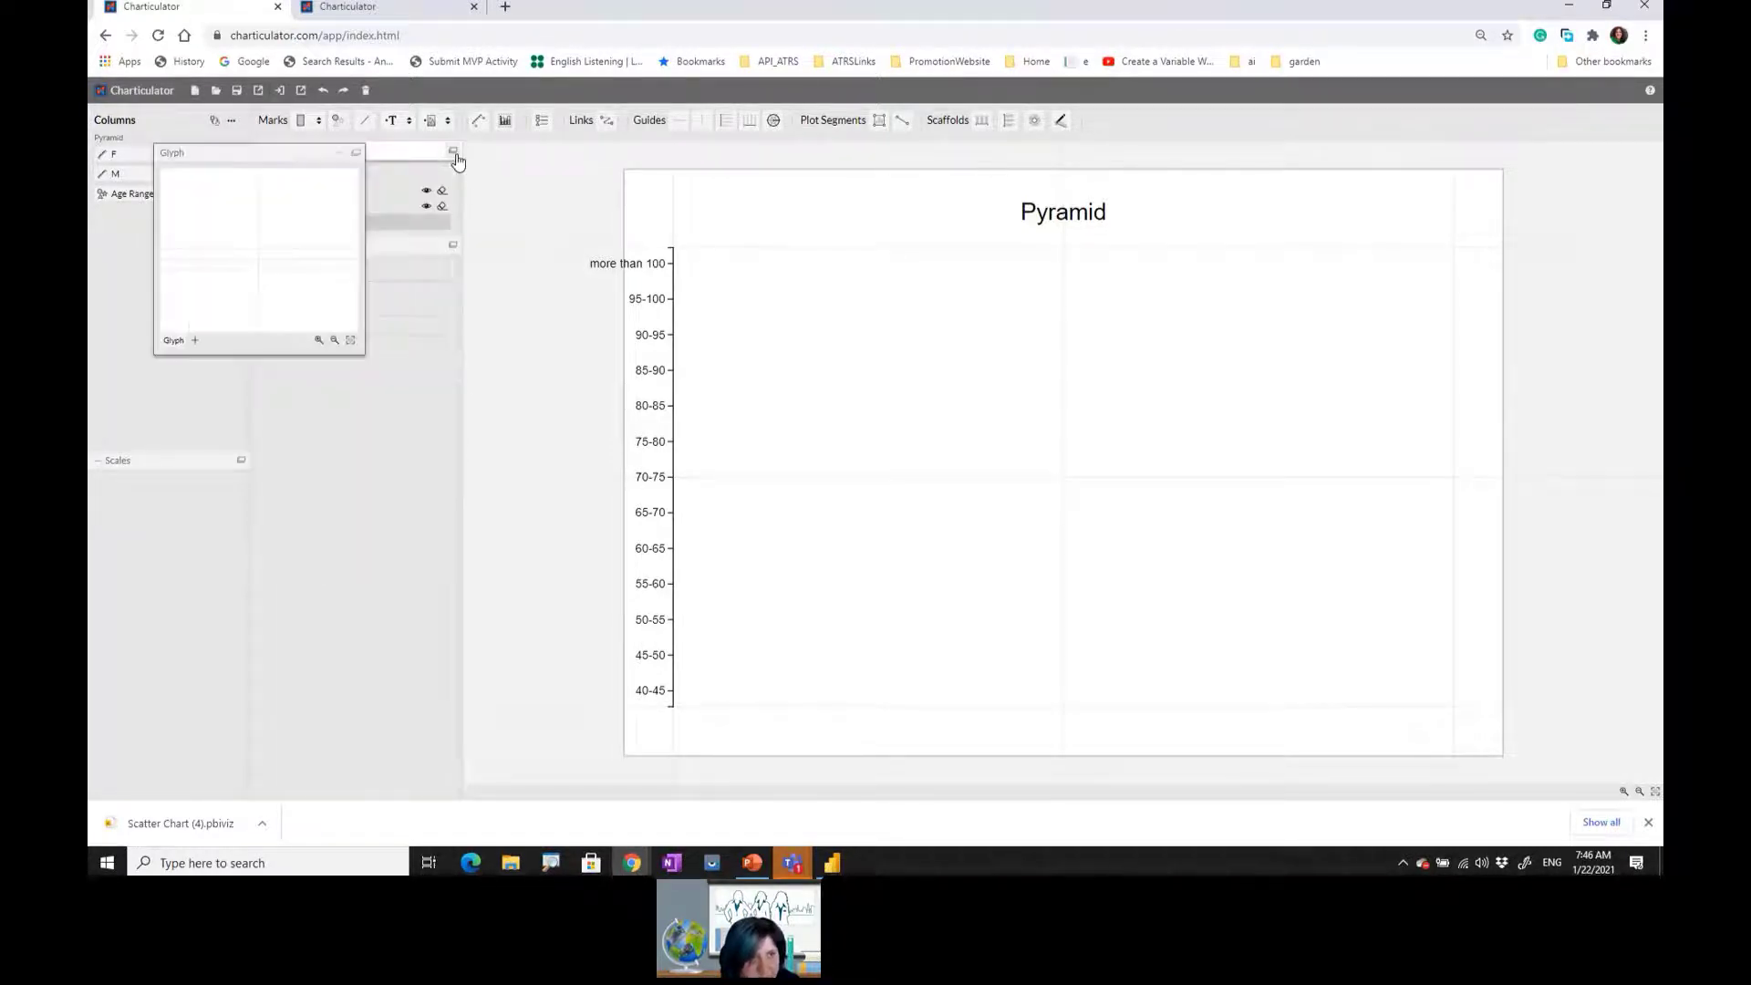
left_click_drag(368, 358, 854, 694)
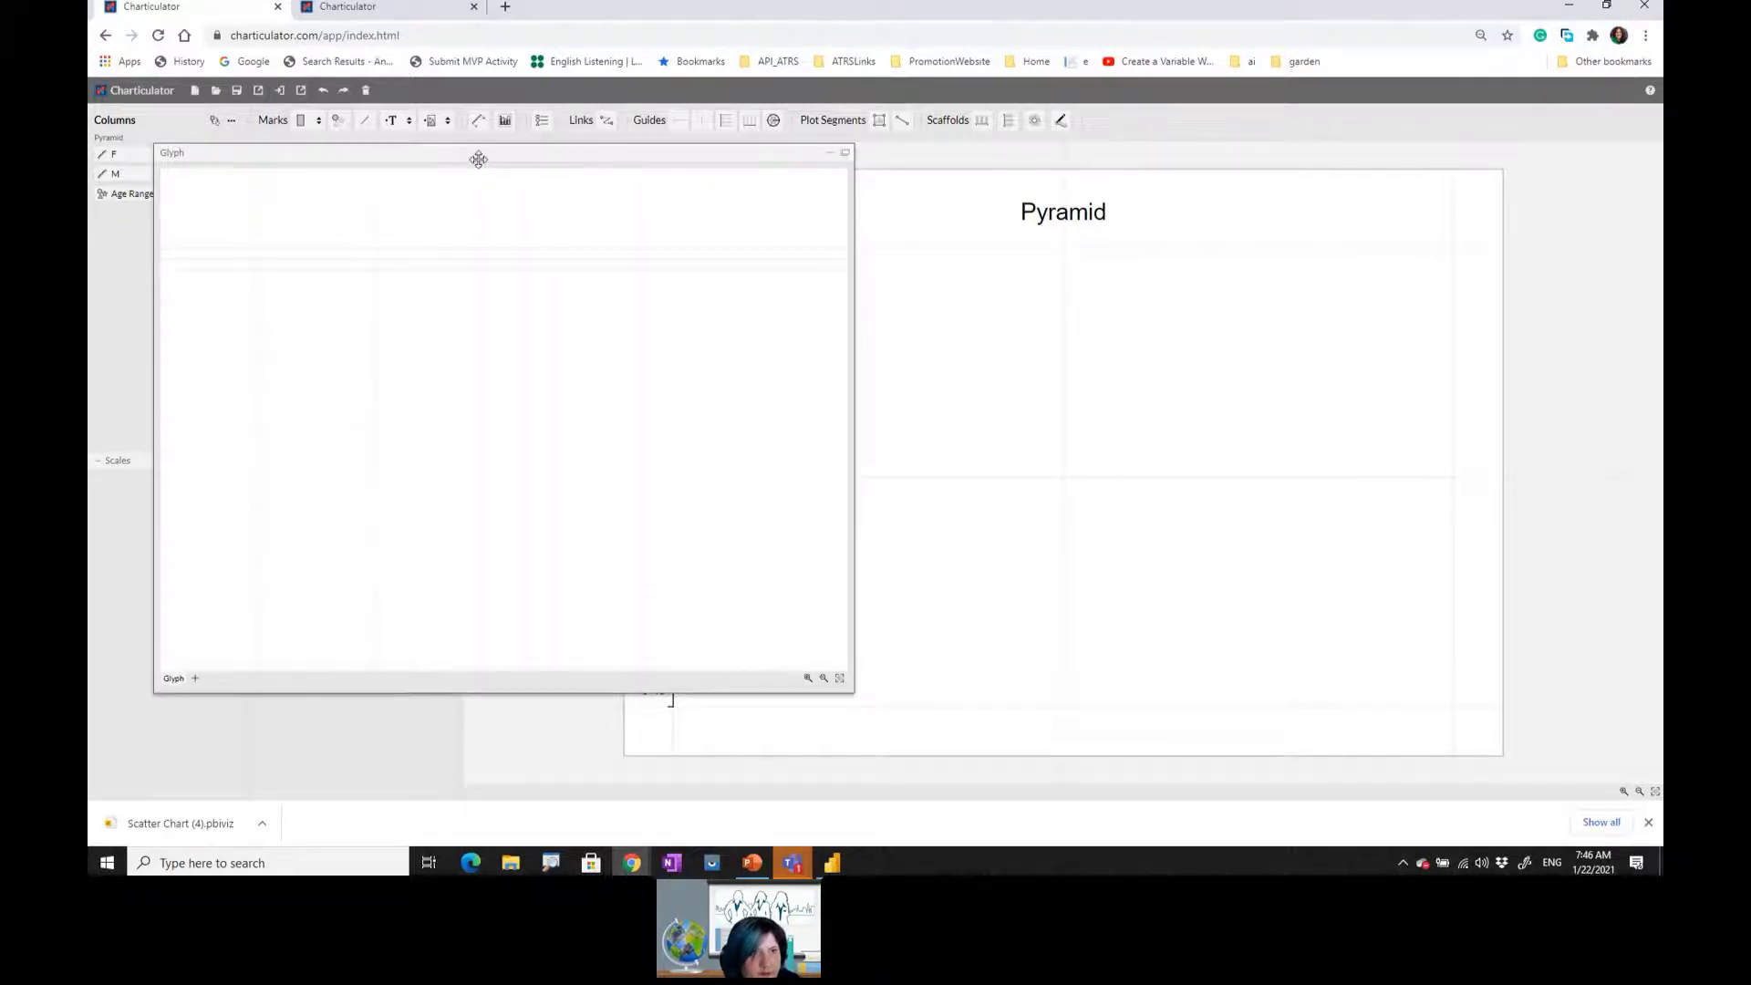
left_click_drag(477, 156, 735, 223)
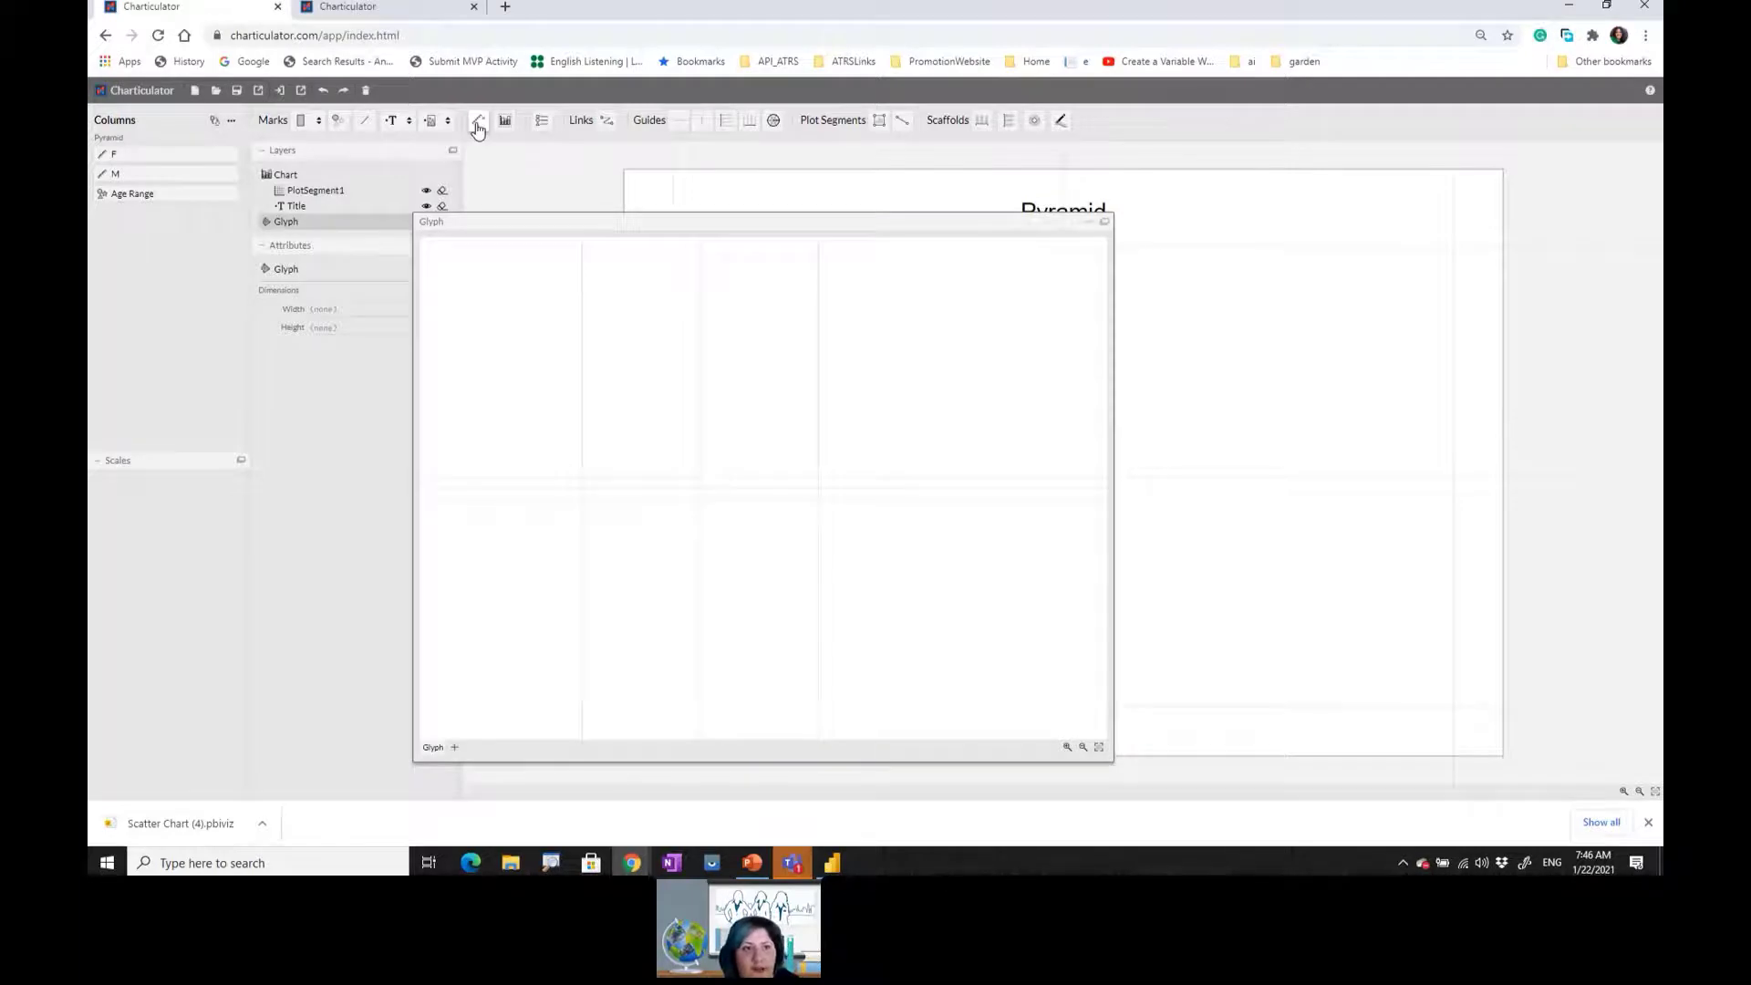
- Draw two horizontal data axes in the glyph, from its center to the right and left guides, and dock the glyph editor again
left_click(477, 123)
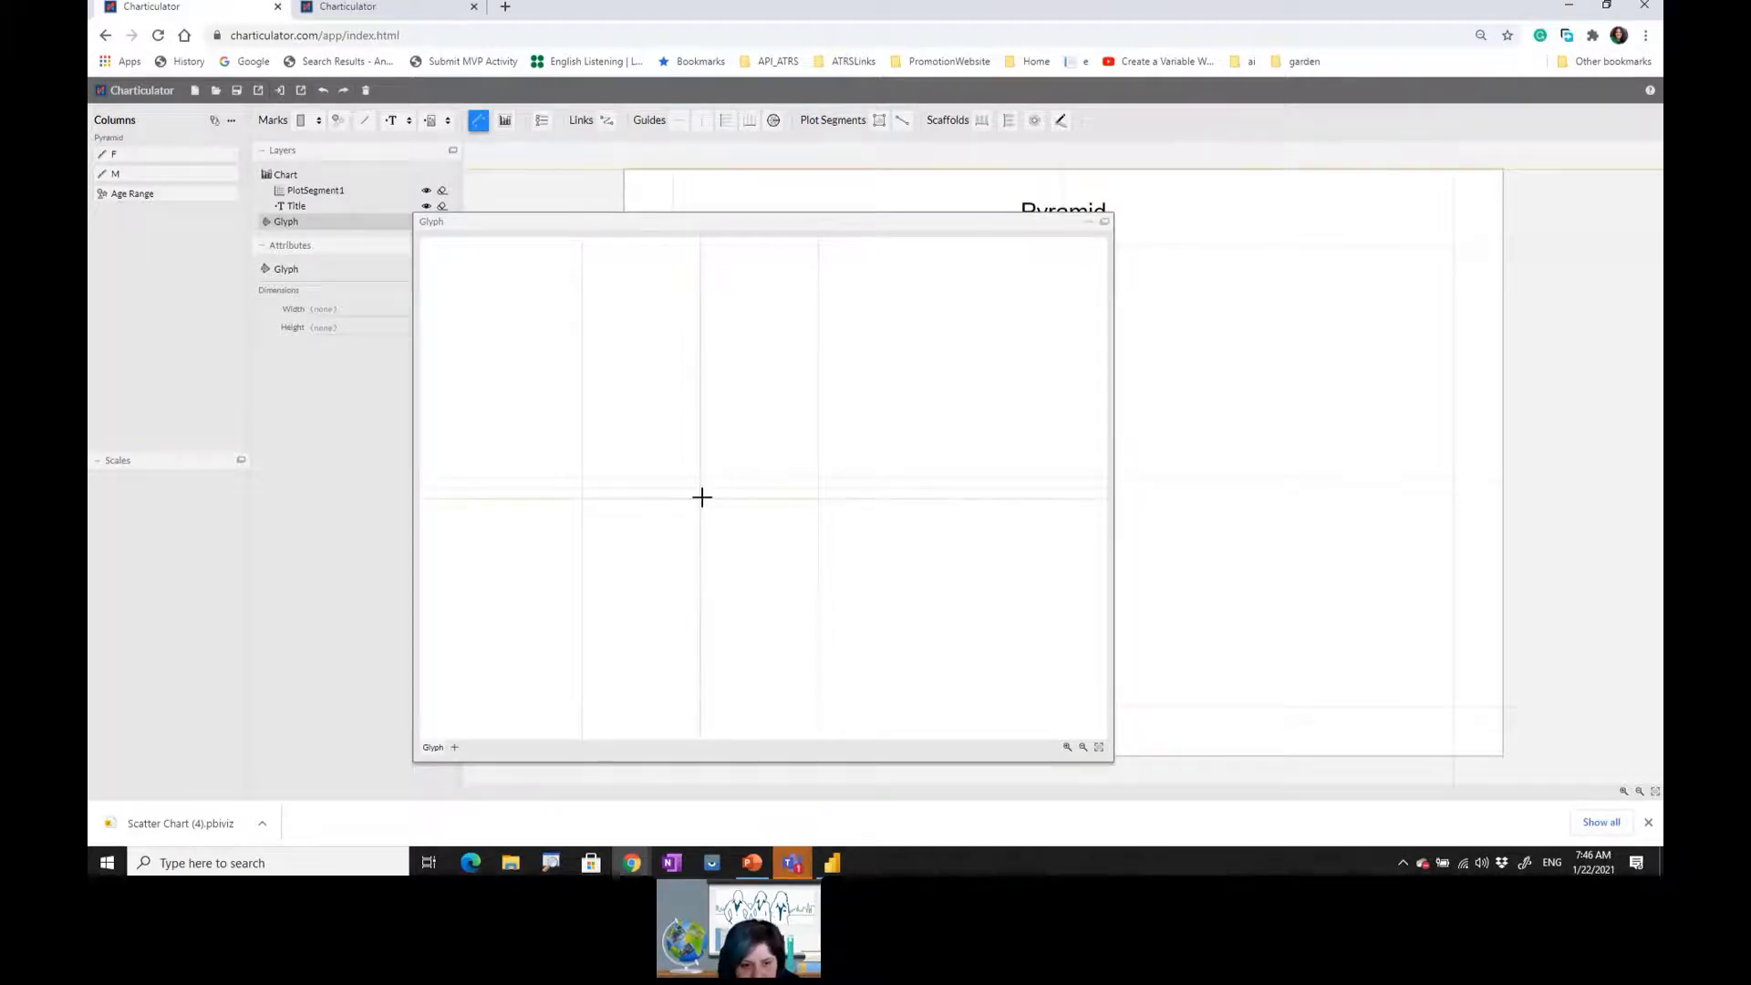
left_click_drag(700, 498, 818, 497)
left_click_drag(803, 219, 778, 187)
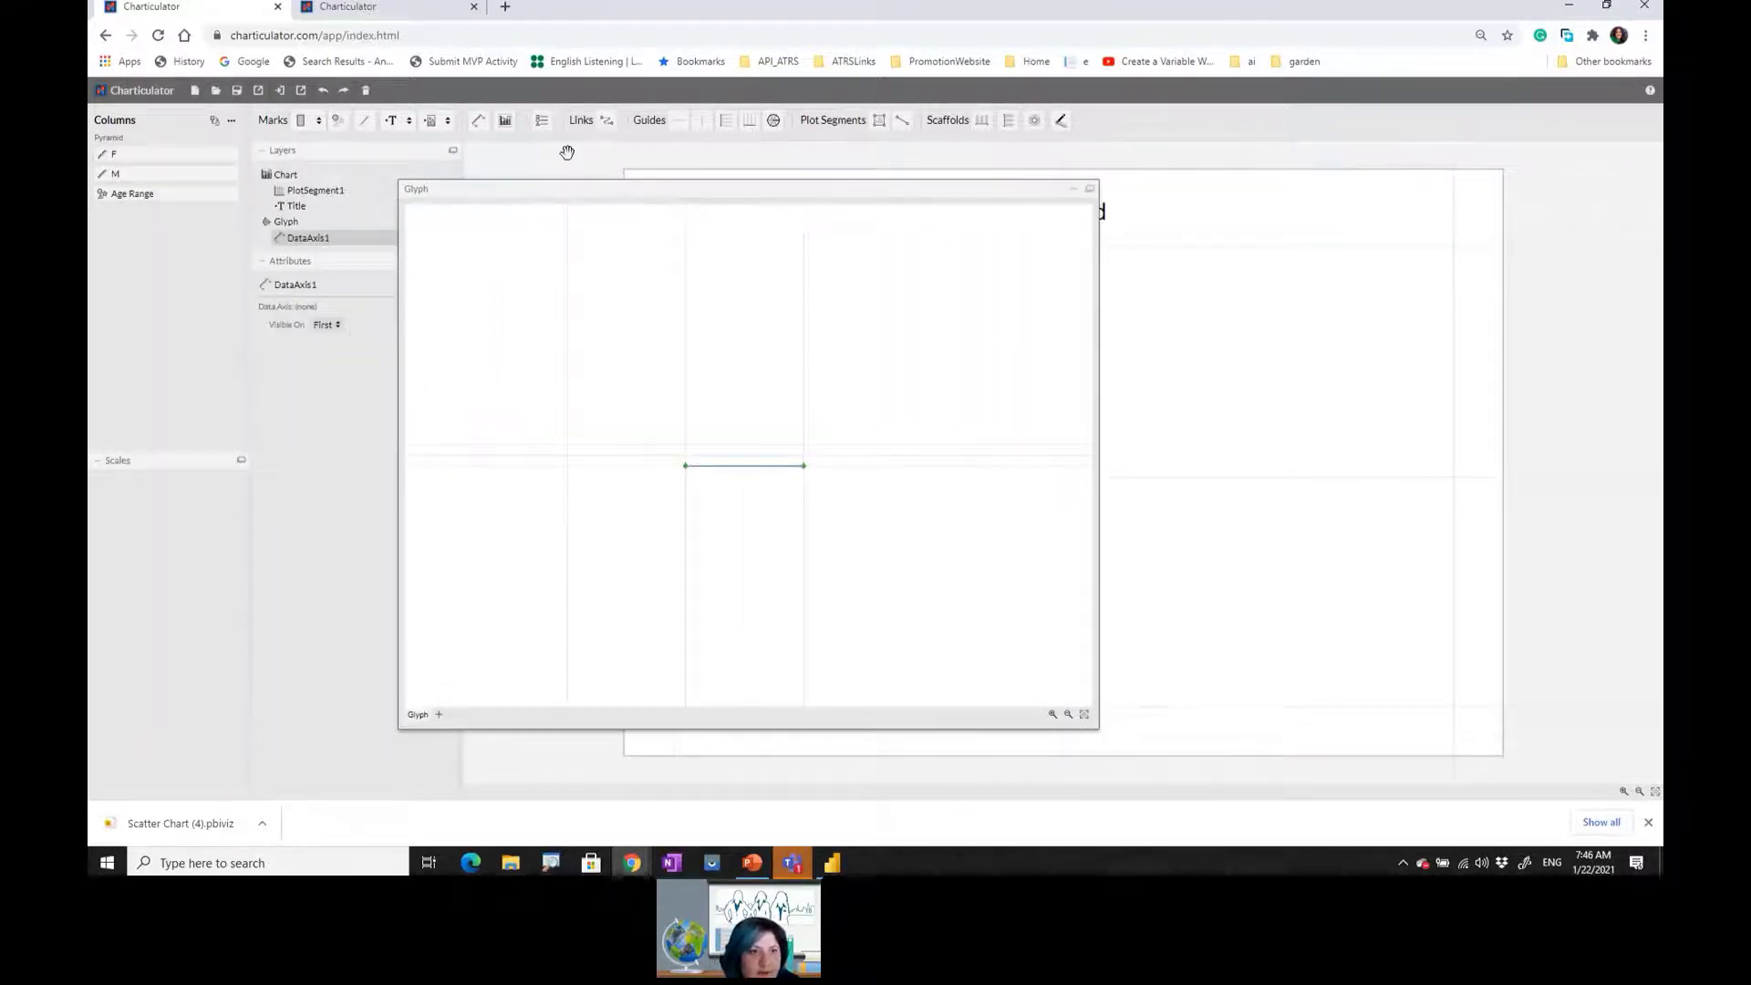
left_click(478, 121)
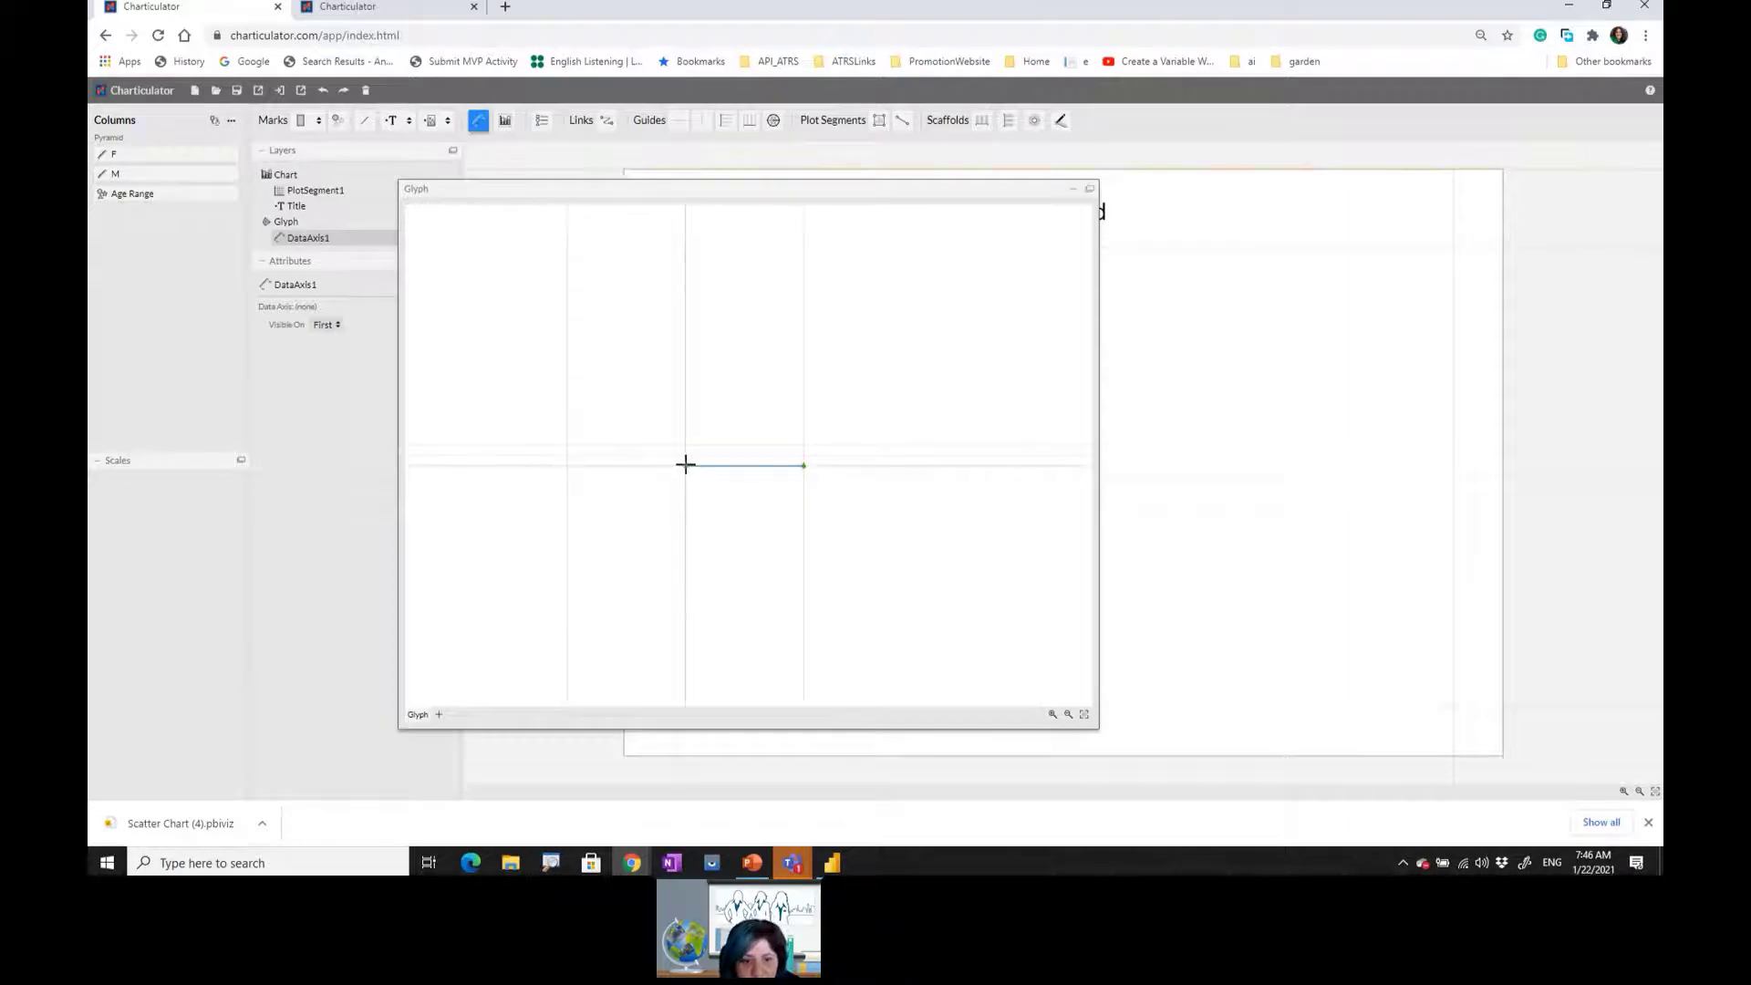
left_click_drag(685, 464, 567, 465)
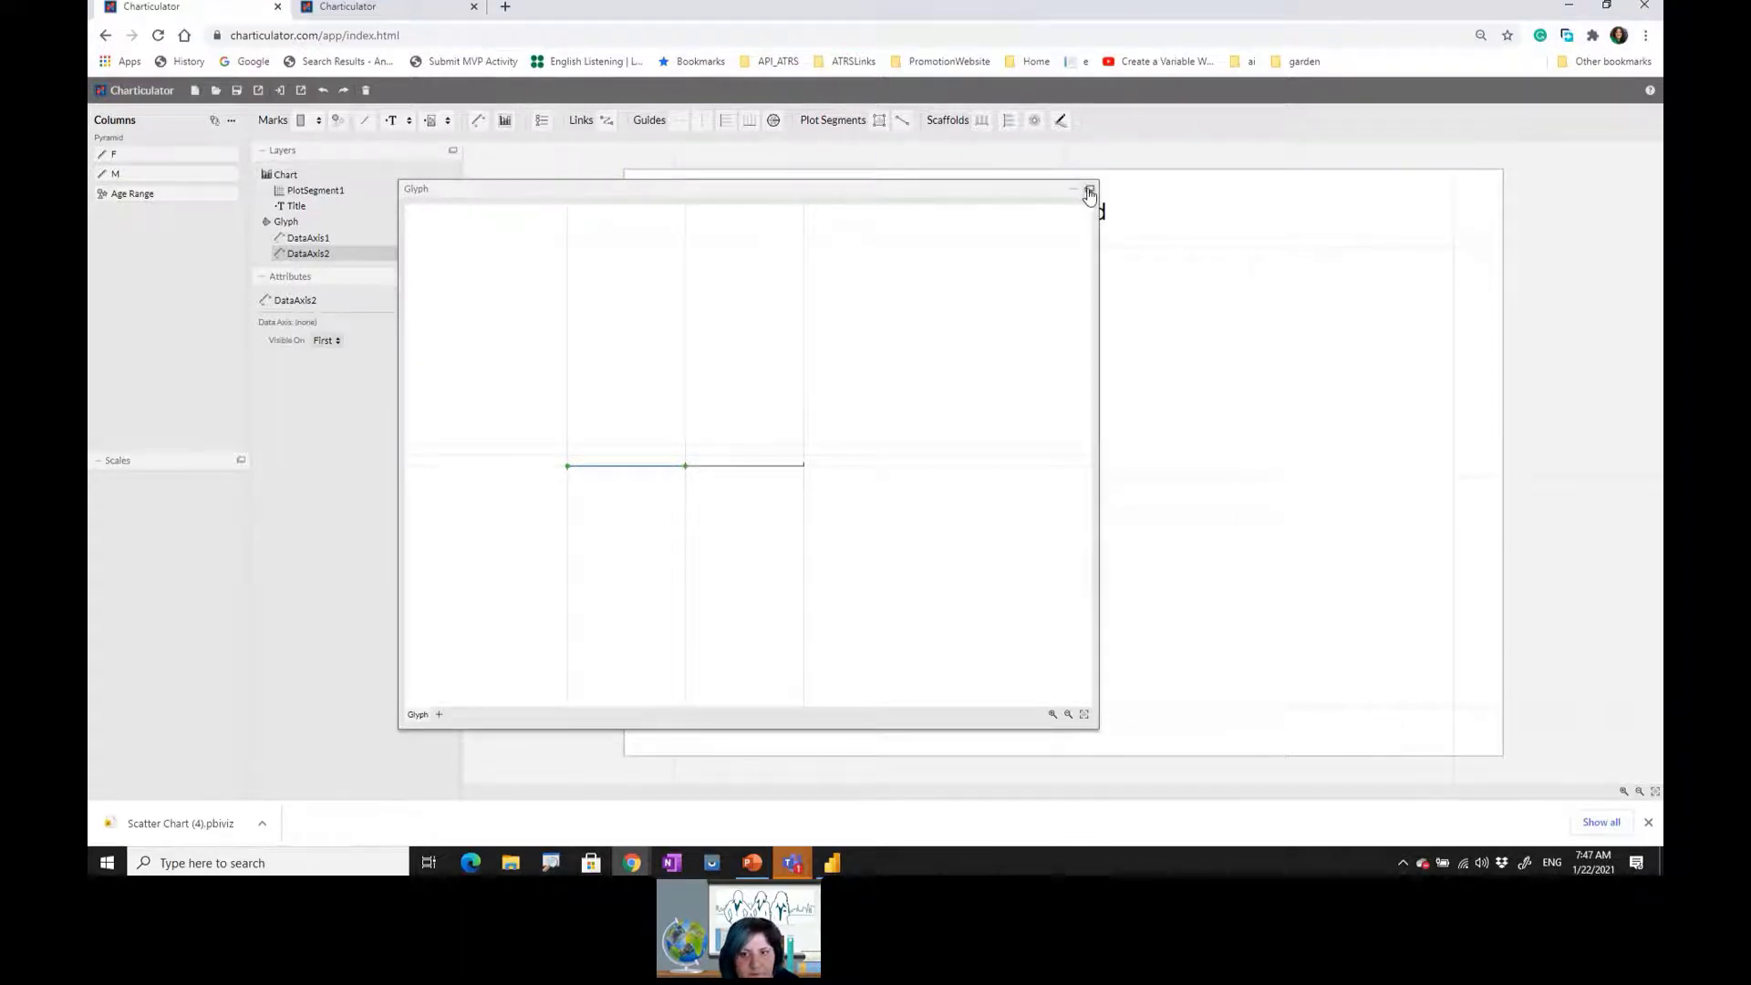
left_click(1090, 187)
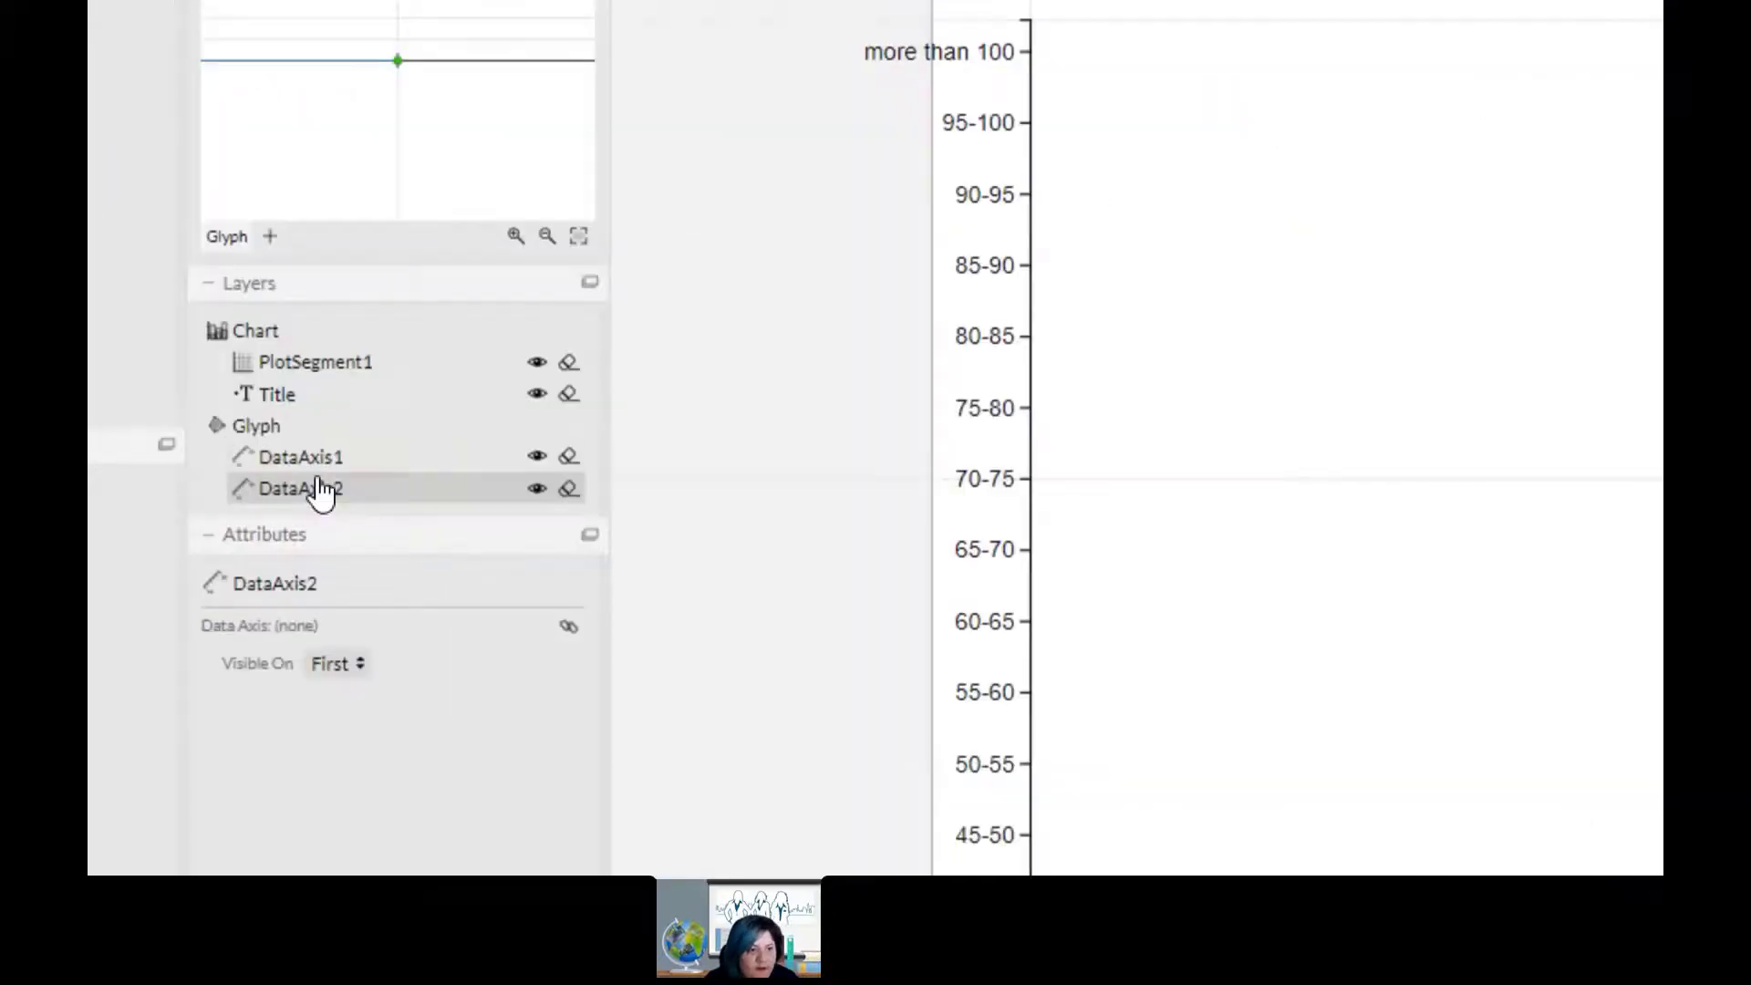
- Bind column F to the glyph's right-hand data axis and column M to its left-hand data axis
left_click(318, 468)
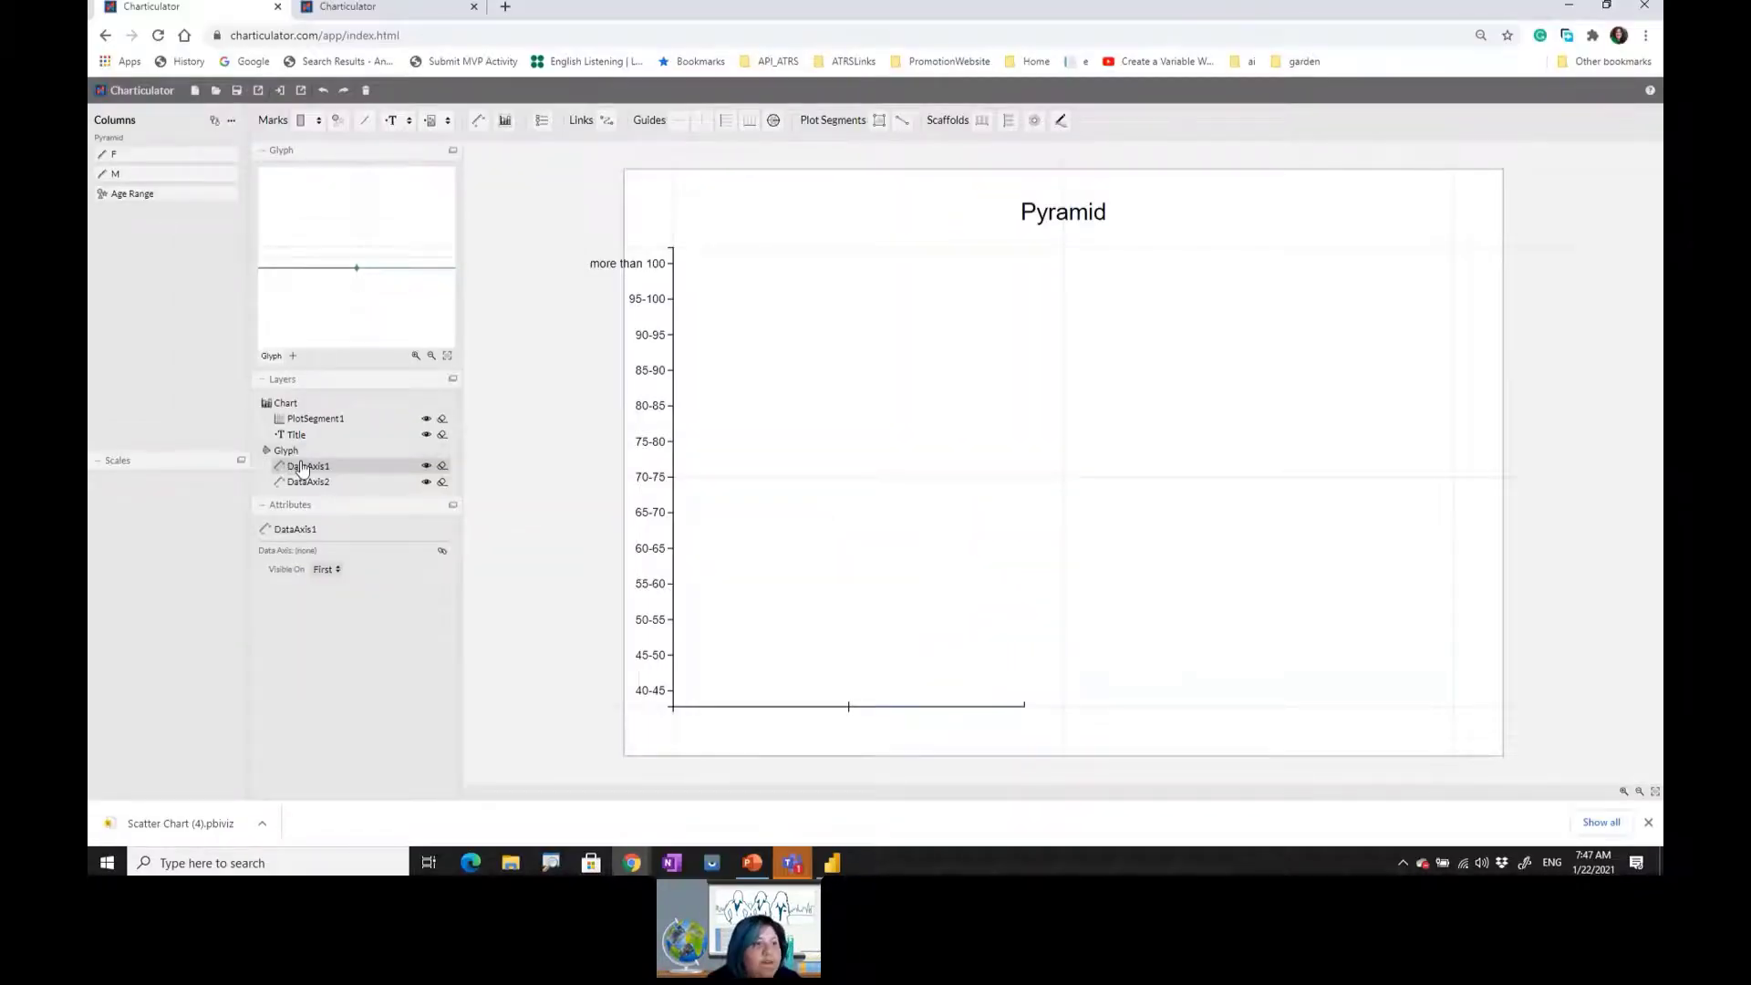
left_click_drag(110, 155, 325, 554)
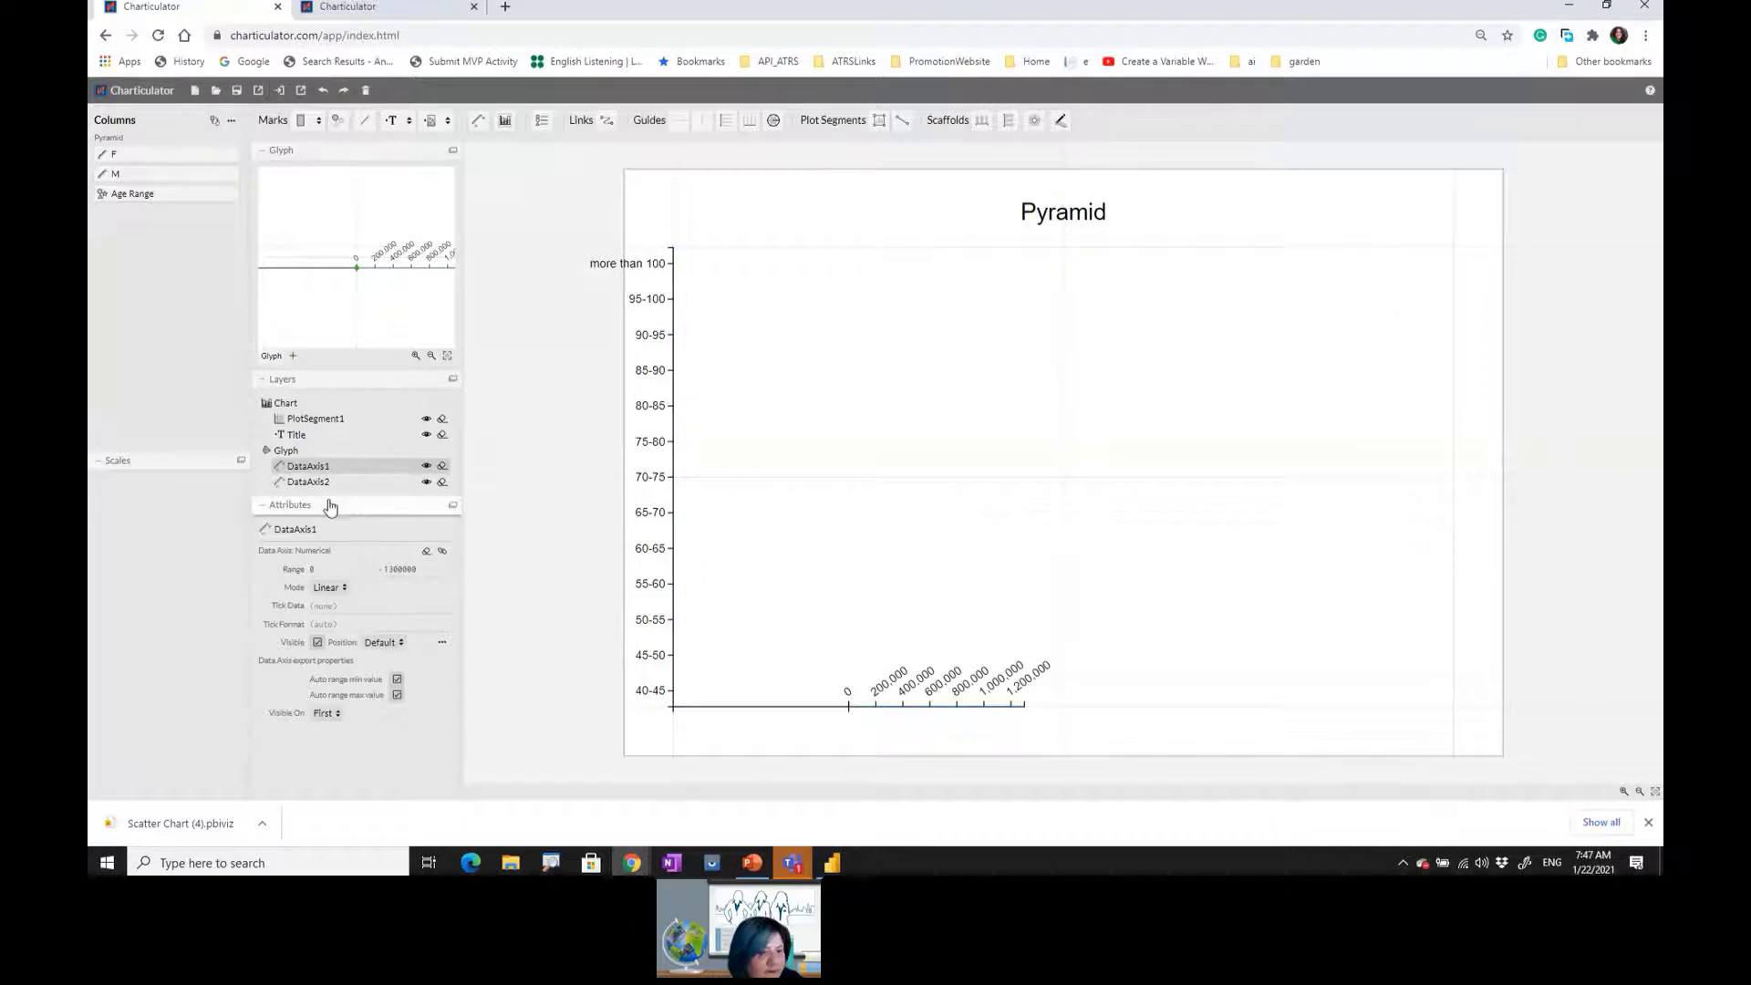
left_click(308, 481)
left_click_drag(132, 182, 313, 554)
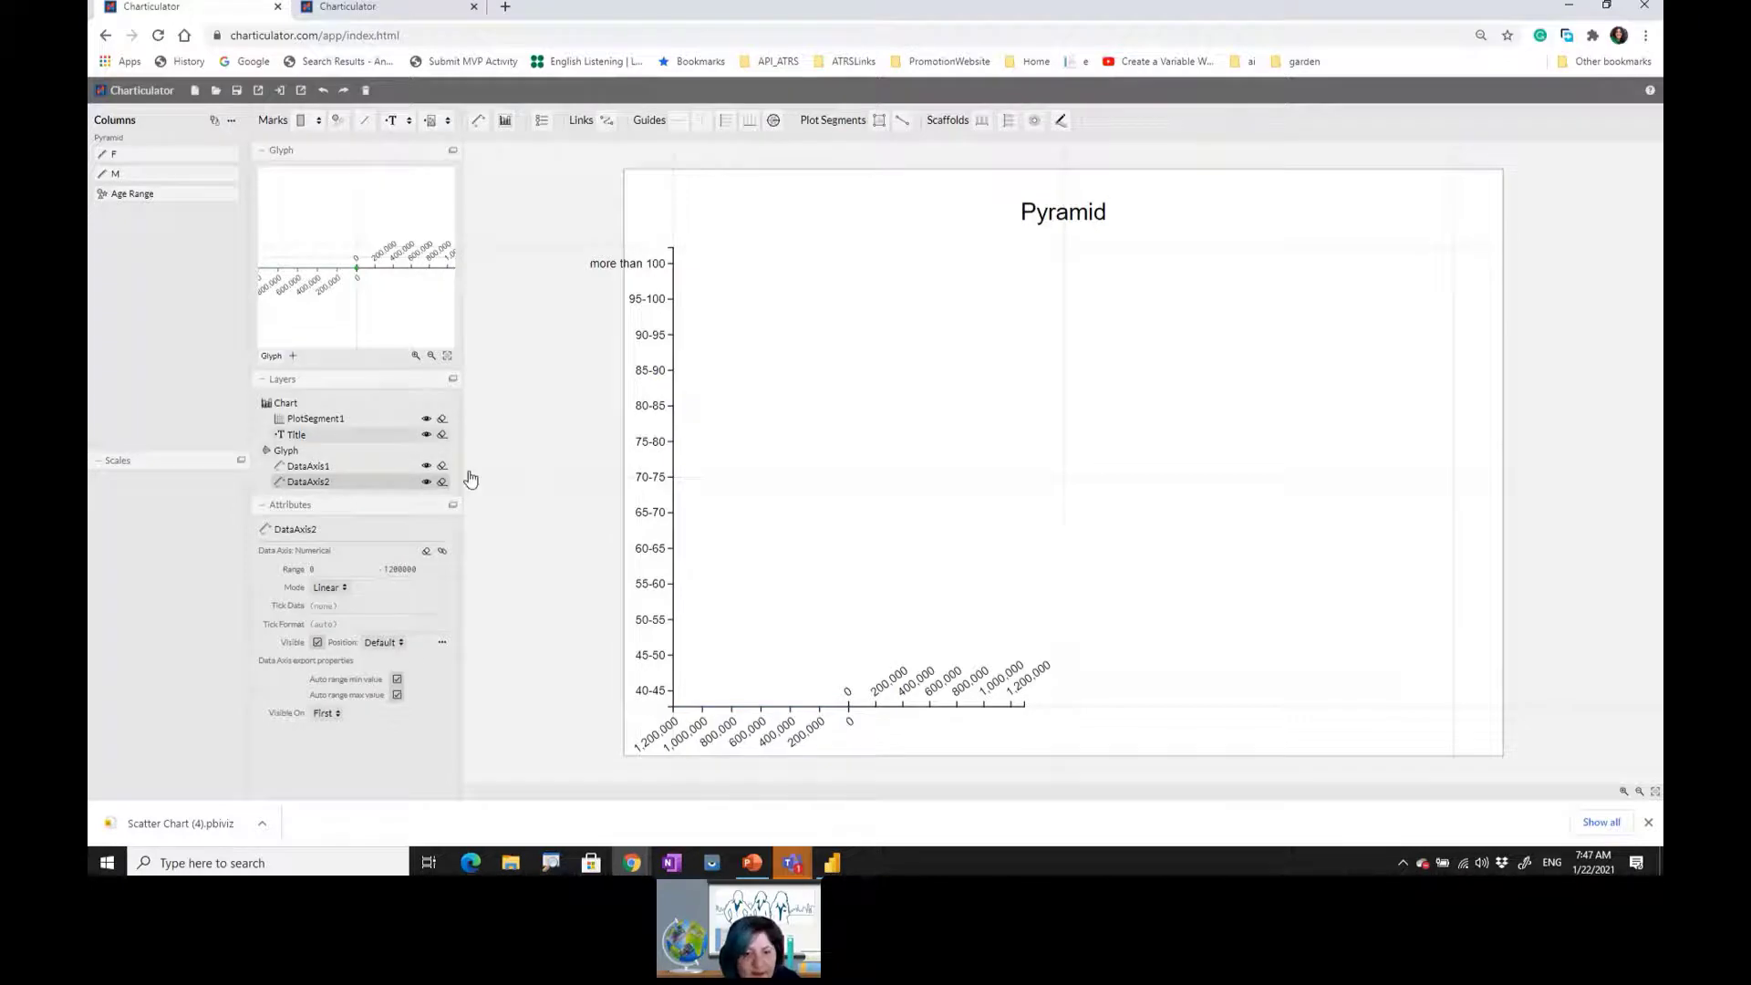
- Set the position of the glyph's F data axis to Opposite
left_click(320, 467)
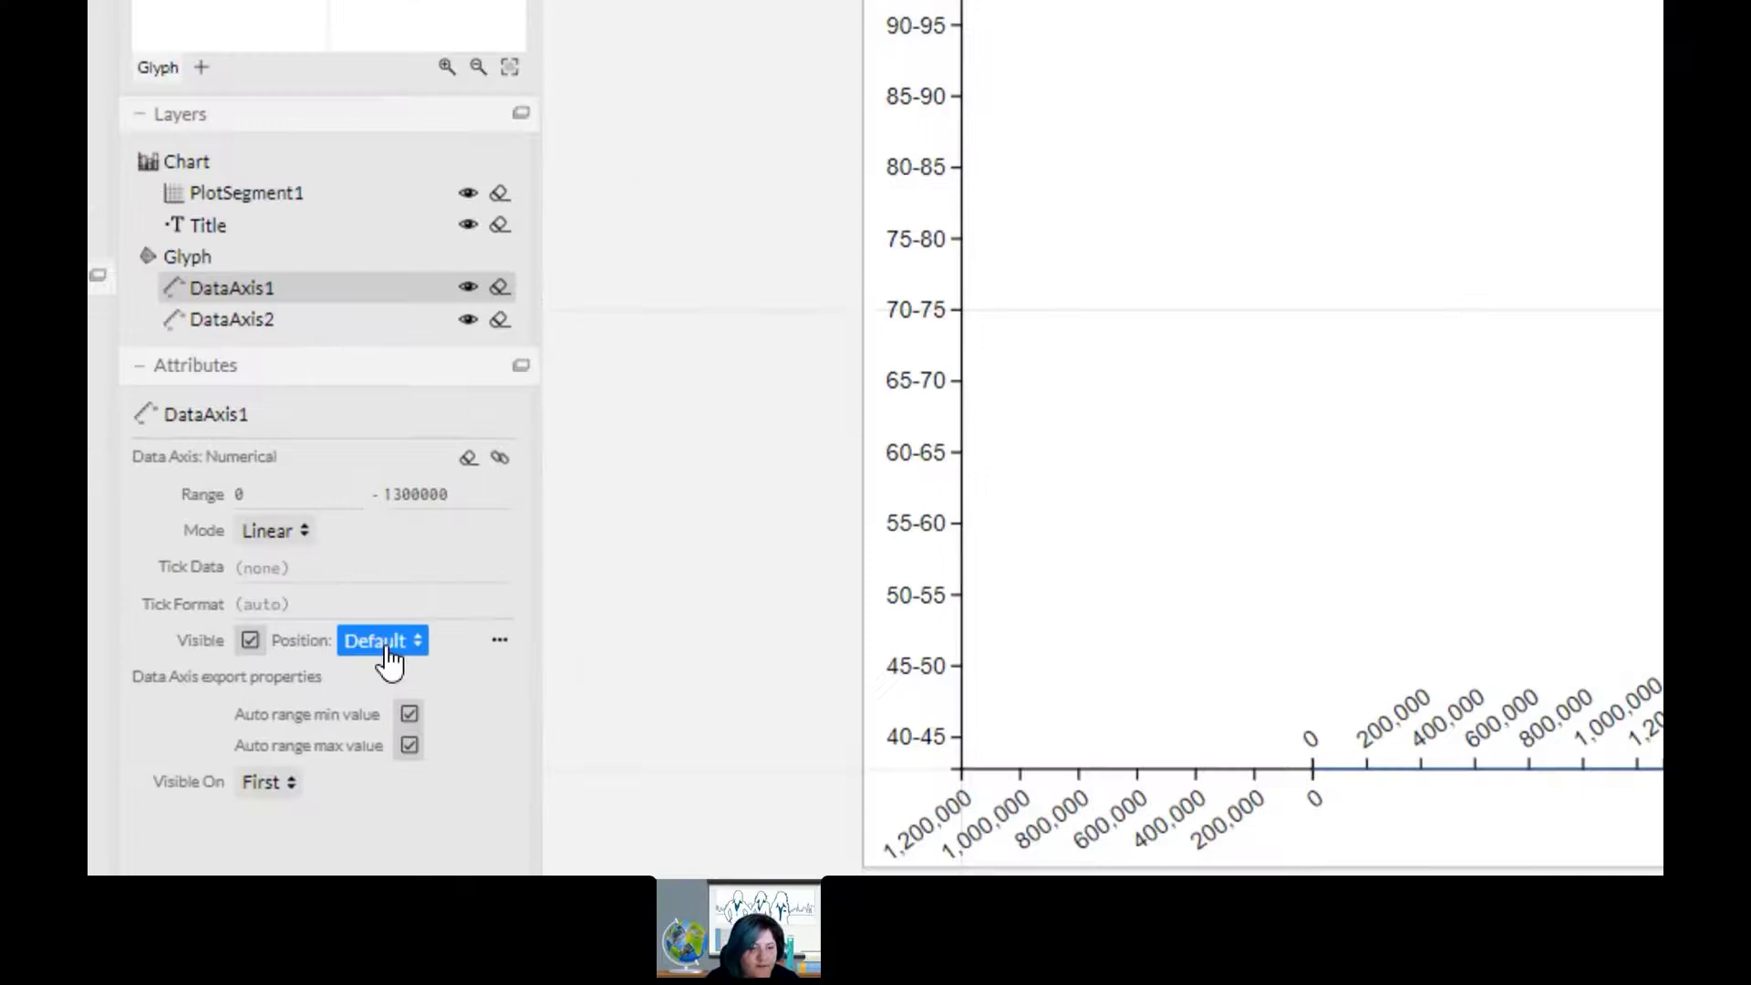
left_click(384, 643)
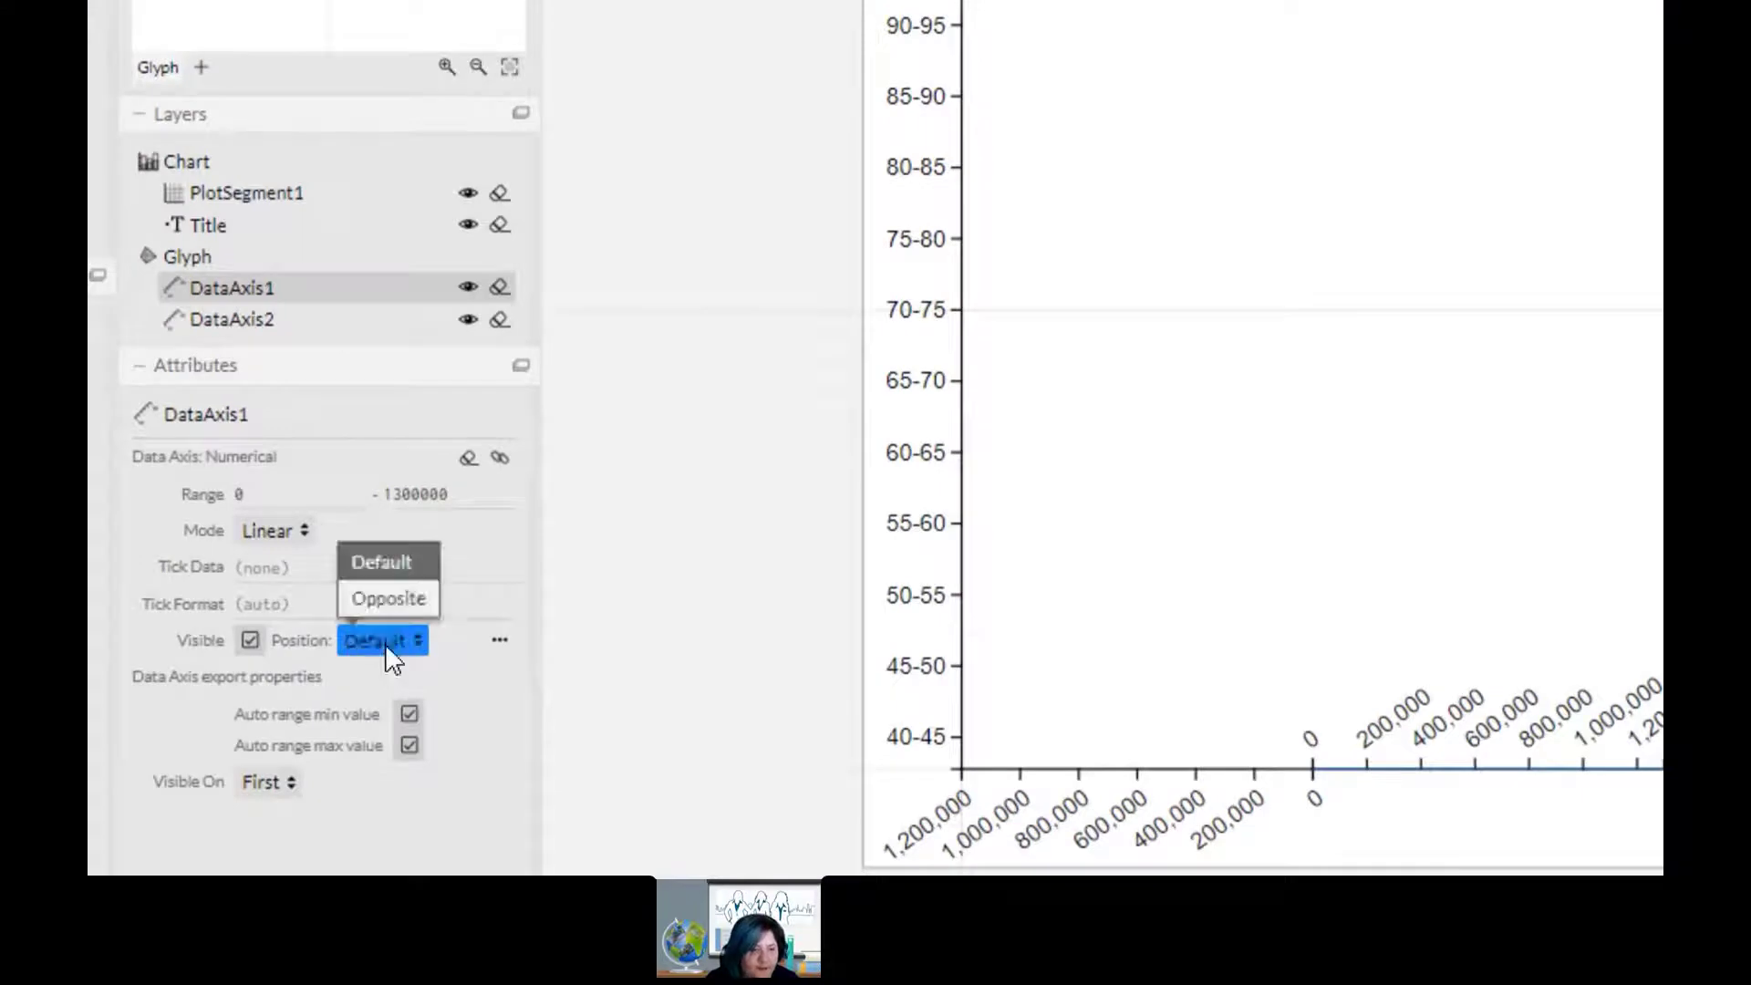
left_click(391, 598)
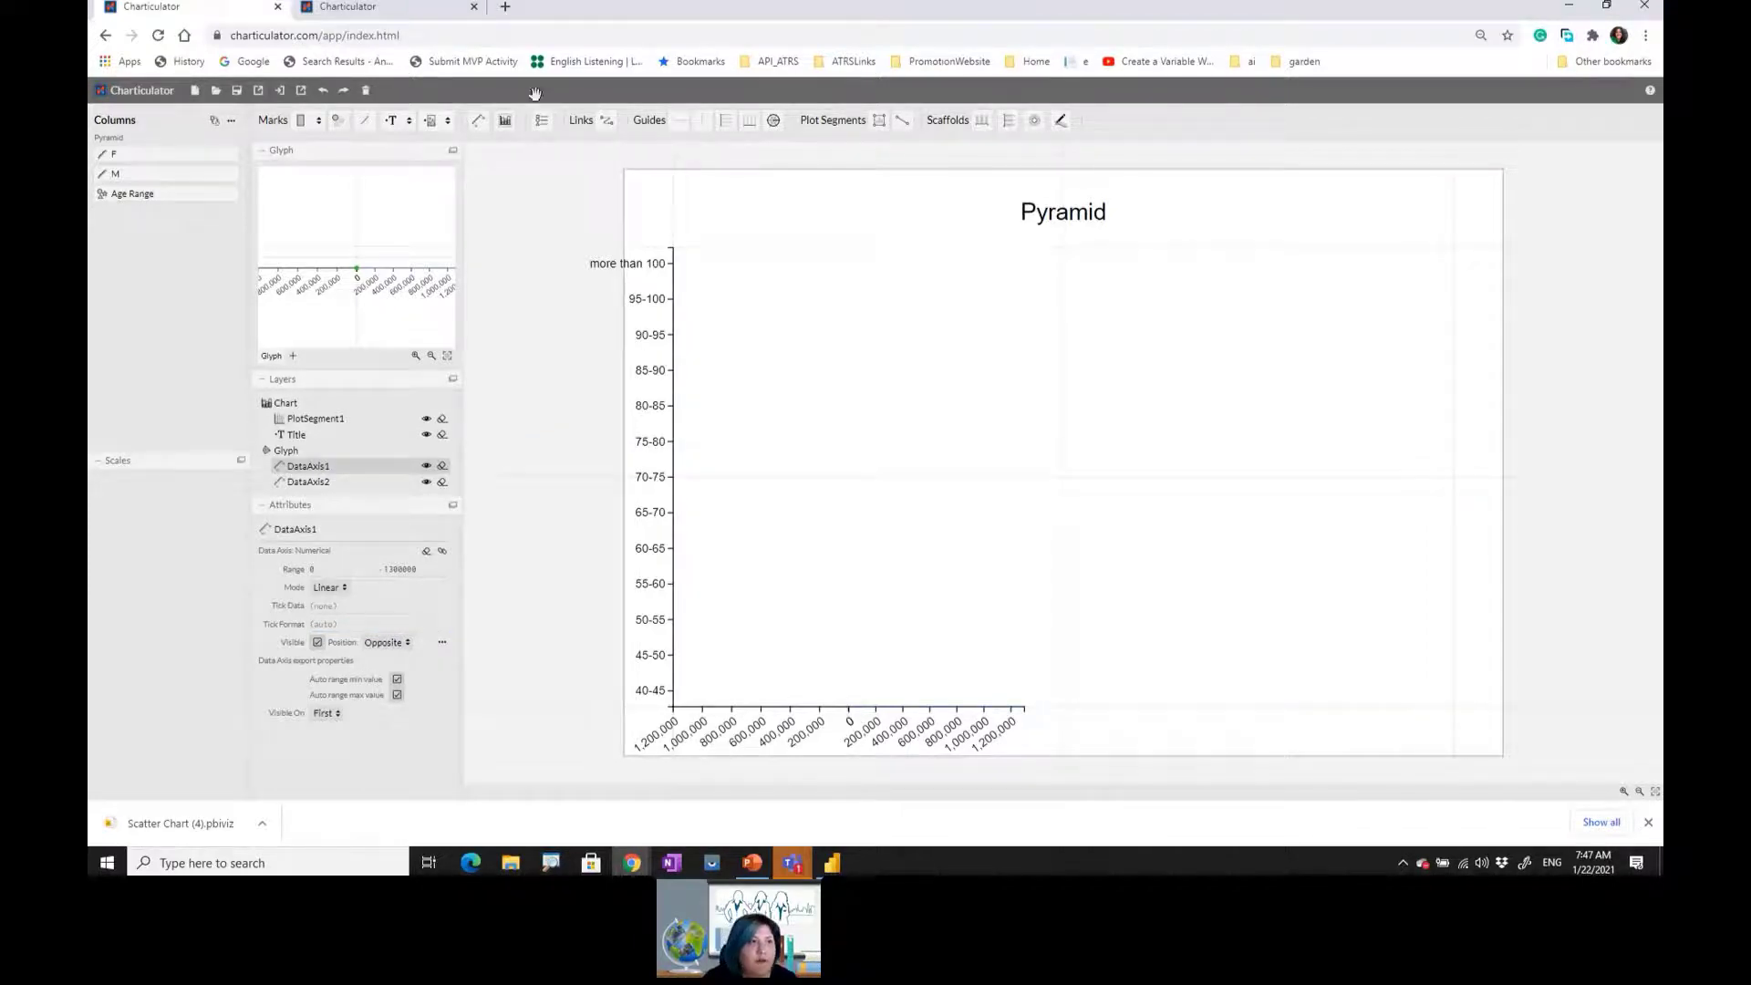
- Undo the axis position change, the F and M bindings and both data axes in the glyph
left_click(322, 90)
left_click(322, 90)
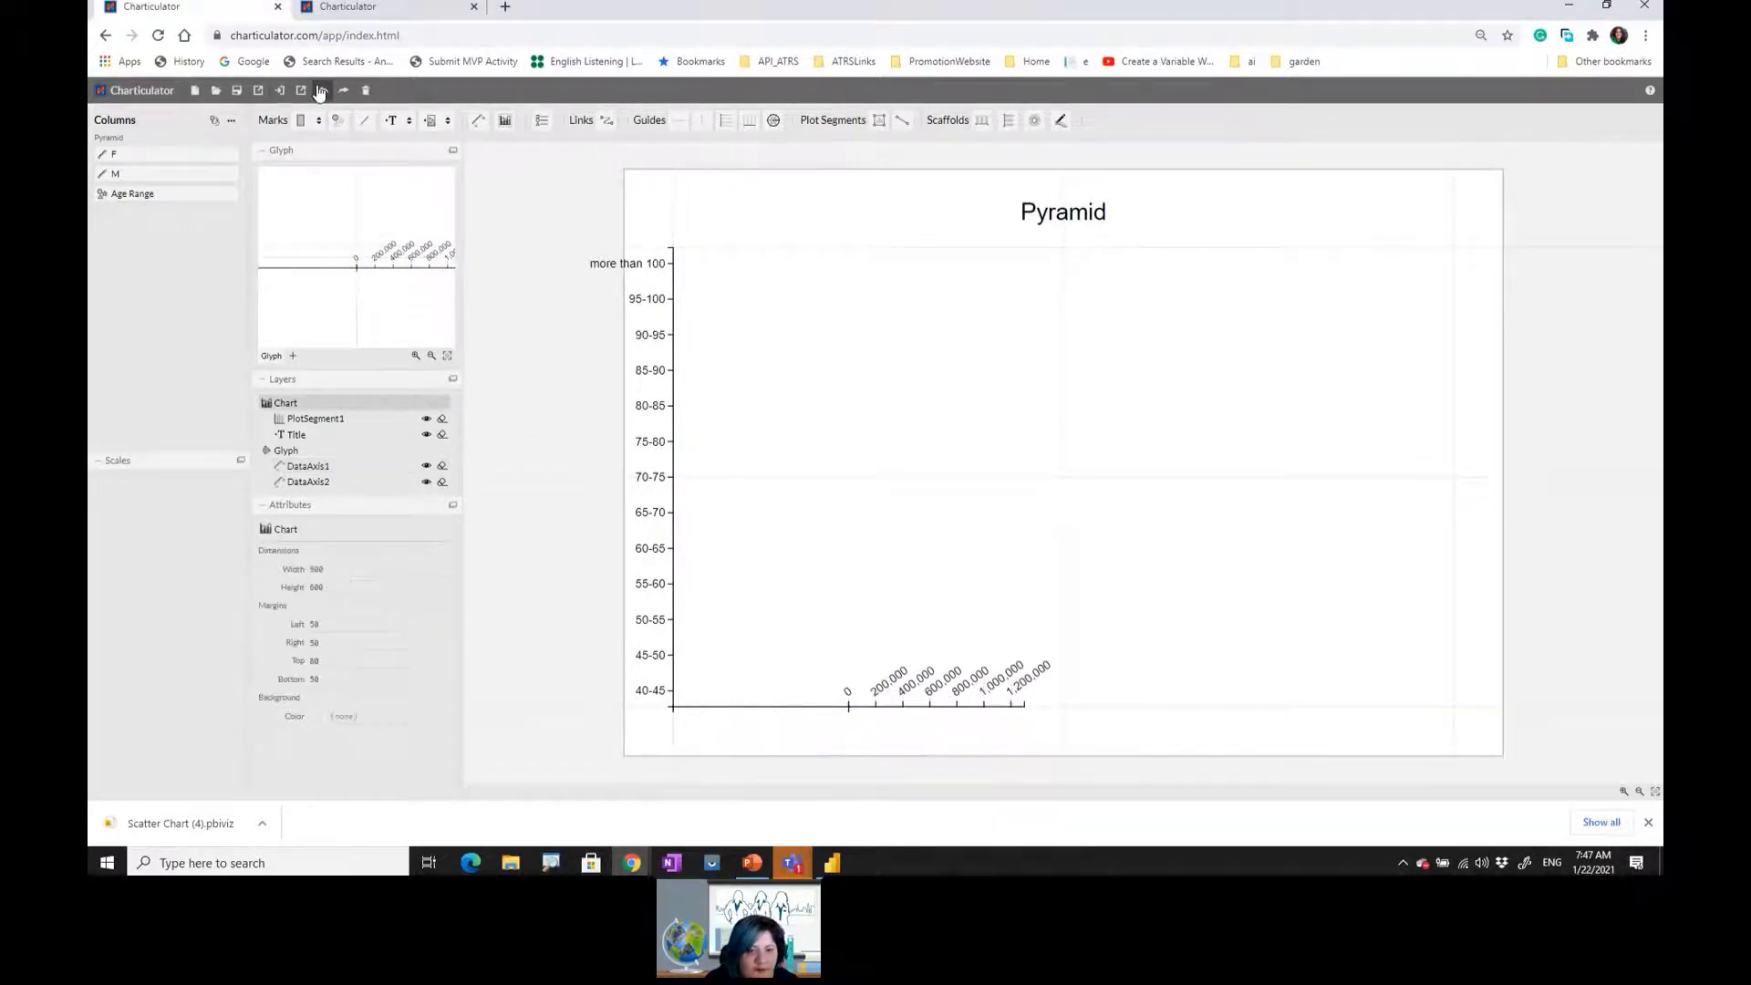
left_click(322, 90)
left_click(322, 90)
left_click(322, 91)
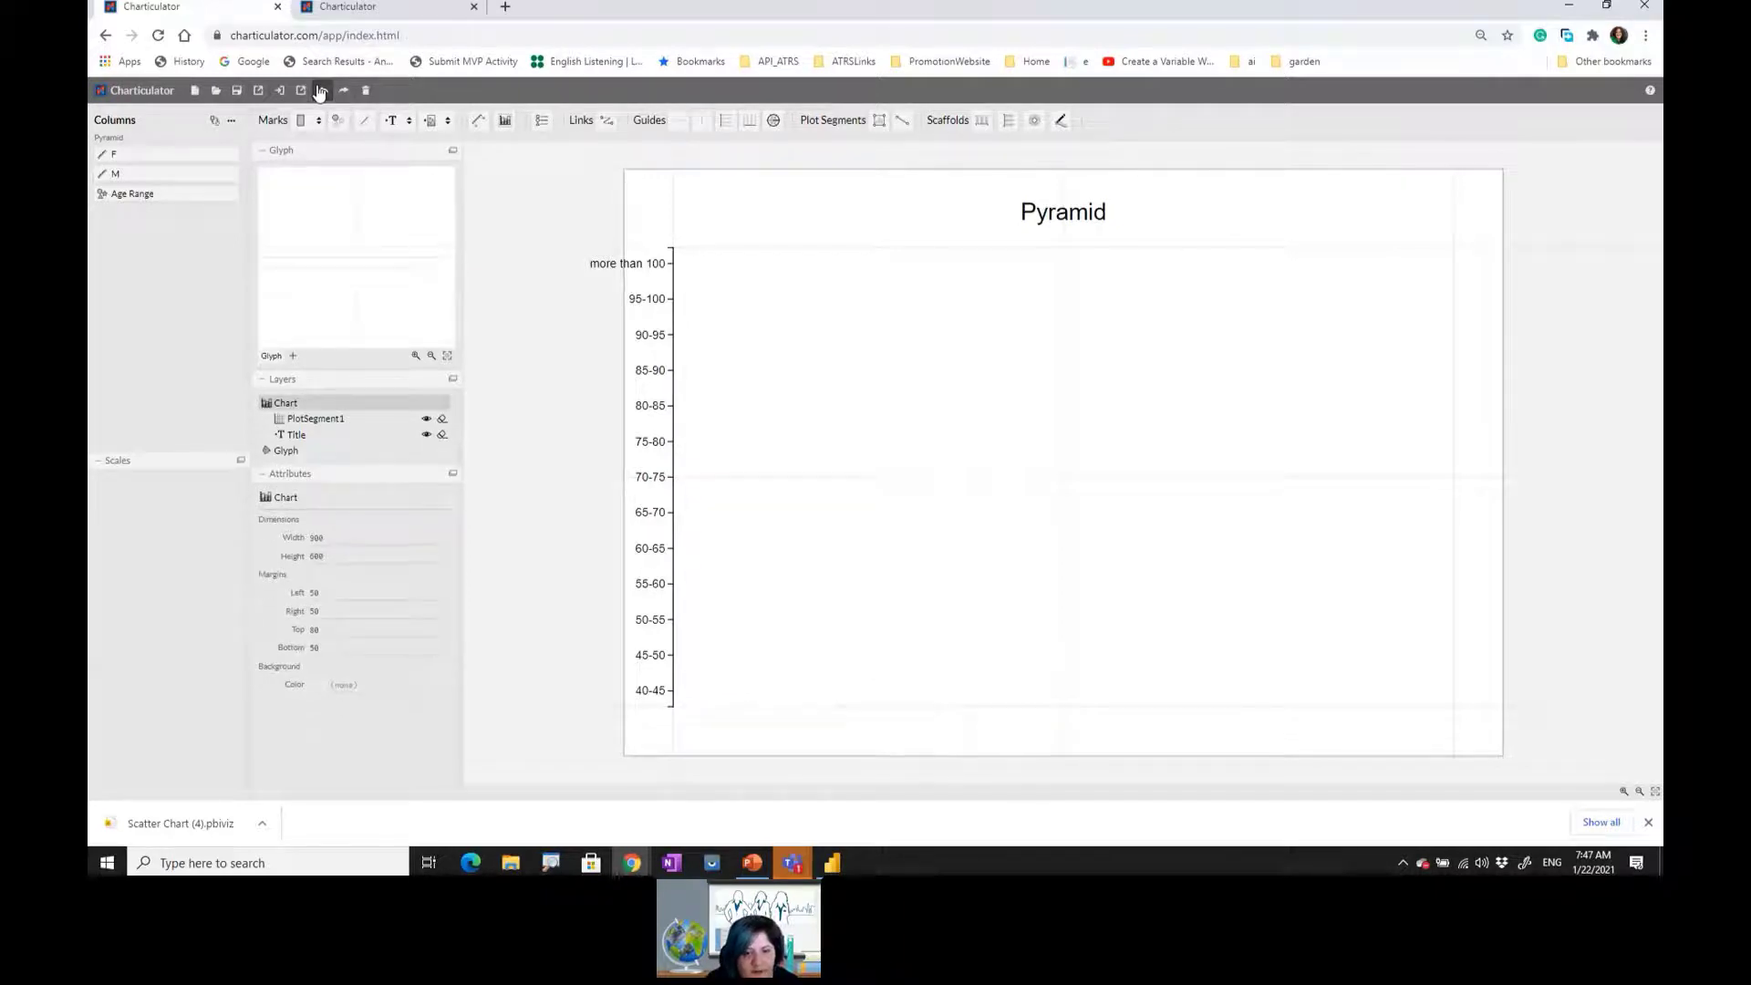
left_click(352, 266)
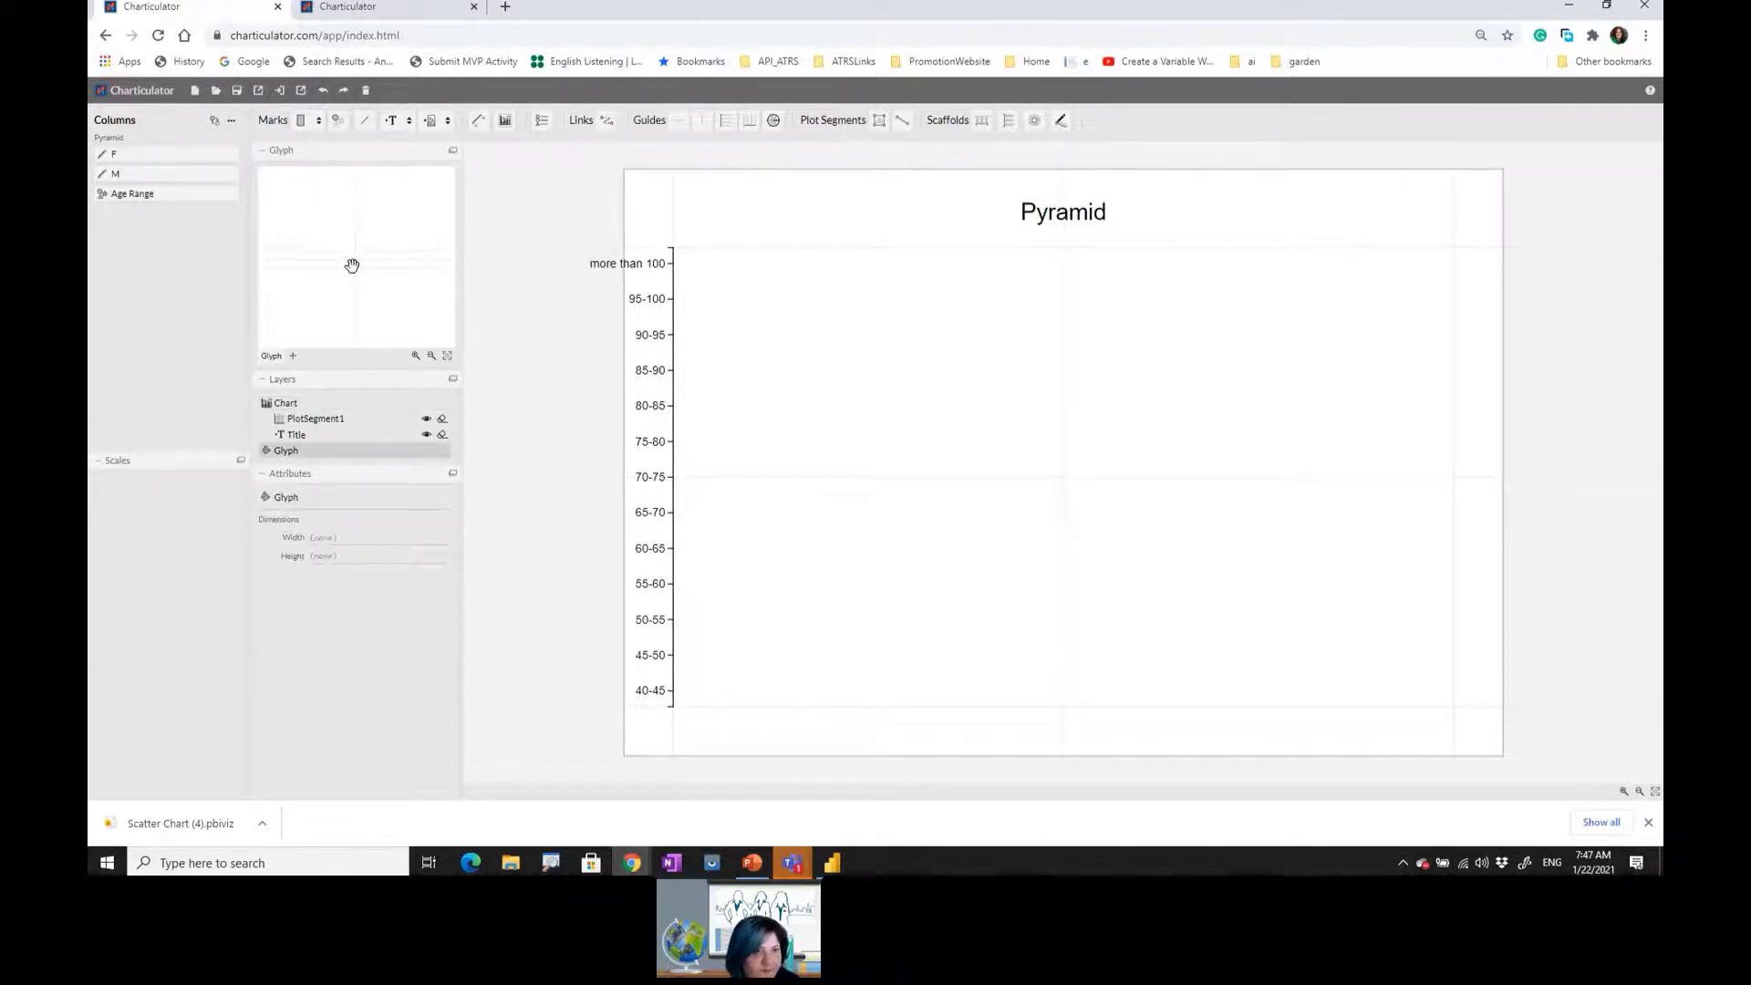
left_click(478, 120)
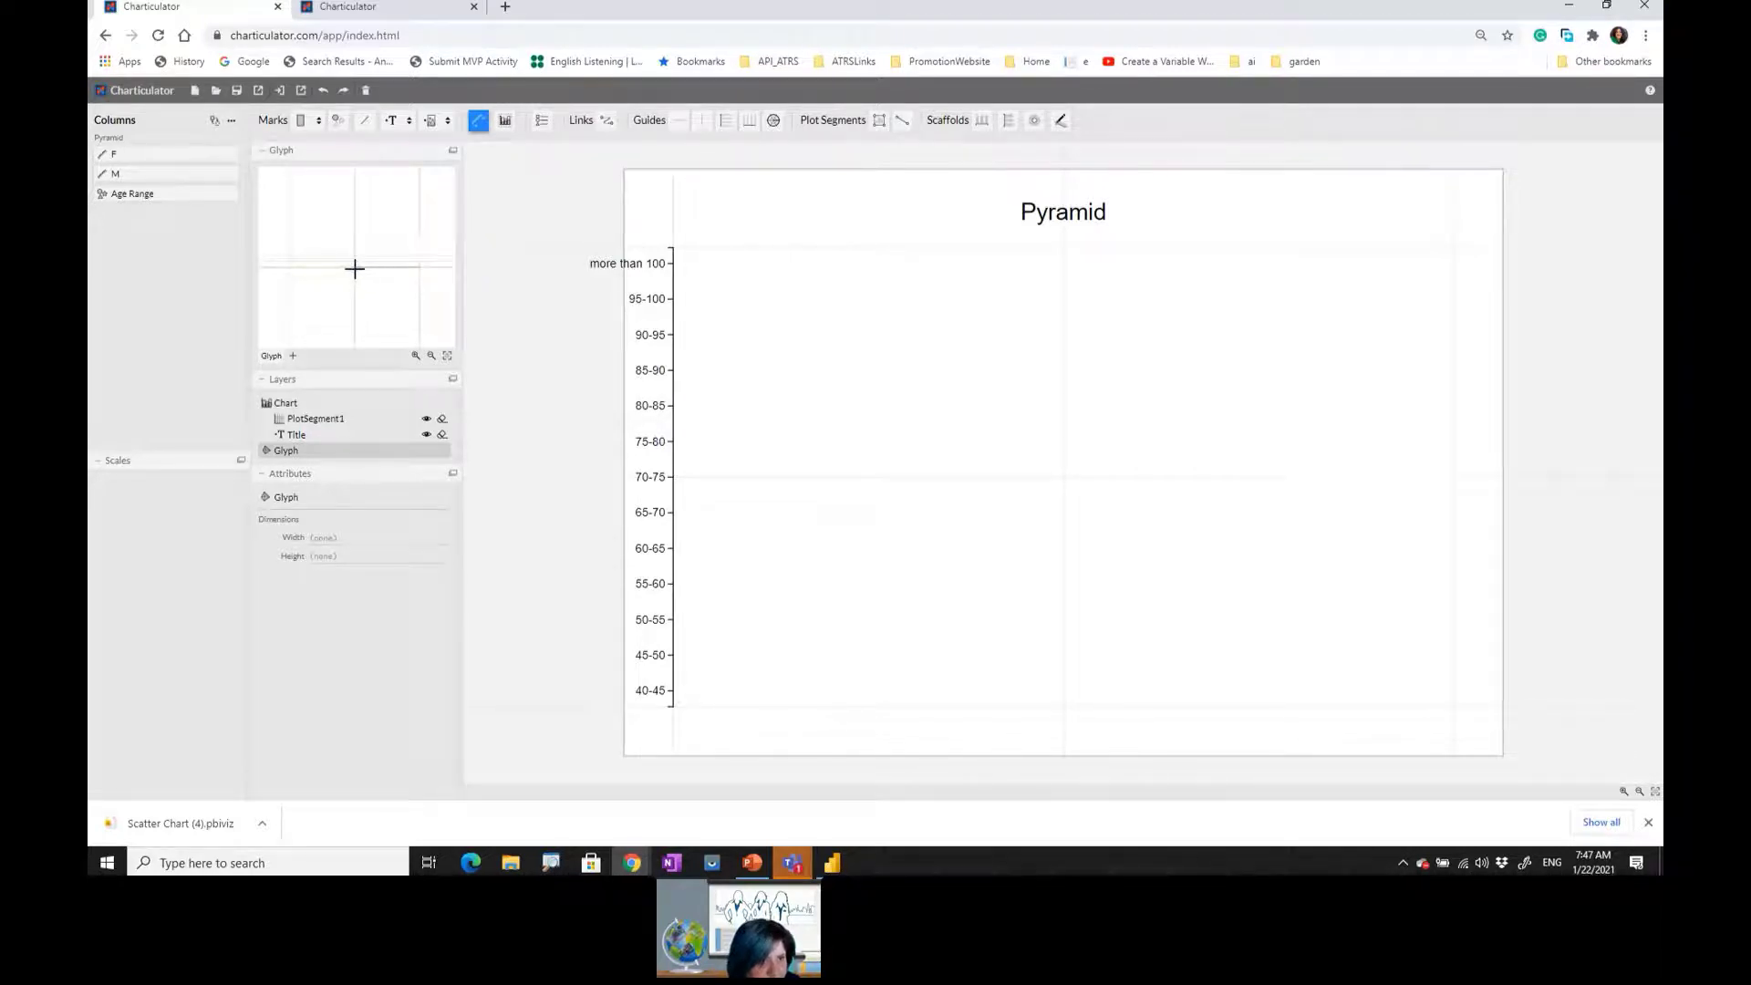
left_click_drag(354, 268, 420, 268)
mouse_move(136, 154)
left_mouse_down()
mouse_move(848, 710)
mouse_move(419, 416)
mouse_move(334, 520)
mouse_move(339, 548)
left_mouse_up()
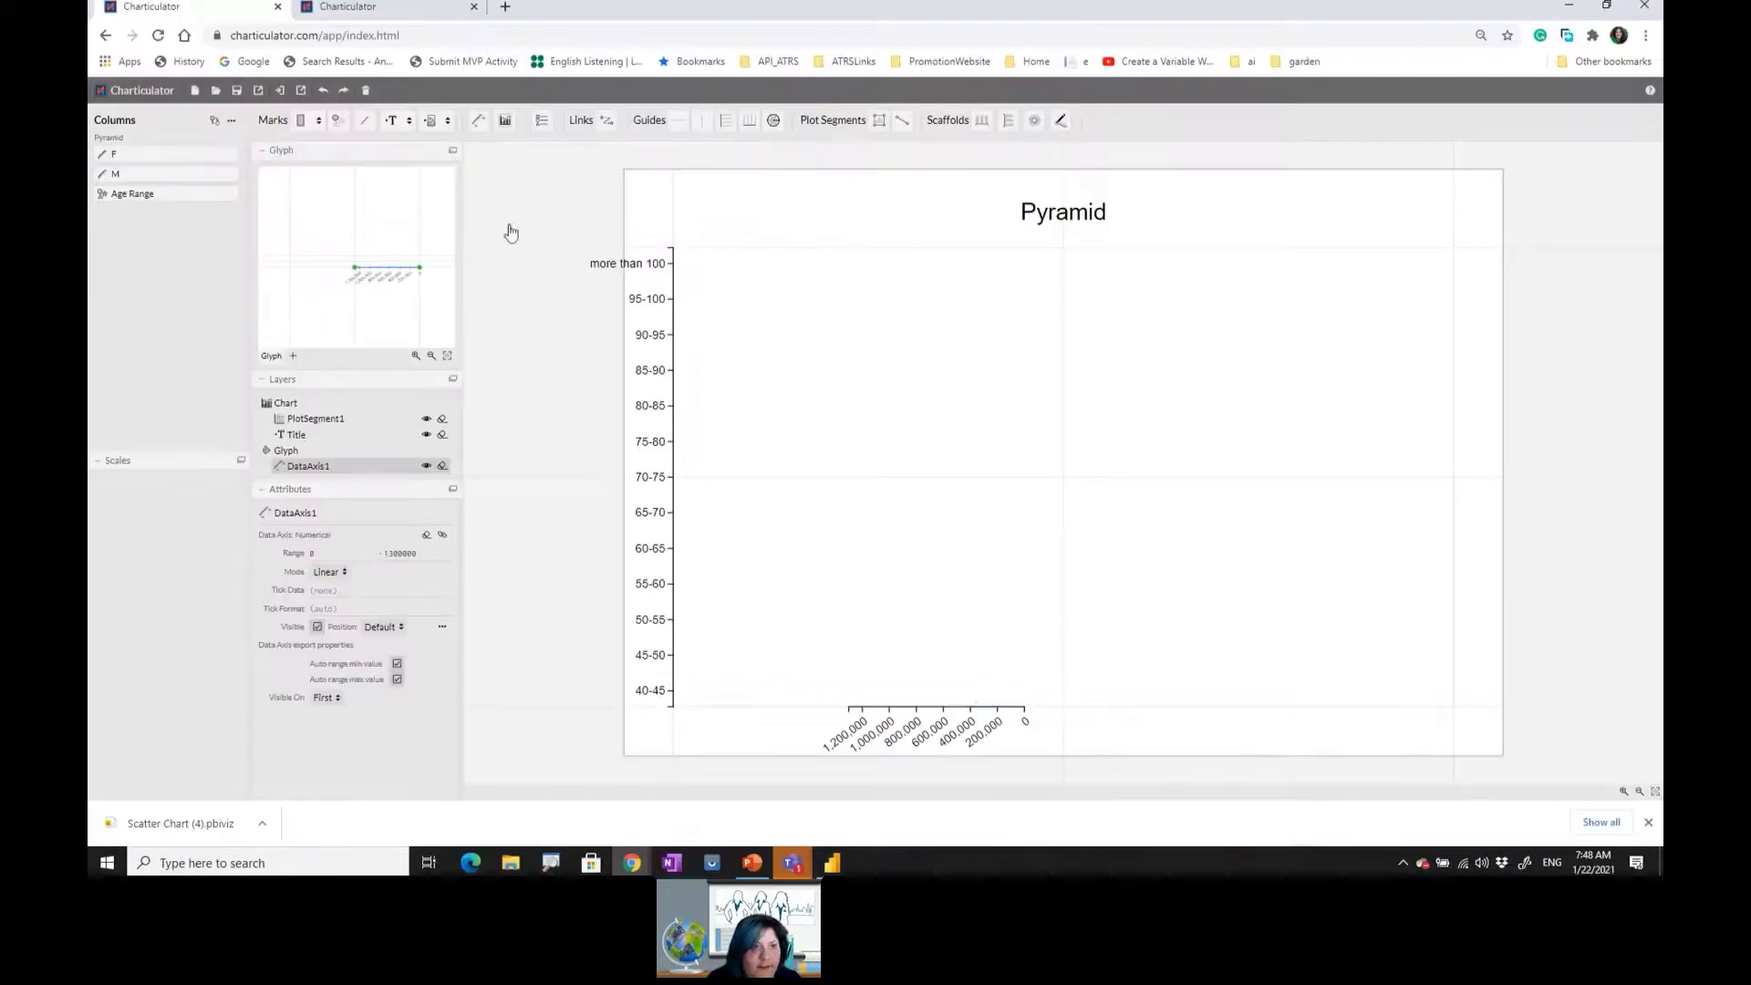
left_click(325, 92)
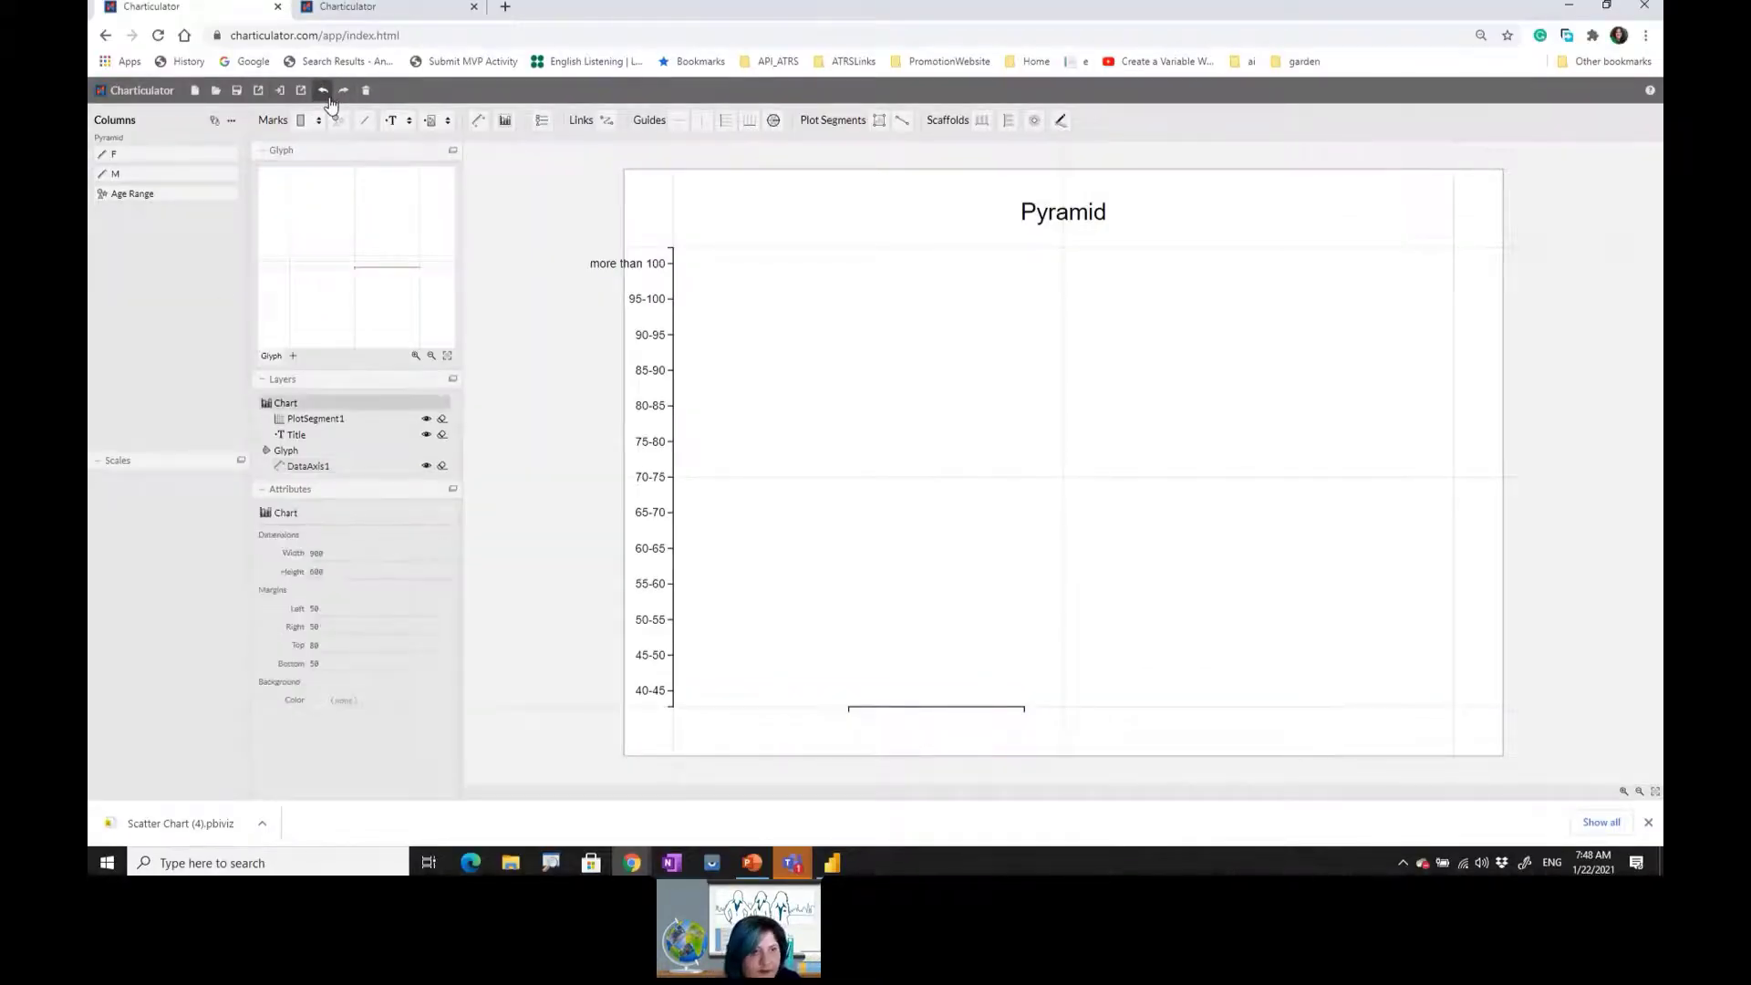
left_click_drag(115, 155, 394, 274)
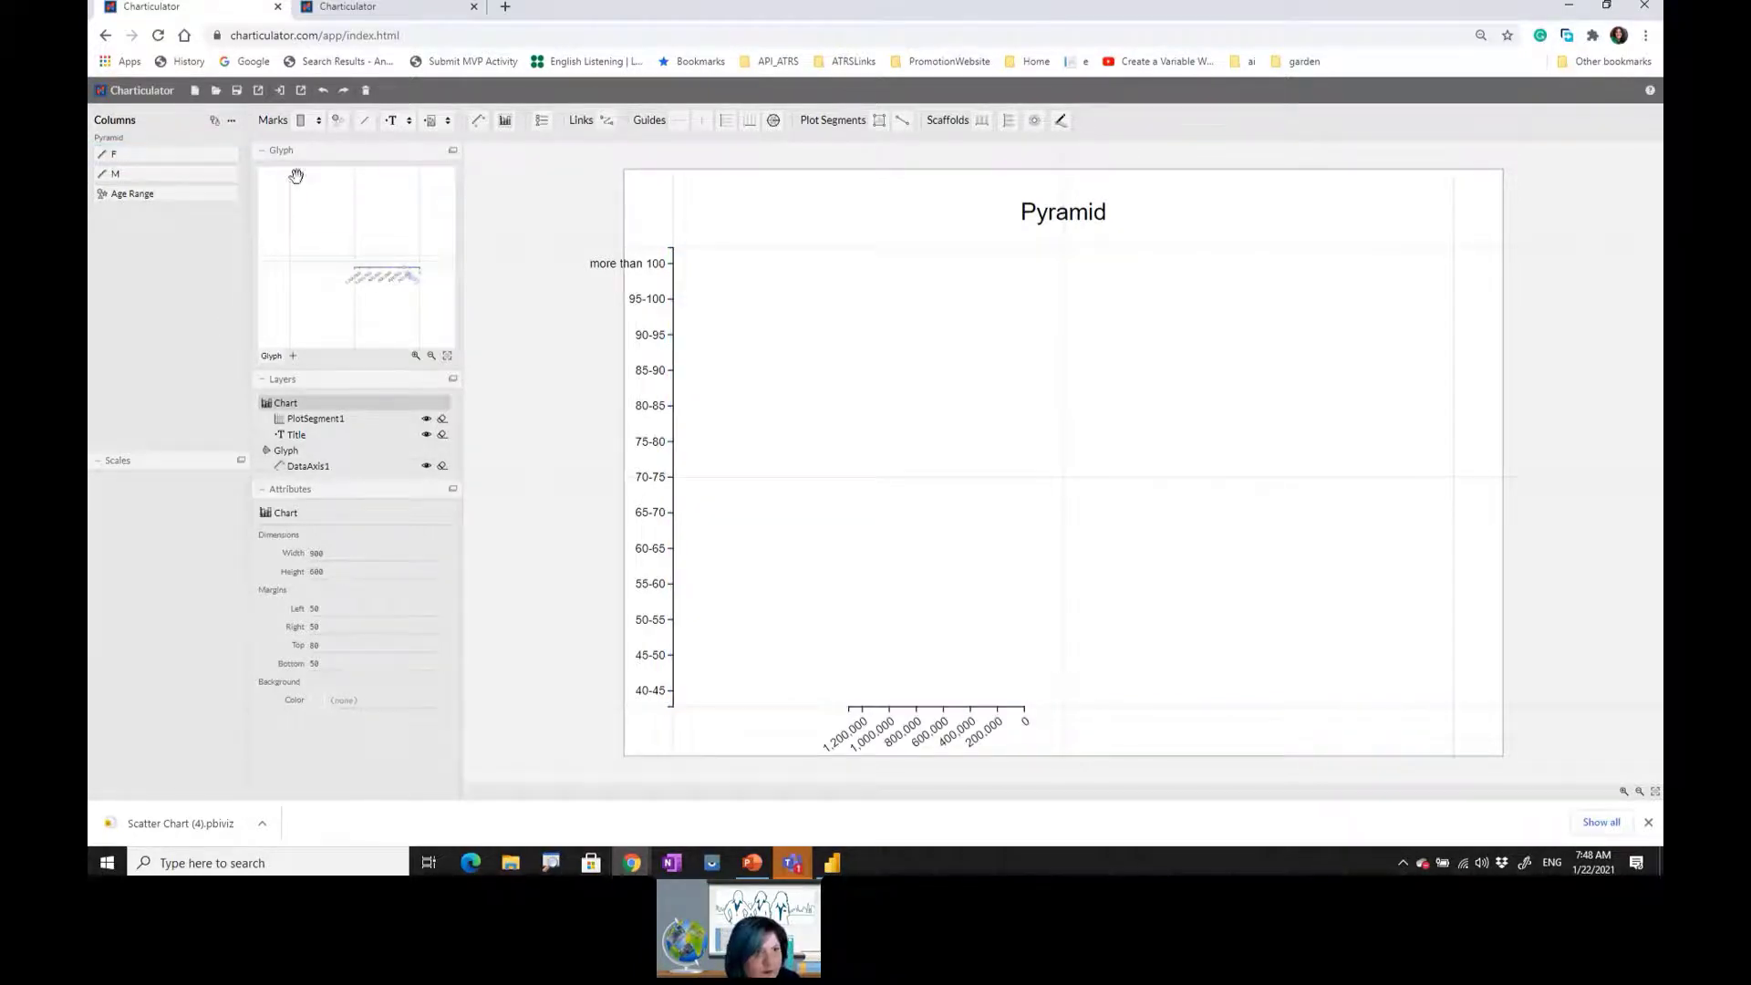
left_click(324, 91)
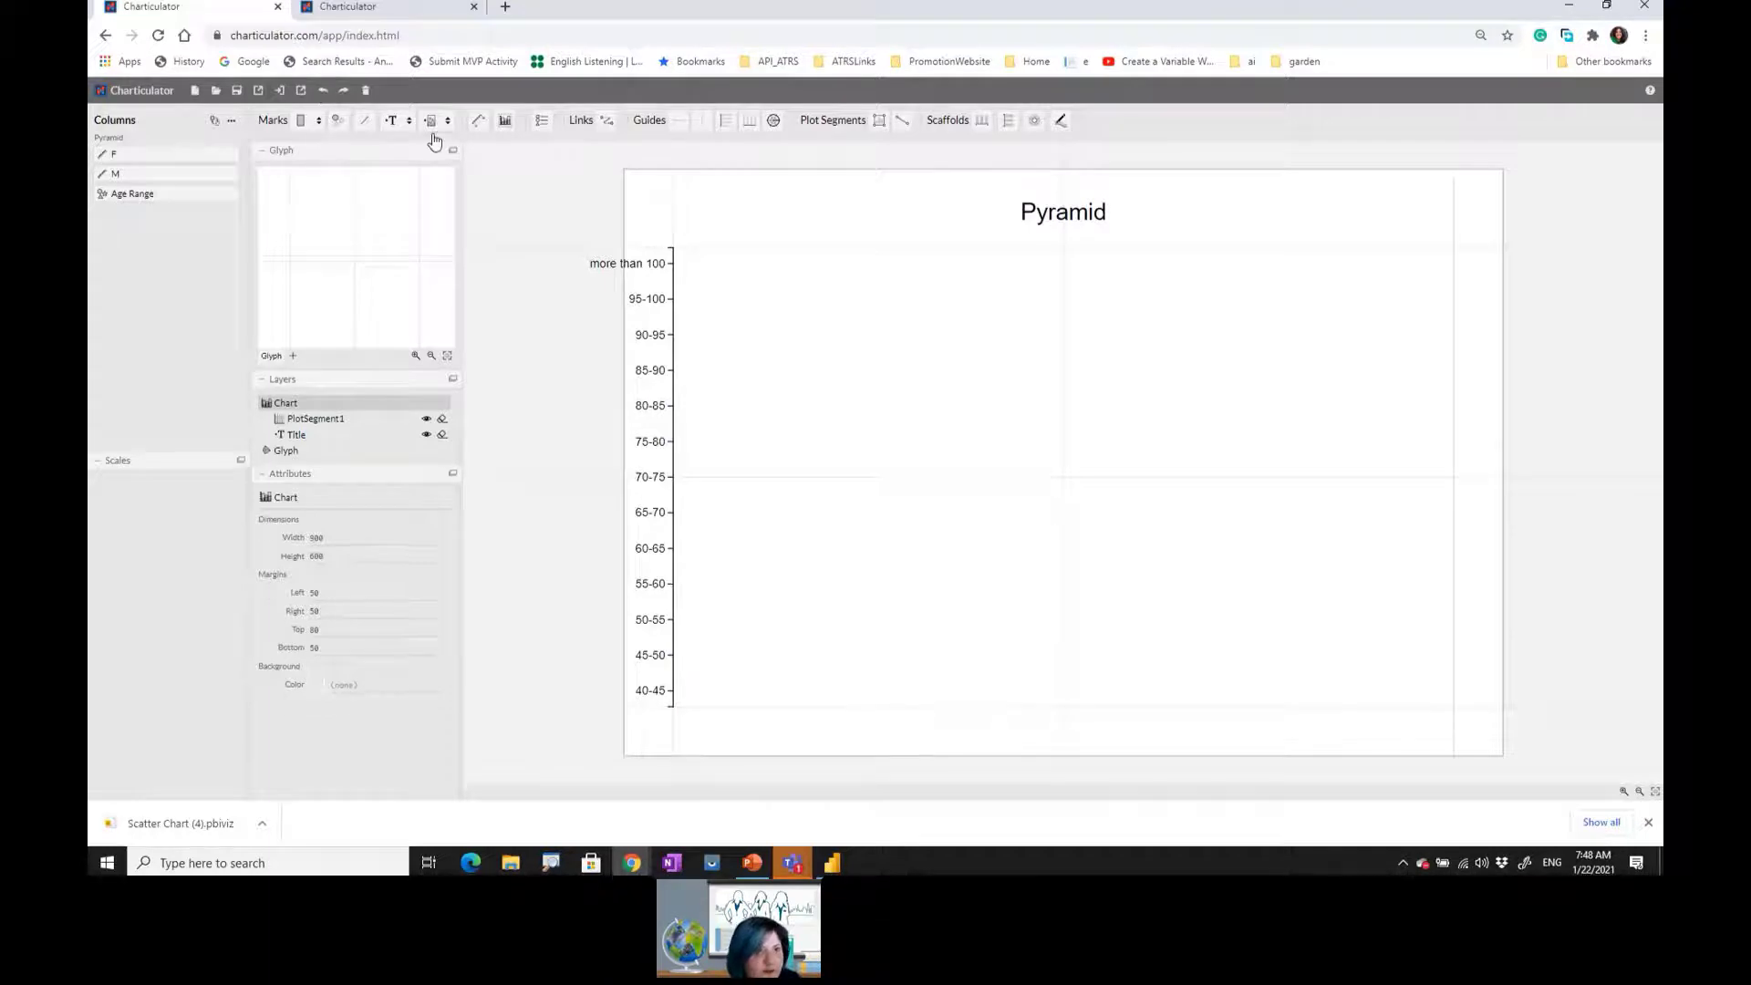
- Draw a horizontal data axis in the glyph from its center to the right guide and bind column F to it
left_click(478, 120)
left_click_drag(350, 266, 419, 262)
left_click_drag(159, 155, 330, 540)
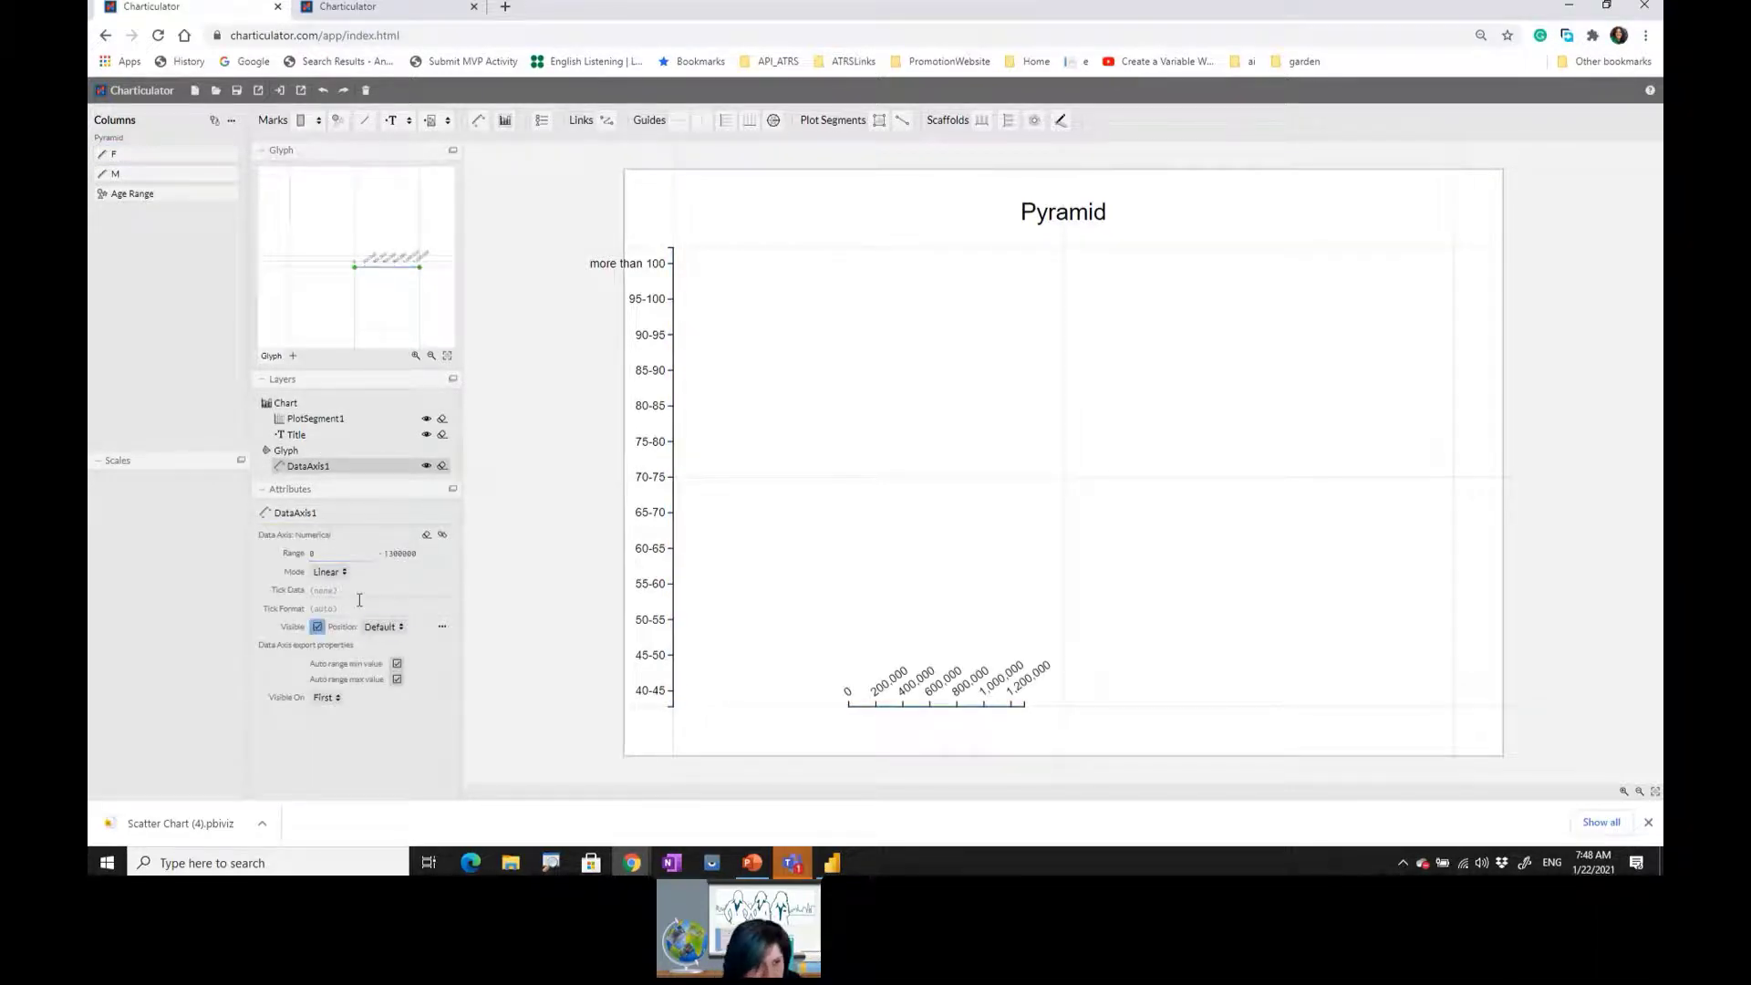
left_click(323, 90)
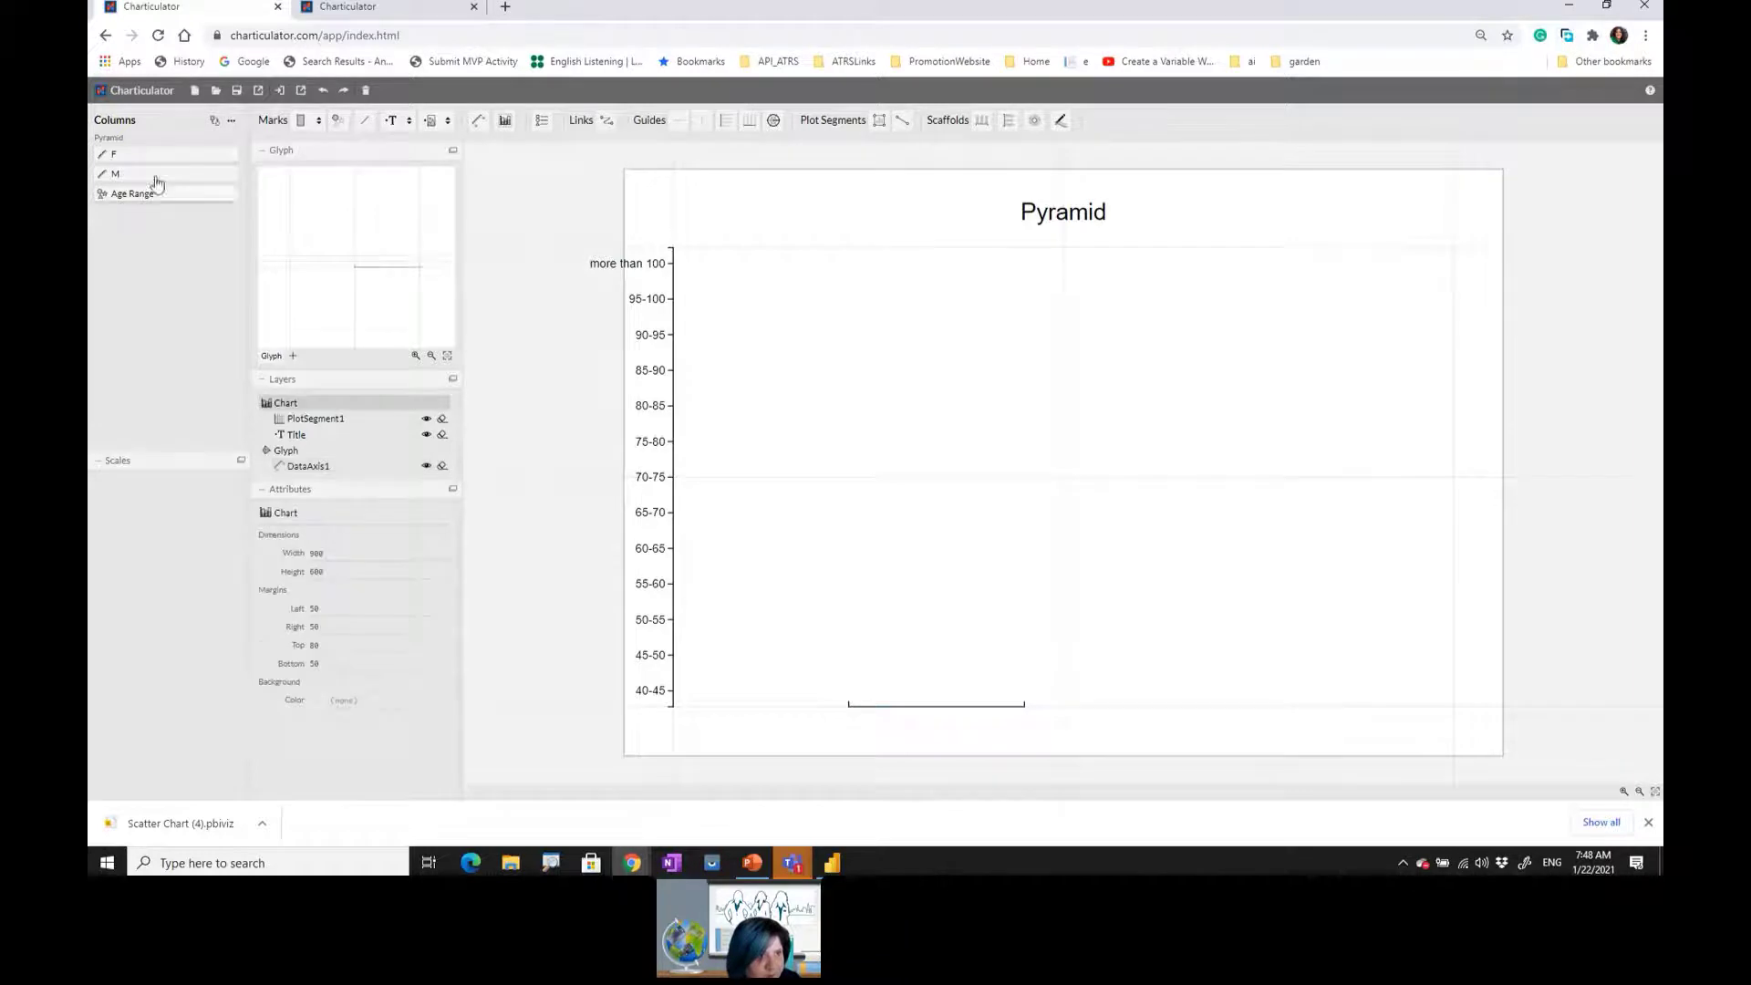
left_click_drag(134, 160, 384, 263)
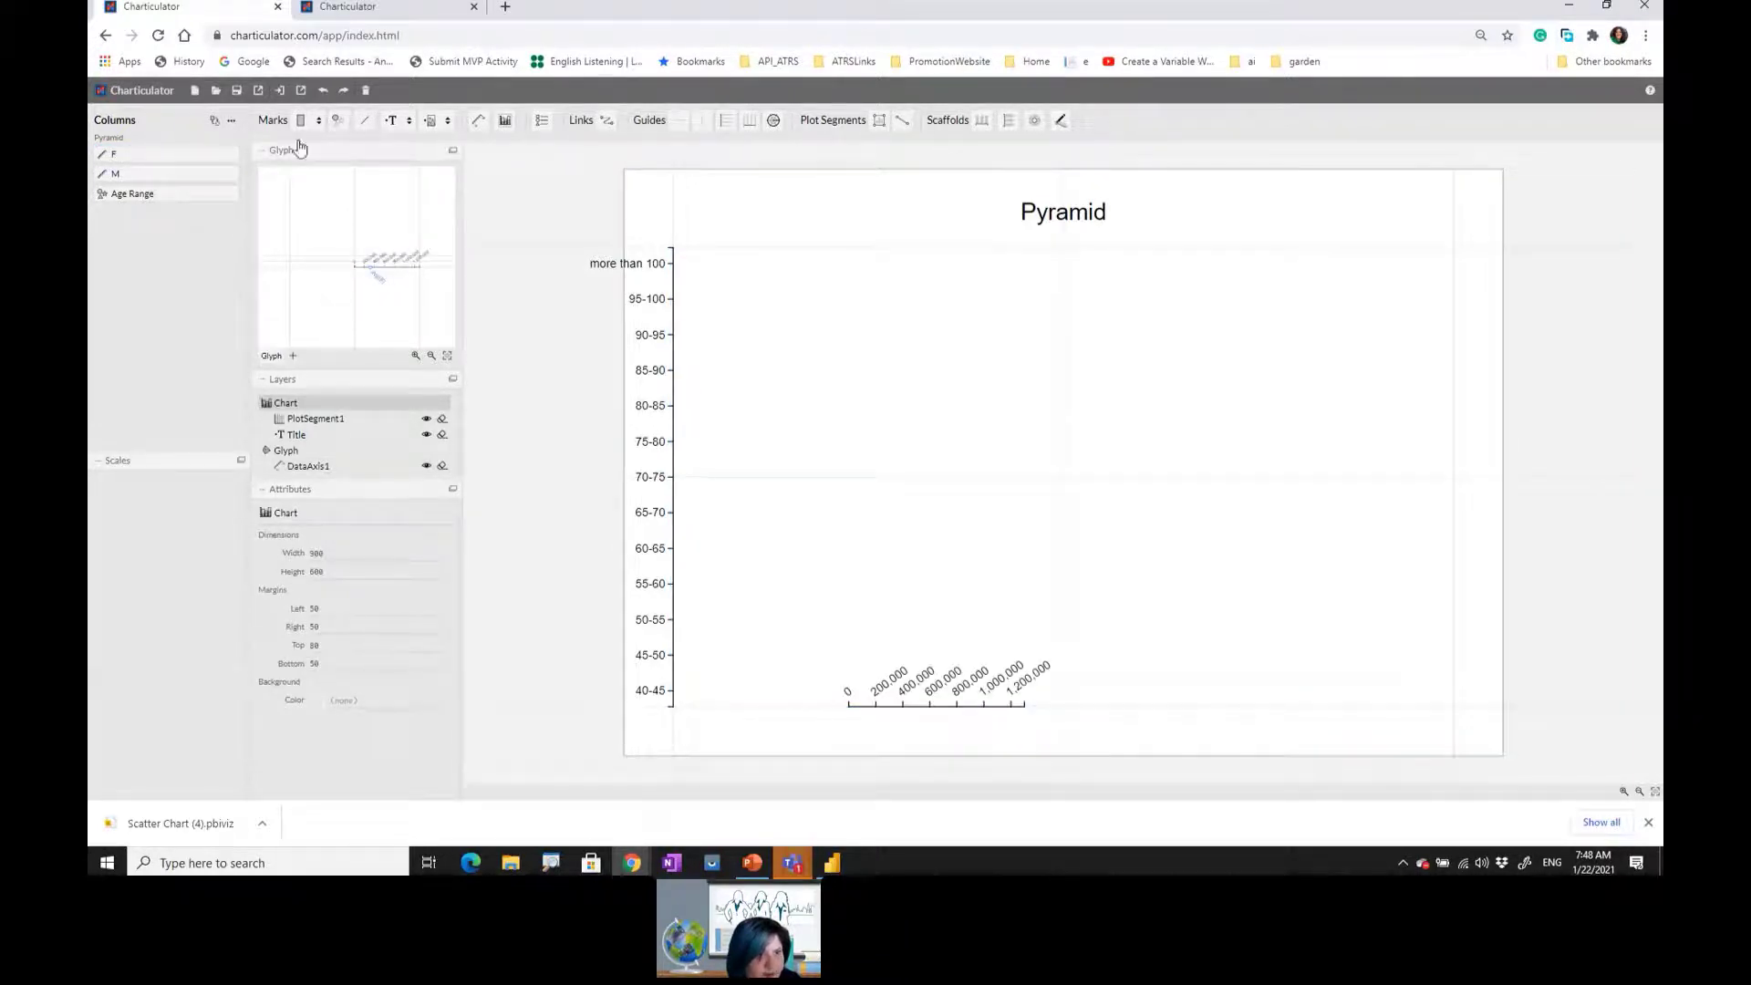
- Draw a second horizontal data axis between the glyph's center and left guide and bind column M to it
left_click(478, 122)
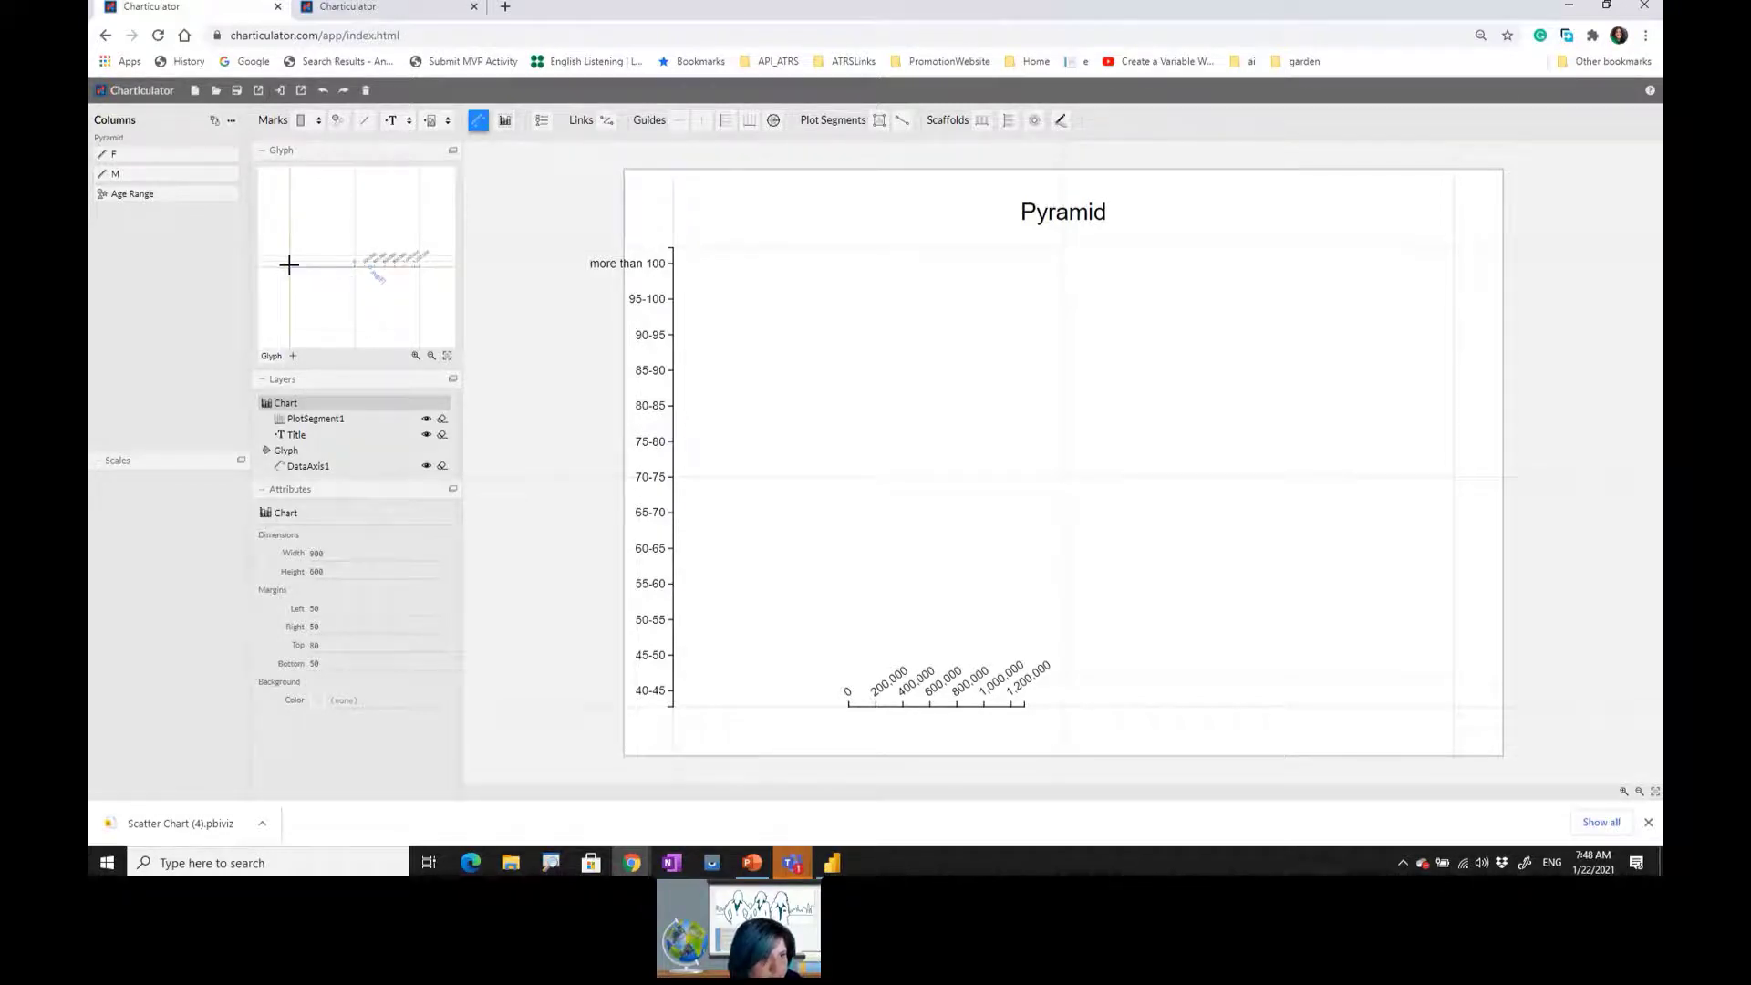
left_click_drag(289, 264, 354, 266)
mouse_move(144, 173)
left_mouse_down()
mouse_move(383, 262)
mouse_move(332, 276)
left_mouse_up()
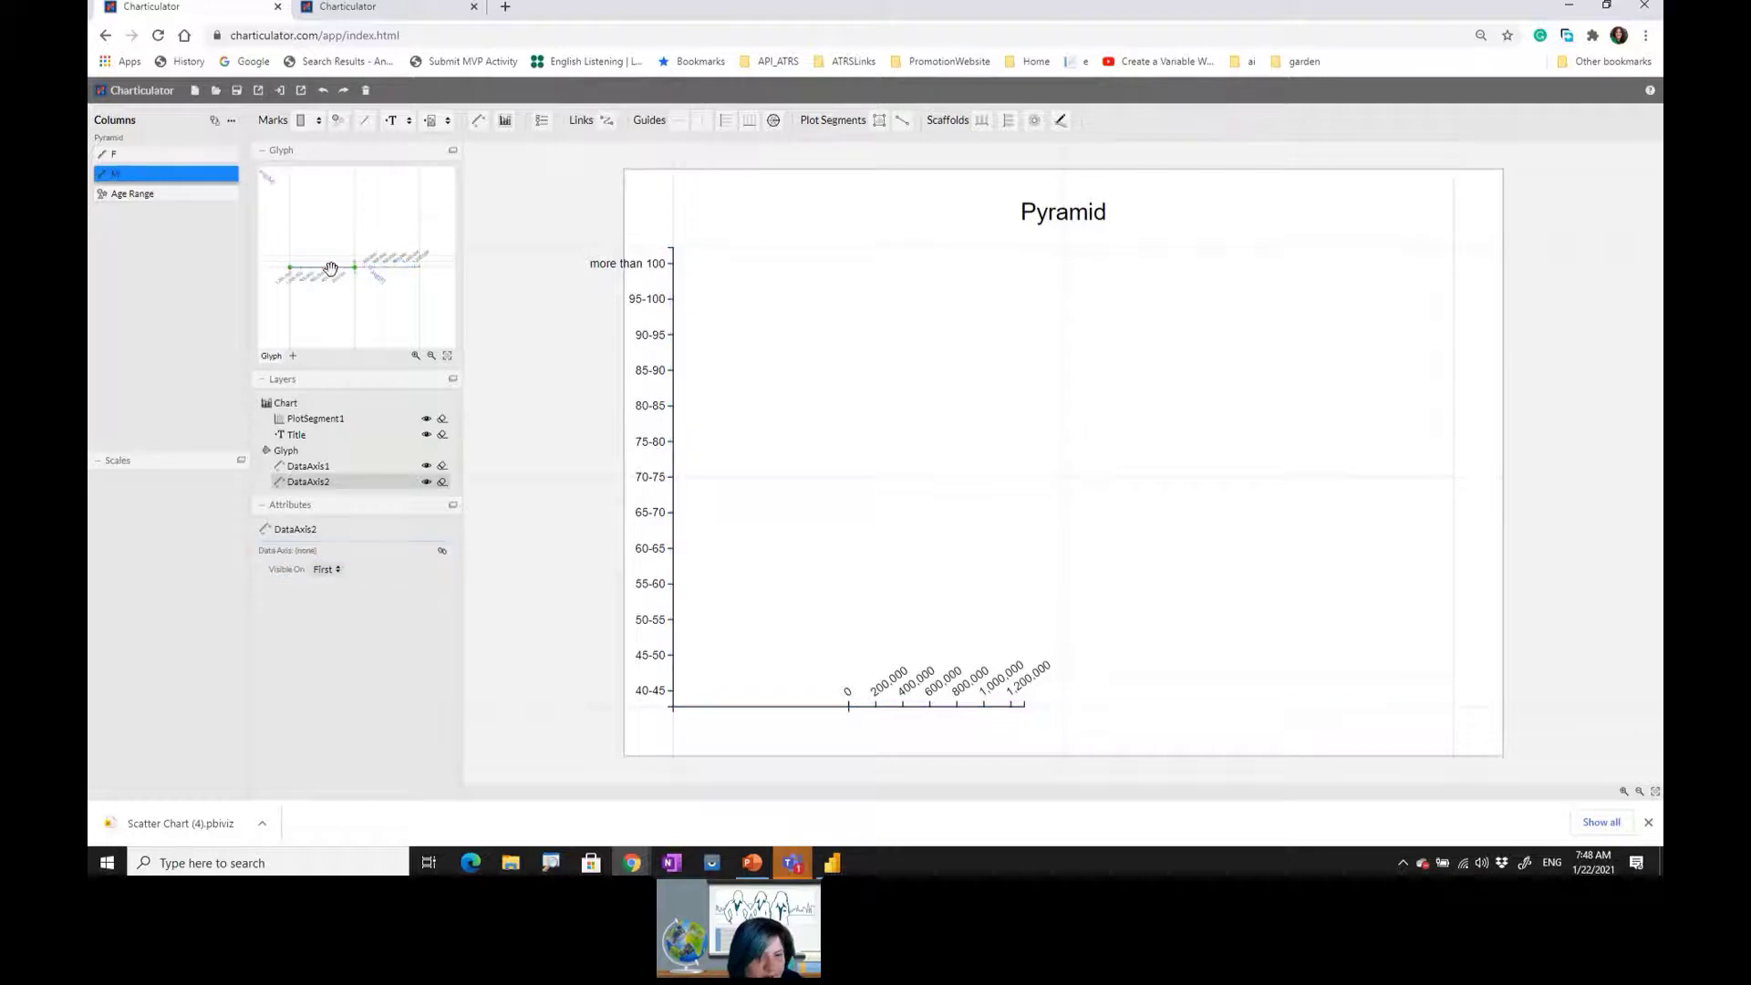
- Set the position of the glyph's F data axis to Opposite
left_click(326, 471)
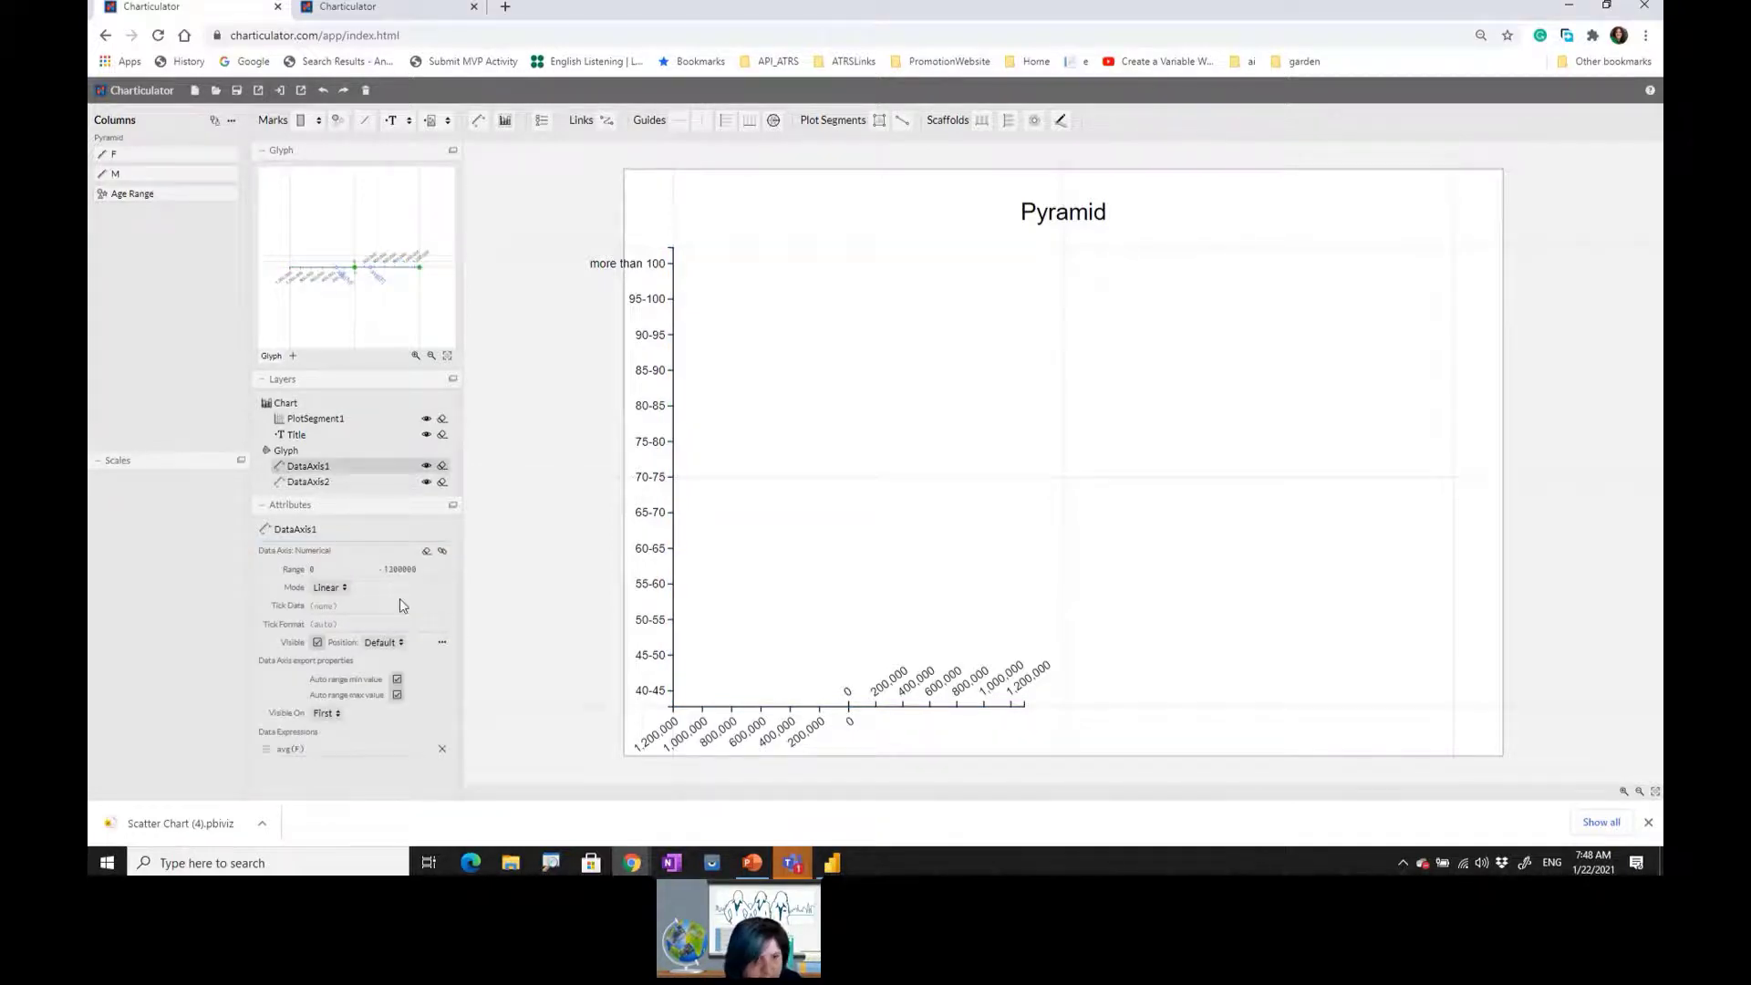
left_click(384, 642)
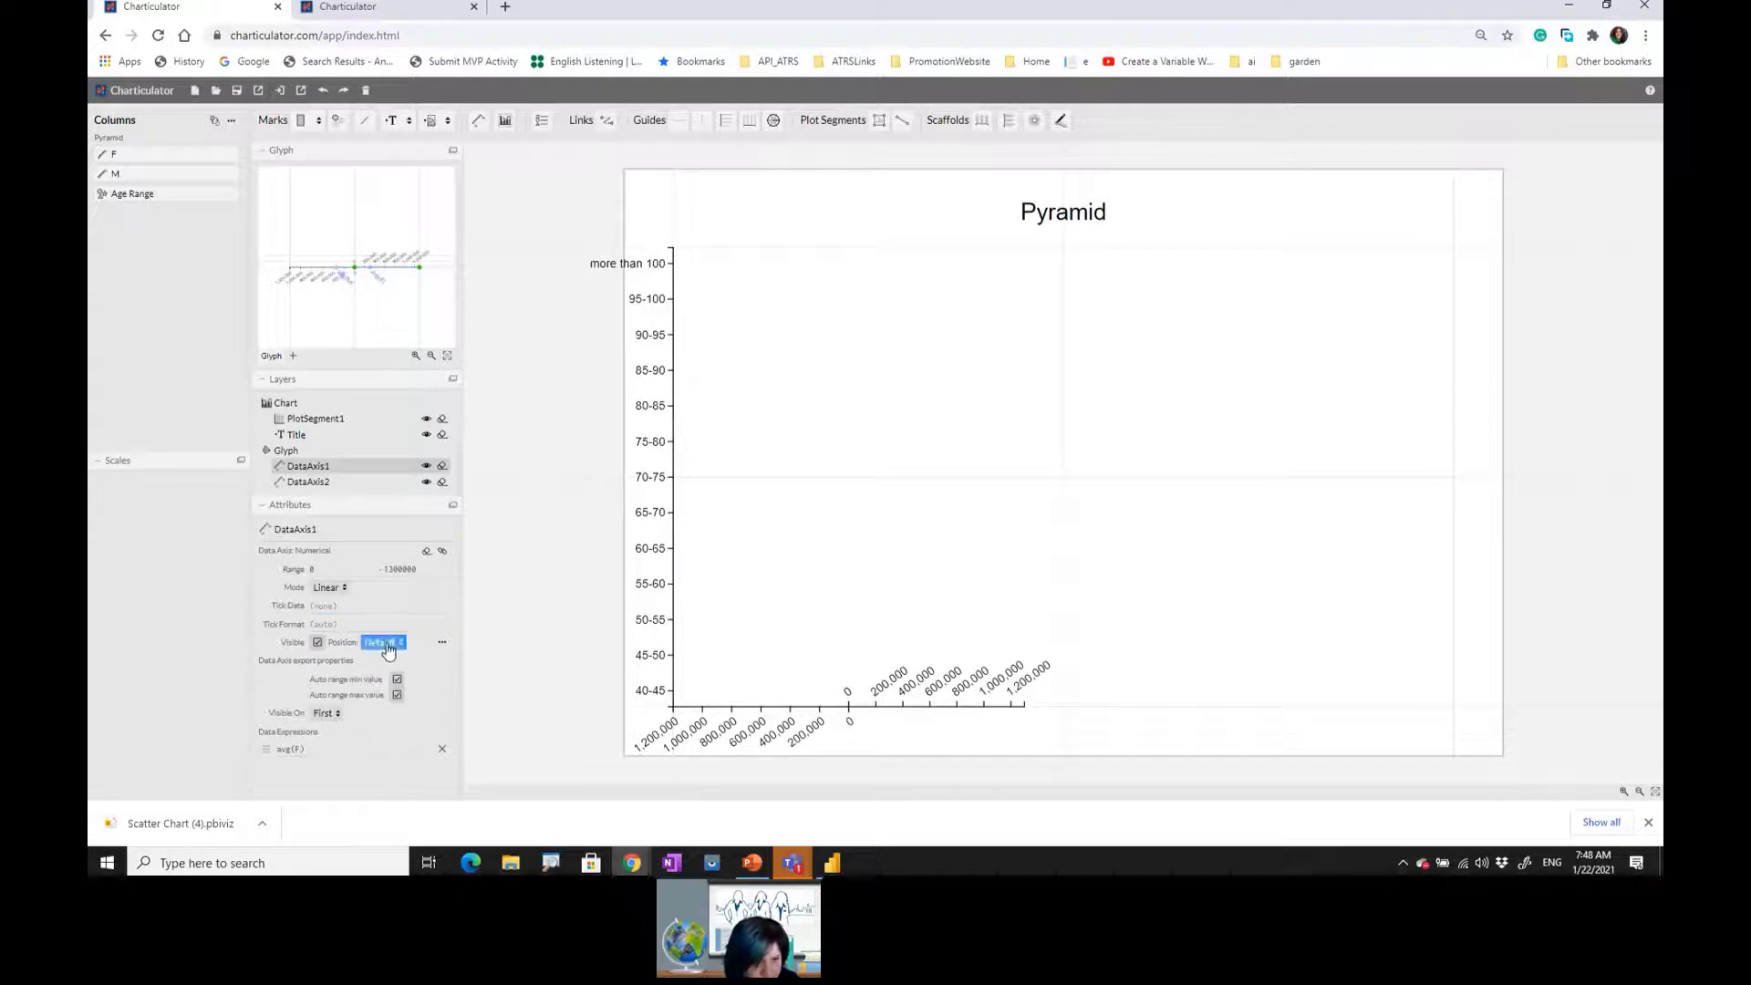
left_click(384, 623)
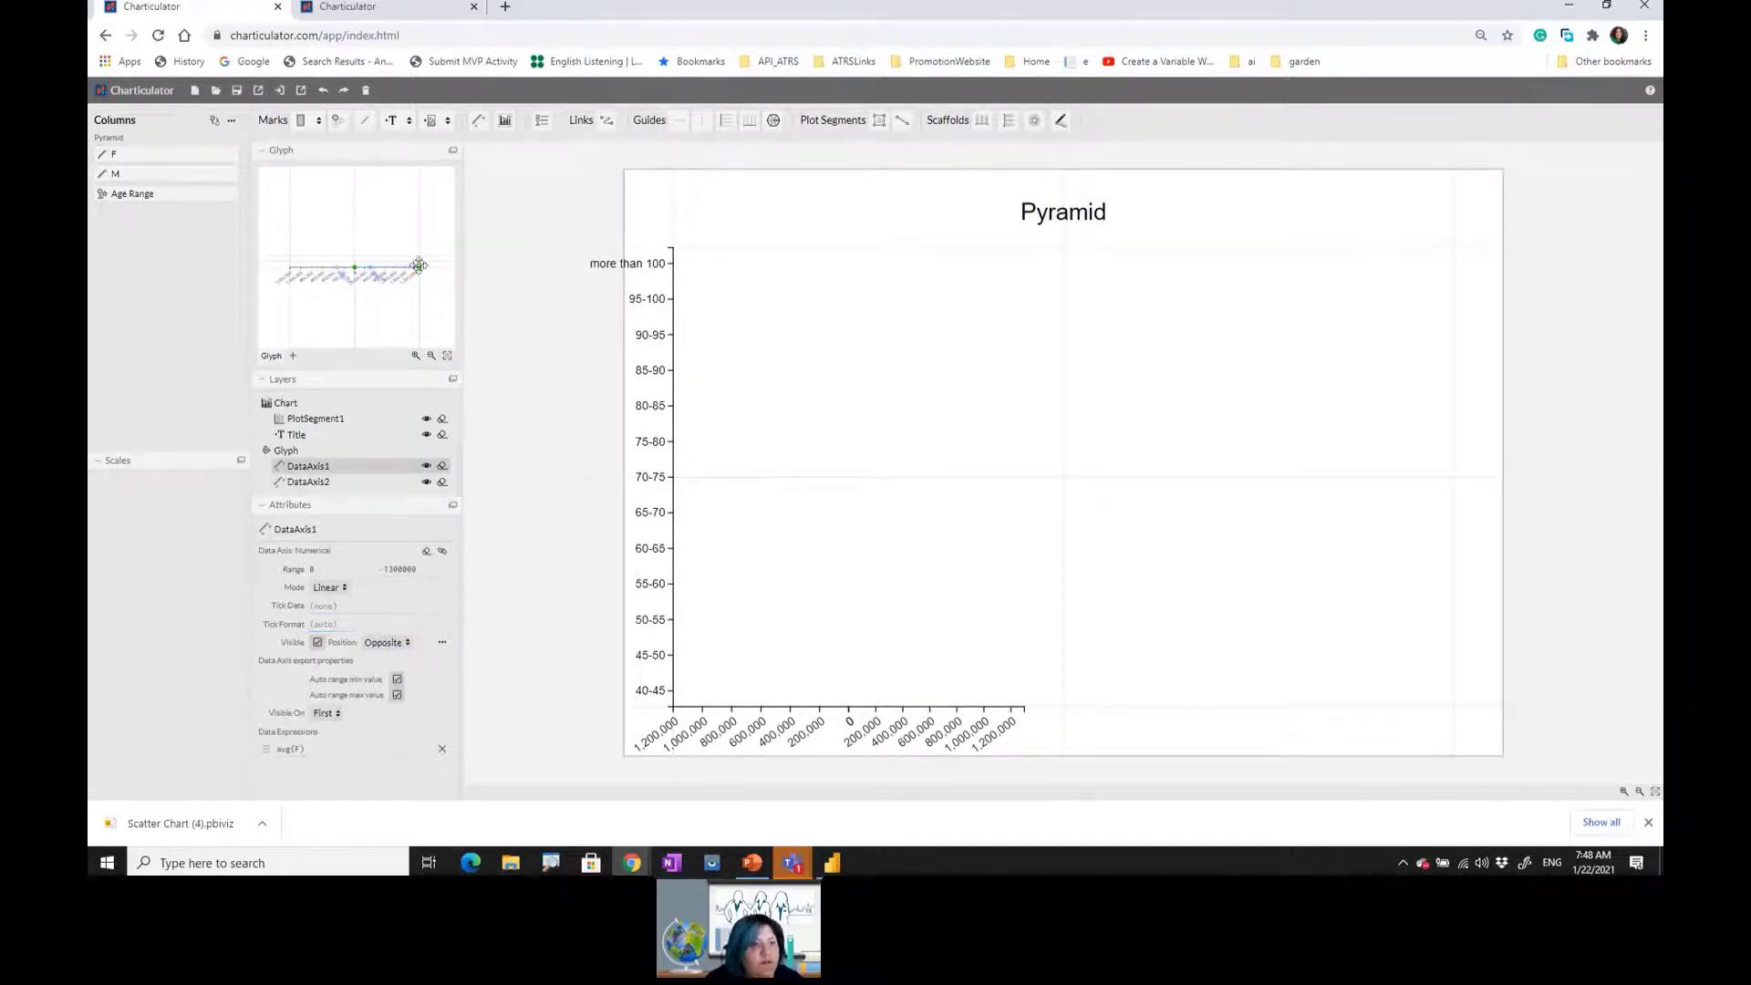
left_click(299, 124)
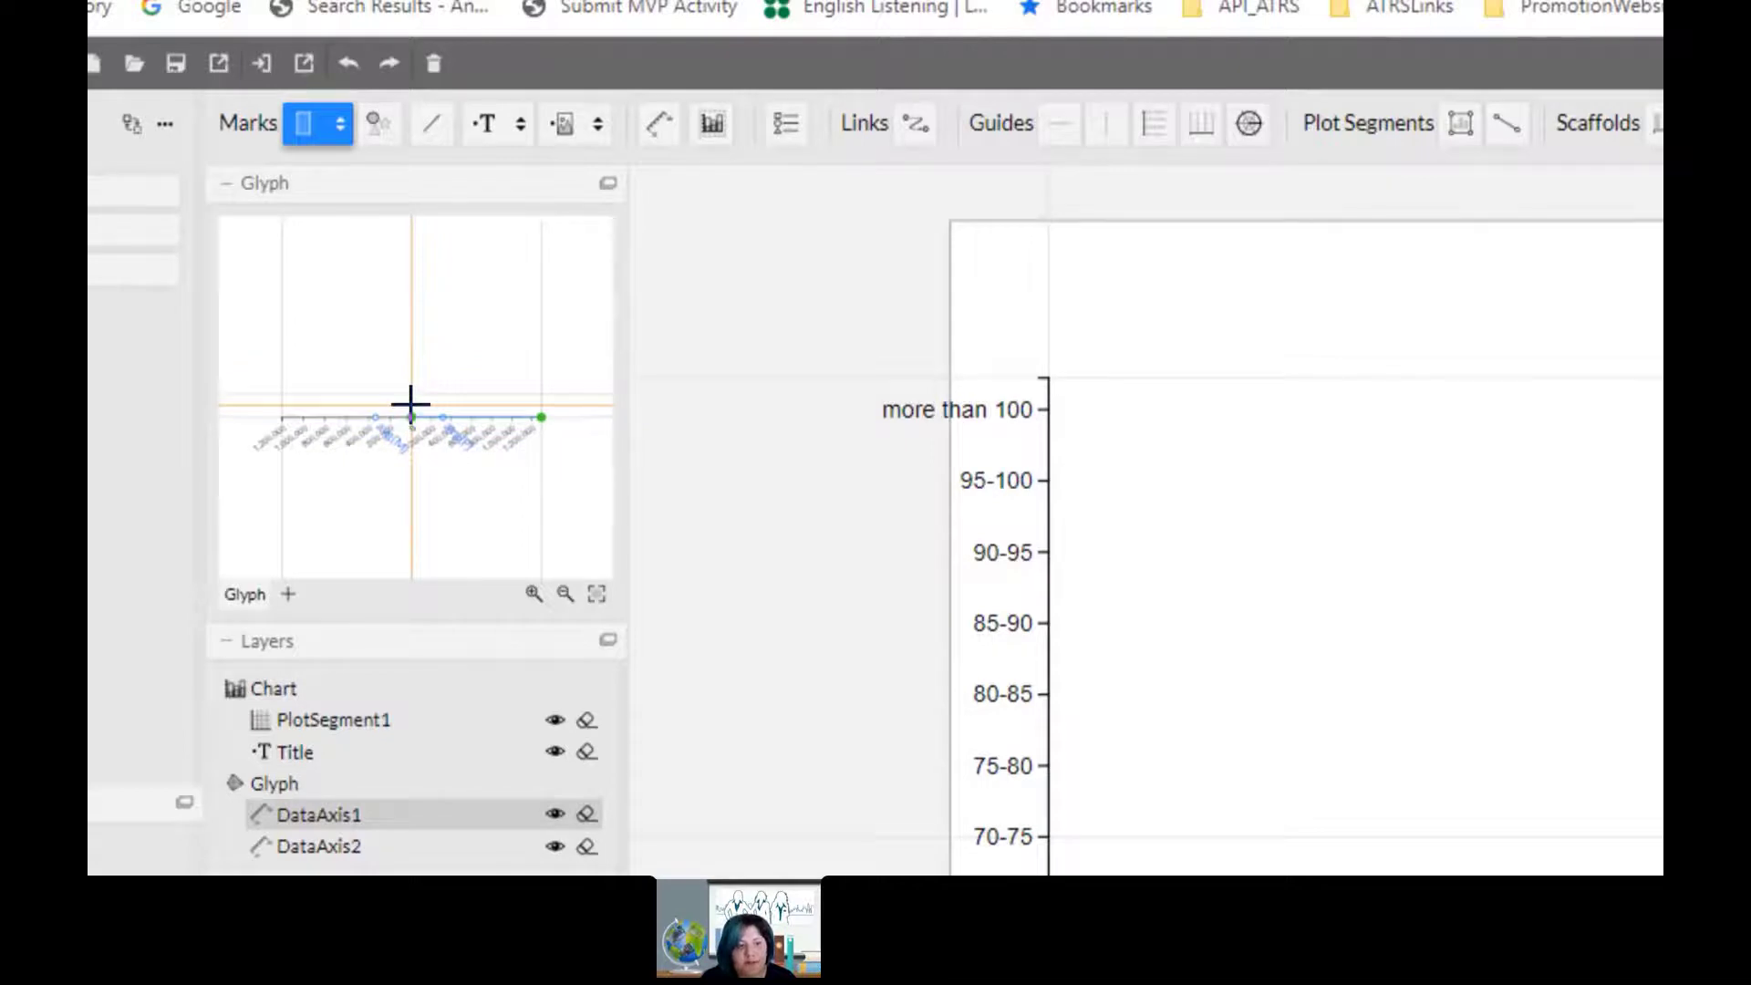
left_click_drag(410, 405, 447, 416)
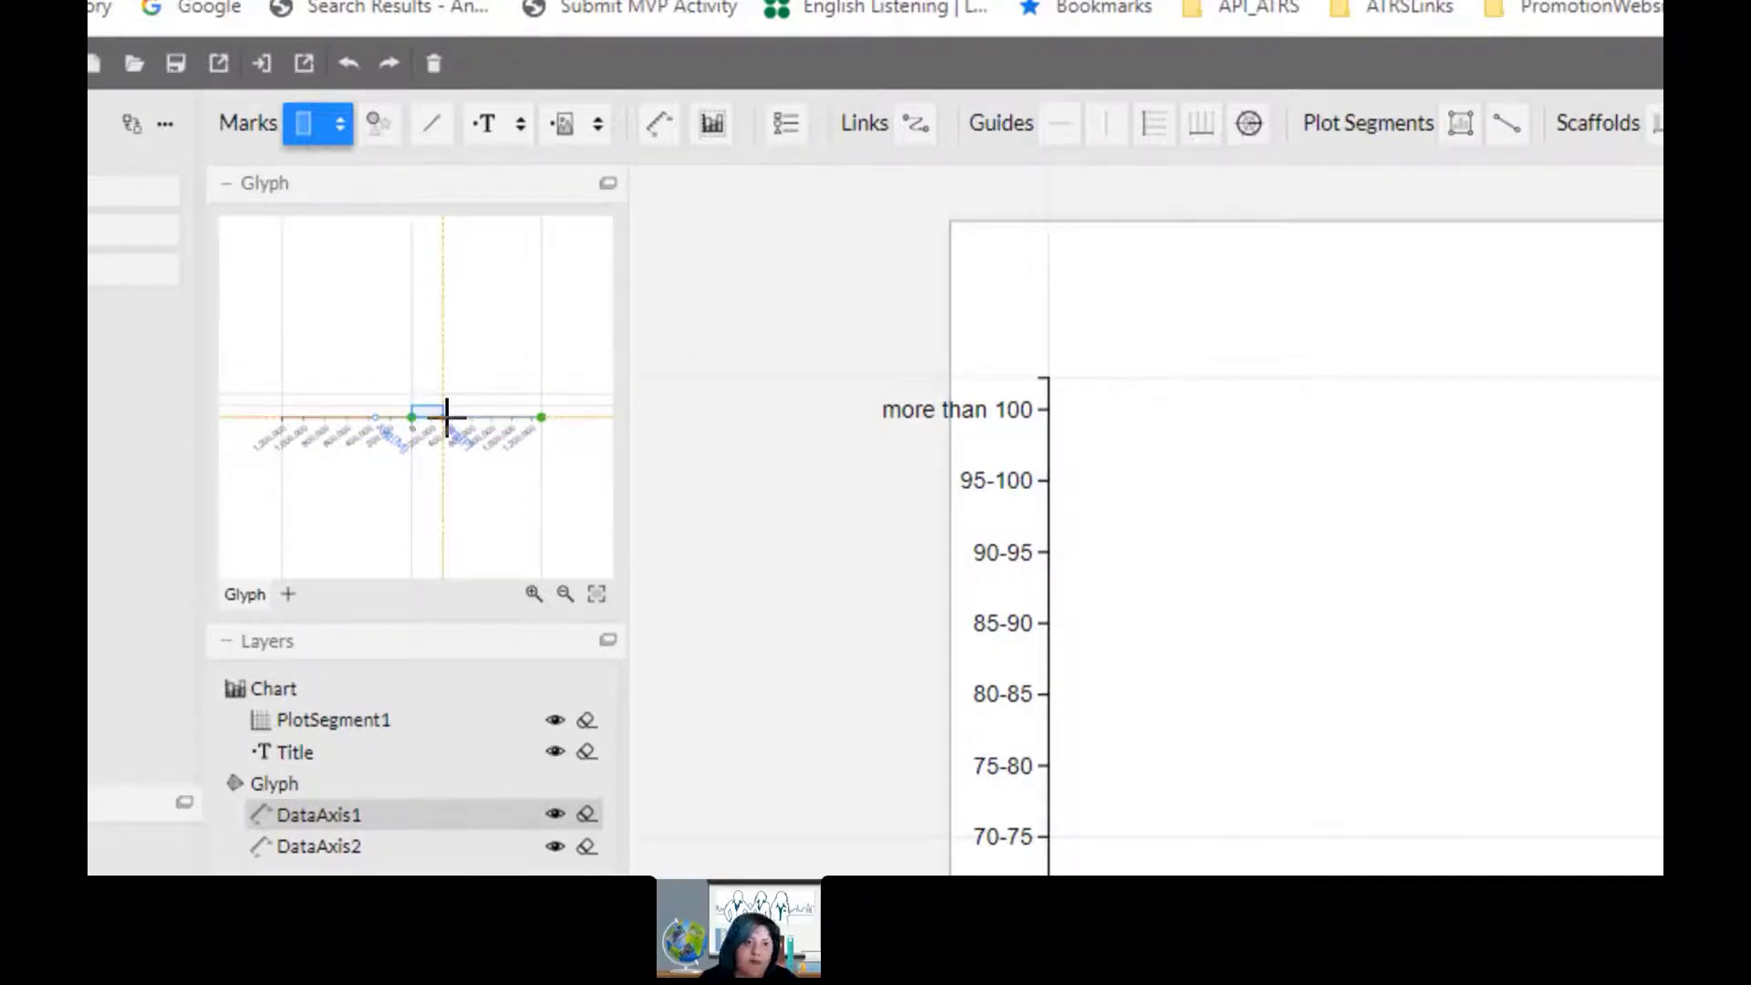
left_click_drag(447, 416, 456, 422)
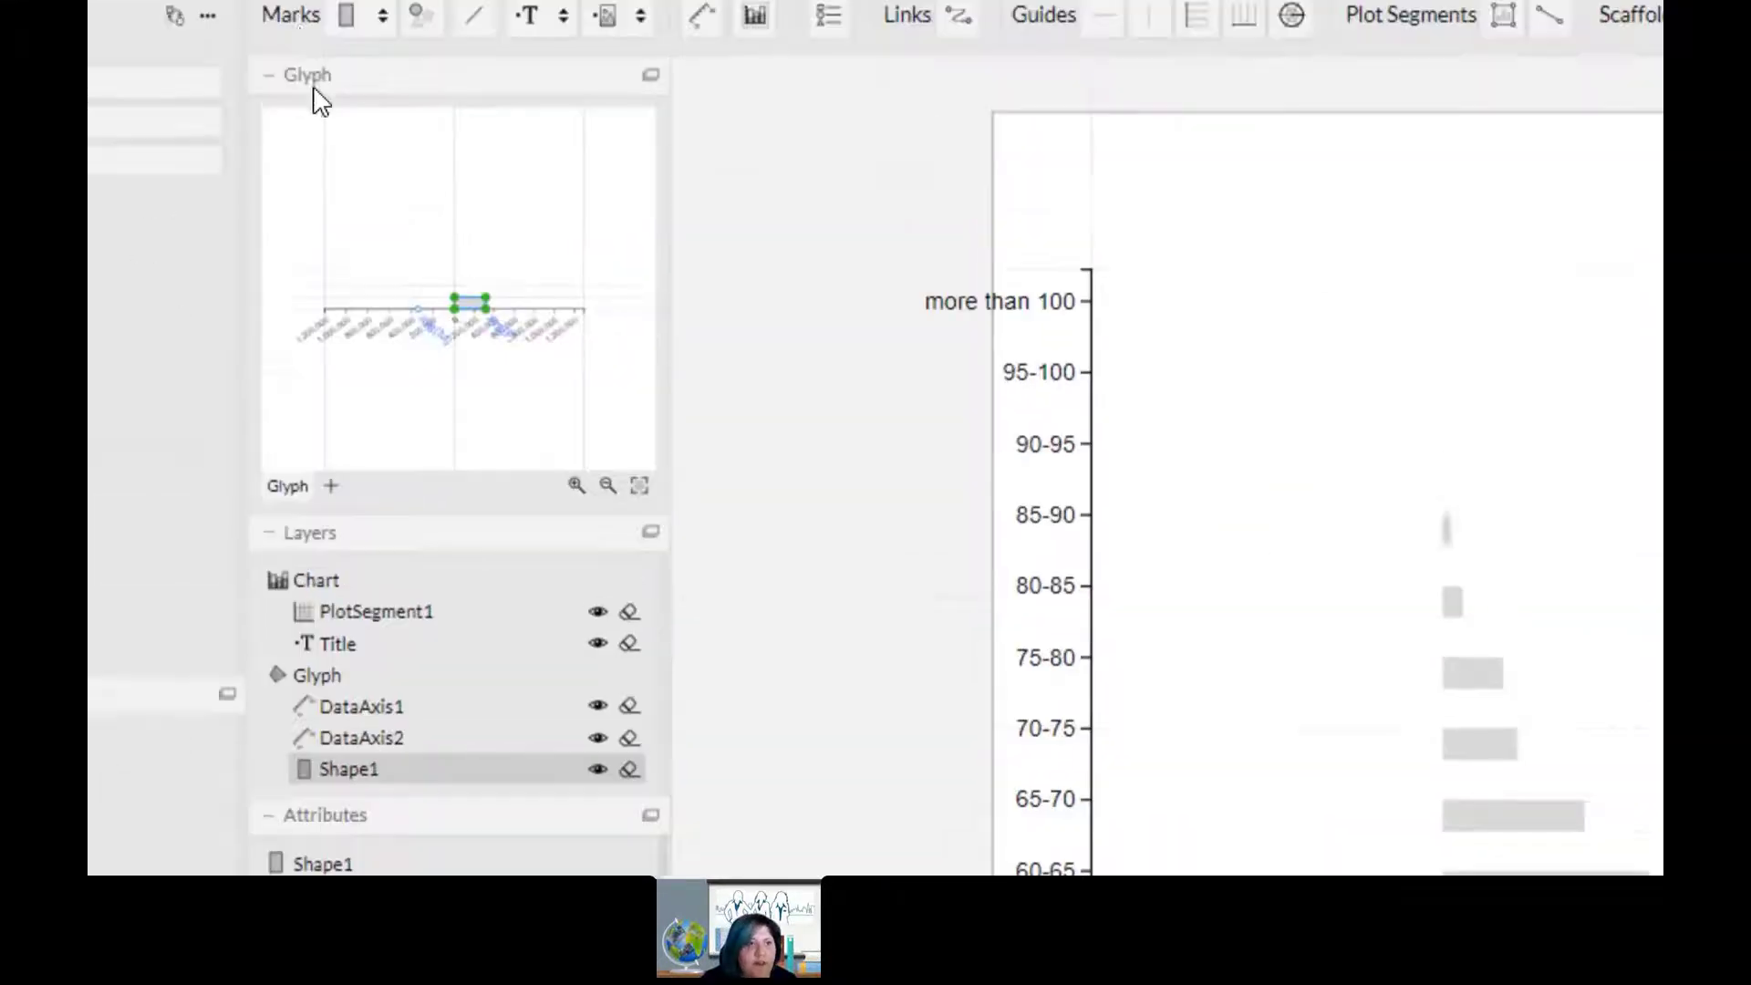
left_click(388, 114)
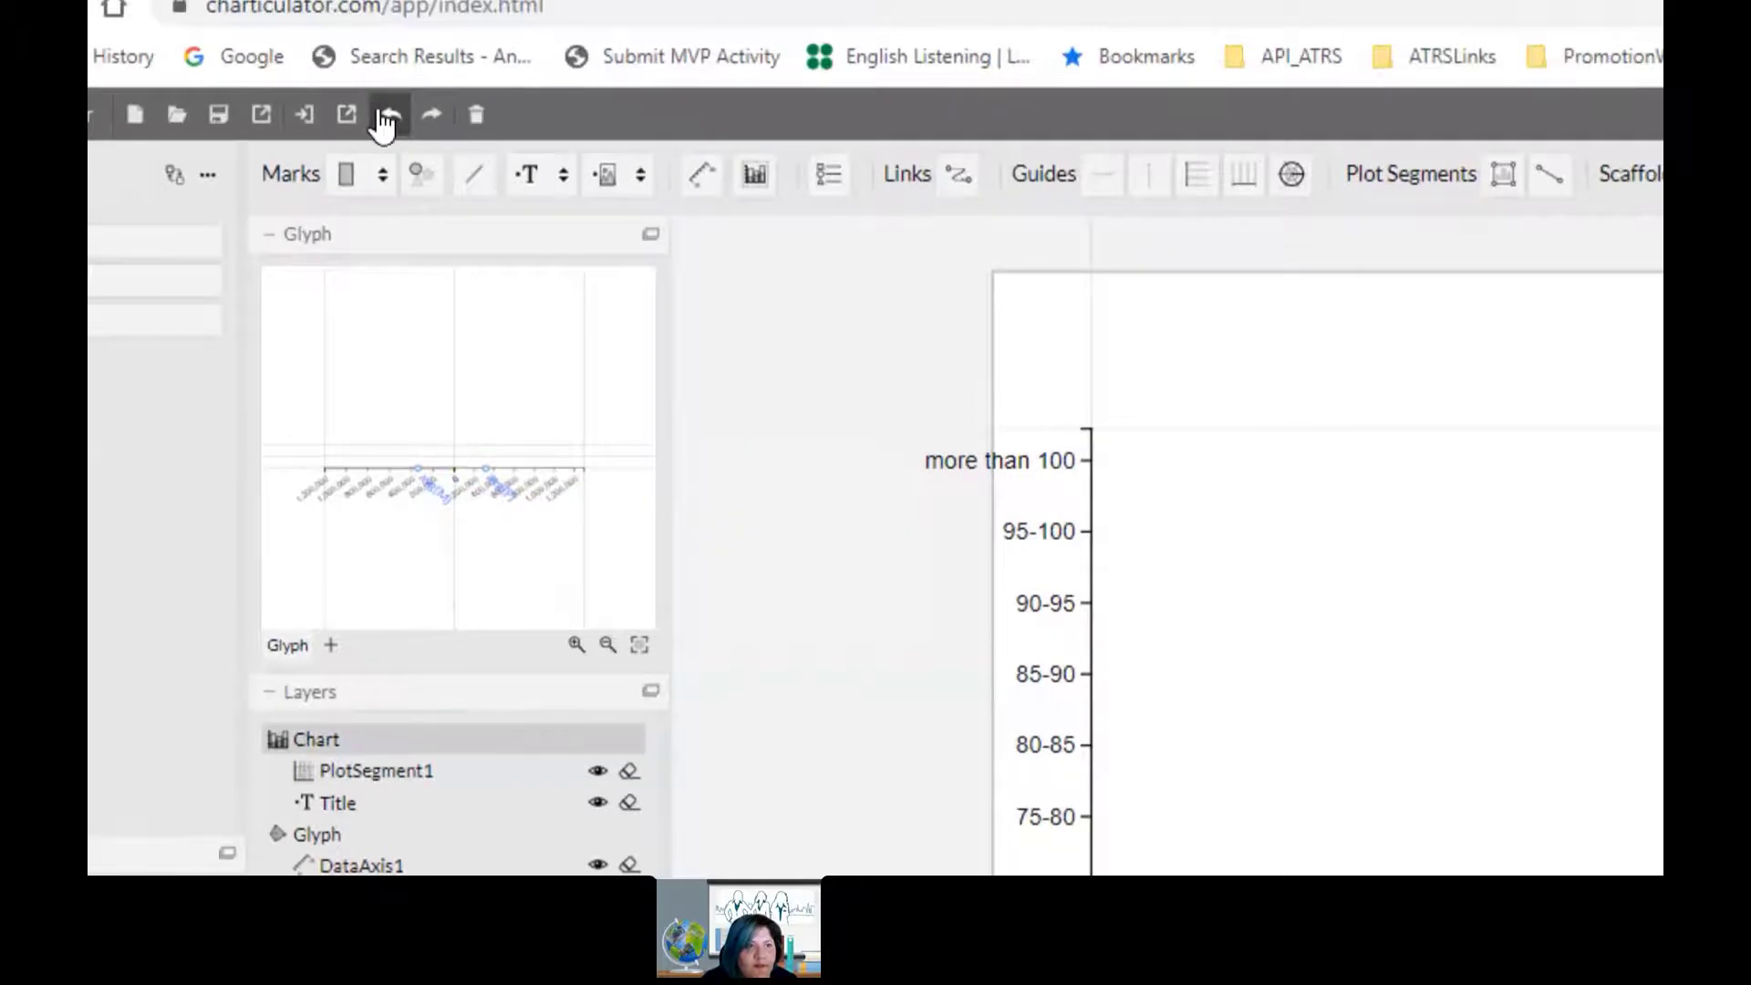
left_click(346, 175)
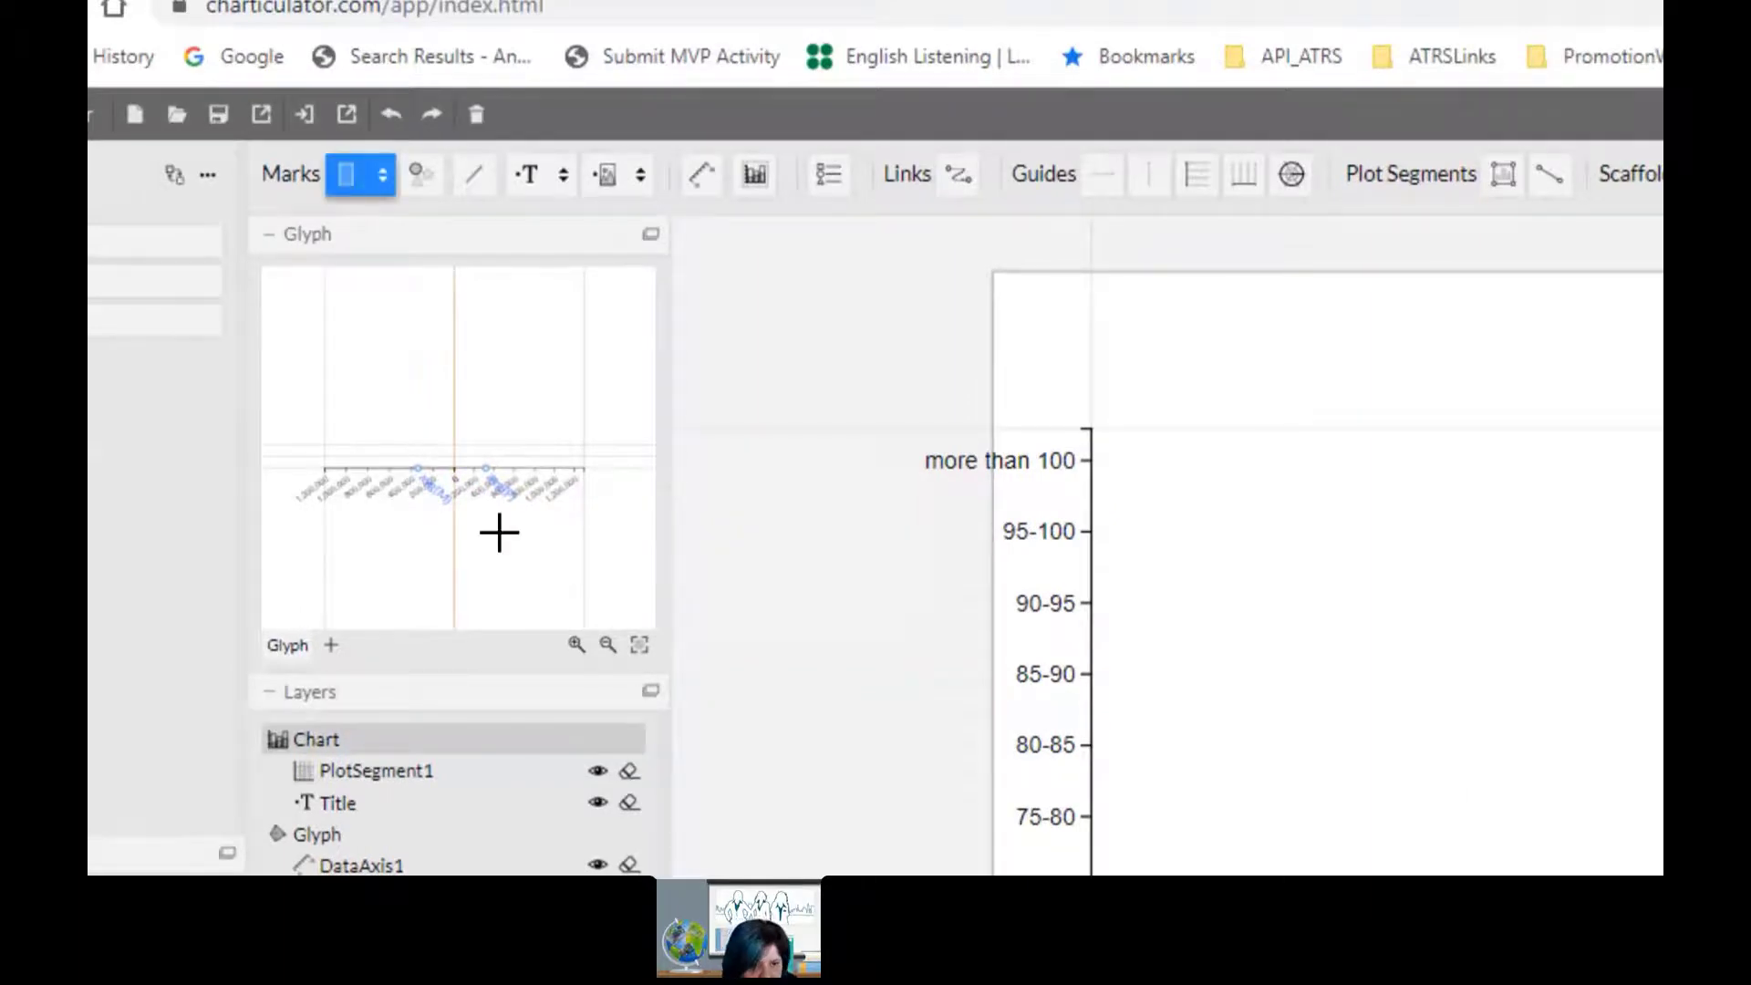
left_click_drag(454, 456, 582, 471)
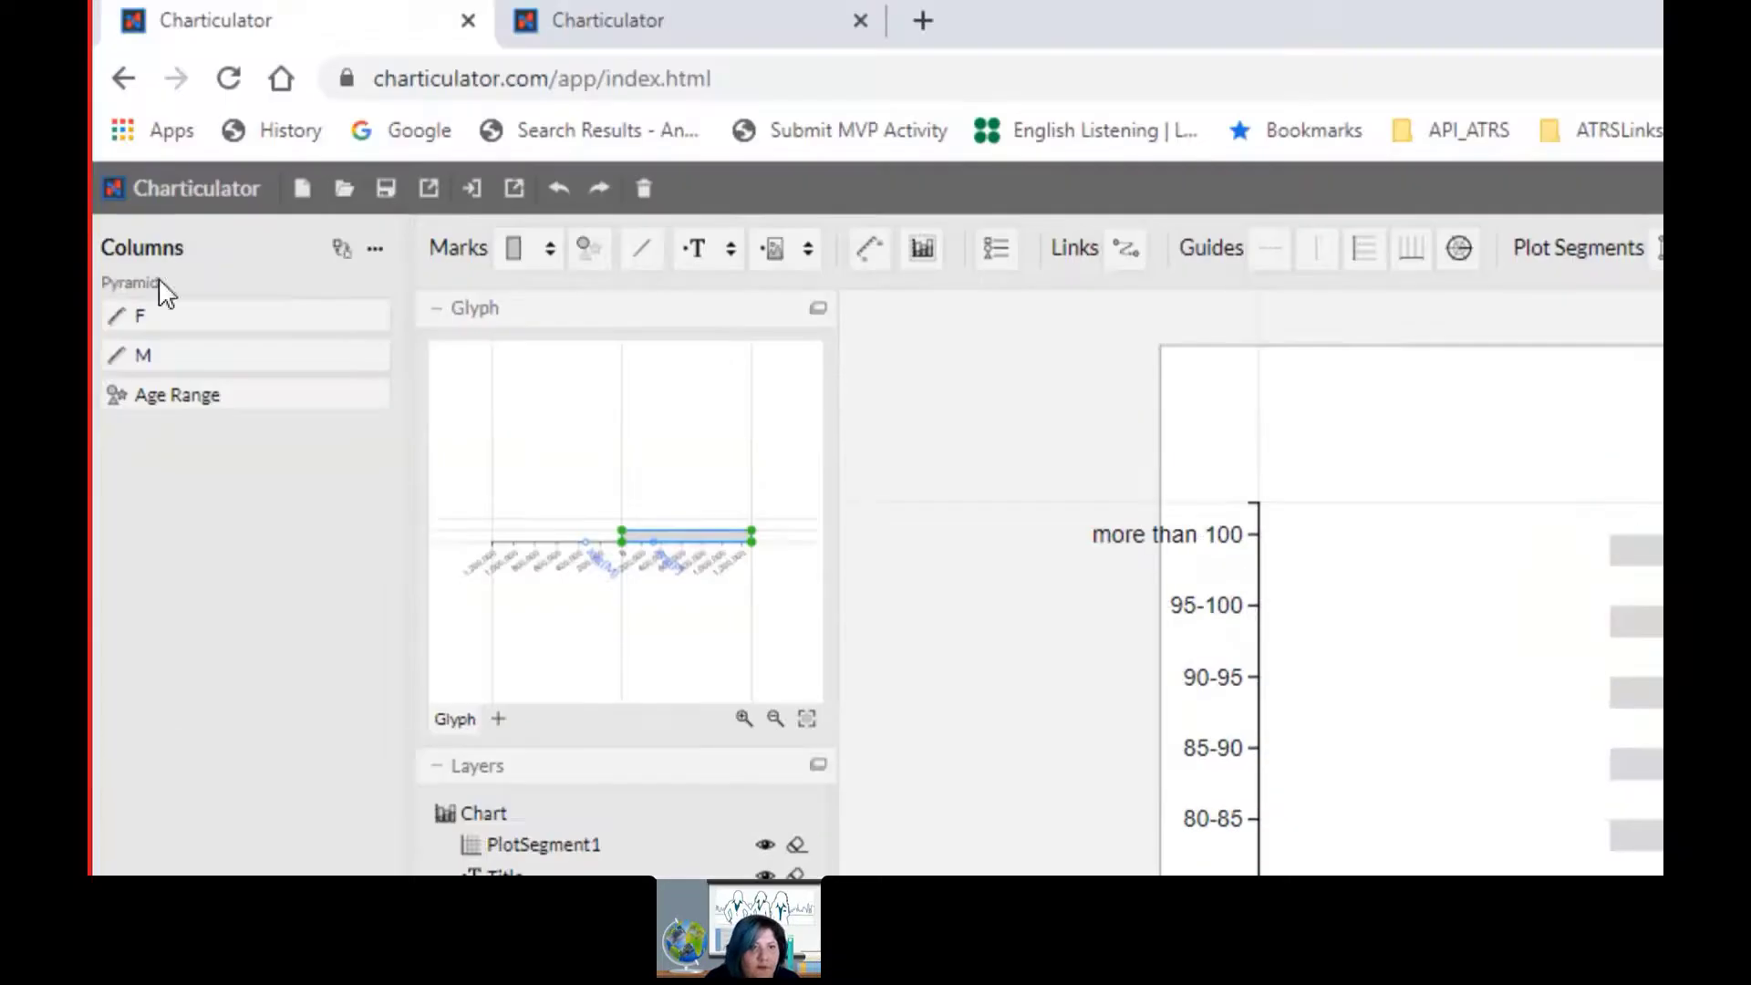
left_click(563, 199)
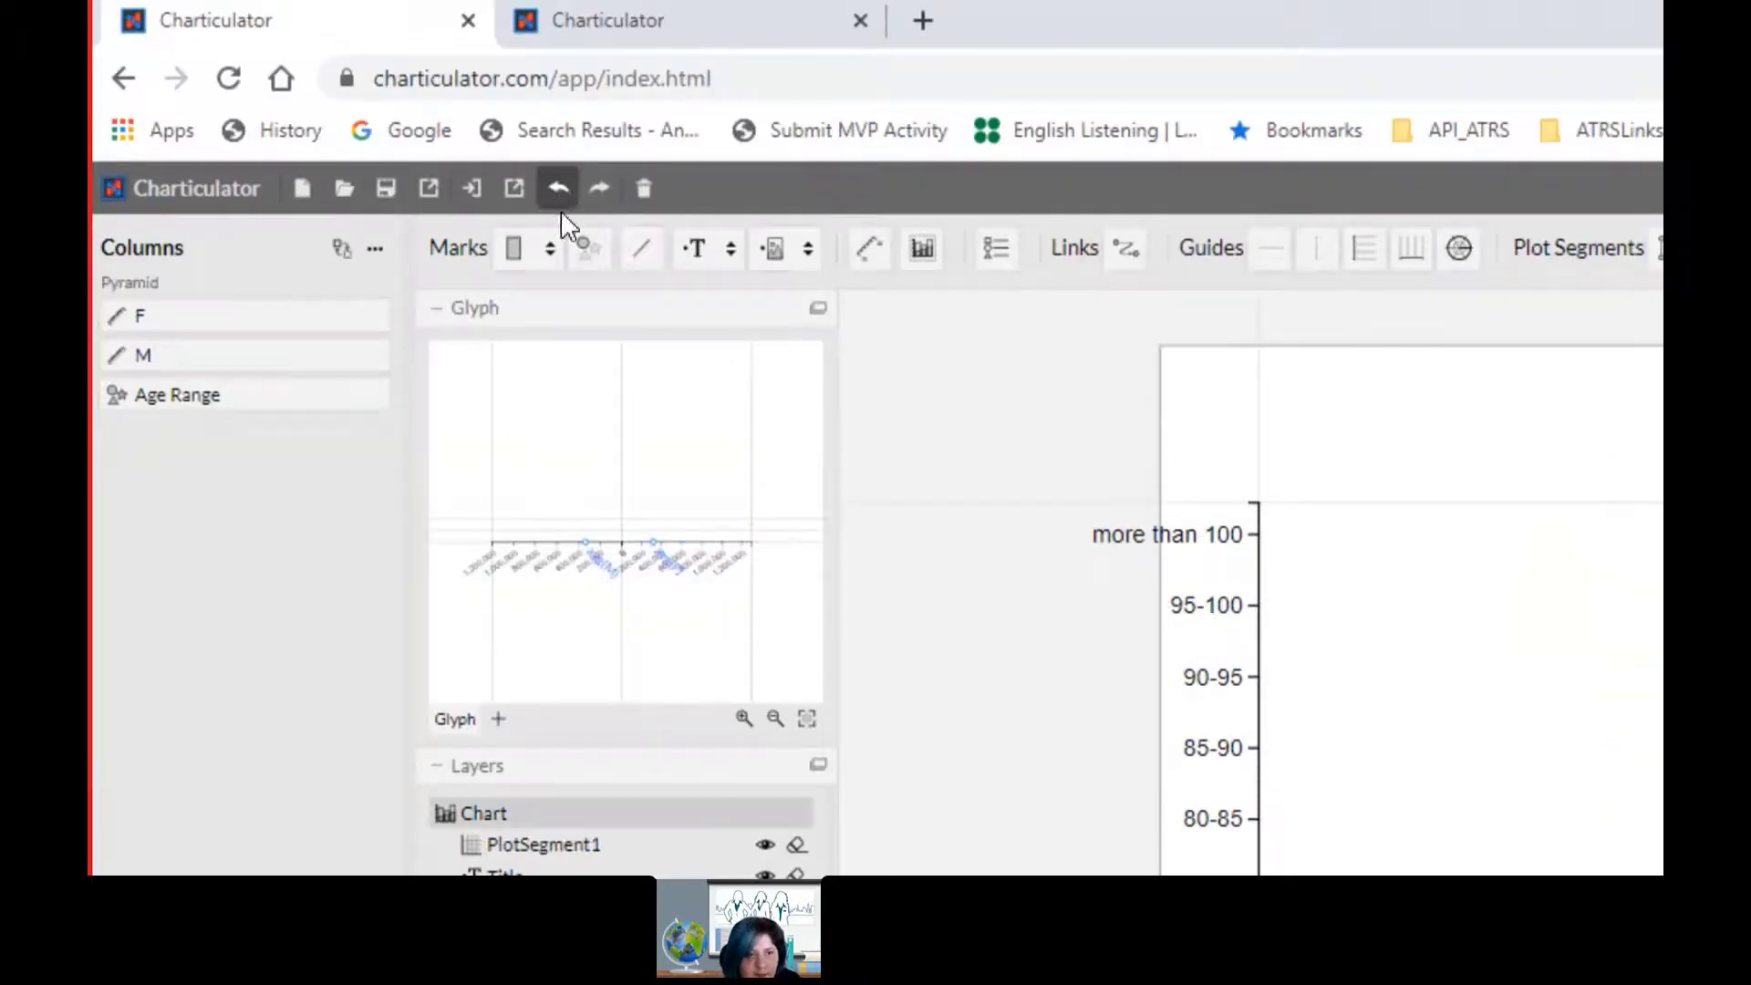
- Draw two rectangle marks in the glyph, one from the center to the F data point and one between the M data point and the center
left_click(514, 248)
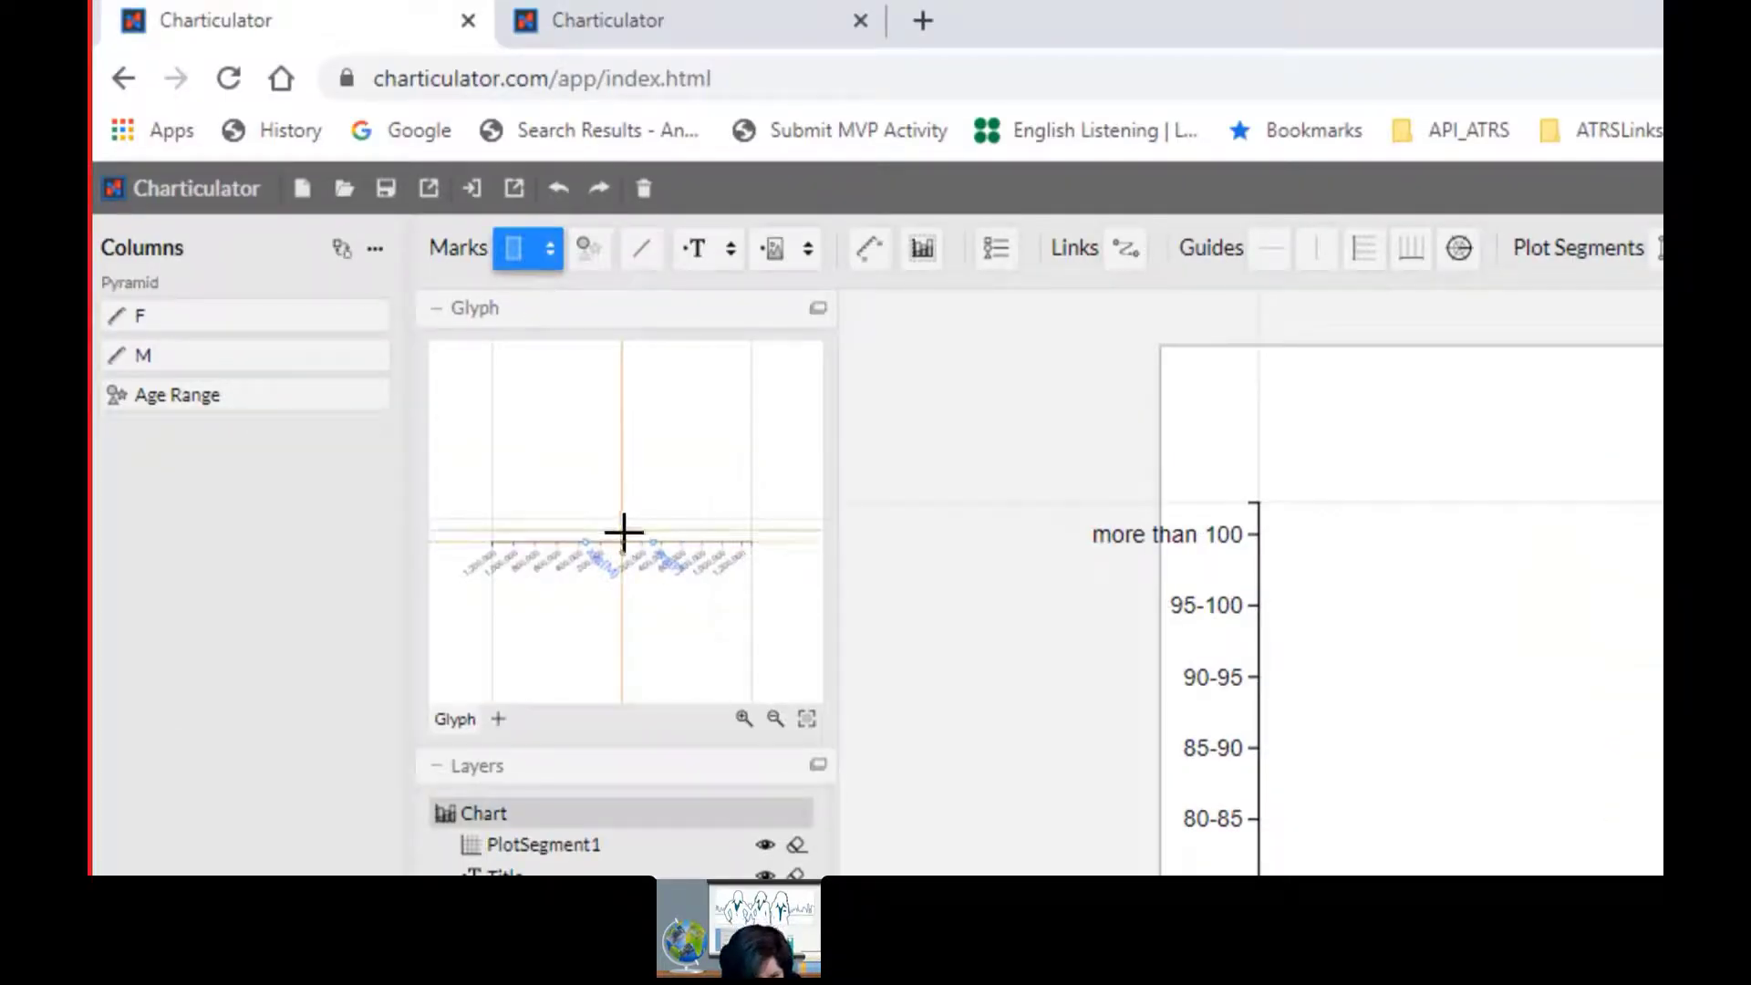
left_click_drag(620, 532, 658, 547)
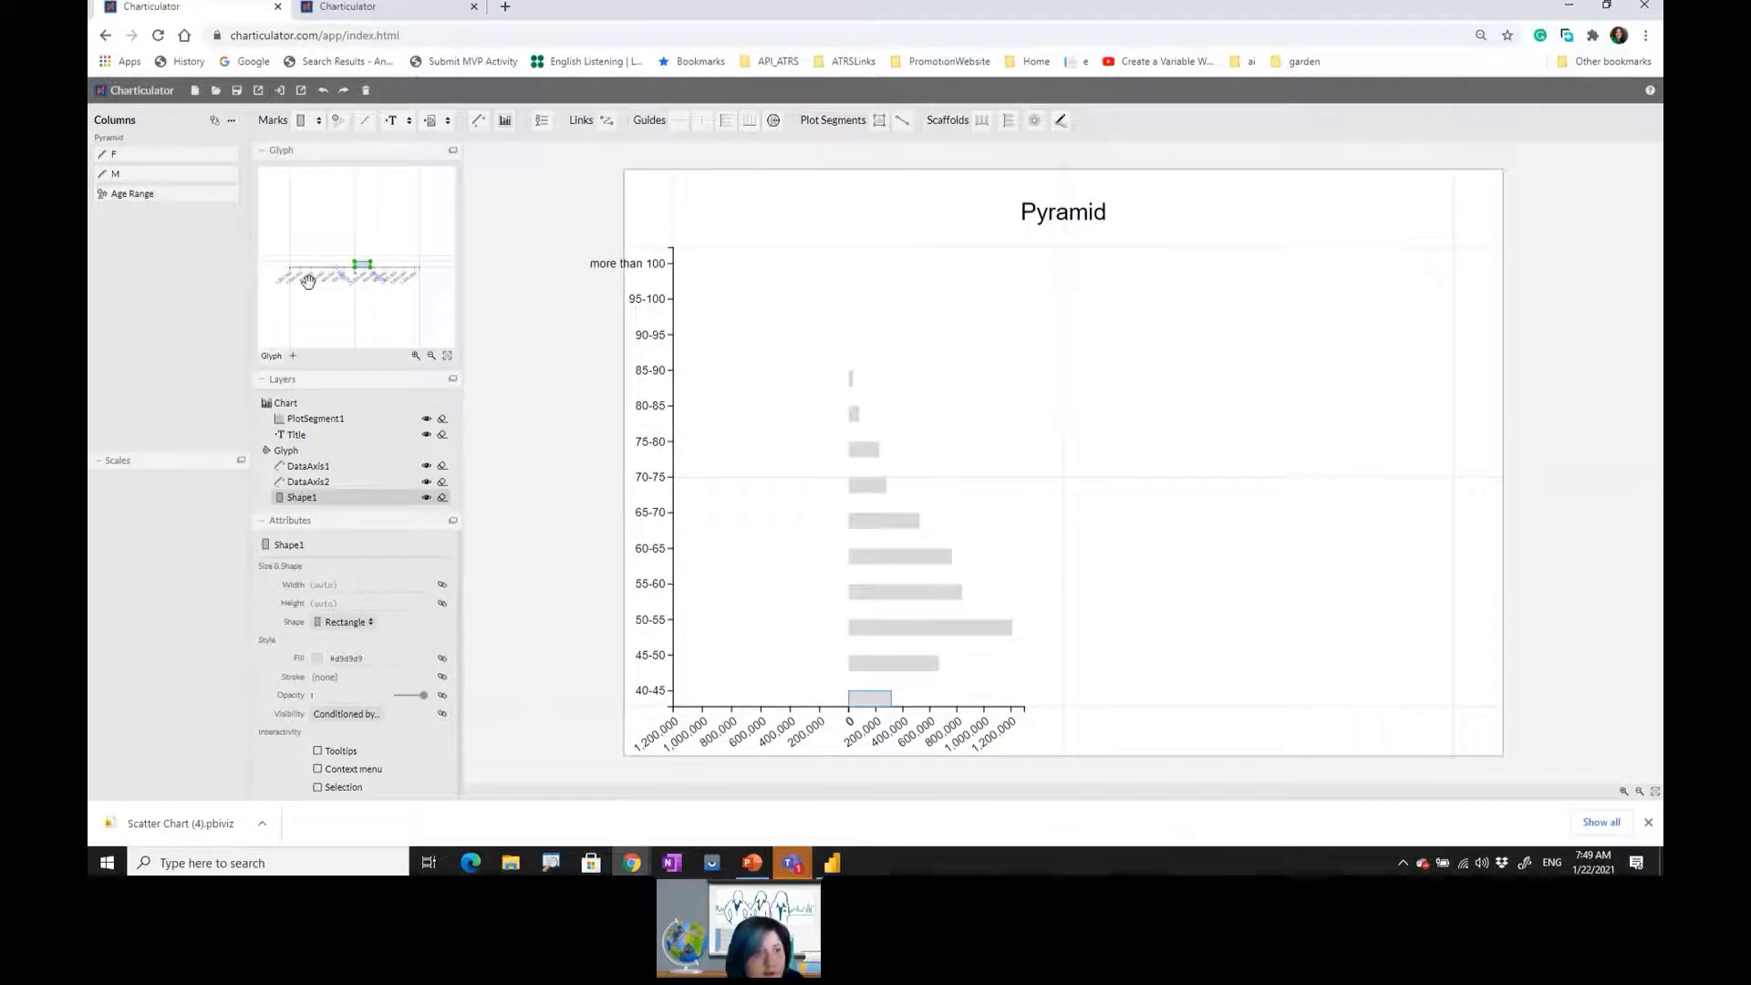
left_click(315, 120)
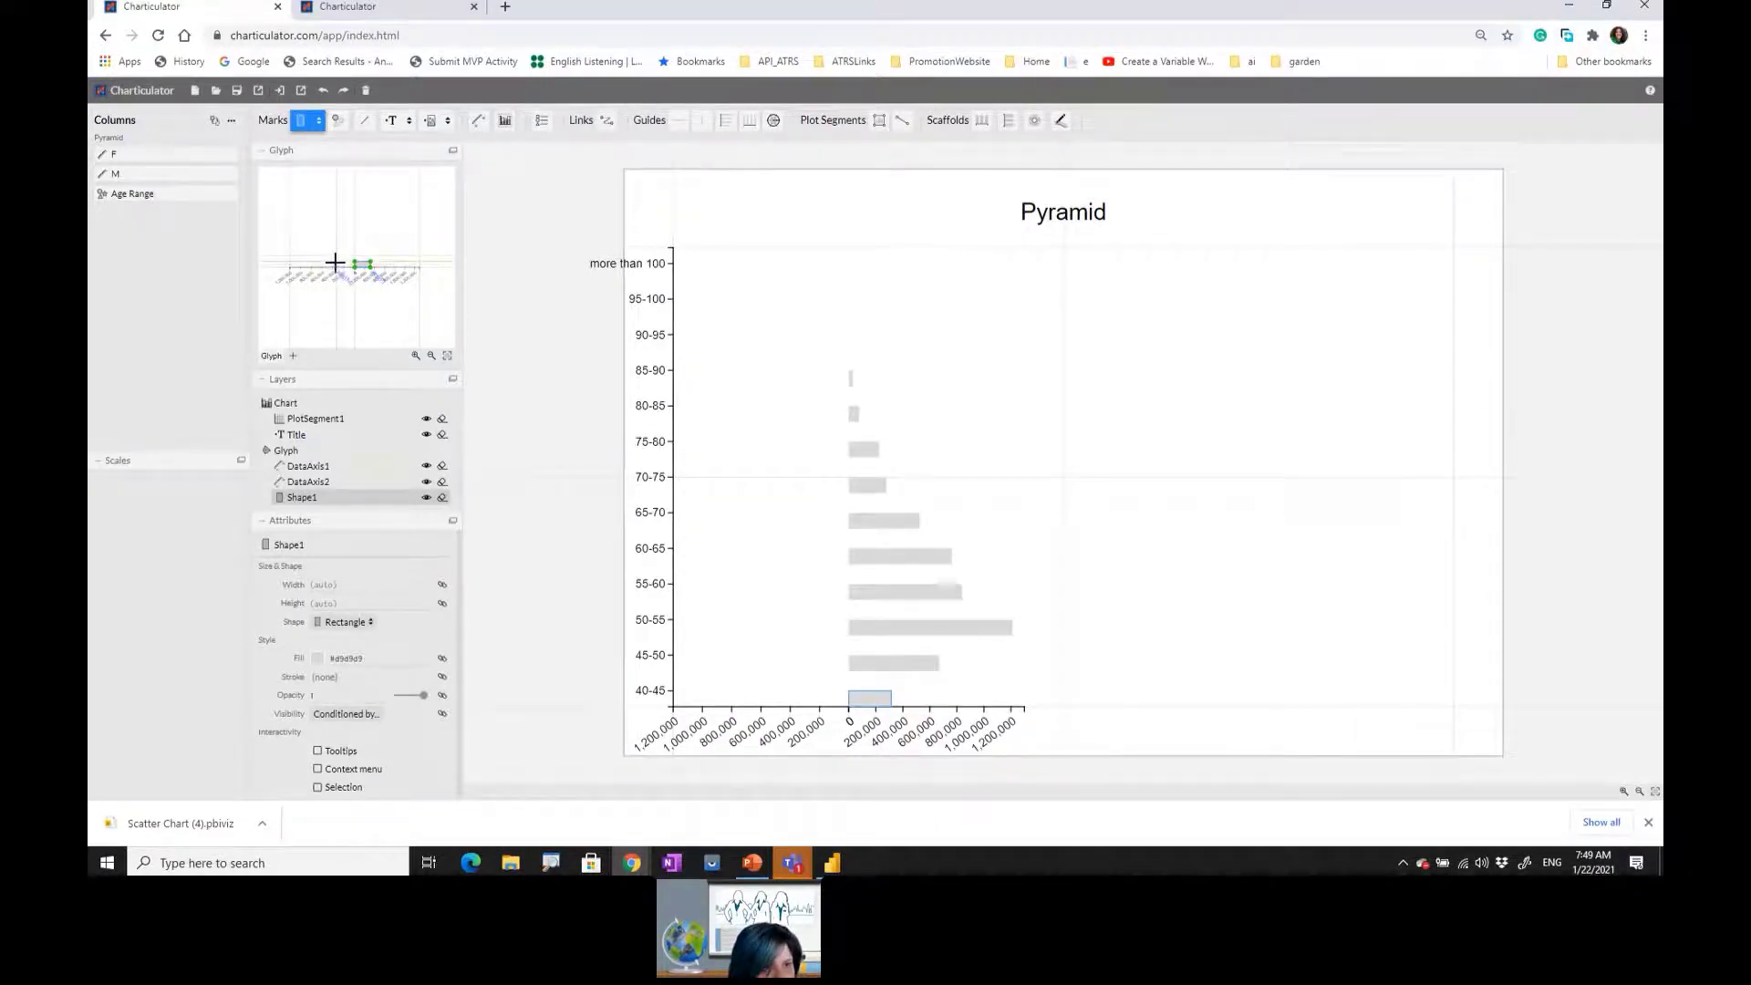
left_click_drag(346, 265, 353, 267)
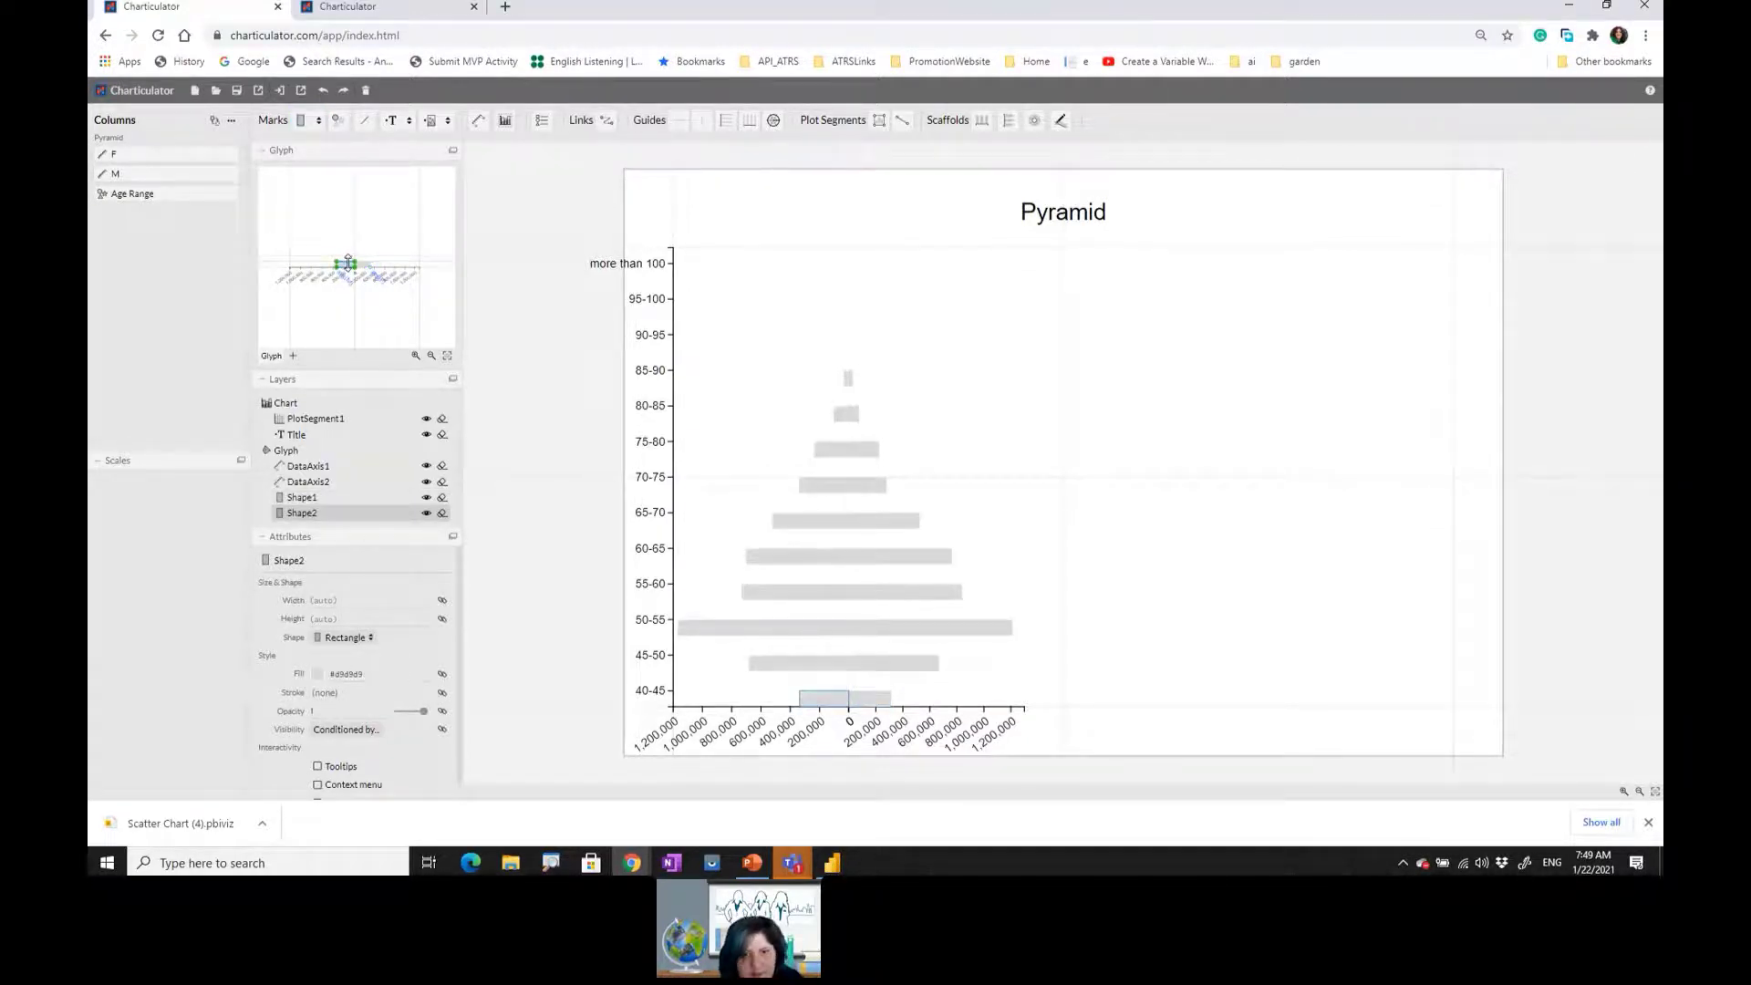
- Examine the attributes of the glyph's two data axes and of its rectangle marks
left_click(310, 497)
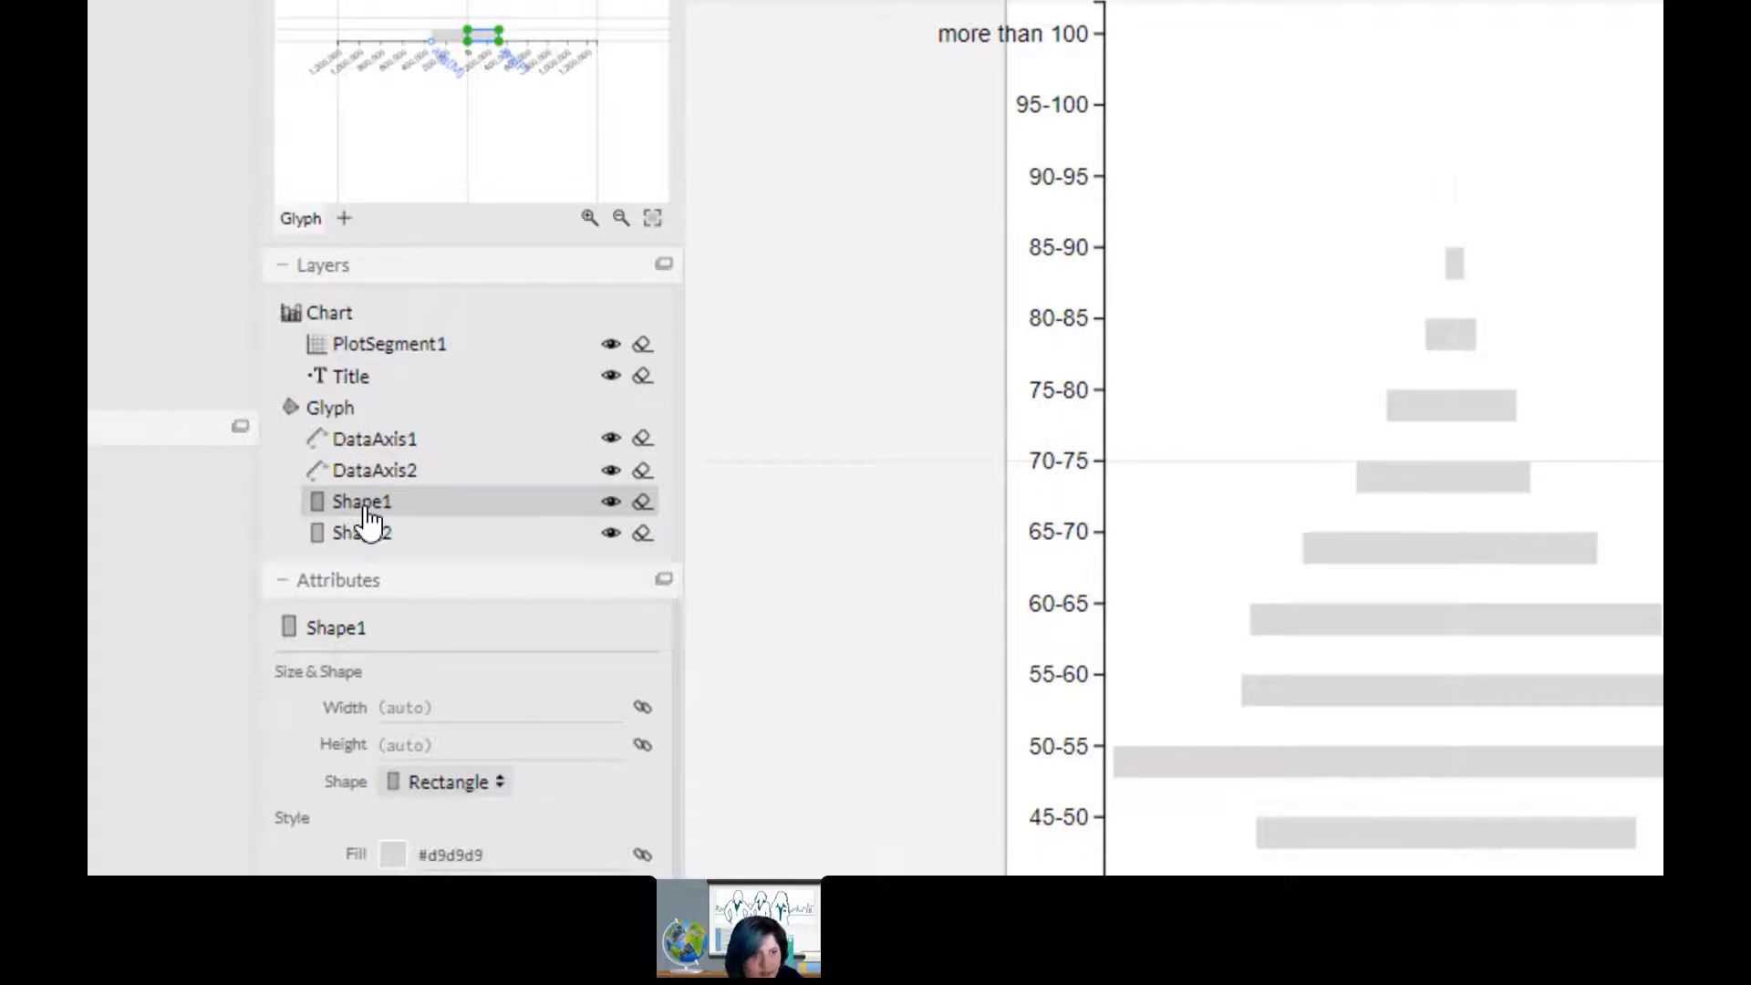
left_click(371, 445)
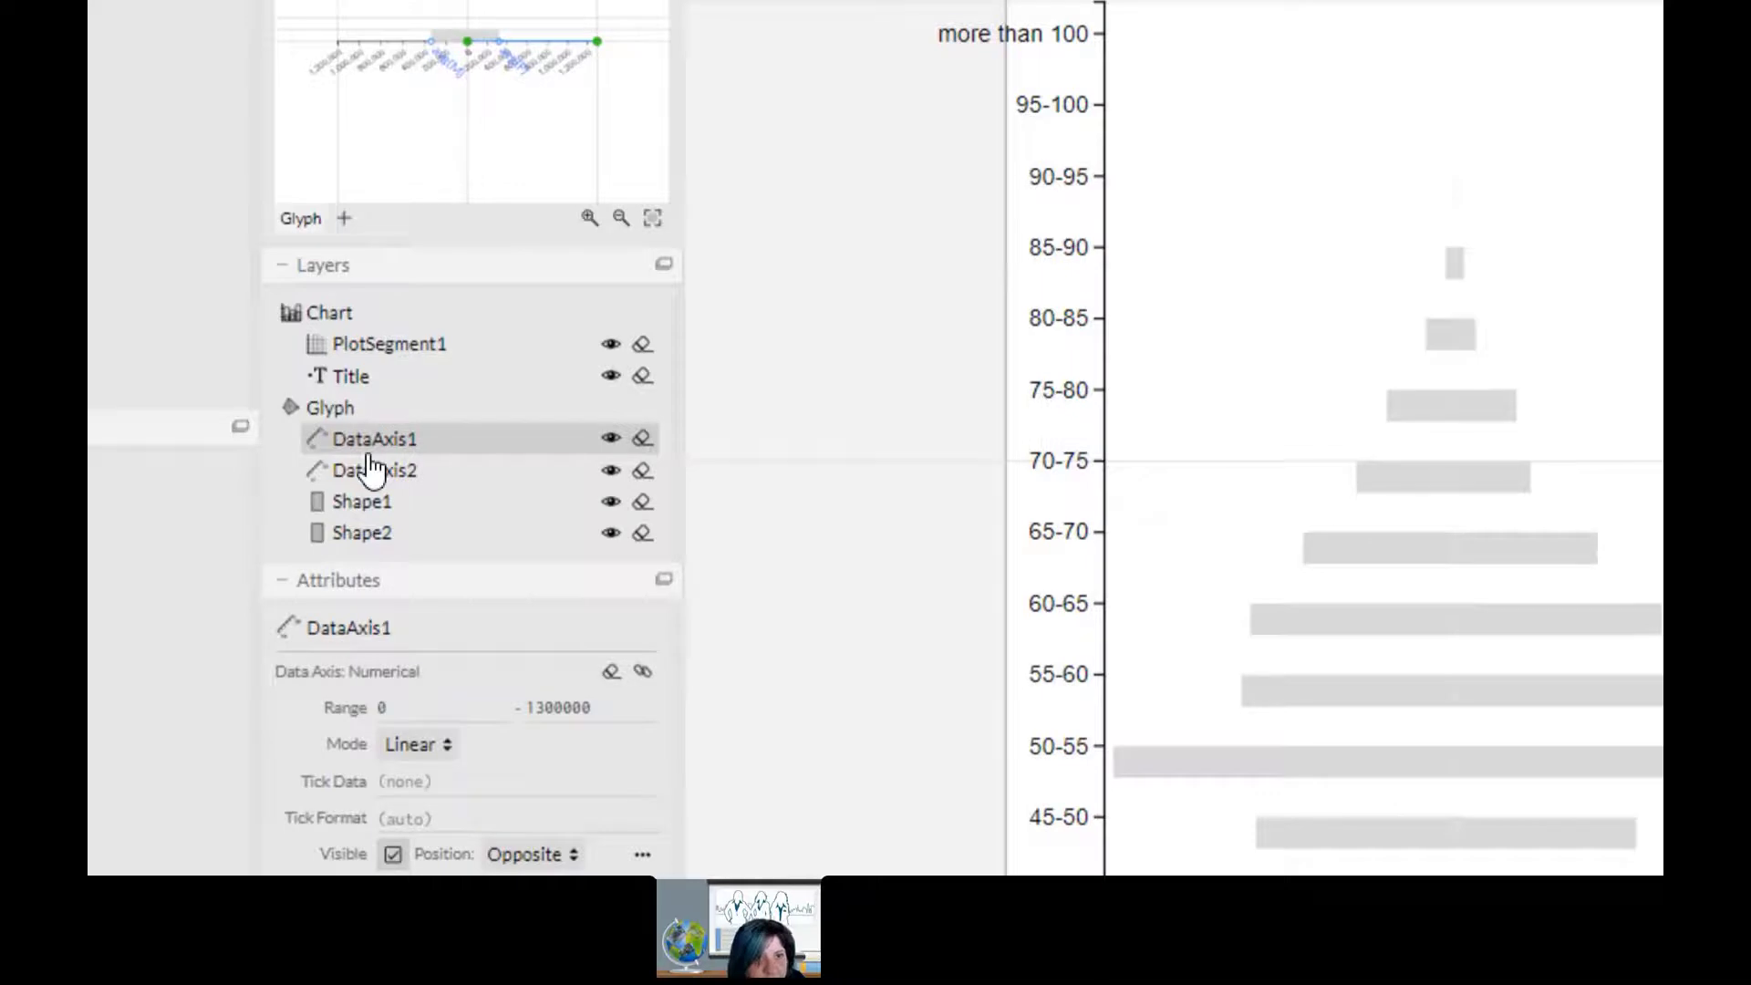
left_click(372, 481)
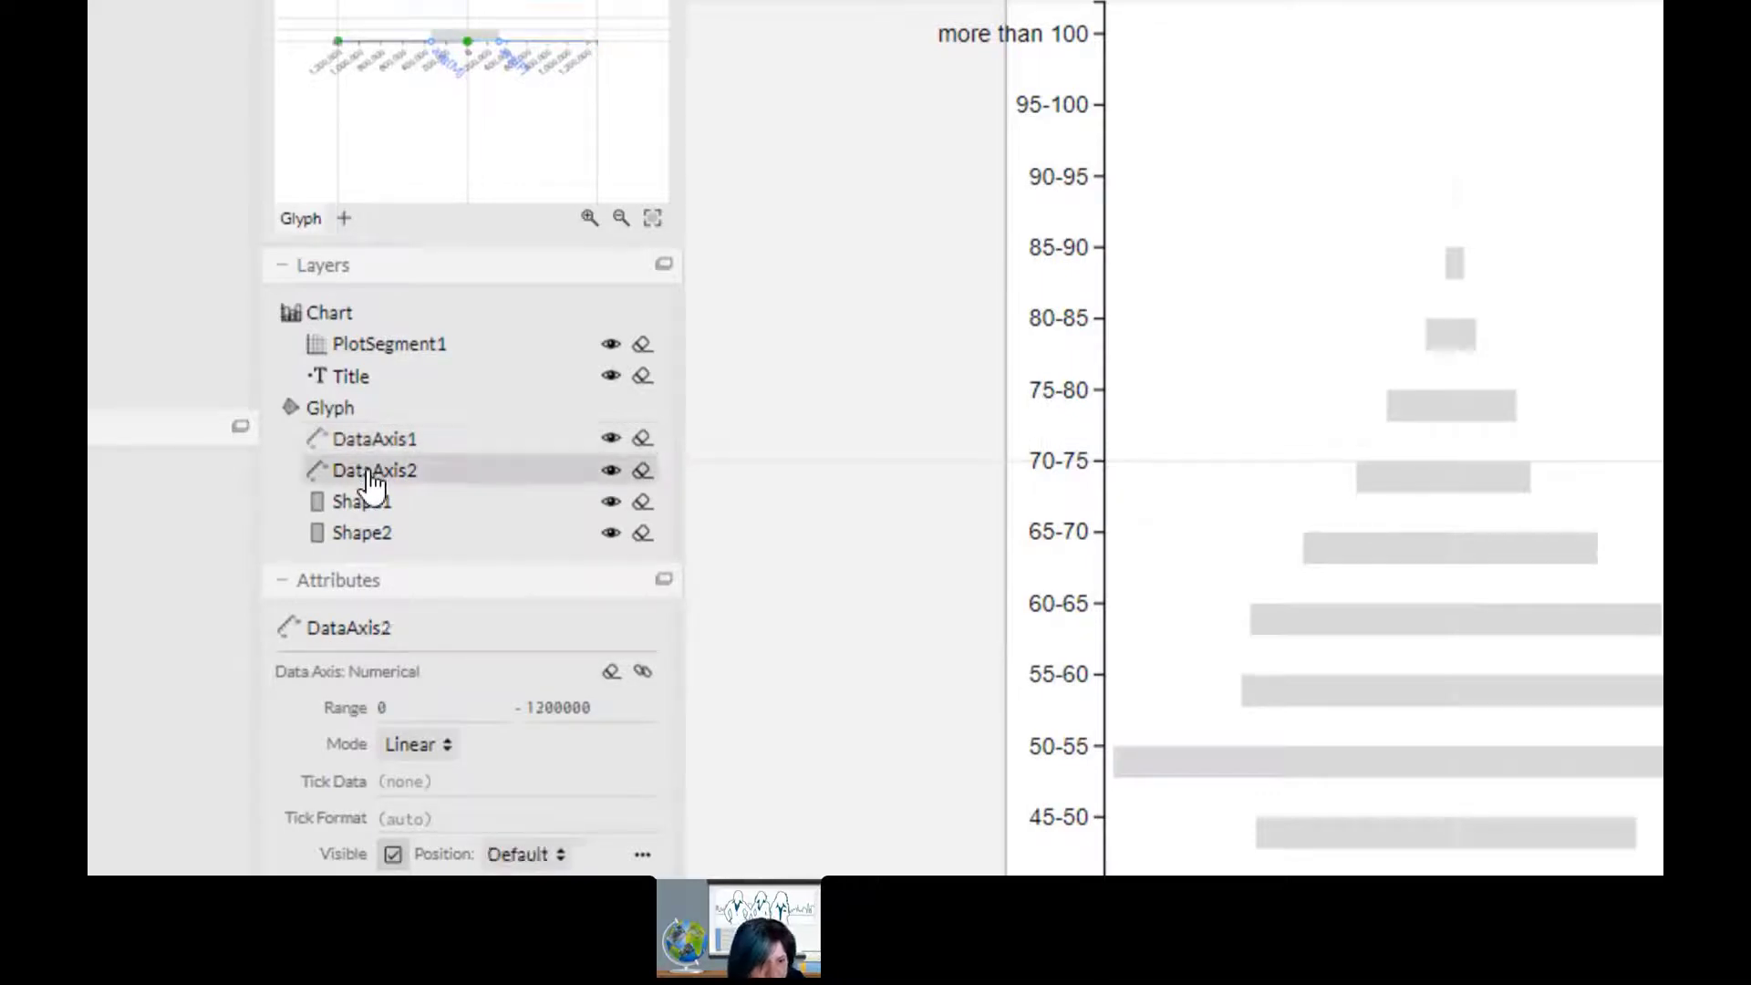
scroll(372, 481, "down", 1)
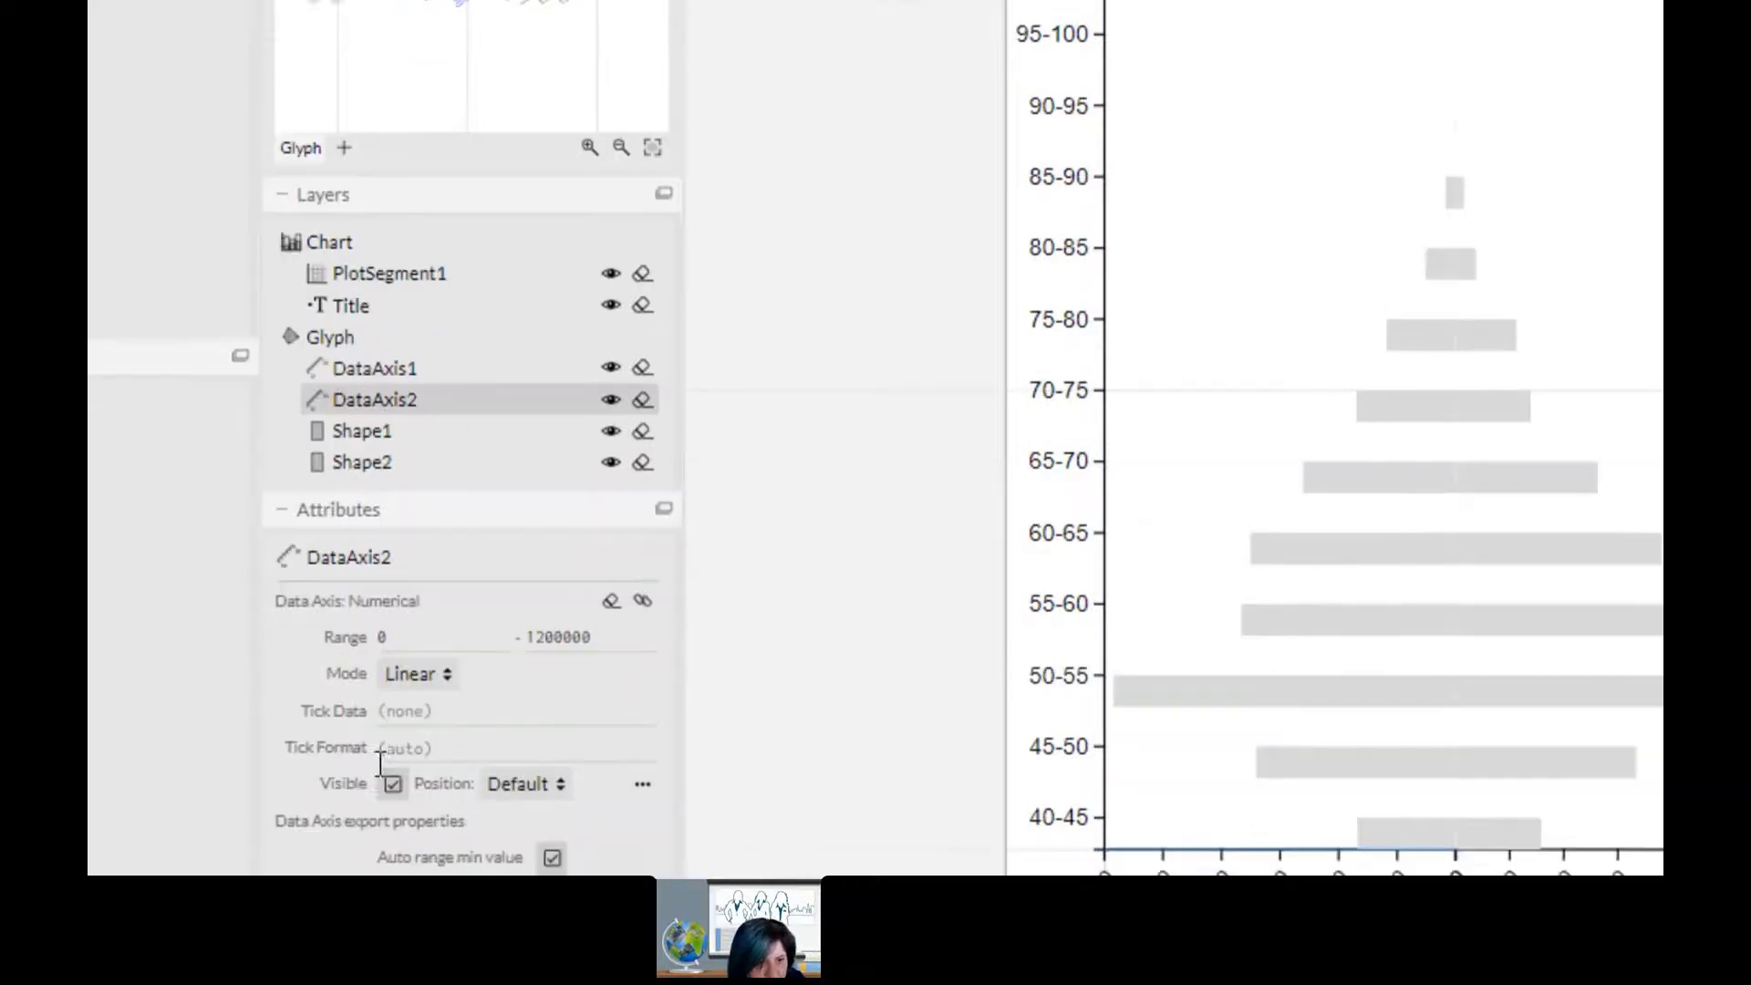
left_click(379, 441)
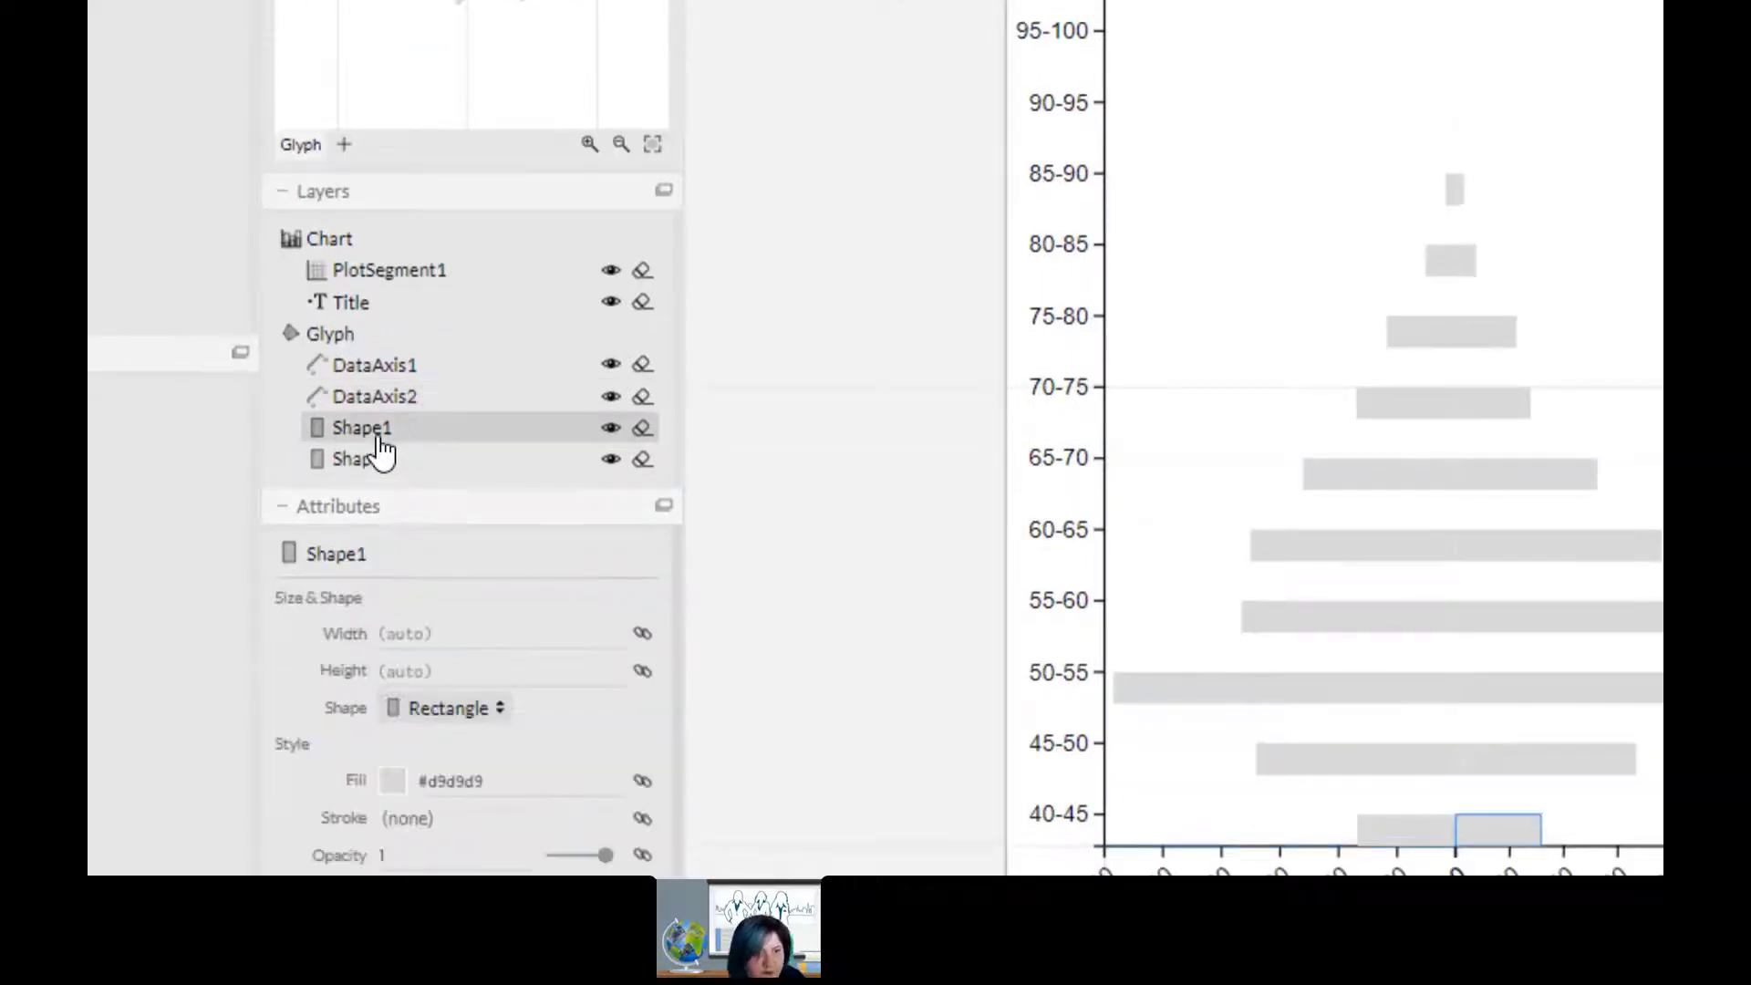
left_click(390, 369)
scroll(390, 379, "up", 2)
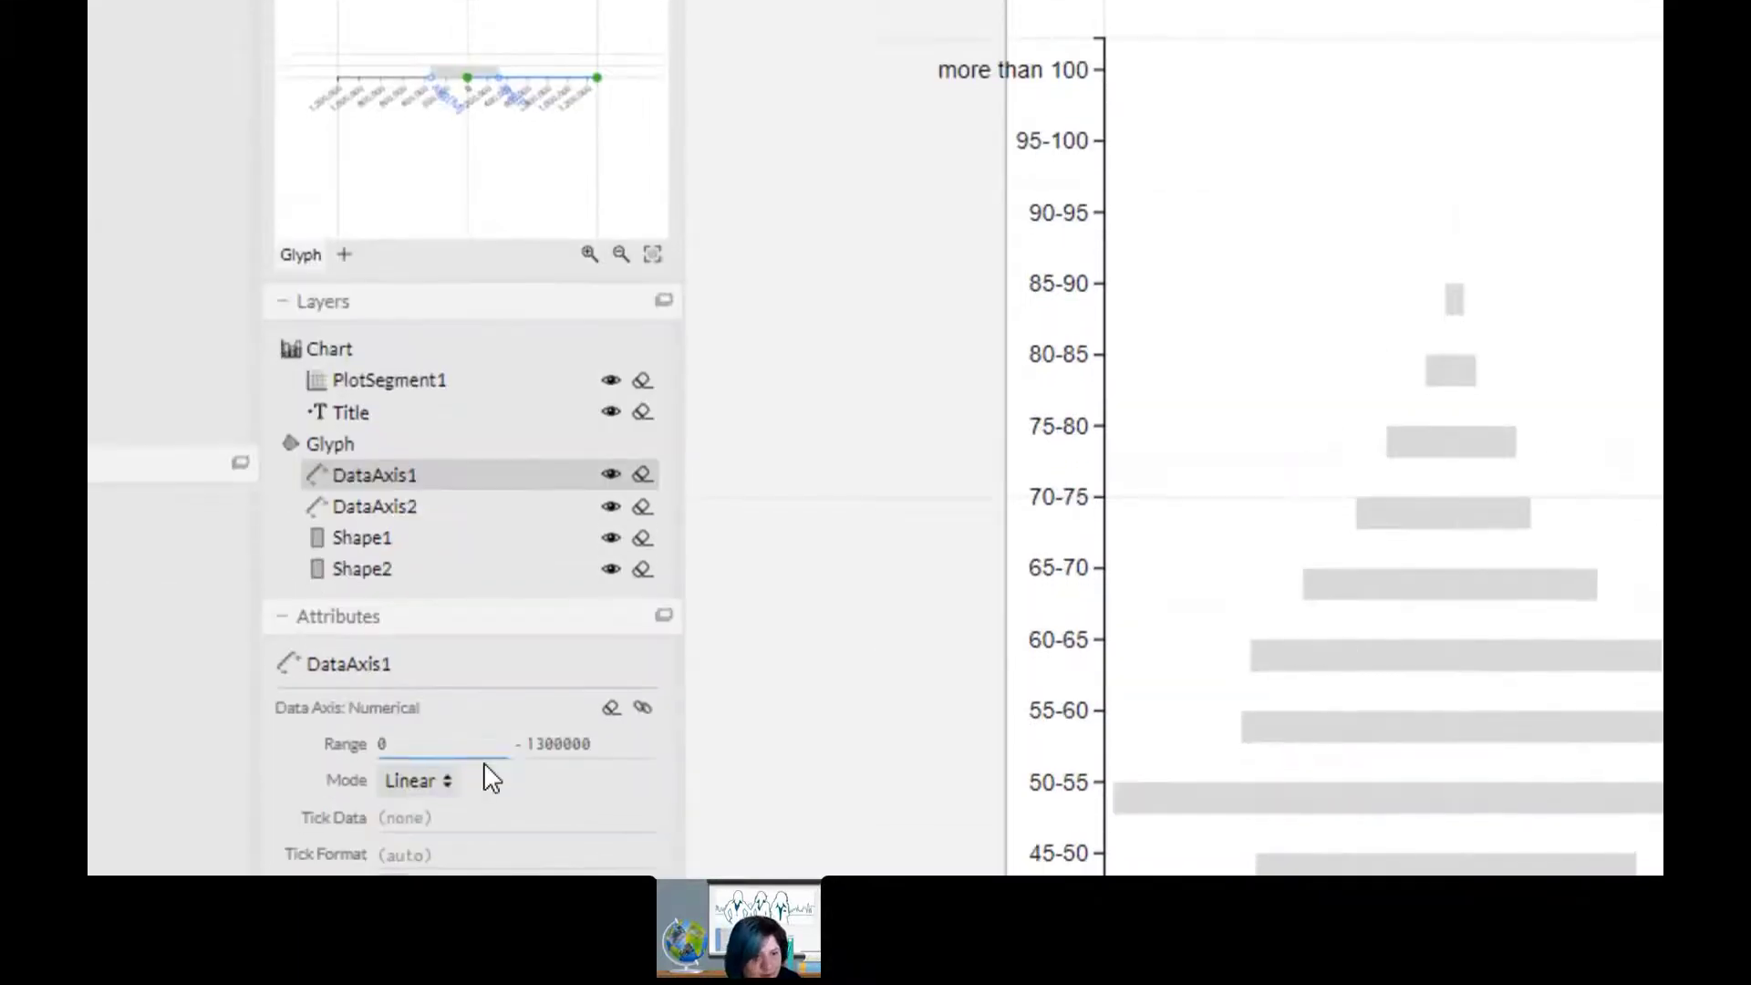
scroll(484, 766, "down", 1)
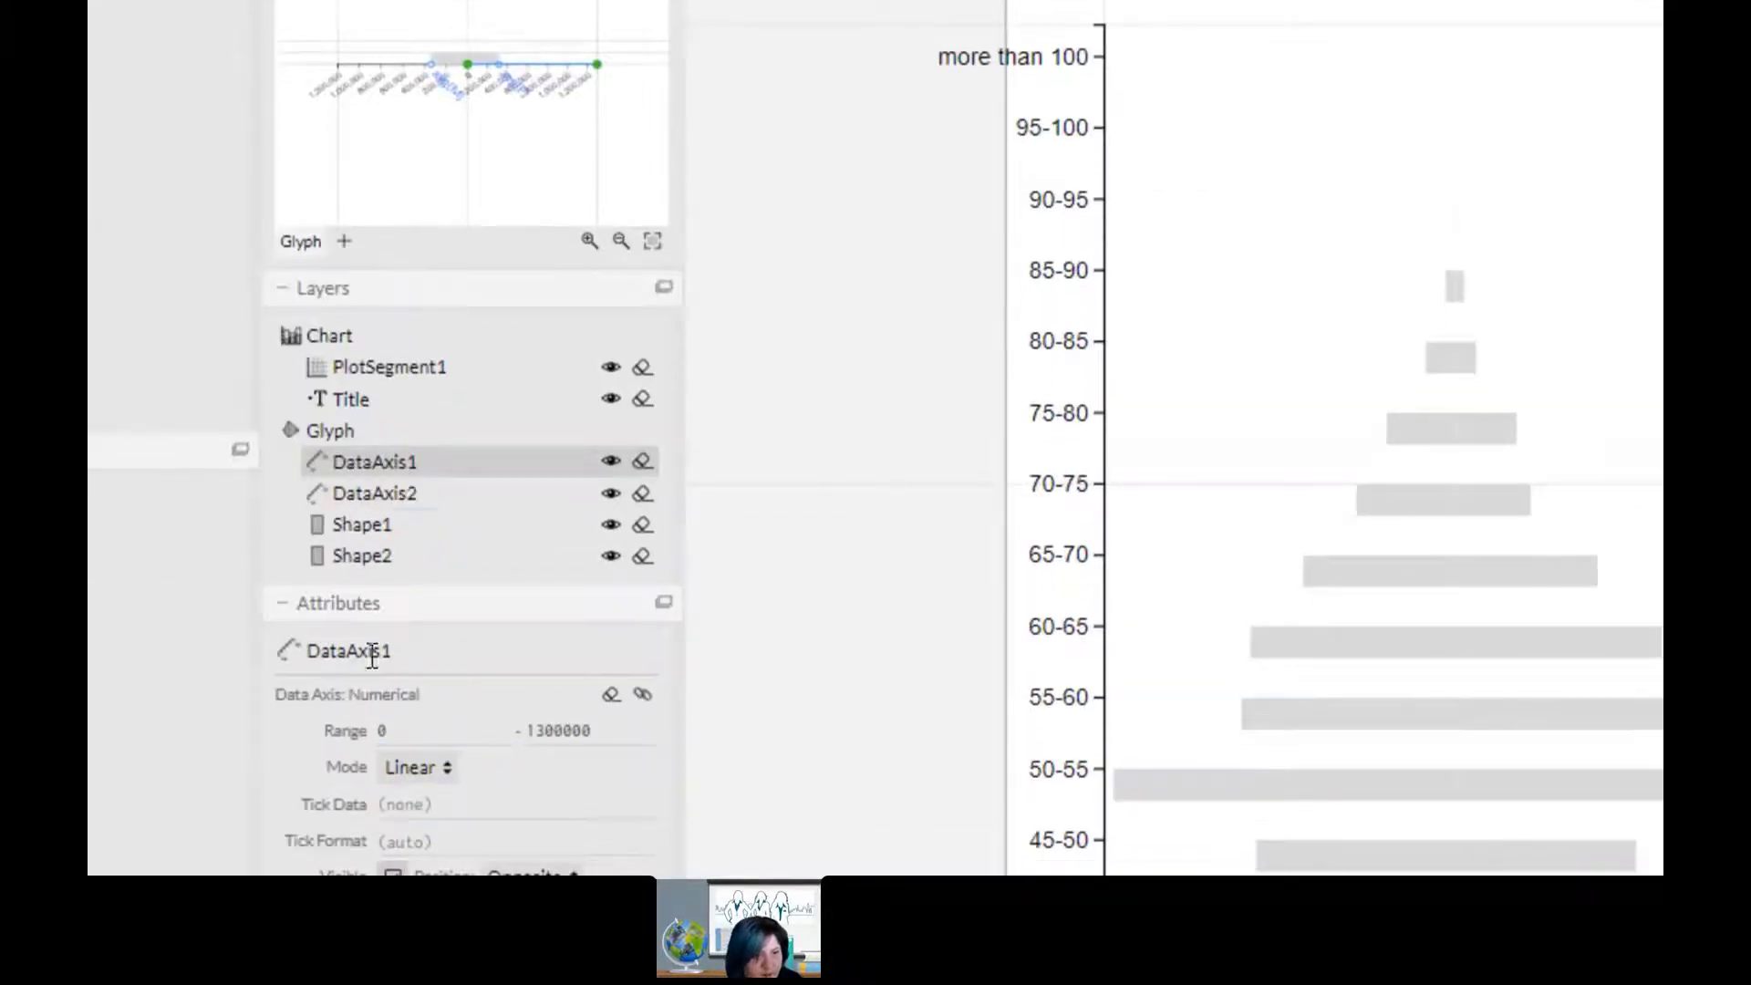
scroll(386, 684, "down", 3)
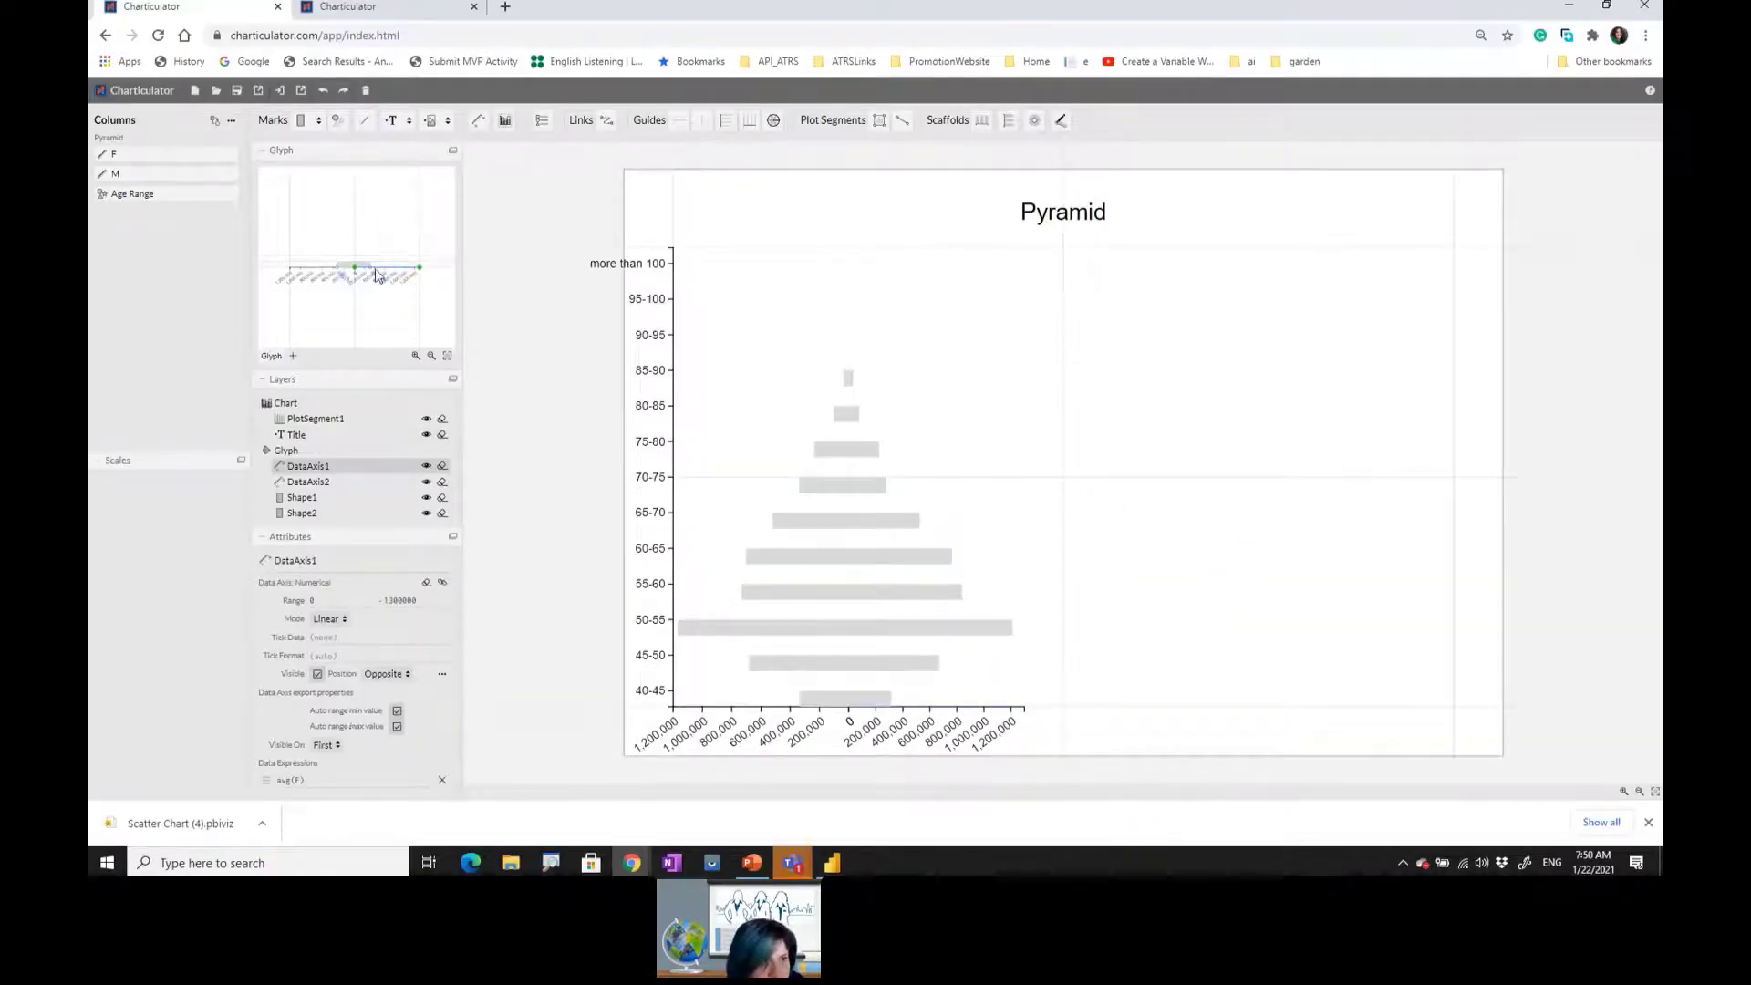
left_click(378, 284)
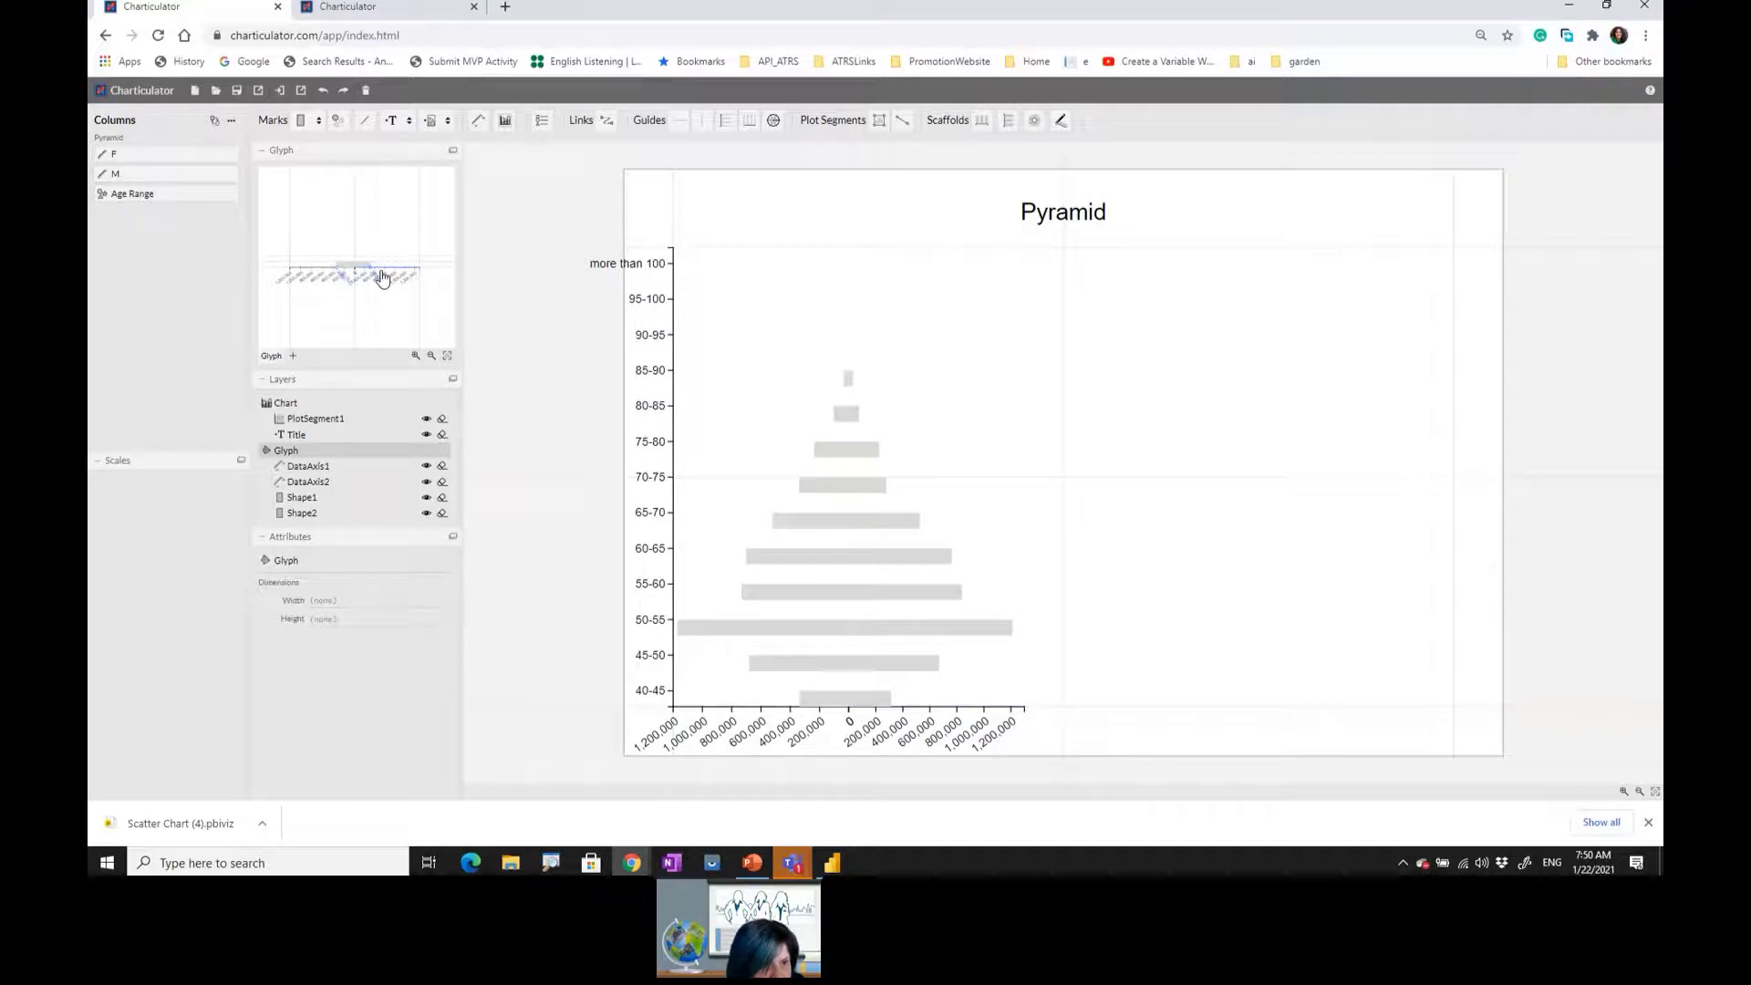
left_click(308, 466)
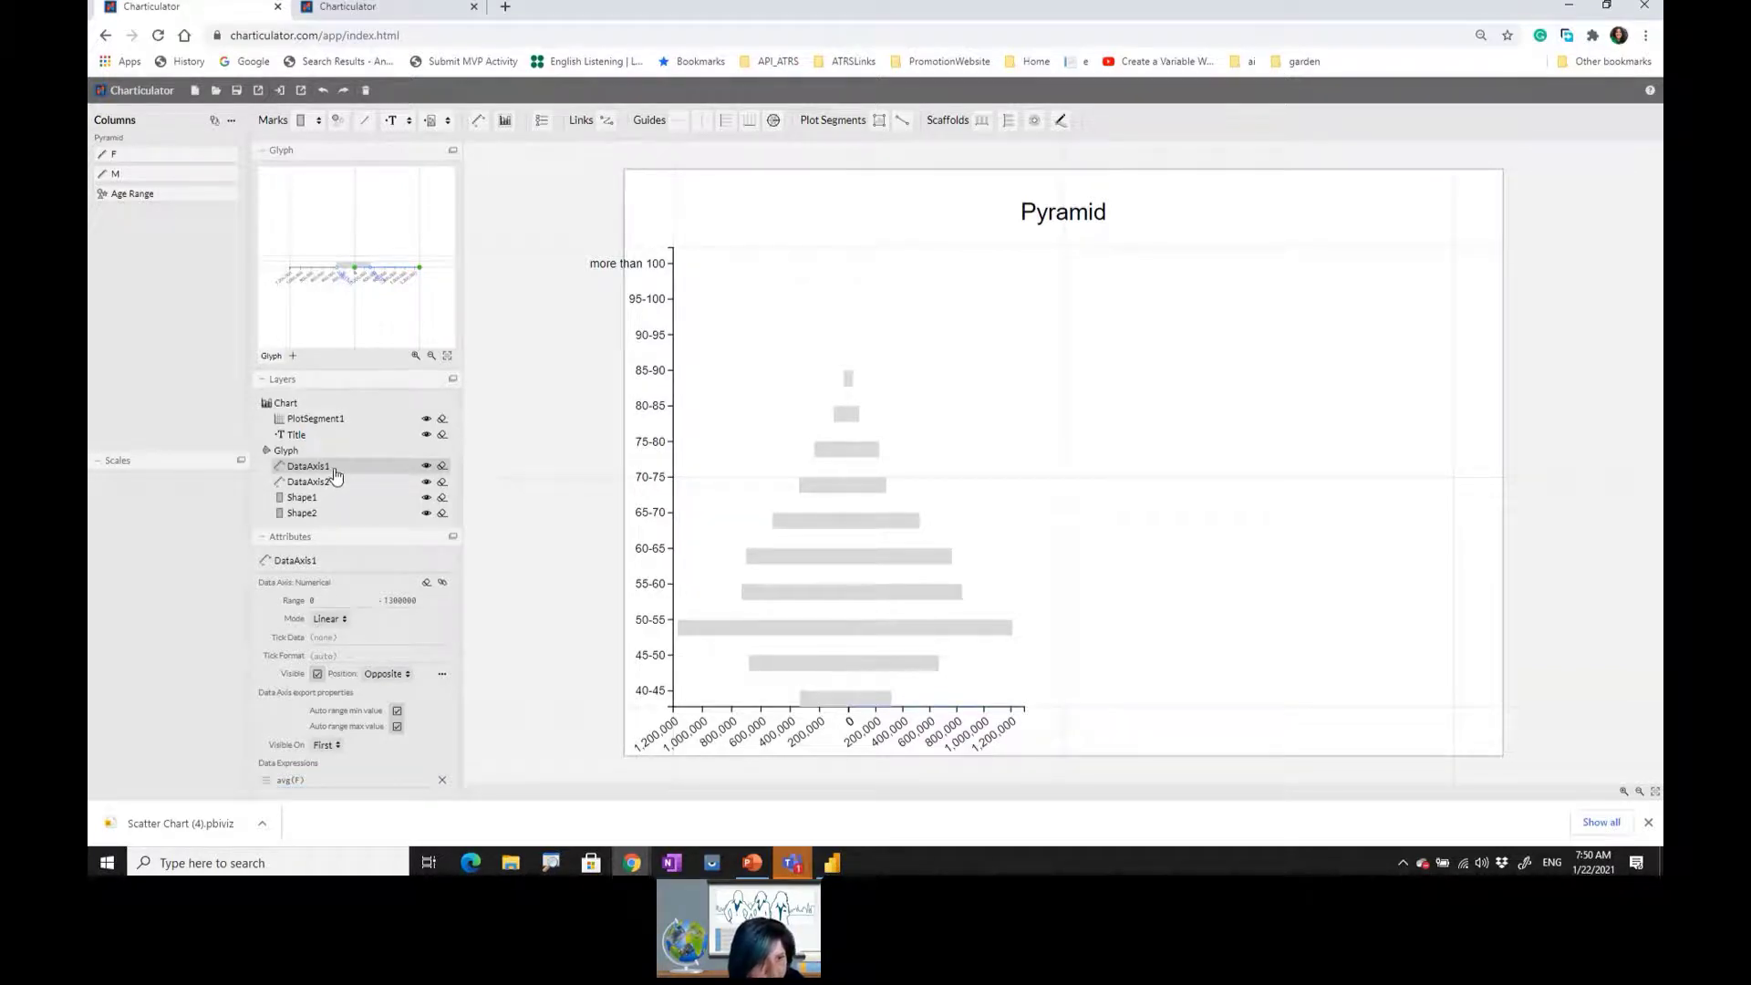
- Rename the glyph's F data axis, DataAxis1, as "Data Axis Female"
left_click(301, 560)
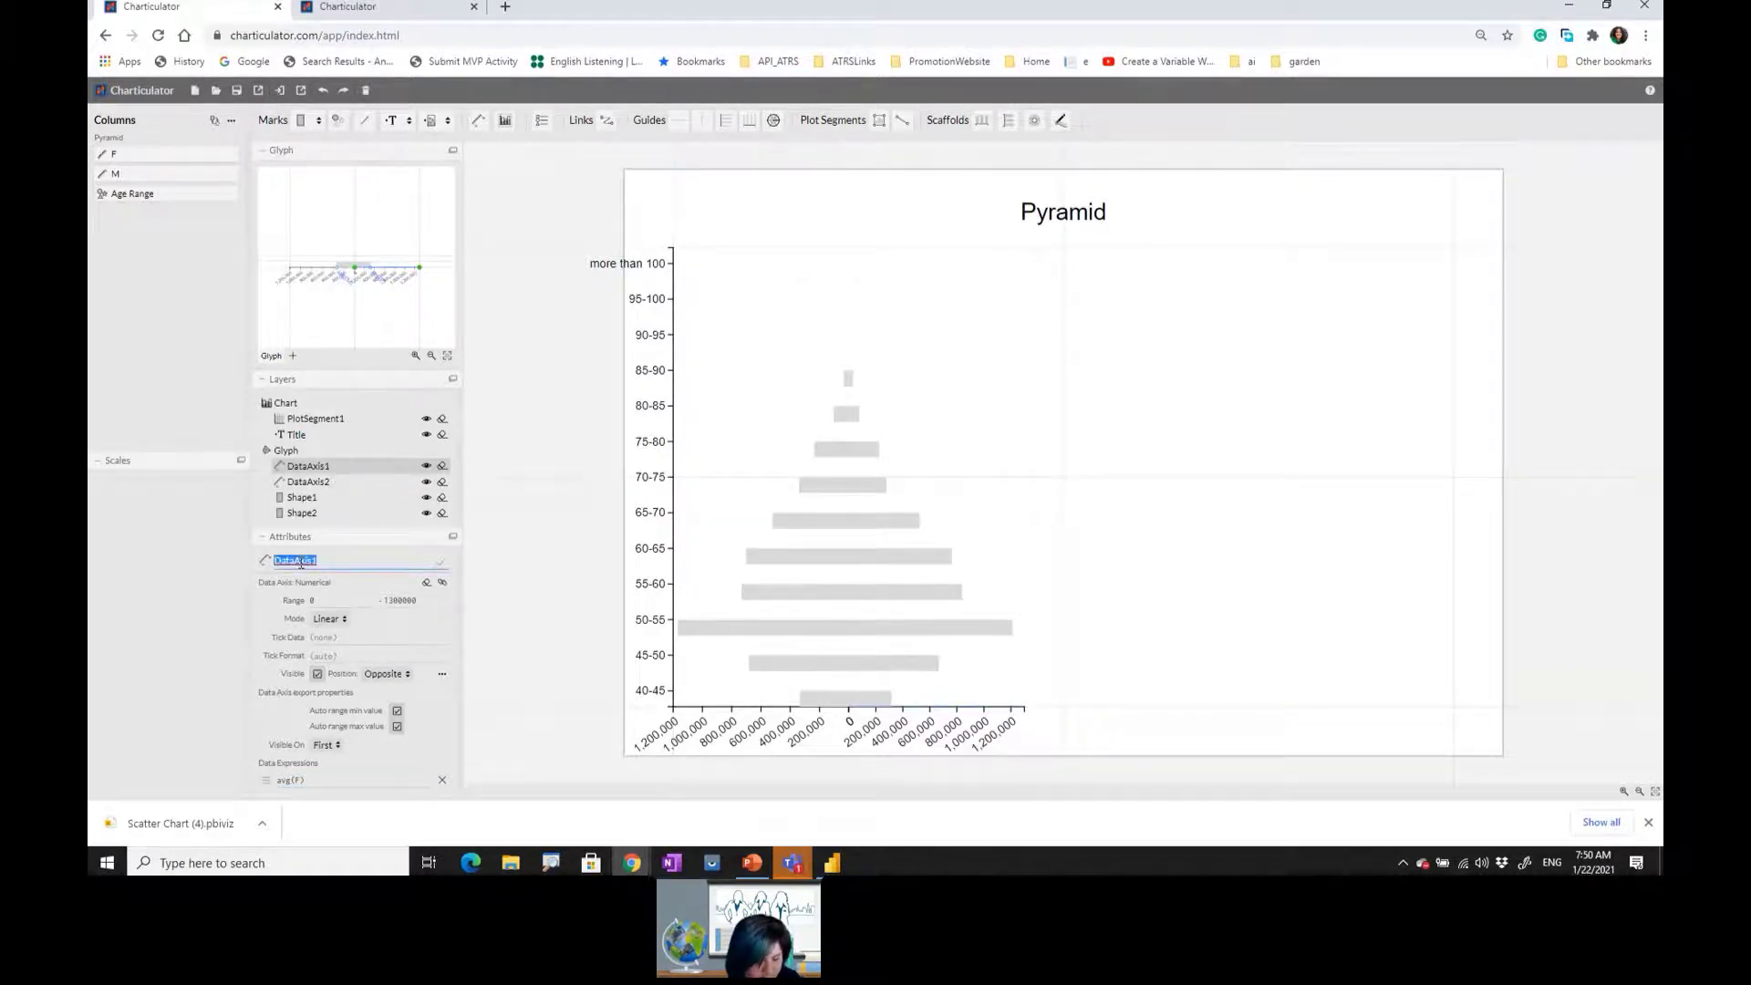
type("Data")
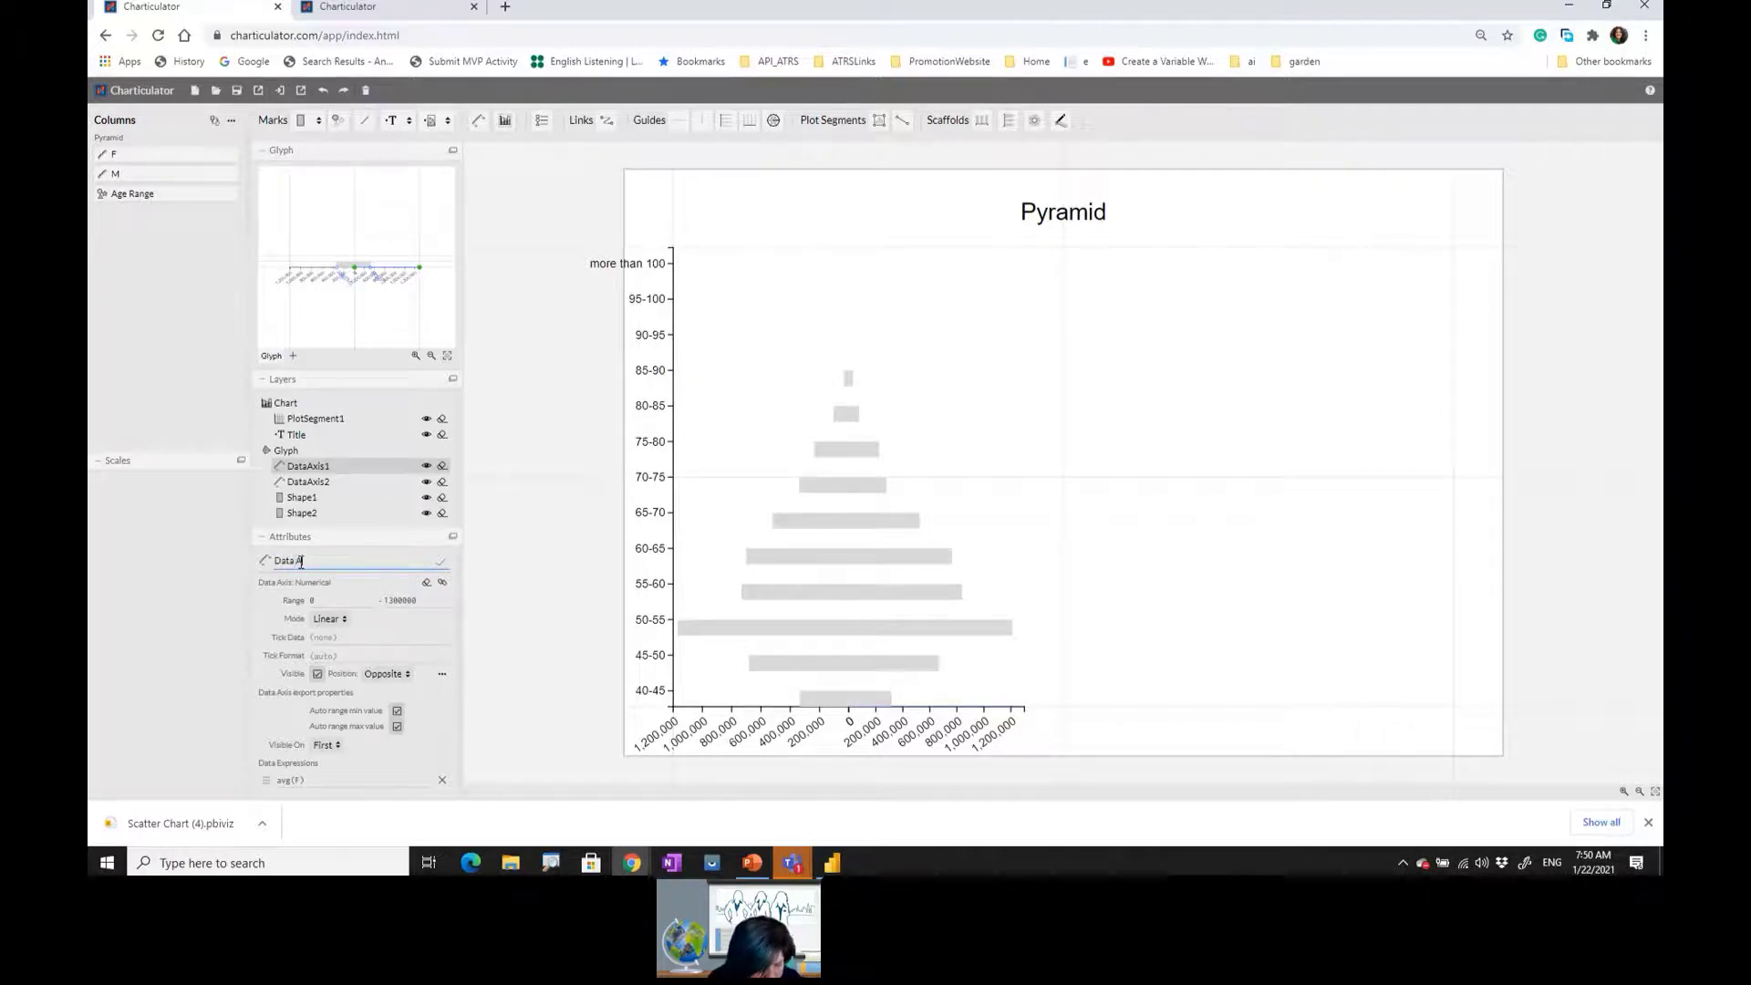
type(" Axis Female")
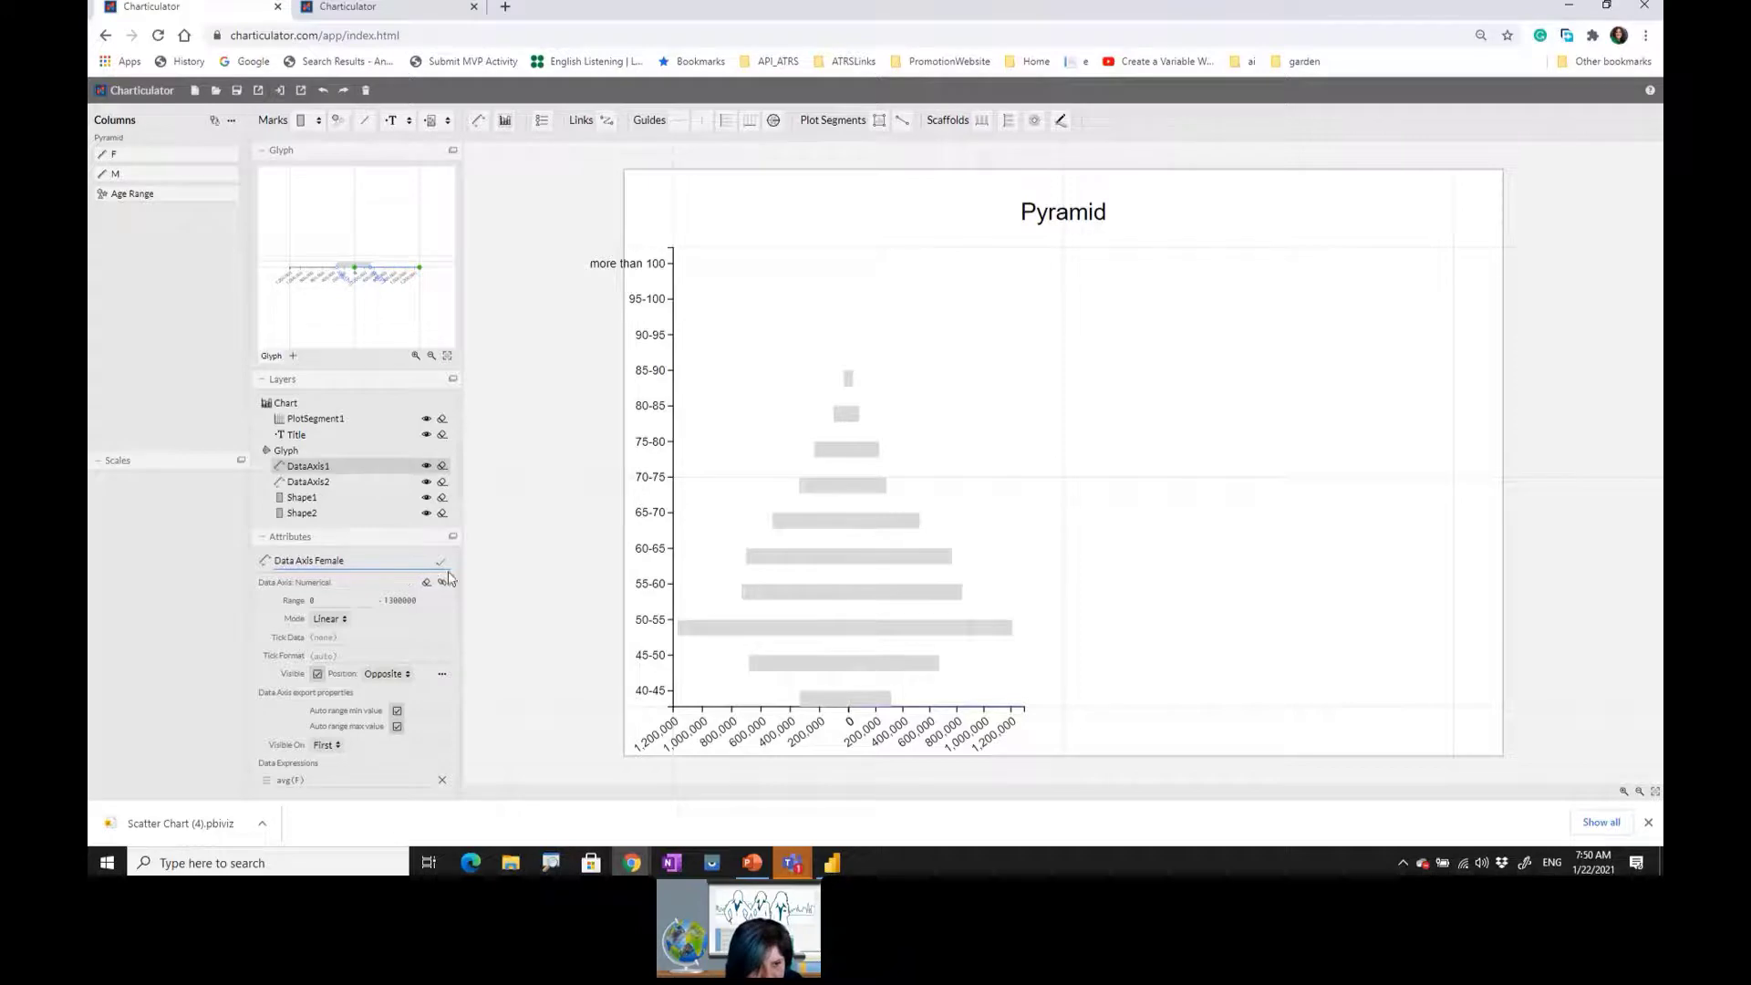
left_click(442, 563)
- Rename the glyph's M data axis, DataAxis2, as "DataAxis Male"
left_click(328, 481)
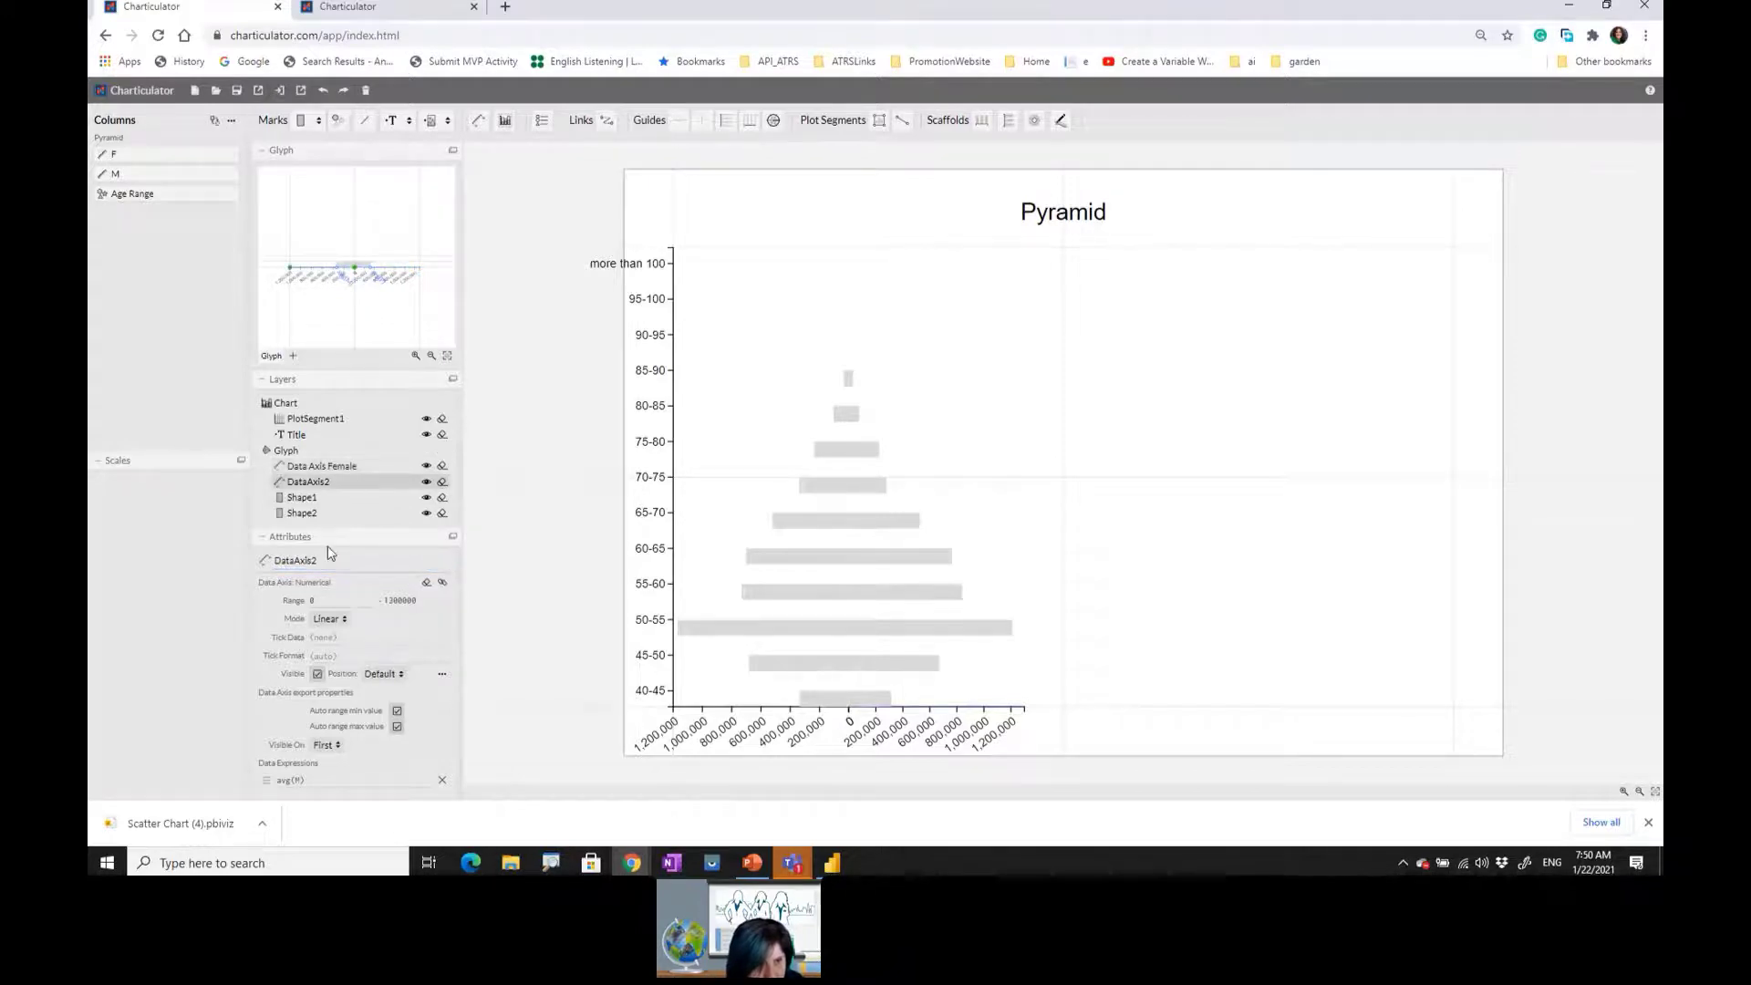
left_click(326, 558)
left_click(326, 558)
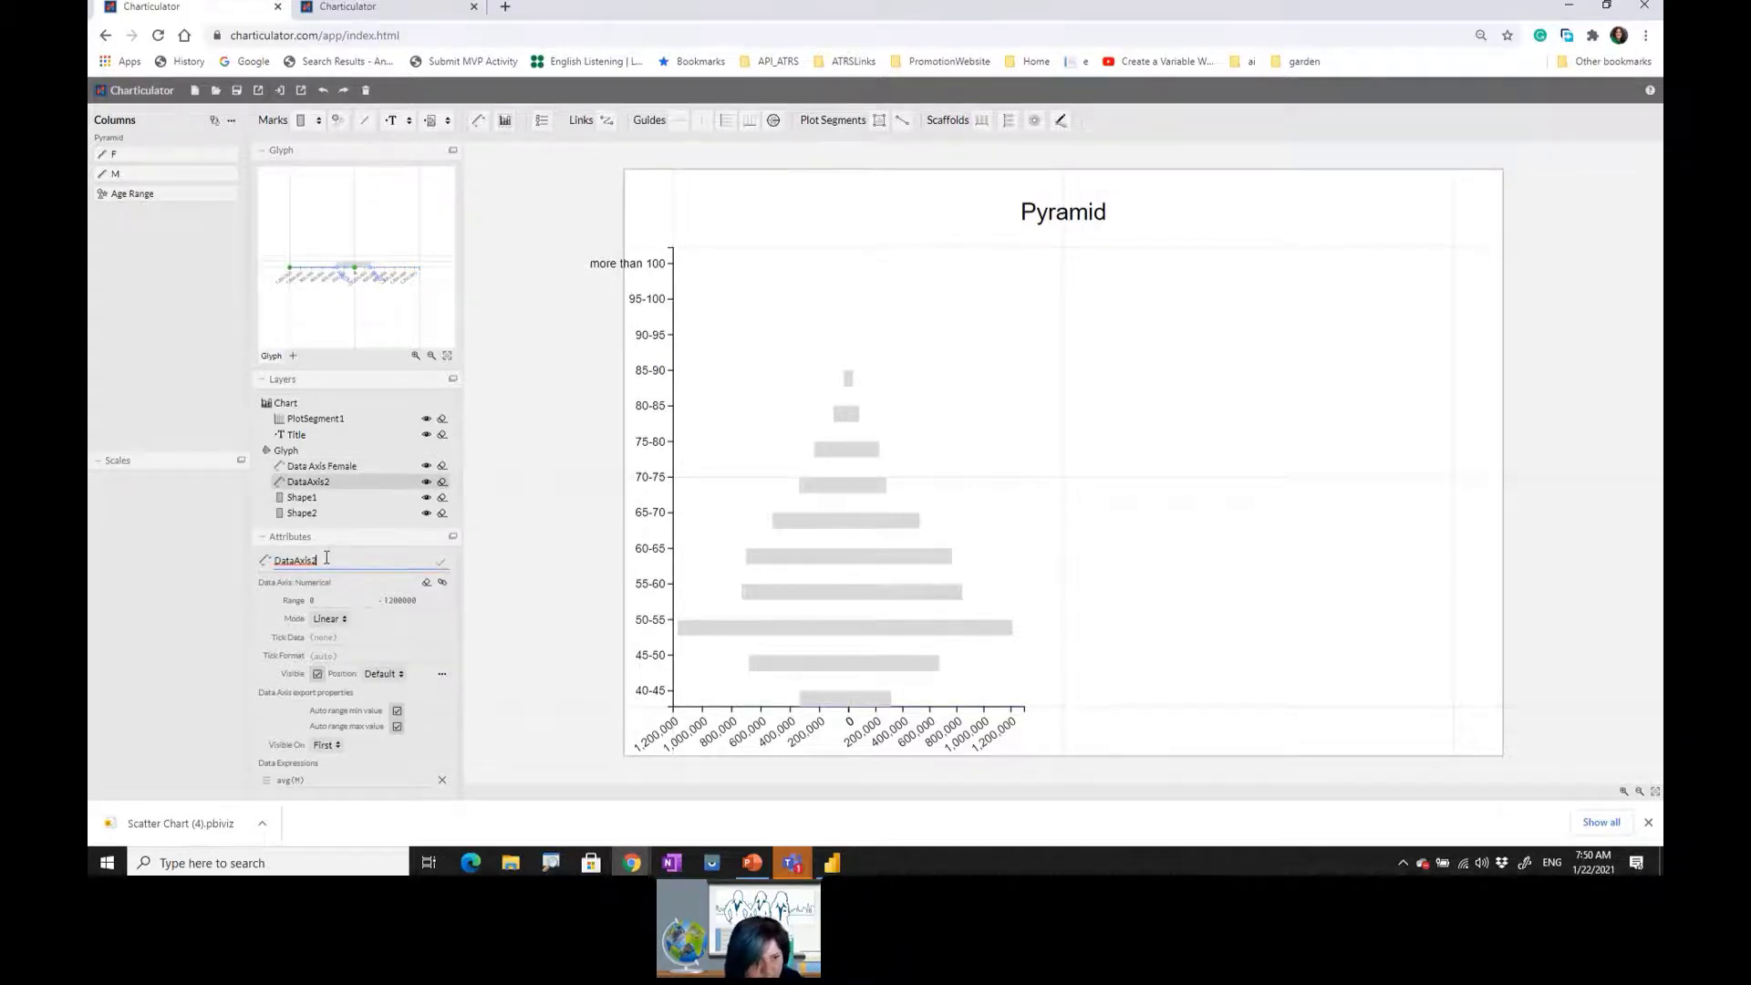
key("BackSpace")
type("Male")
key("Return")
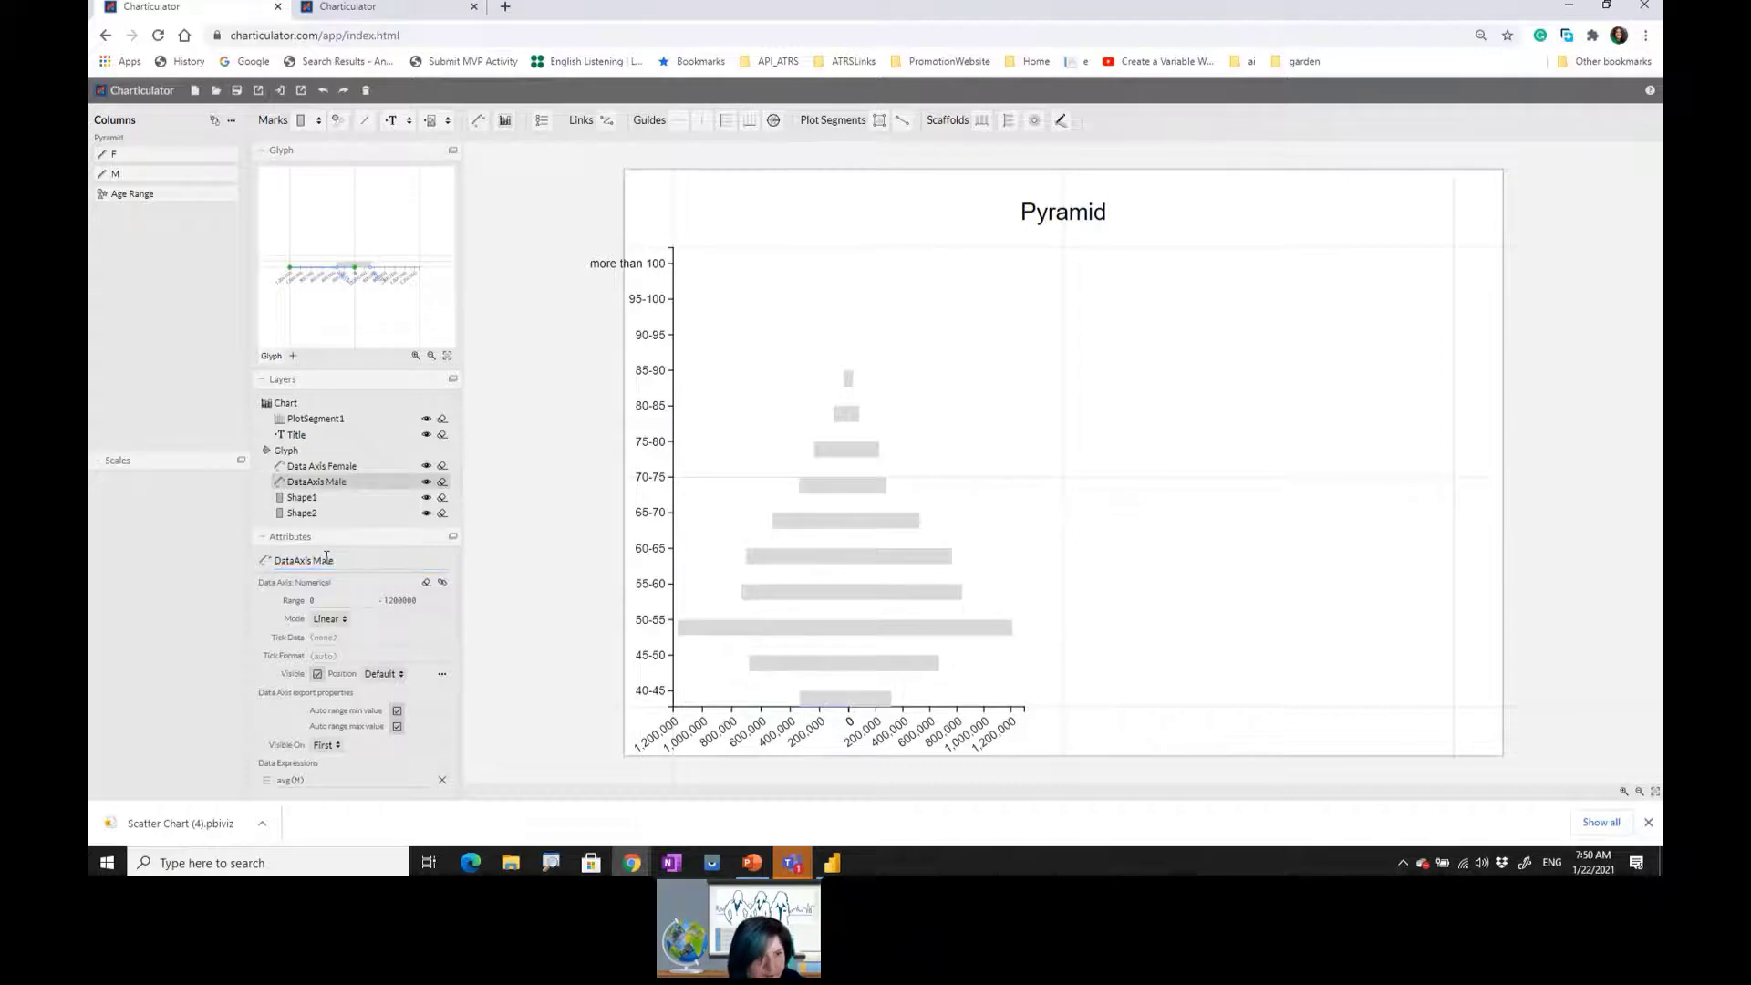
- Rename the glyph's F rectangle, Shape1, as "Female"
left_click(311, 499)
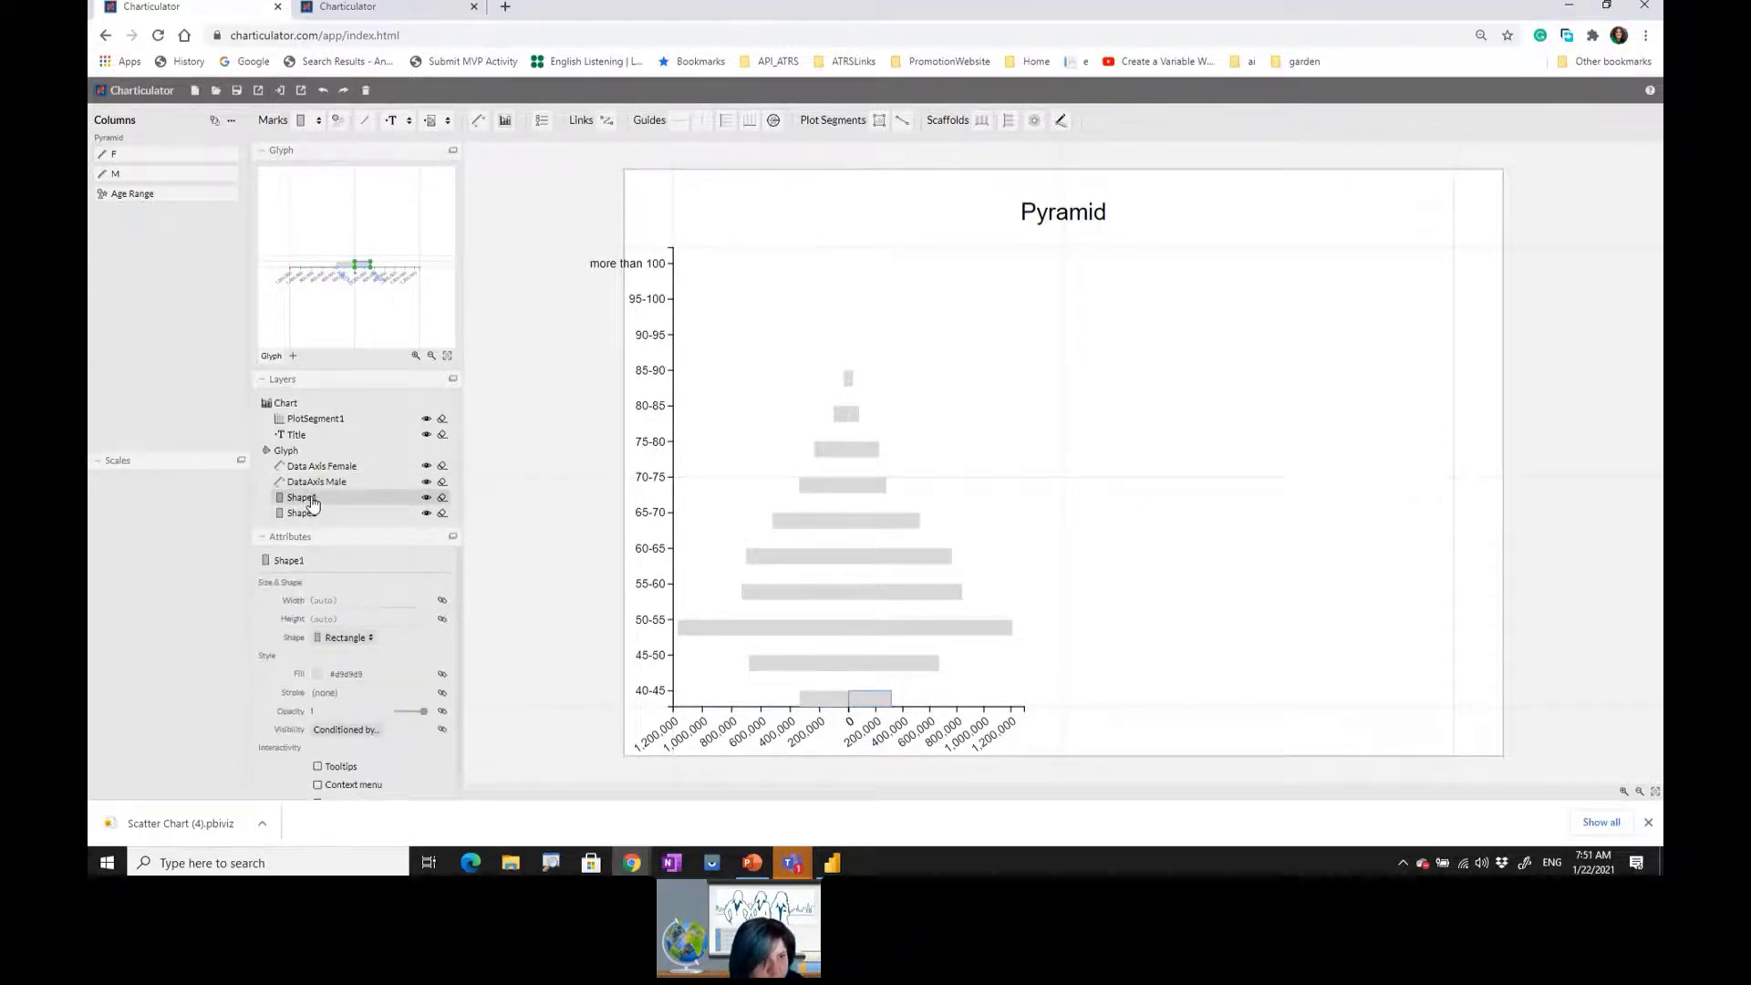
scroll(345, 698, "down", 1)
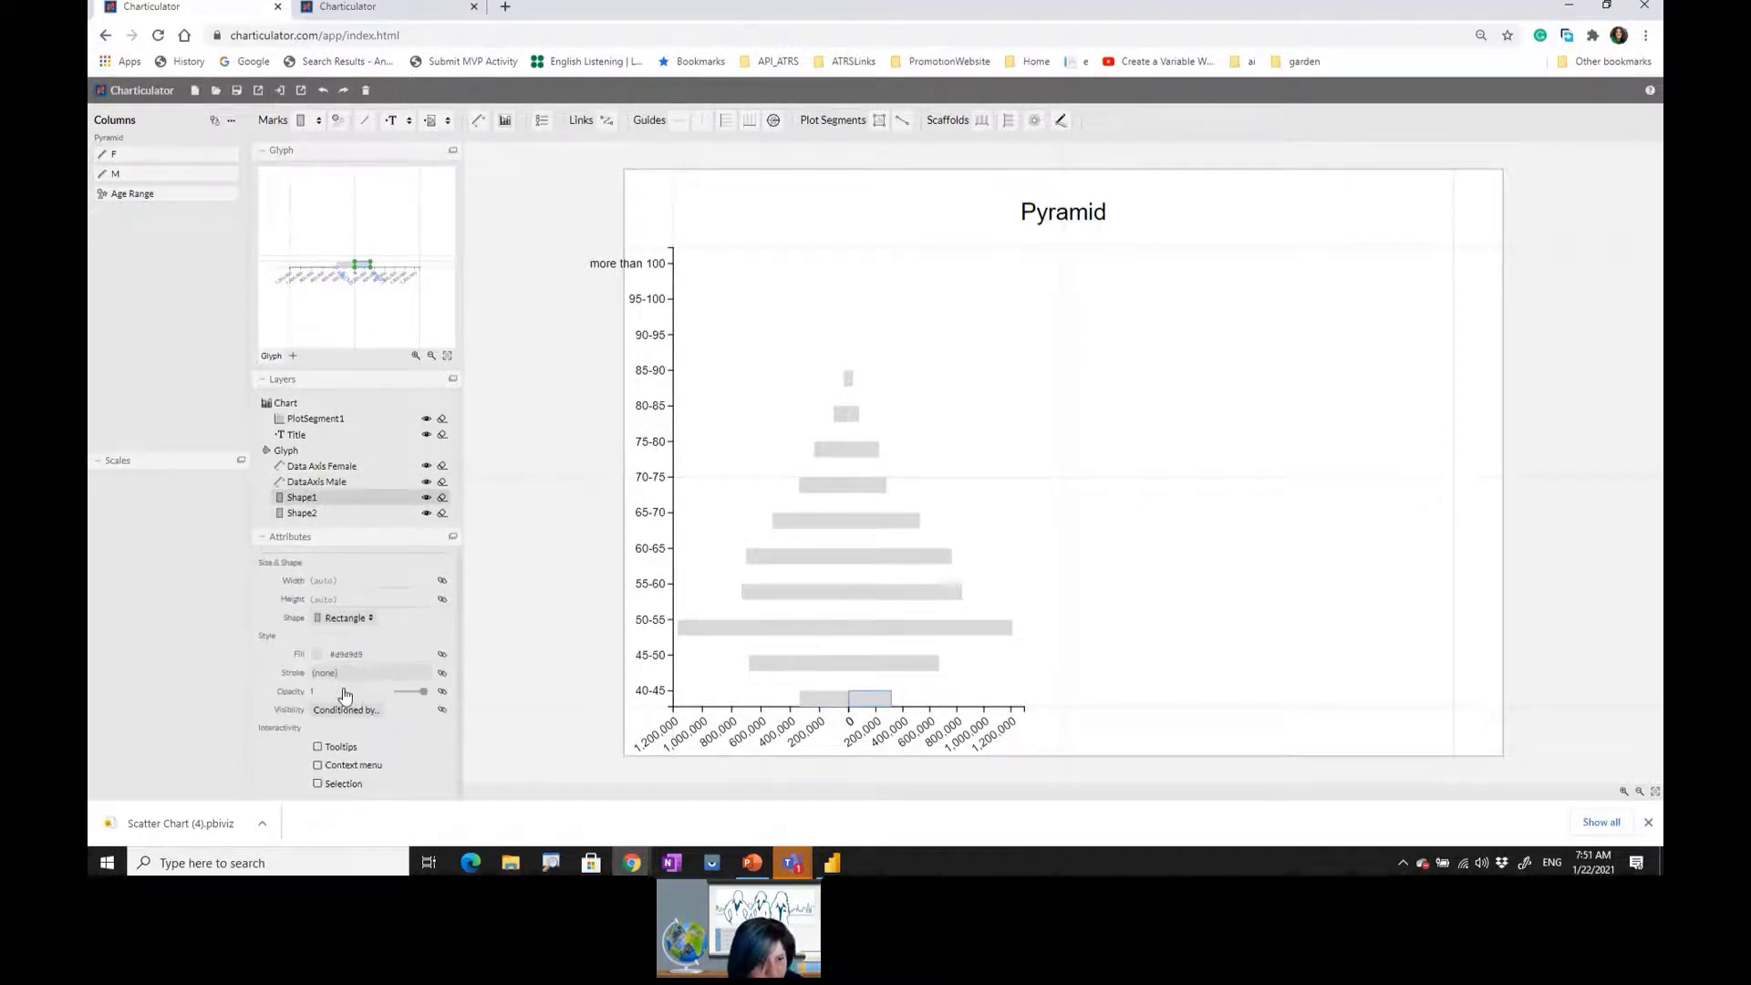
scroll(345, 689, "up", 1)
left_click(349, 469)
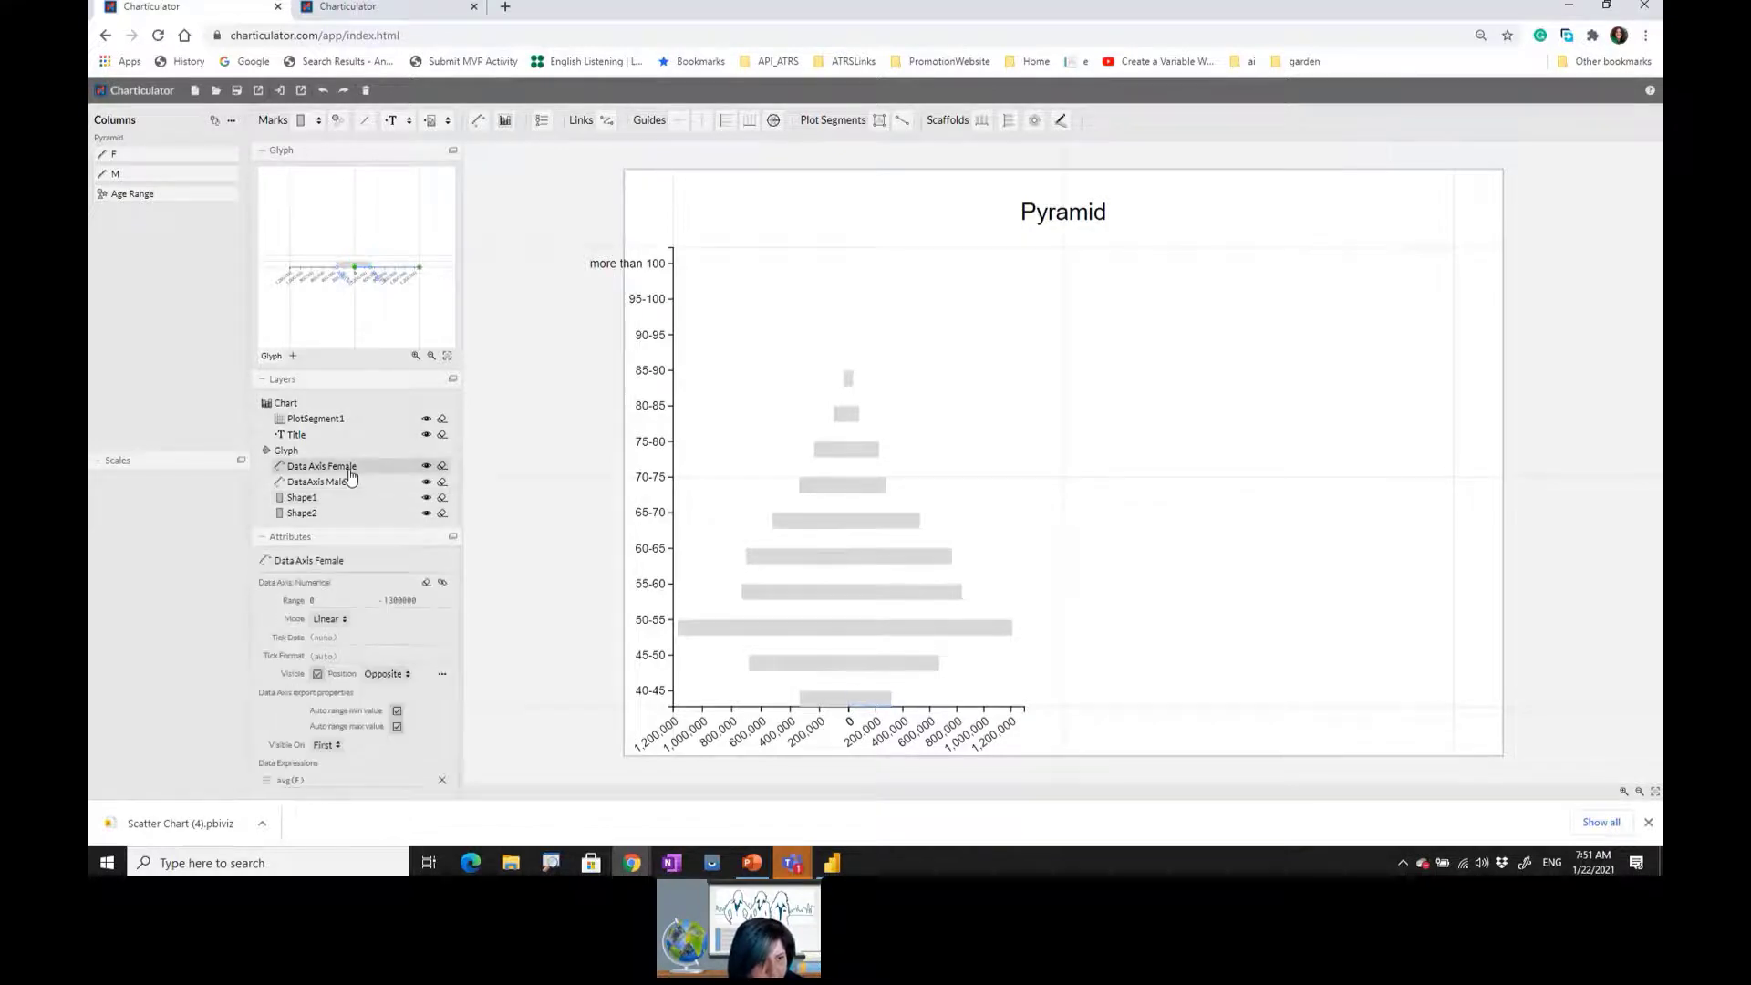
left_click(306, 498)
double_click(304, 562)
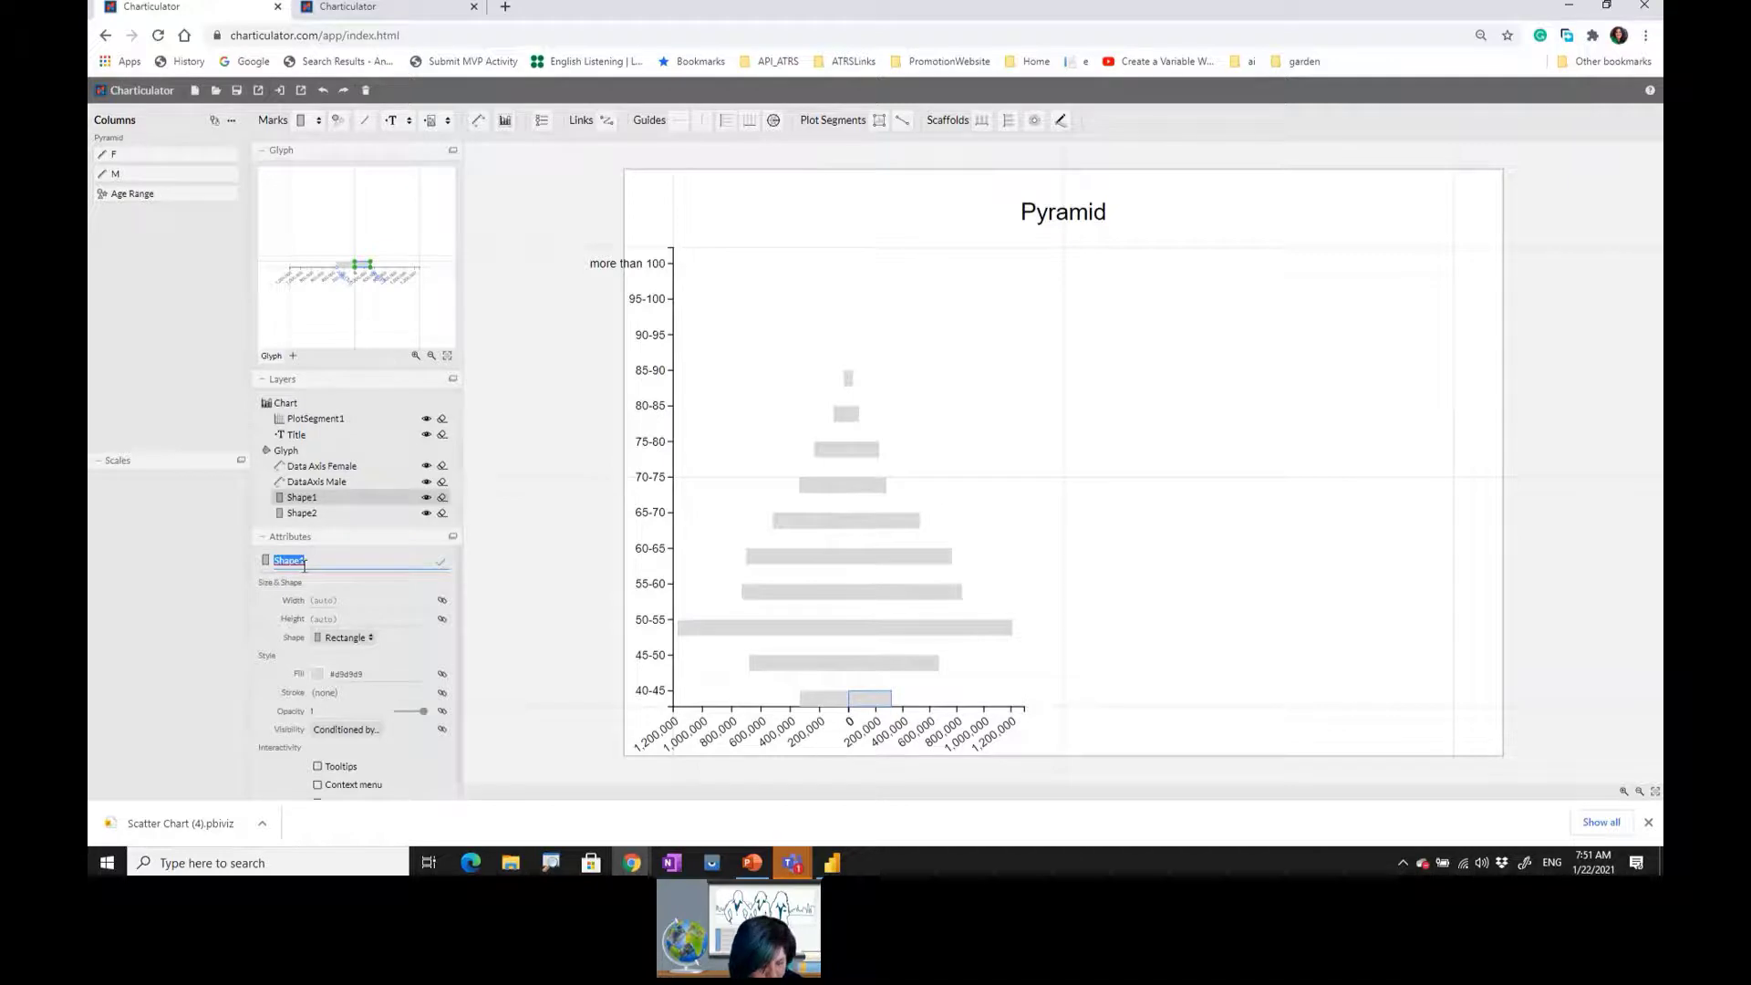
type("Female")
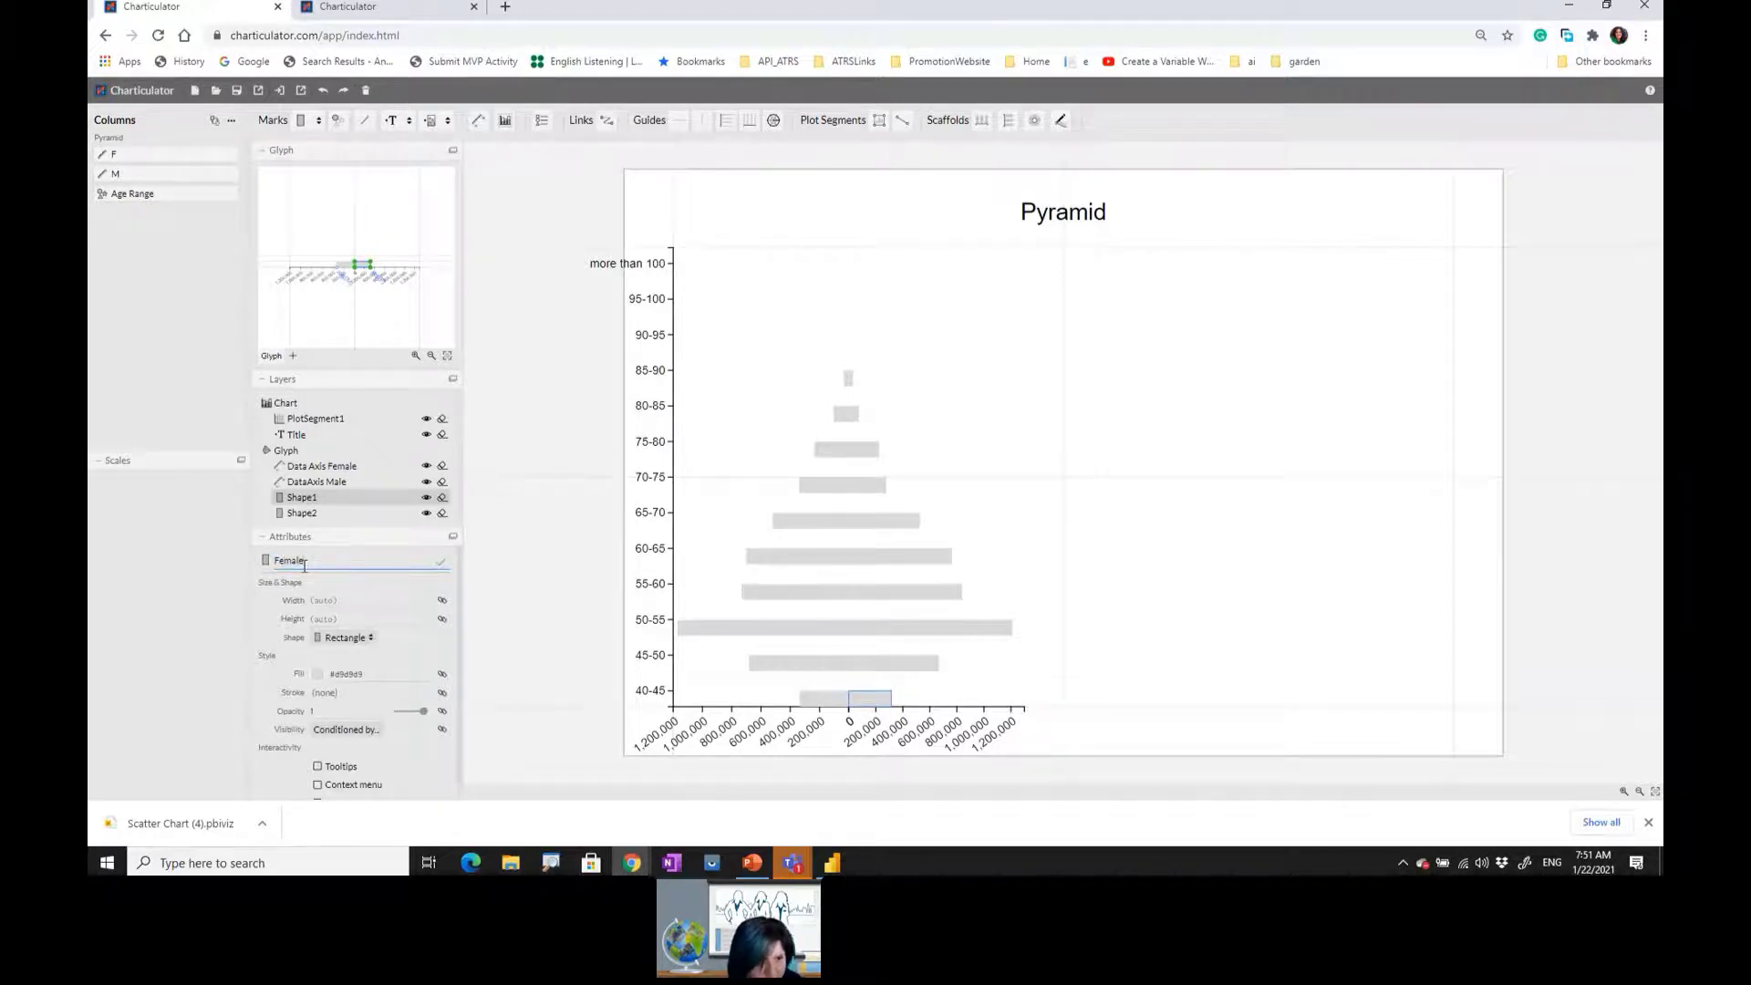
- Rename the glyph's M rectangle, Shape2, as "Male"
left_click(304, 516)
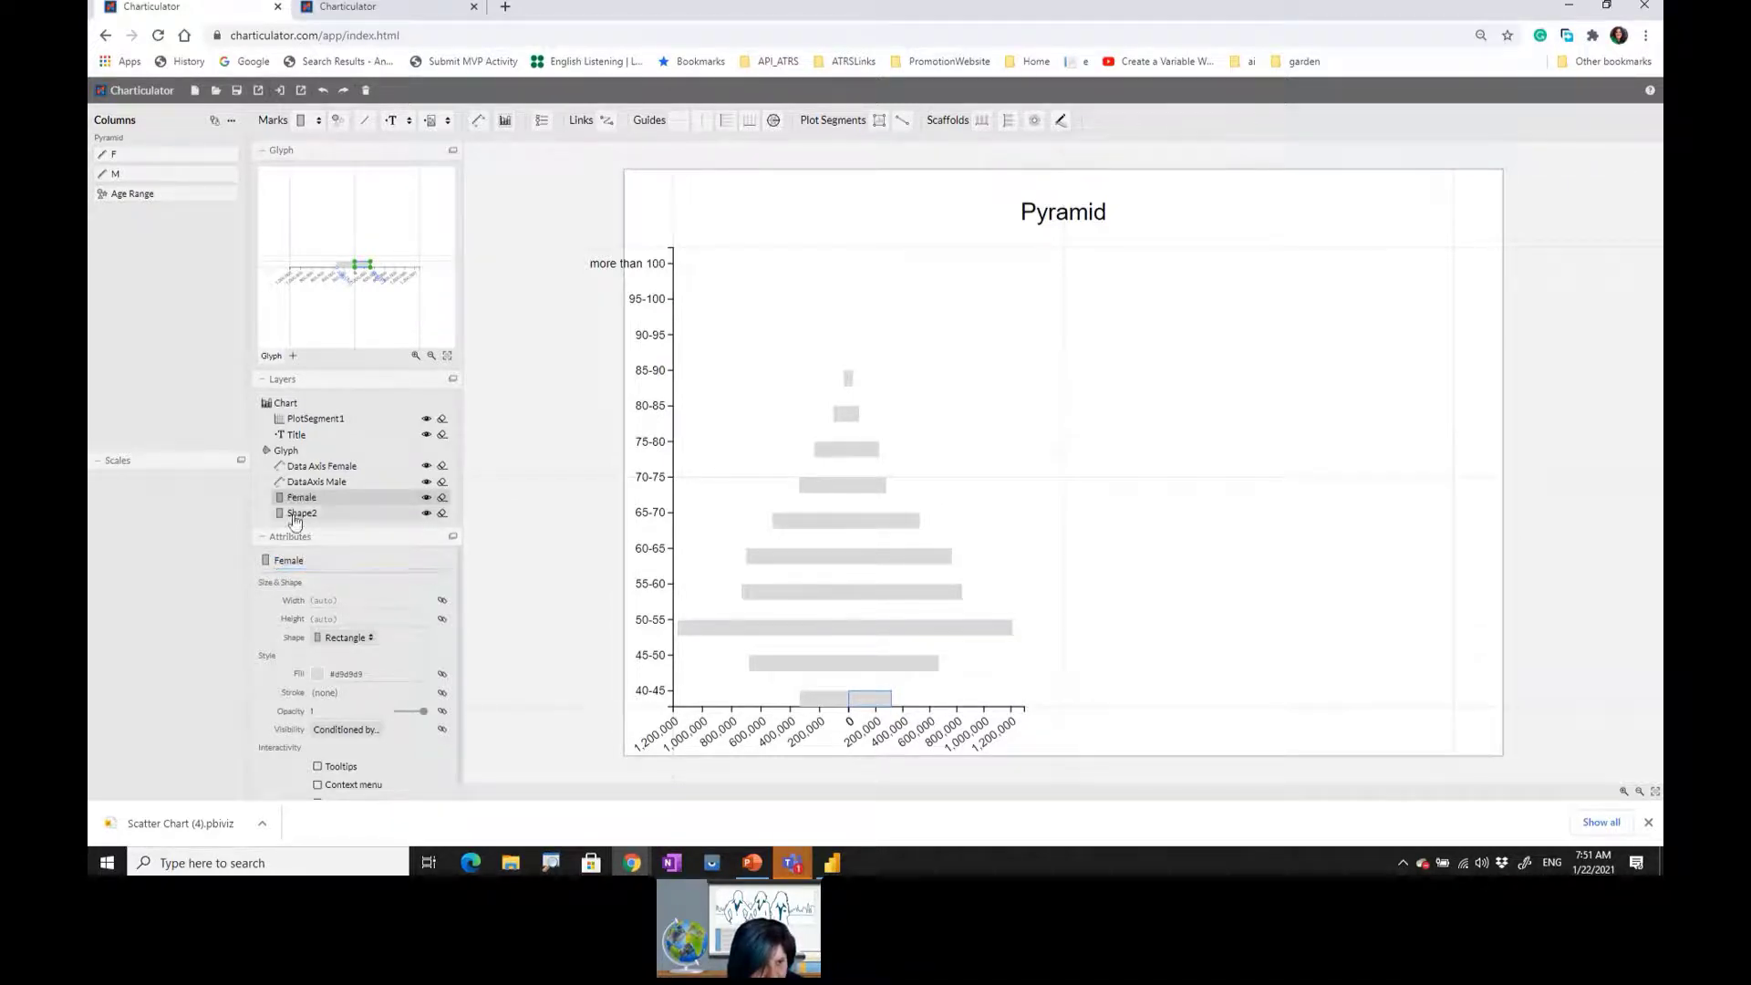
left_click(304, 556)
type("M")
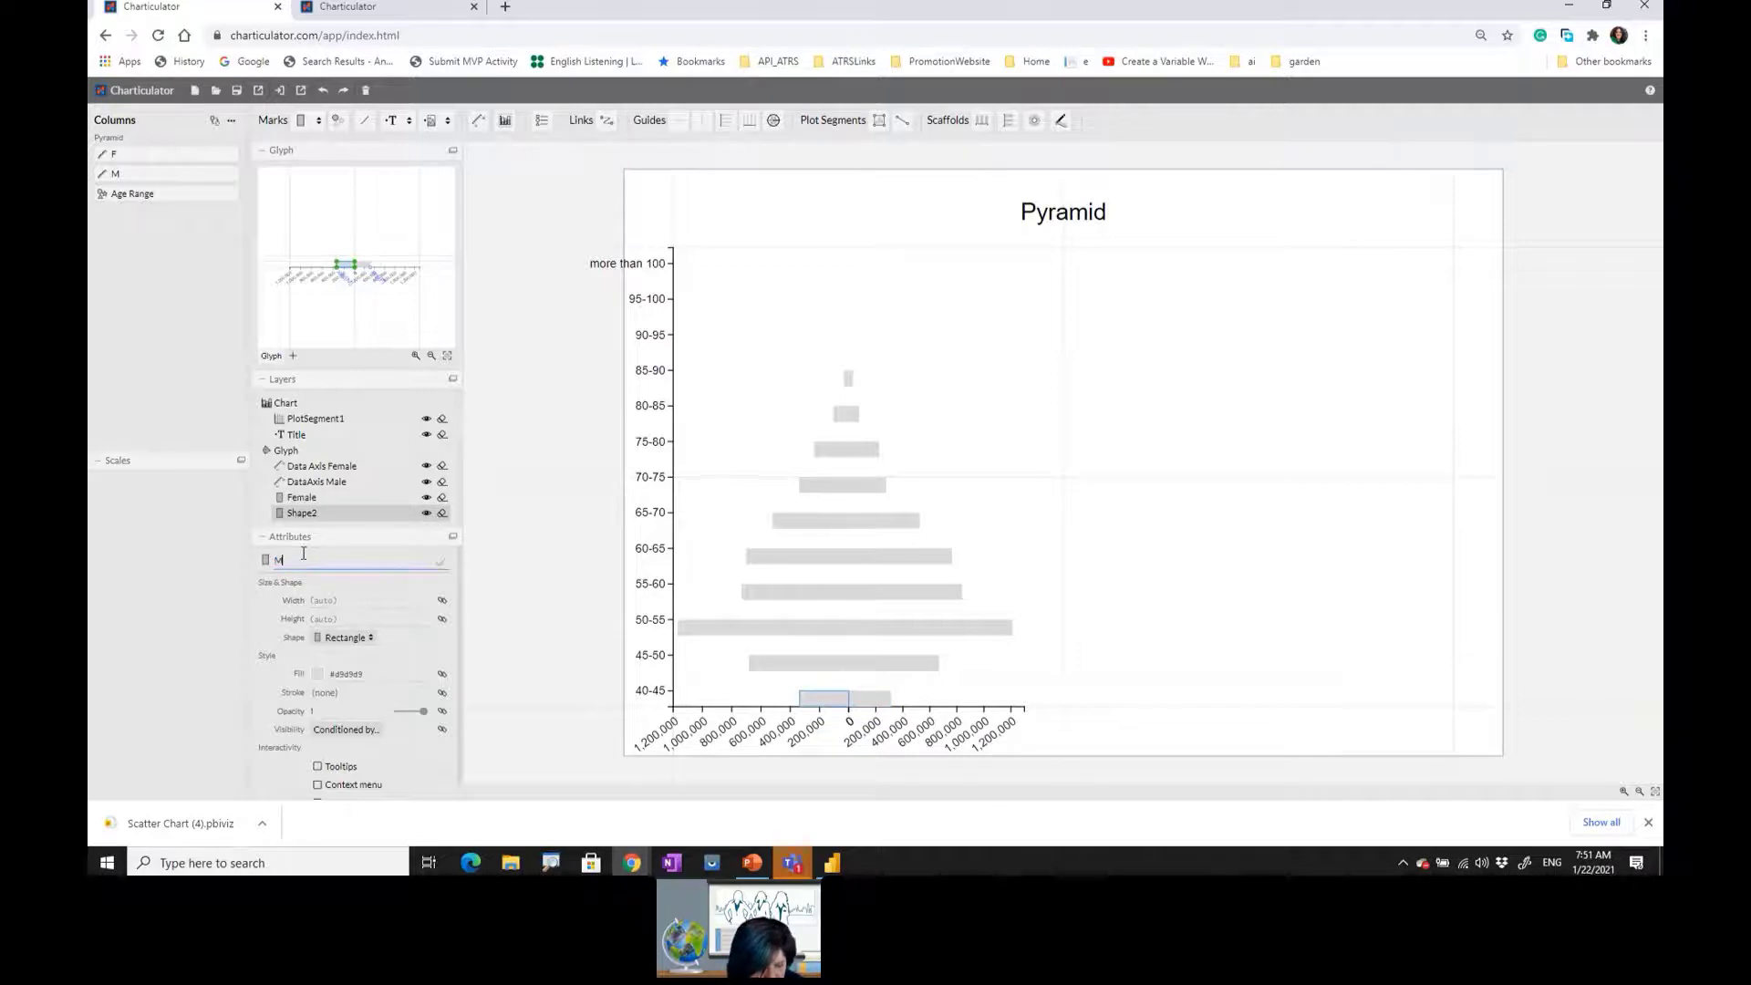
left_click(440, 563)
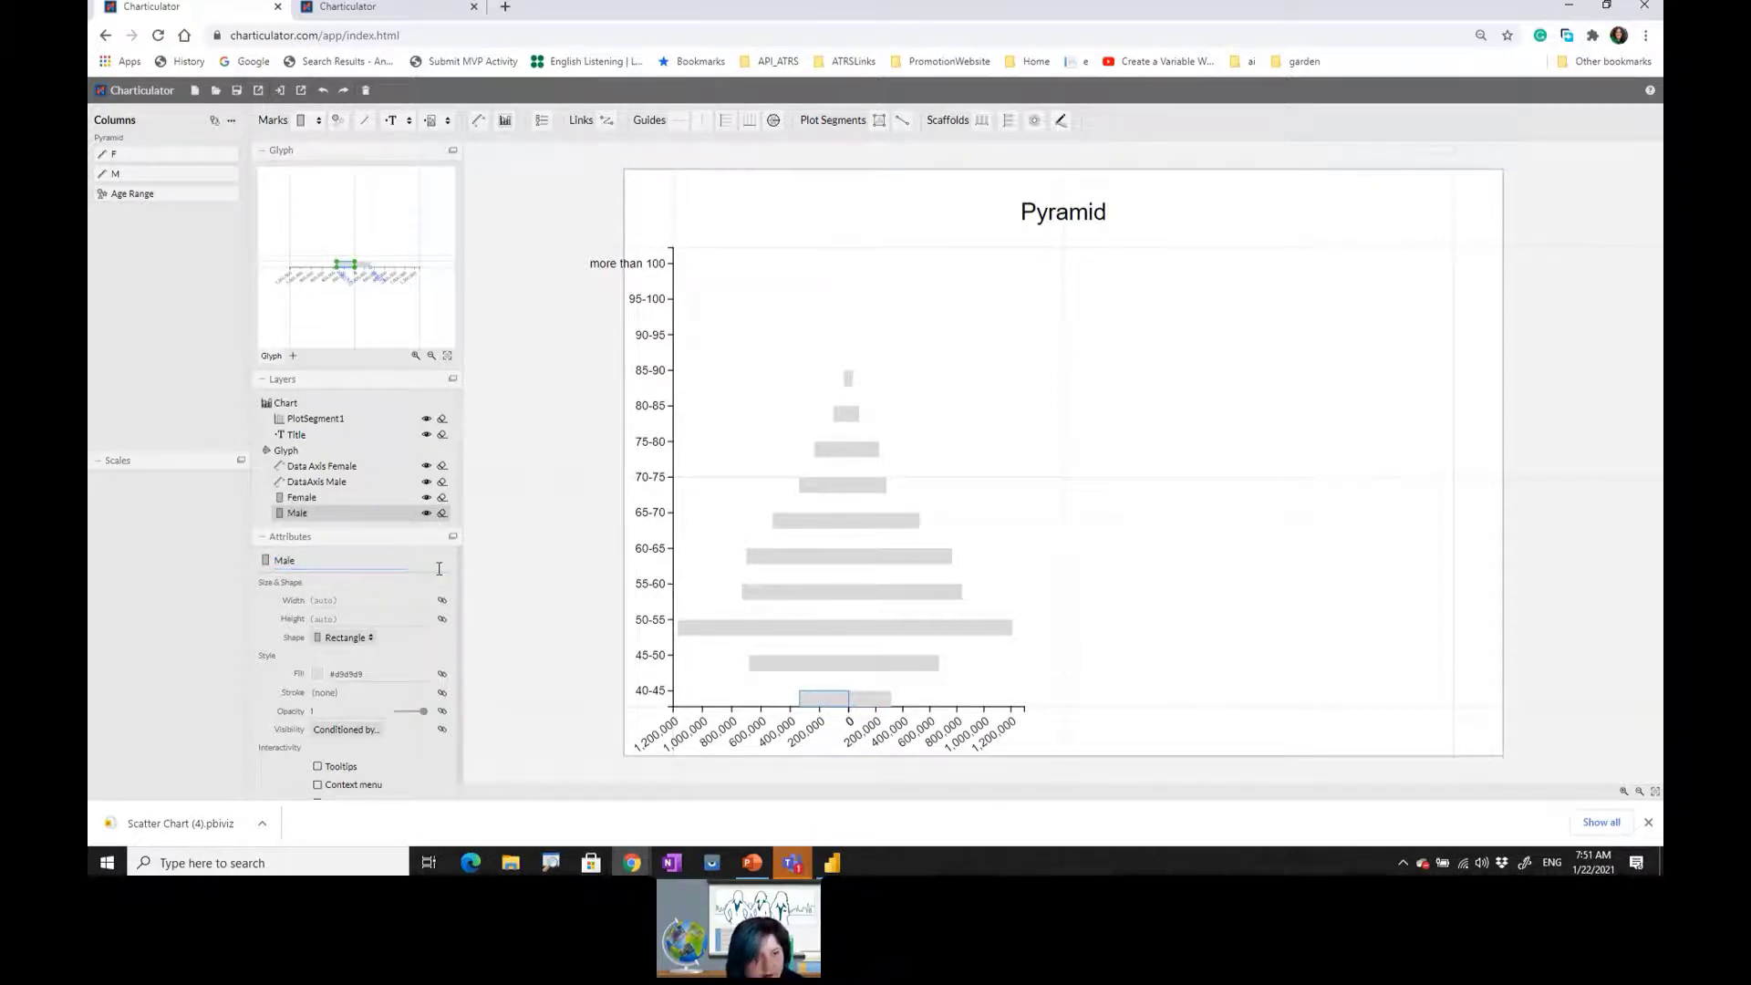
- Fill the Female rectangle with dark purple and the Male rectangle with green #238b45 from the ColorBrewer palette
left_click(344, 505)
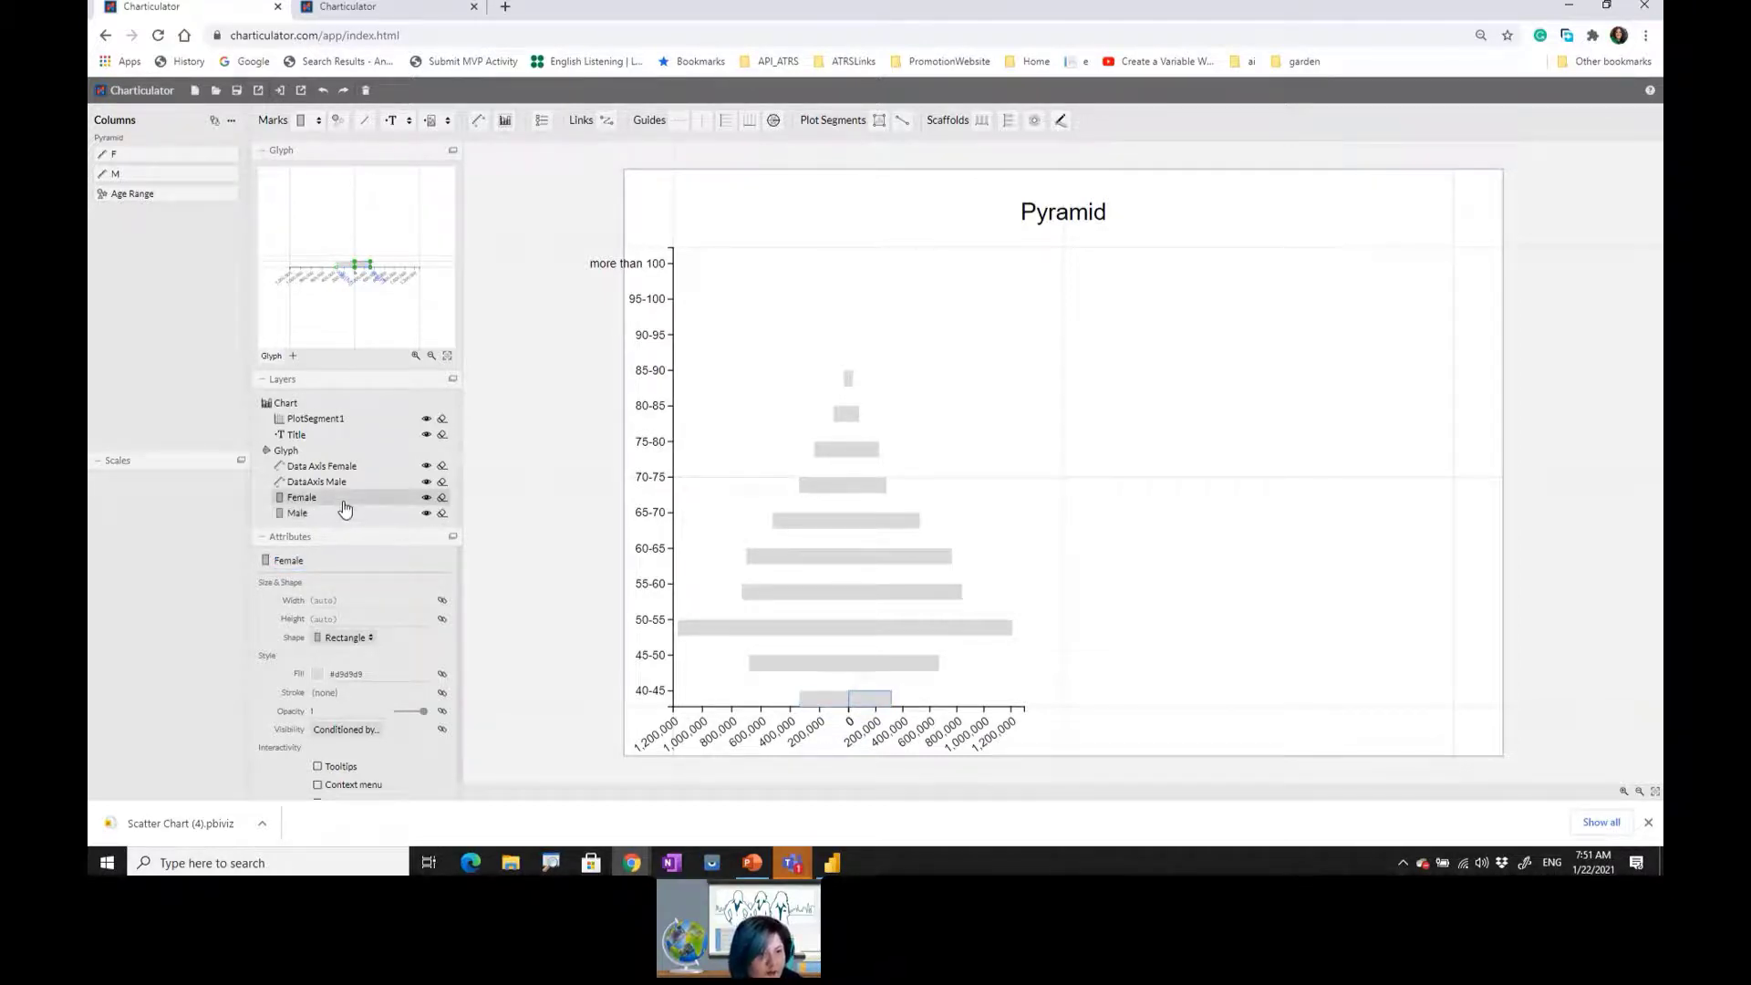
left_click(317, 675)
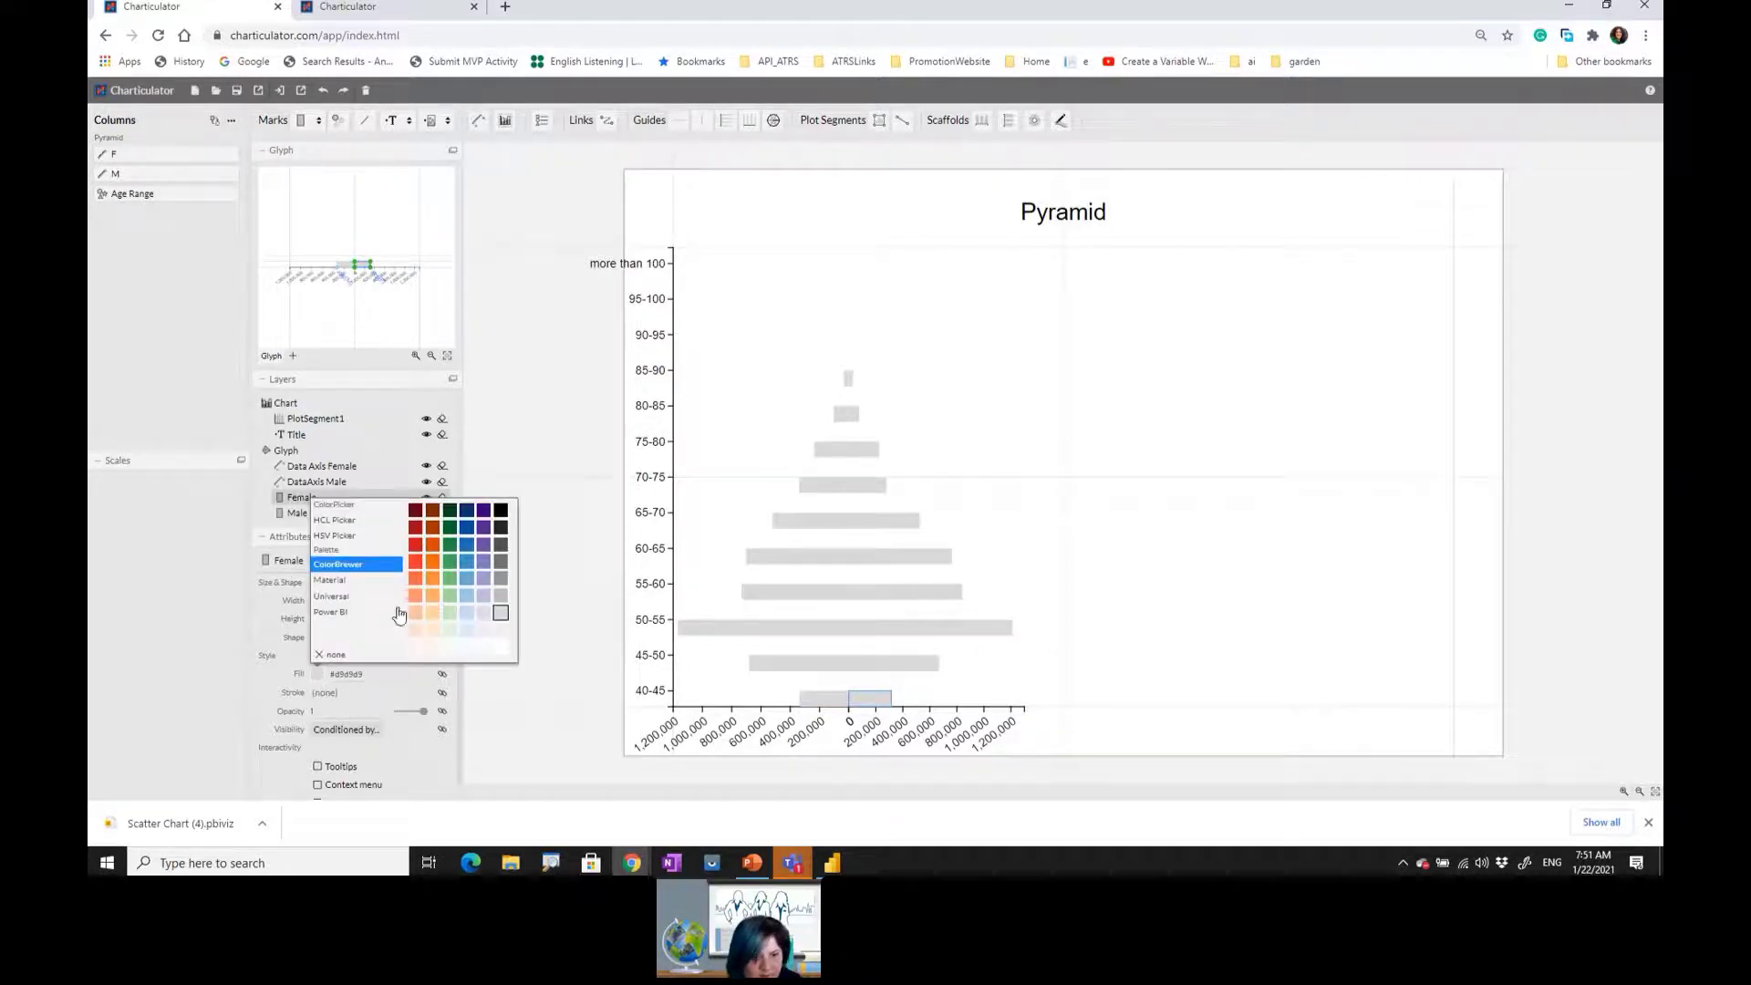
left_click(483, 527)
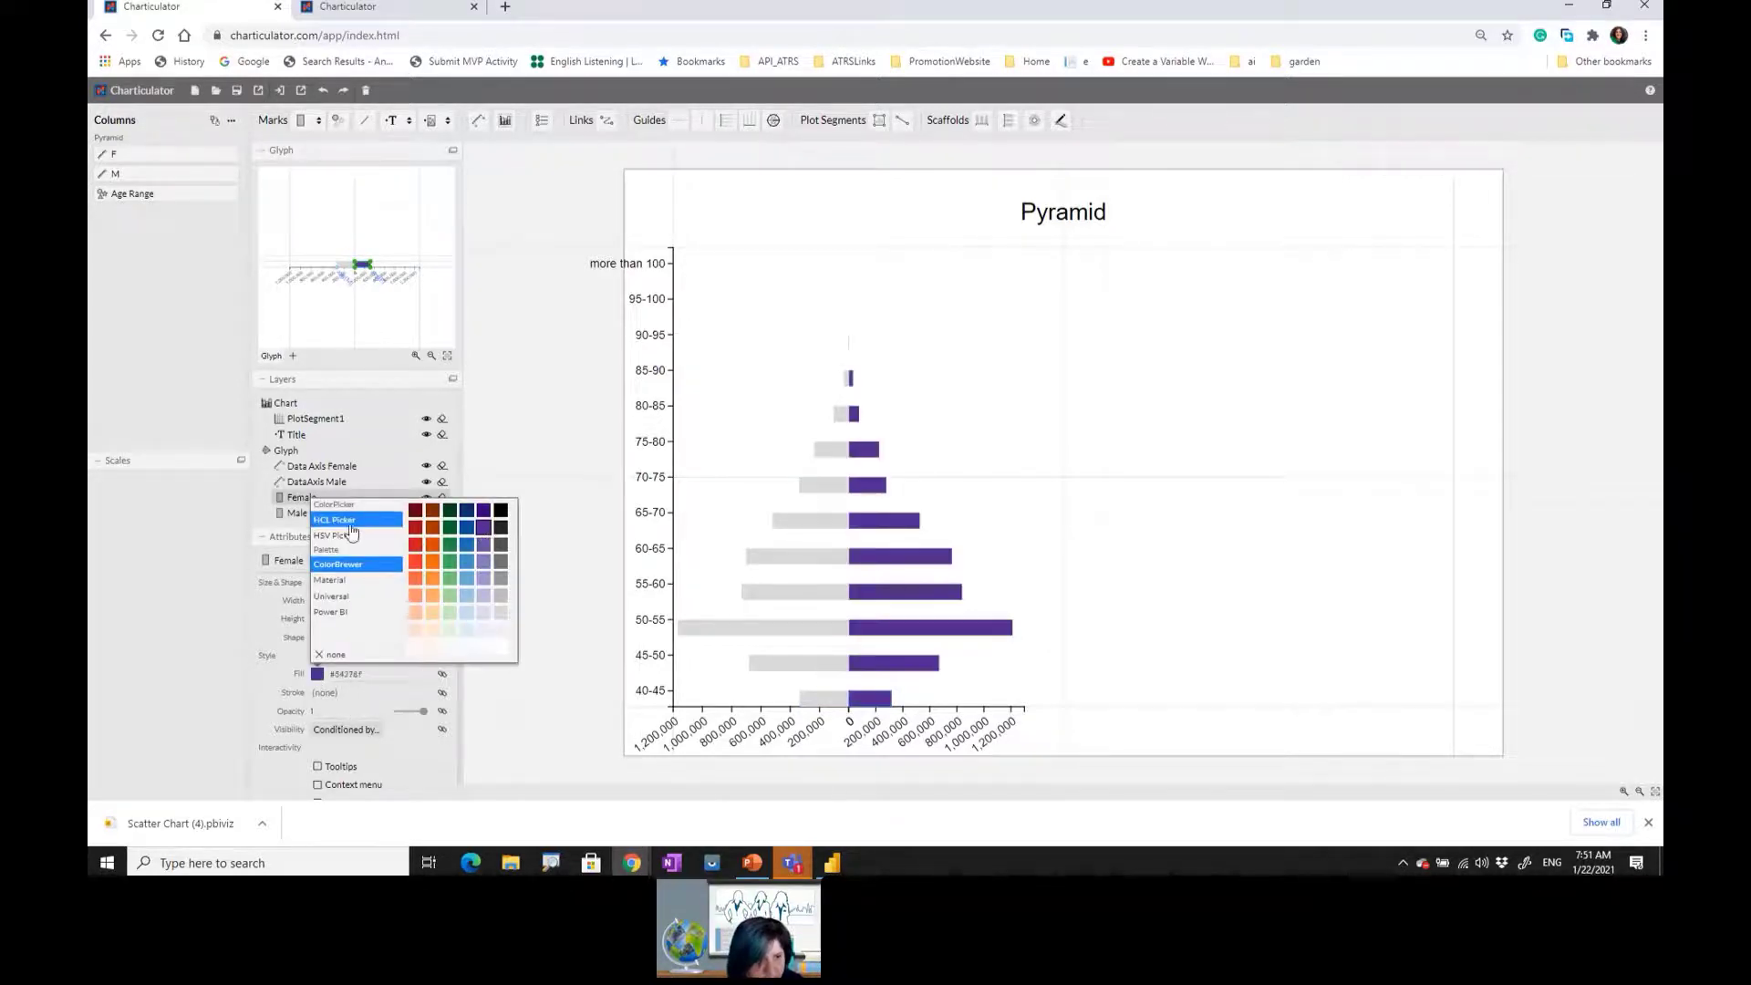
left_click(300, 516)
left_click(299, 514)
left_click(318, 675)
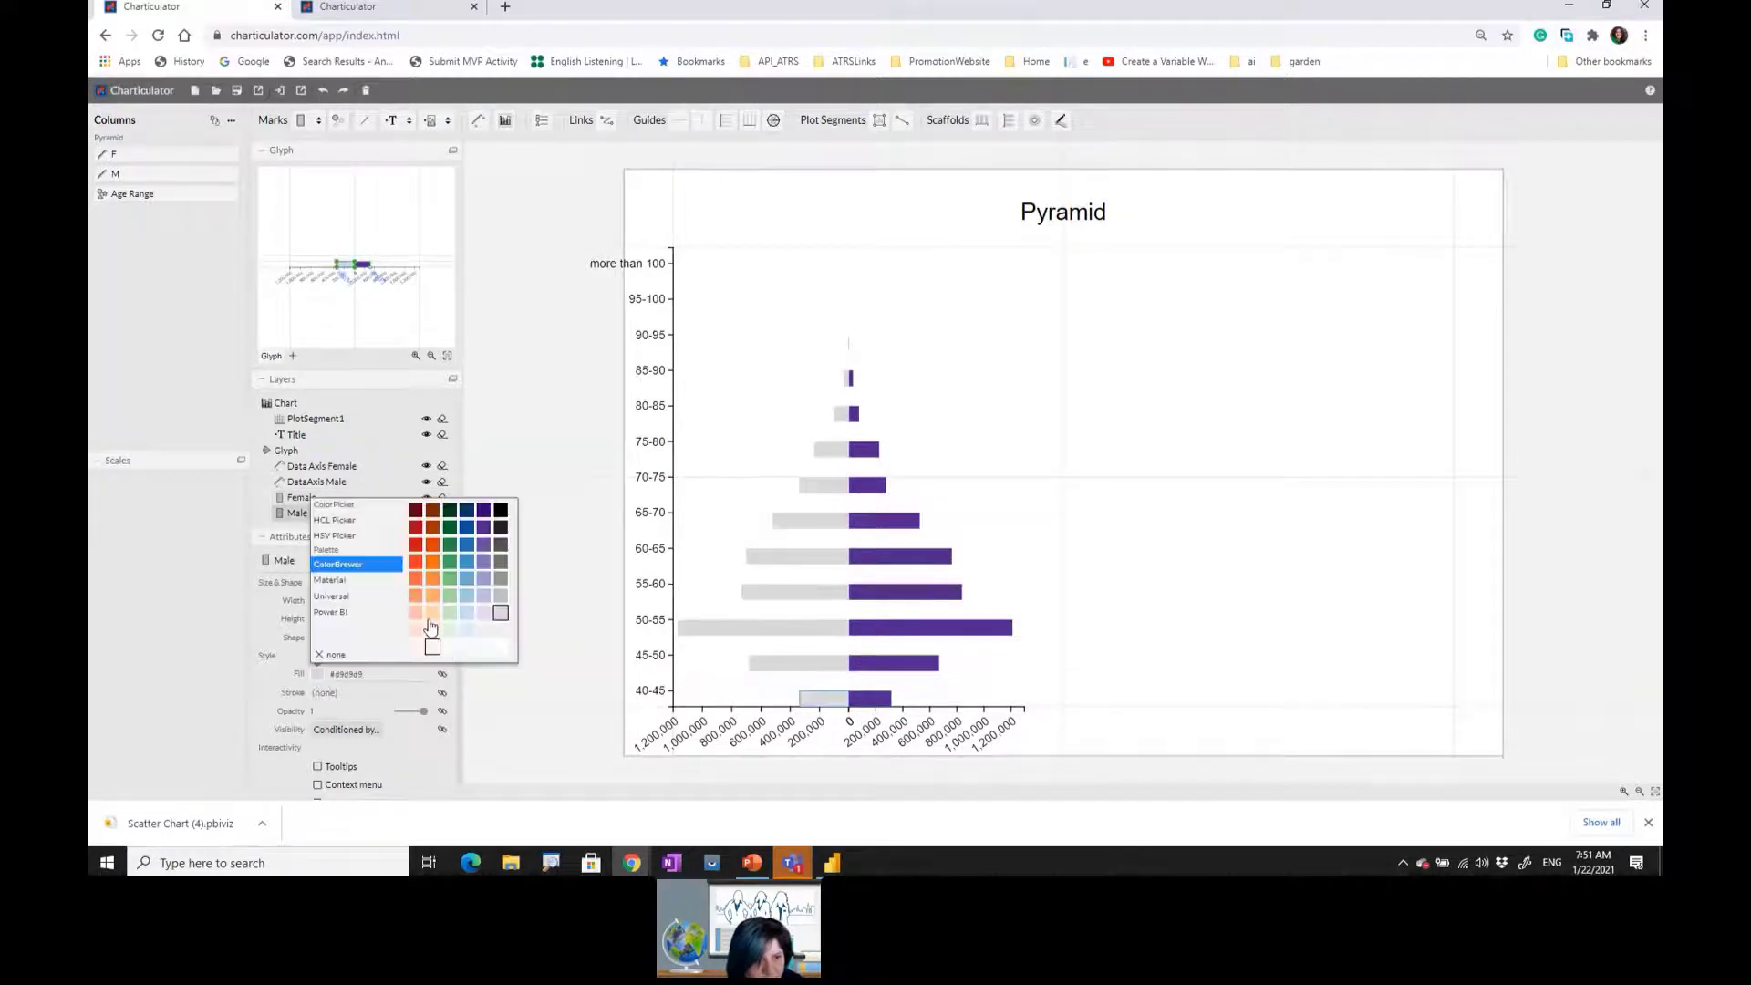
left_click(449, 546)
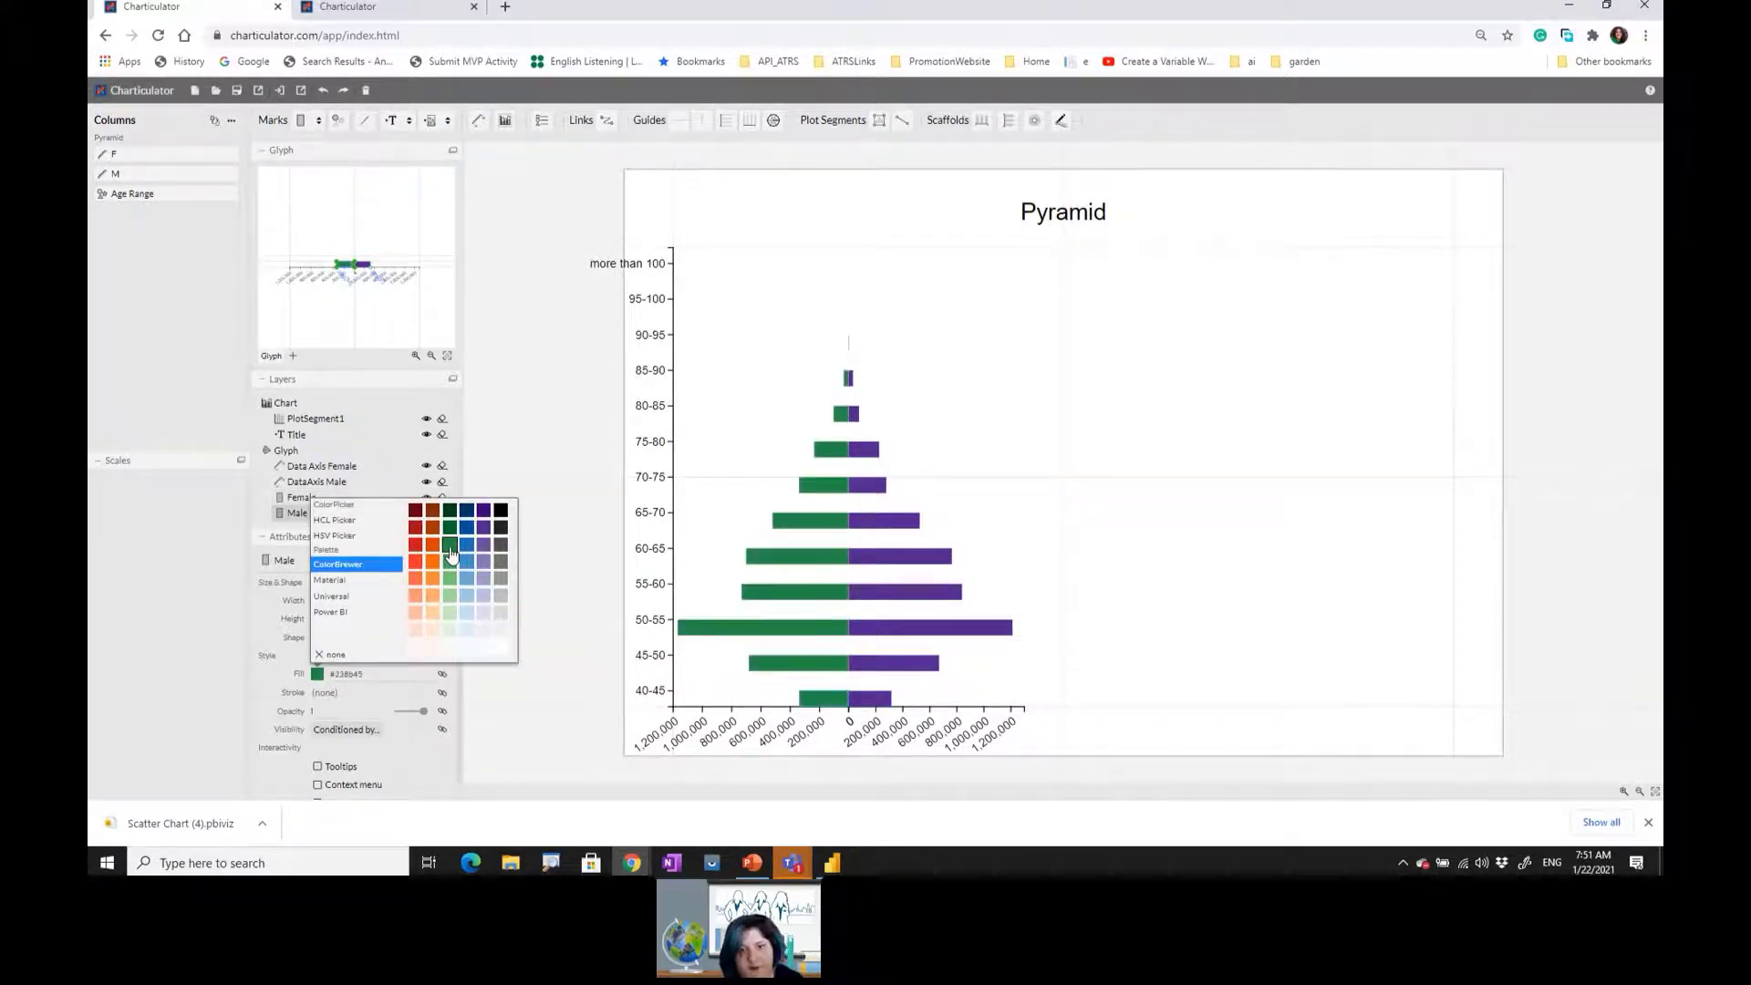
left_click(1065, 513)
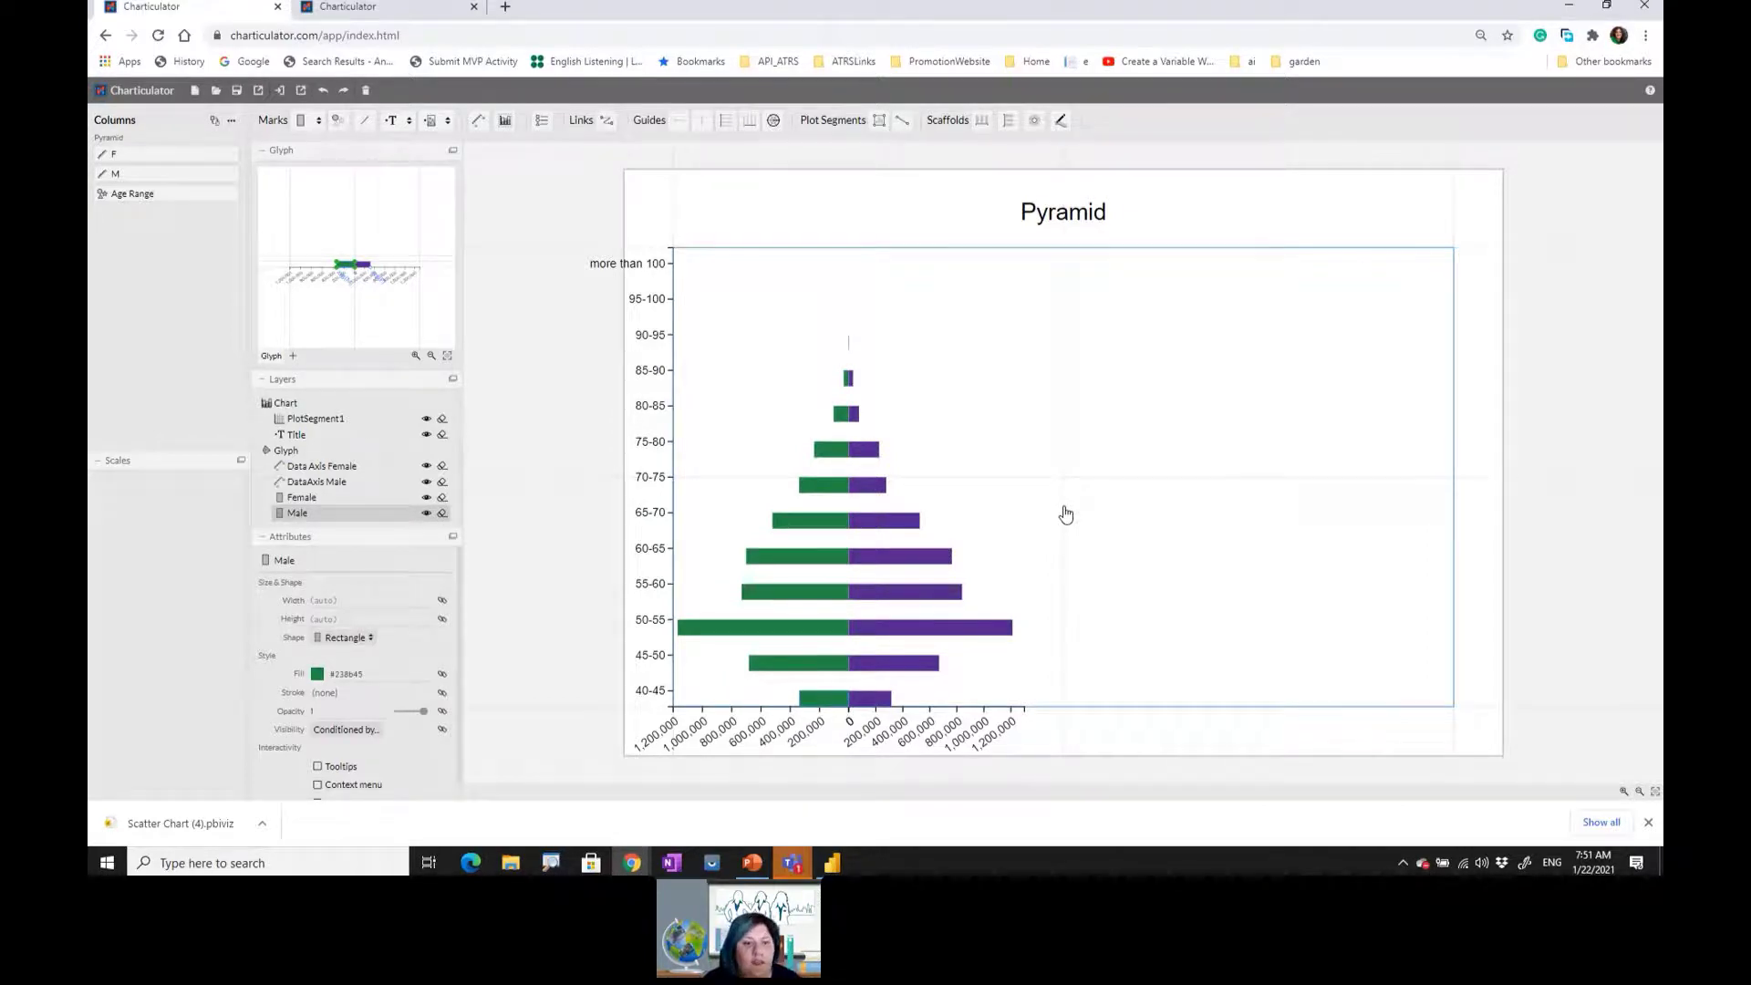
- Add a text mark to the glyph at the outer end of the Female bar
scroll(370, 286, "up", 5)
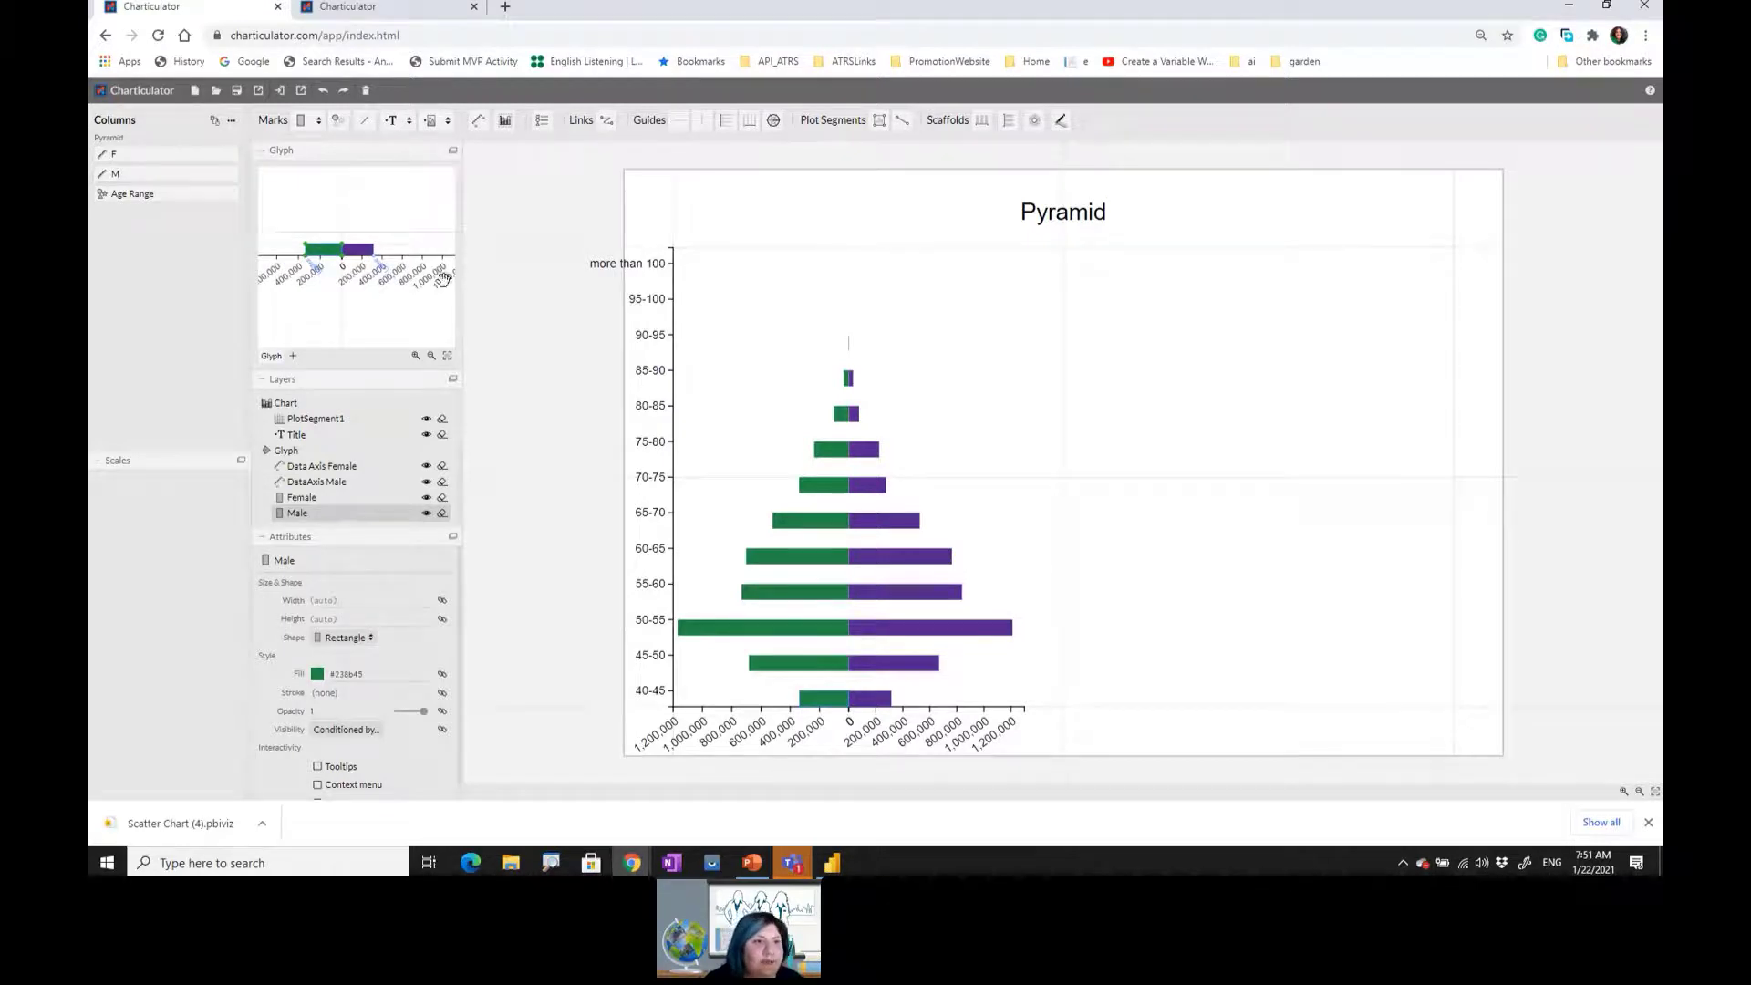
left_click(410, 123)
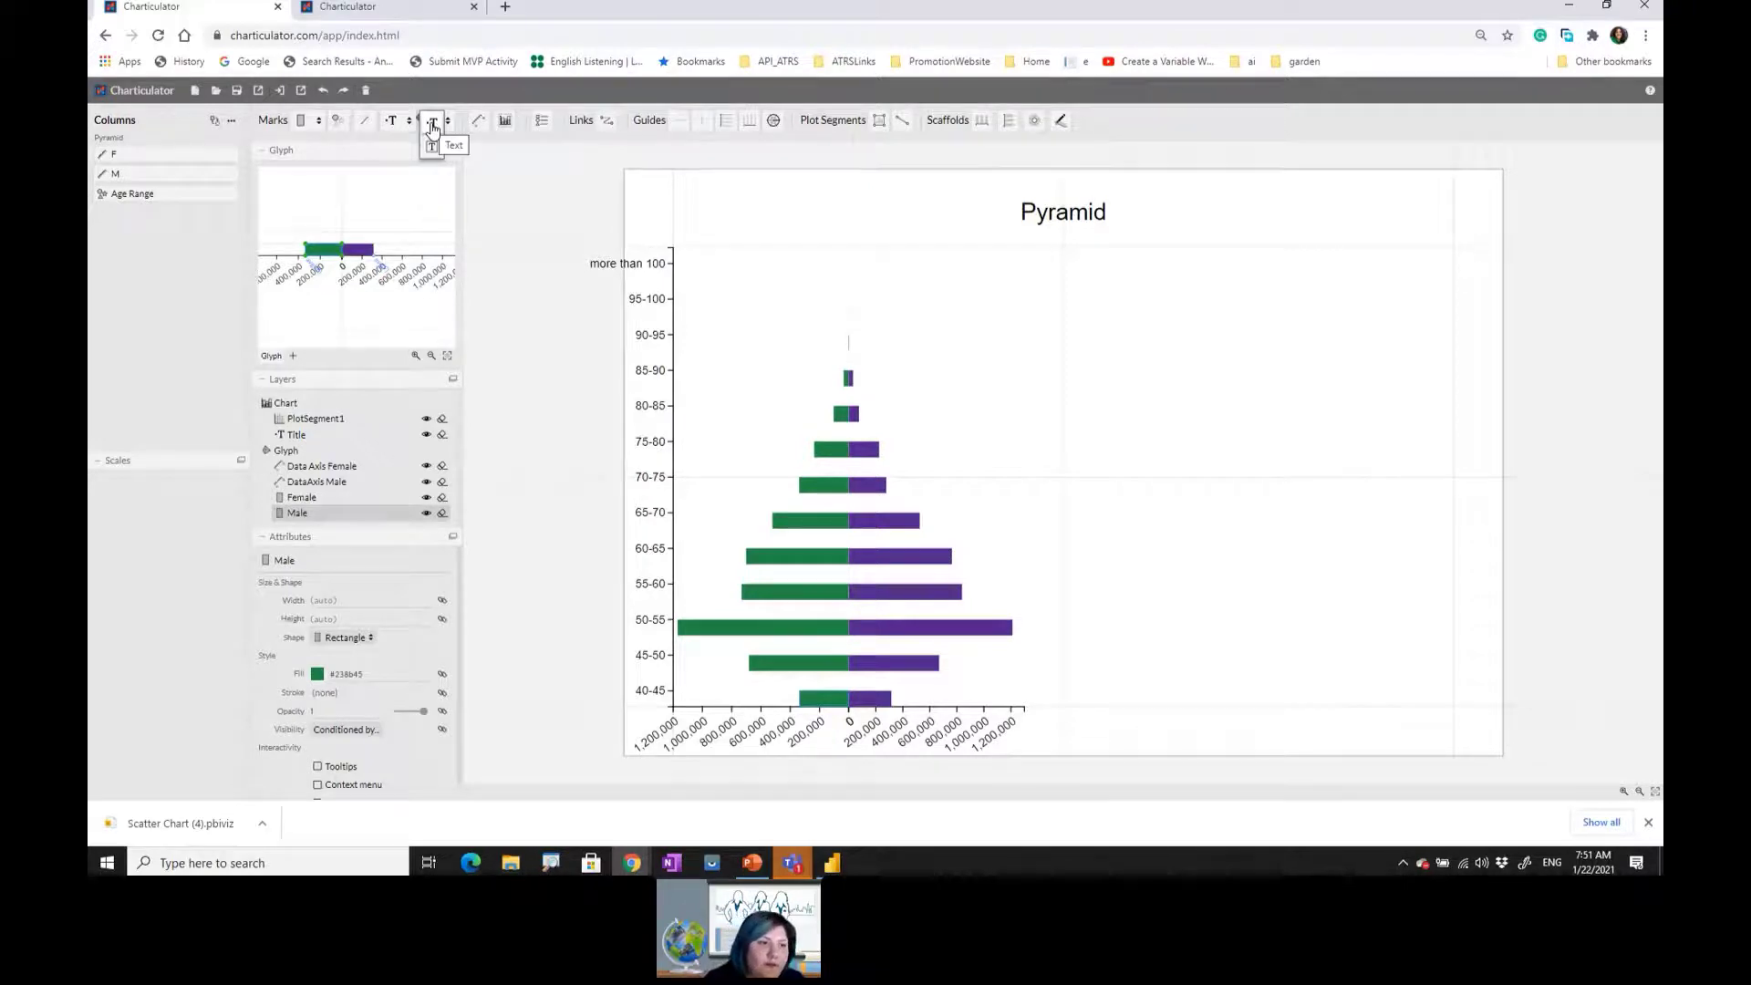
left_click(433, 129)
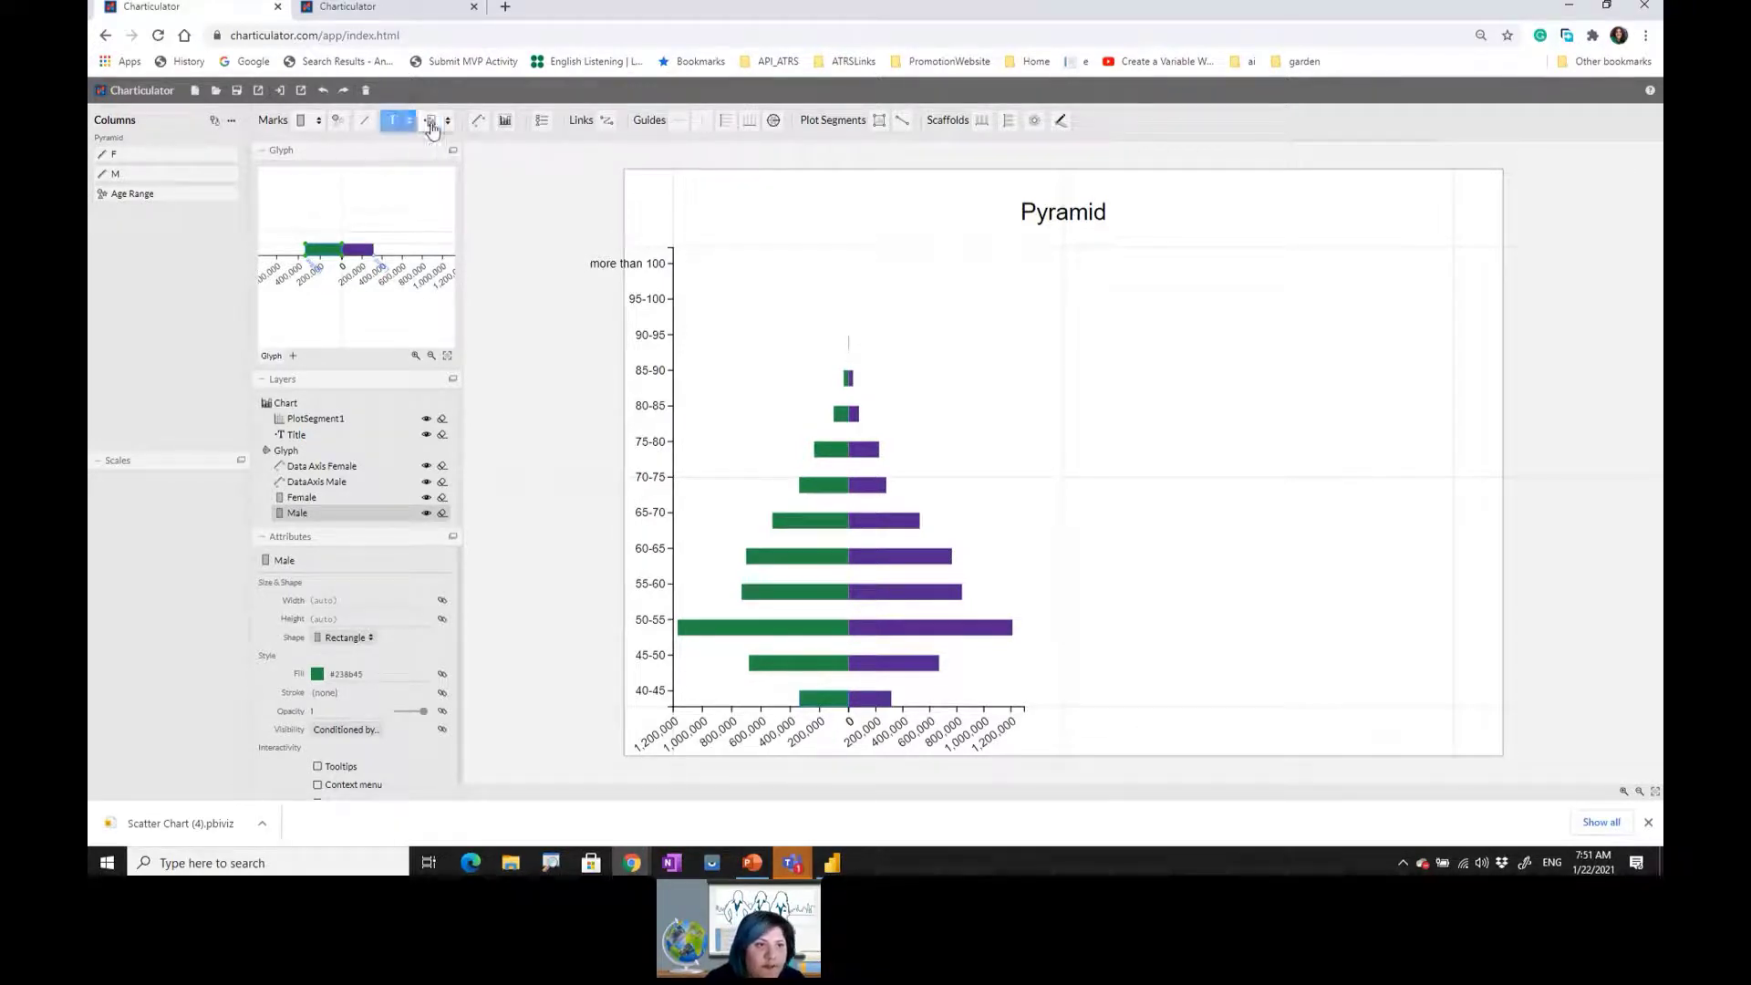
left_click(376, 250)
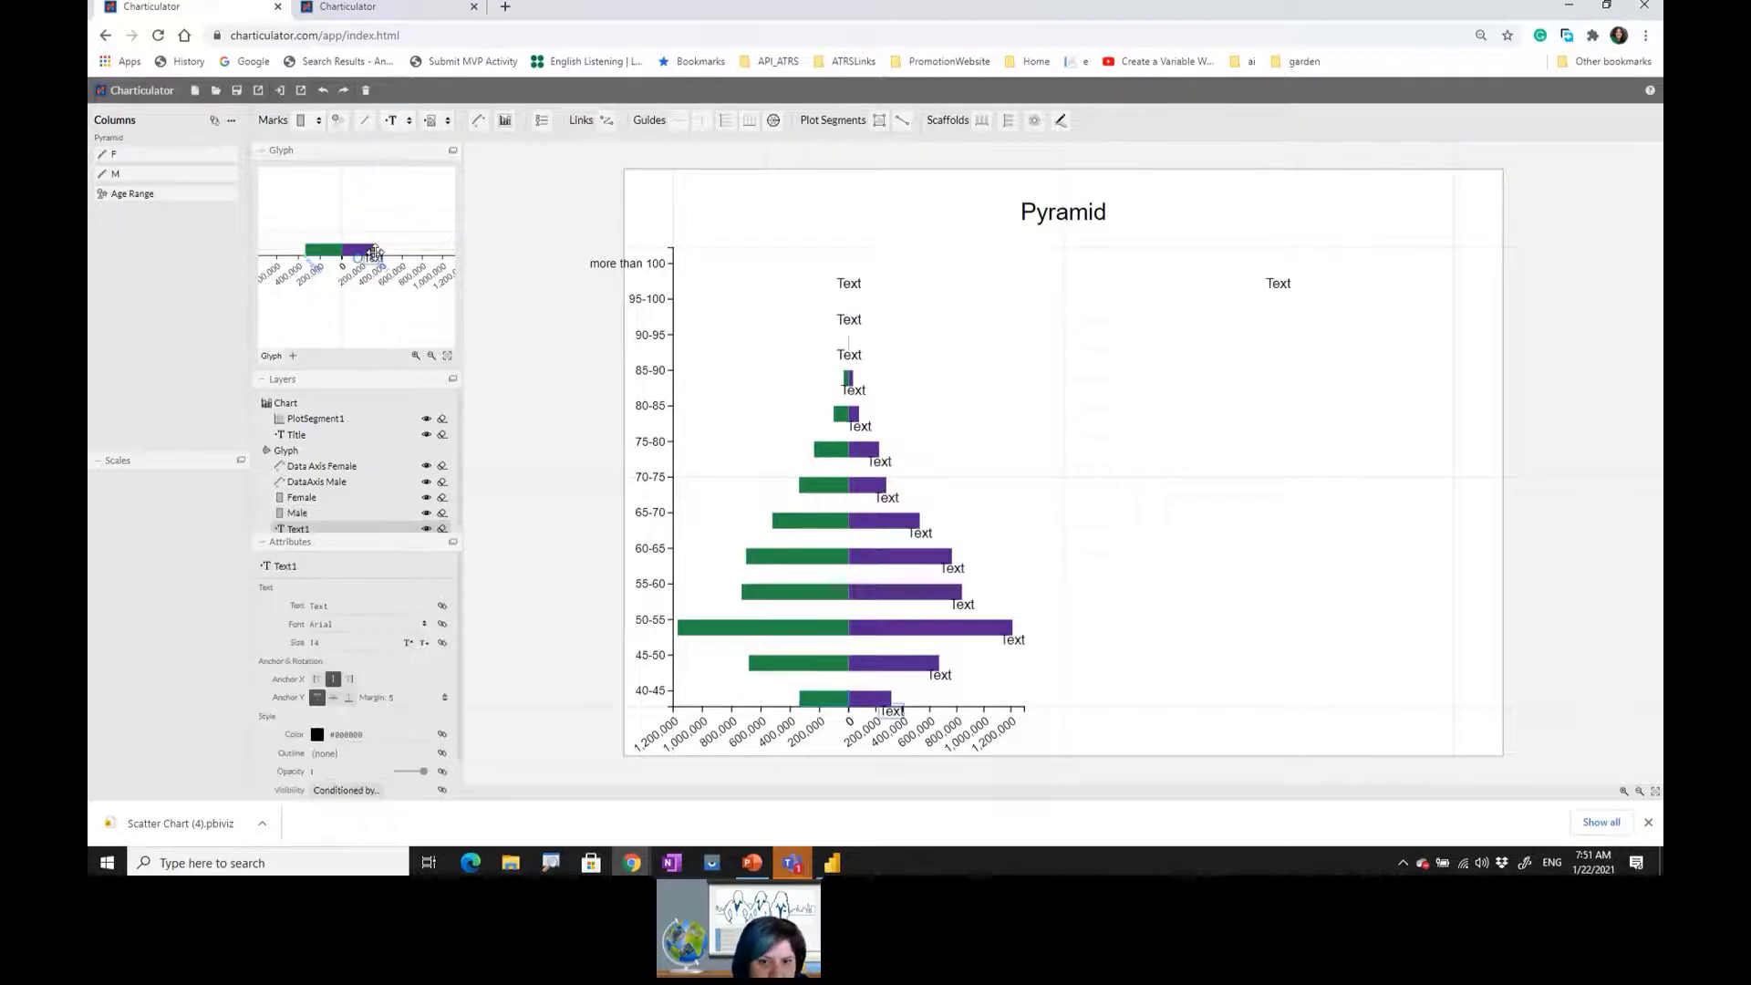
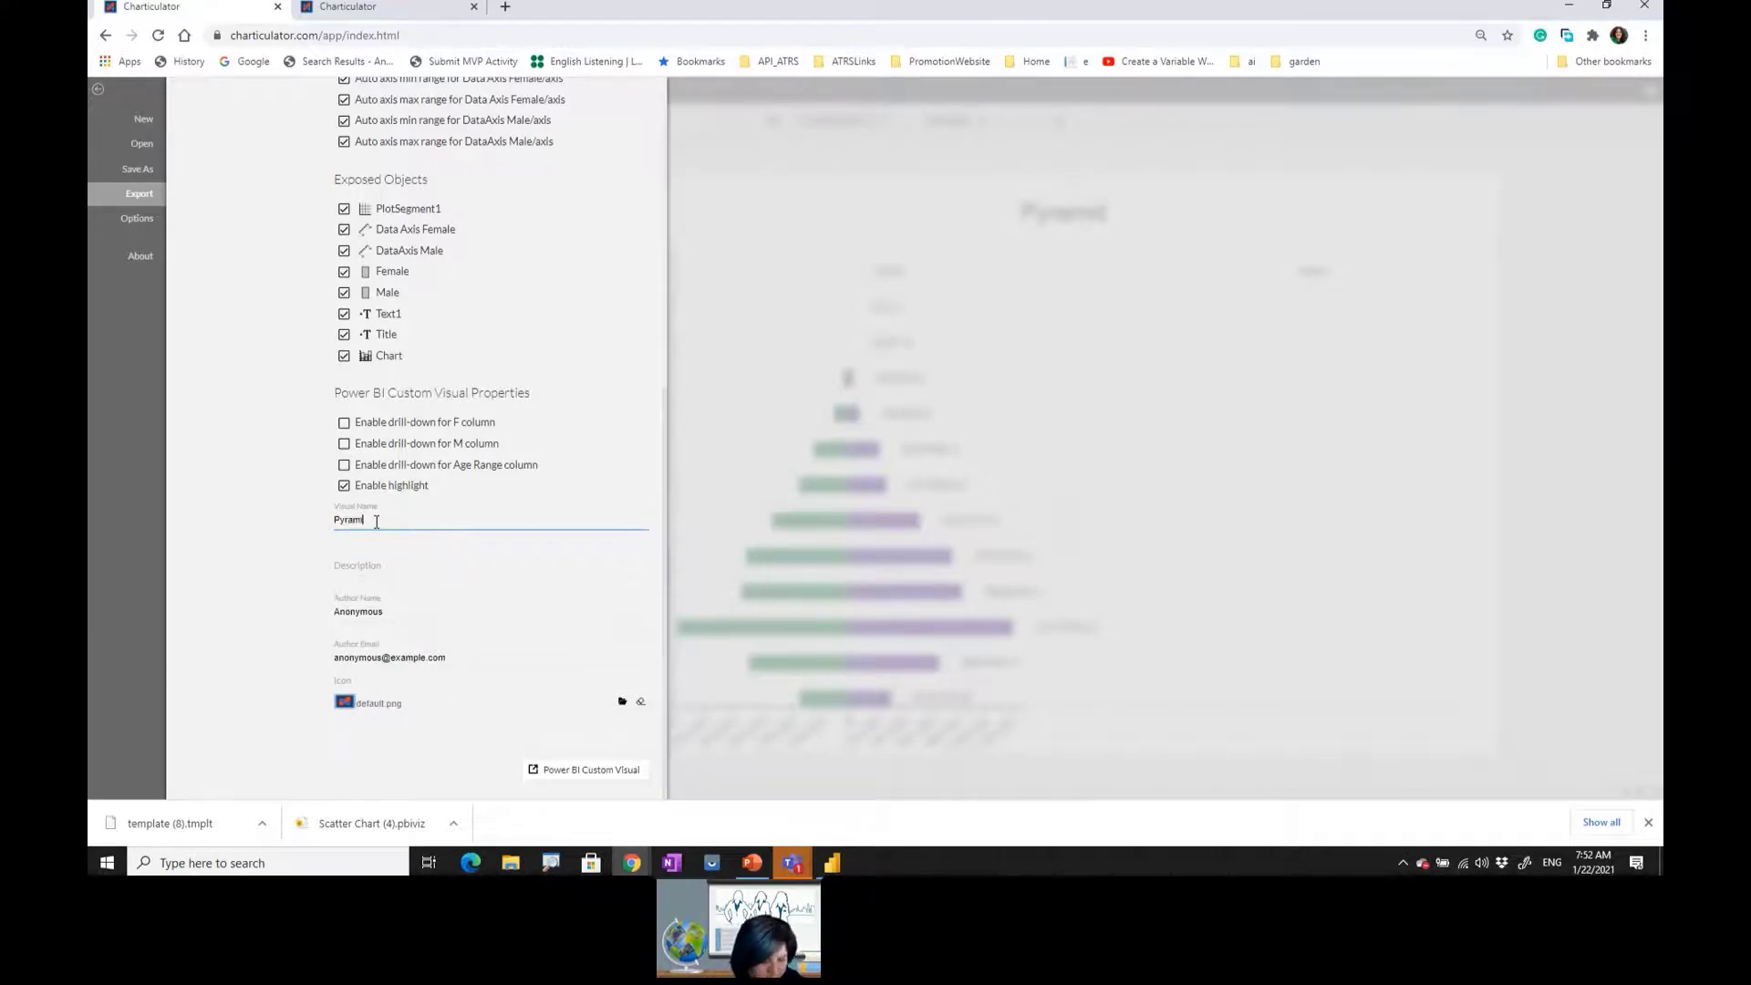
- Export the pyramid chart as a Power BI custom visual and switch to Power BI Desktop
left_click(581, 775)
left_click(831, 863)
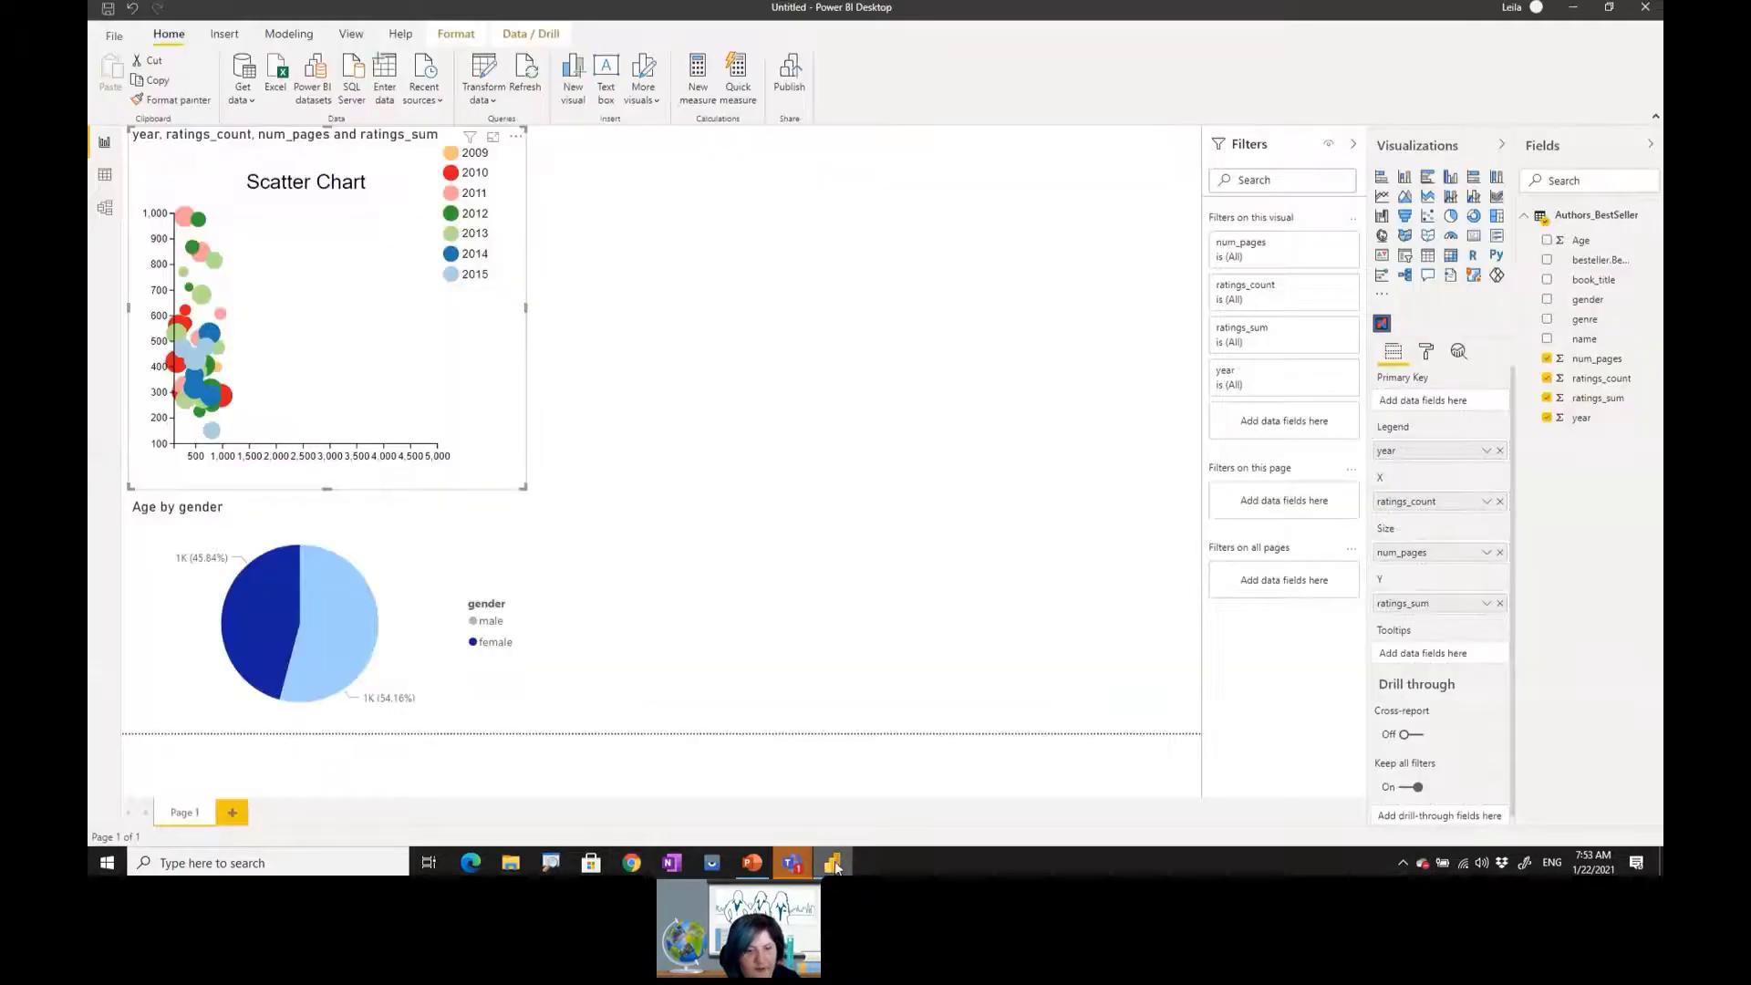
- Add a new report page and load Pyramid.csv from the recent data sources
left_click(232, 811)
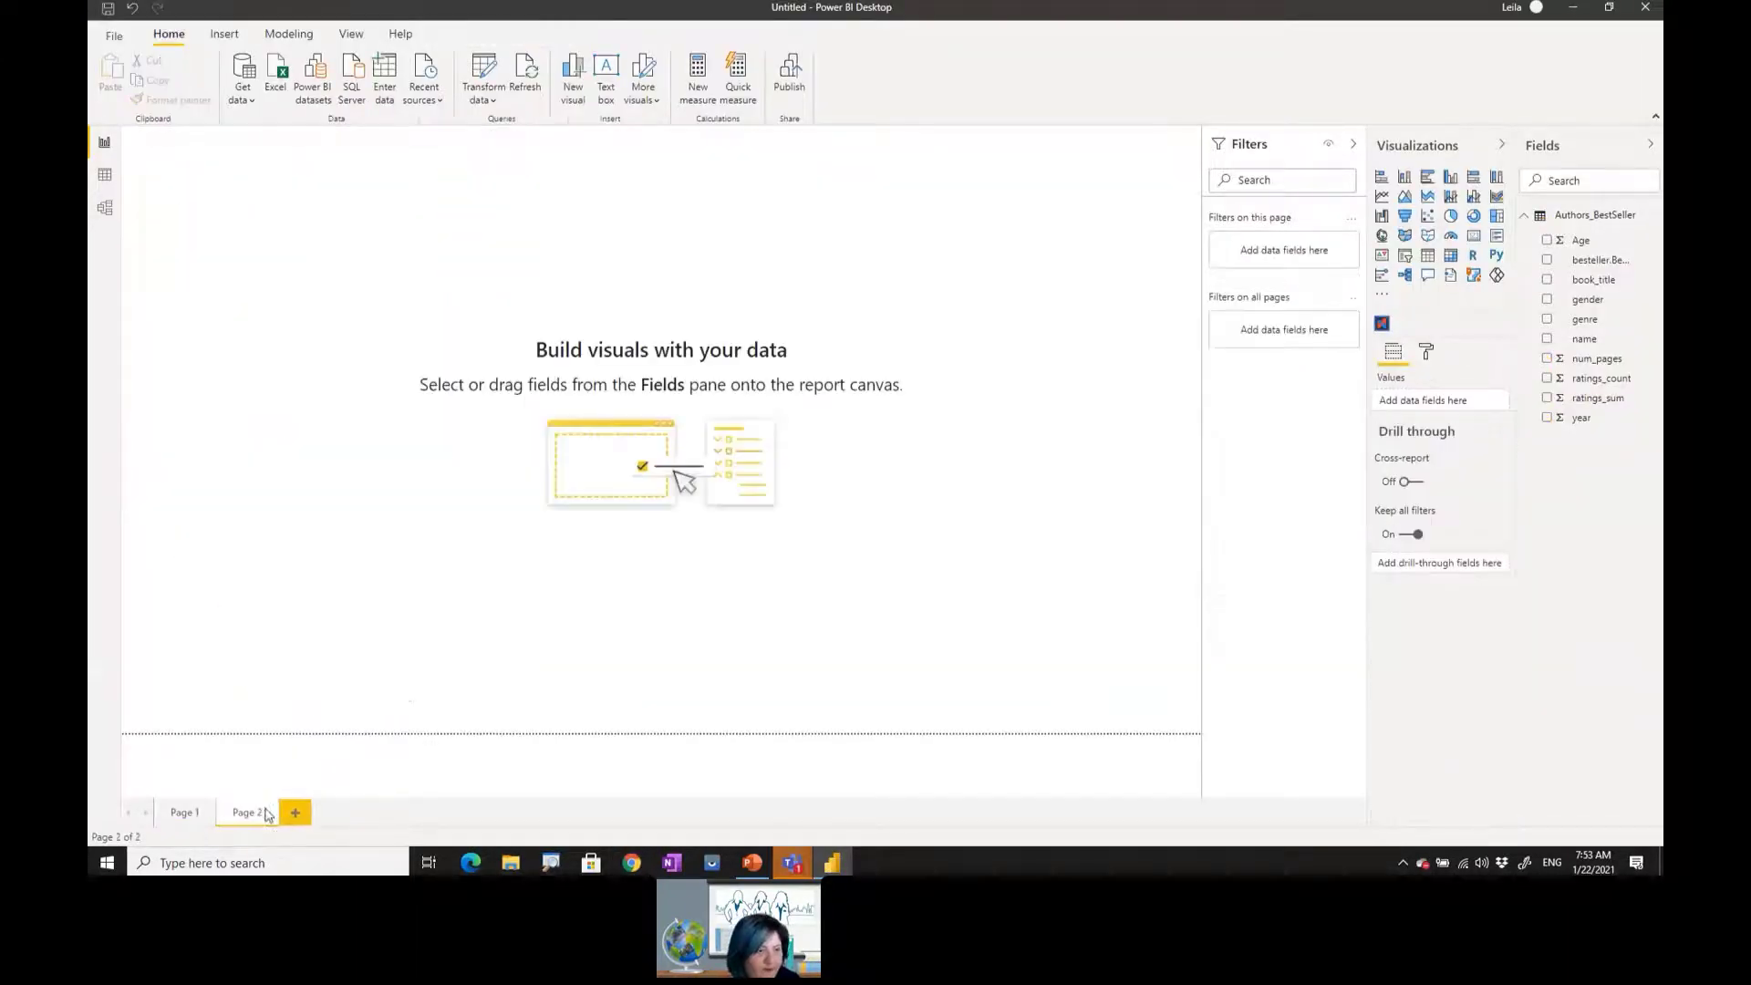
left_click(241, 96)
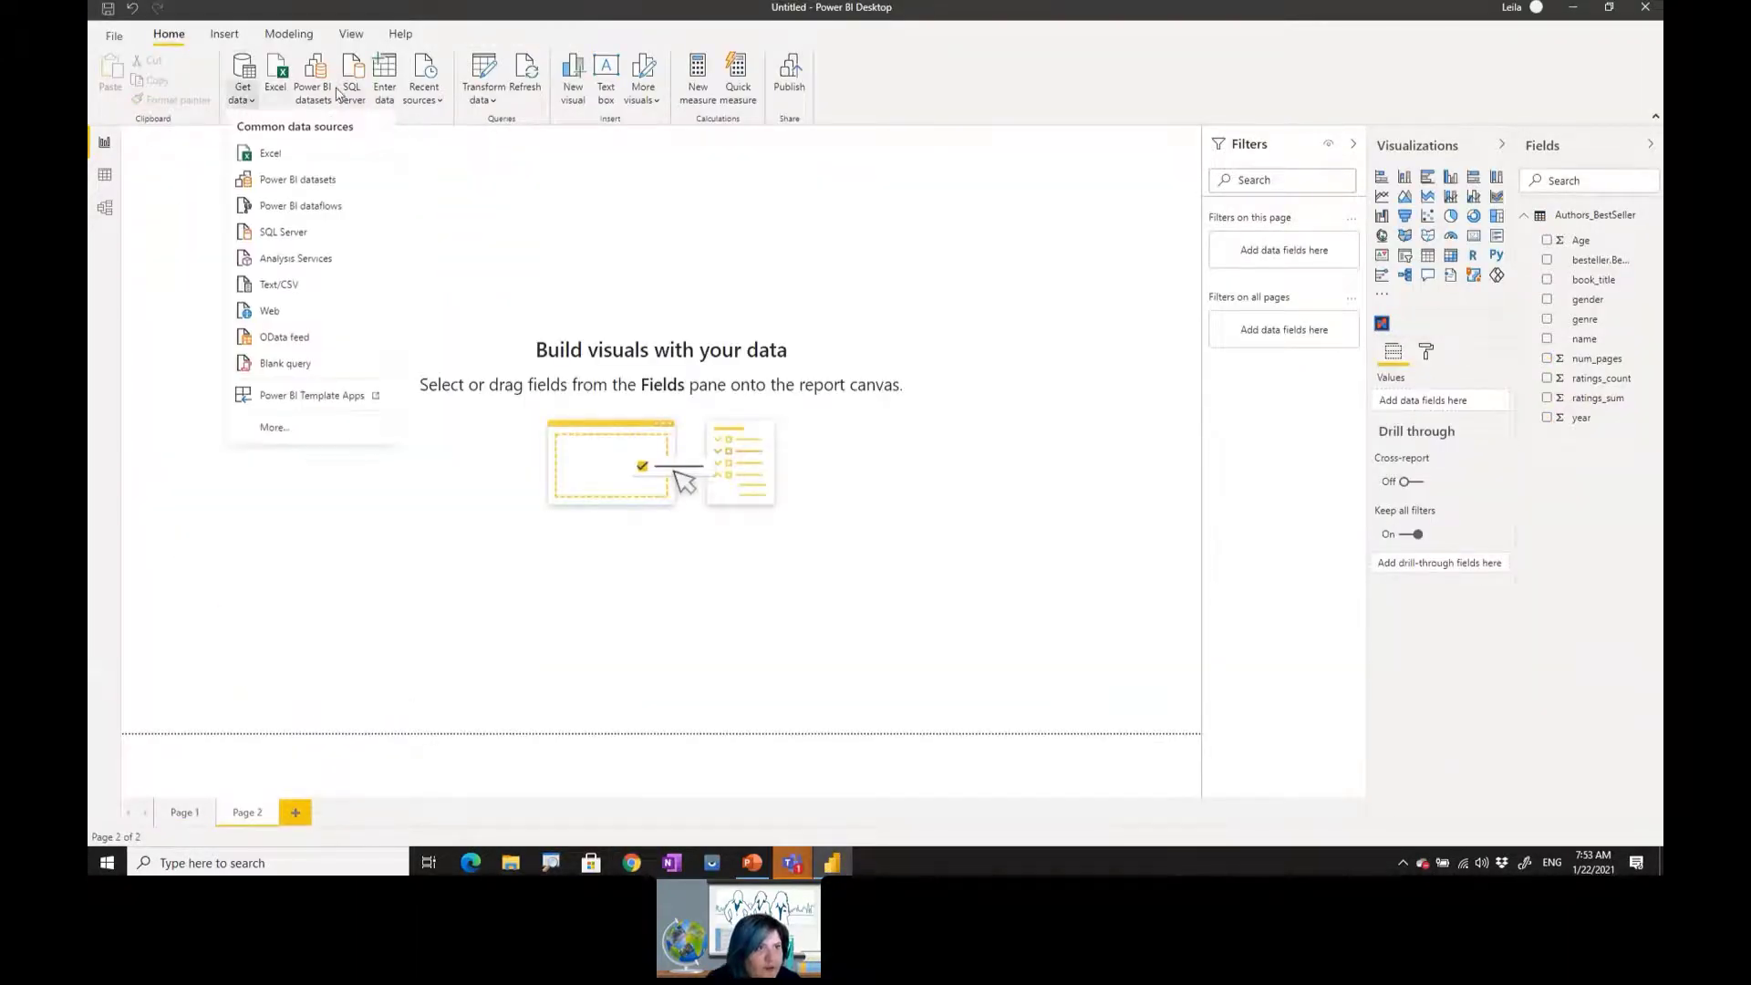
left_click(429, 102)
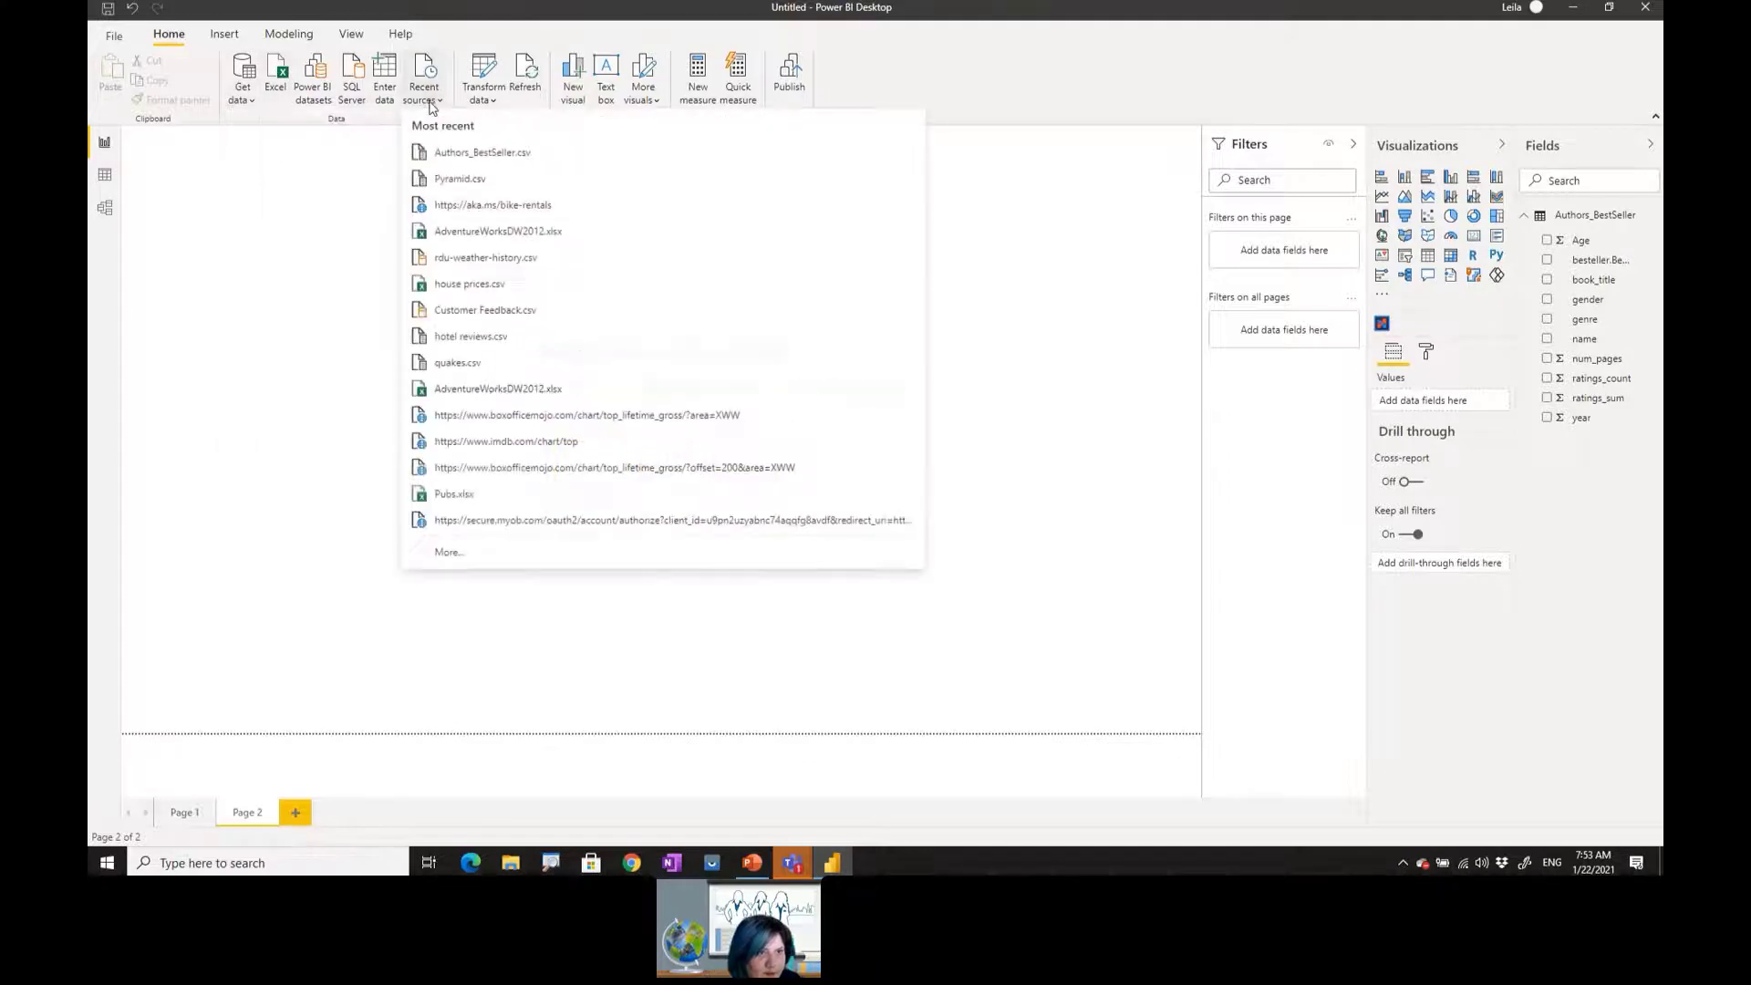
left_click(448, 180)
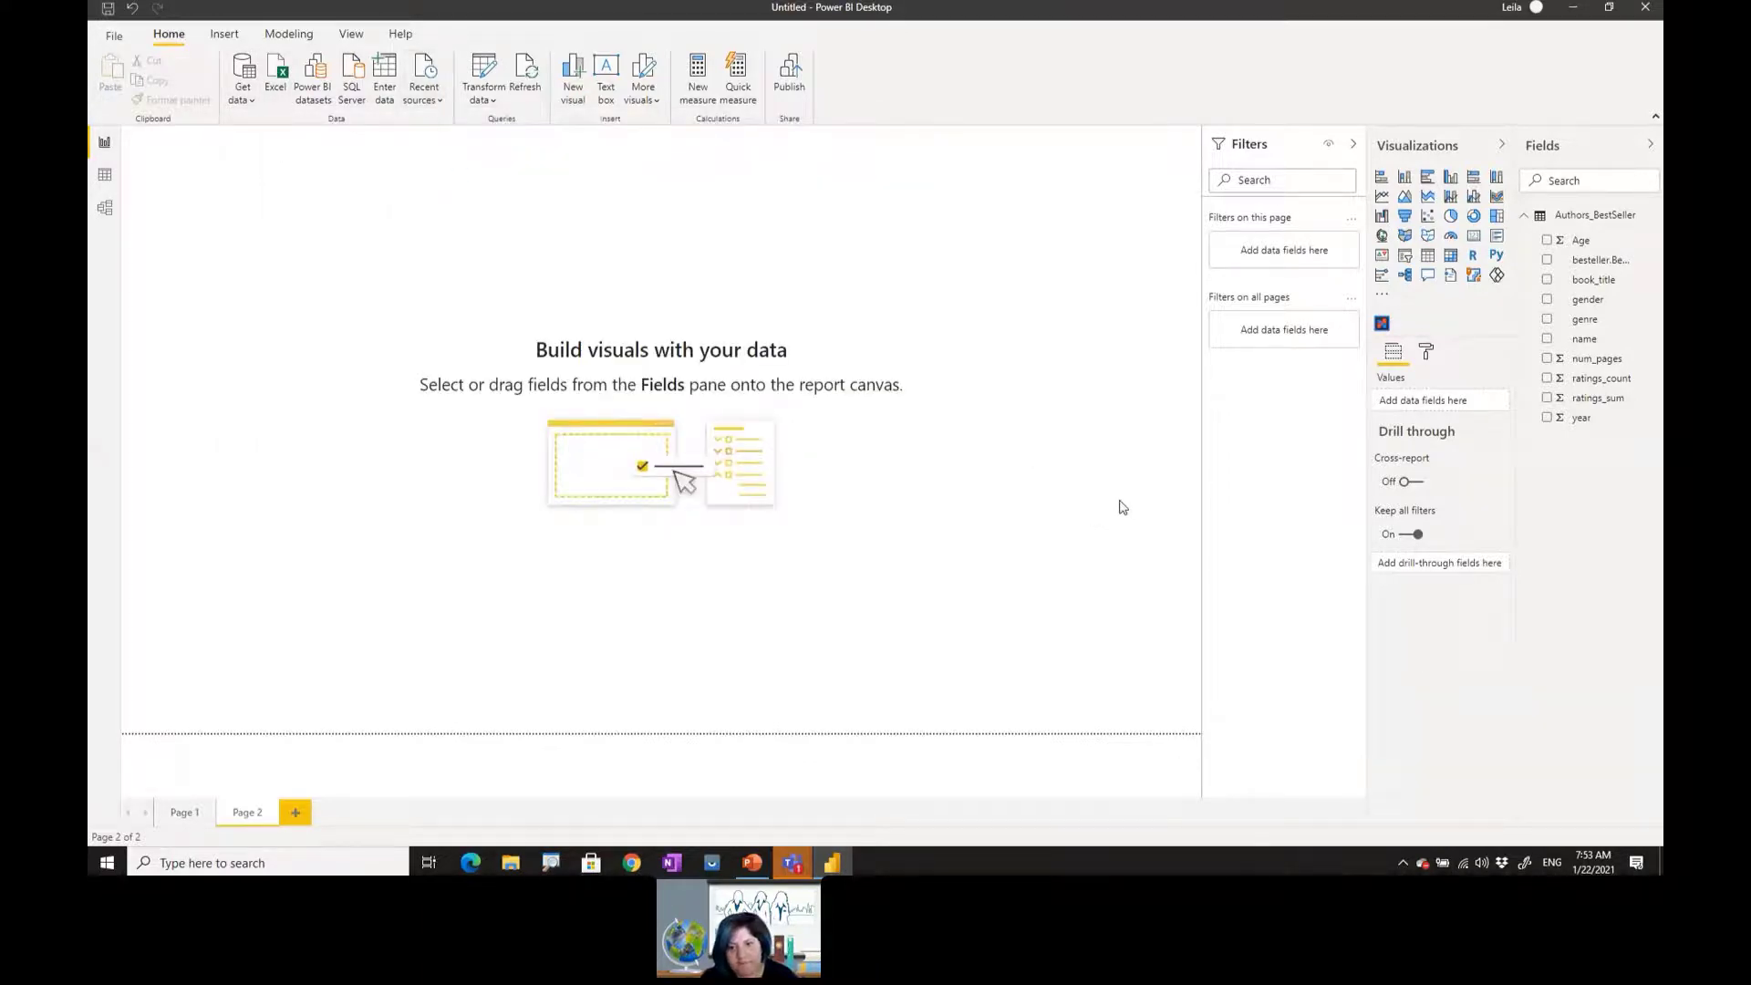
left_click(1028, 656)
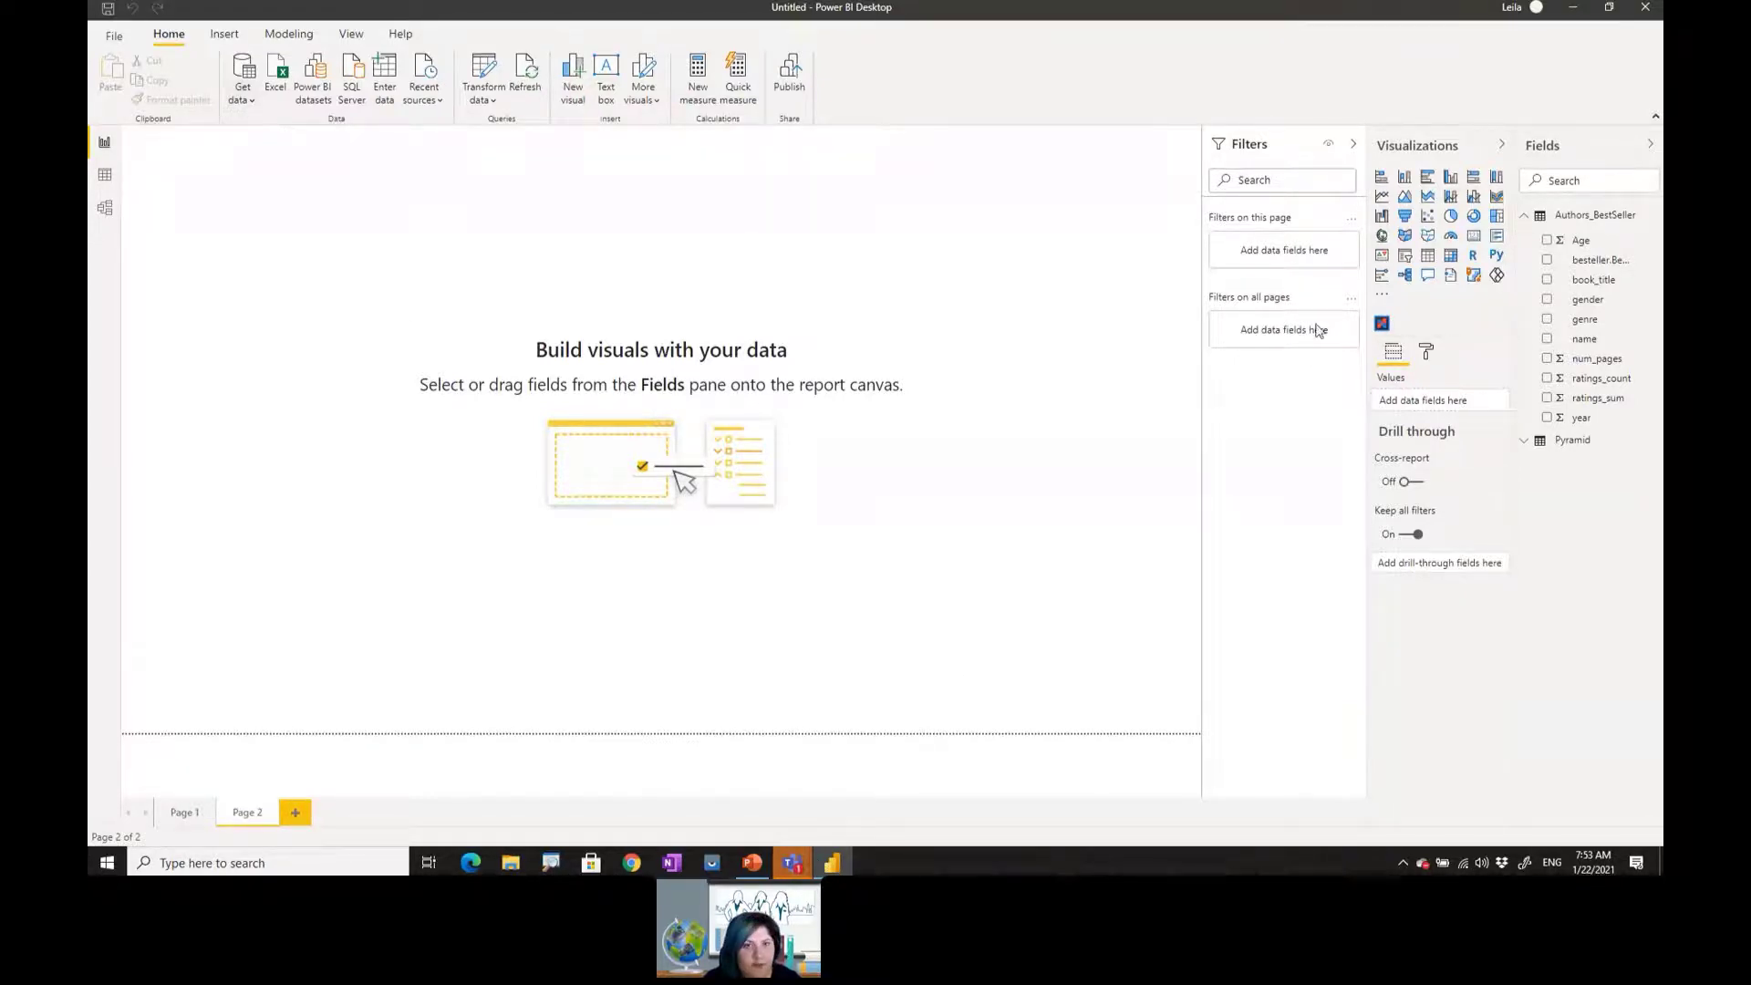
- Import the custom visual file Pyramid (2) from the Downloads folder into the report
left_click(1382, 295)
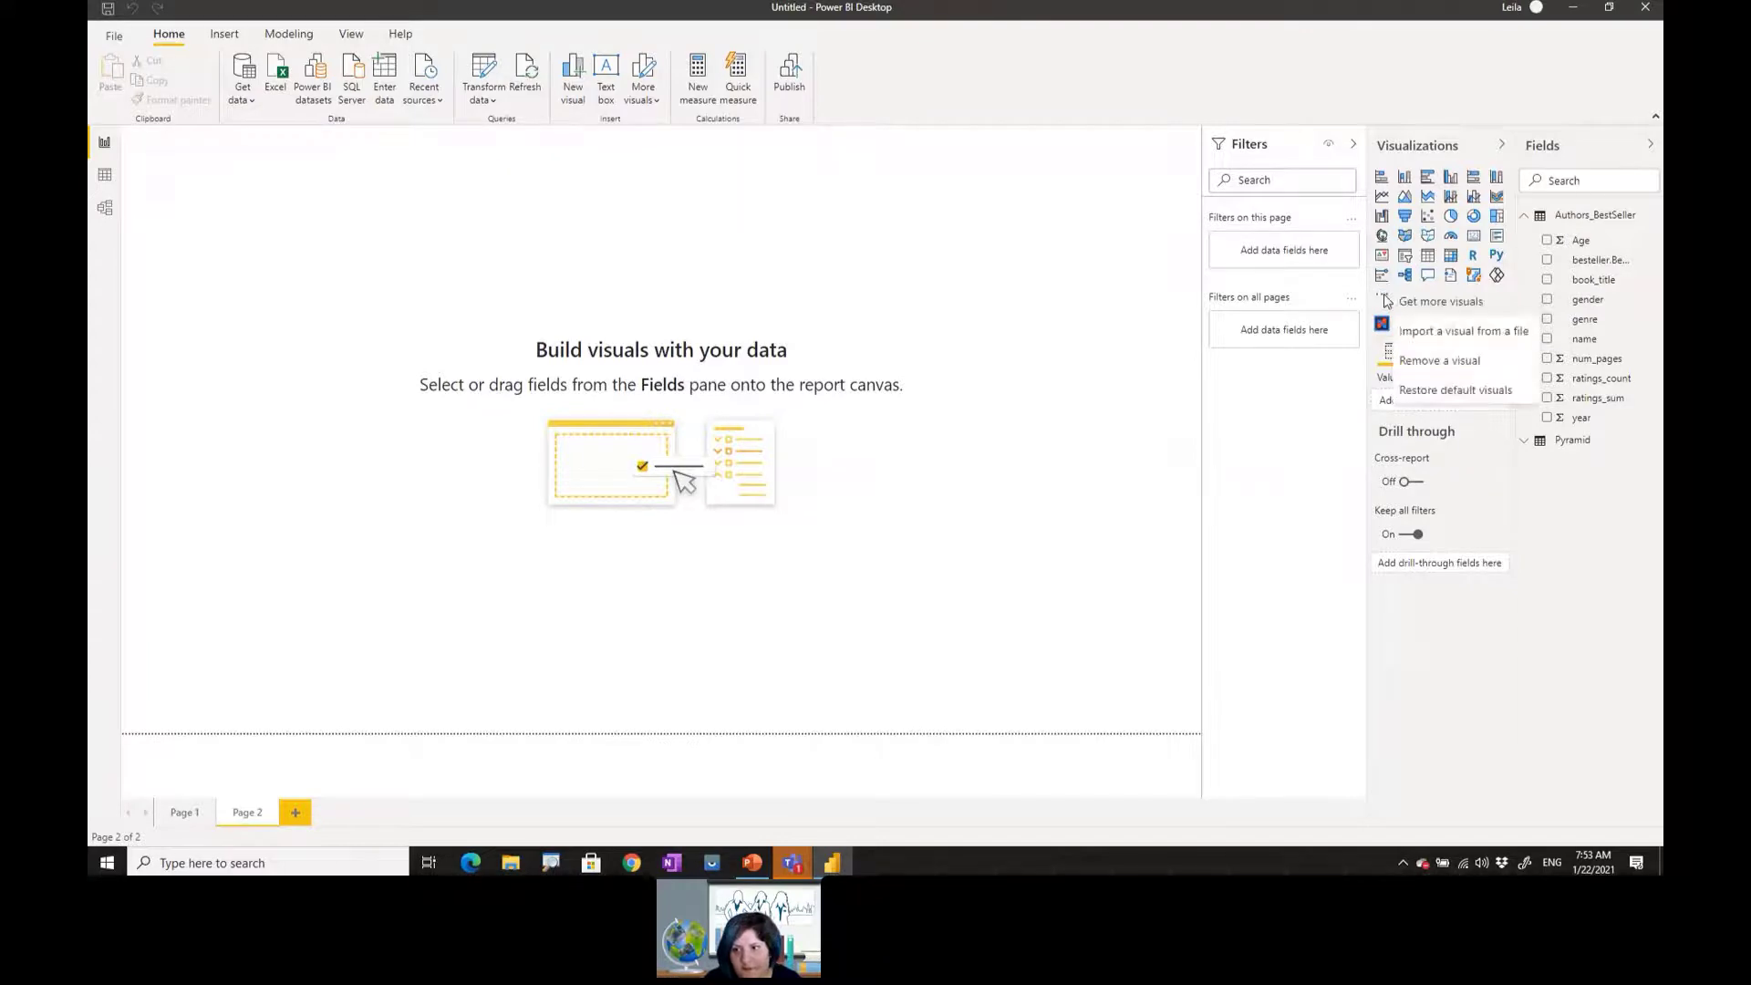
left_click(1427, 336)
left_click(965, 485)
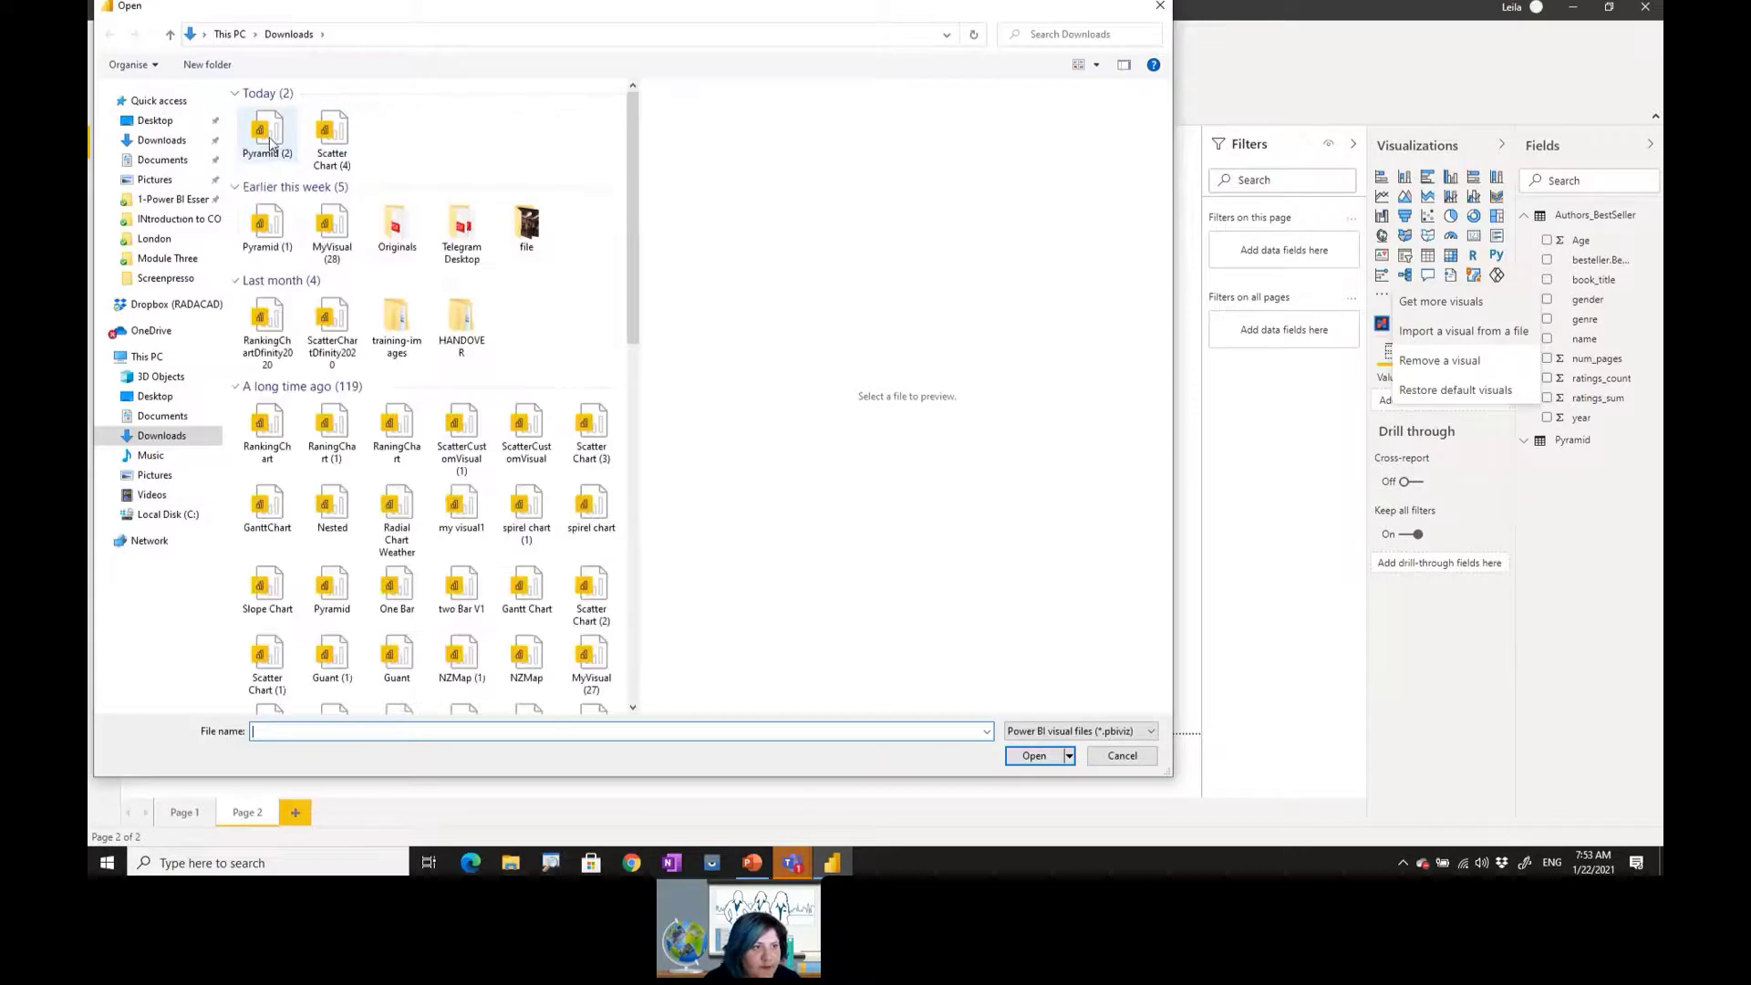
left_click(269, 141)
double_click(269, 142)
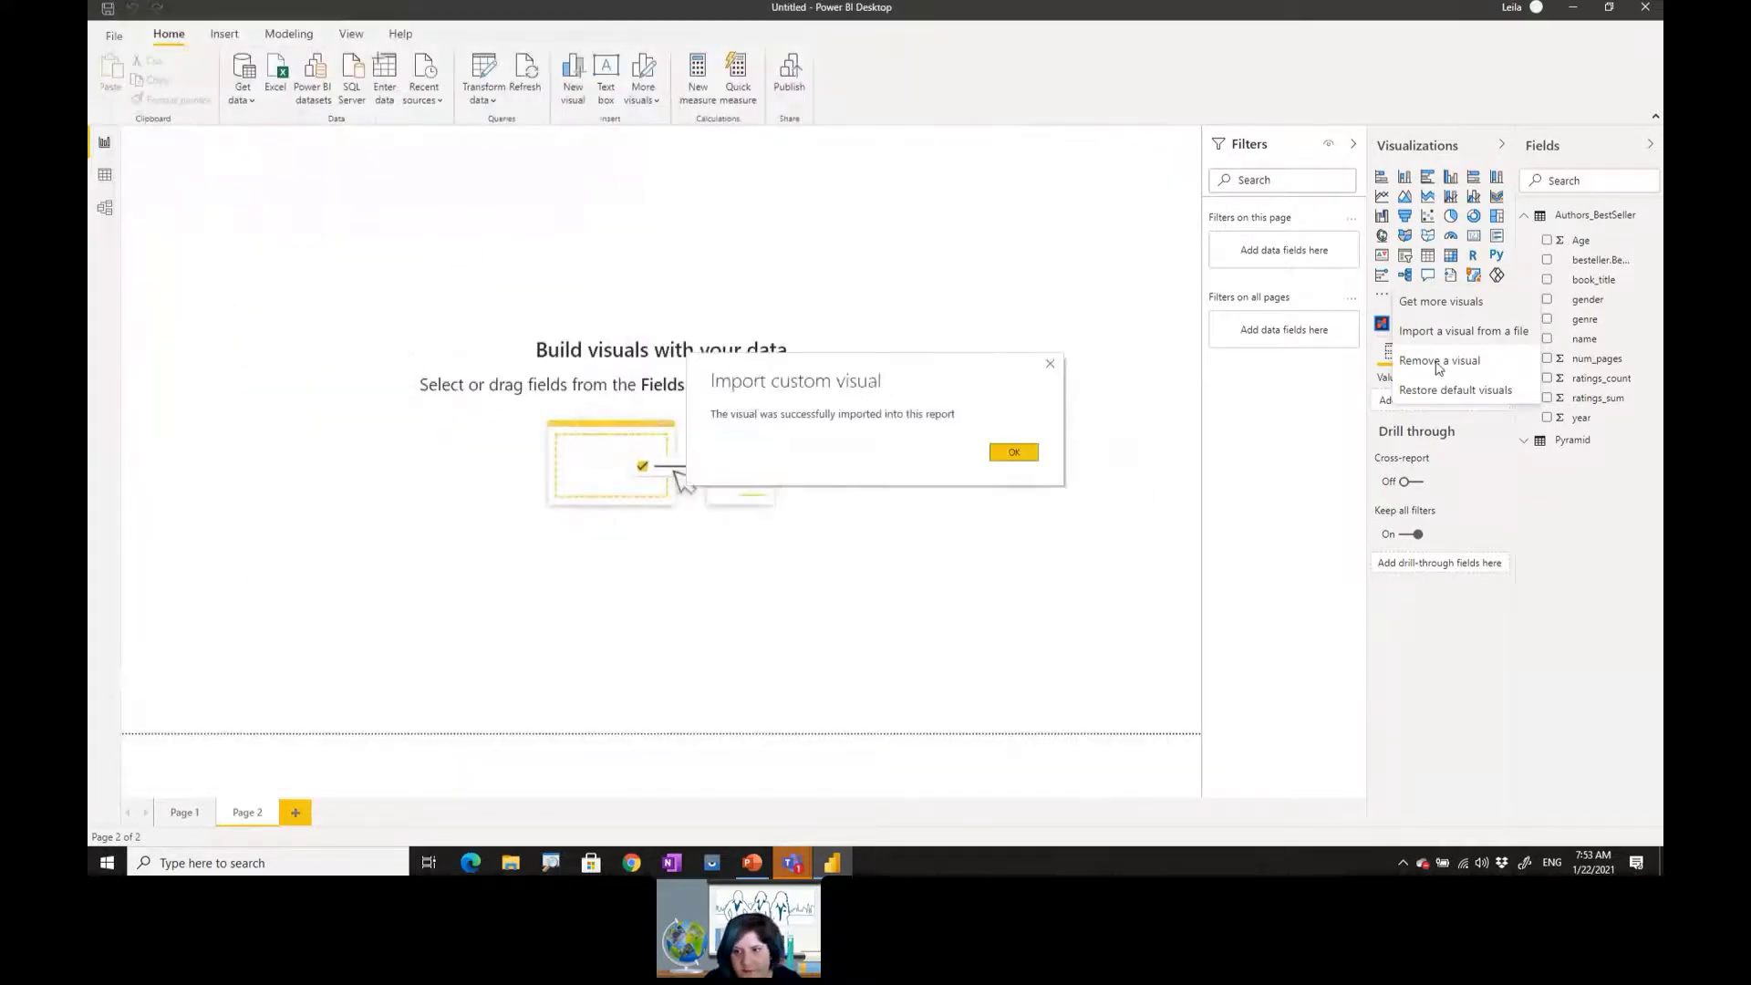
left_click(1013, 451)
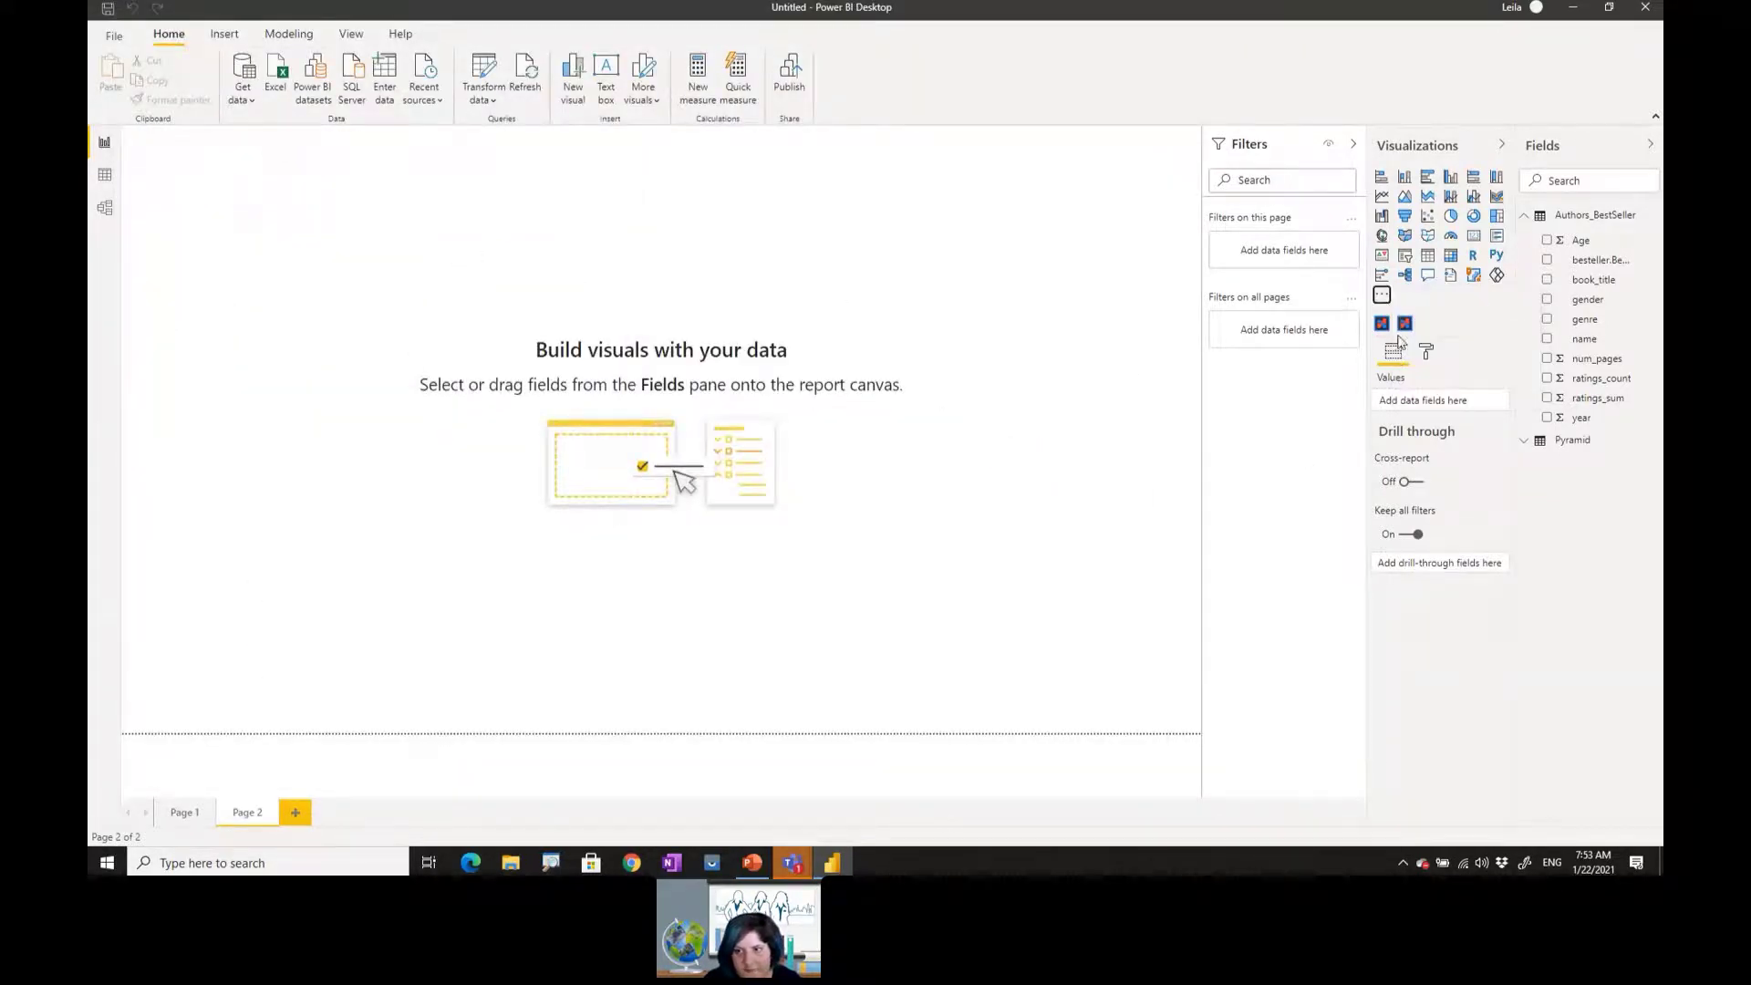
- Add the imported Pyramid visual to Page 2, enlarge it, and assign the Pyramid table's F, M and Age Range to their matching data roles
left_click(1404, 324)
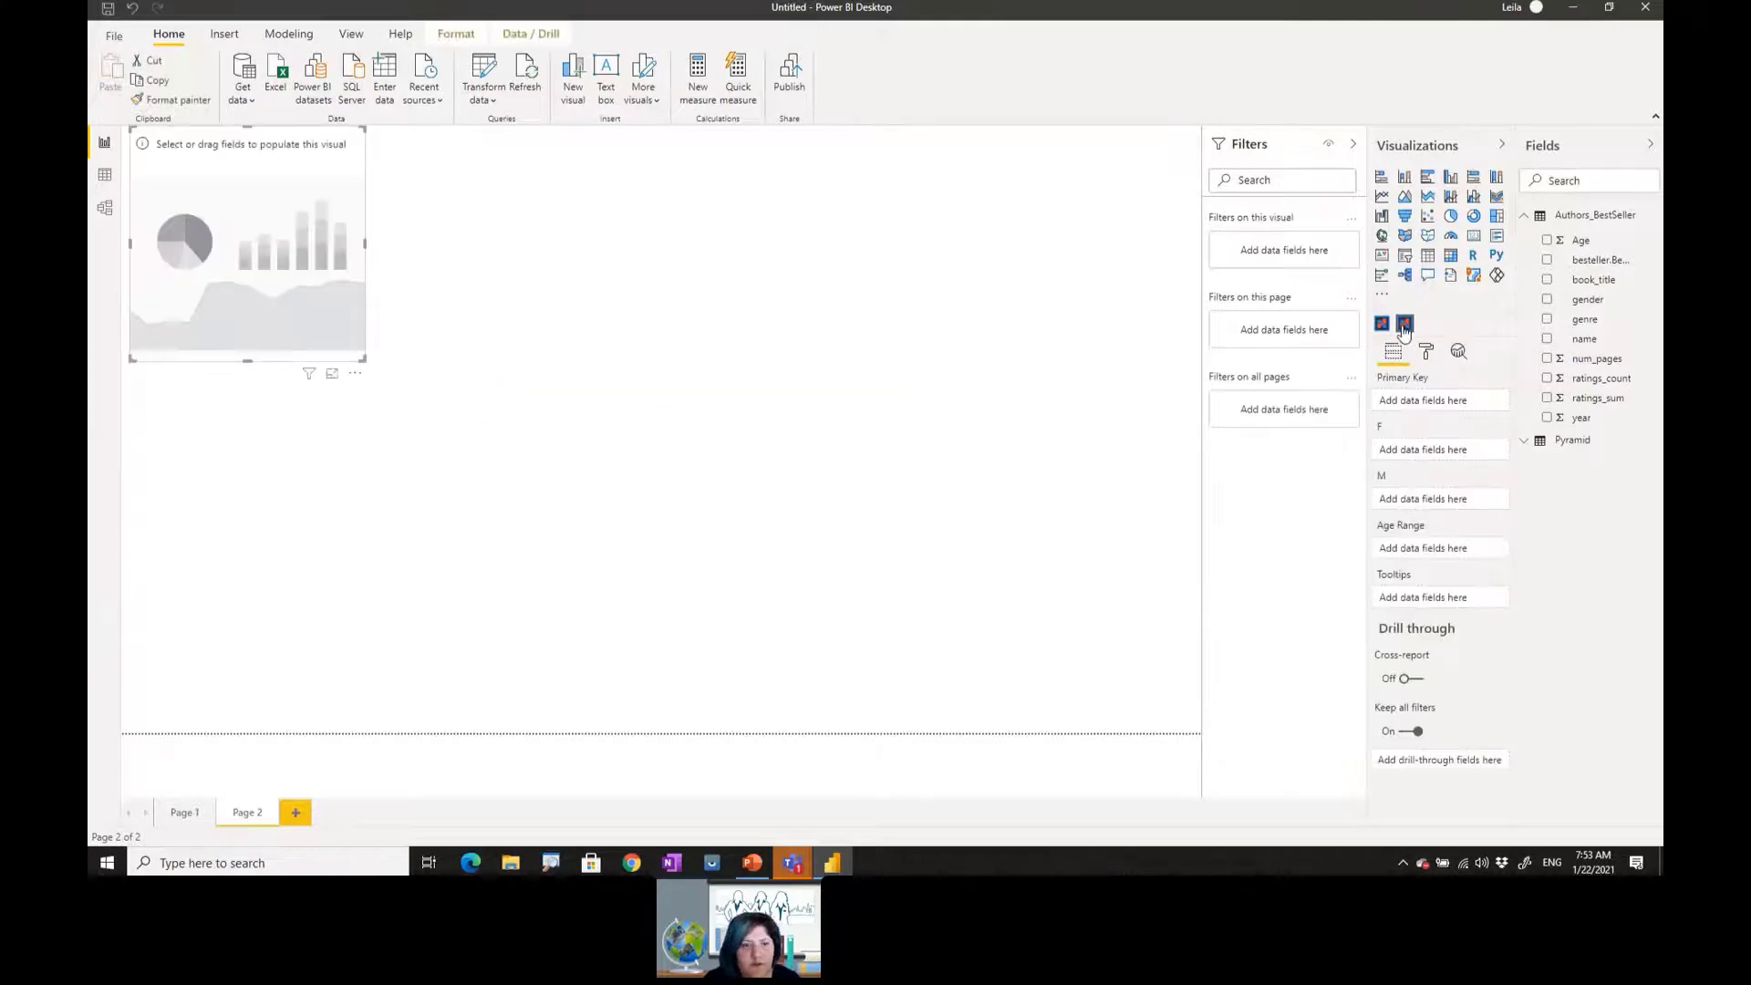
left_click_drag(361, 359, 587, 480)
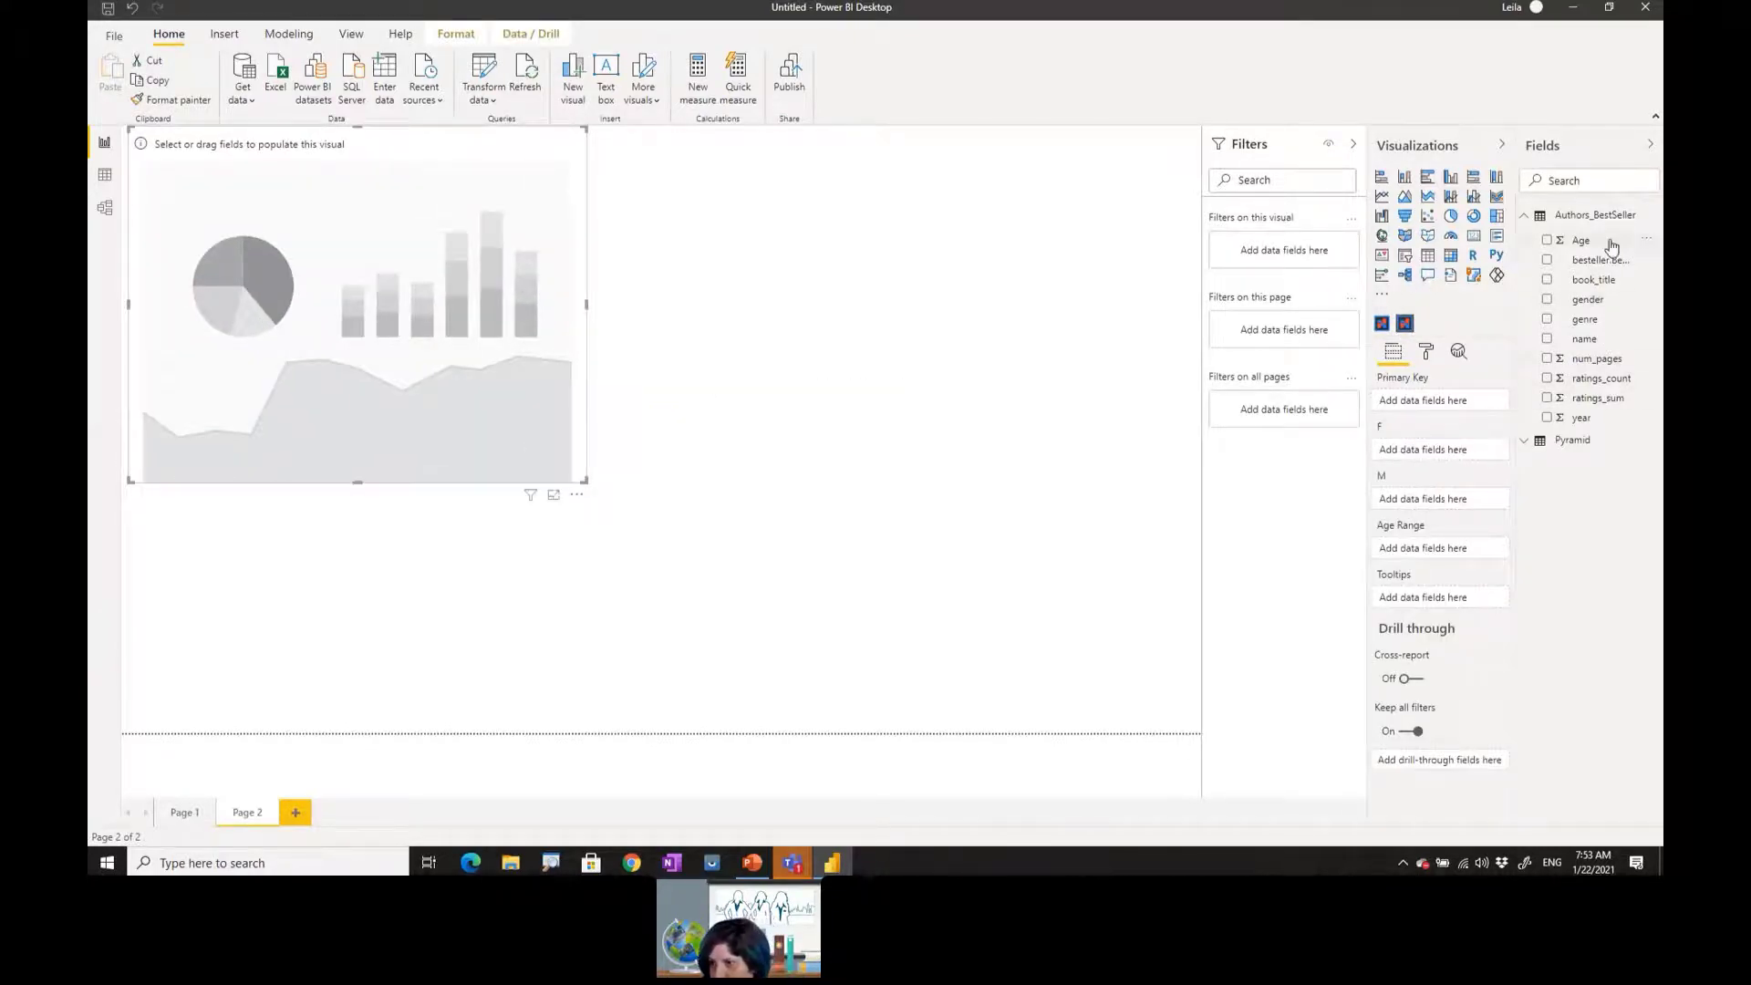
left_click(1530, 443)
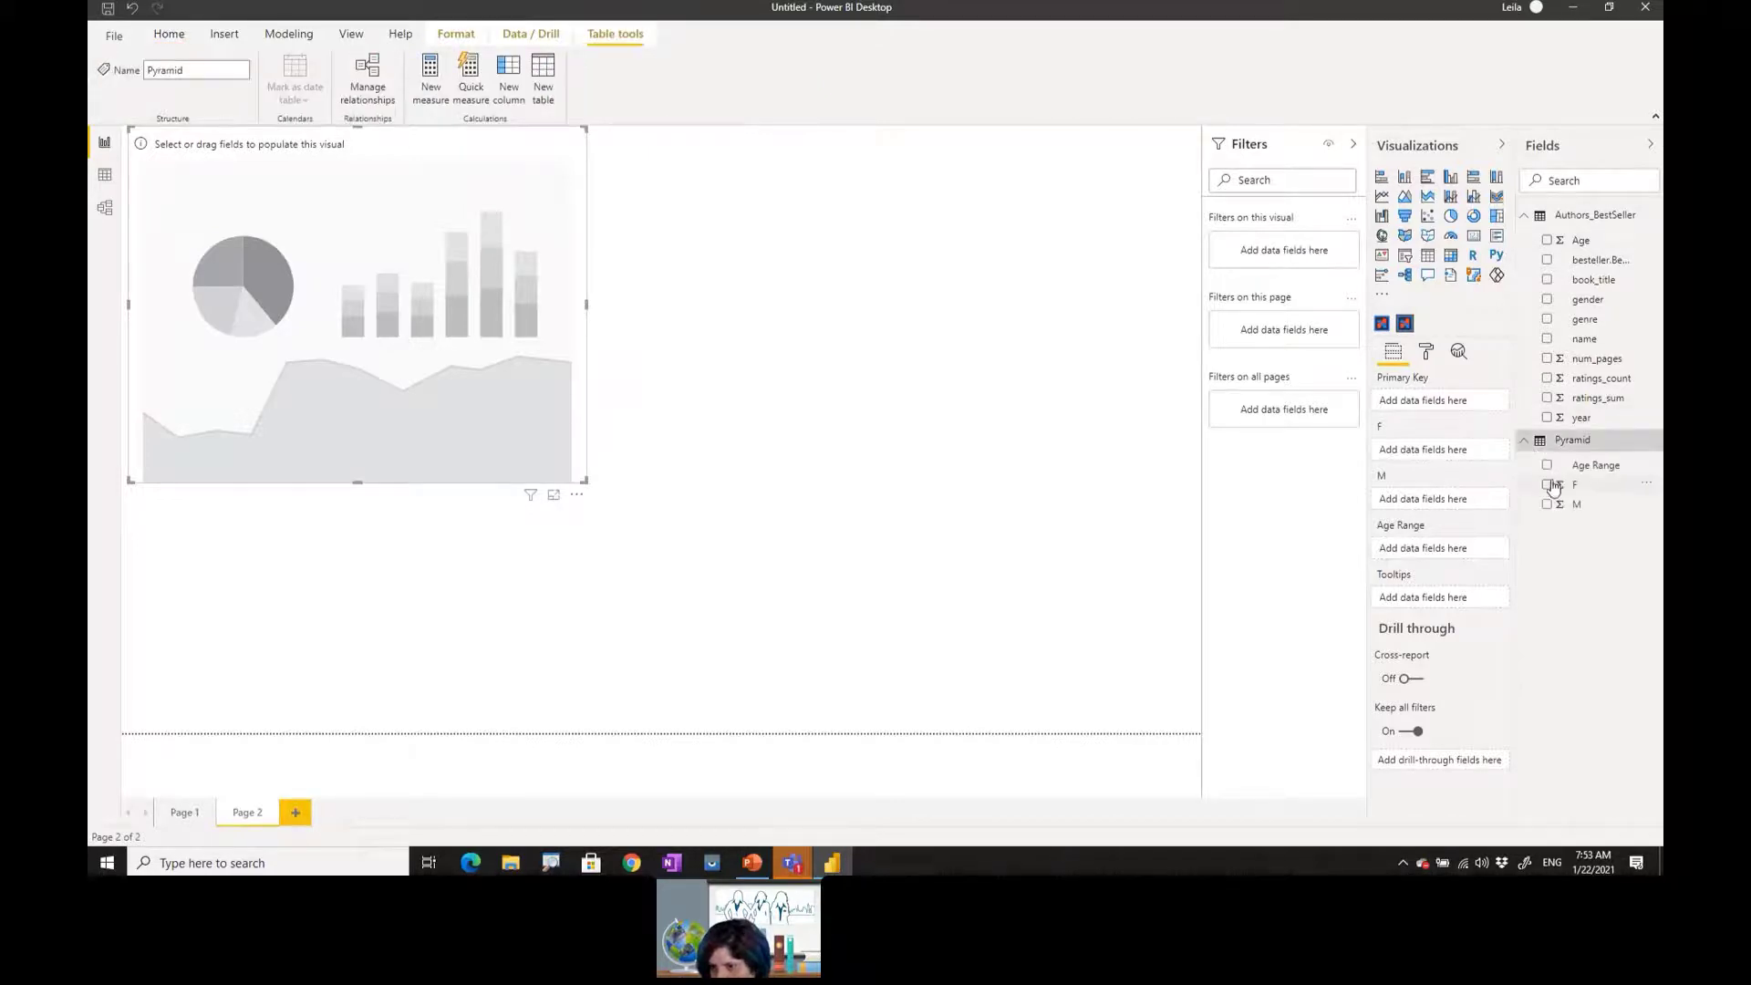
left_click_drag(1433, 456, 1424, 451)
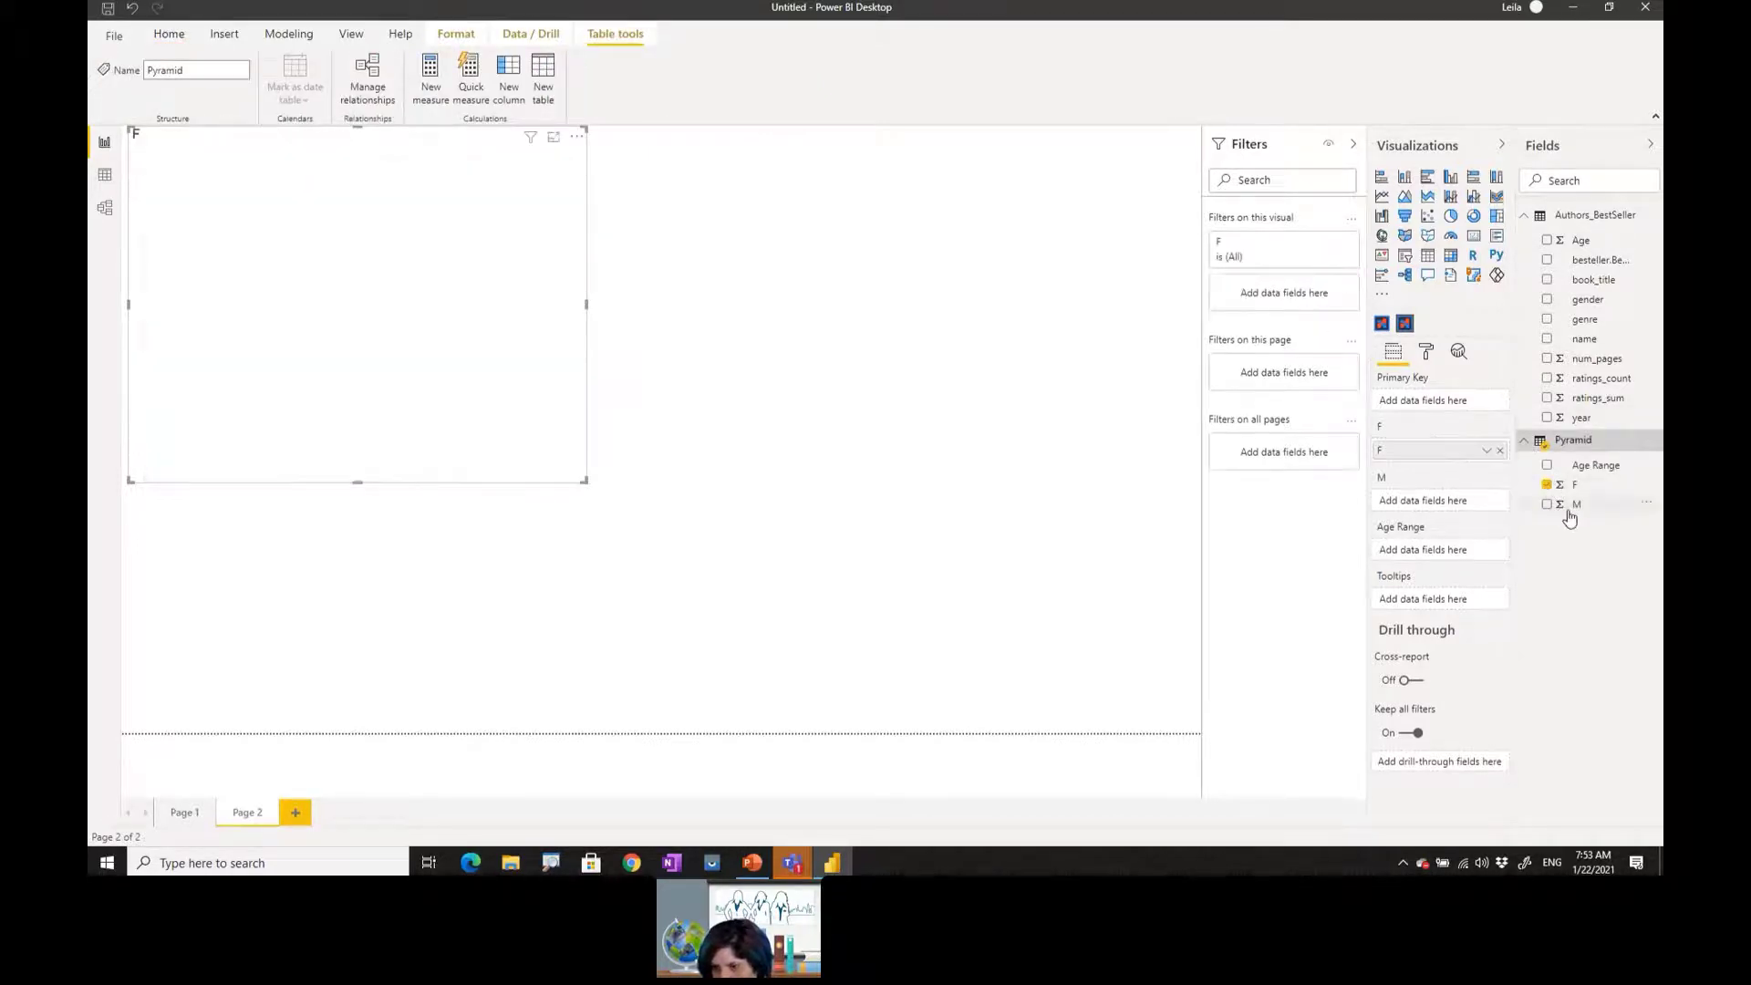
left_click_drag(1576, 504, 1423, 499)
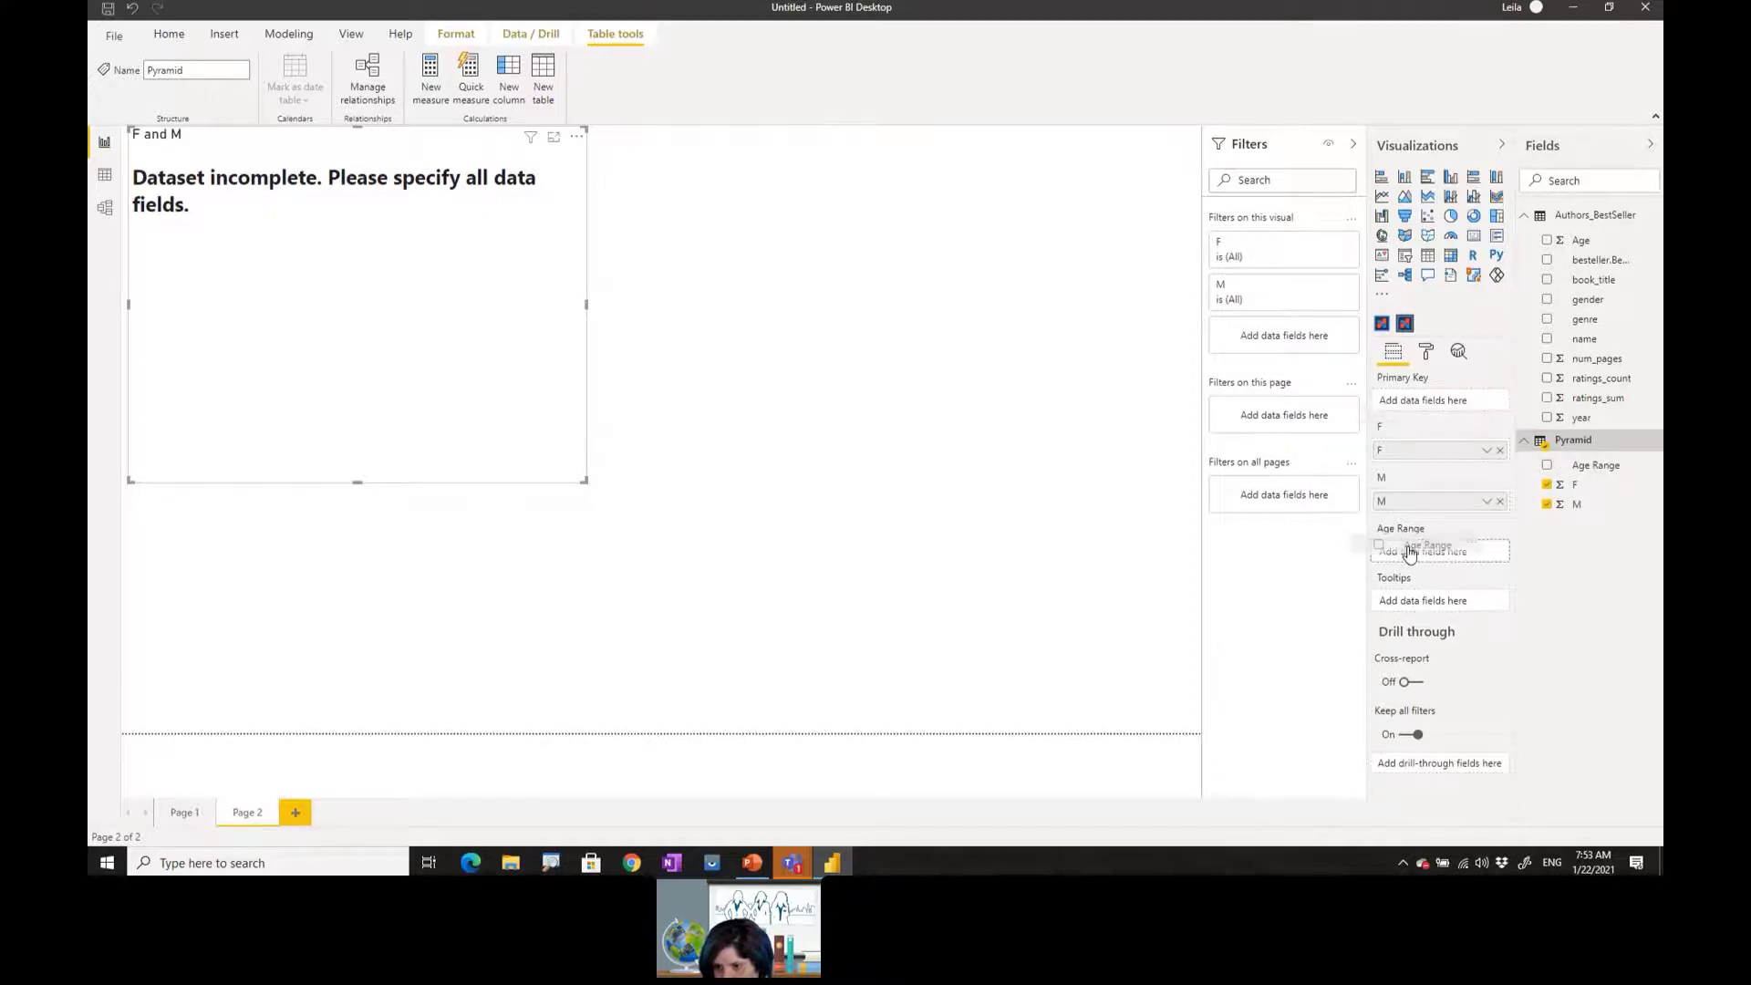
left_click_drag(1425, 542, 1424, 551)
- Set the pyramid visual's F and M fields to Don't summarize and check the Age Range summarization options
left_click(1487, 450)
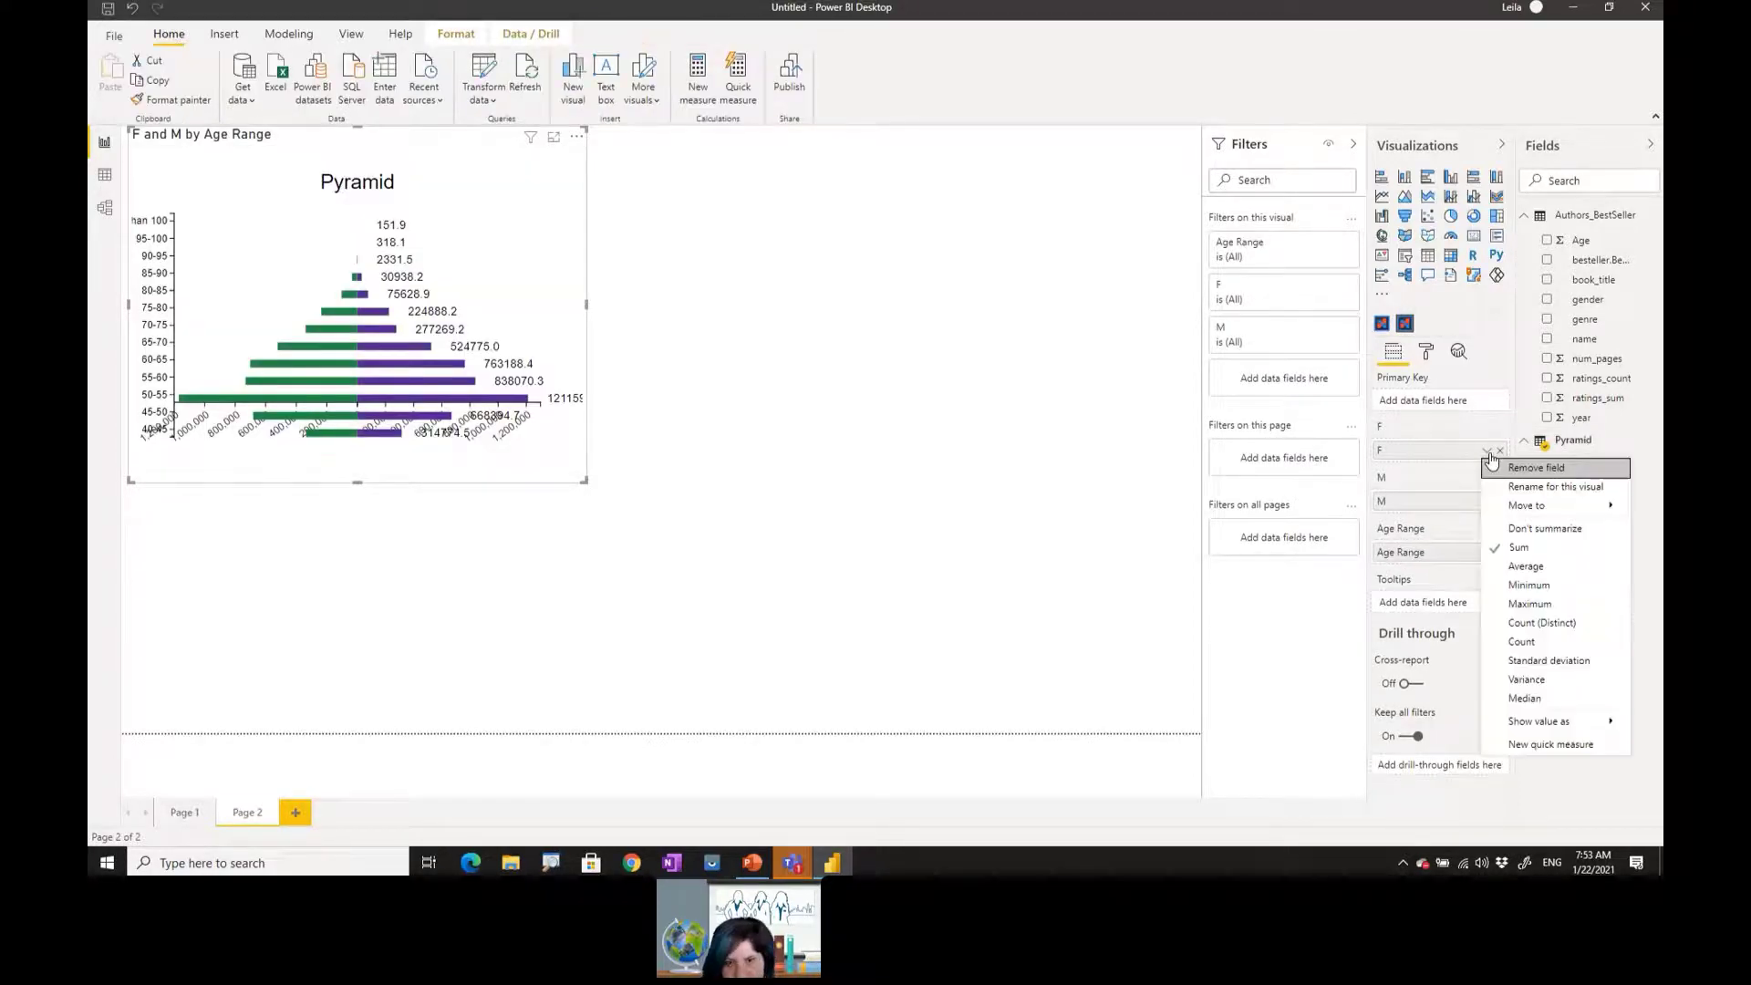
left_click(1545, 528)
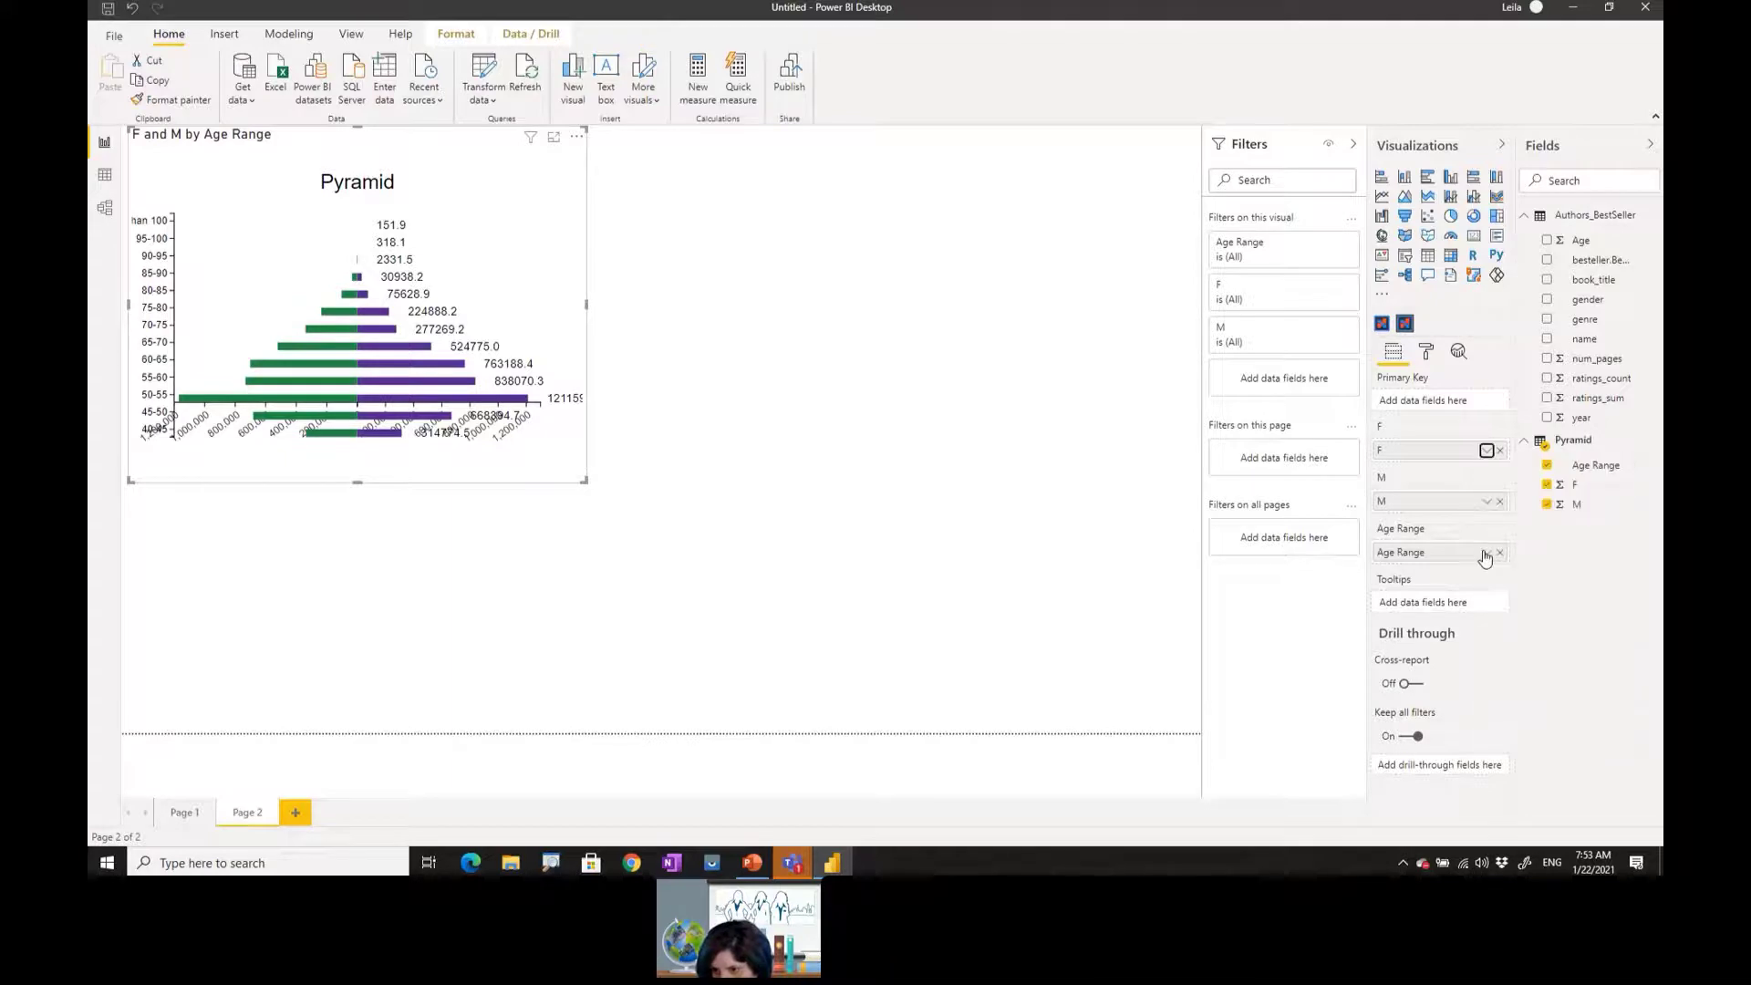
left_click(1487, 503)
left_click(1541, 578)
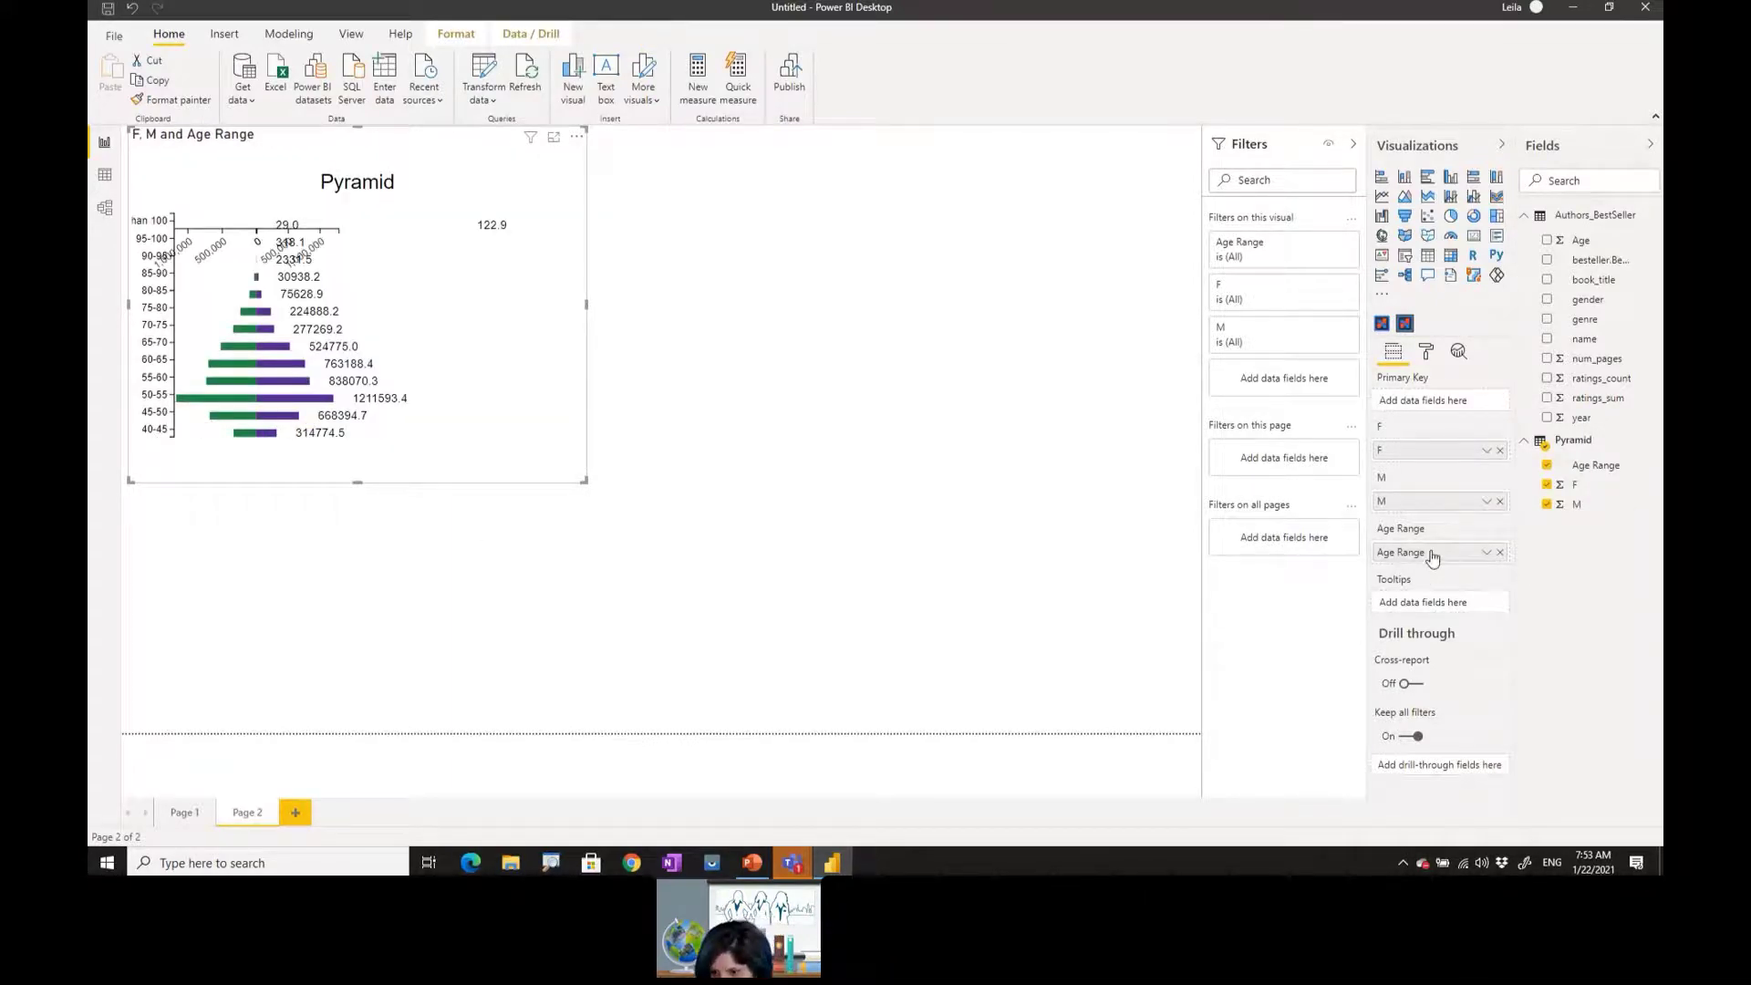
left_click(1487, 553)
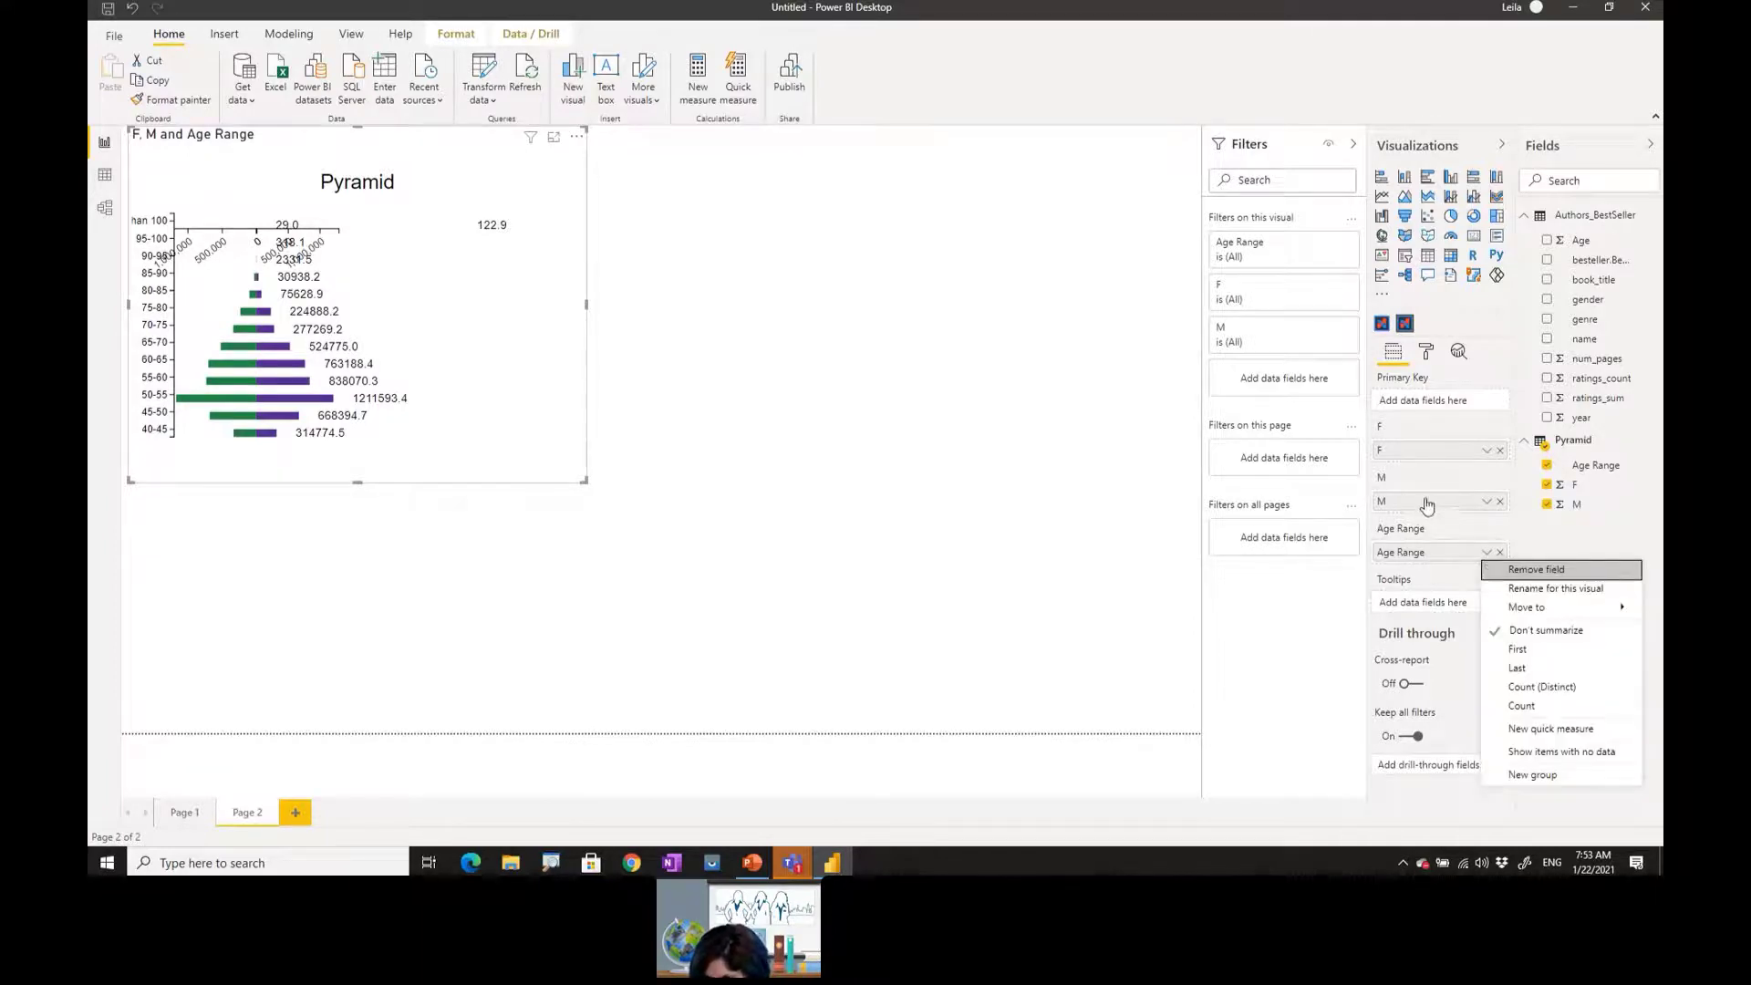
- Swap the pyramid visual's fields so M fills the F role and F fills the M role, both set to Don't summarize
left_click_drag(1427, 501, 1420, 454)
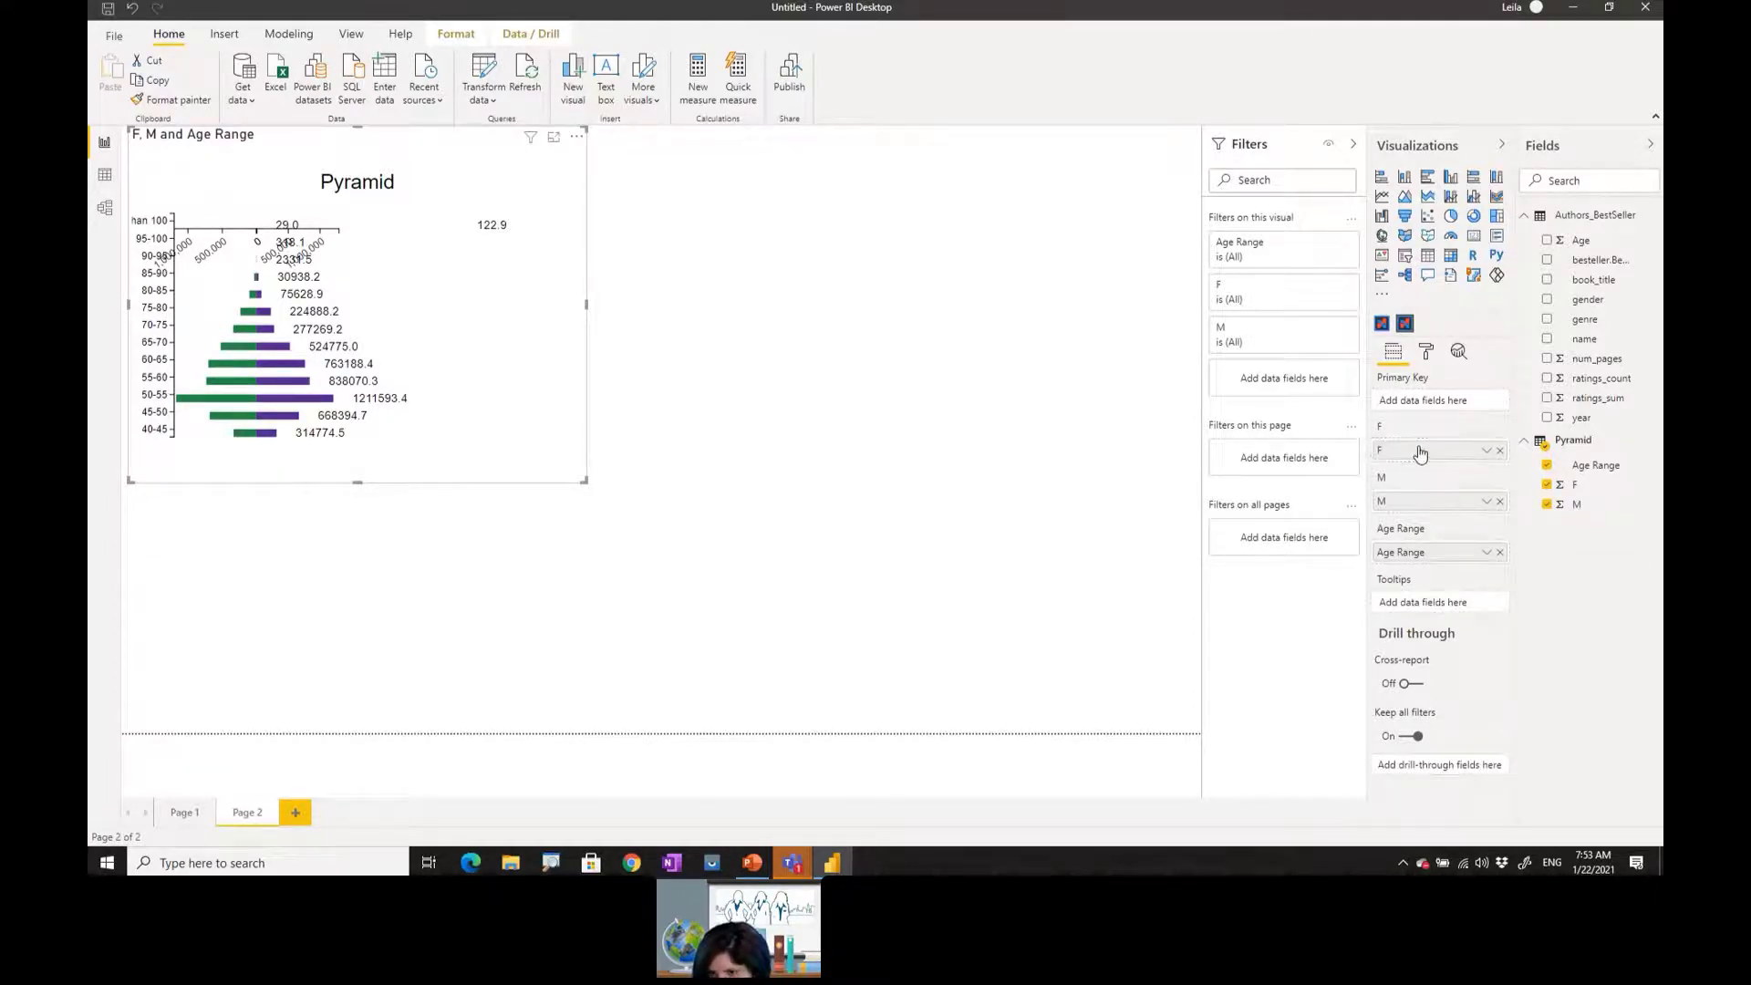
left_click(1499, 502)
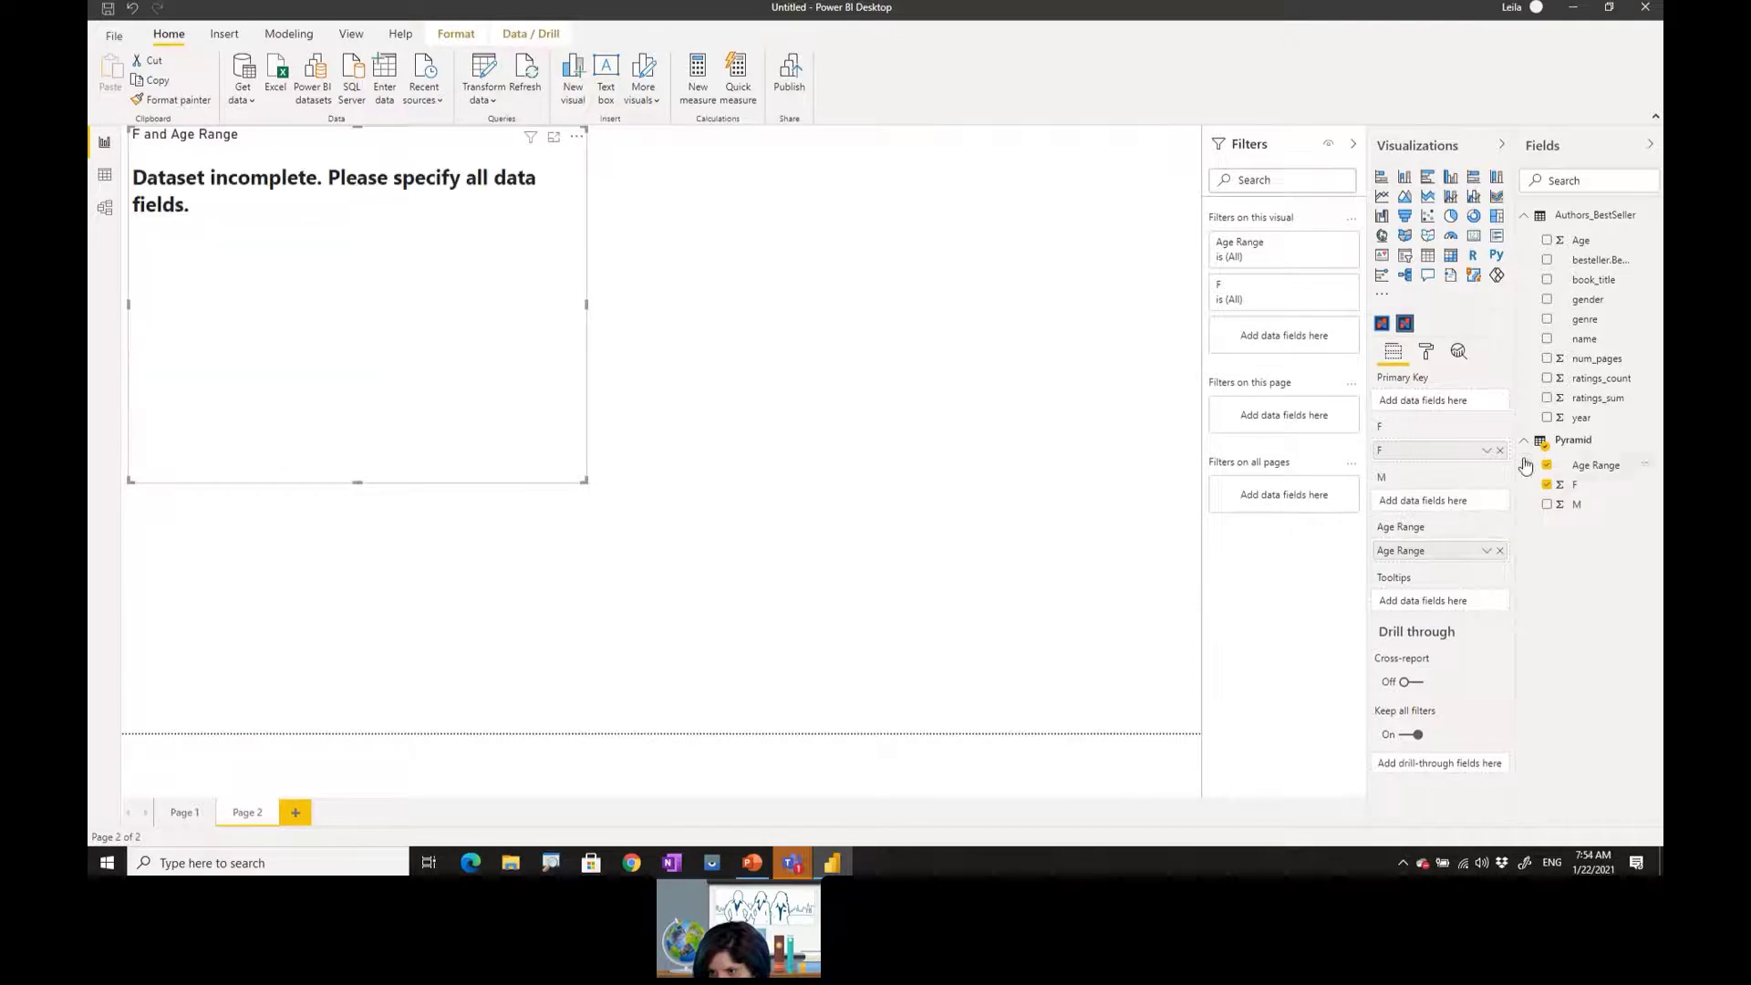
left_click_drag(1575, 504, 1433, 454)
left_click(1487, 450)
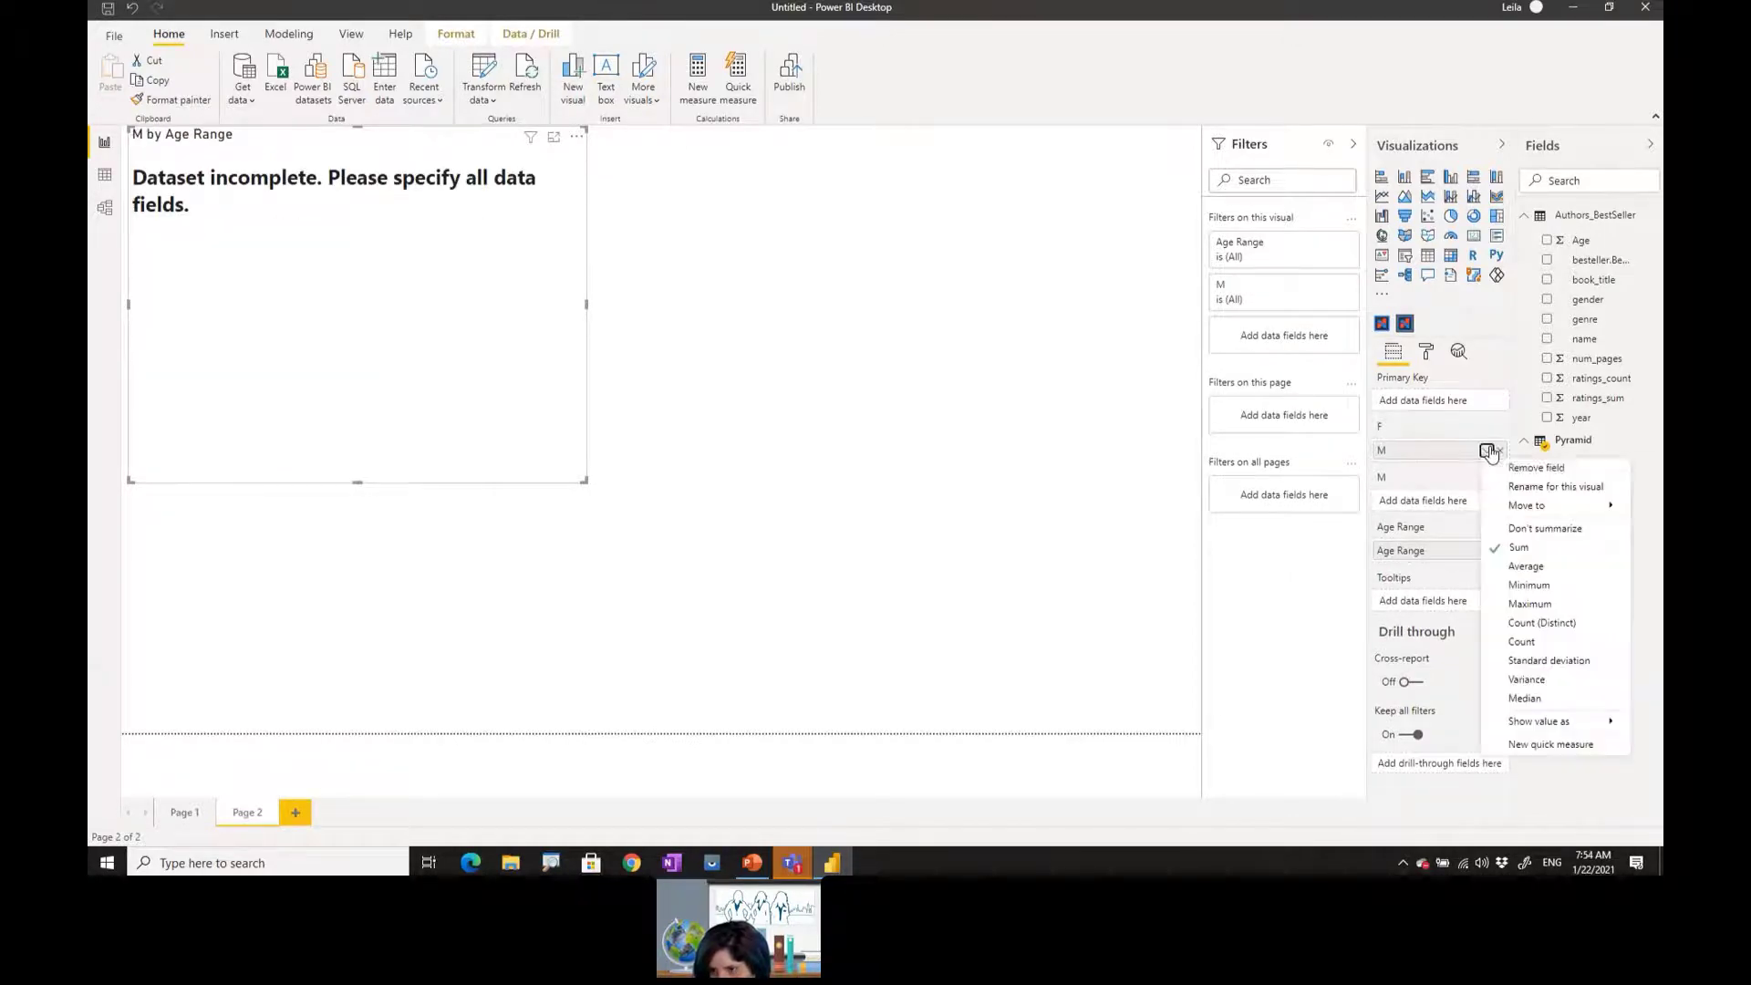
left_click(1523, 528)
left_click_drag(1575, 484, 1482, 516)
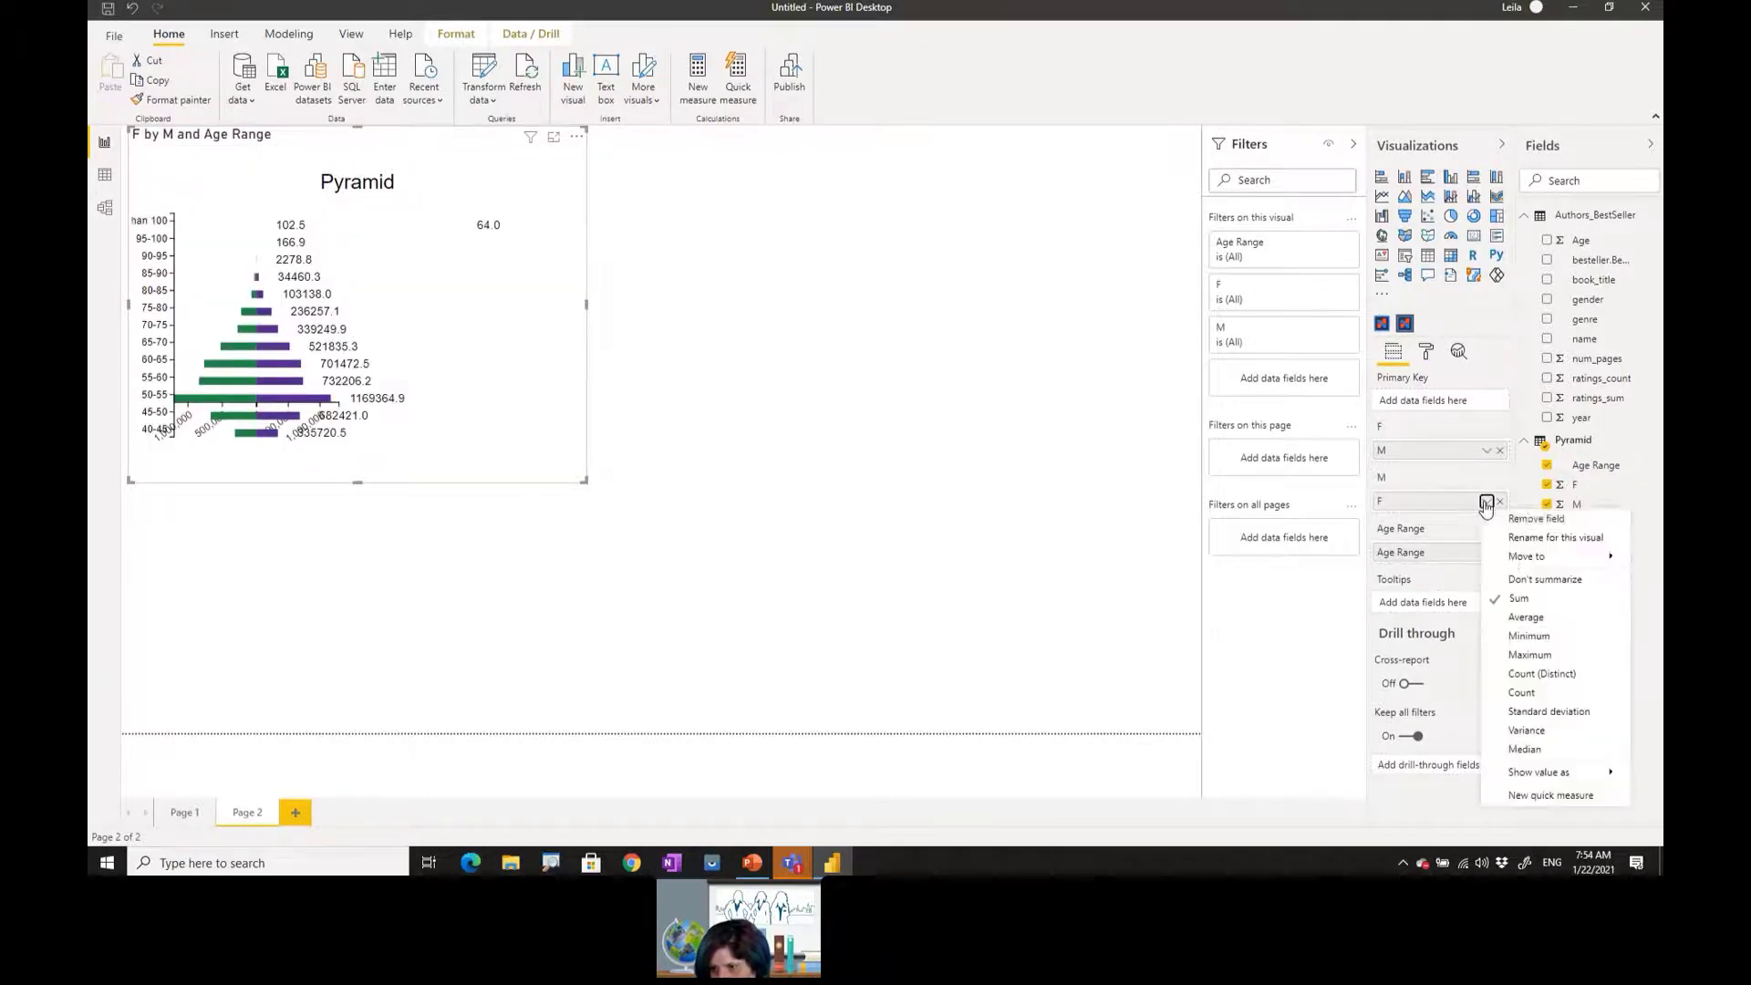
left_click(1486, 501)
left_click(1530, 589)
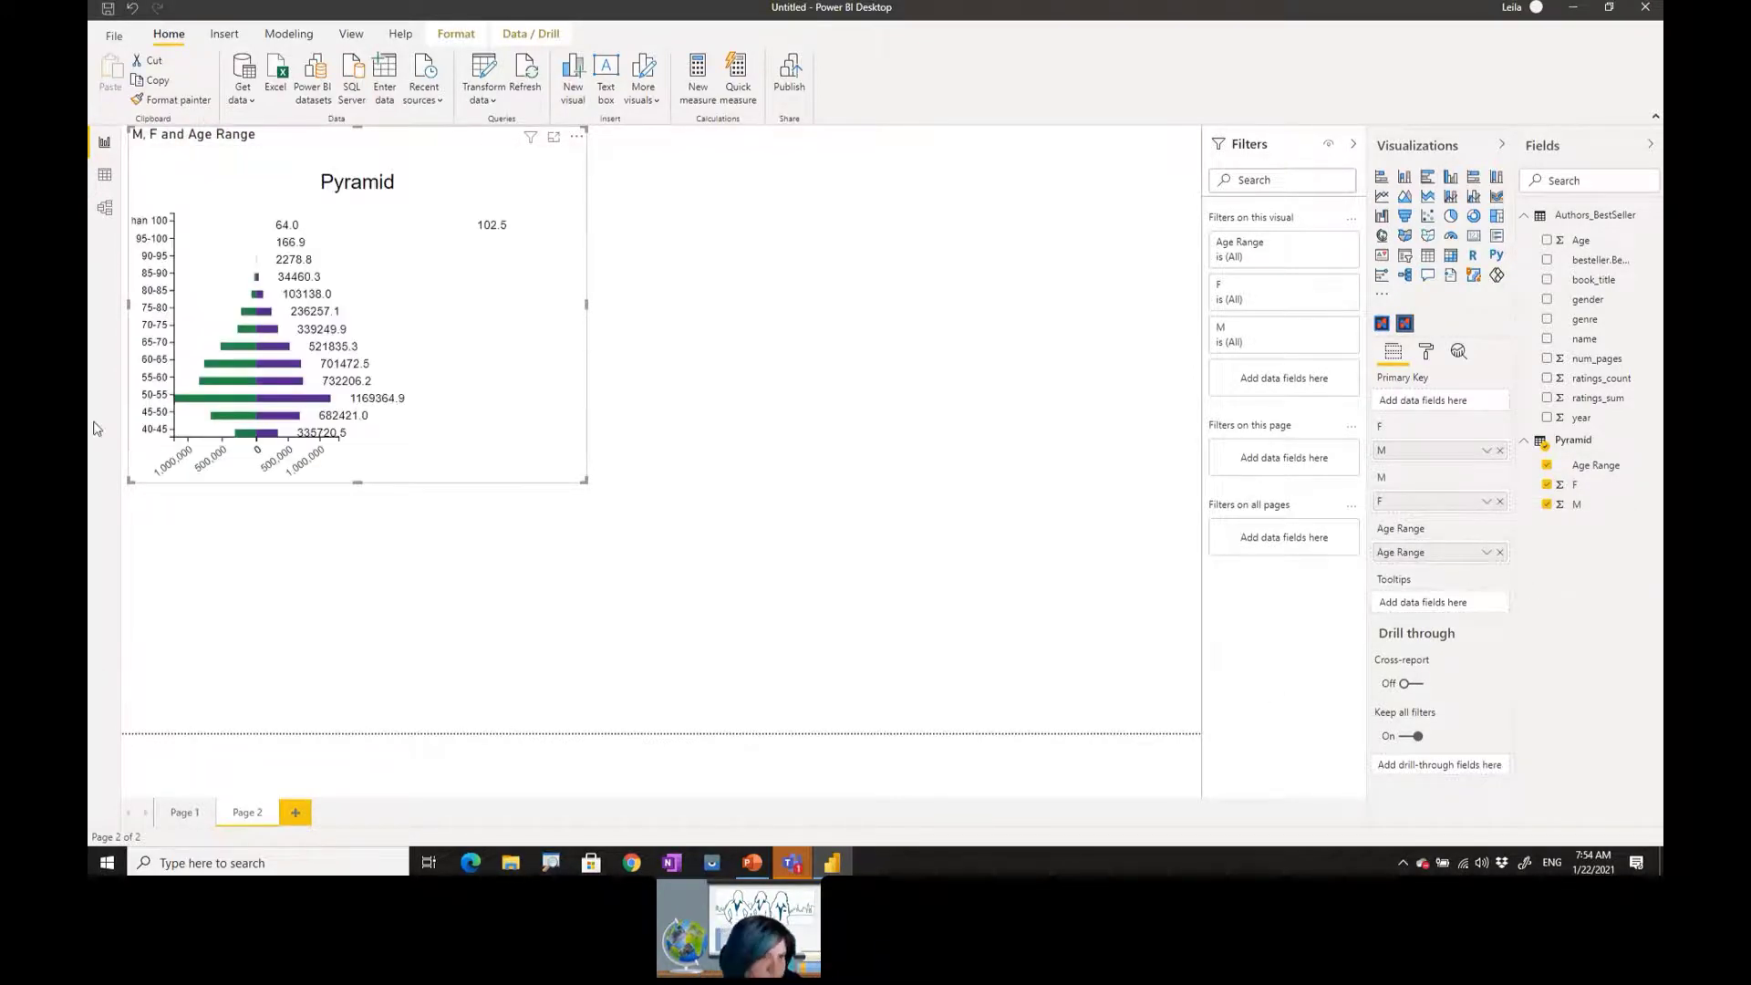
- Enlarge the pyramid visual and add a pie chart of Age by gender from the Authors_BestSeller table
left_click_drag(585, 480, 724, 600)
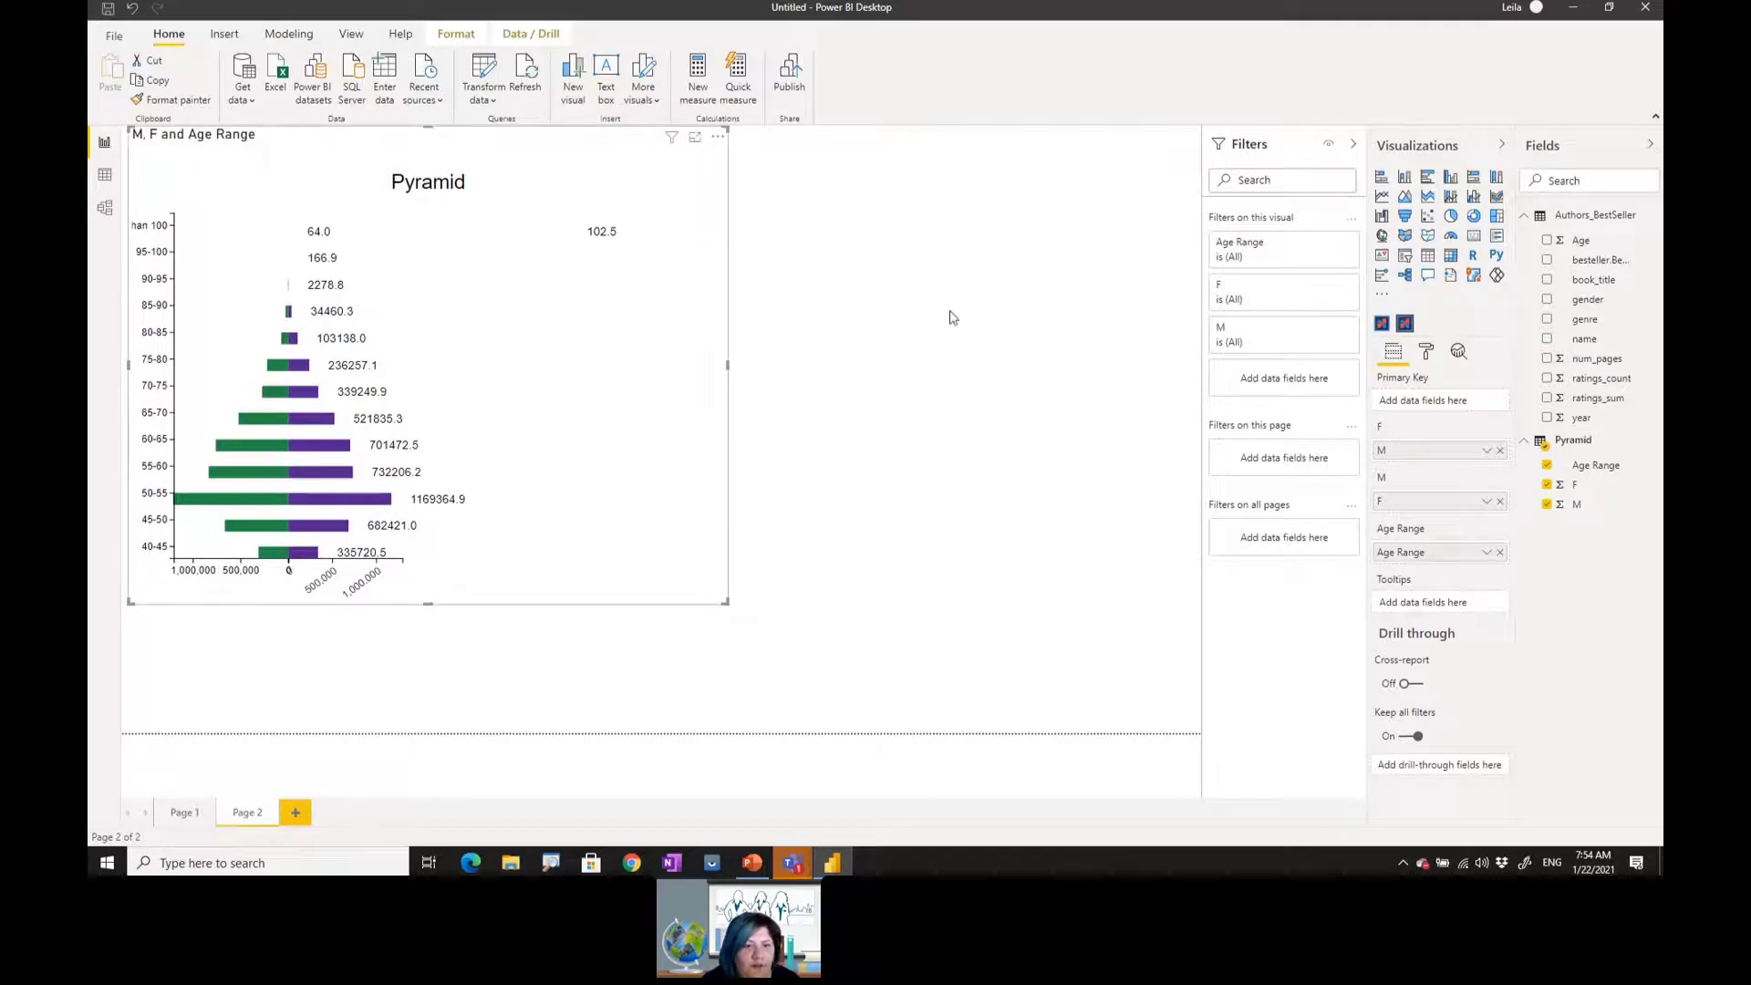
left_click(1043, 281)
left_click(1450, 218)
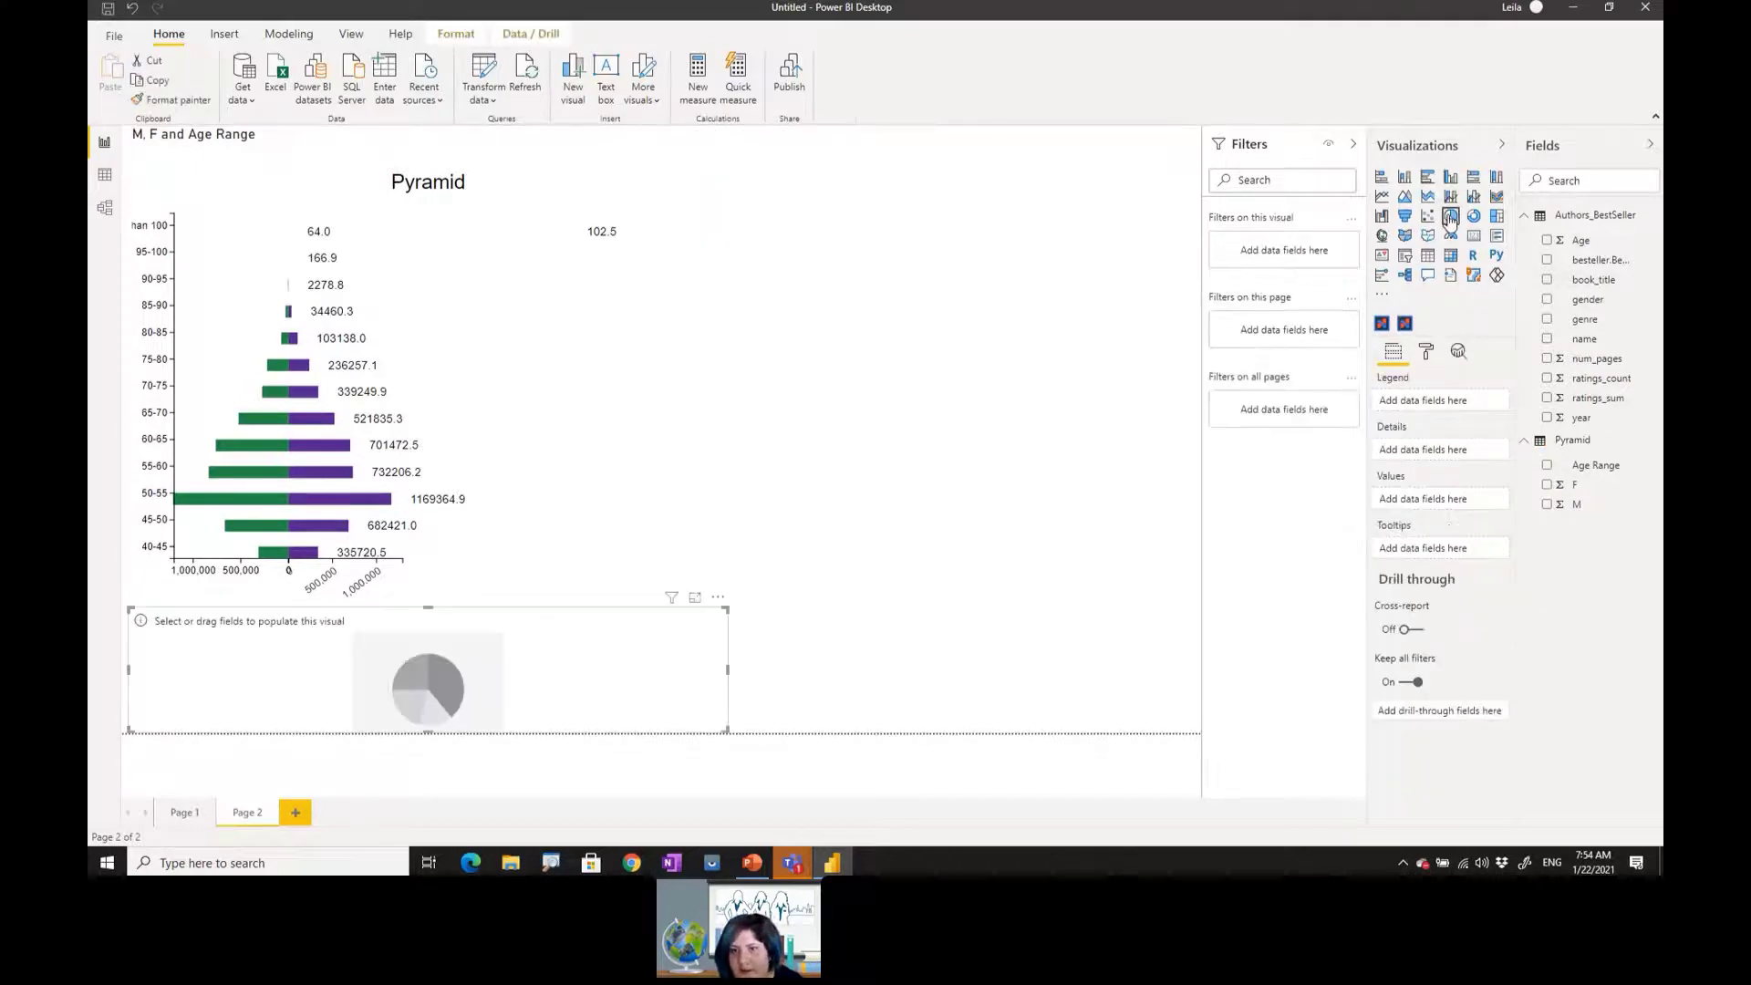
left_click(1547, 241)
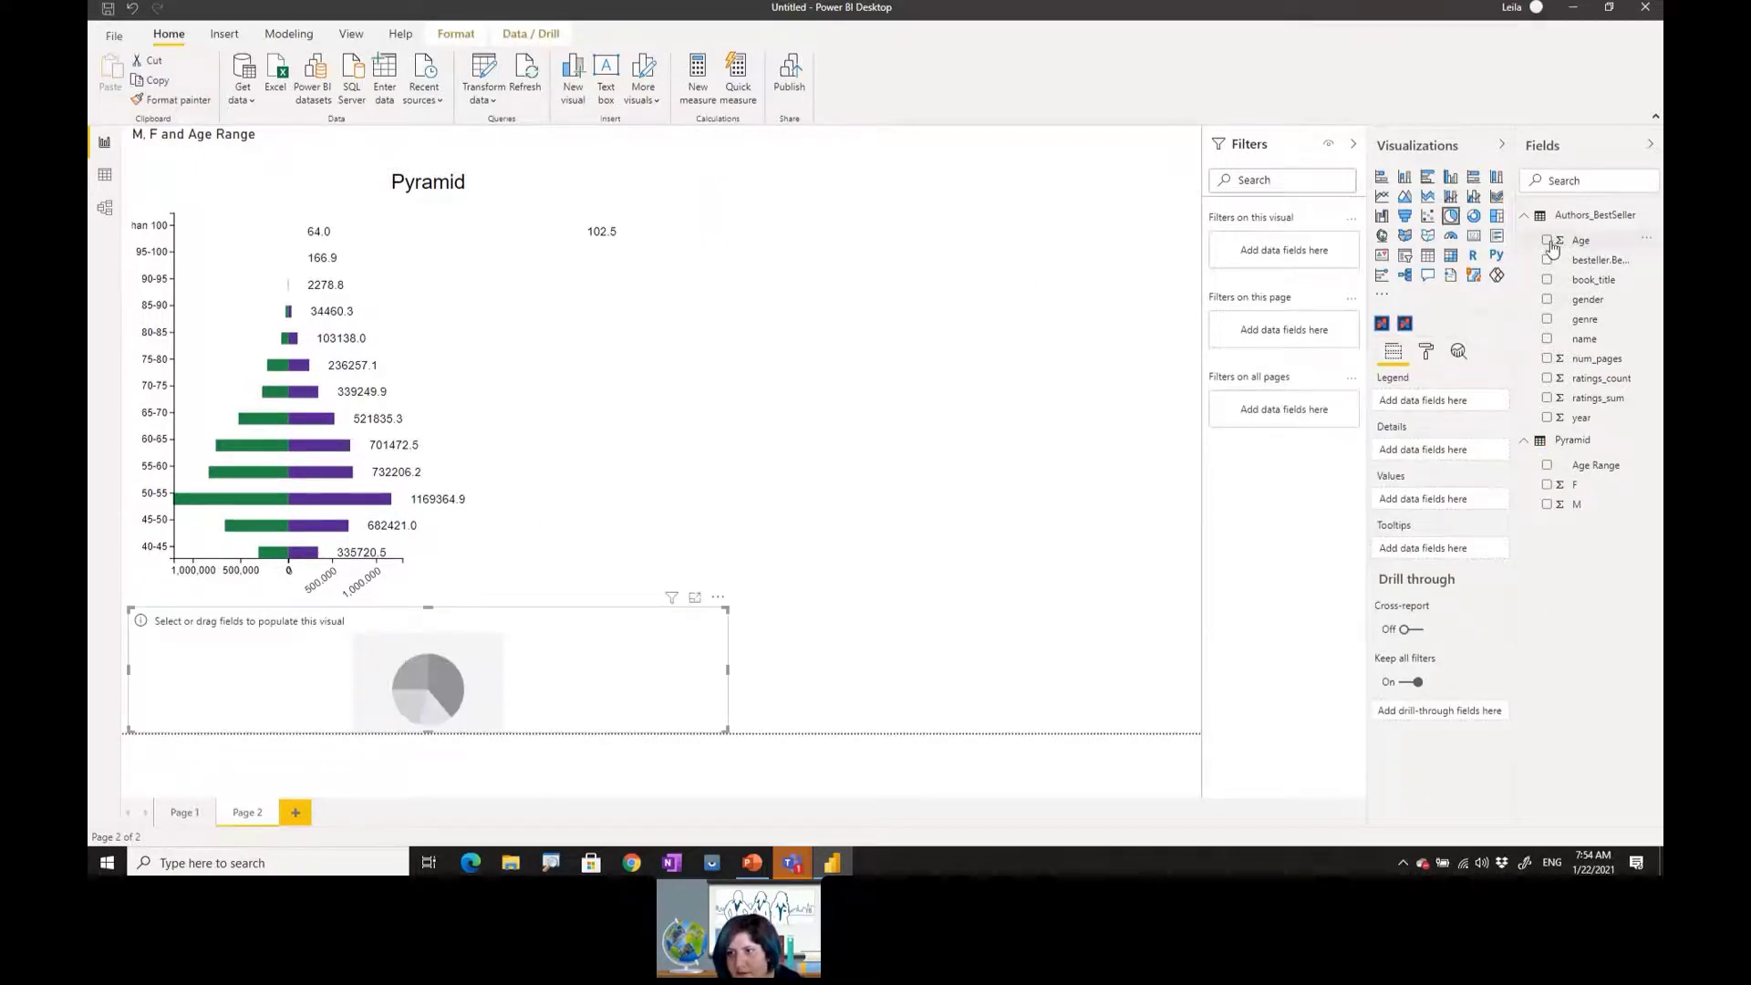
left_click(1547, 300)
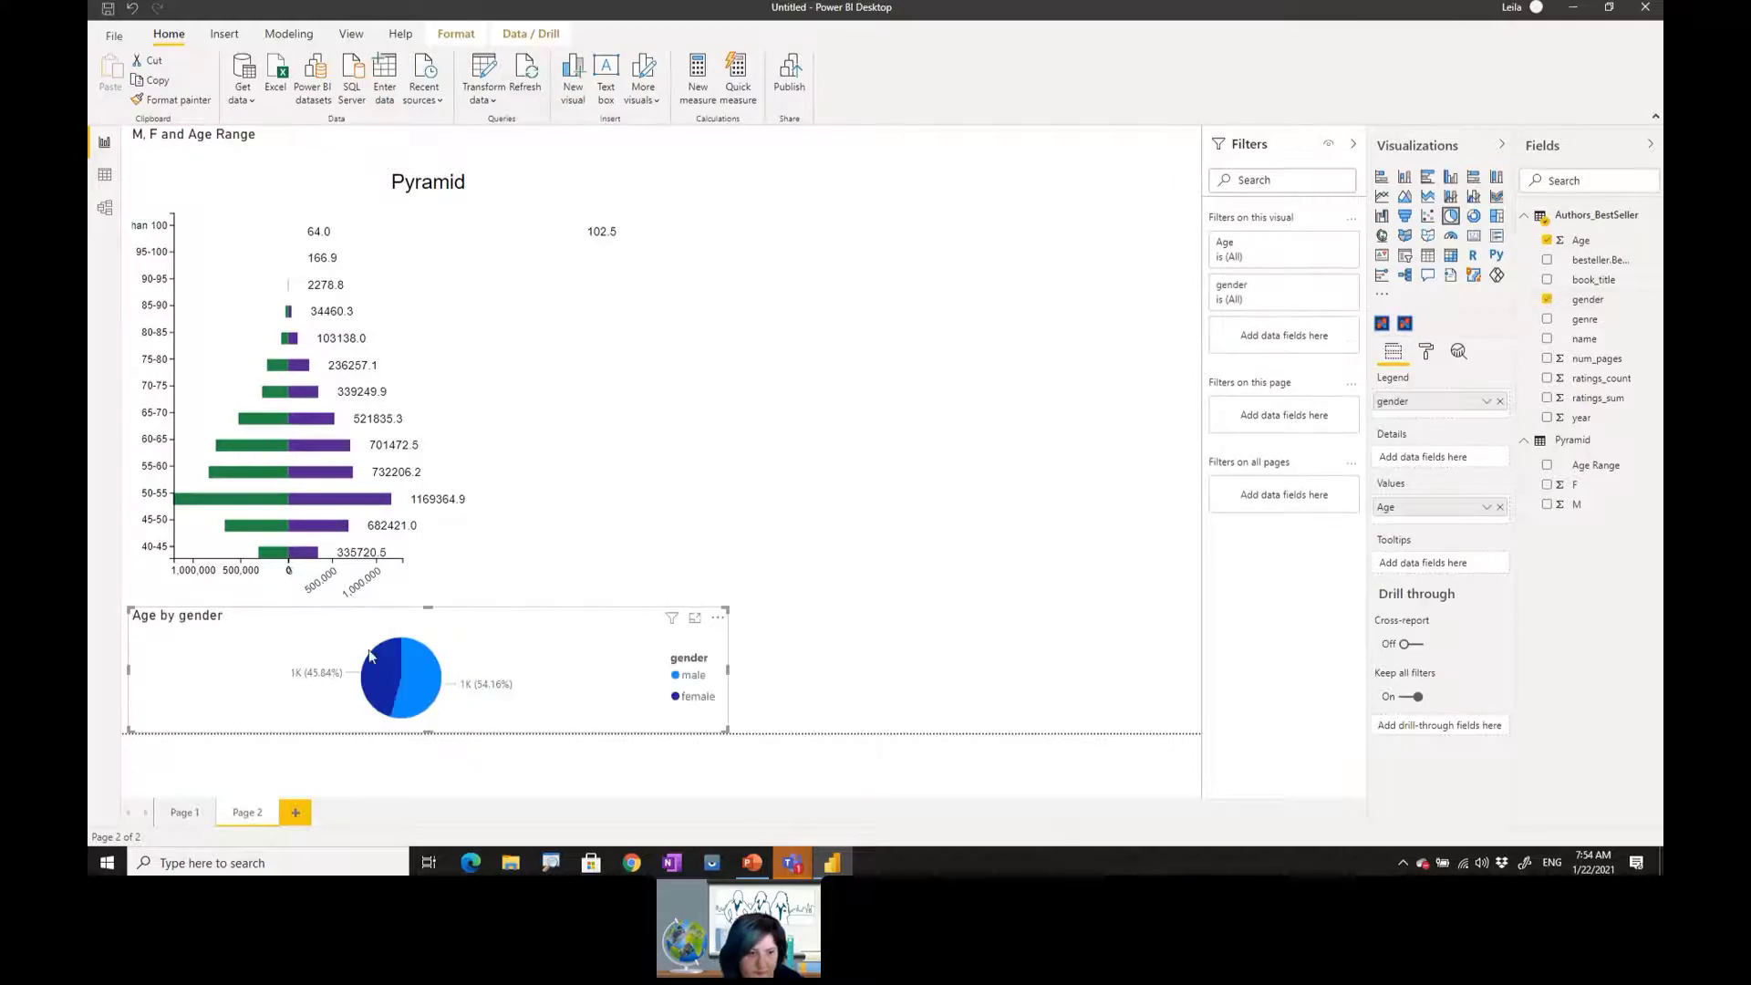
- Test cross-highlighting between the gender pie slices and the pyramid's 50-55 bar
left_click(428, 676)
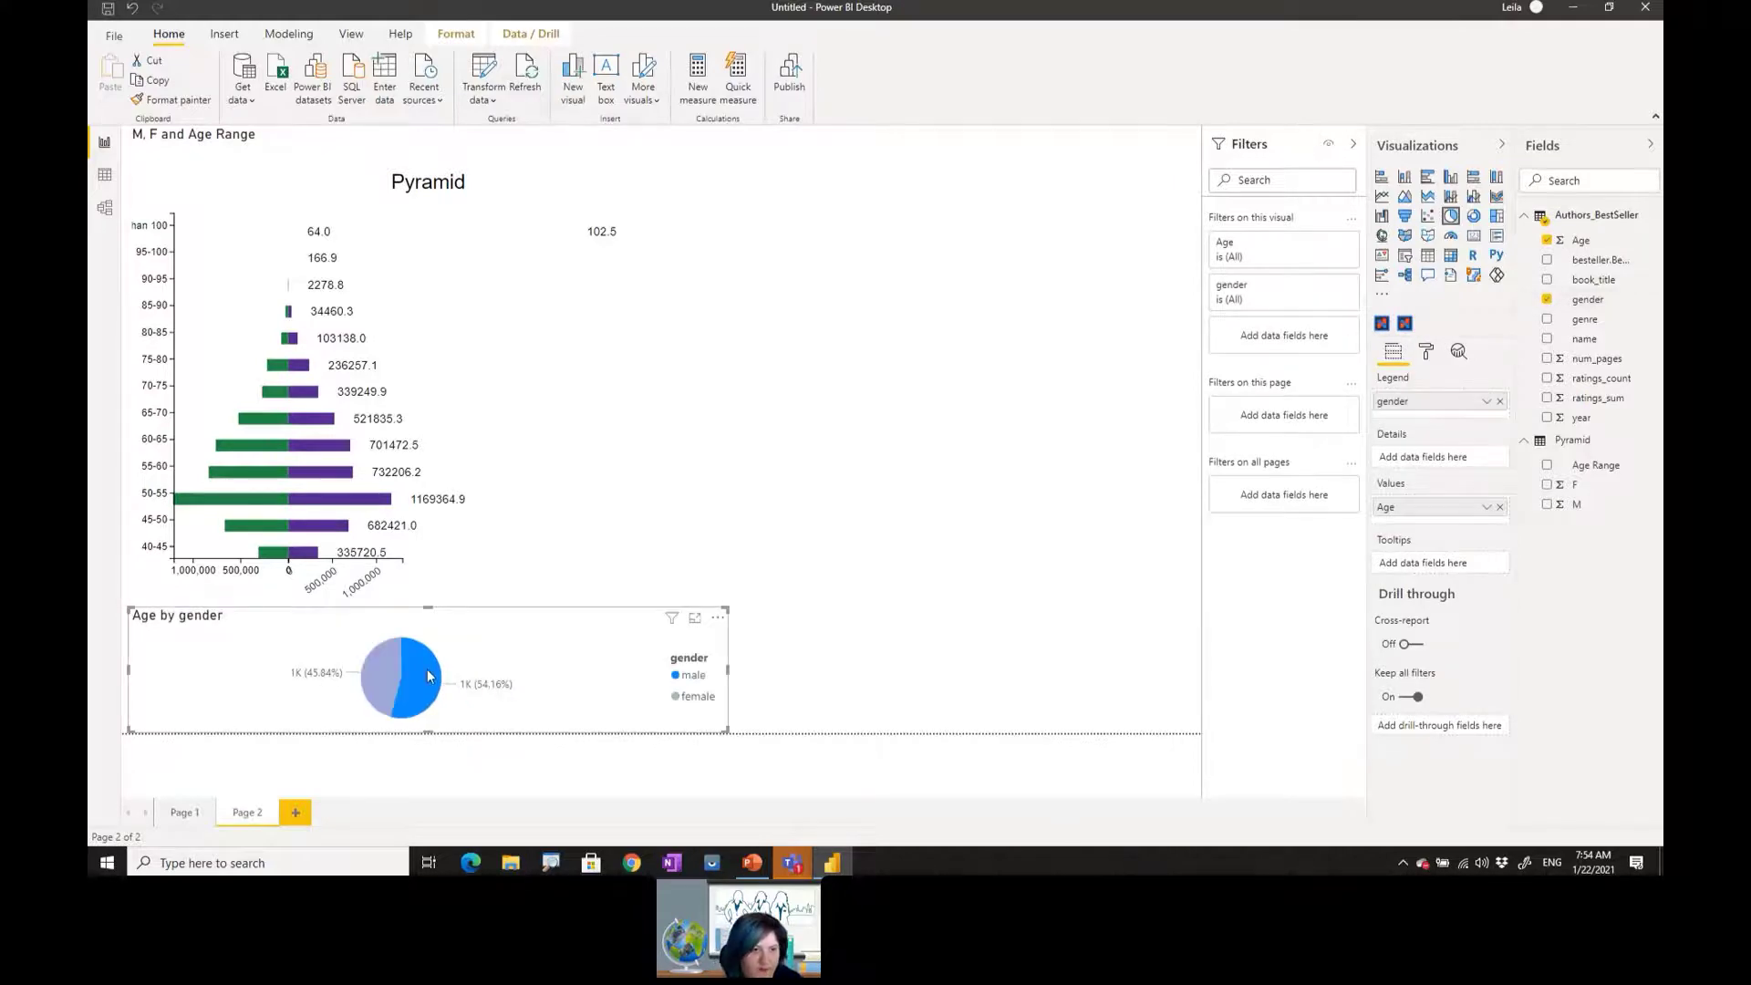
left_click(376, 678)
left_click(361, 503)
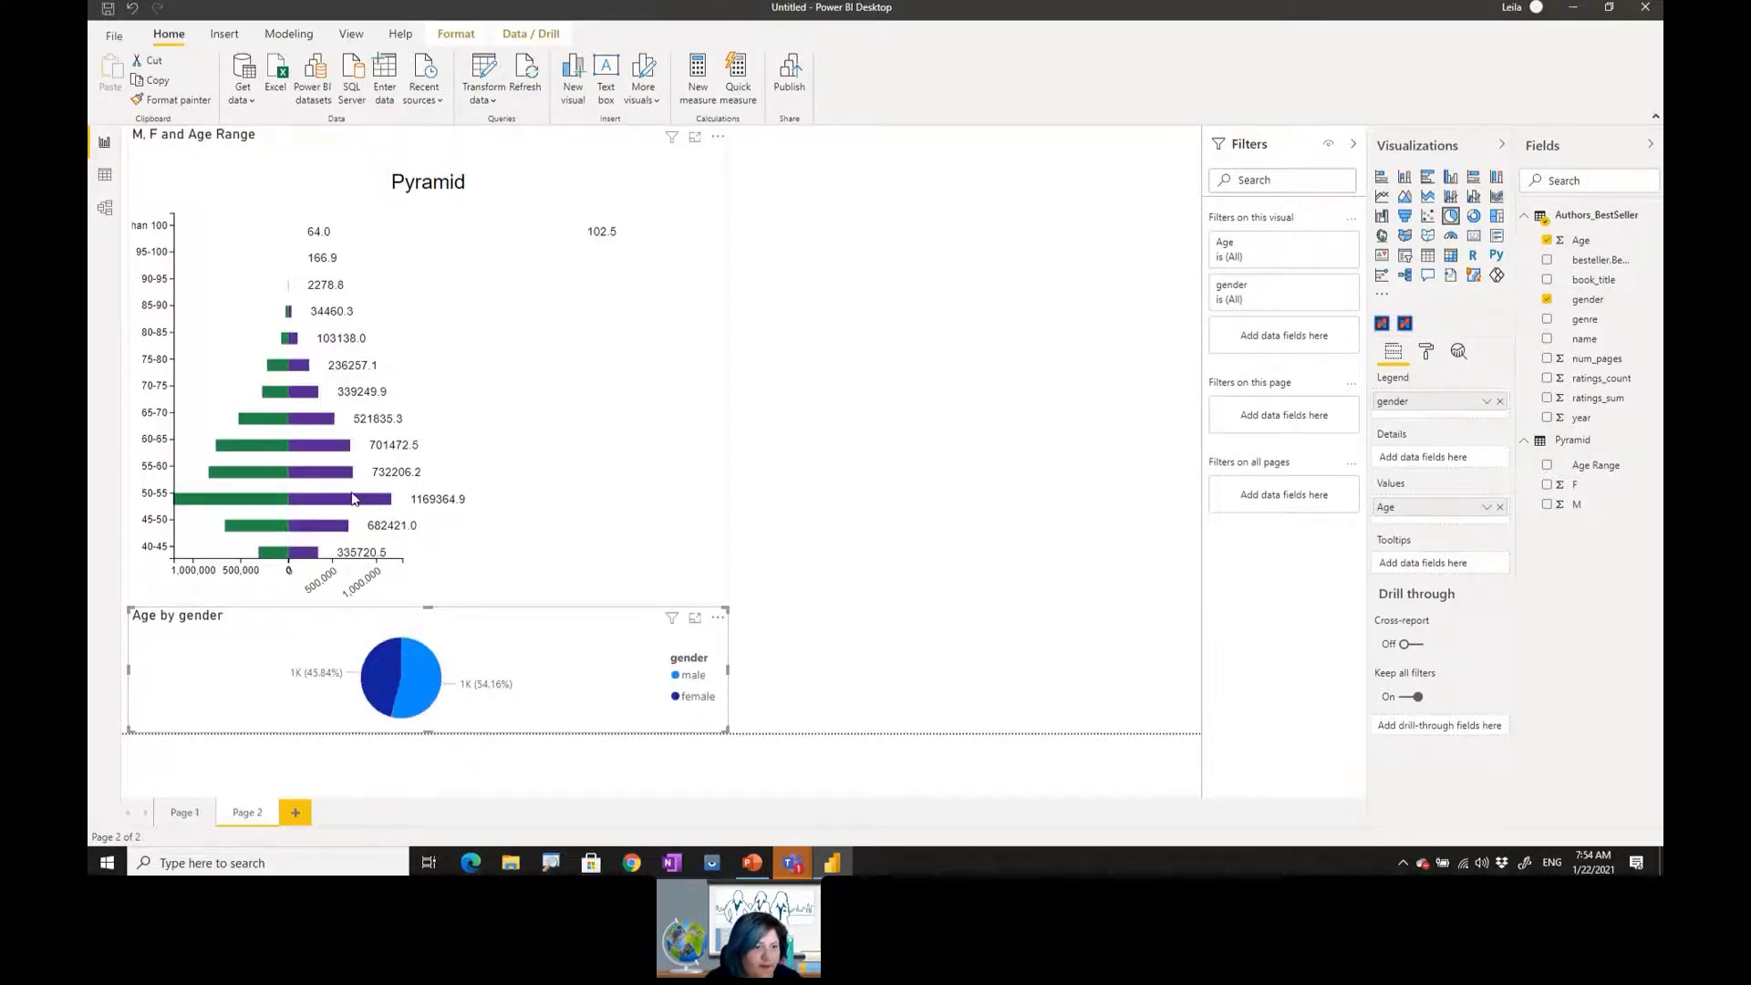
left_click(353, 498)
left_click(356, 502)
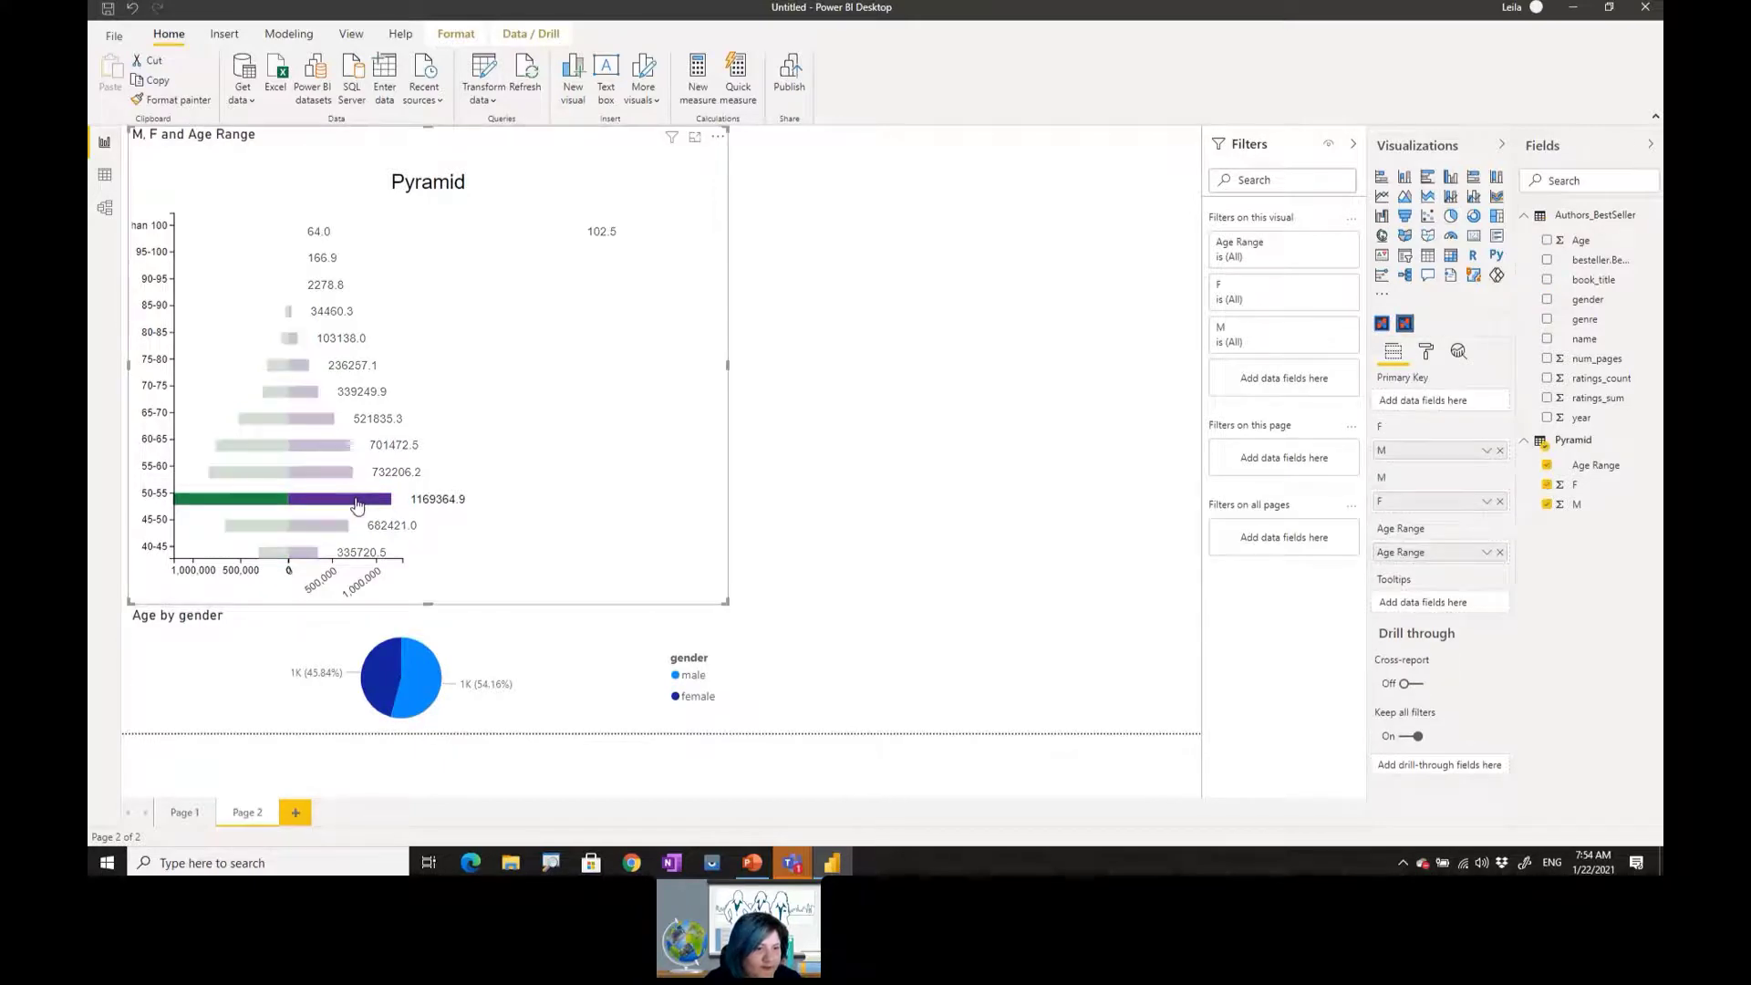
left_click(432, 684)
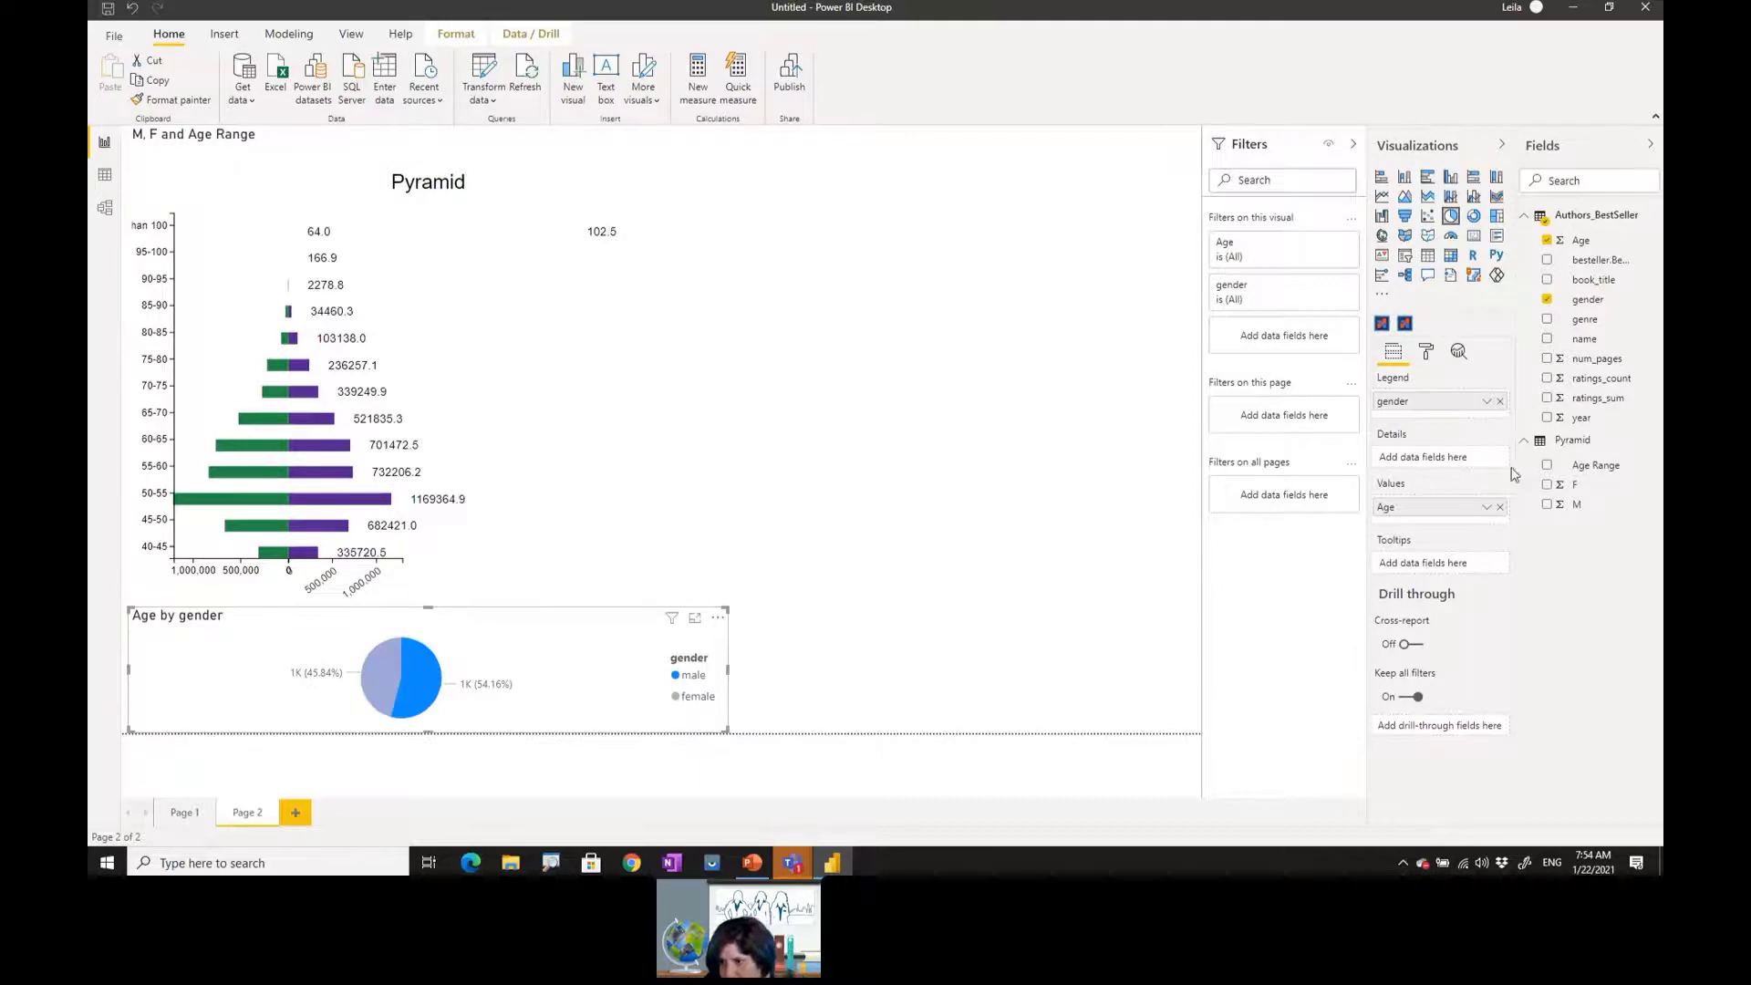
- Replace the pie chart's fields with Age Range as legend and F as values from the Pyramid table
left_click_drag(1592, 467, 1428, 517)
left_click(1500, 507)
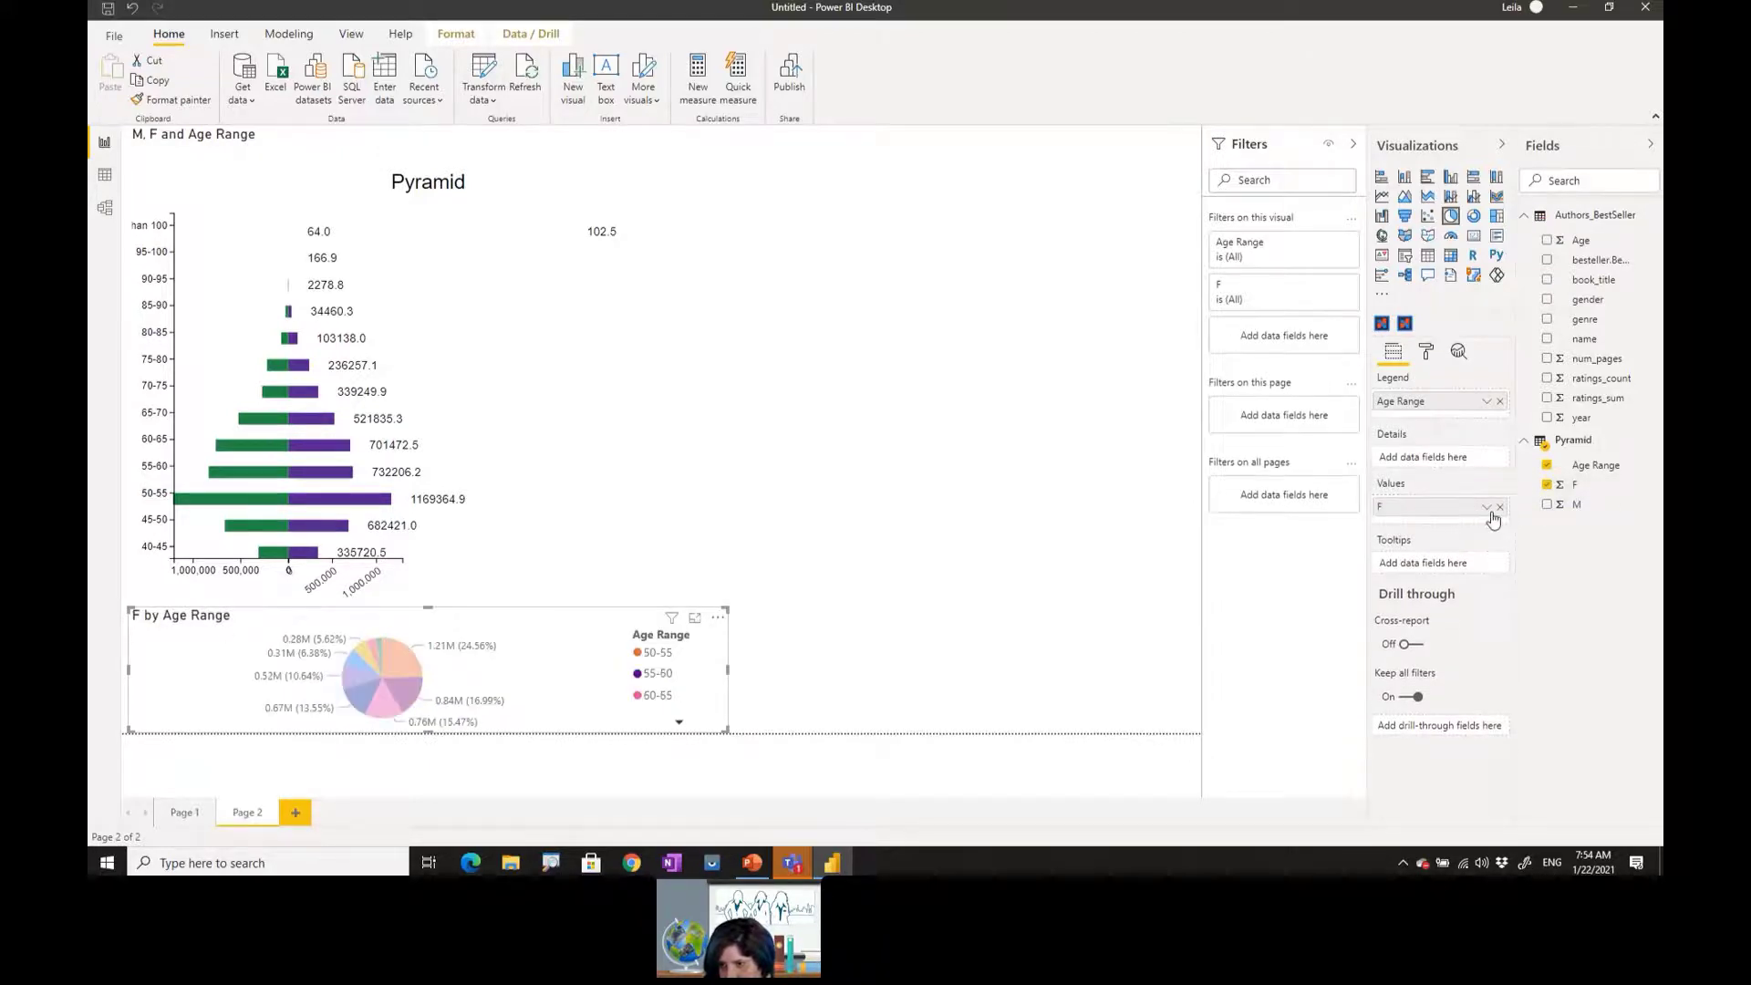
left_click(1486, 507)
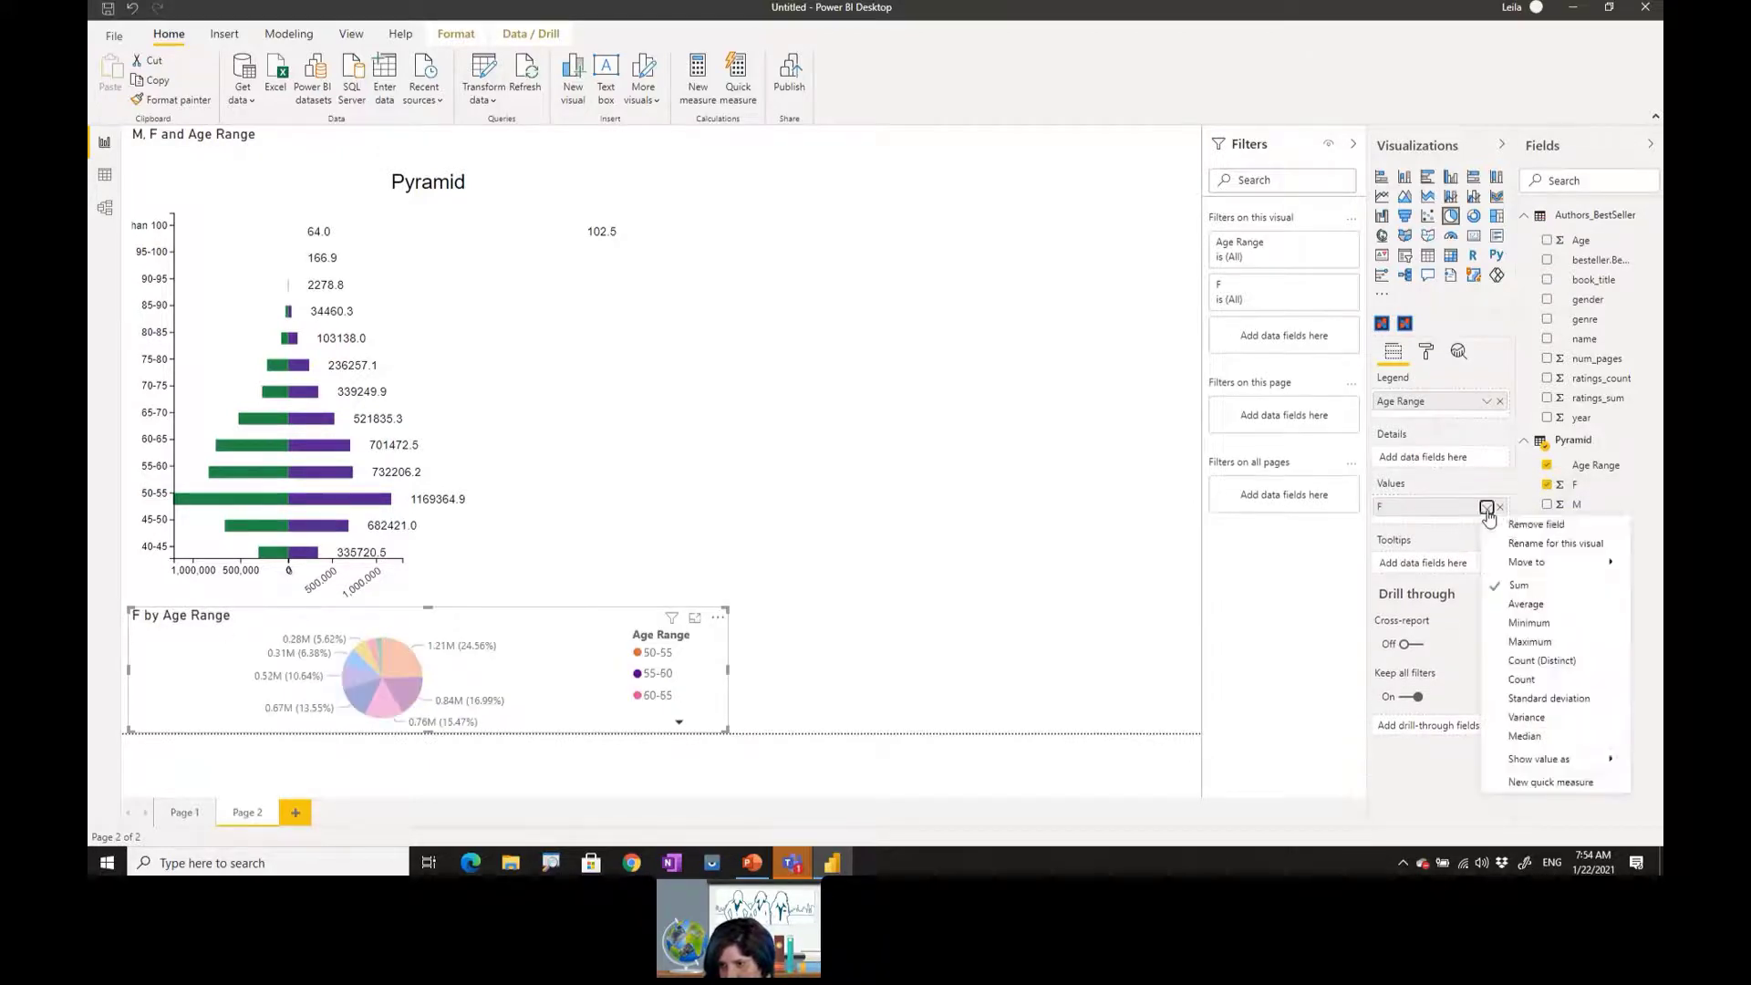
left_click(407, 674)
- Test cross-highlighting between the pyramid's age-range bars and the slices of the F by Age Range pie chart
left_click(408, 675)
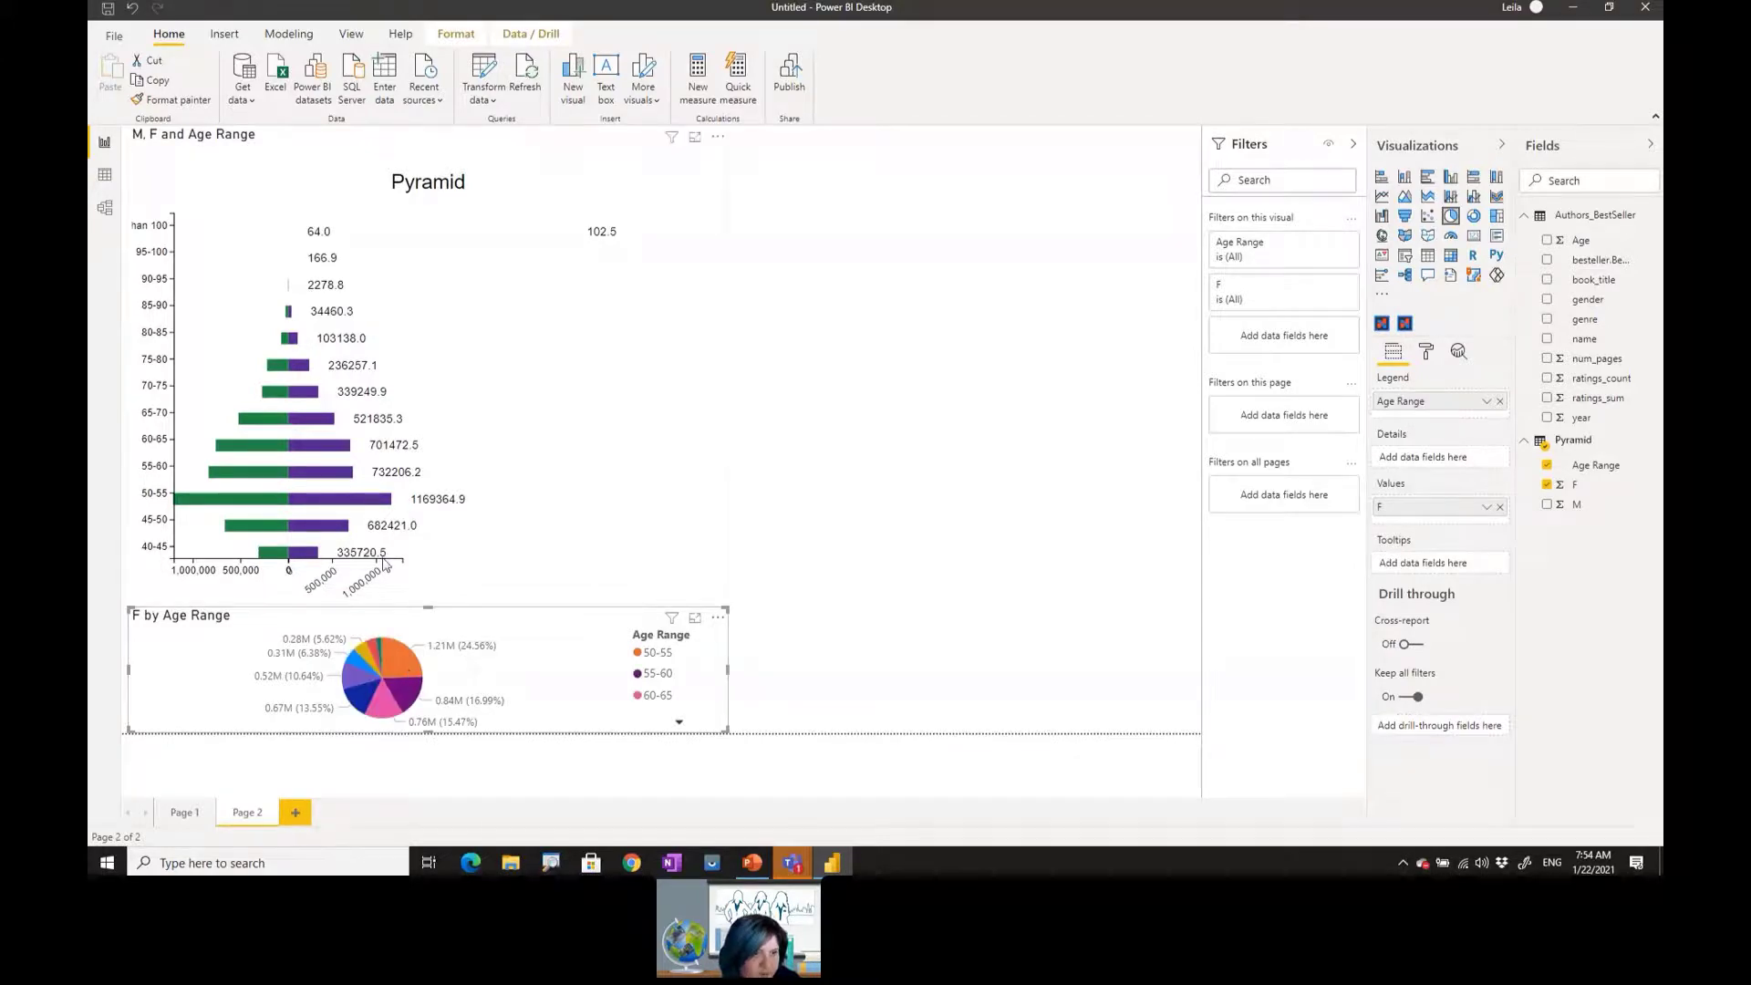
left_click(384, 501)
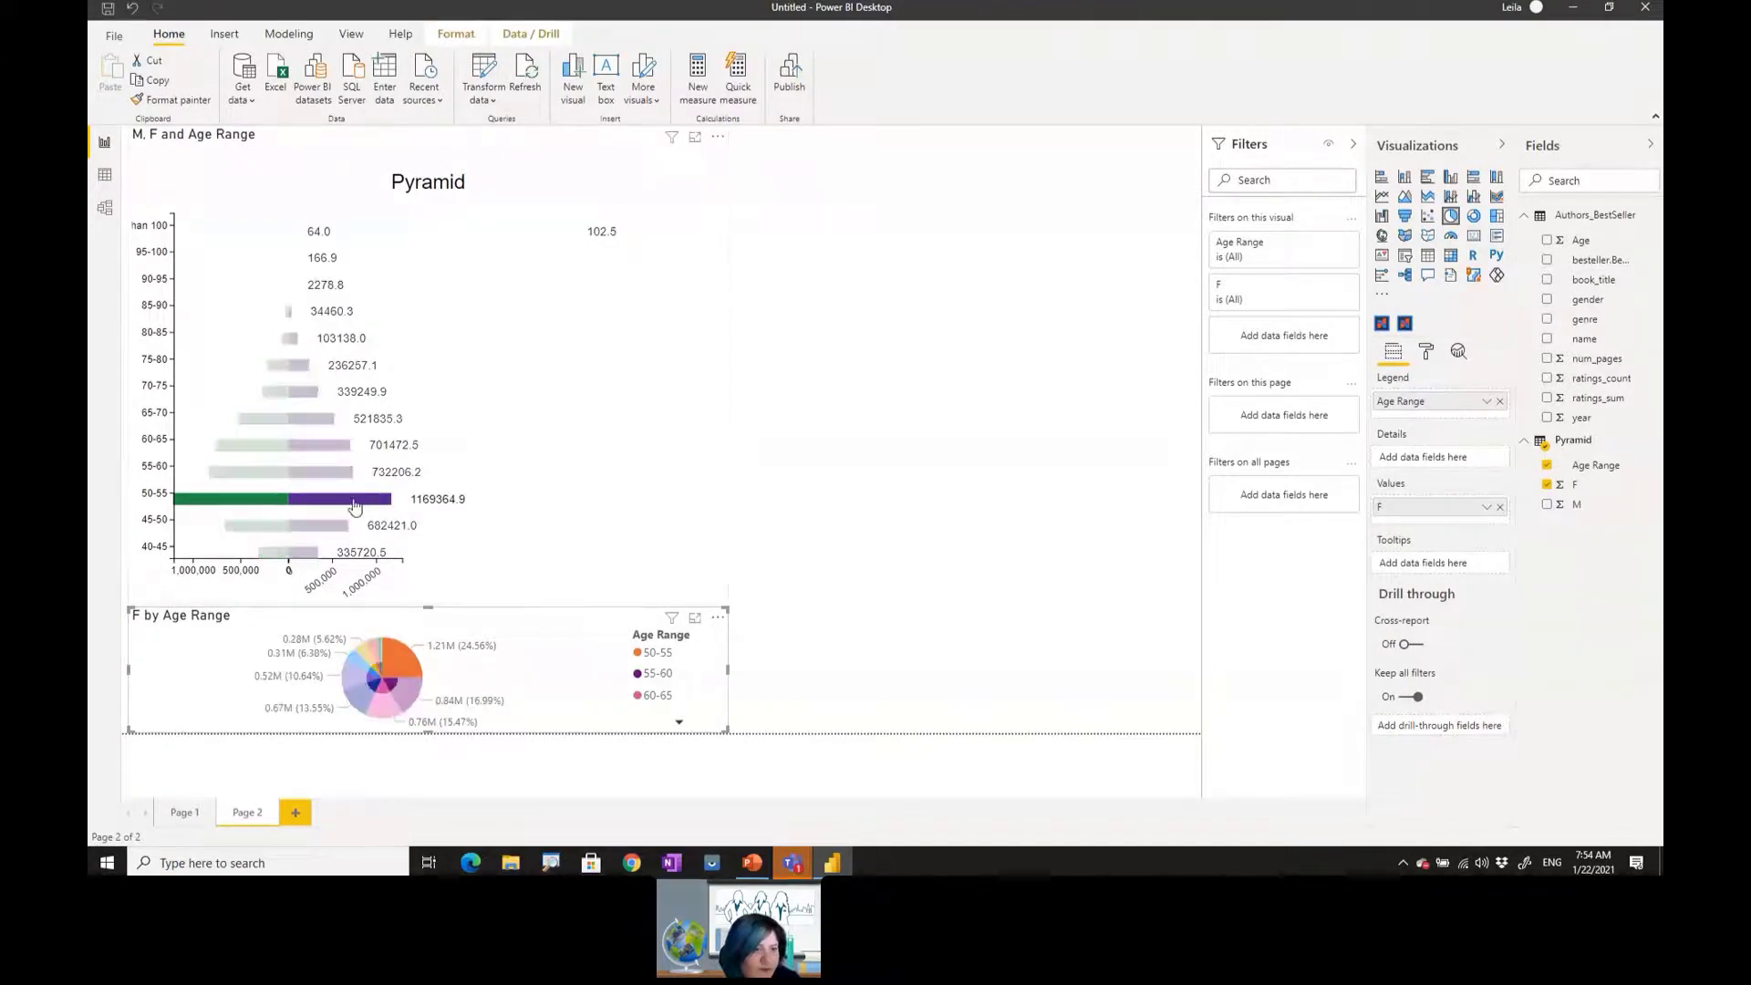
left_click(336, 470)
left_click(334, 447)
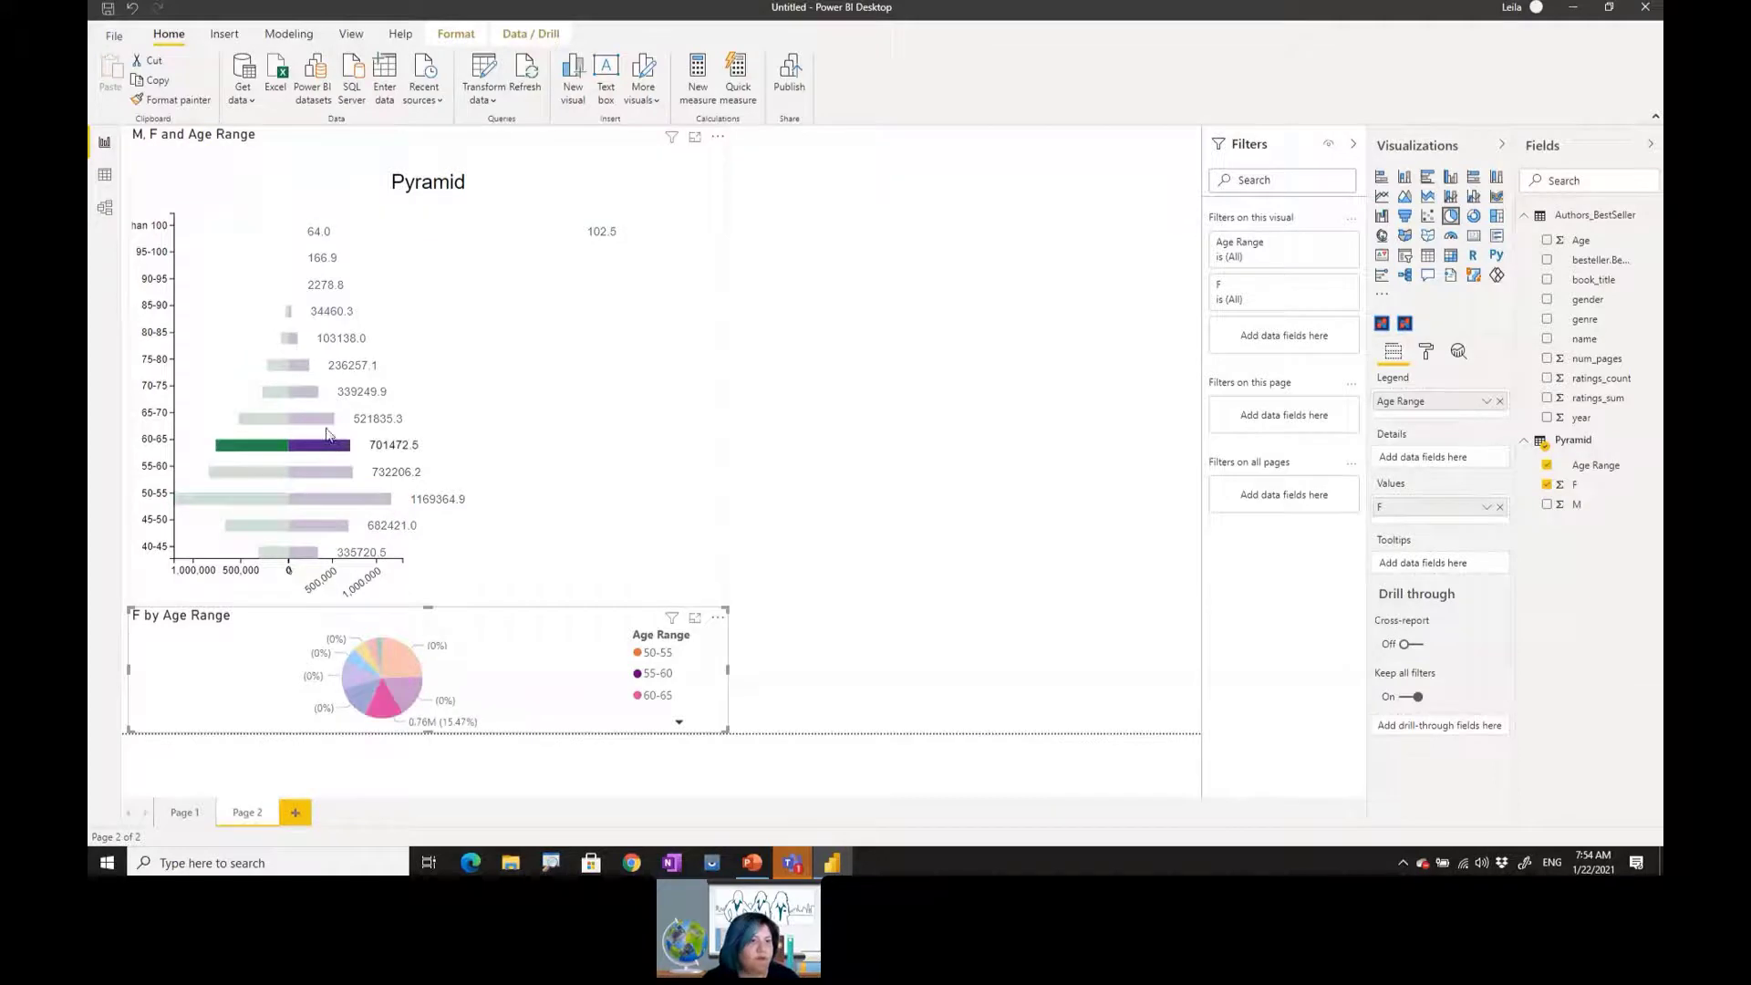
left_click(328, 420)
left_click(370, 691)
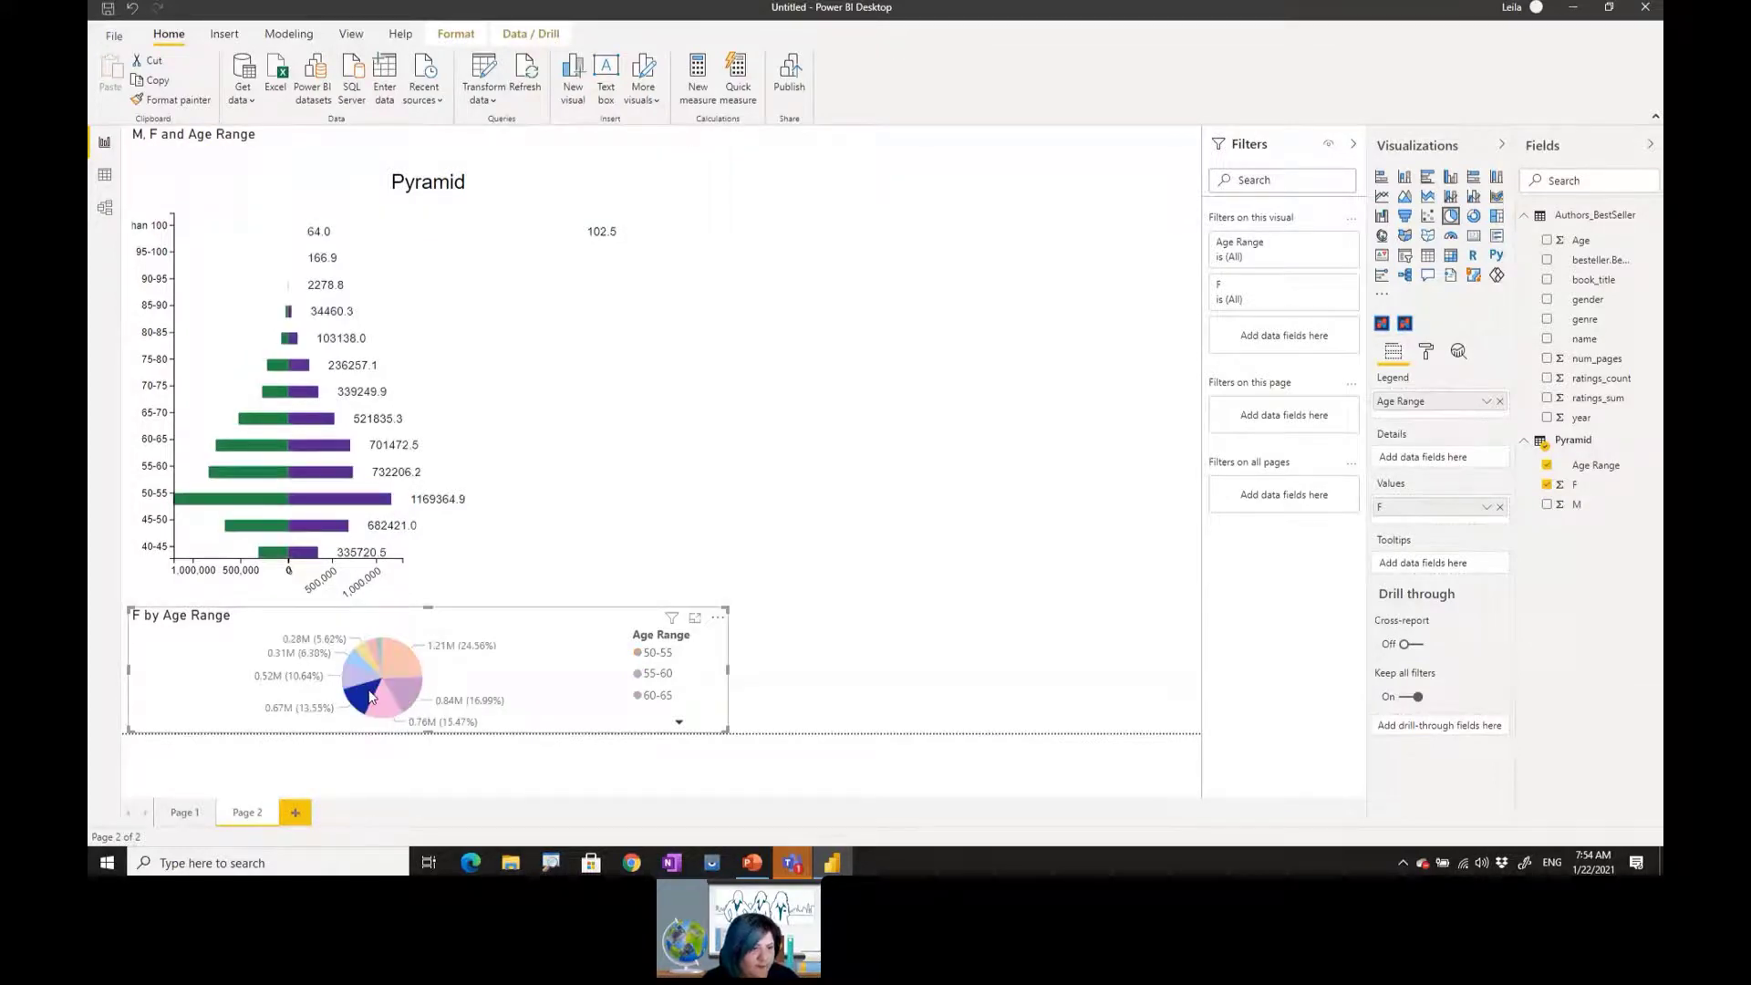
left_click(370, 696)
left_click(350, 677)
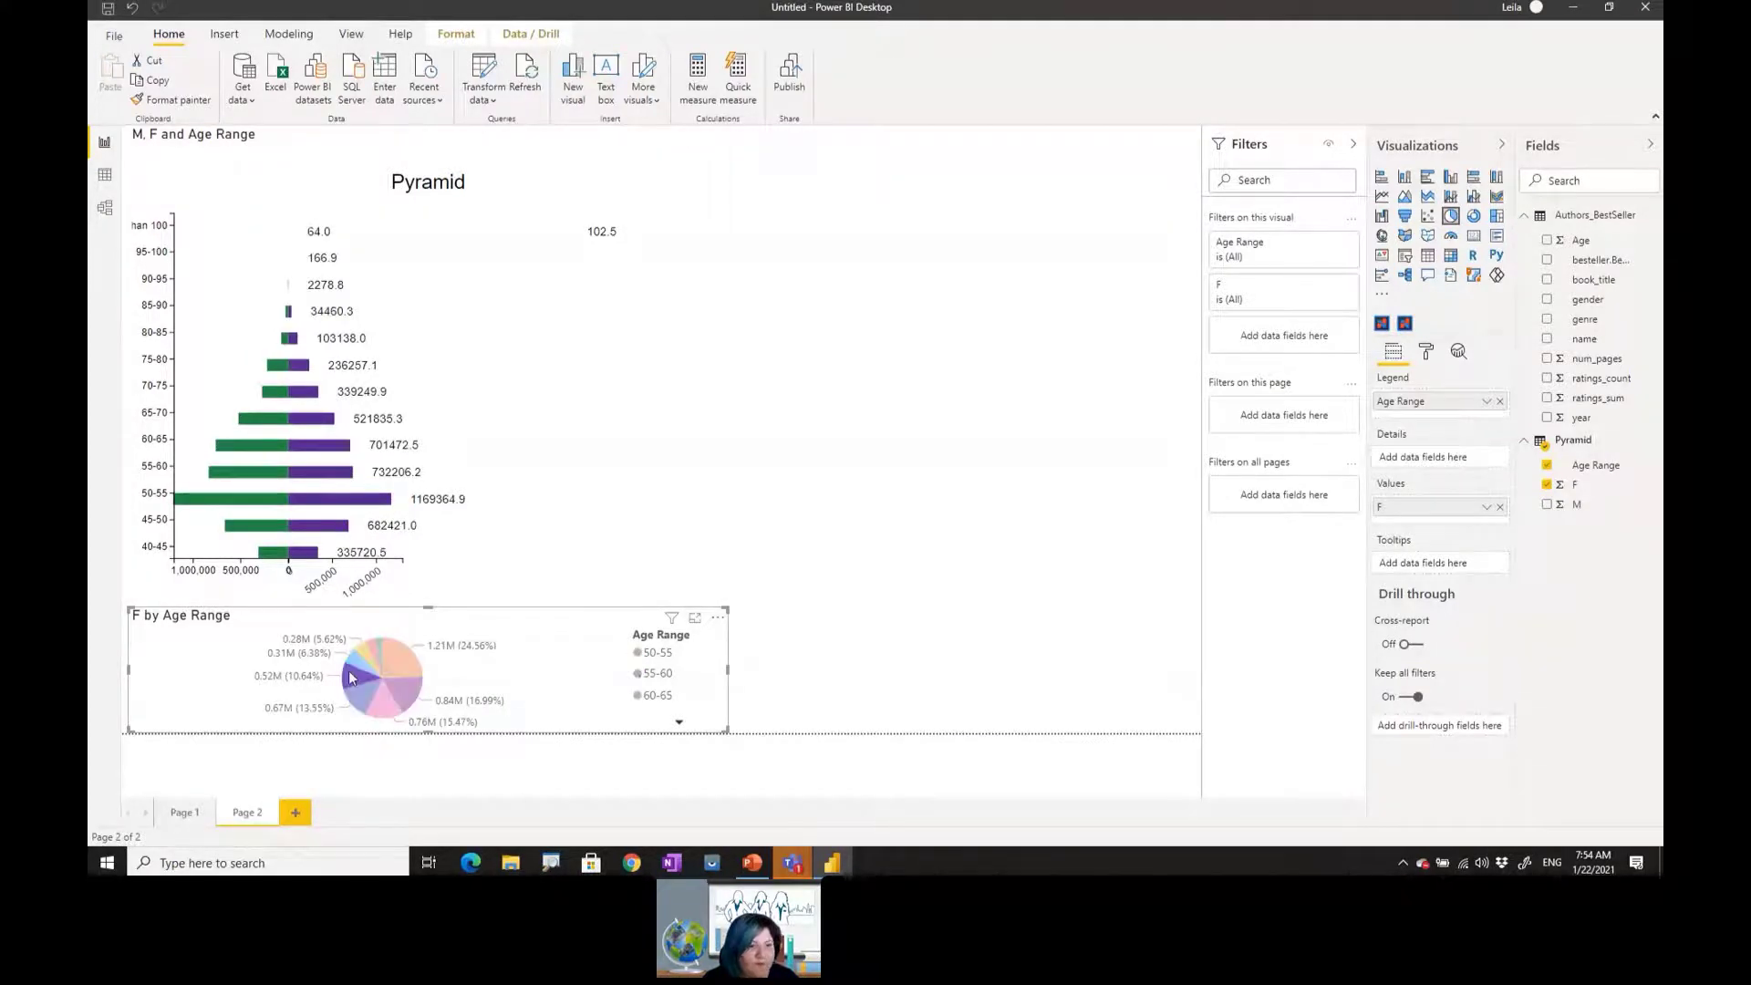
left_click(573, 495)
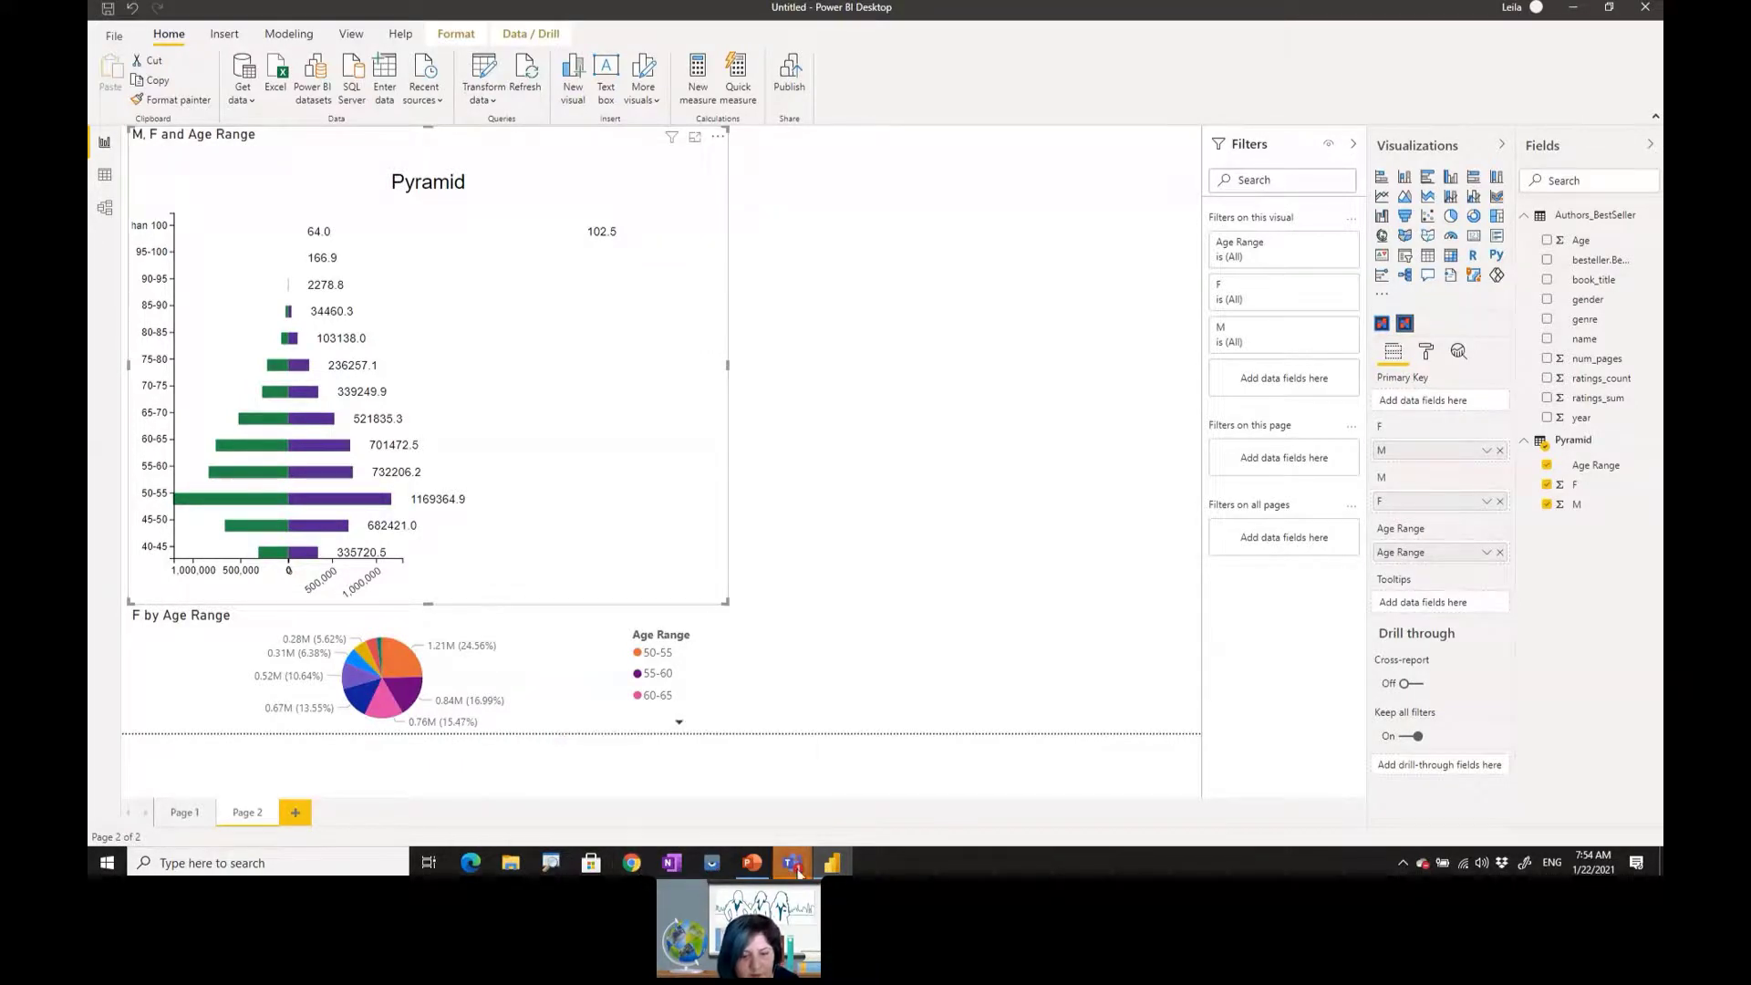
- Switch to PowerPoint, view slide 9 with the plot segment and scaffold examples, and minimize the presentation
left_click(748, 836)
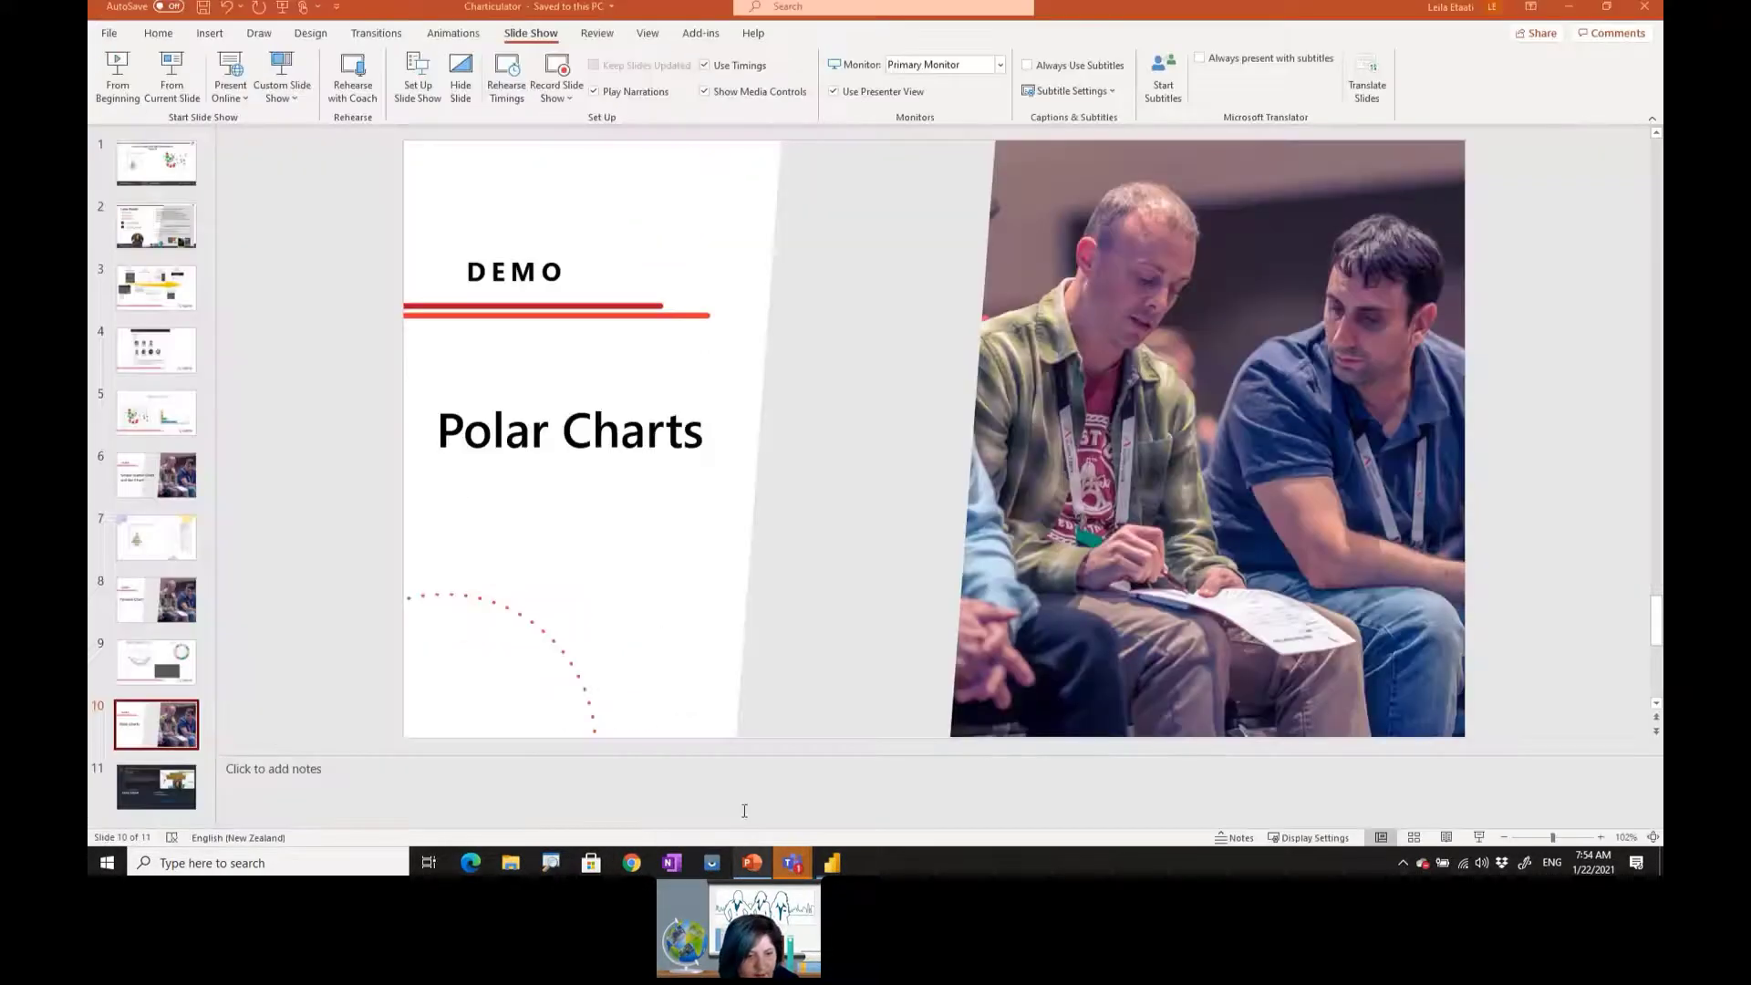
left_click(156, 662)
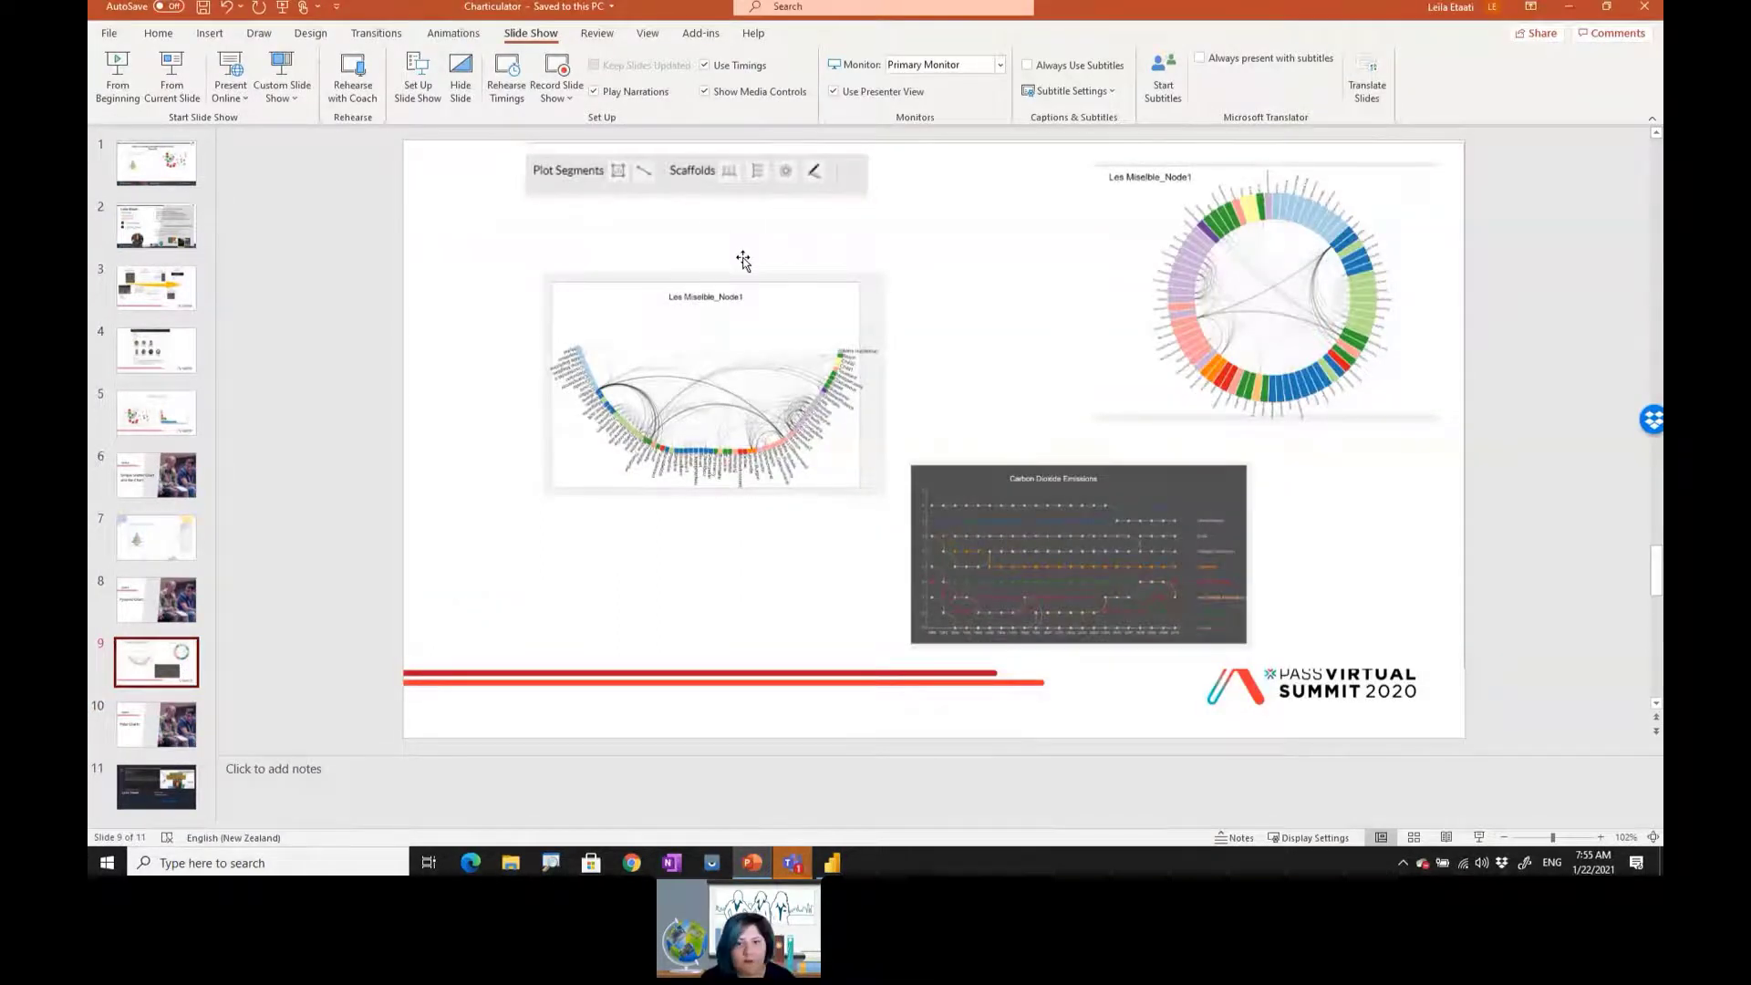
left_click(1564, 12)
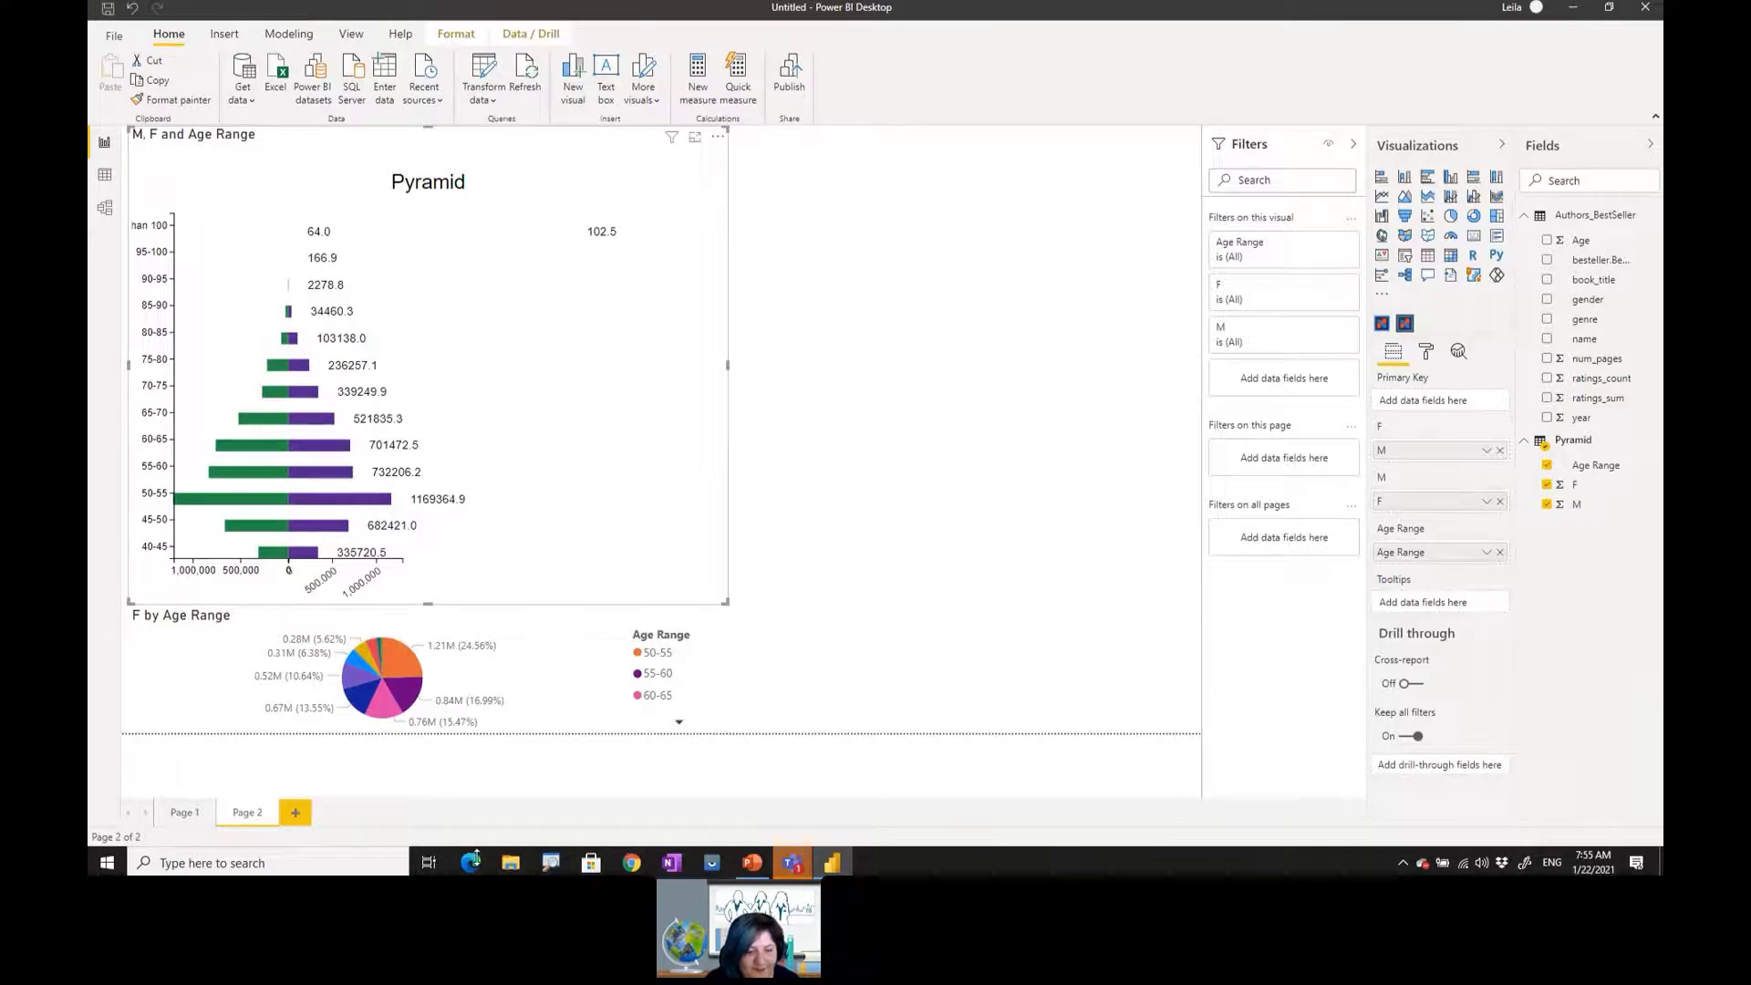
- Switch to Charticulator in Chrome and leave the export page to return to the Pyramid chart editor
mouse_move(631, 863)
left_click(693, 789)
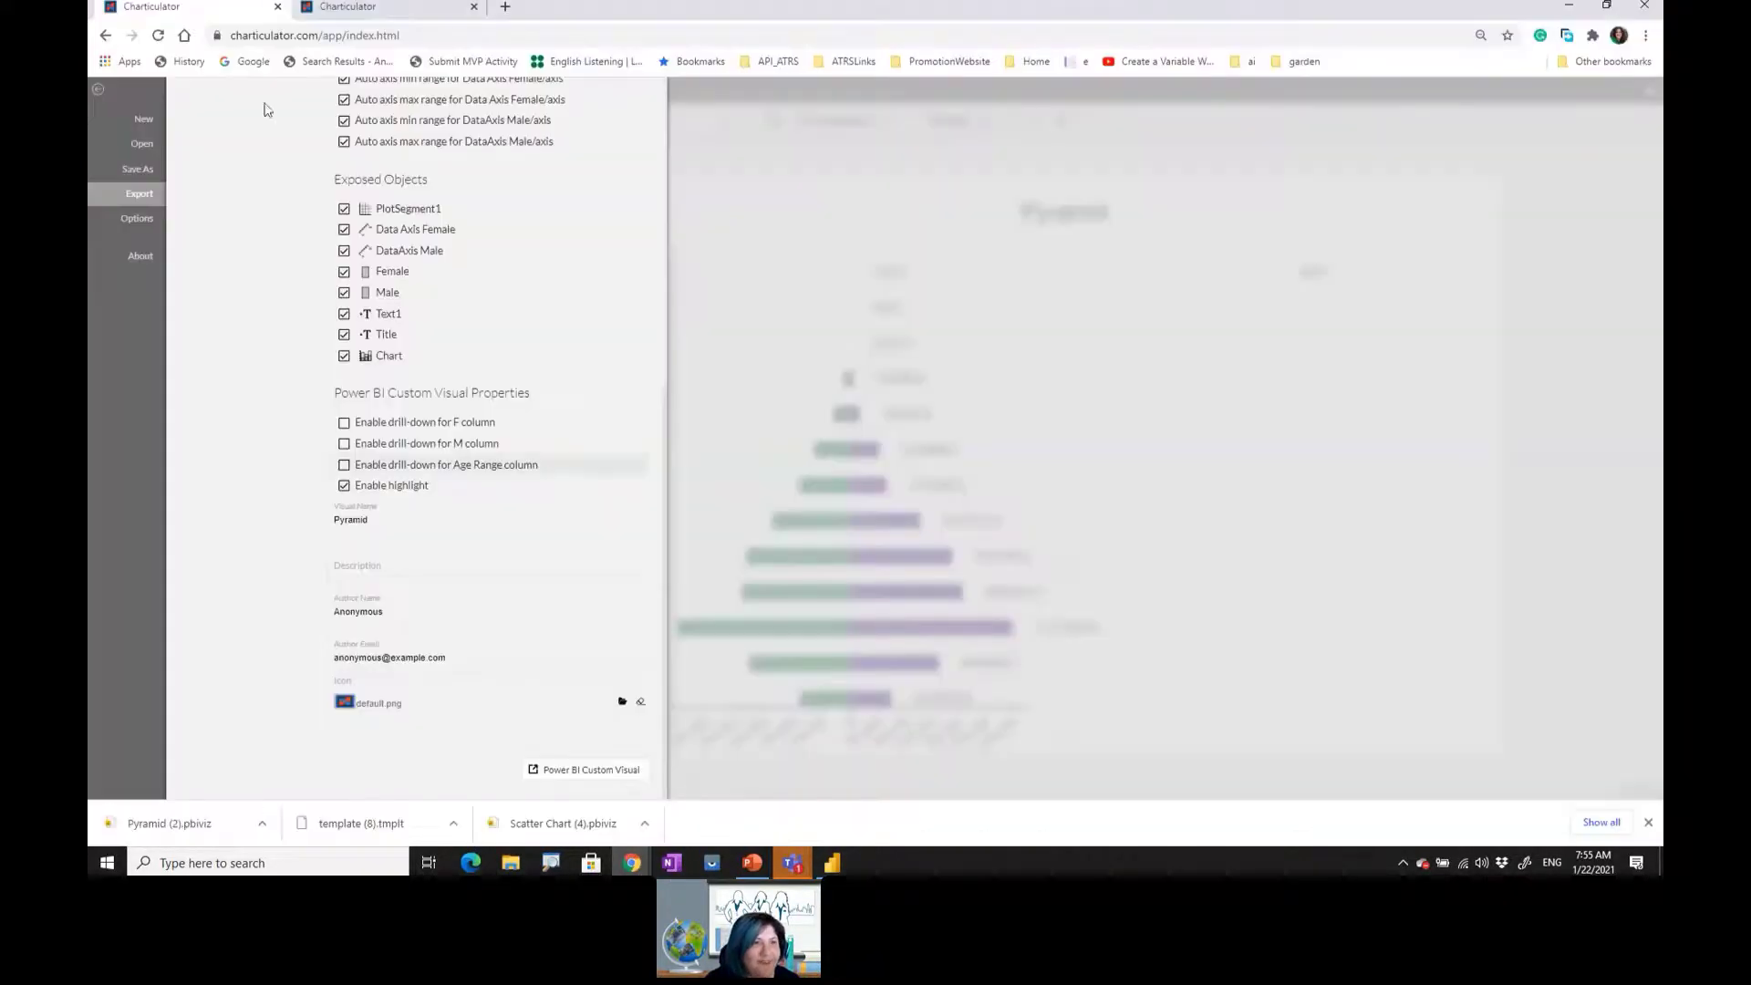
left_click(842, 279)
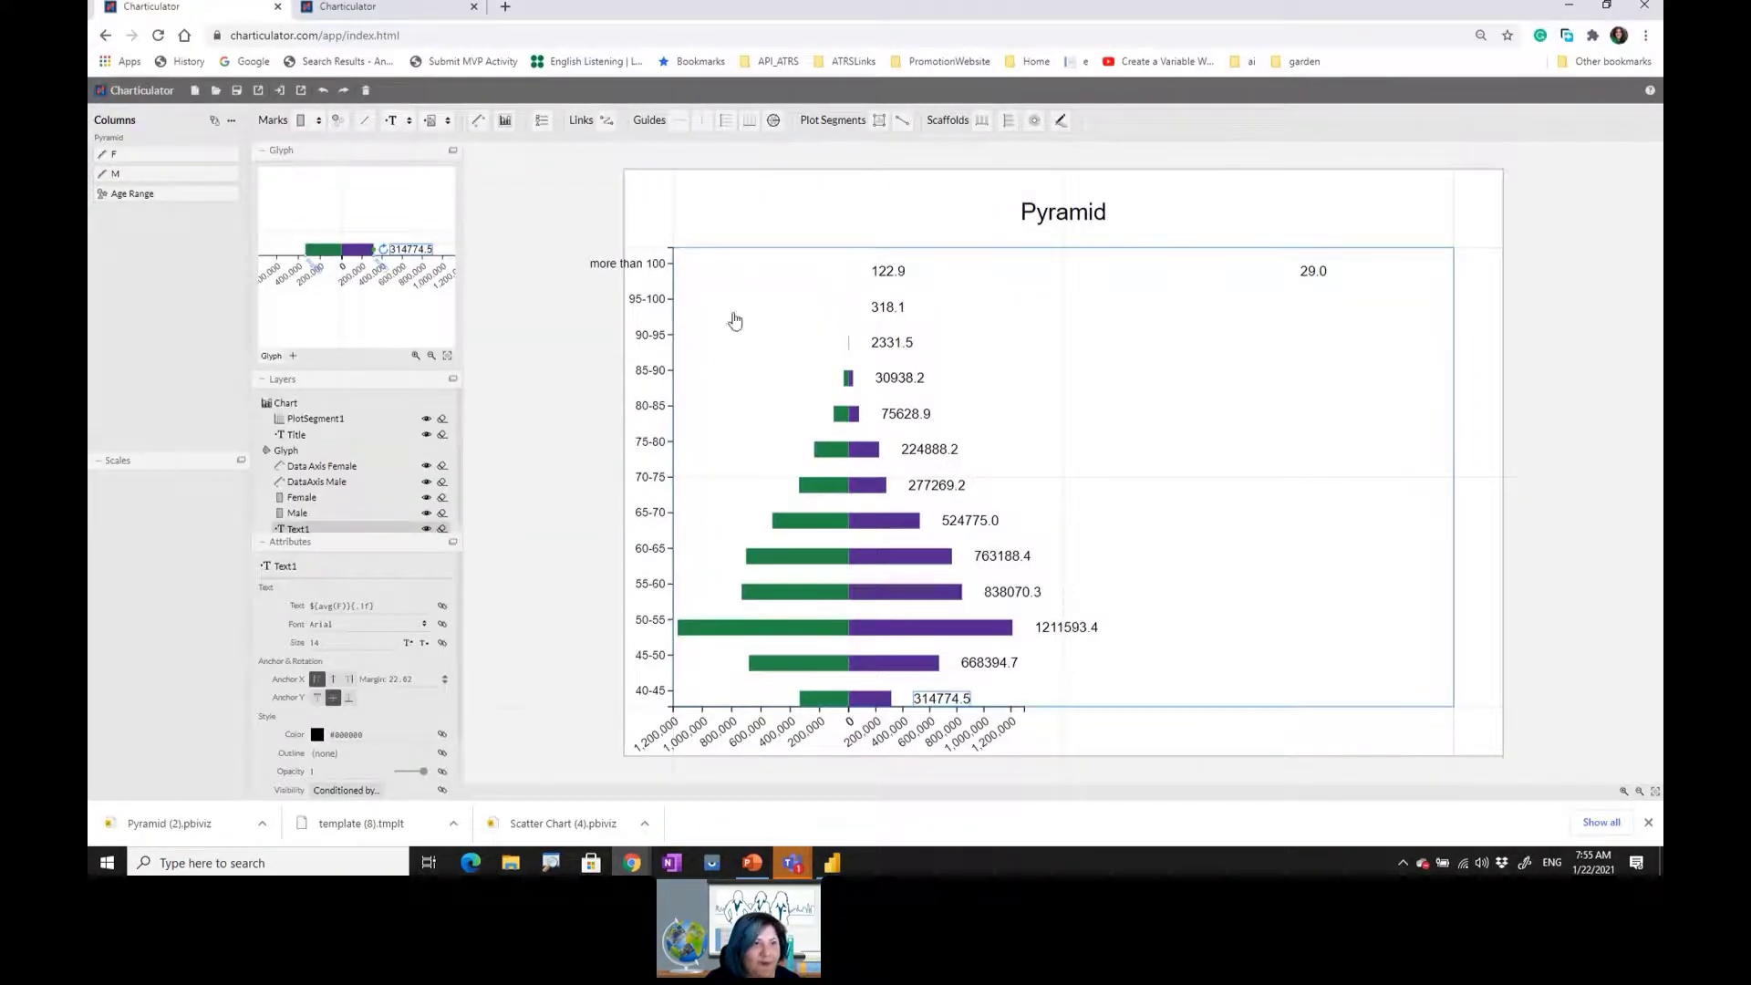
- Save the pyramid chart to My Charts as PyramidPUG and bring up the page for a new chart
left_click(236, 90)
left_click(240, 381)
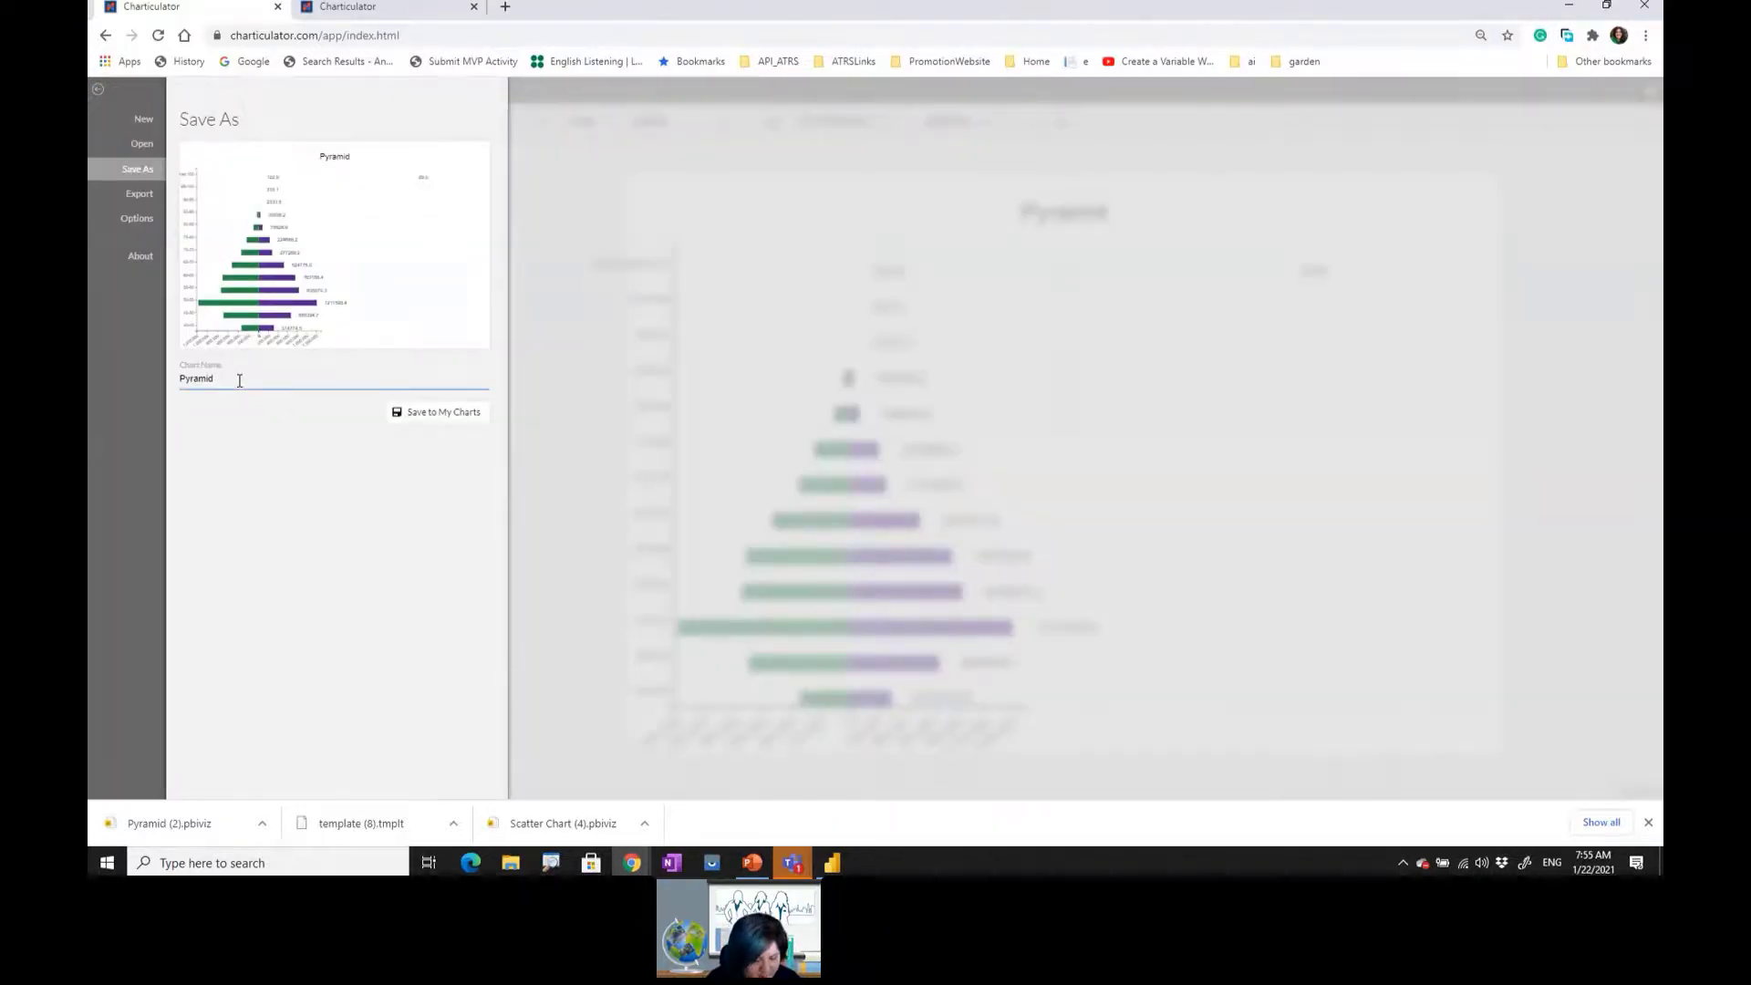
left_click(438, 412)
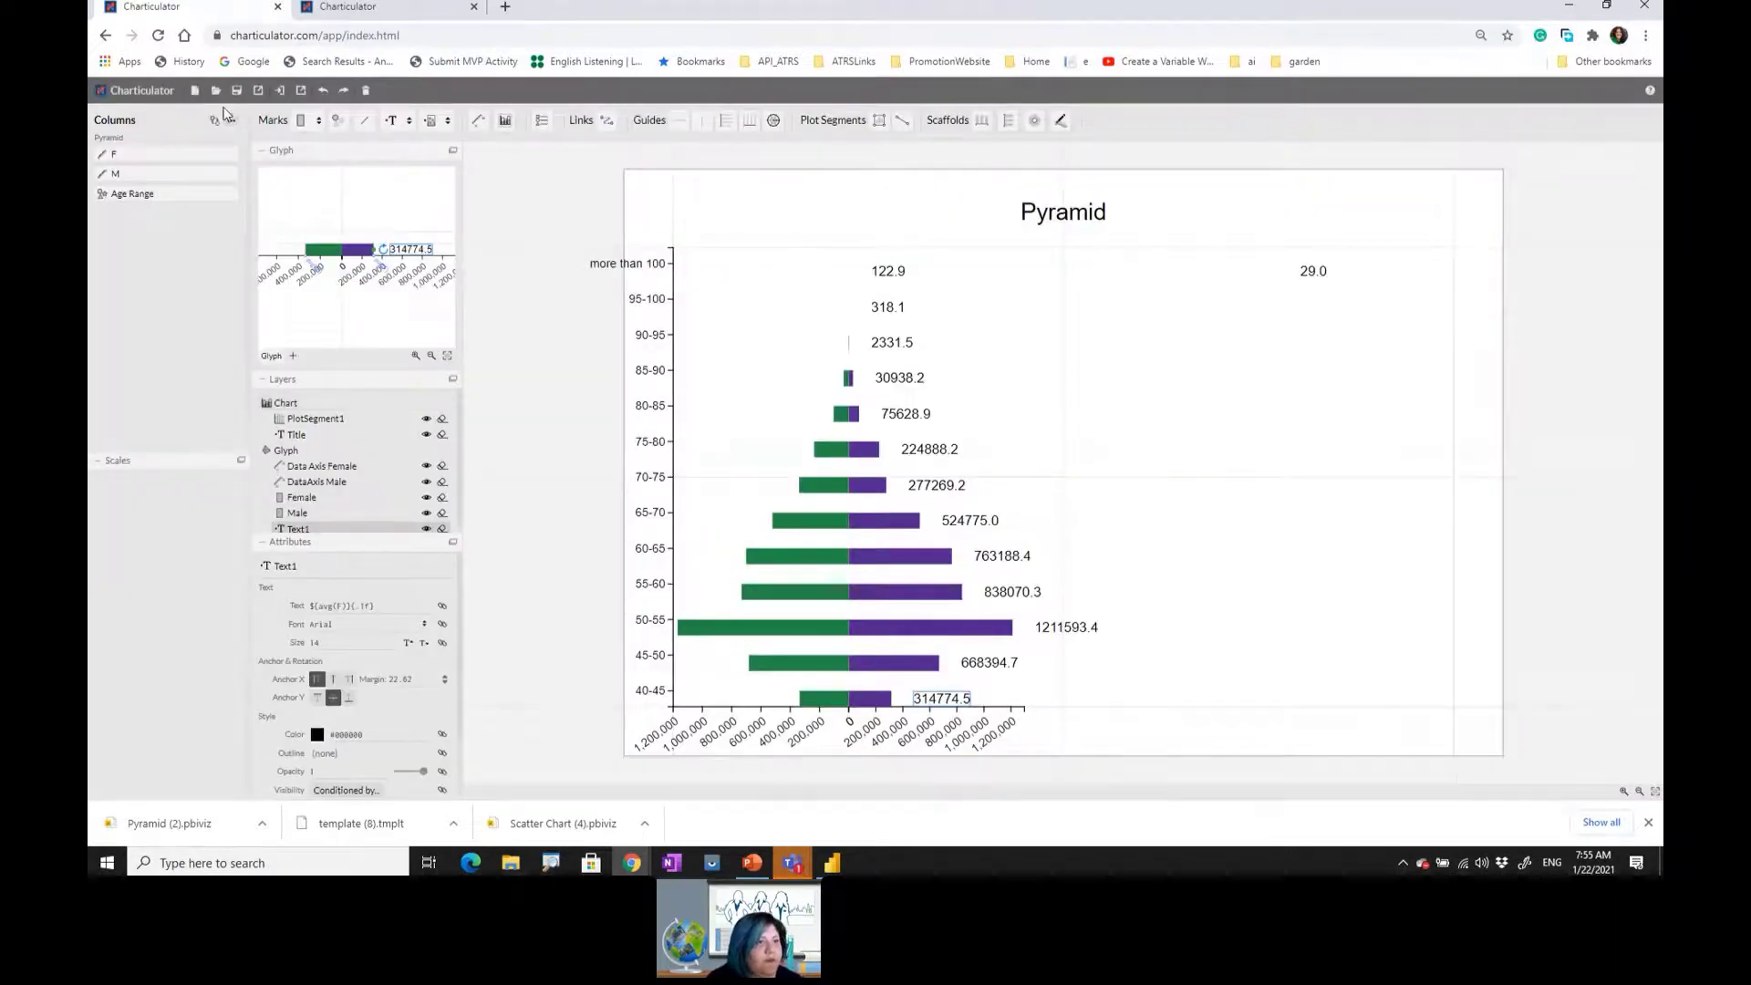
left_click(194, 90)
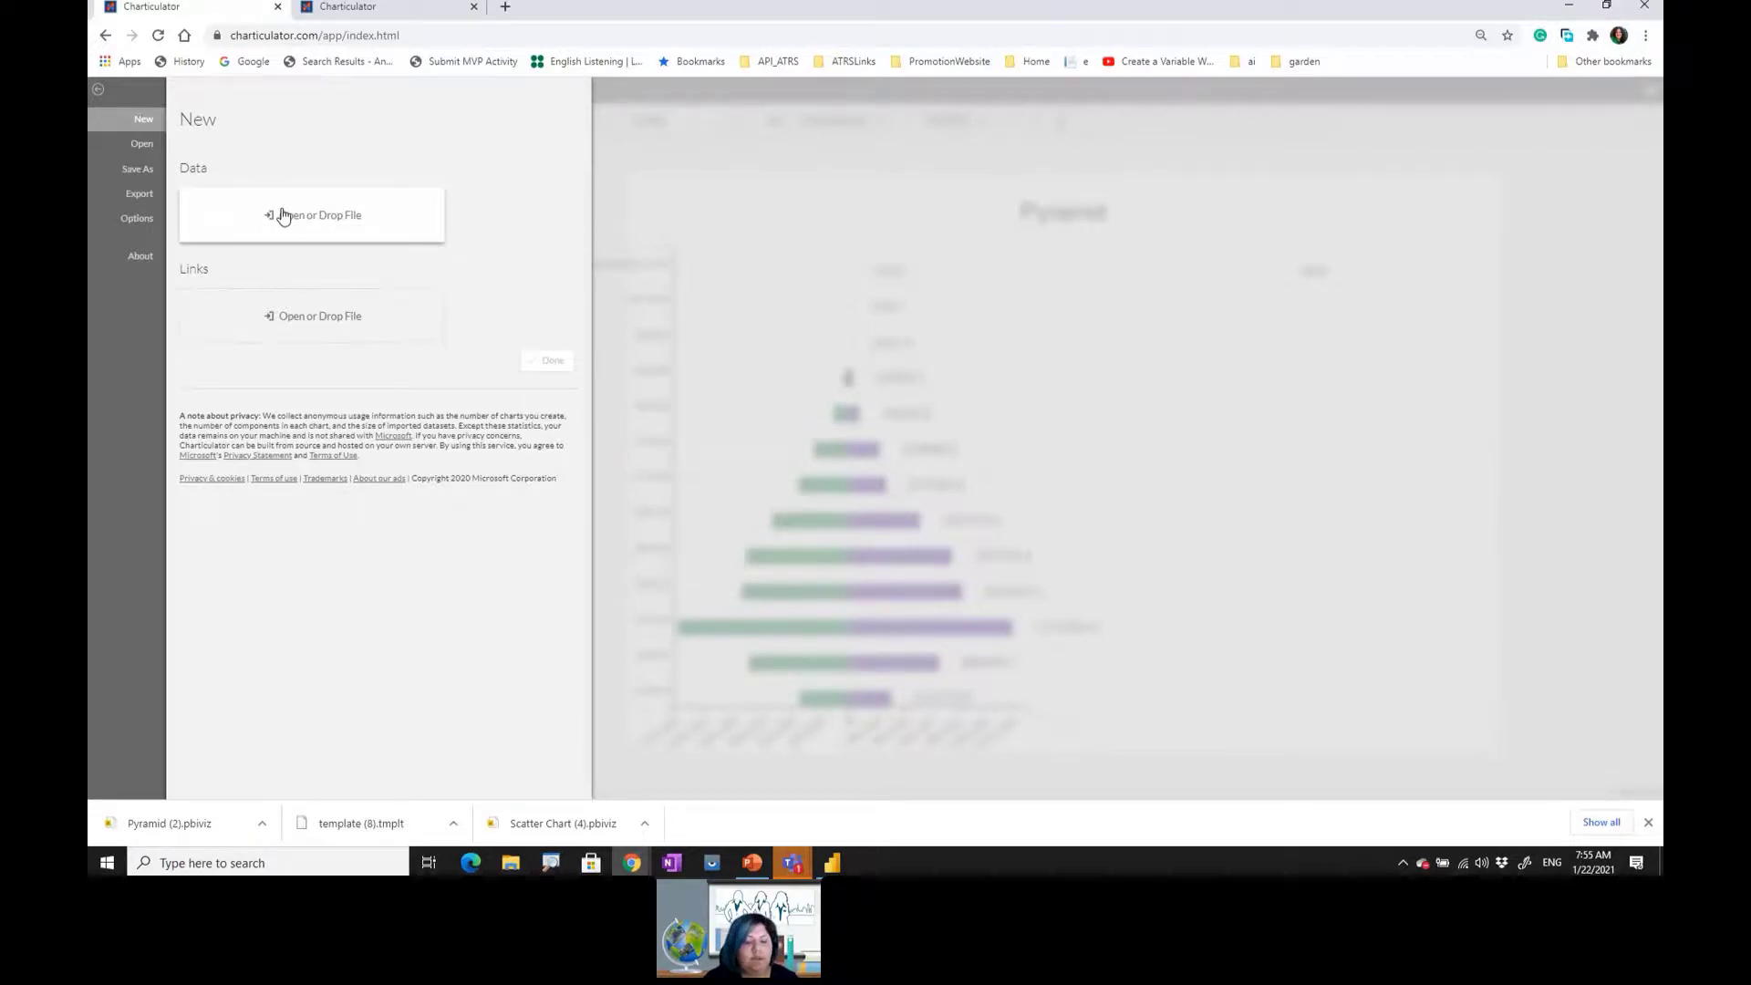
- Switch to PowerPoint to view the network and emissions chart examples on slide 9, and return to Charticulator in Chrome
left_click(764, 868)
left_click(825, 405)
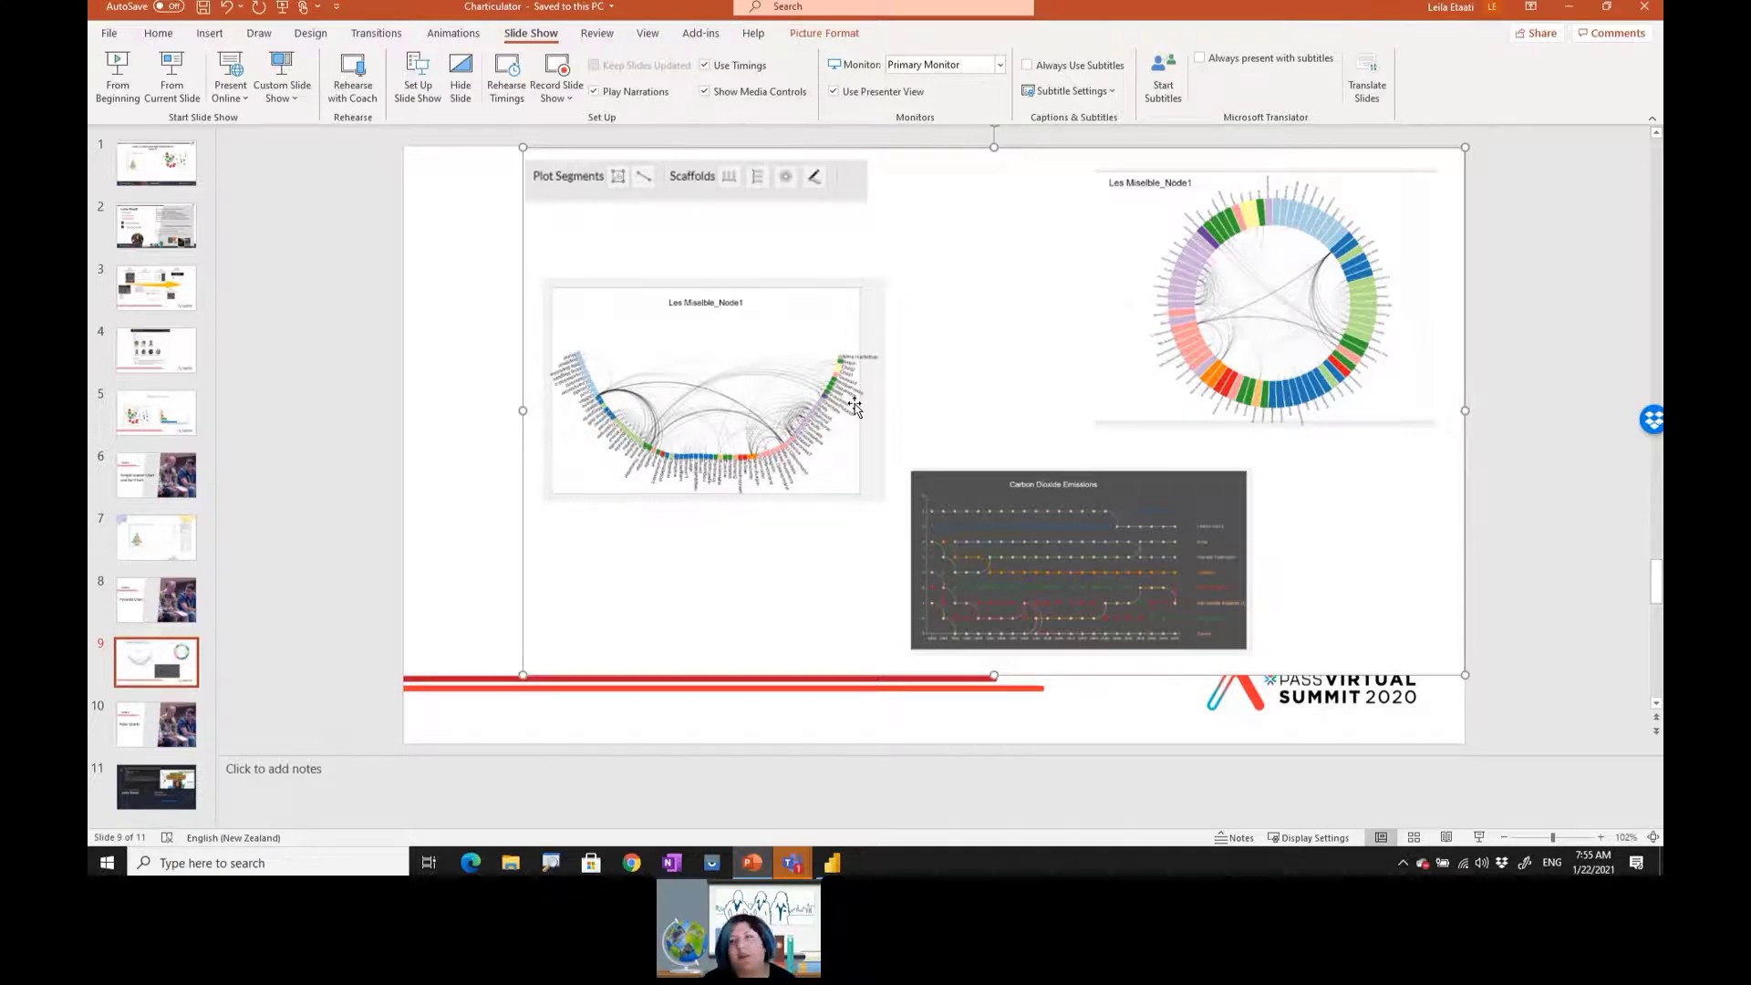
key("alt+Tab")
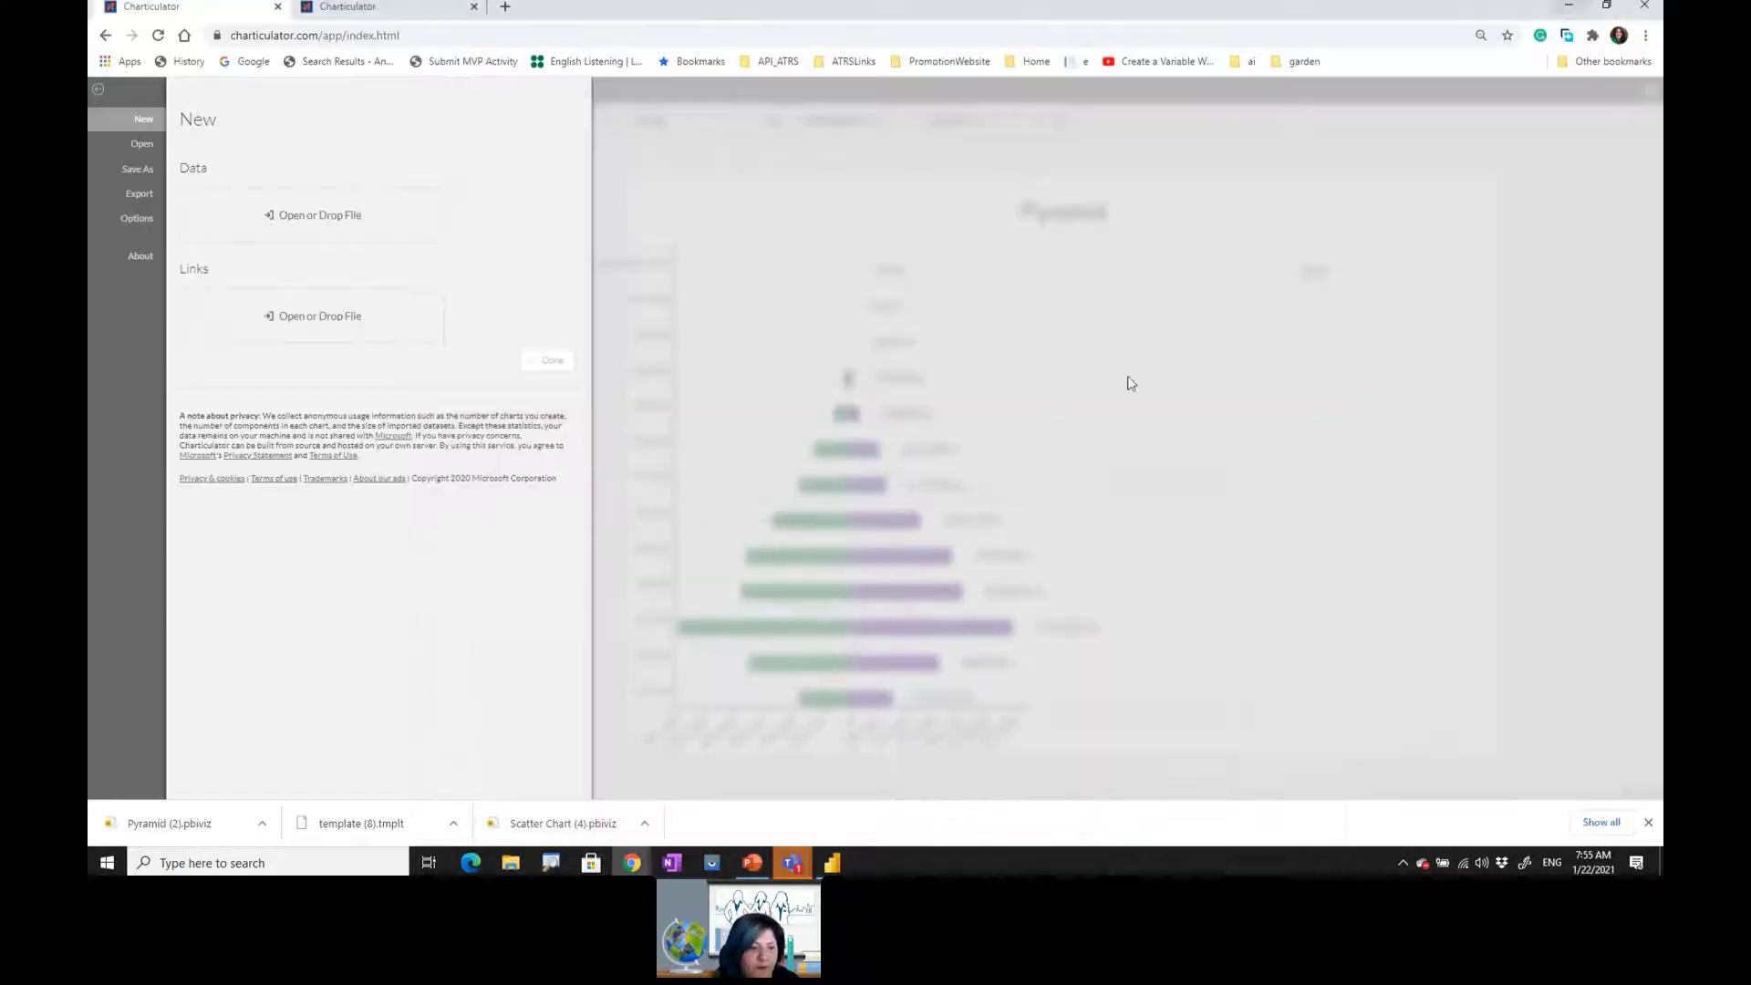
- Open Les Miselble_Node1 from the London folder in Excel, examine its columns, and close it, removing the recovered files
mouse_move(520, 863)
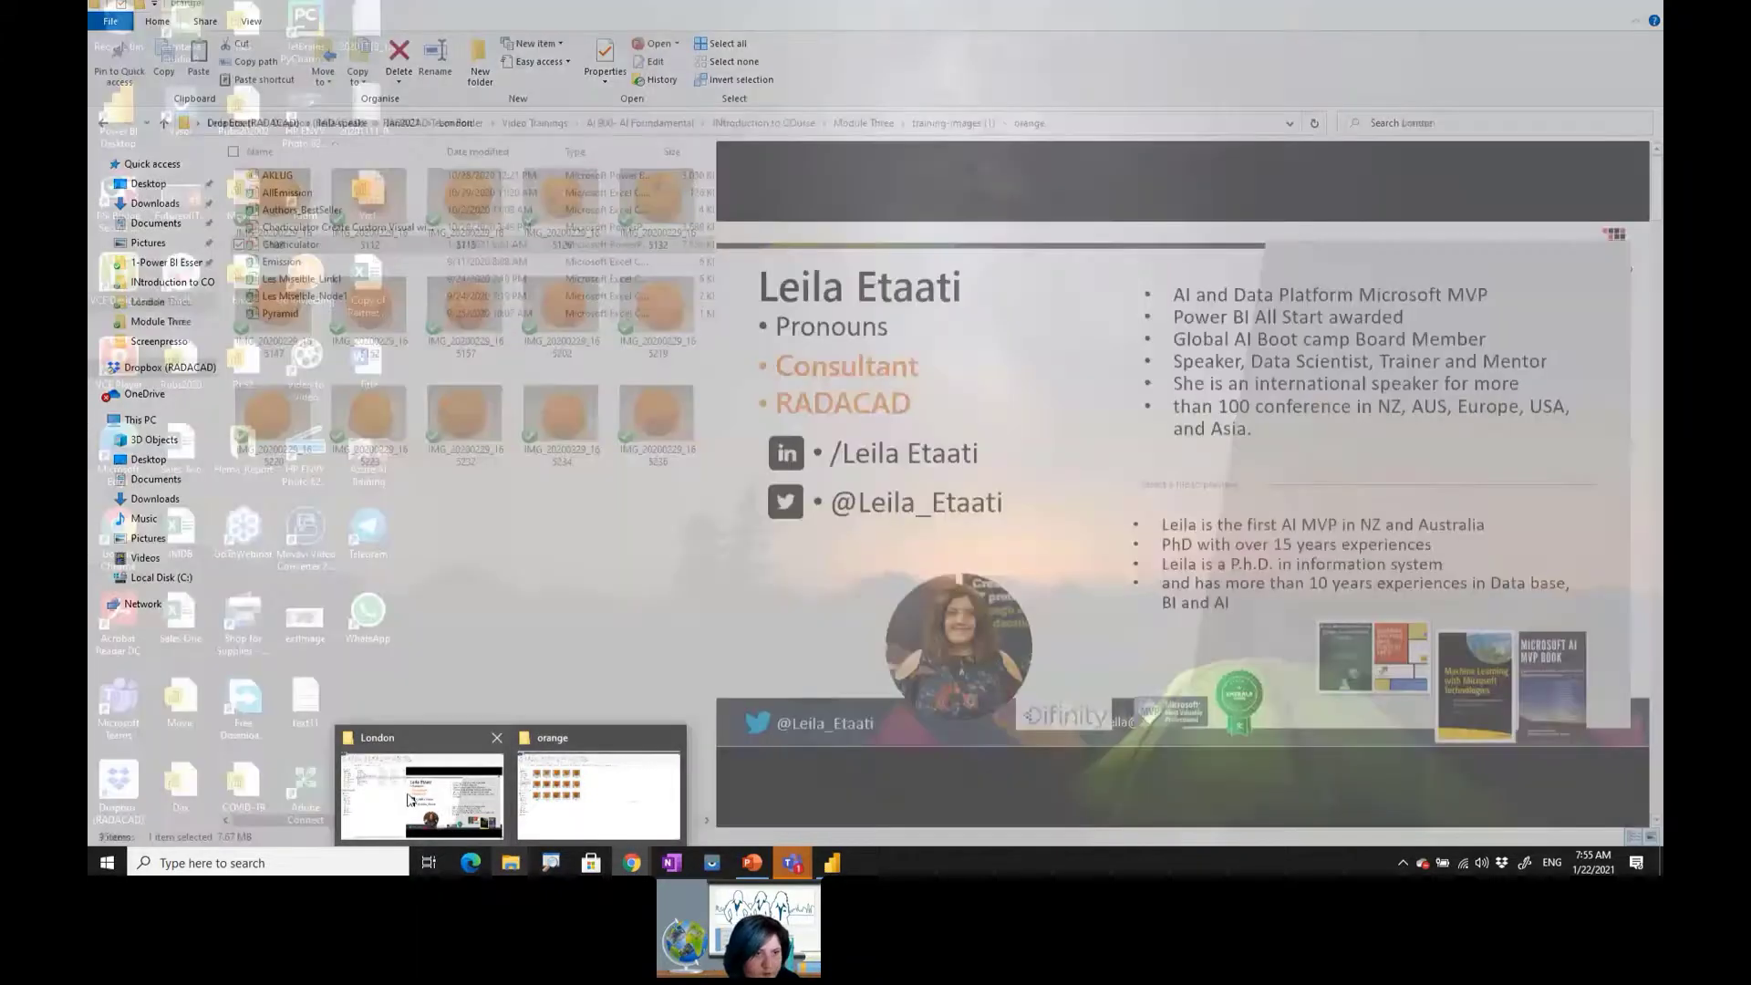
left_click(422, 795)
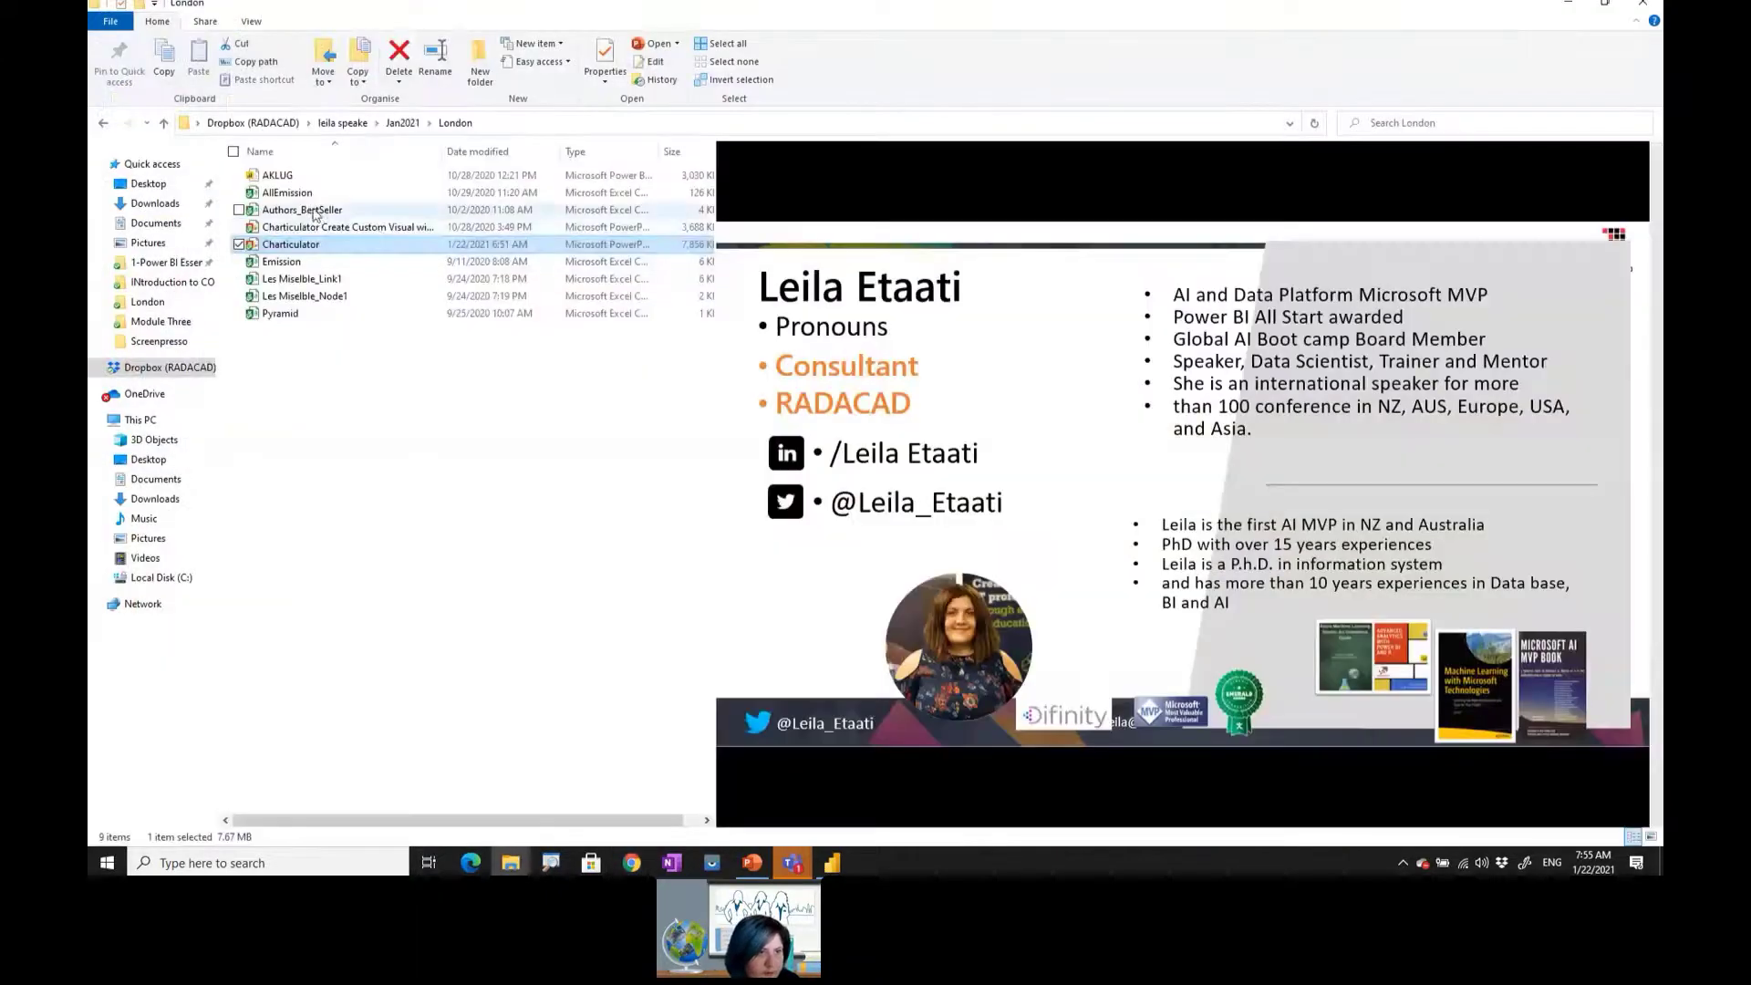
left_click(314, 211)
left_click(310, 278)
left_click(329, 297)
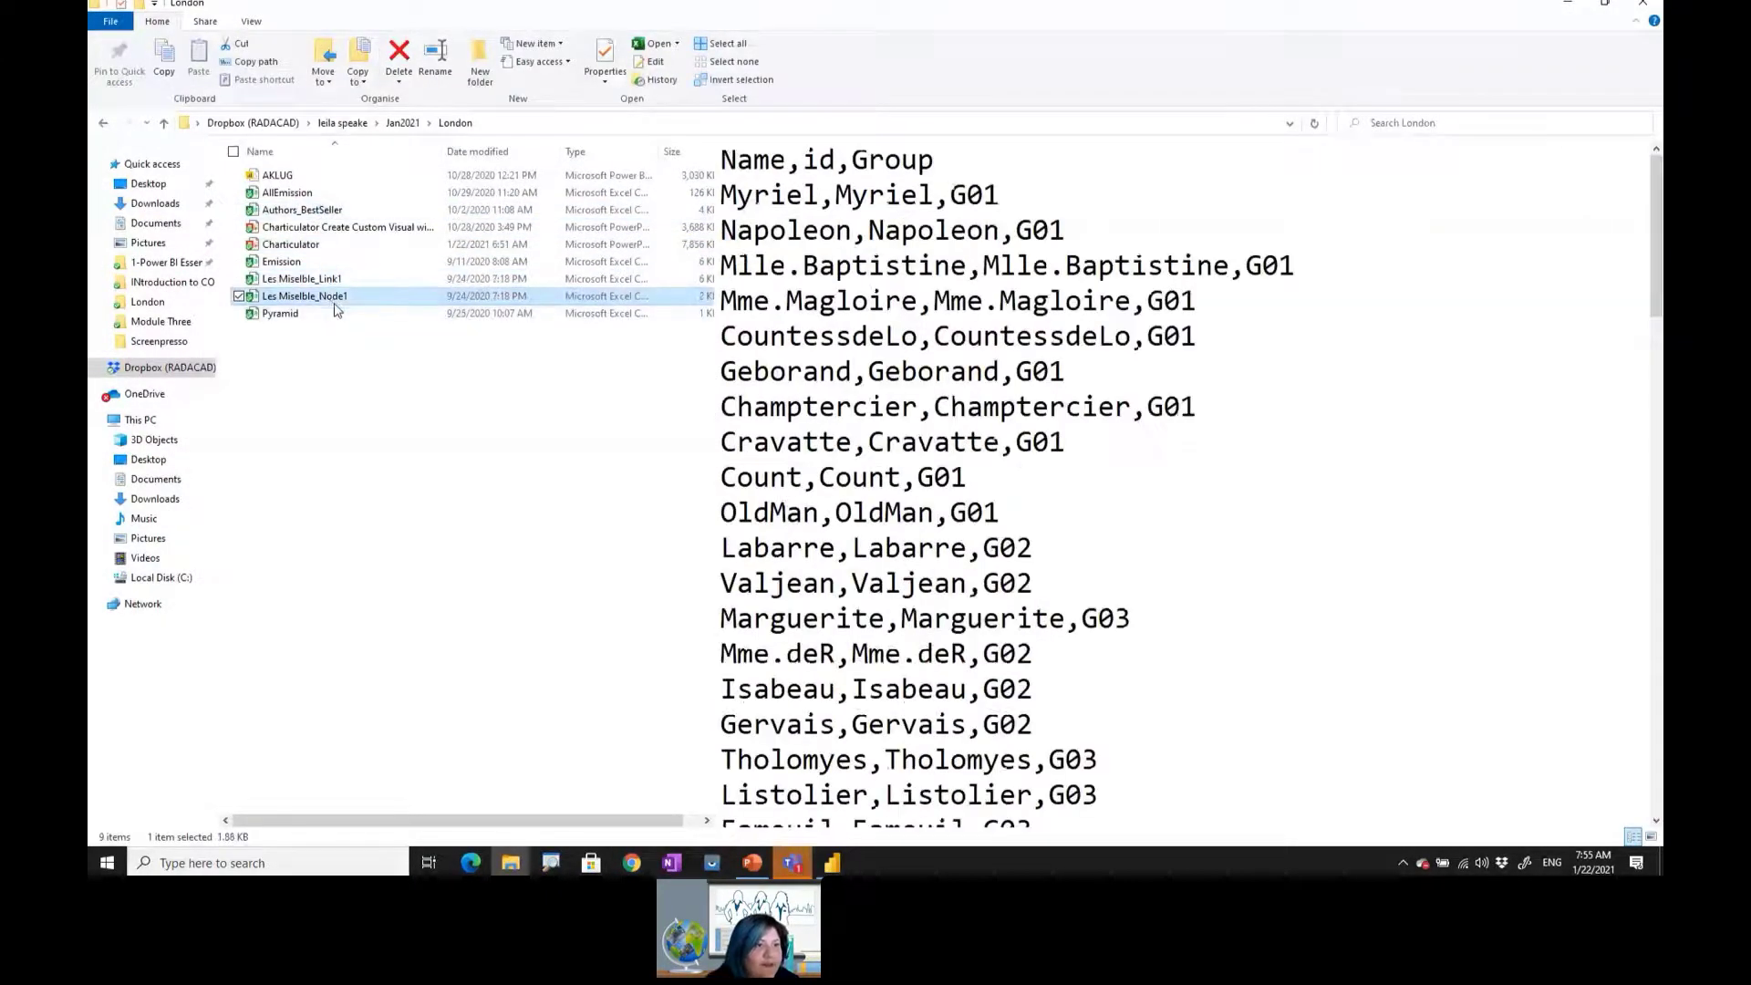
double_click(330, 298)
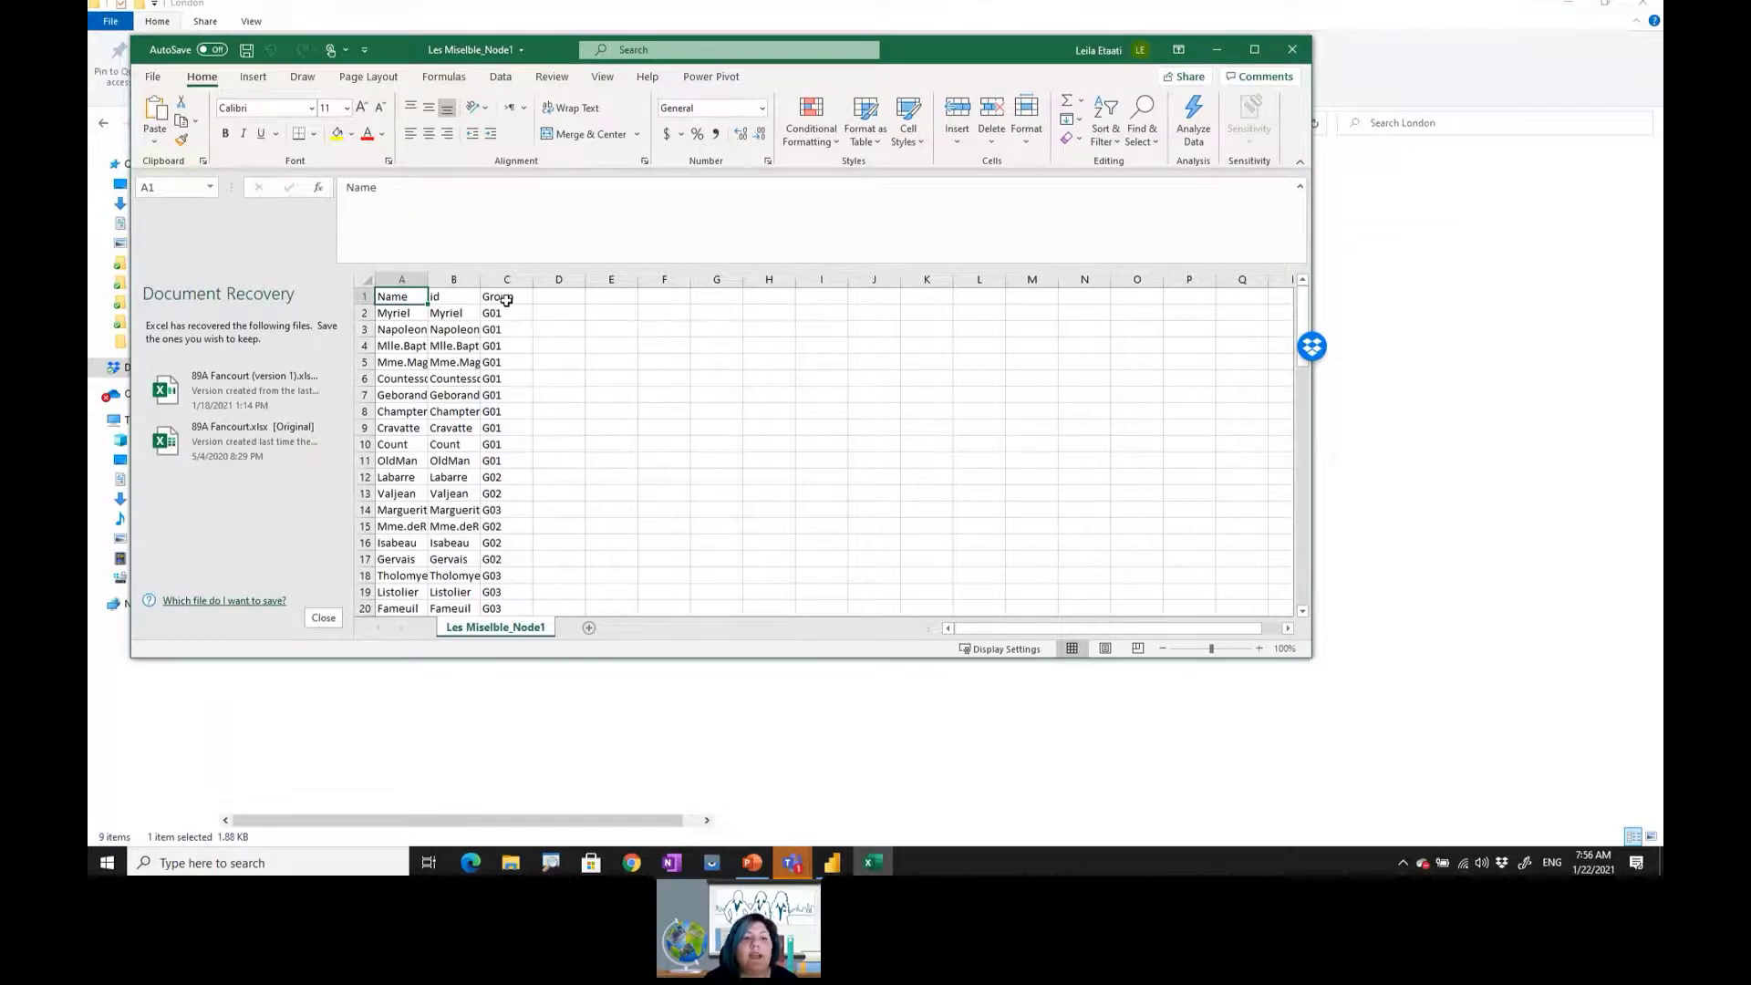
left_click(1303, 59)
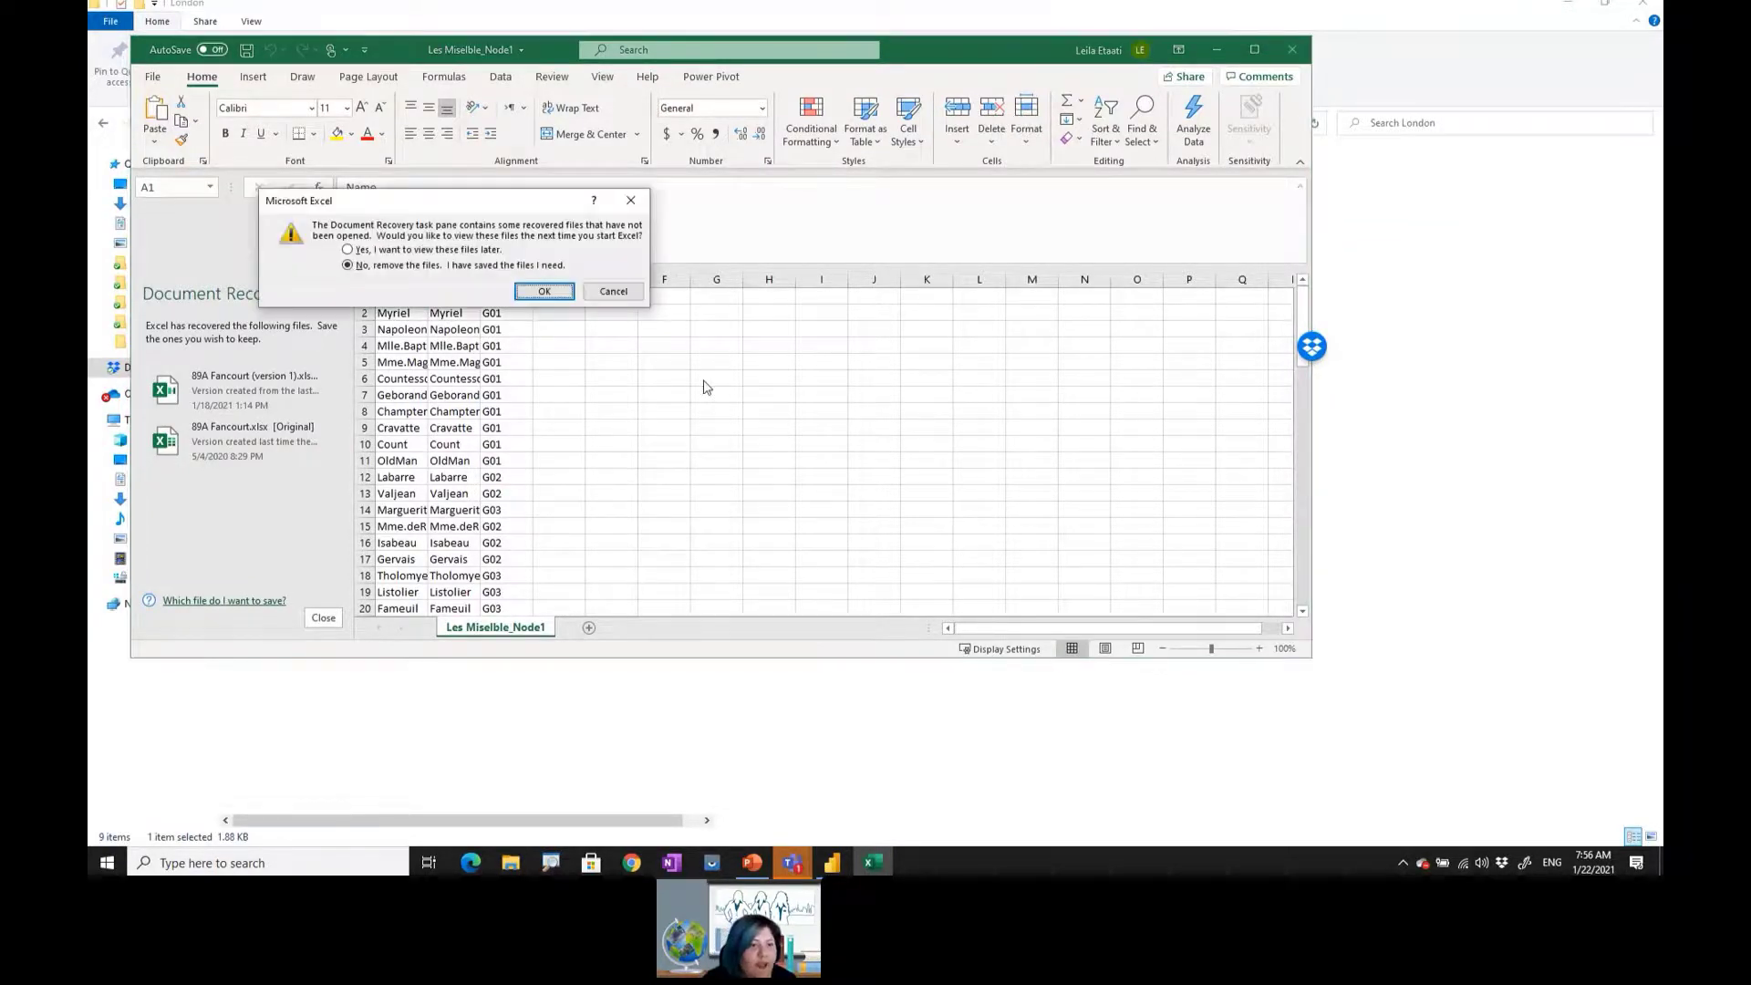
left_click(544, 291)
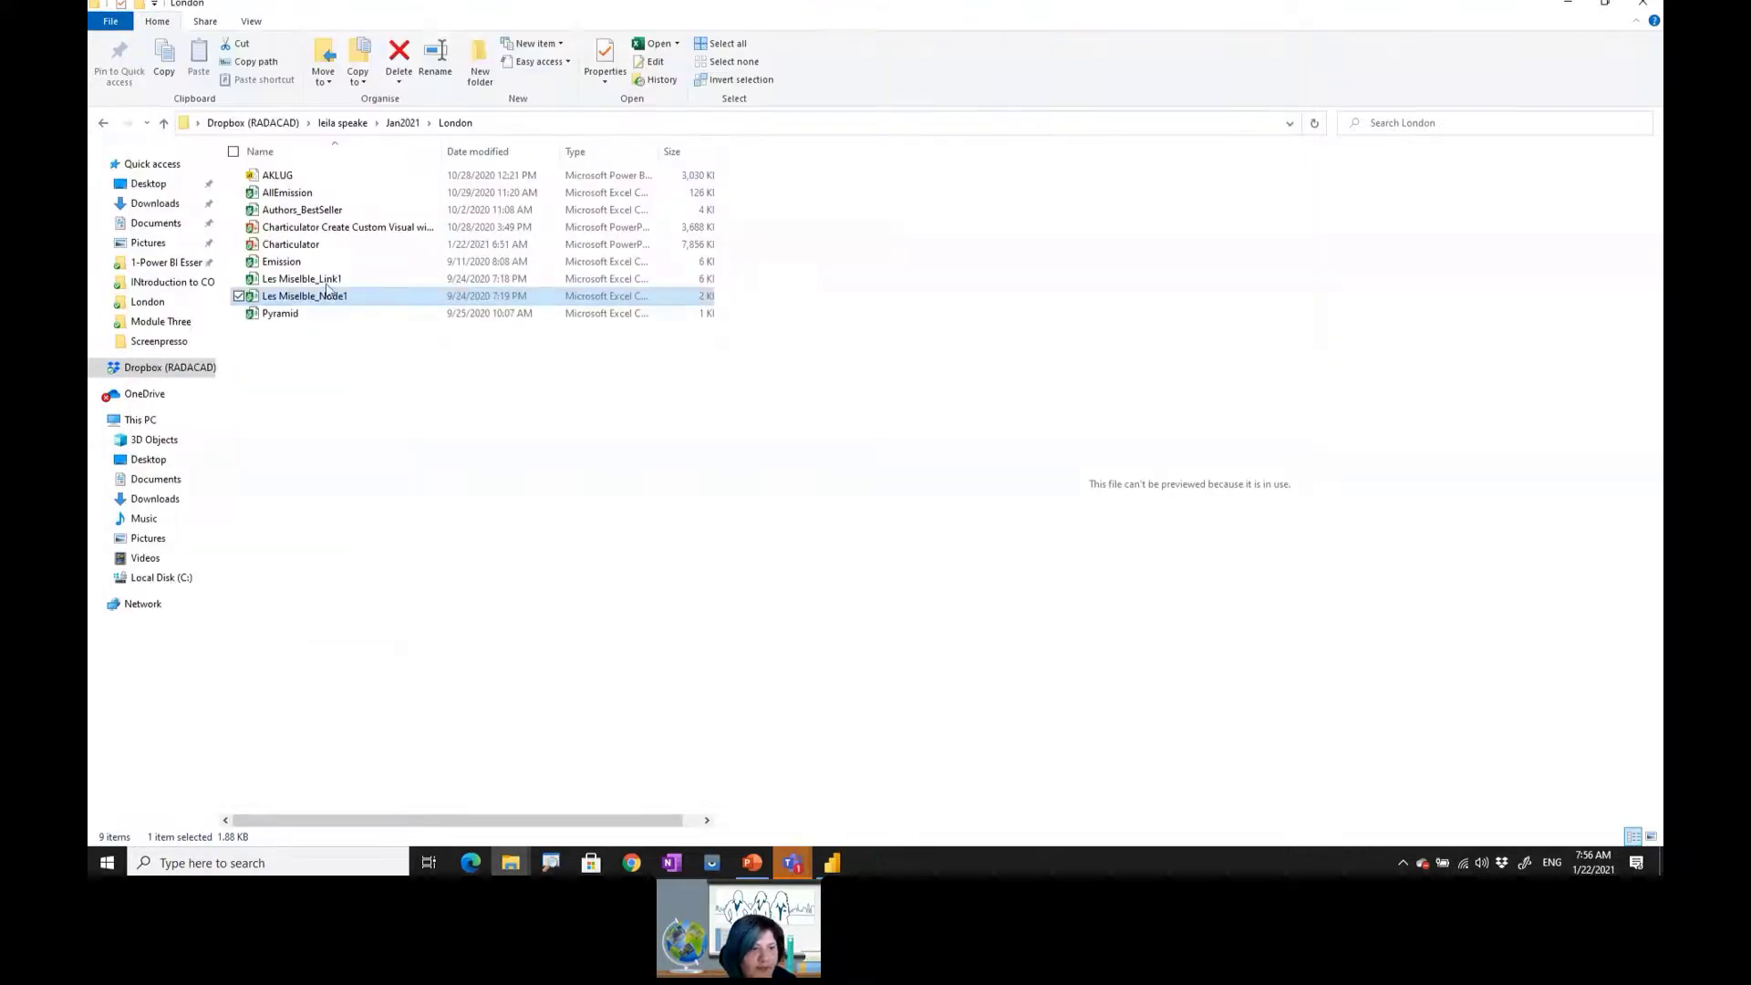
- Open Les Miselble_Link1 in Excel, examine its strength, source and target columns, and close the workbook
double_click(326, 283)
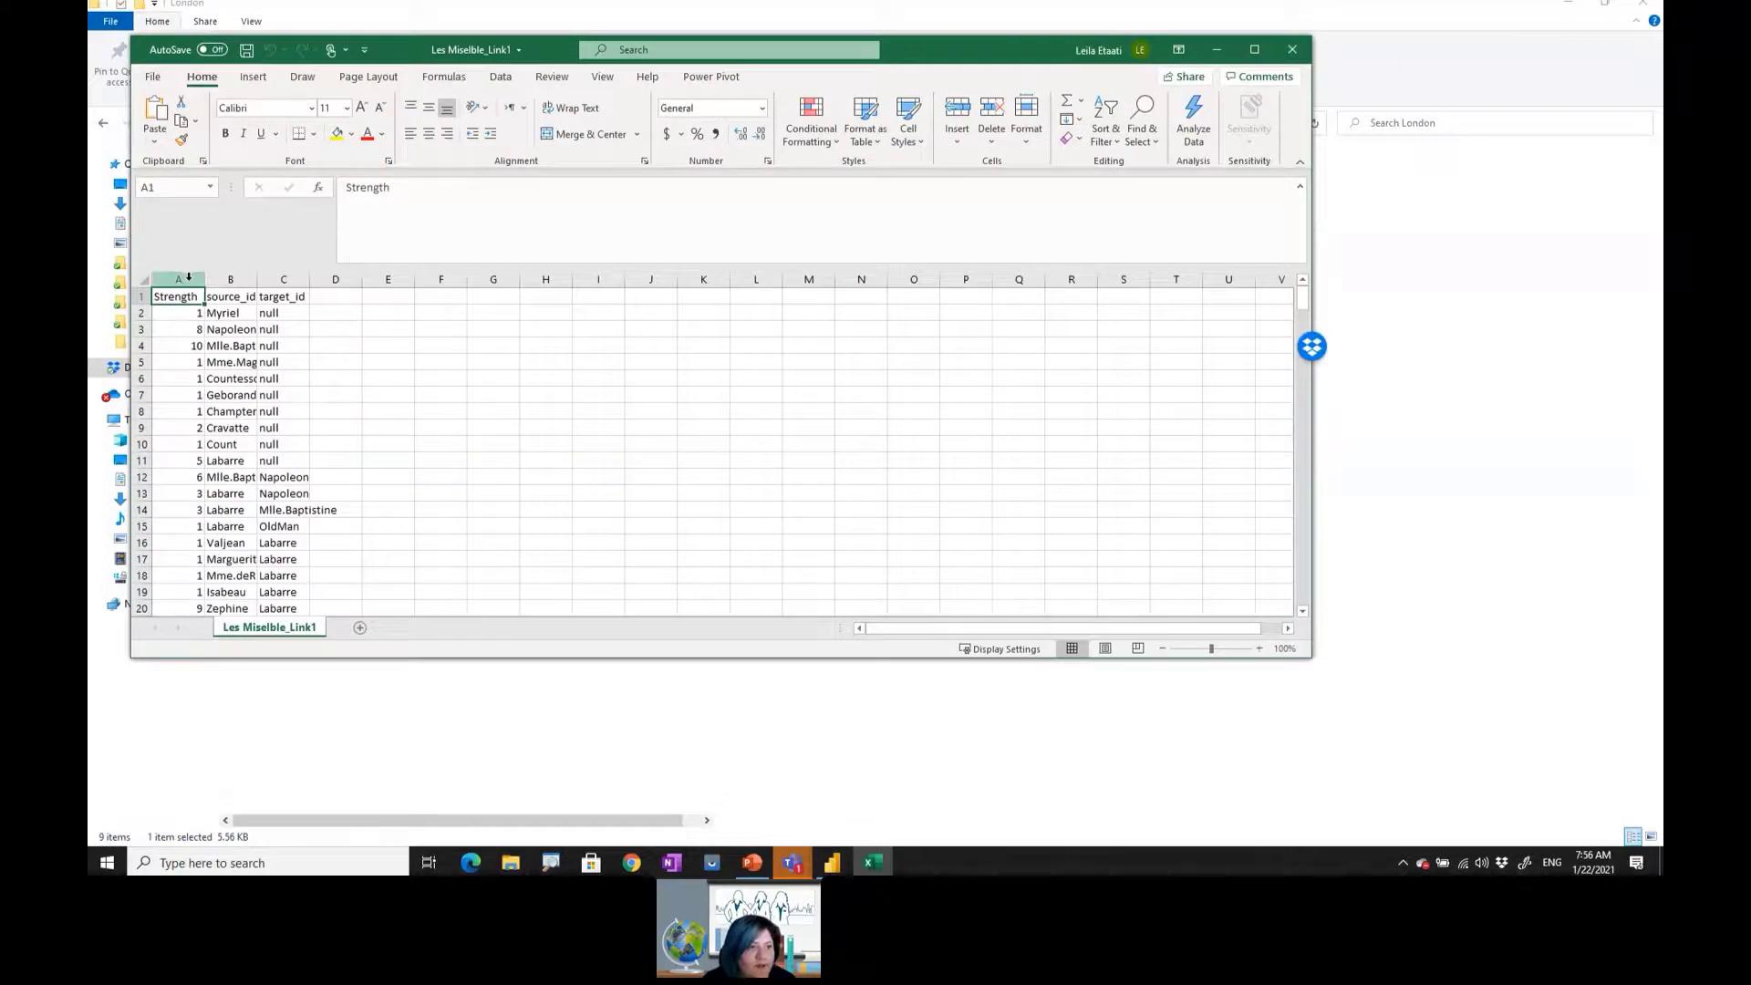
left_click(236, 292)
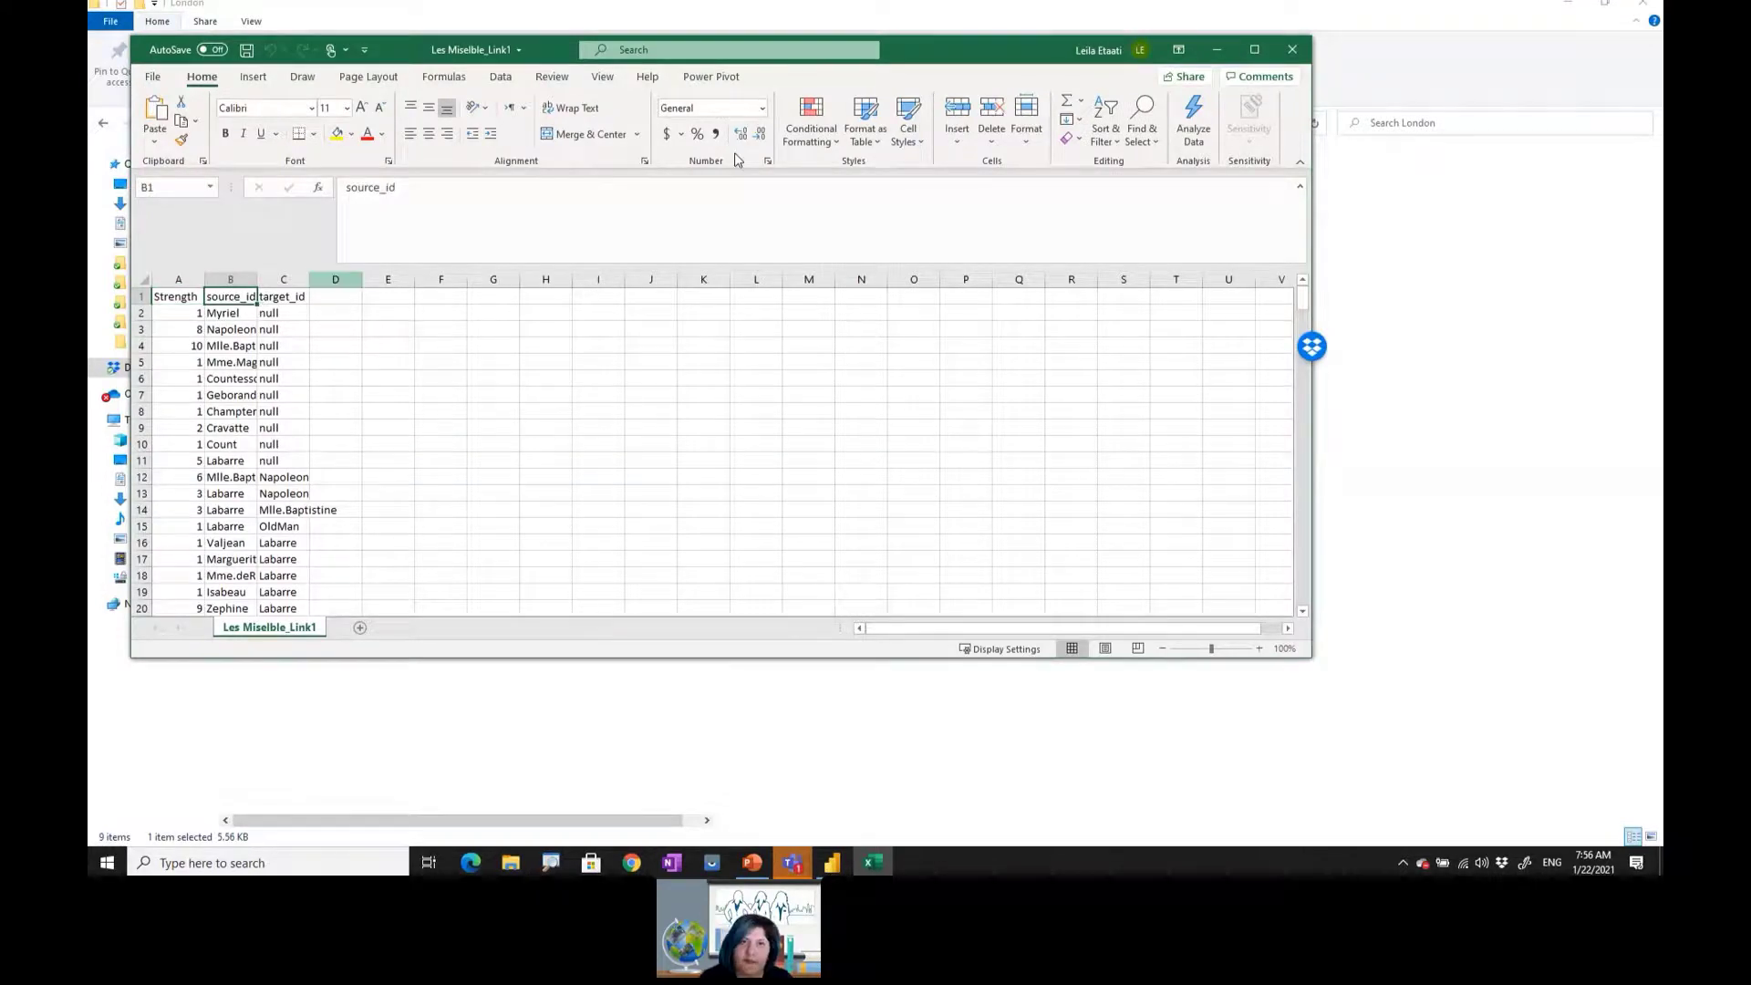
left_click(1293, 49)
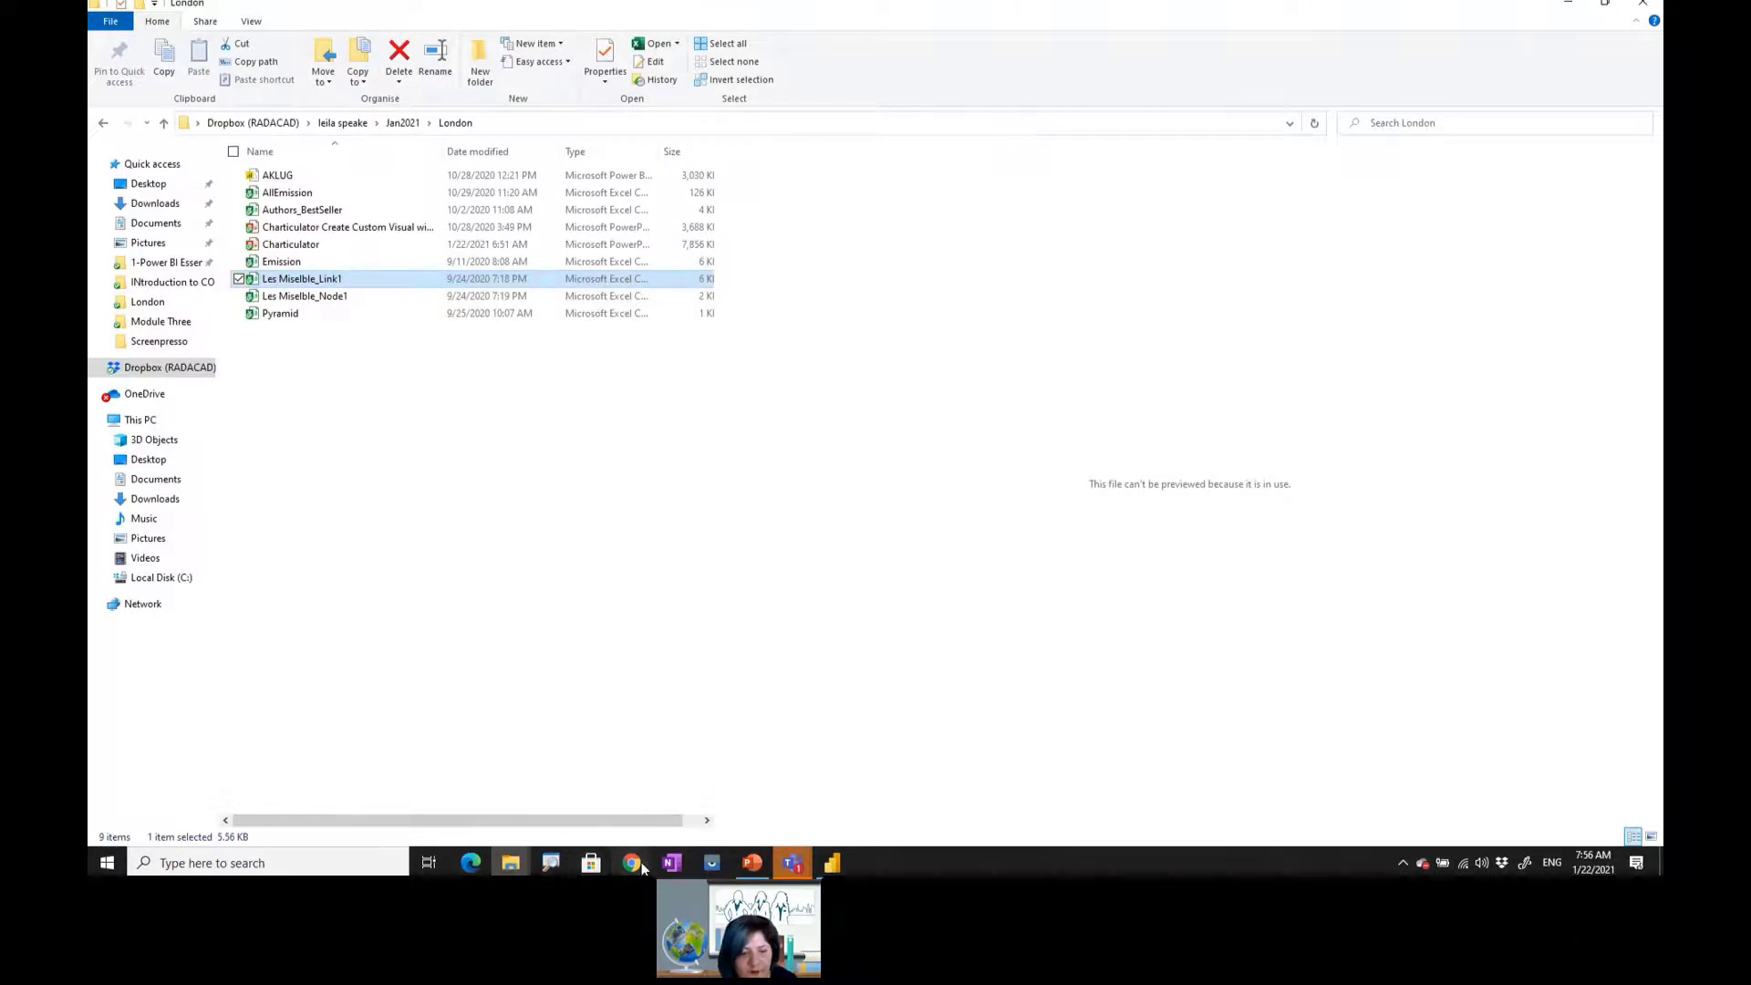
- Switch back to Charticulator in Chrome and open the file chooser for the new chart's data
mouse_move(632, 863)
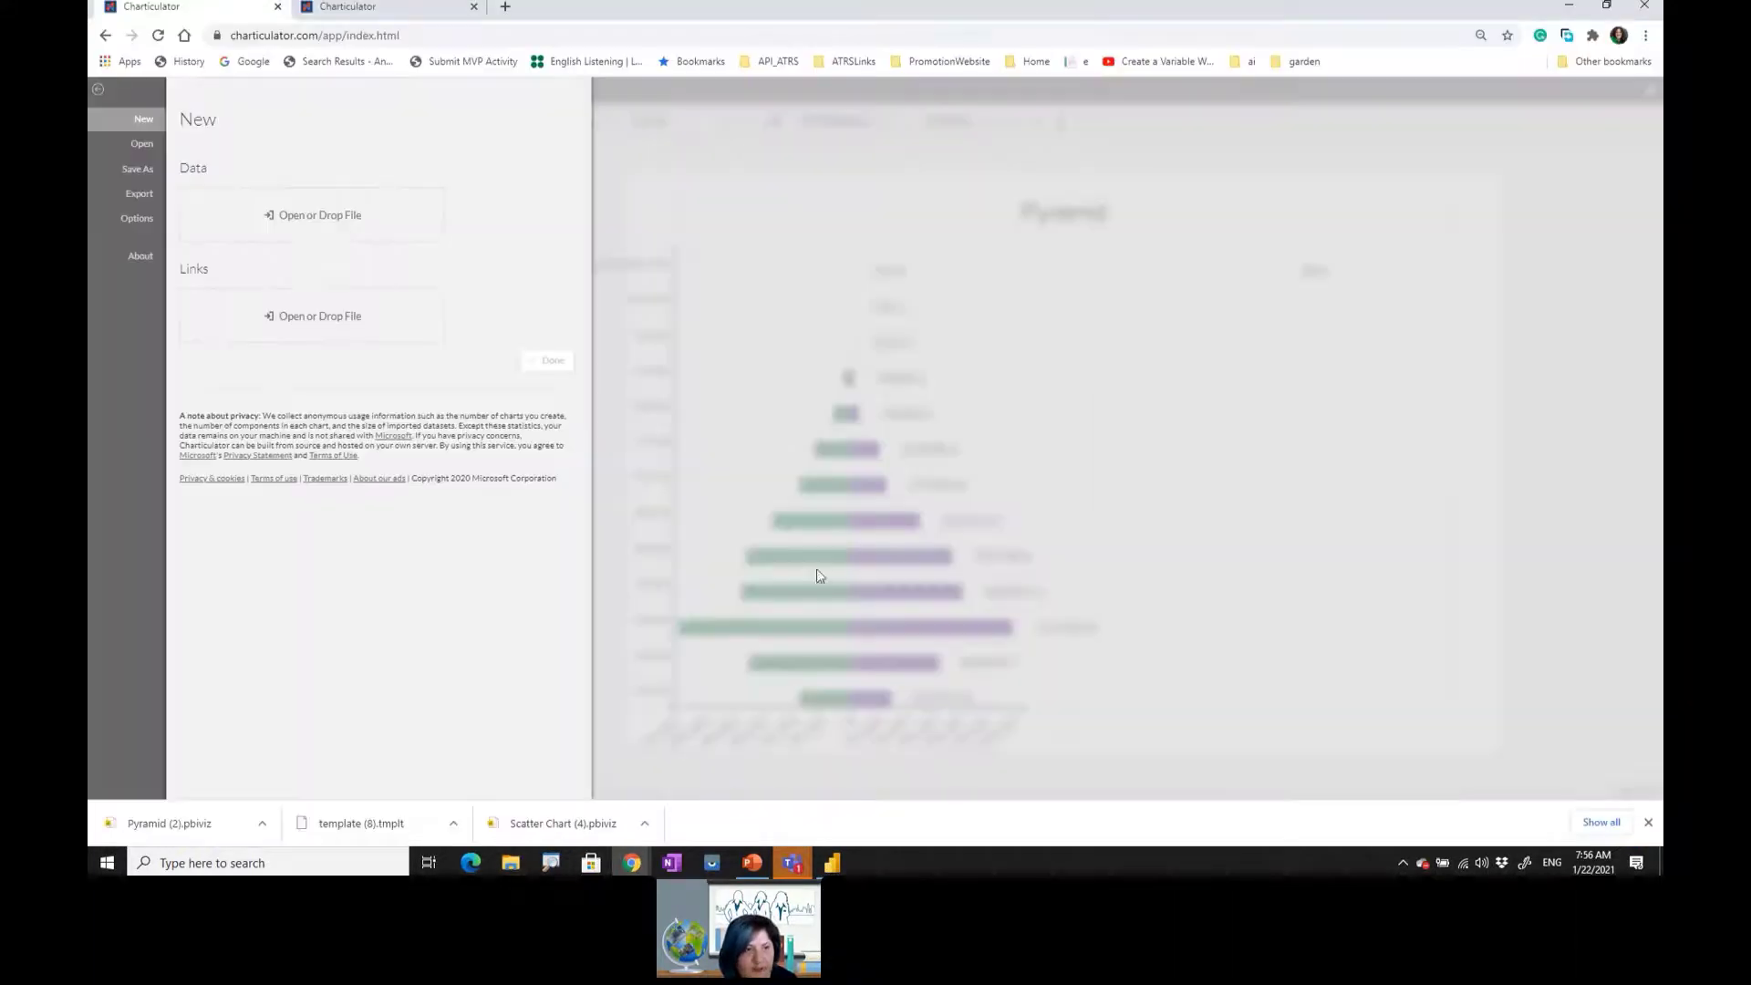
left_click(719, 816)
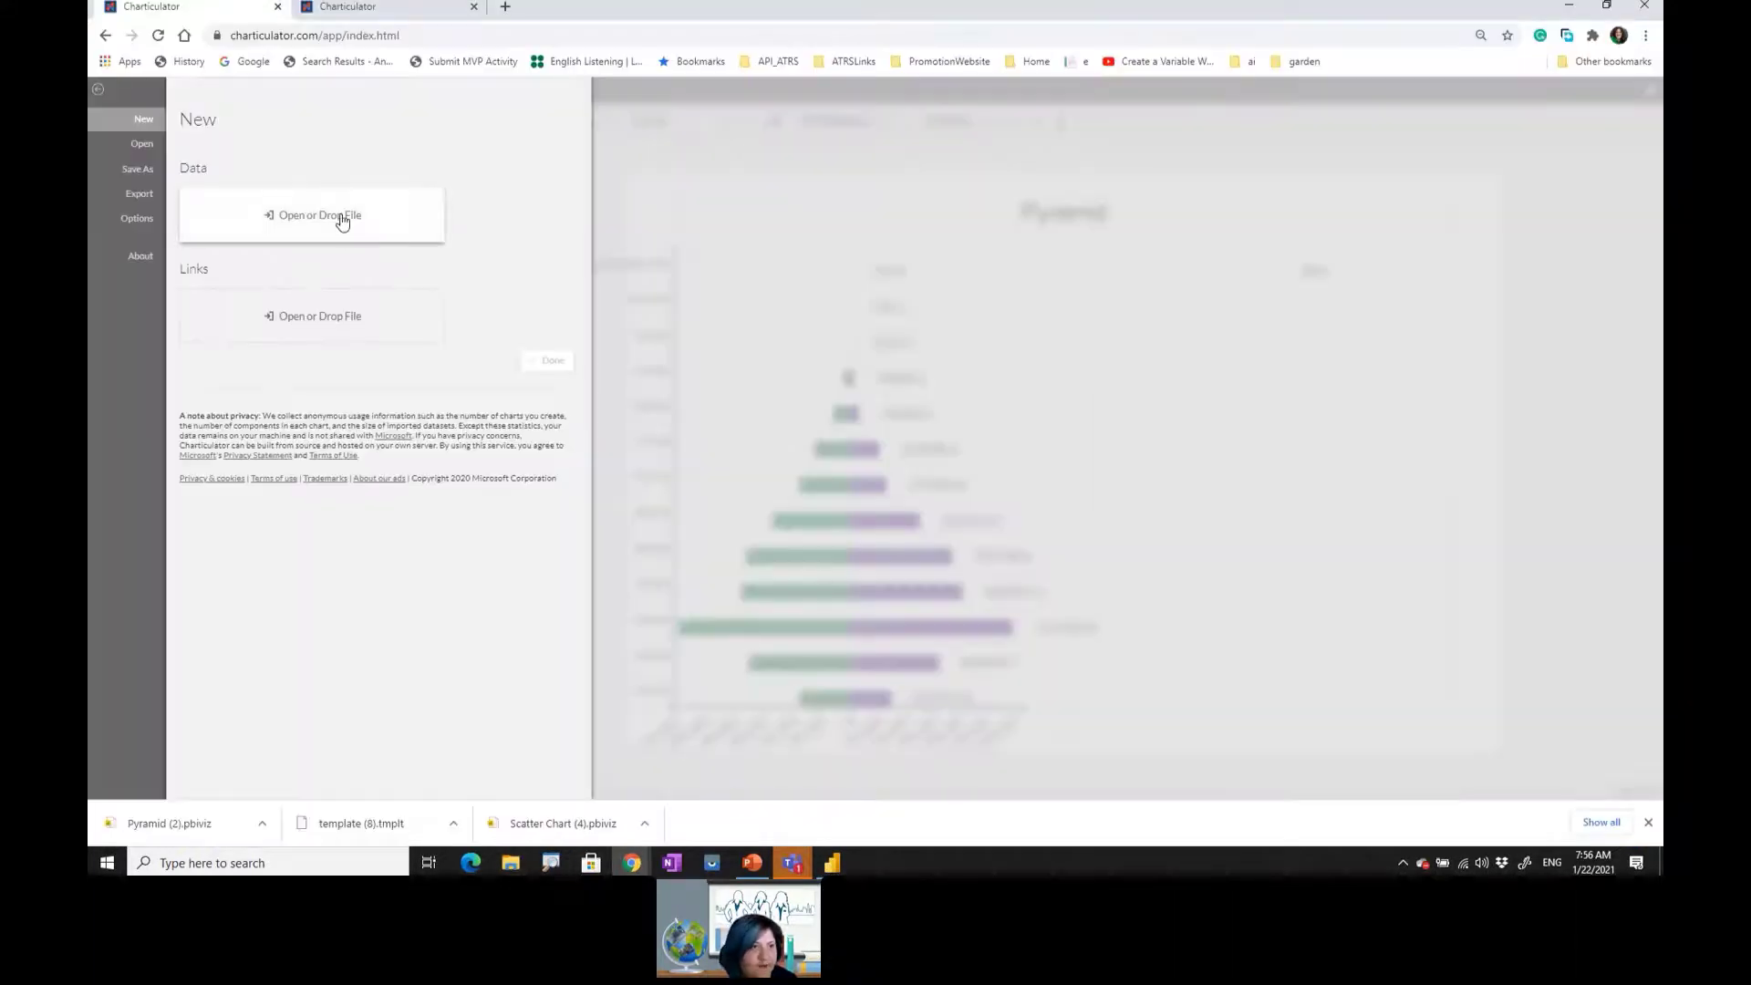
left_click(244, 218)
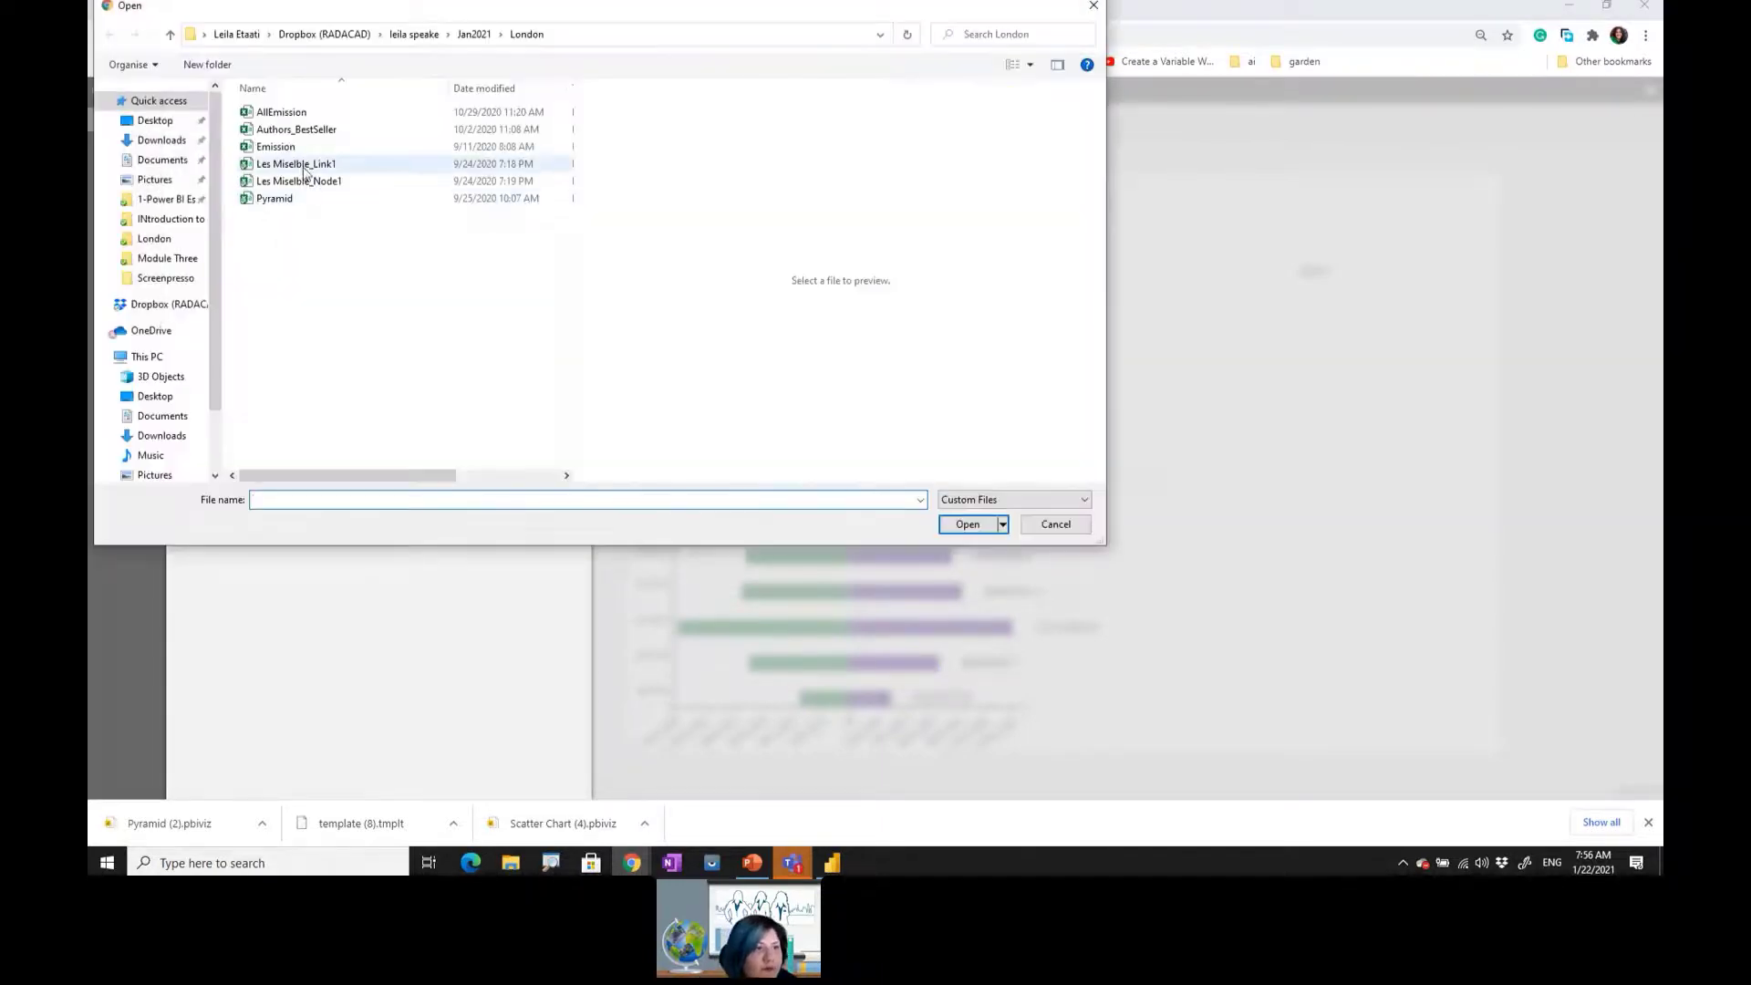
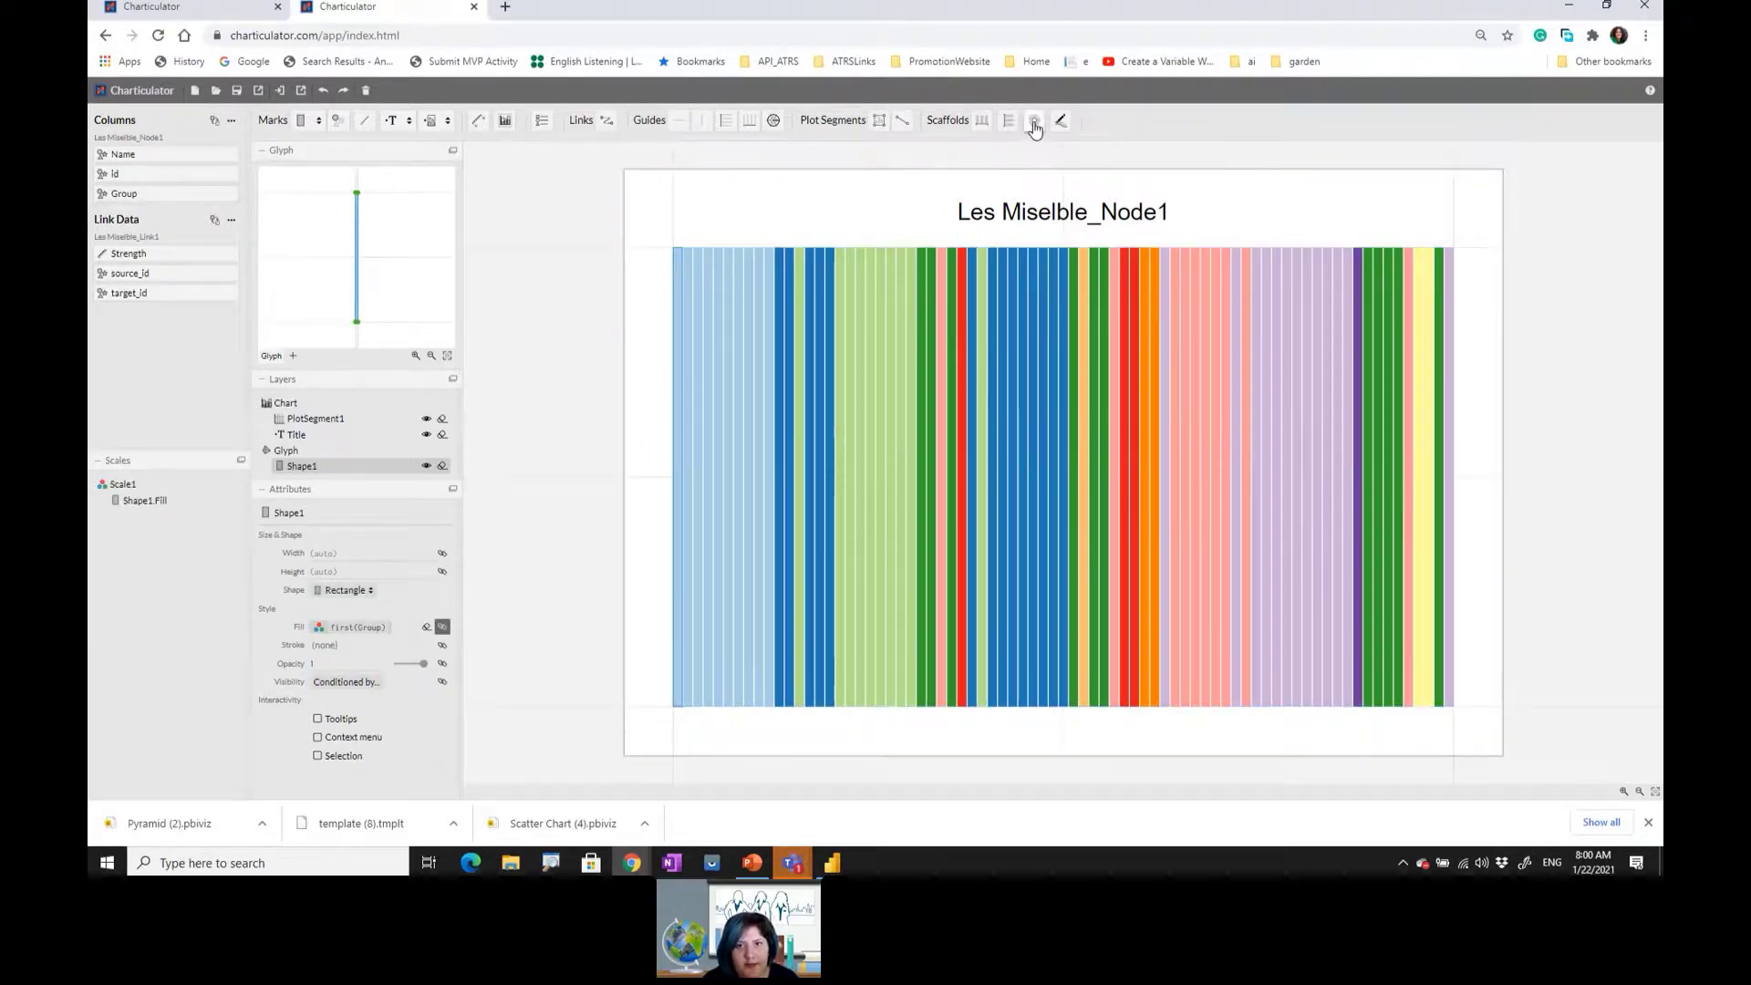
- Apply the polar scaffold to the plot segment of the Les Miselble_Node1 chart
left_click_drag(1034, 120, 1032, 481)
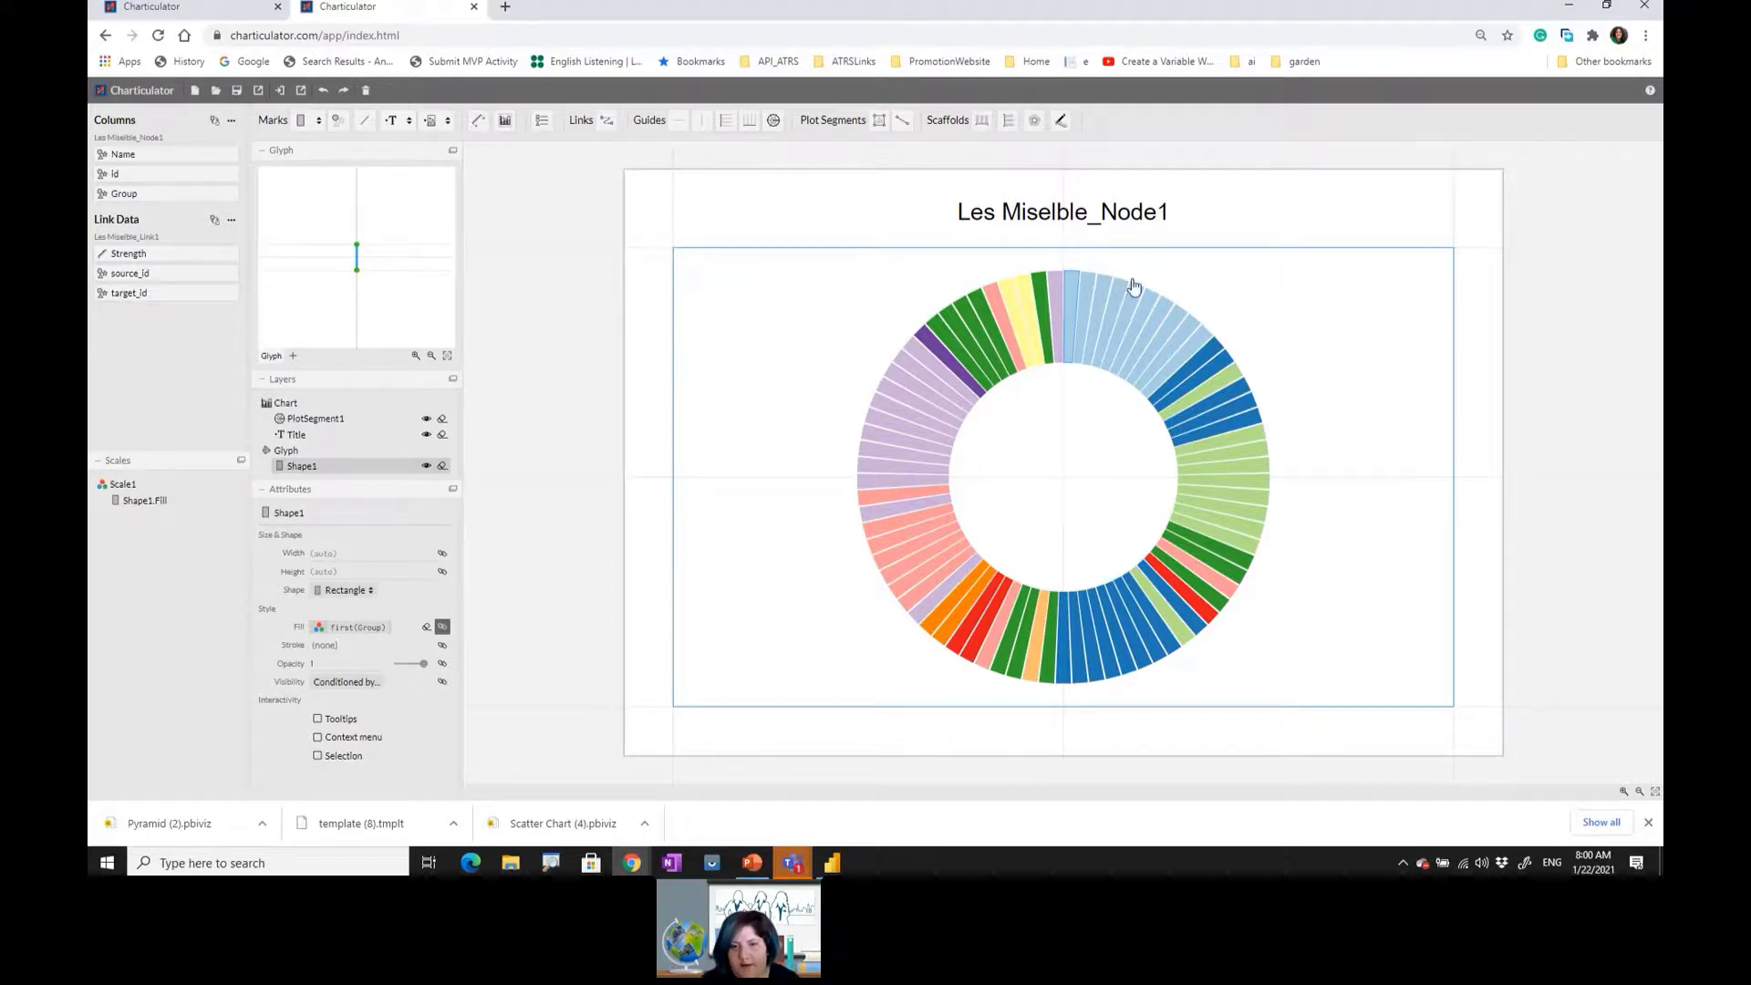
- Open charticulator.com in a new browser tab and browse the example charts in its gallery
left_click(503, 8)
type("chart")
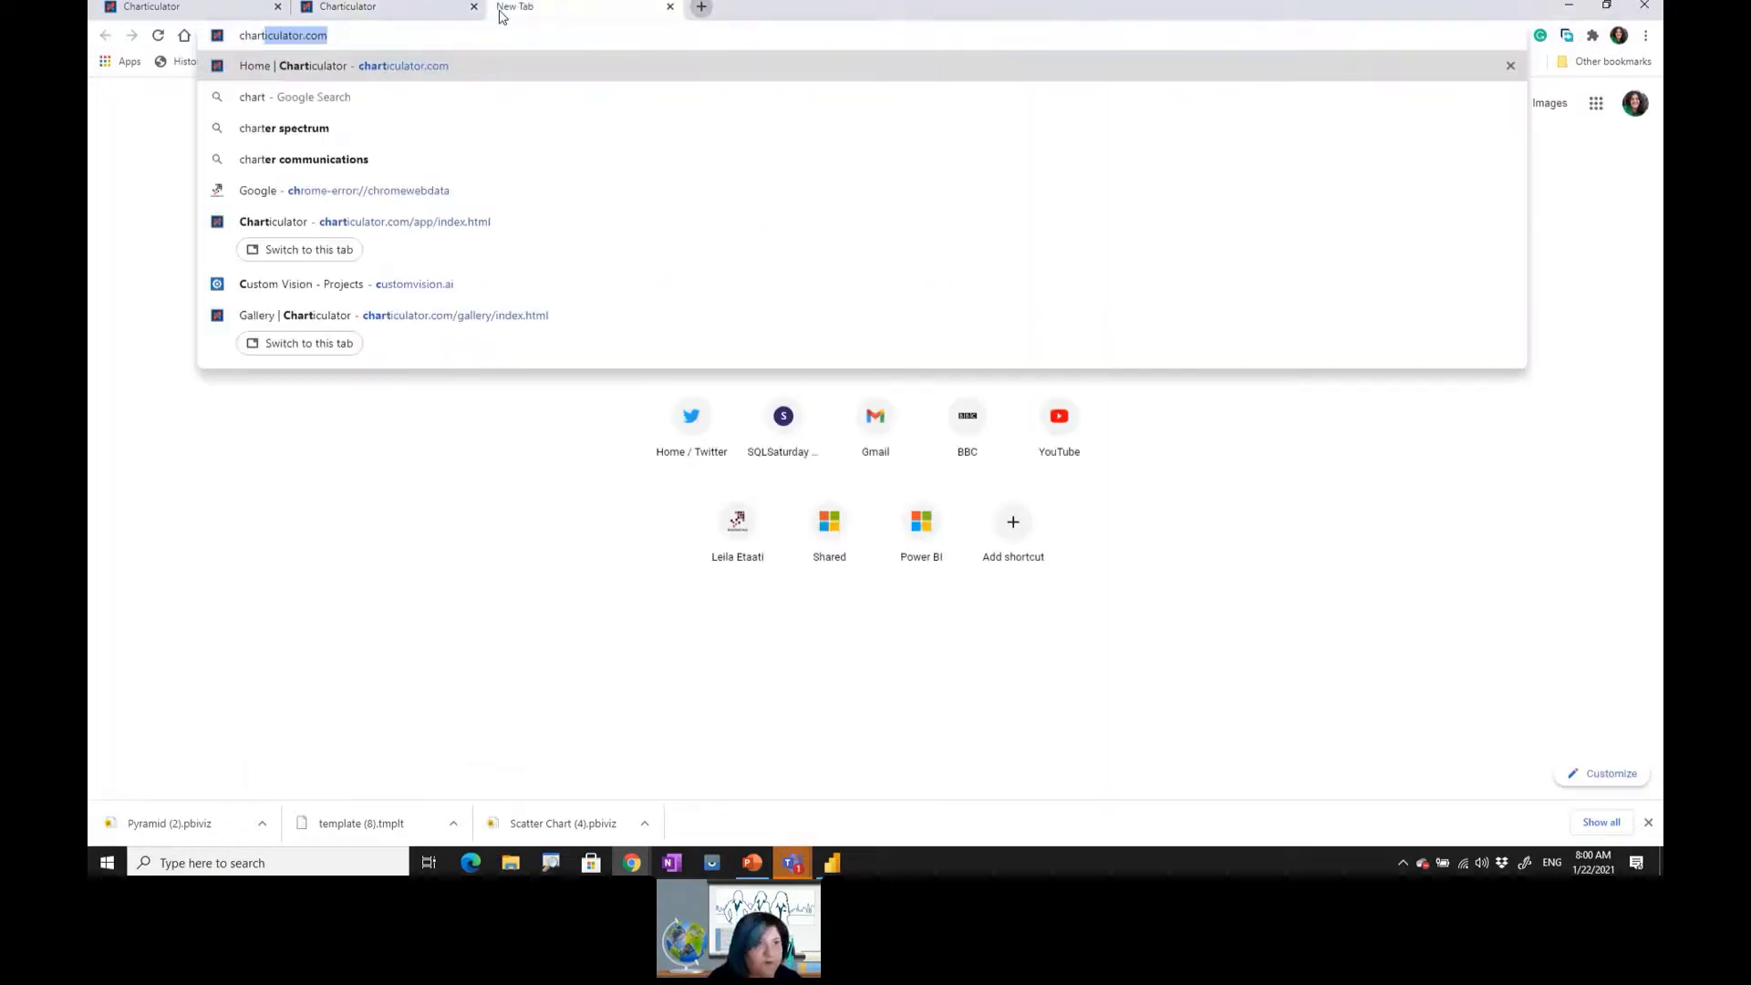
key("Return")
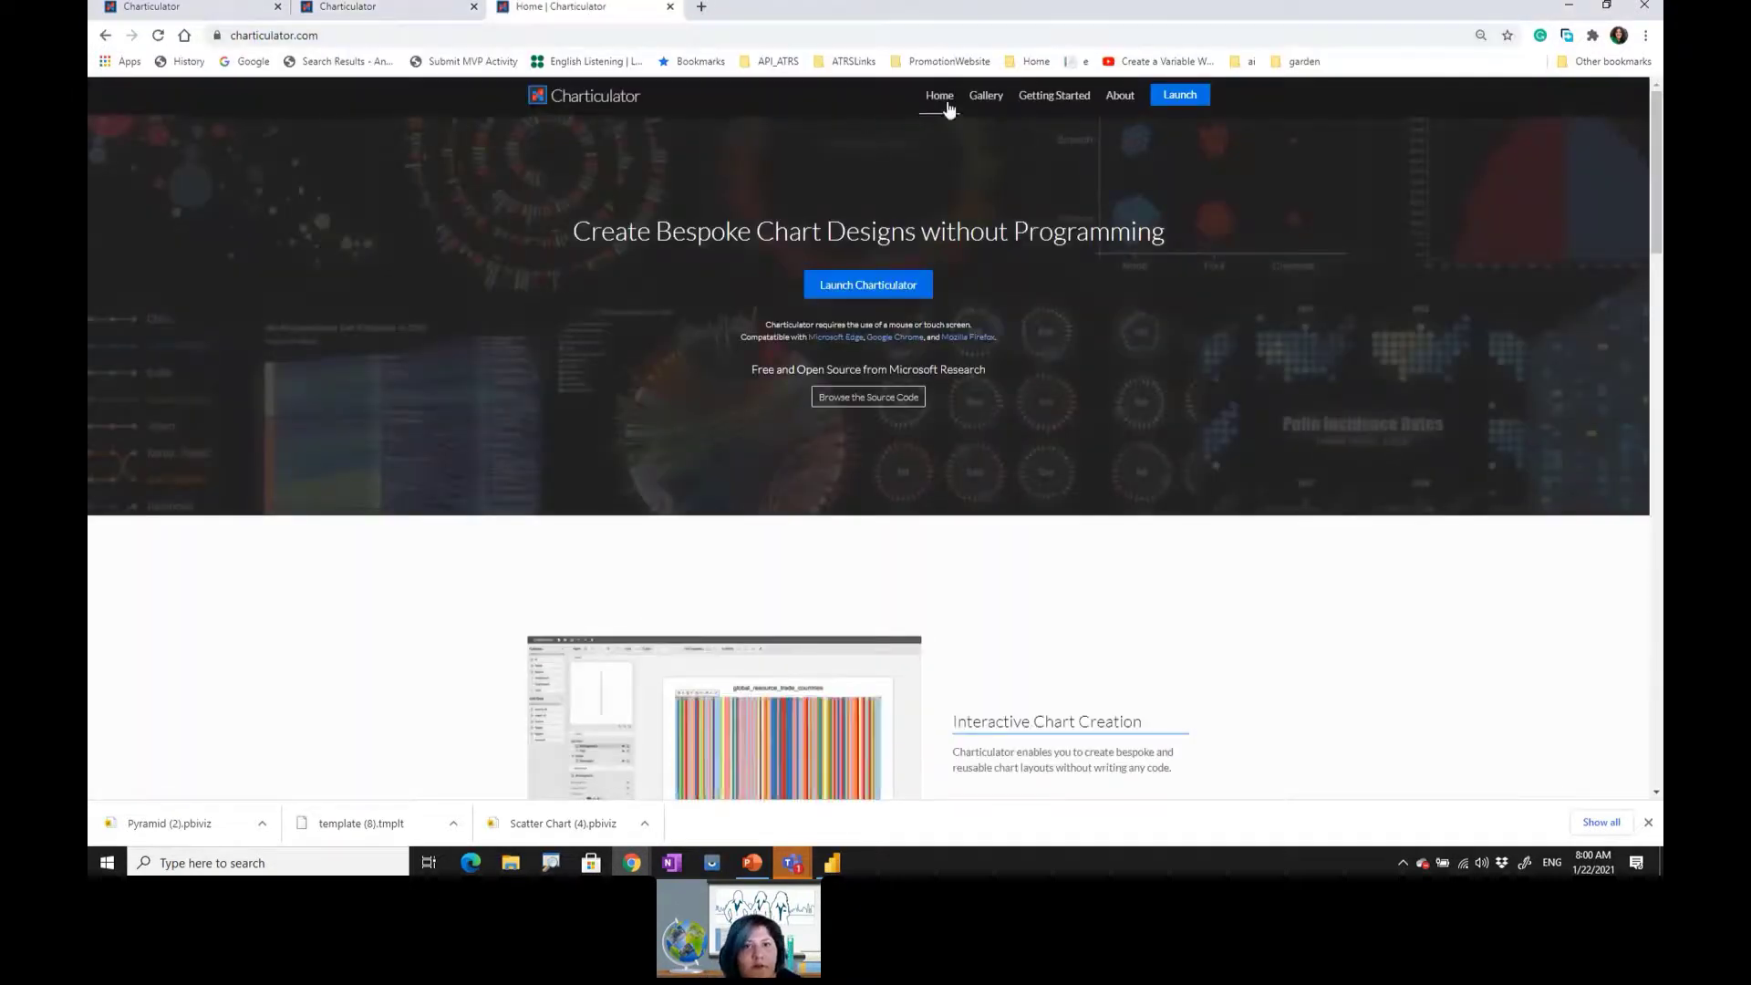
left_click(996, 102)
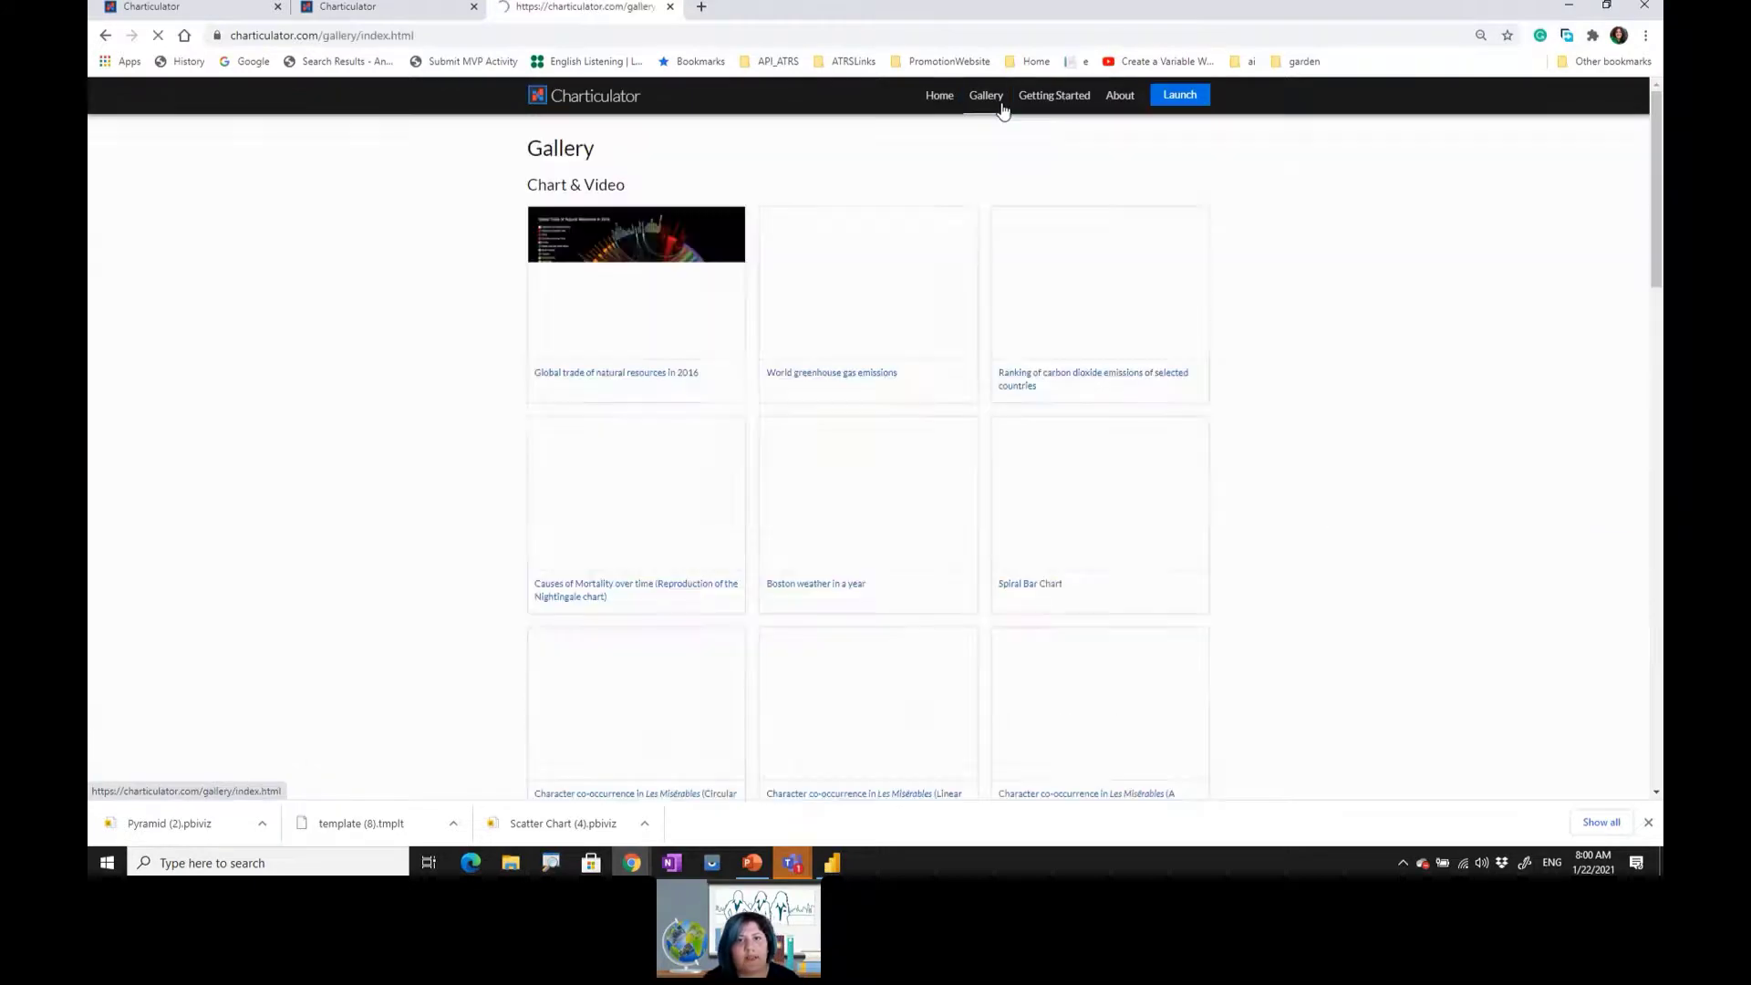
scroll(733, 716, "down", 2)
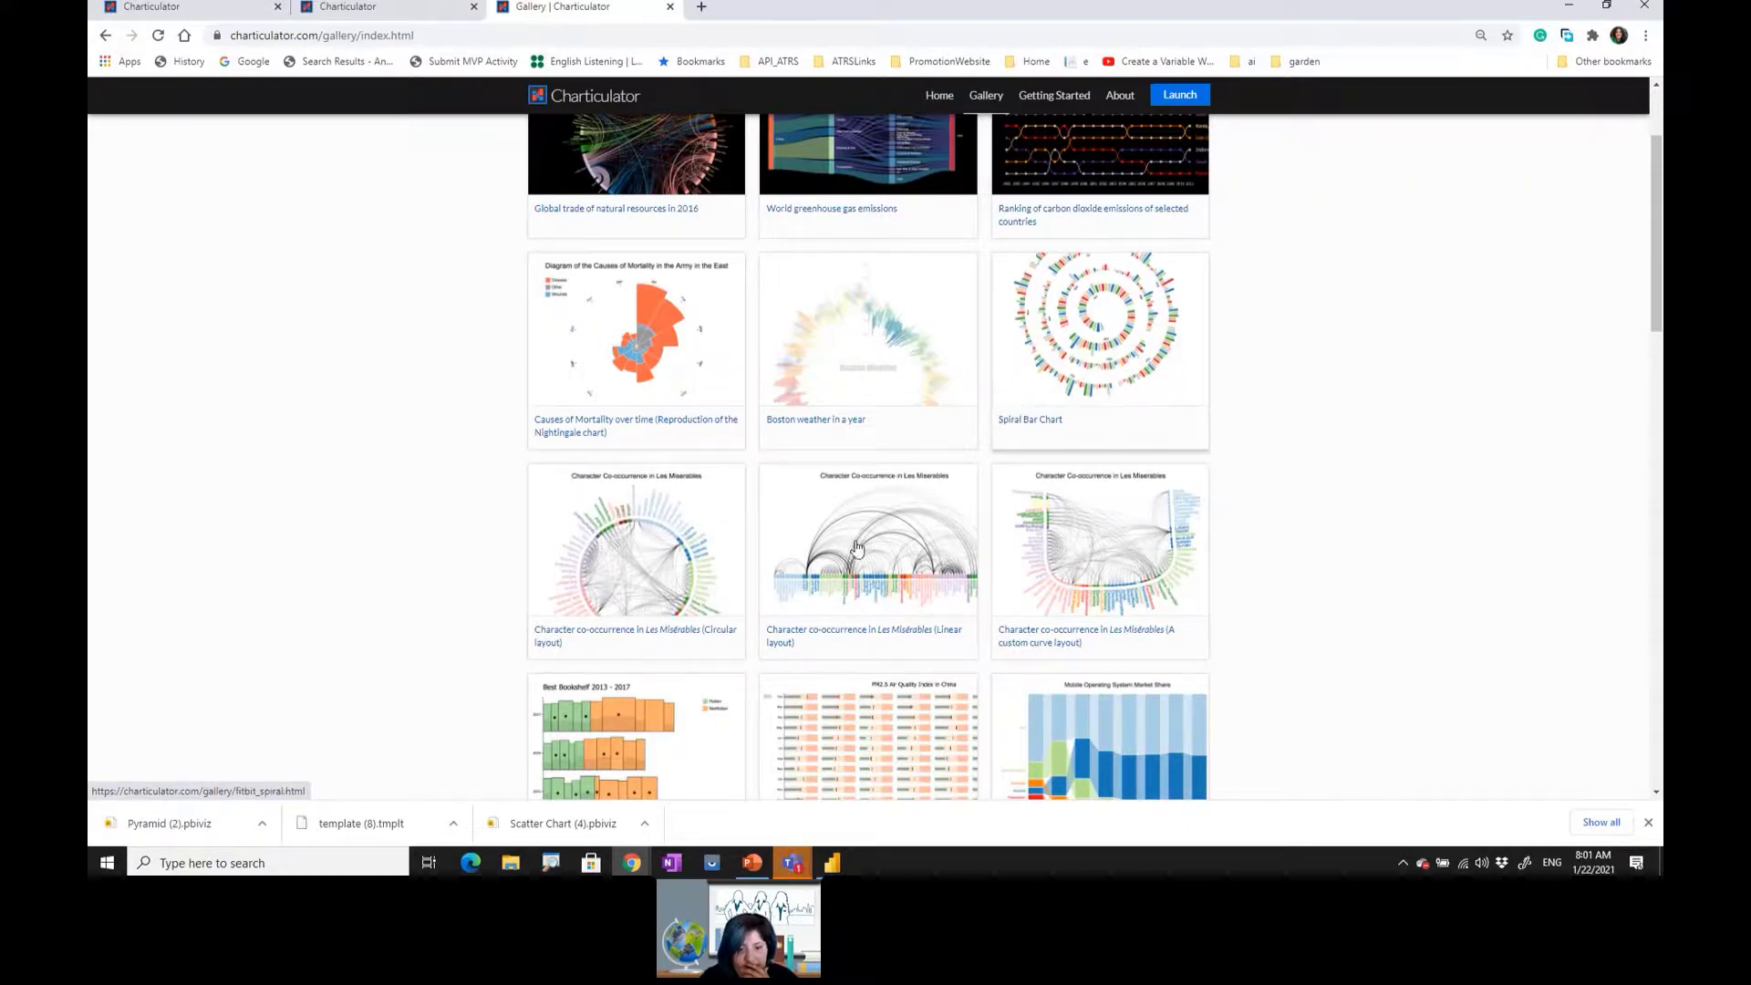
scroll(858, 547, "down", 3)
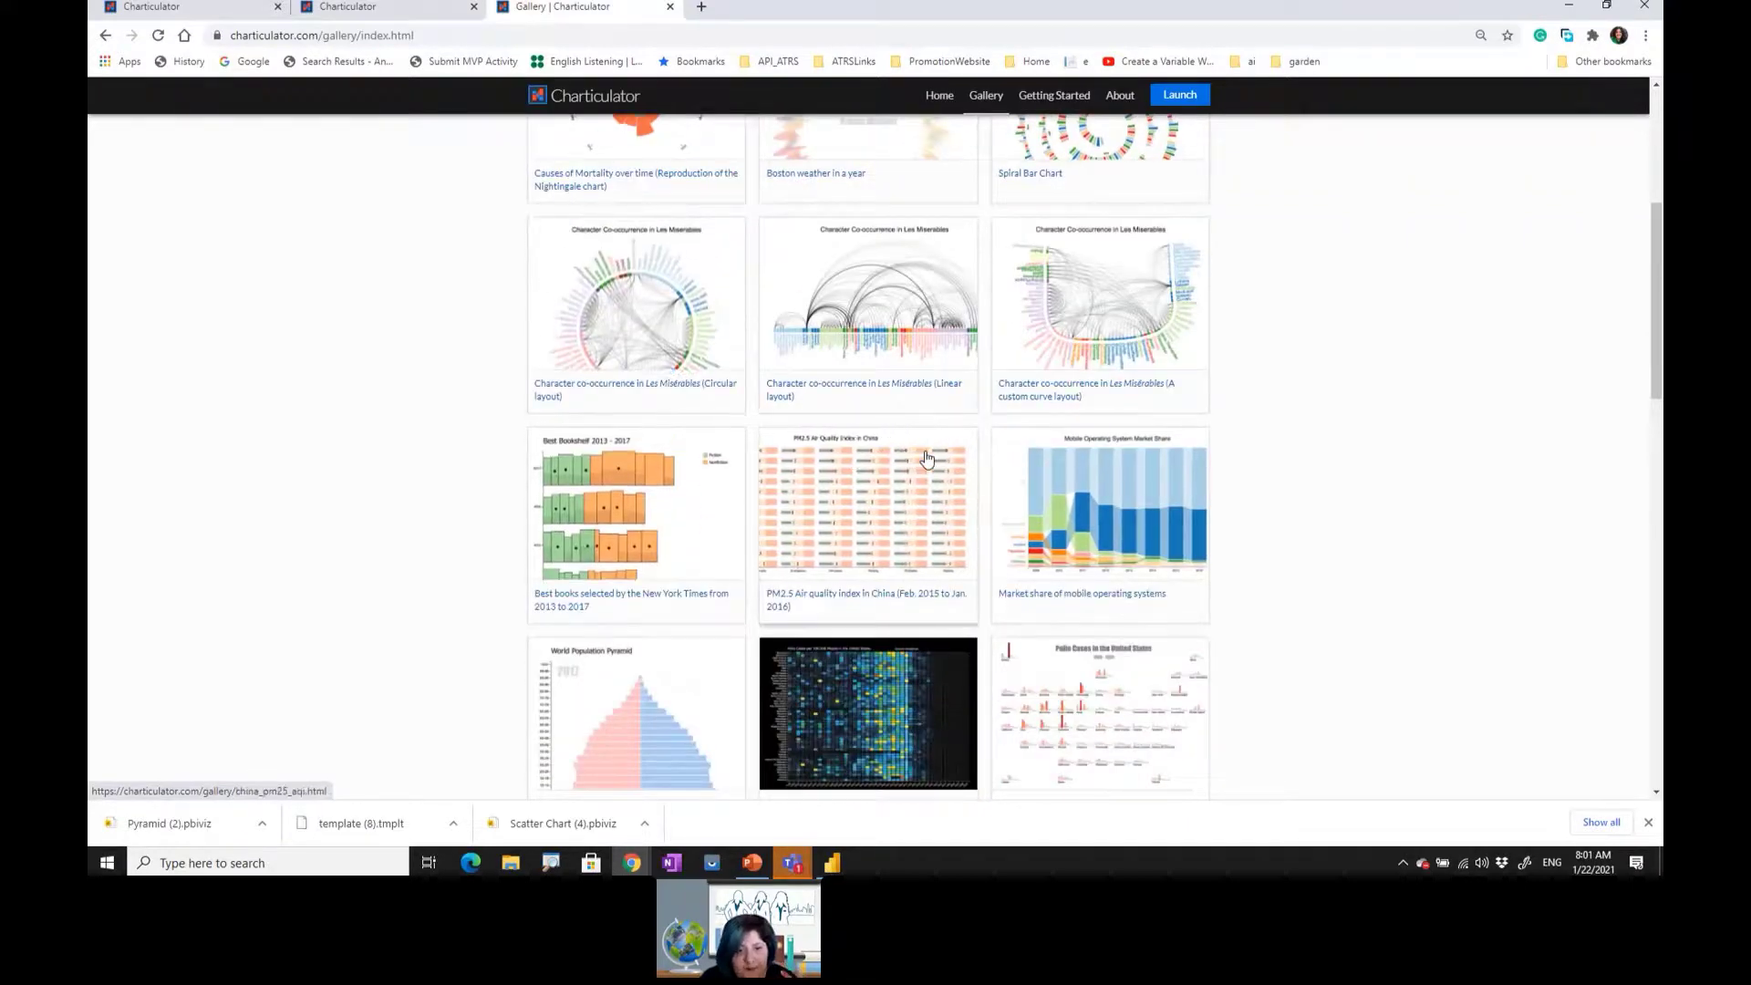
- Open the PM2.5 Air Quality Index in China example and view its creation video full screen at about 2:08
left_click(927, 458)
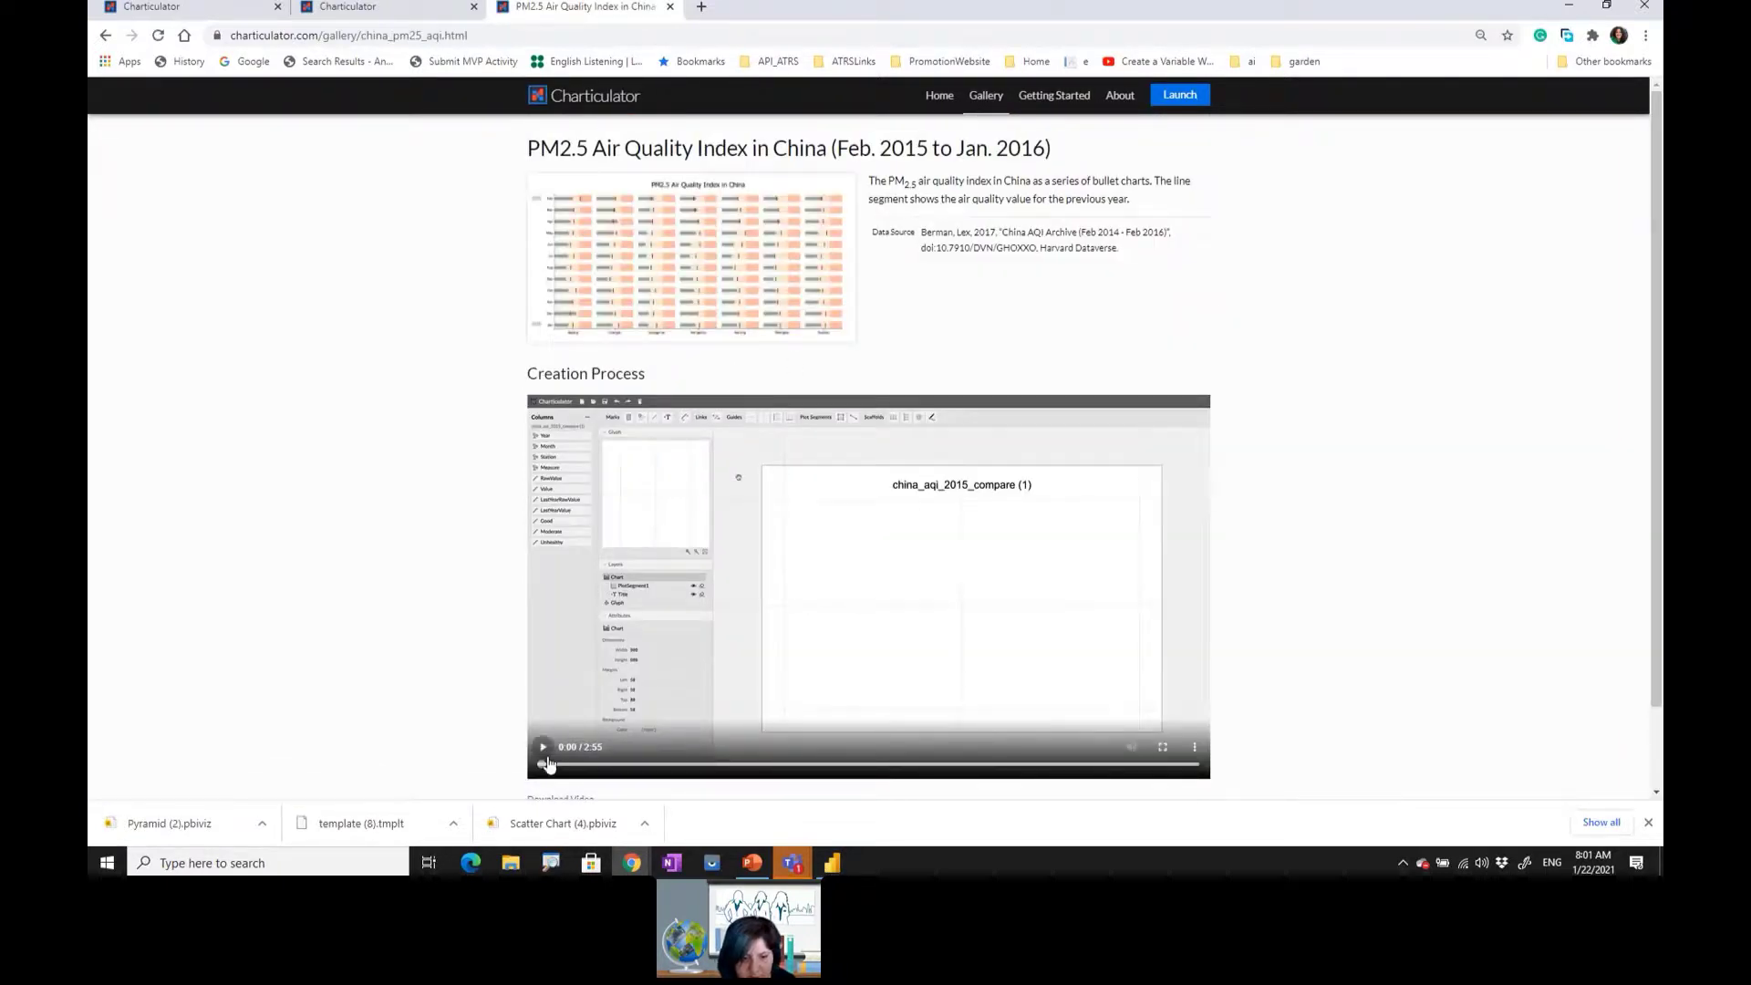
left_click(1156, 749)
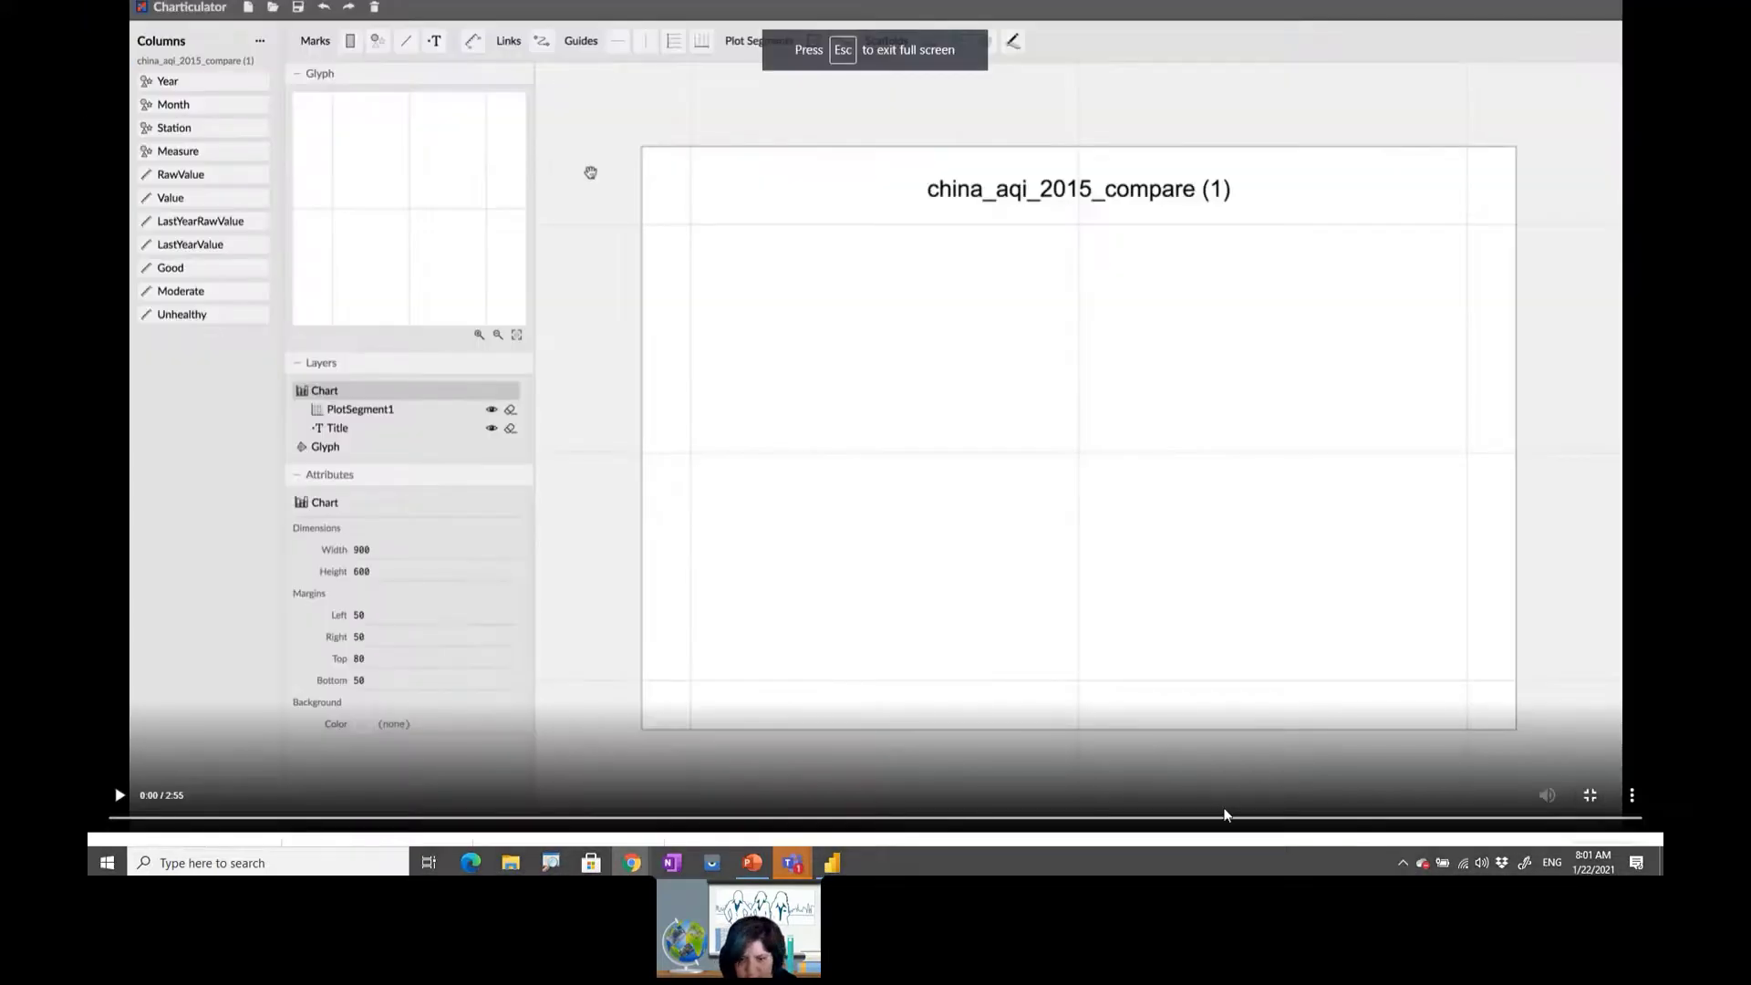
left_click(1224, 814)
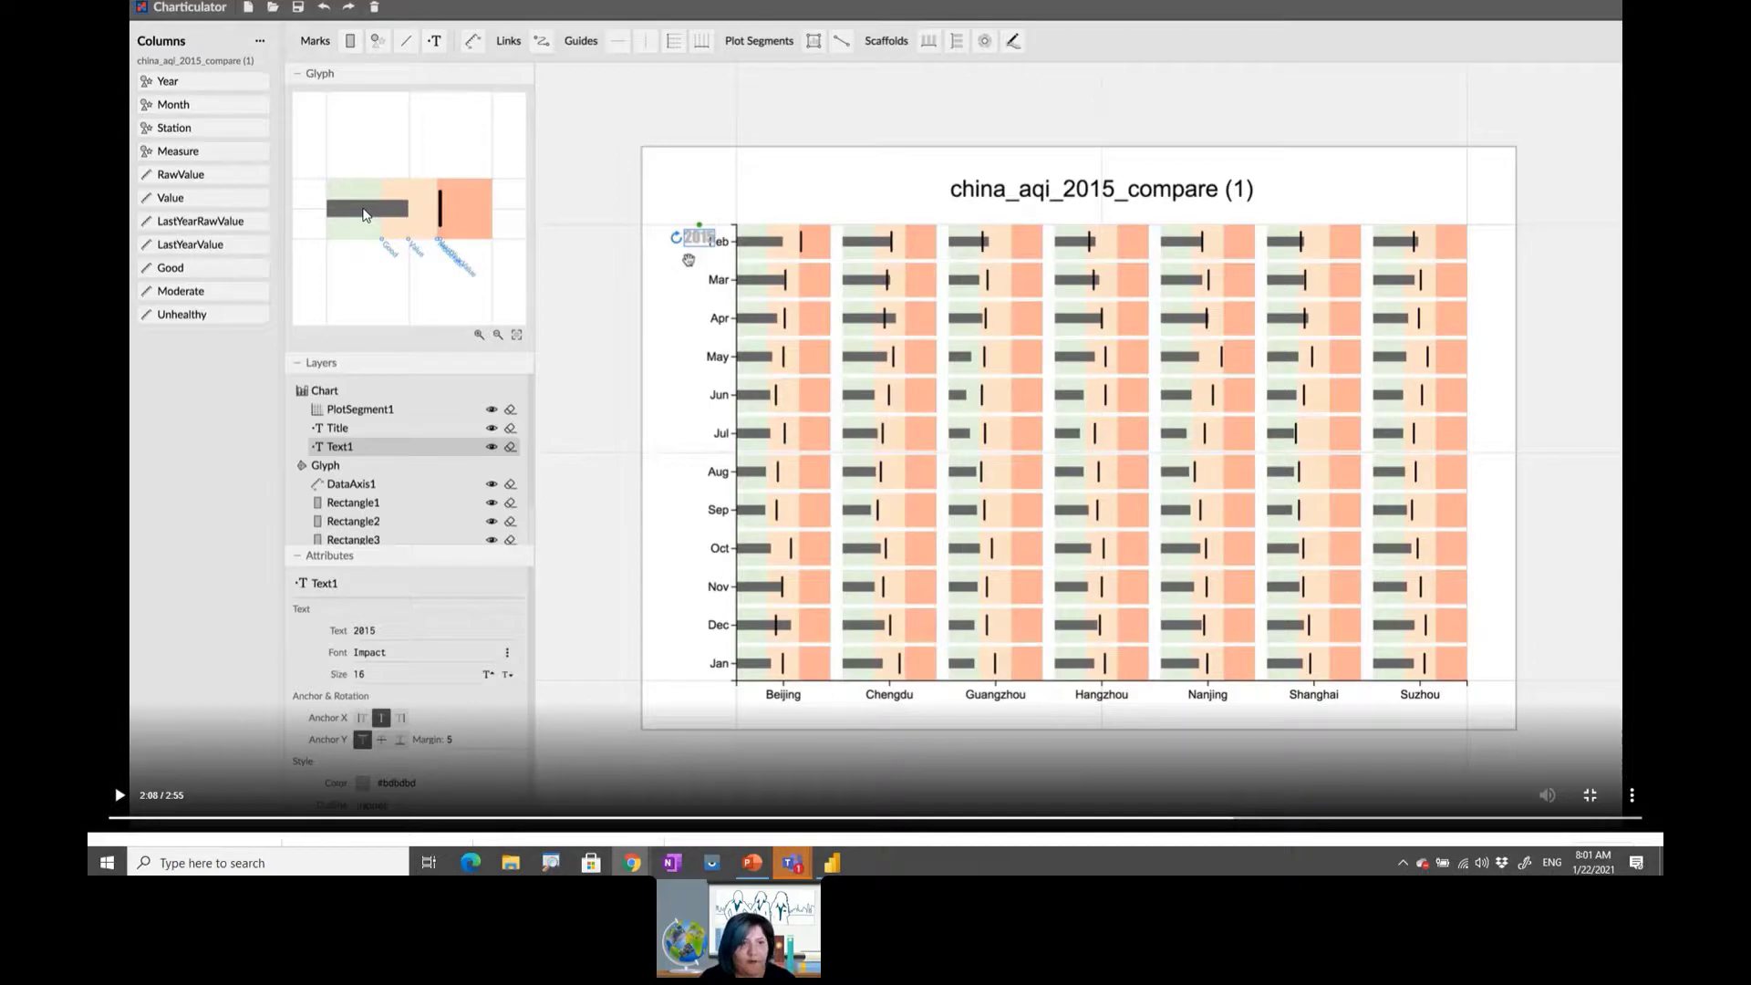
key("Escape")
- Return to the Charticulator editor holding the curved Les Miselble chart and open the saved chart bullet Chart2007
left_click(401, 19)
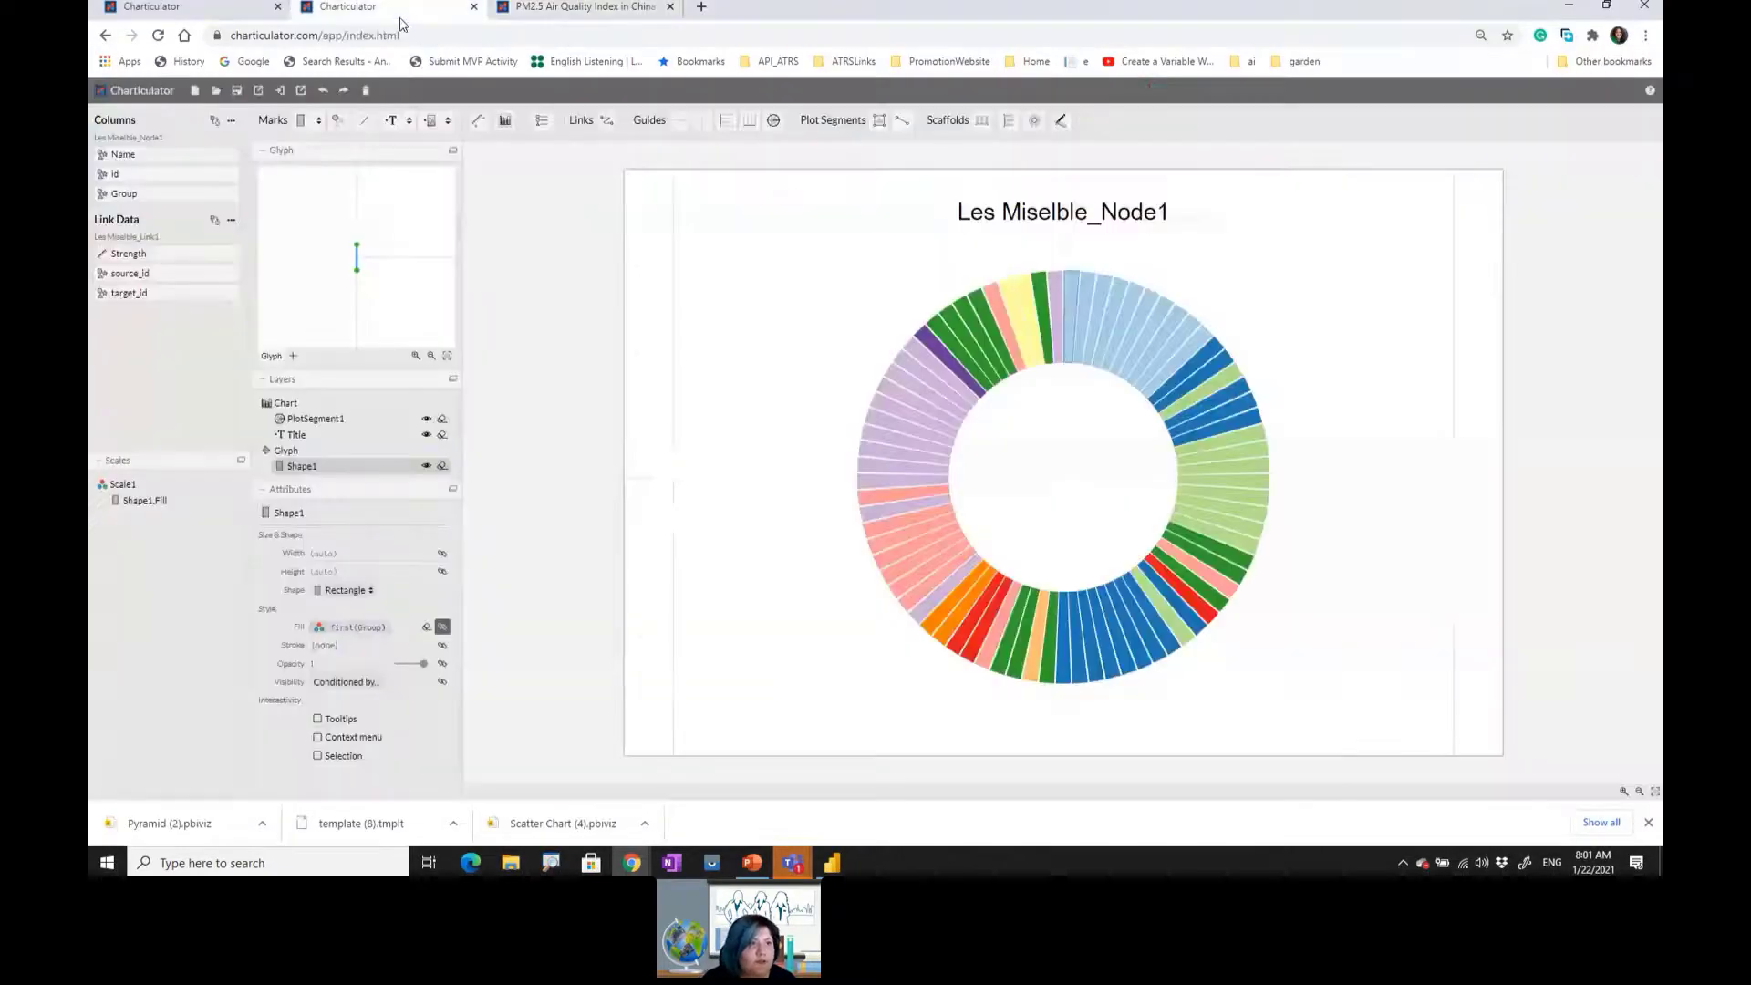
left_click(215, 8)
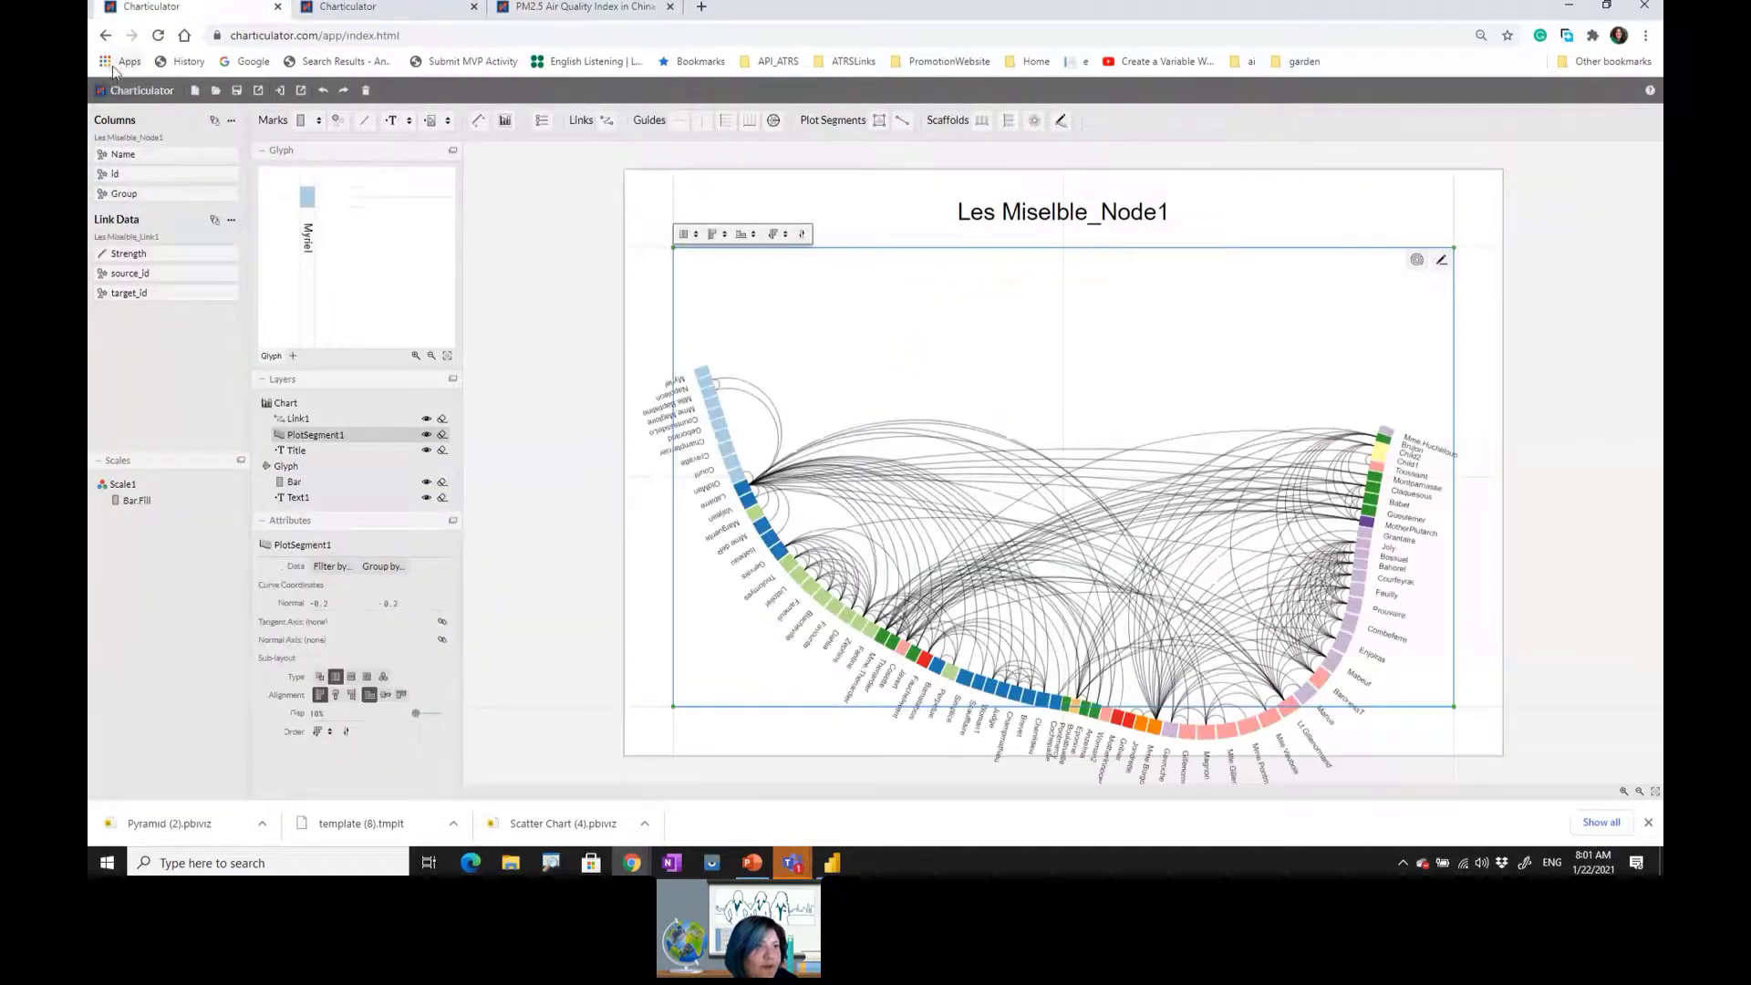
left_click(213, 91)
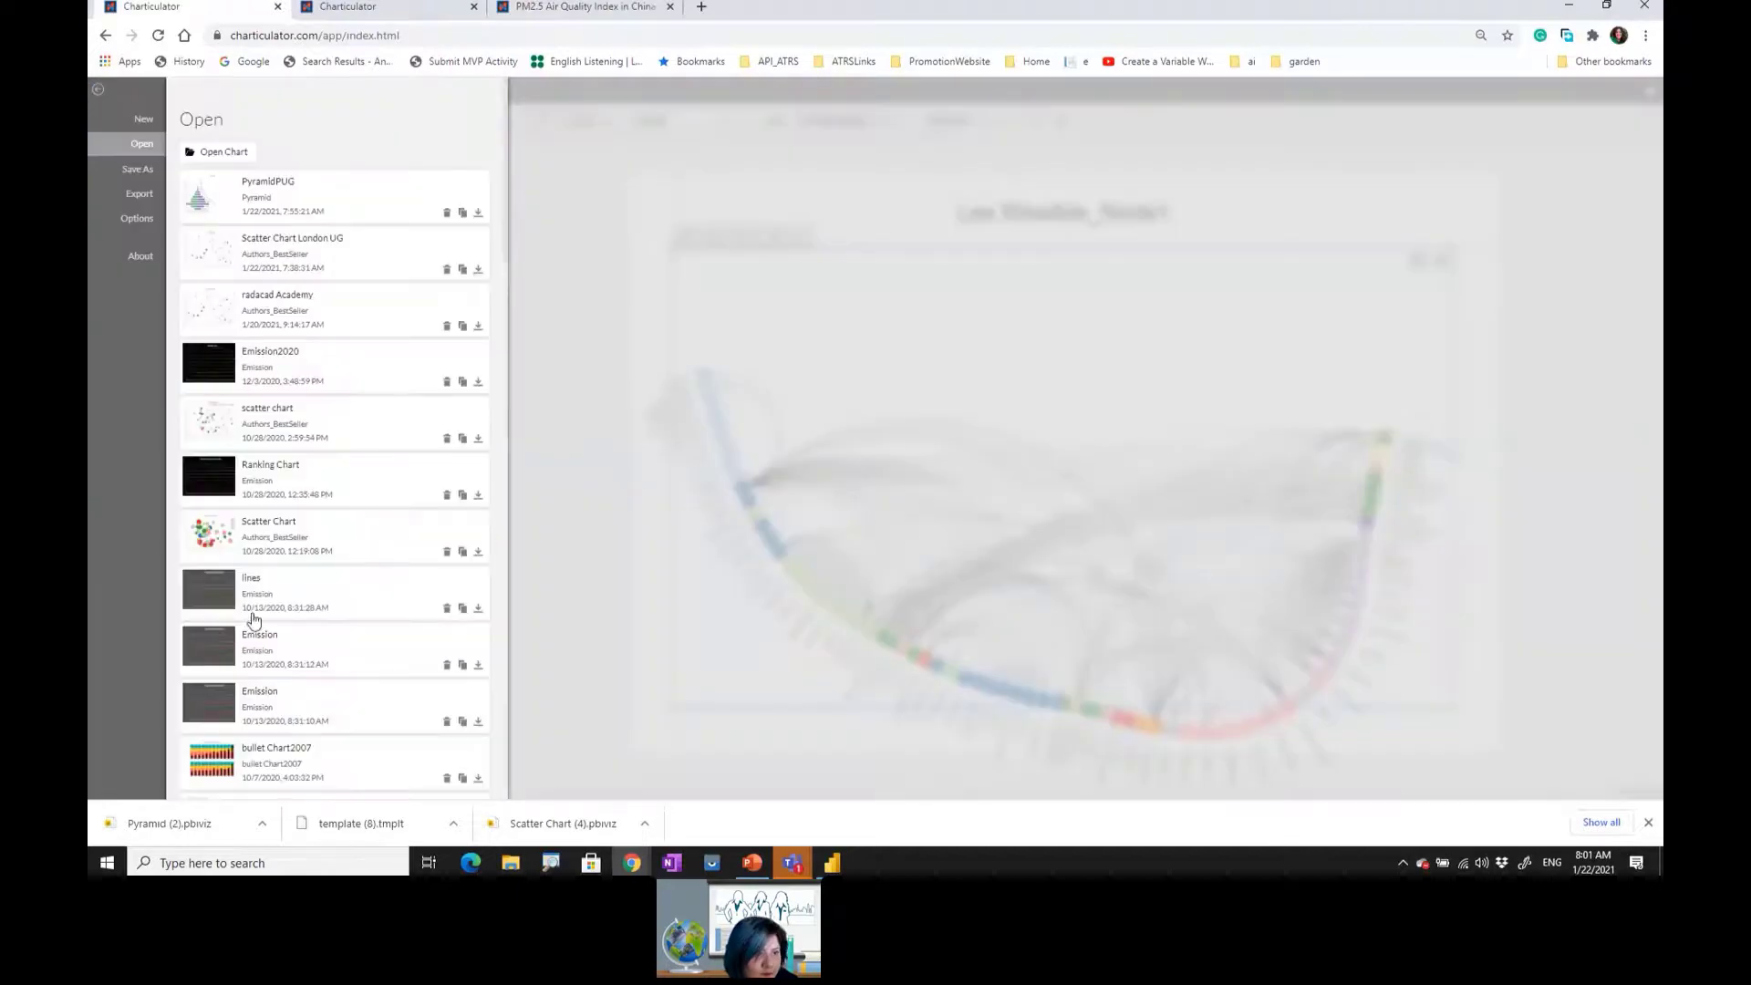
scroll(246, 584, "down", 3)
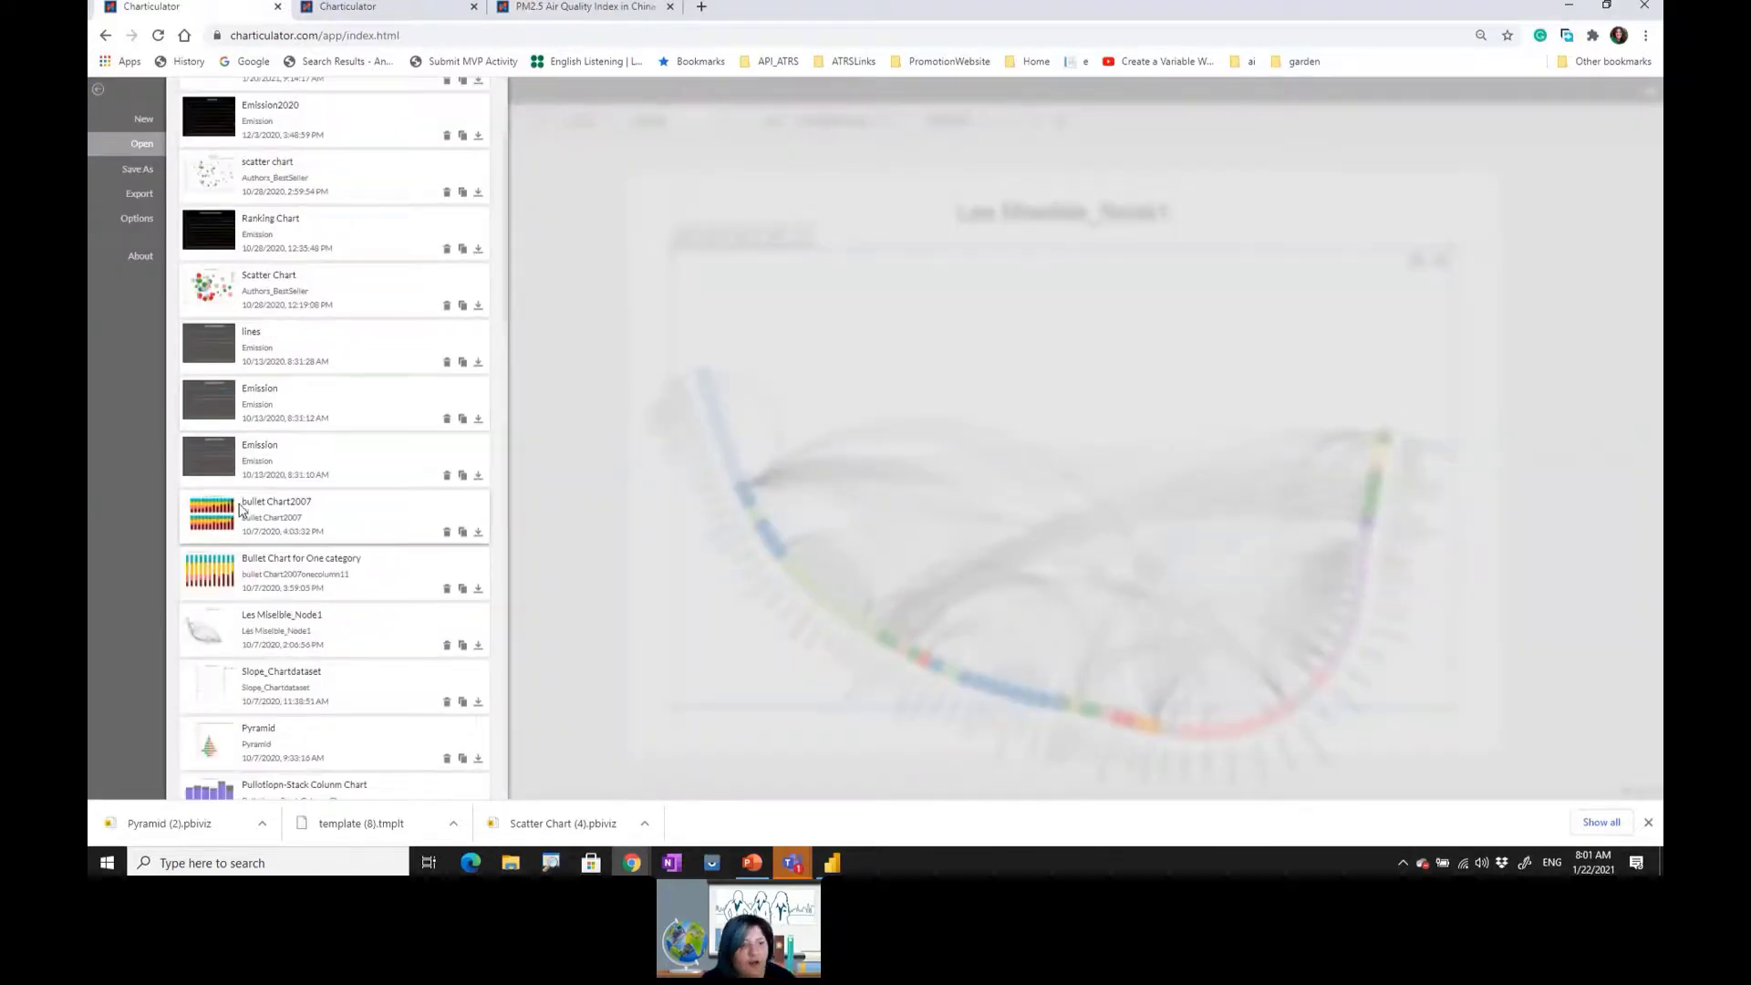
left_click(242, 510)
- Select DataAxis1 of the bullet chart, examine the glyph in an undocked, zoomed view, and dock it again
left_click(310, 466)
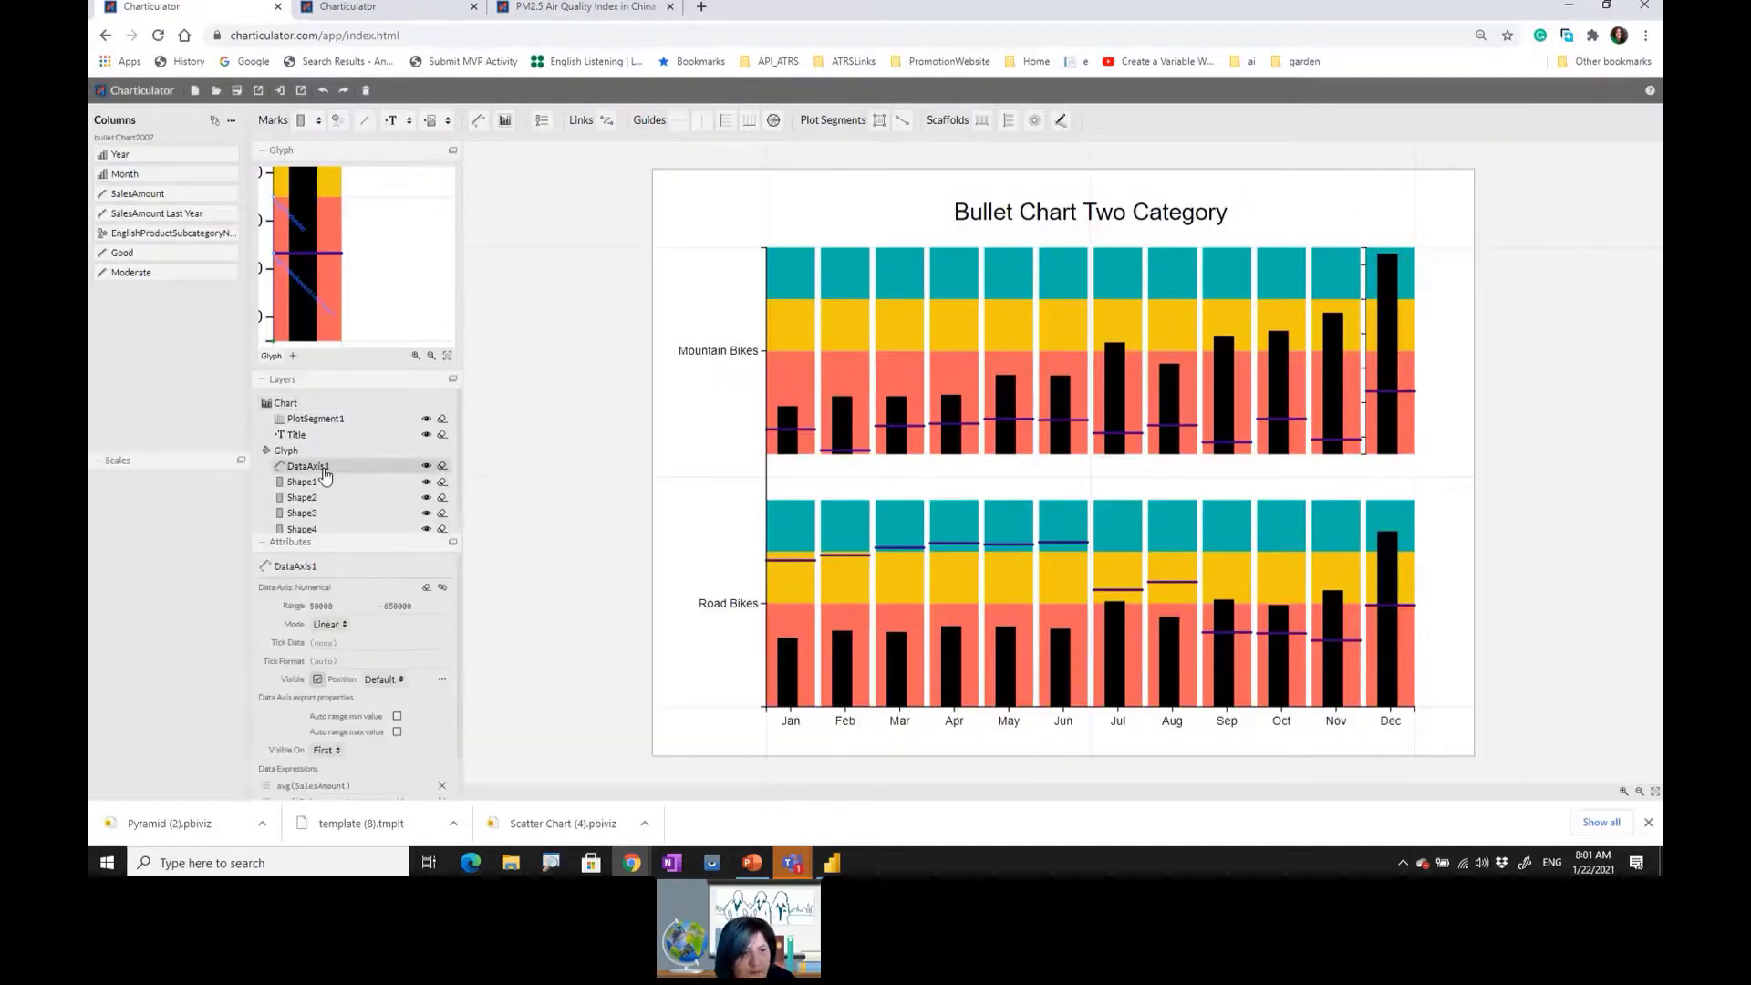
left_click(452, 151)
scroll(260, 310, "down", 2)
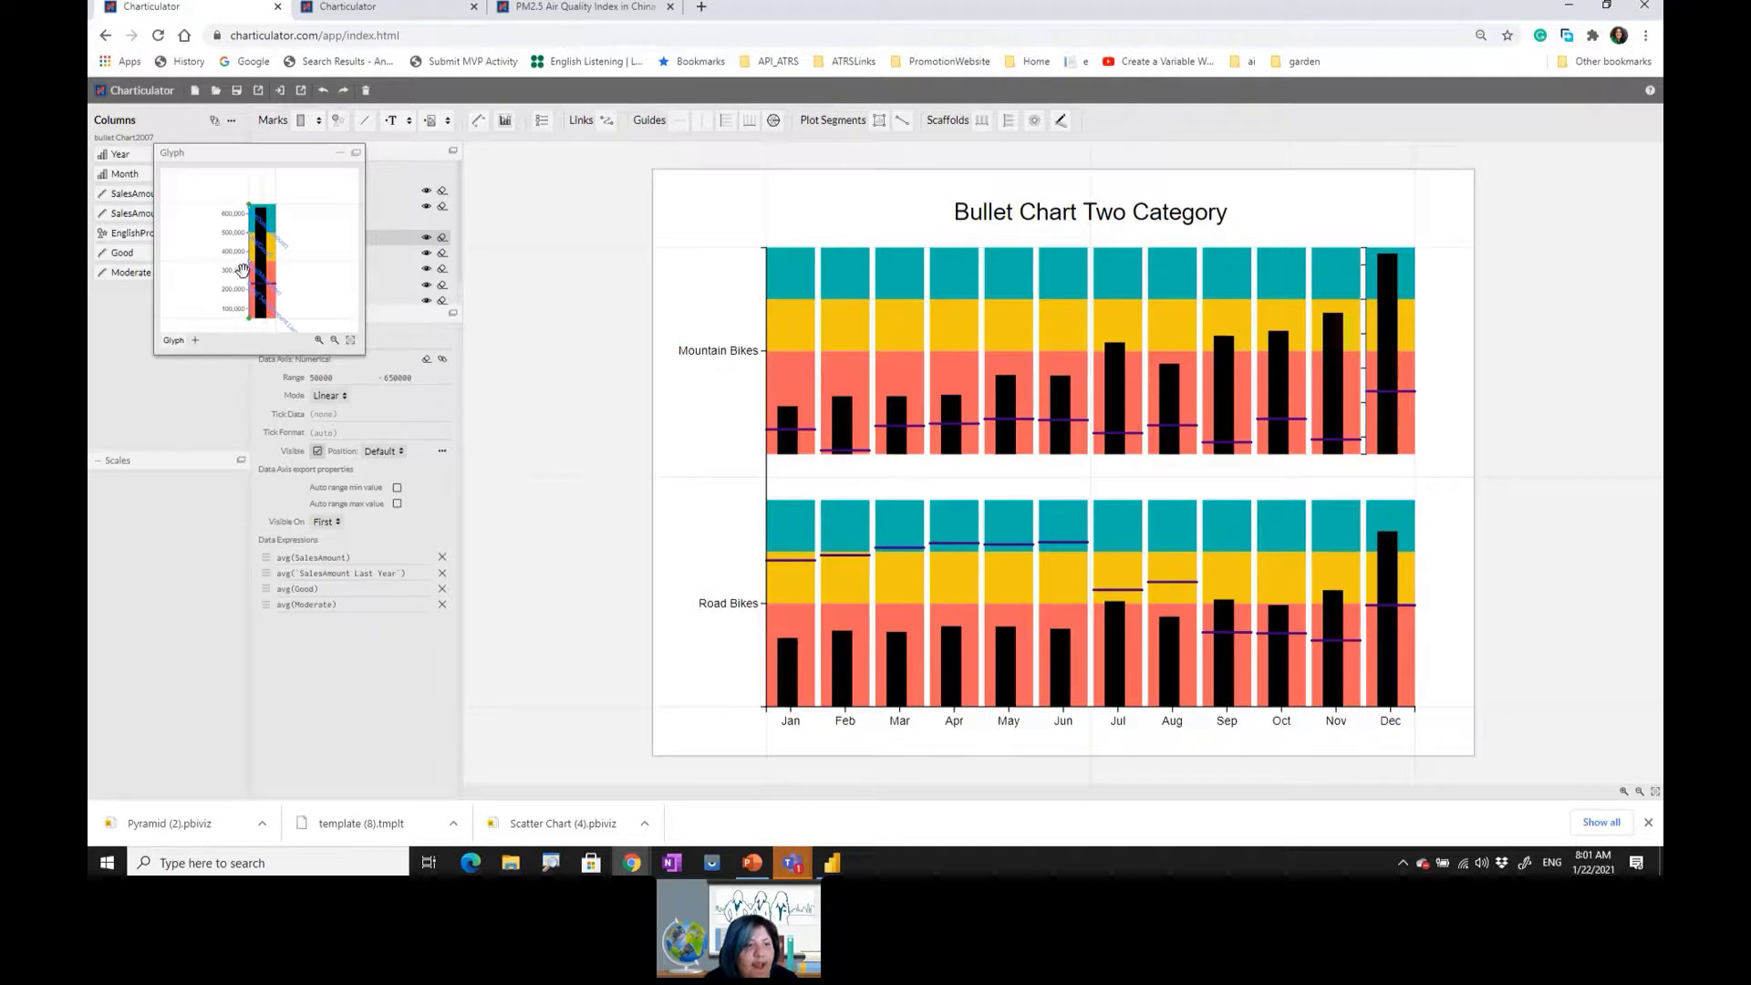
scroll(244, 263, "up", 2)
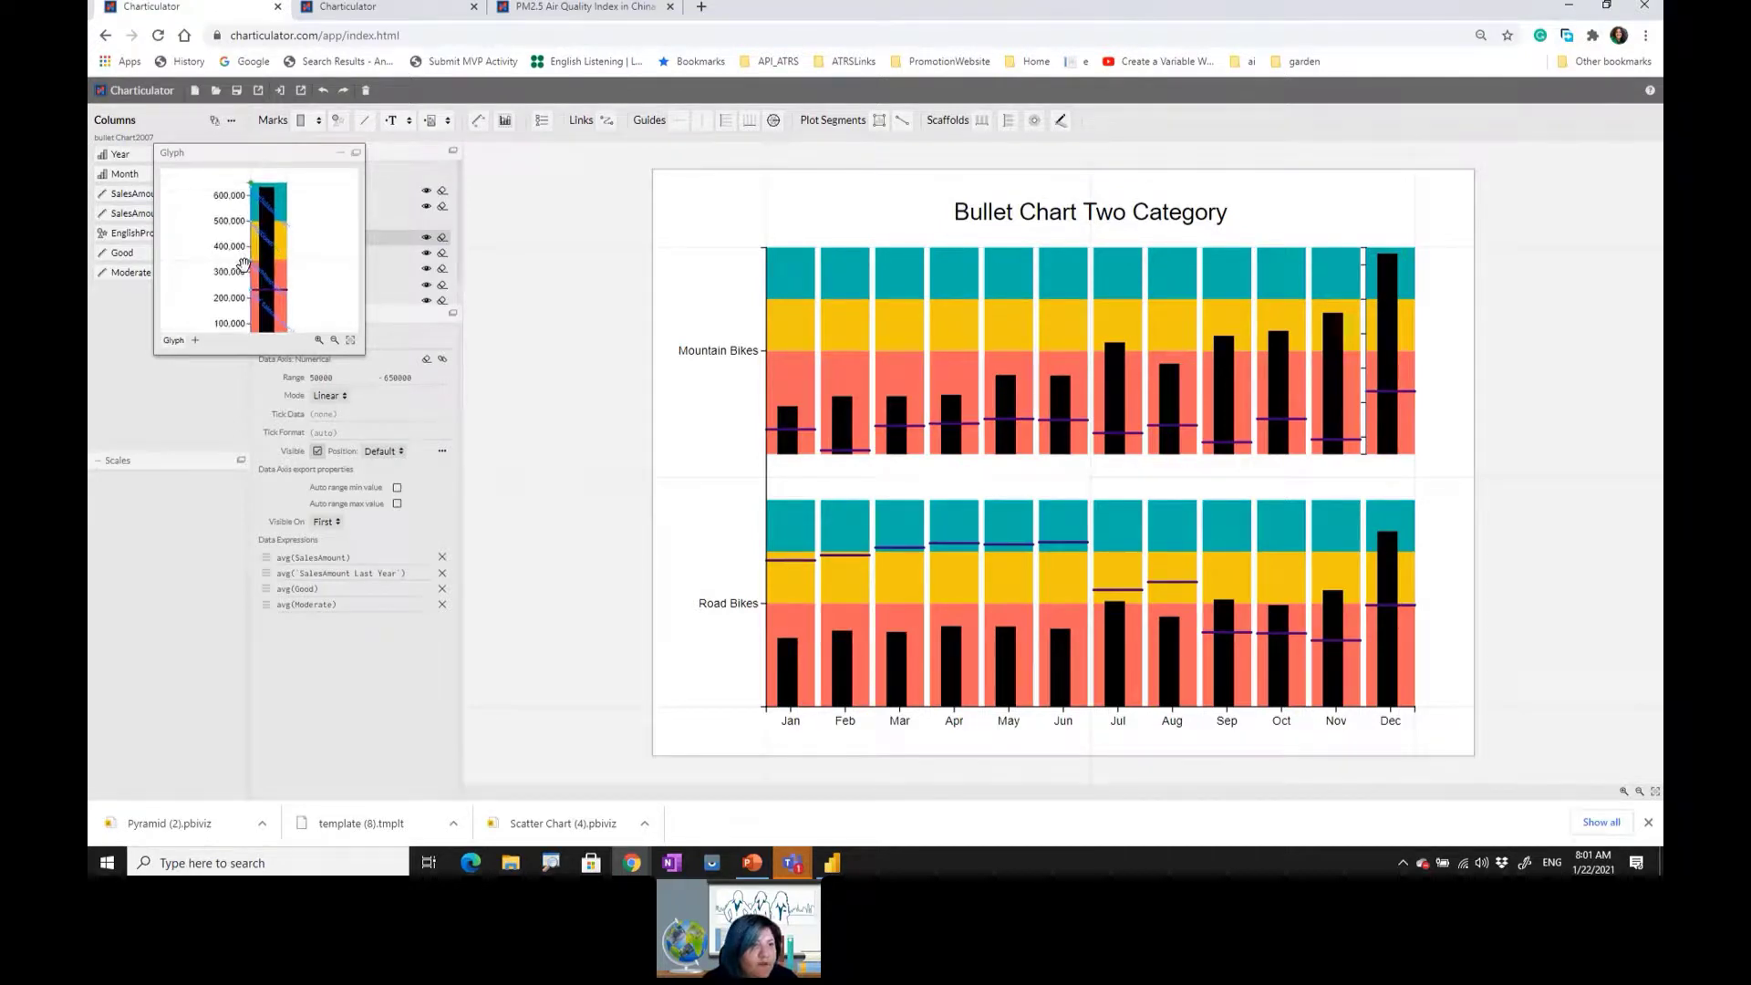
left_click(355, 152)
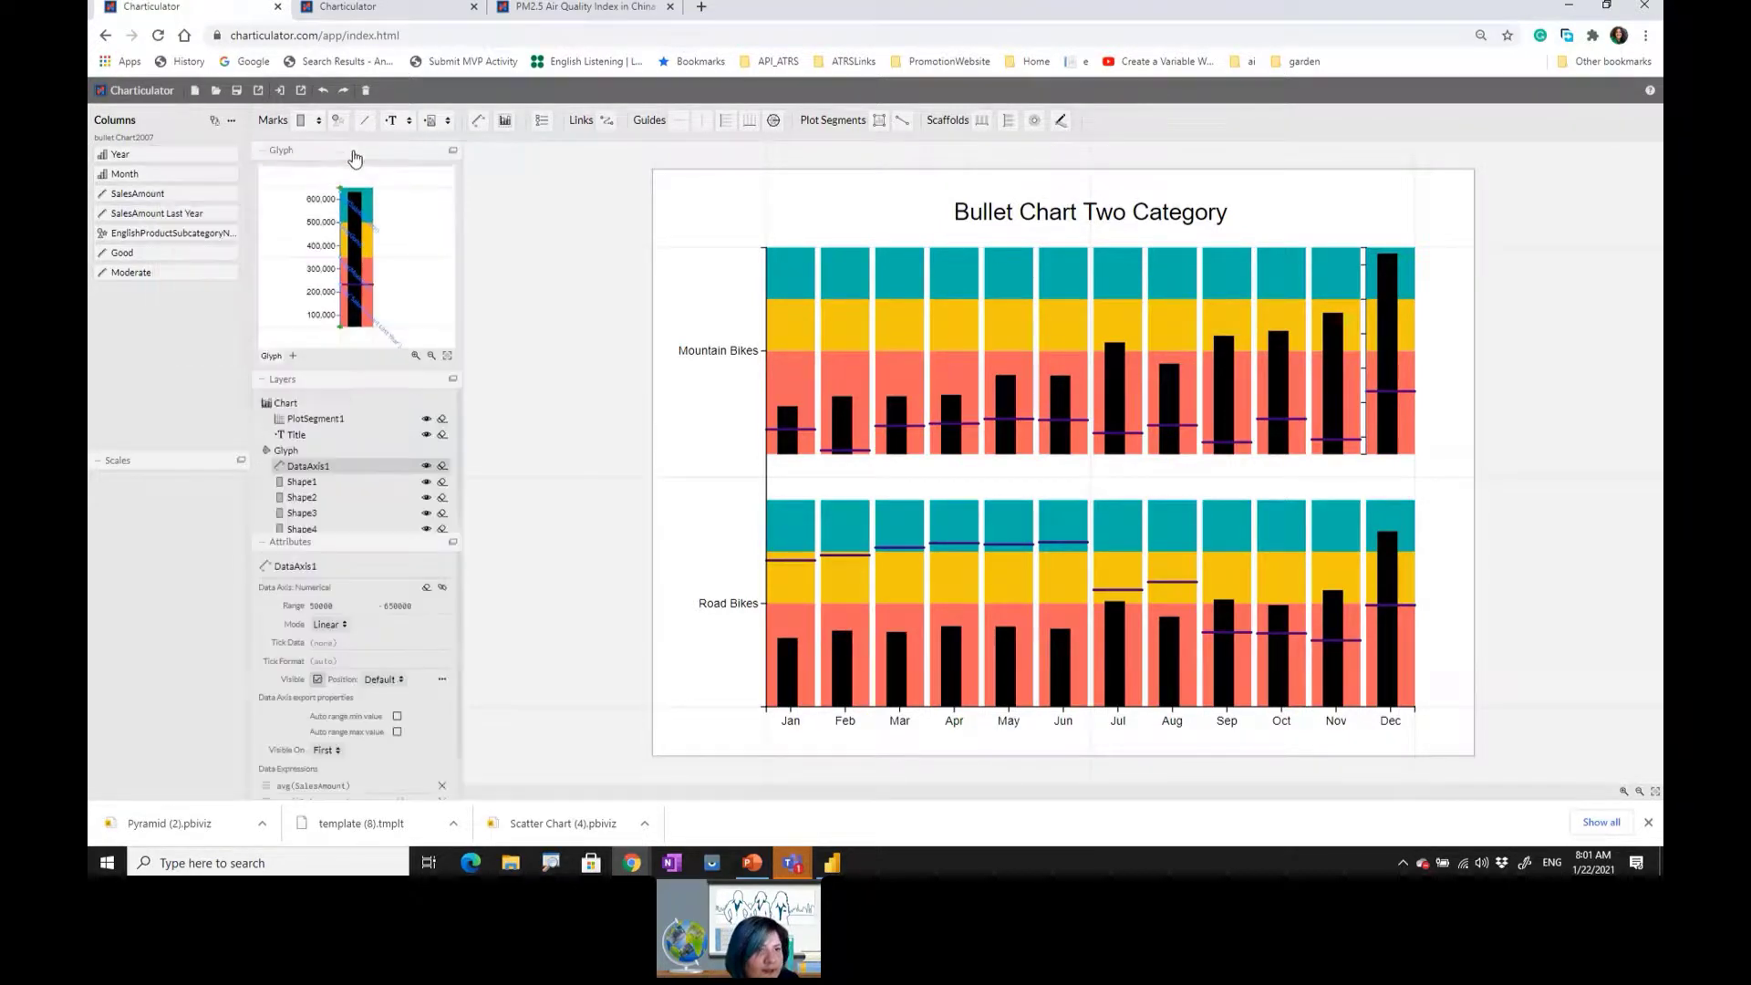
- Undock the Glyph view of the bullet chart, enlarge it to inspect the axis and coloured bars, and dock it back
left_click(453, 151)
left_click_drag(359, 350, 1190, 799)
left_click_drag(435, 270, 943, 589)
scroll(891, 602, "up", 5)
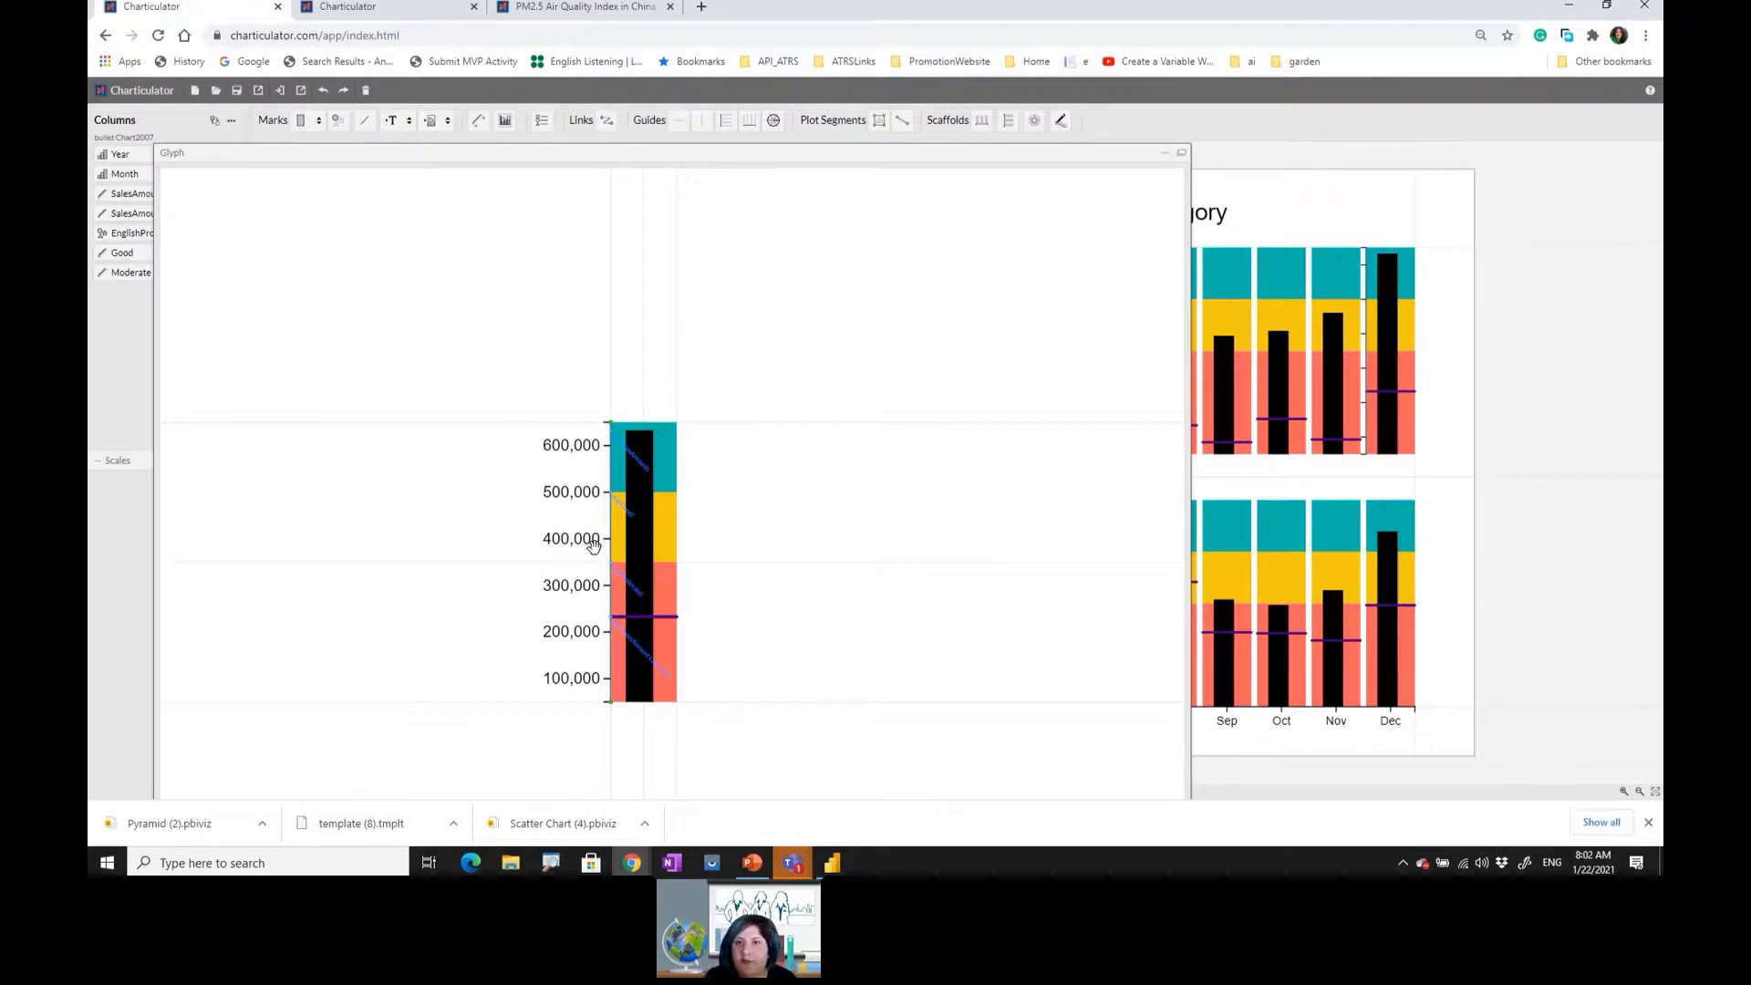
left_click(1181, 157)
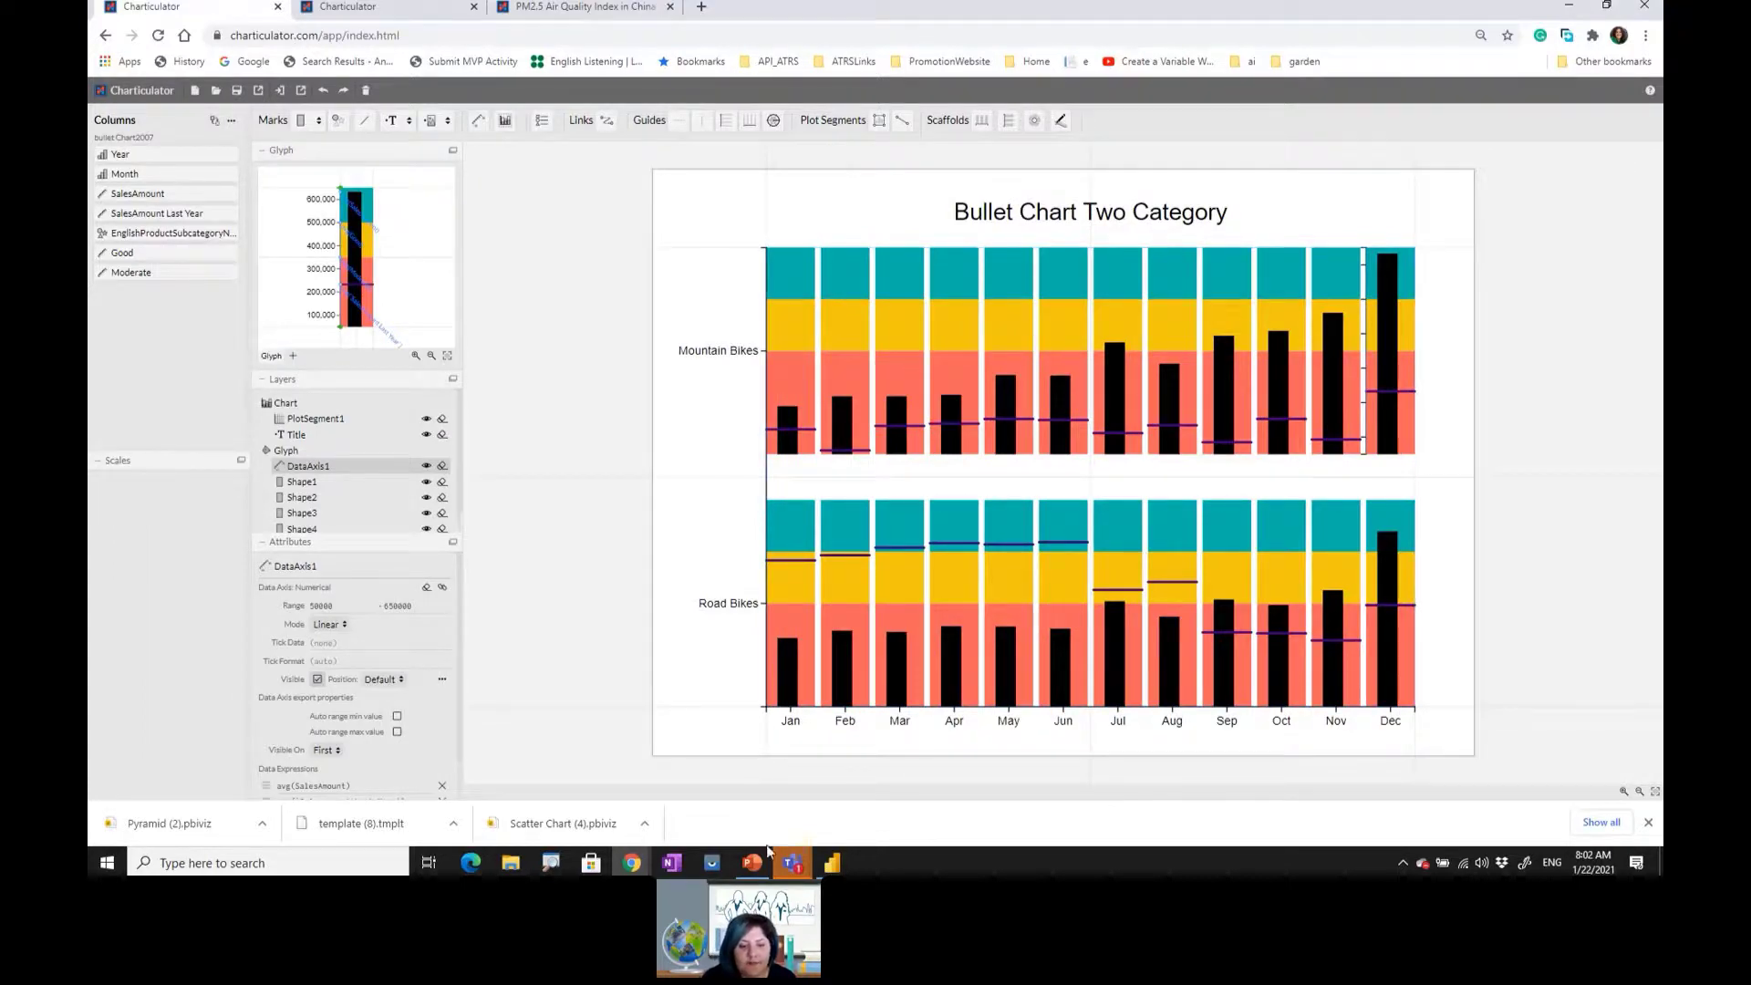
- Switch to the Charticulator presentation in PowerPoint, show the closing course slide 11, and return to the Polar Charts demo slide 10
left_click(751, 863)
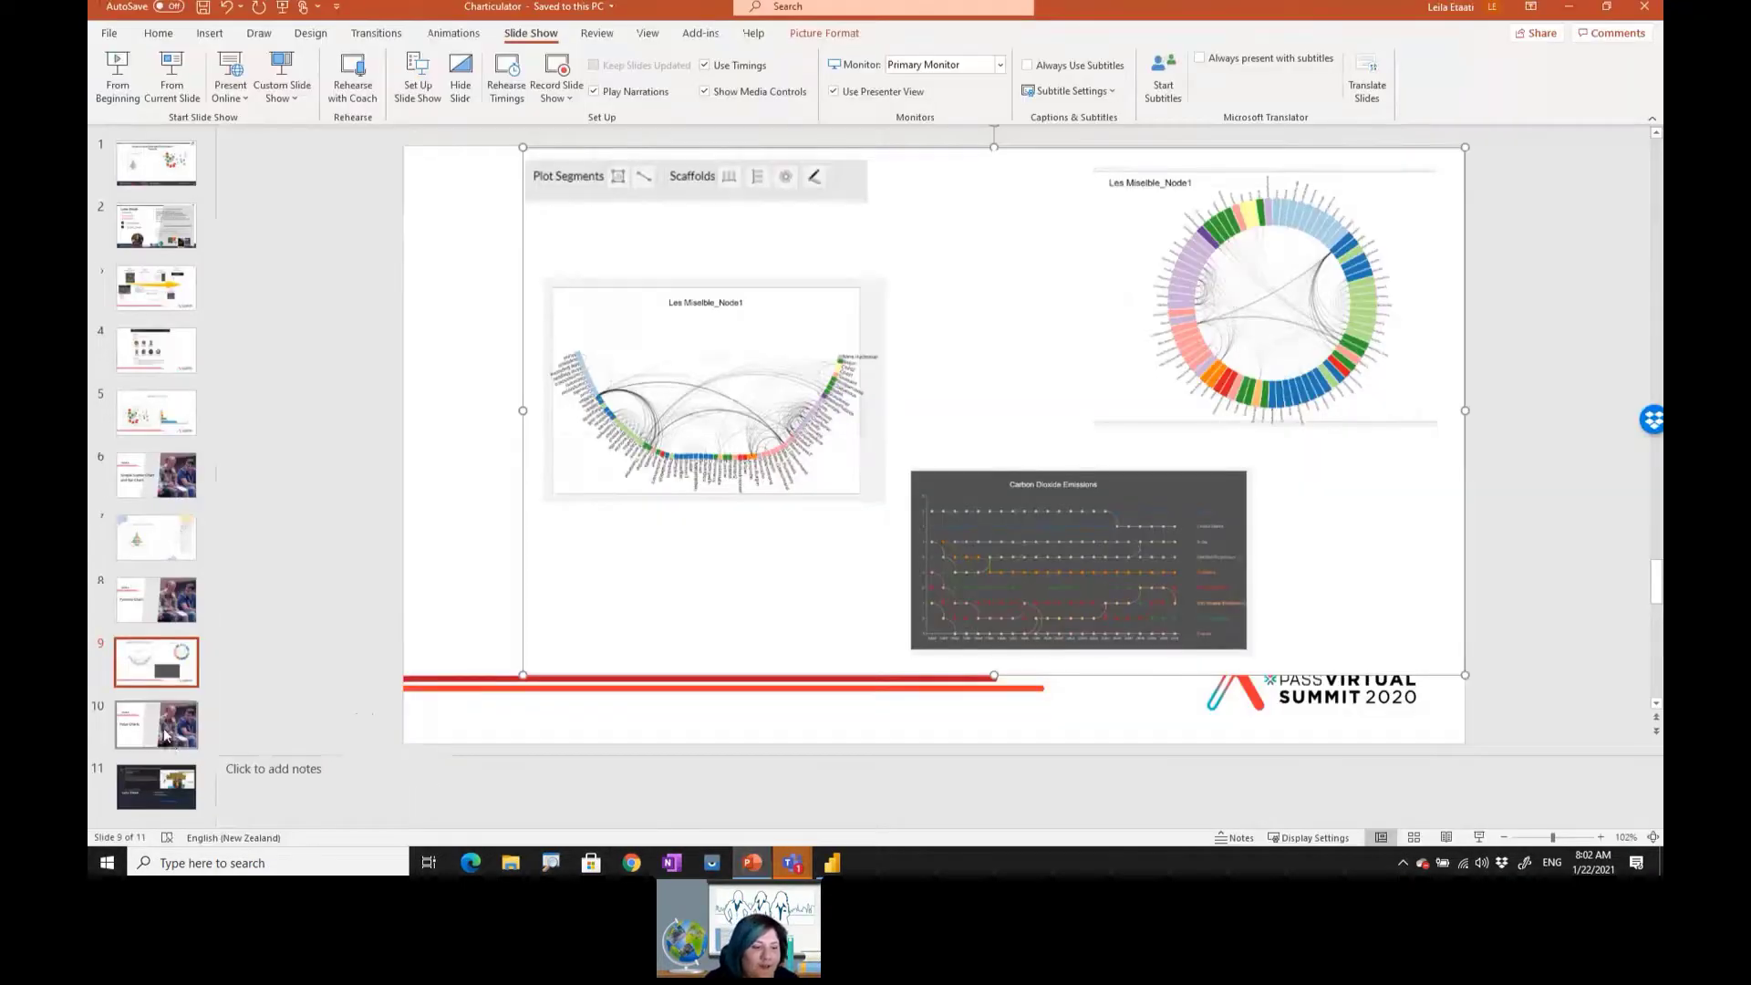
left_click(164, 777)
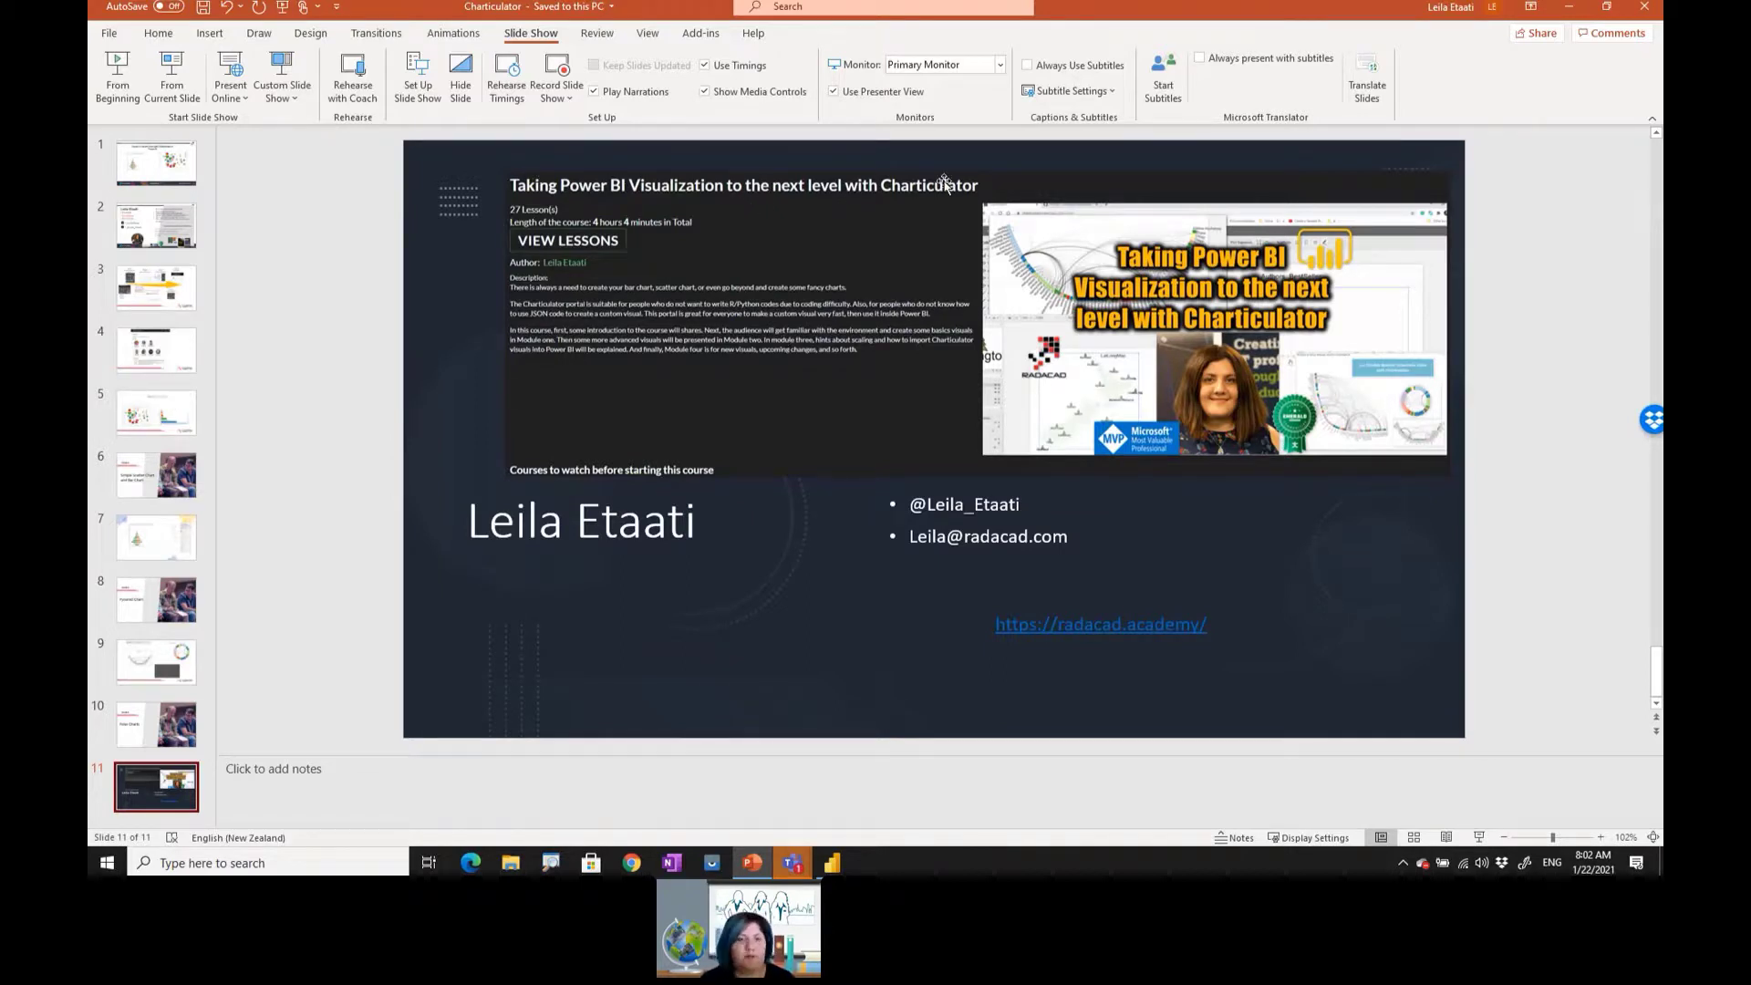
left_click(175, 731)
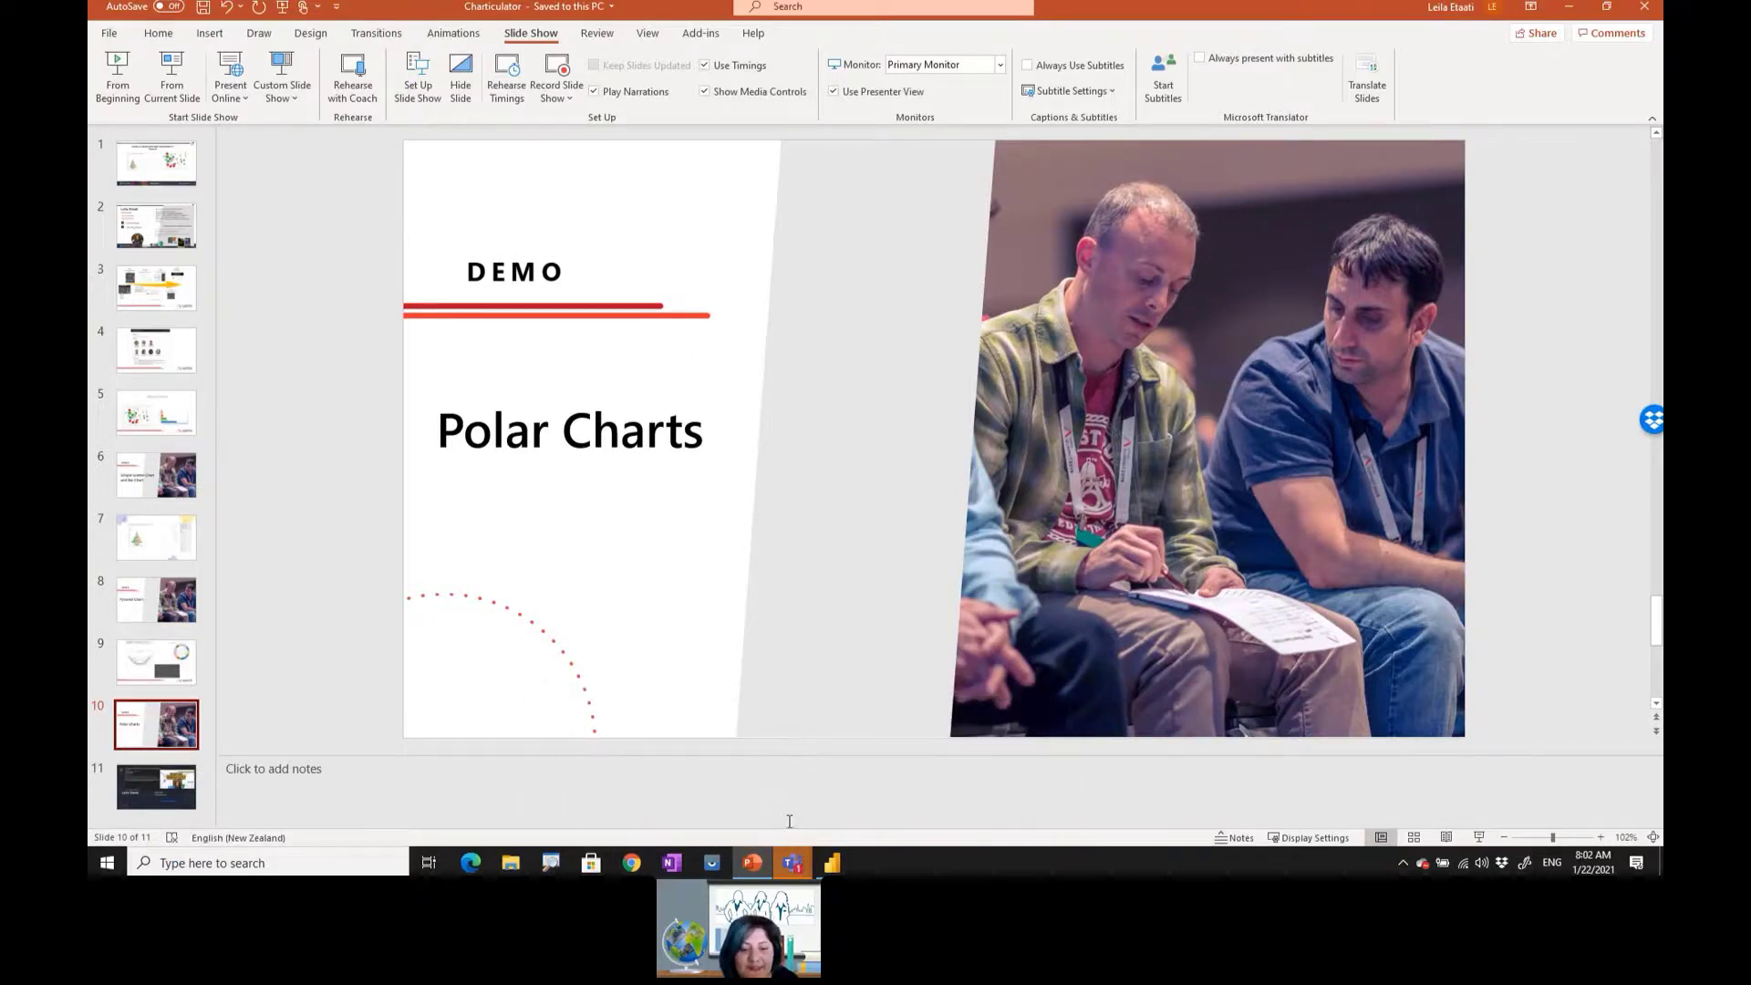
- Switch from the presentation to the Microsoft Teams meeting window
mouse_move(792, 863)
left_click(792, 774)
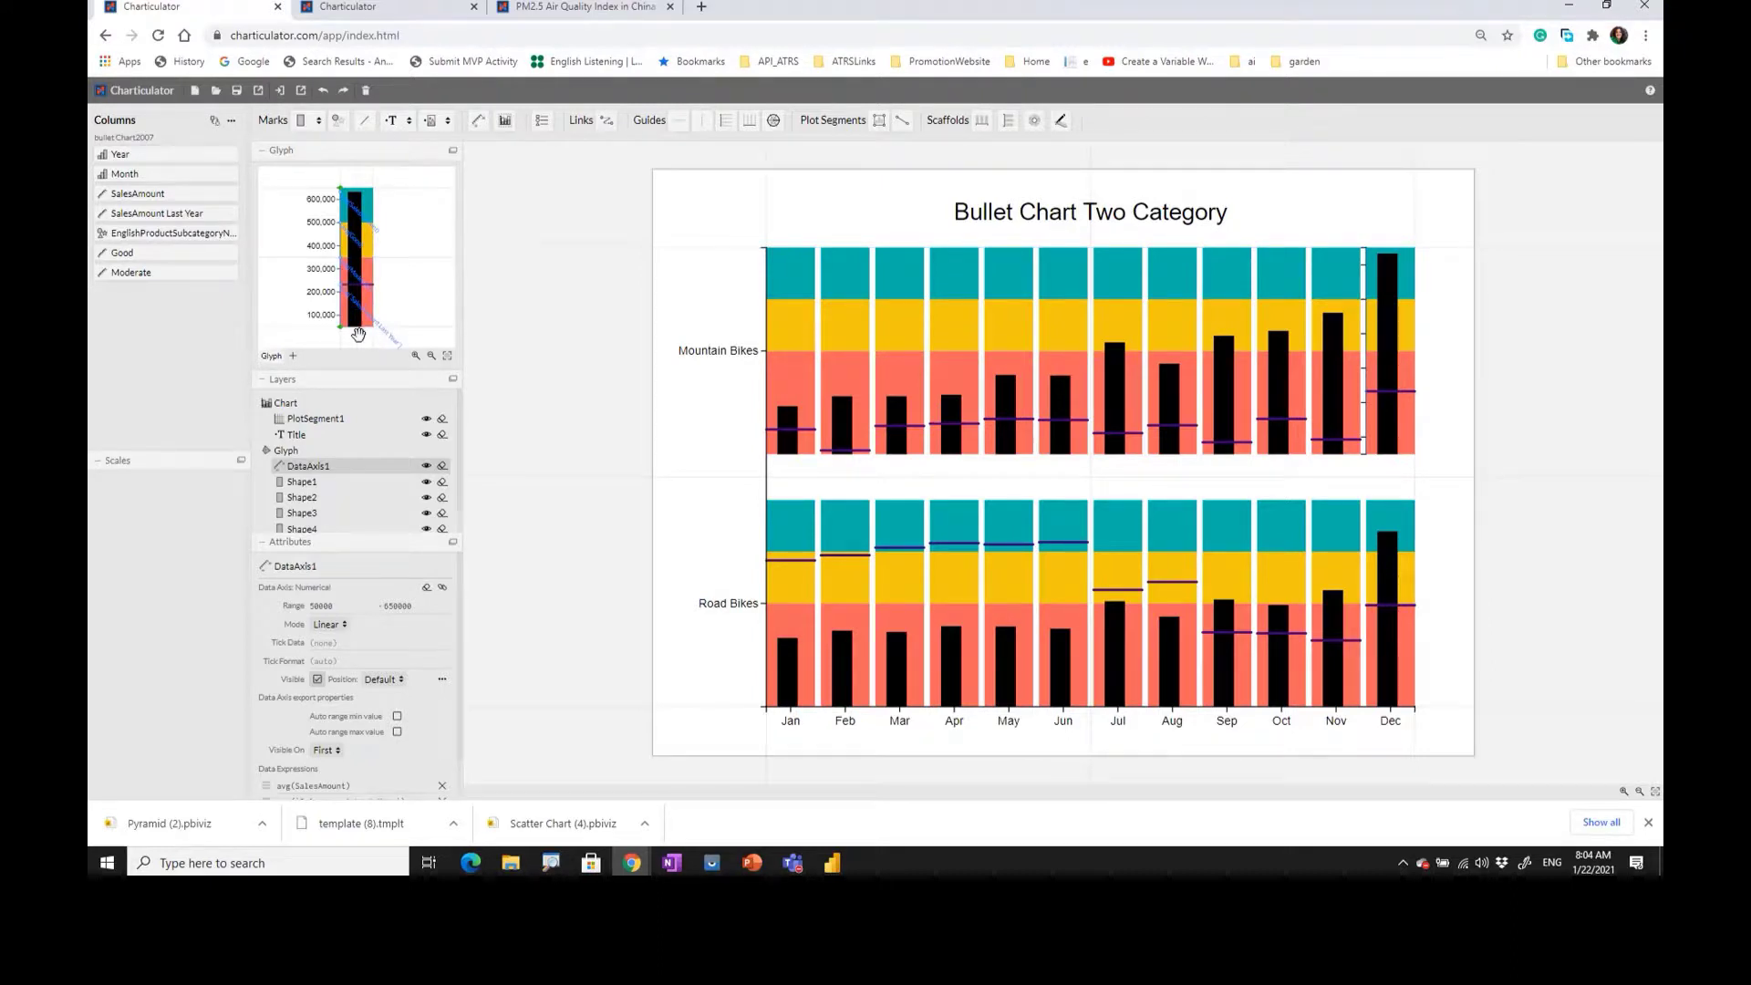
- Back in the Charticulator bullet chart, view the attributes of the glyph's Shape1 and those of DataAxis1
left_click(316, 483)
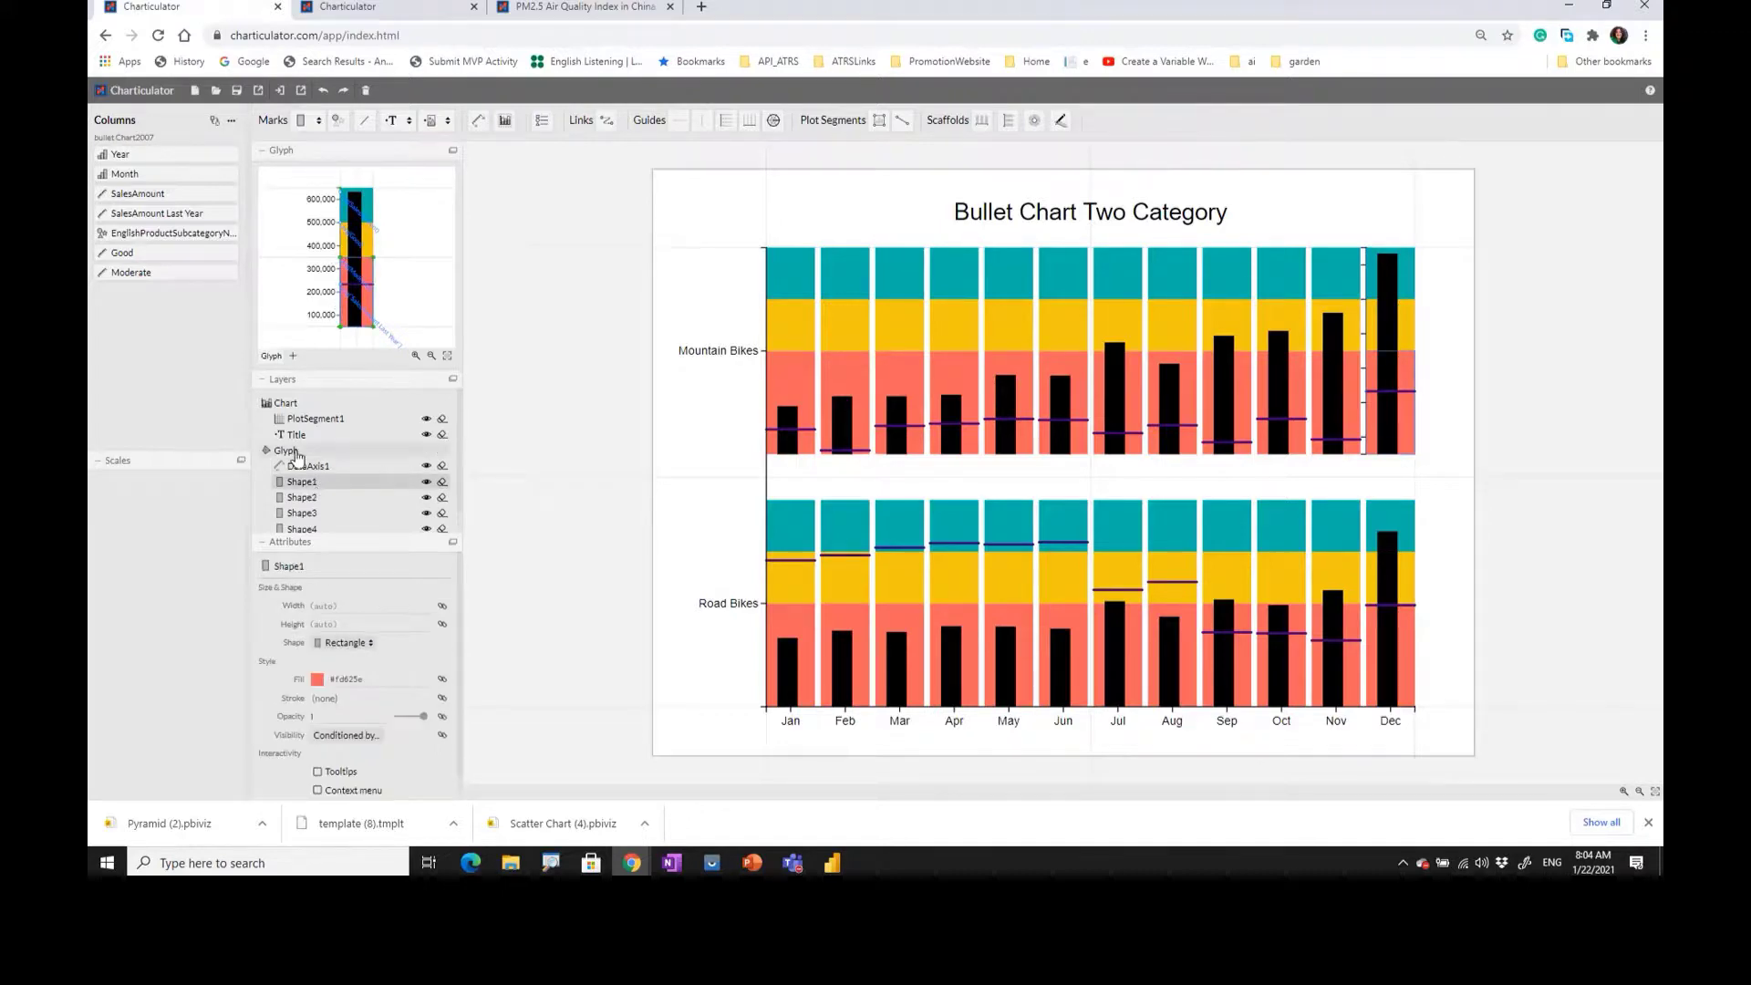
left_click(300, 467)
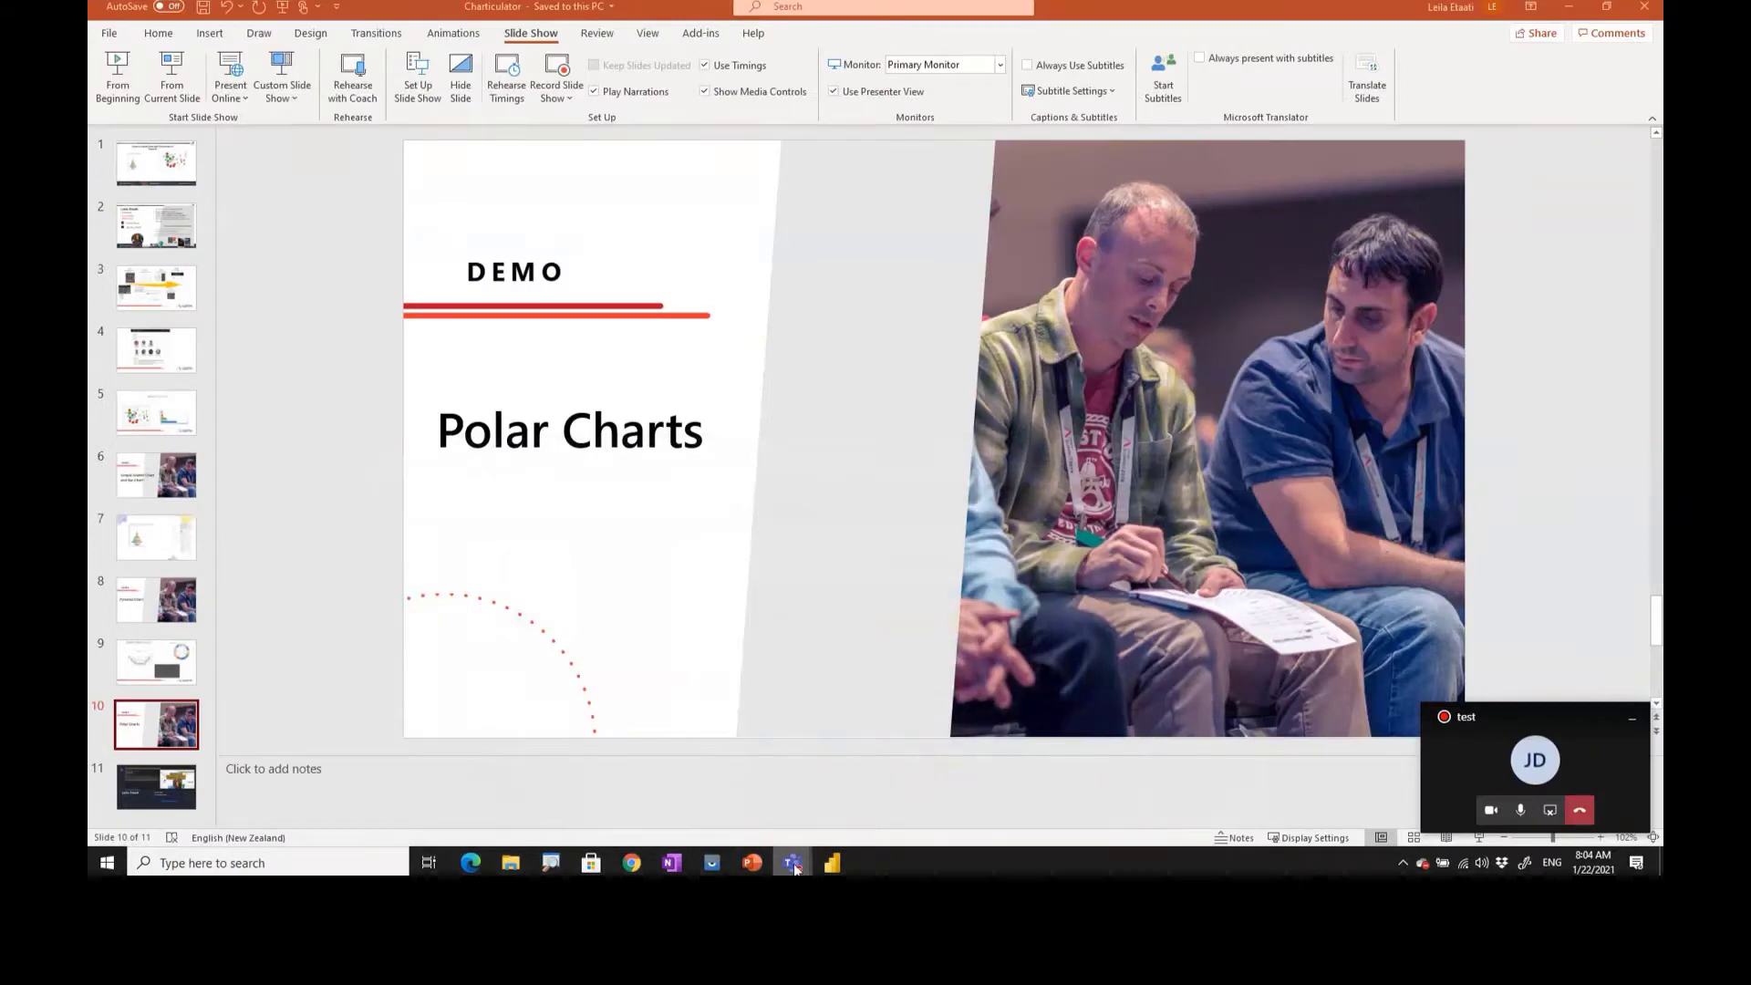
mouse_move(796, 868)
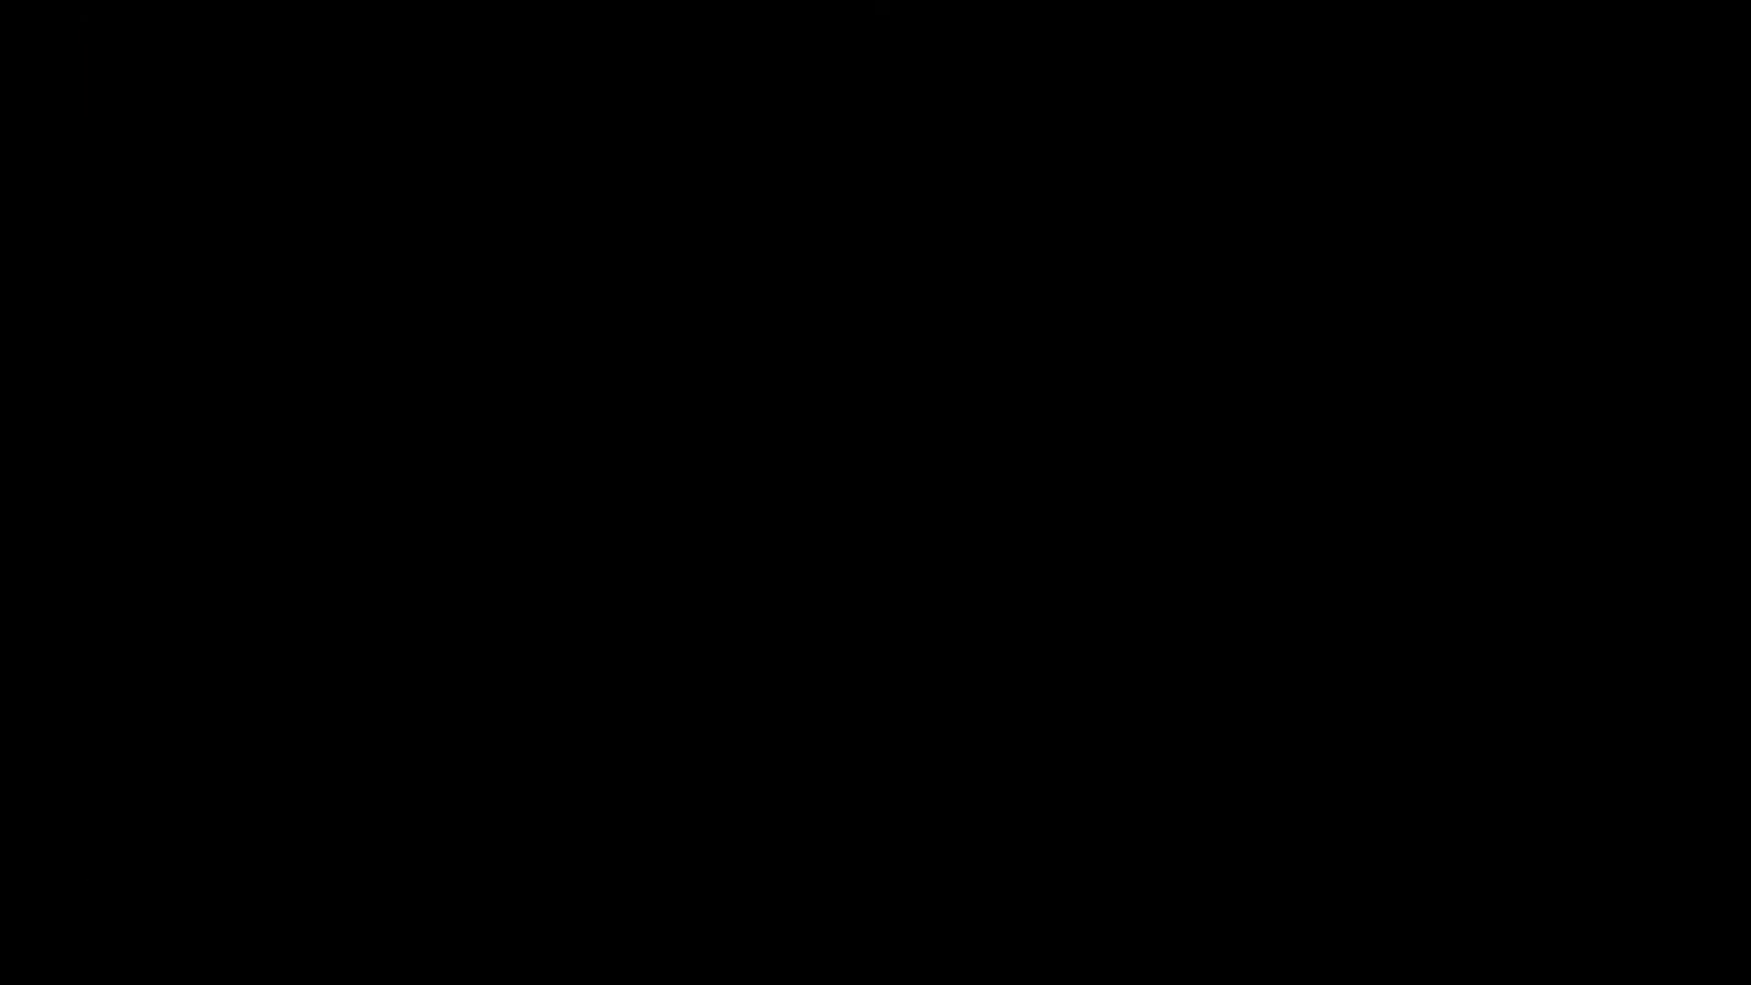